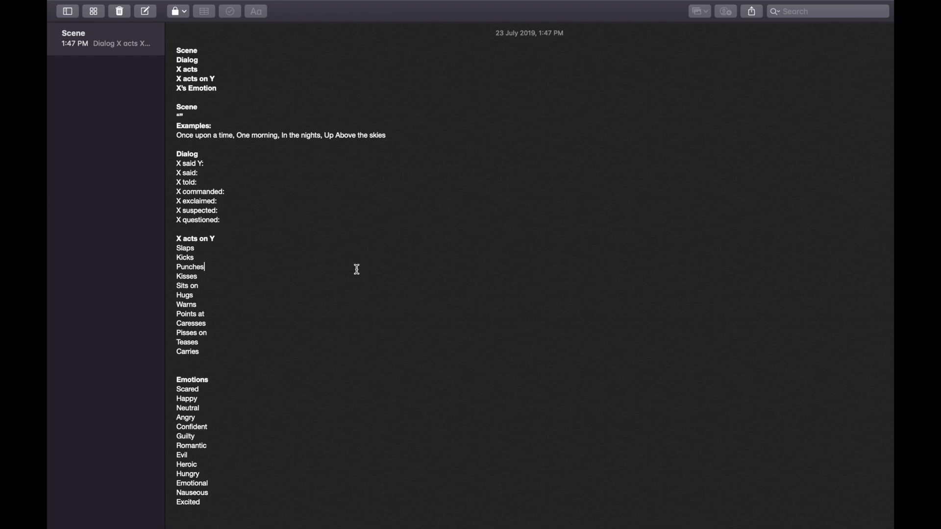
- Examine the list of story elements and the Scene section's example phrases in the note
click(235, 90)
drag(235, 89, 162, 48)
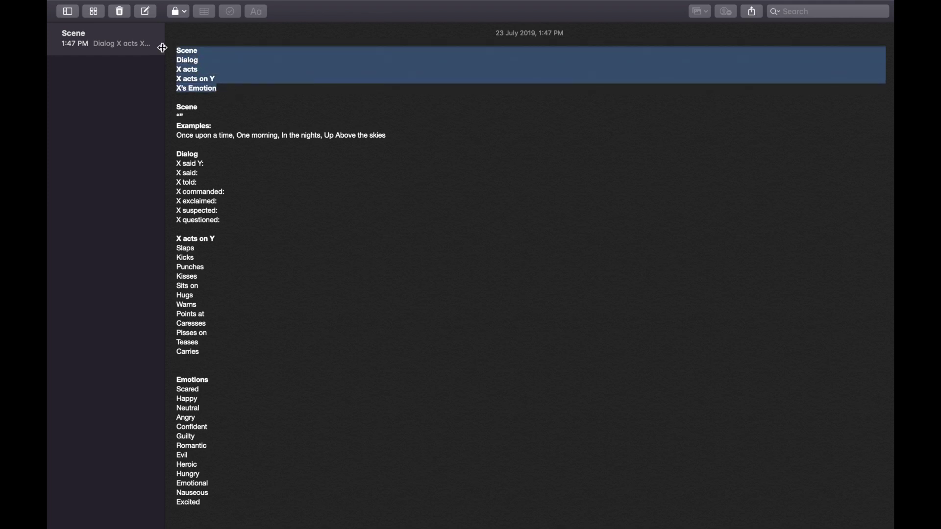
click(210, 61)
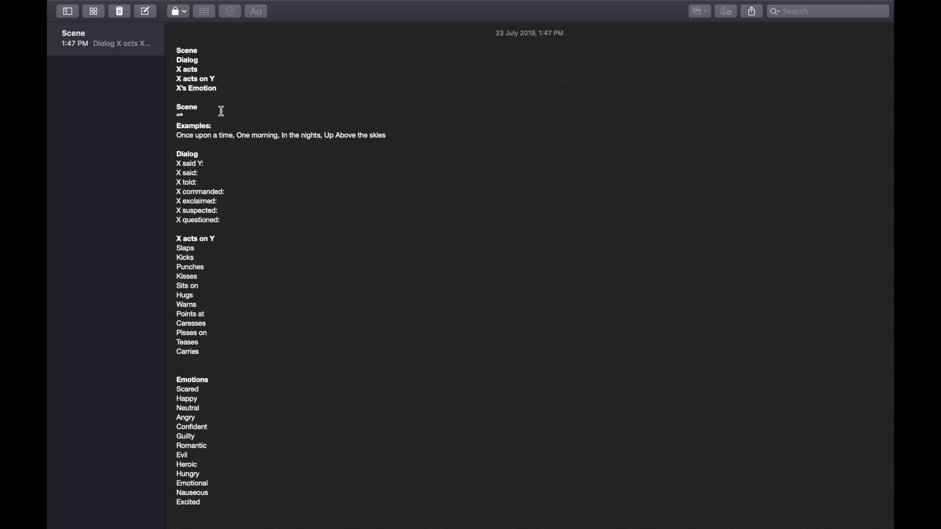
click(208, 119)
double_click(209, 51)
click(185, 119)
click(244, 135)
click(316, 139)
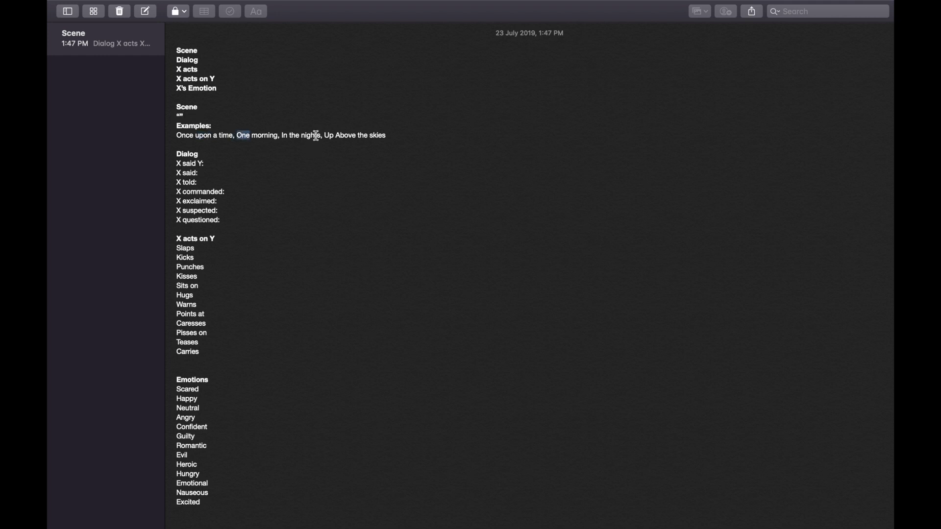
double_click(346, 136)
click(385, 136)
- Compare the Dialog section's phrasings with the Dialog to X's Emotion entries in the story element list
click(209, 180)
click(223, 56)
double_click(186, 156)
click(203, 173)
click(226, 99)
drag(220, 90, 162, 59)
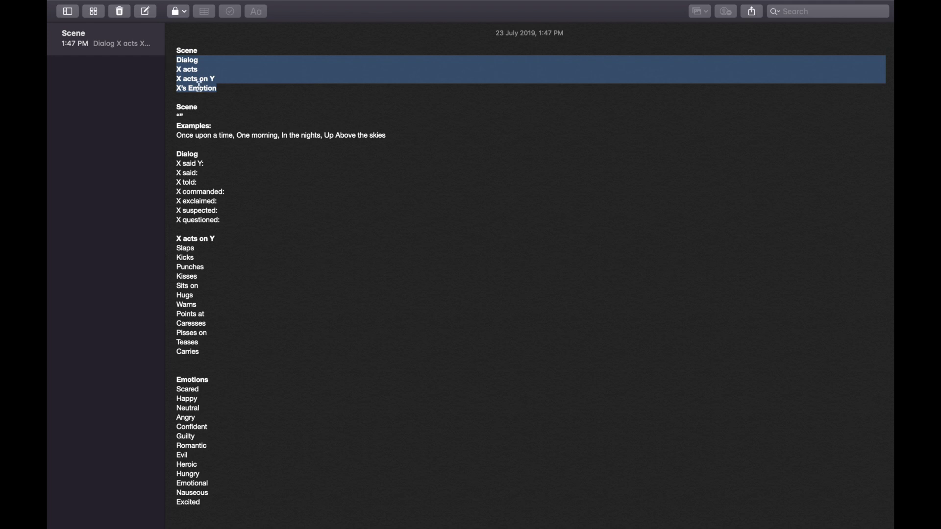
click(211, 207)
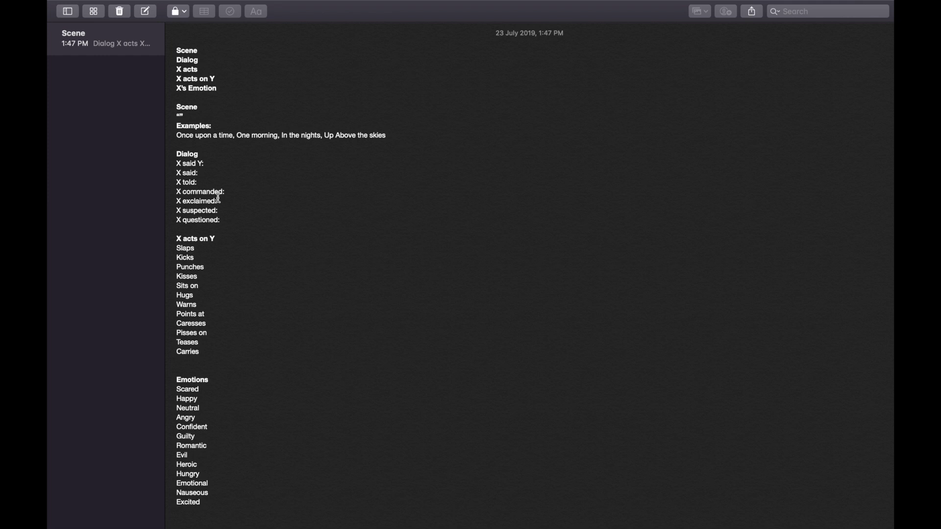
- Add the line "X responded:" below "X said:" in the note's Dialog section
click(209, 175)
key(Return)
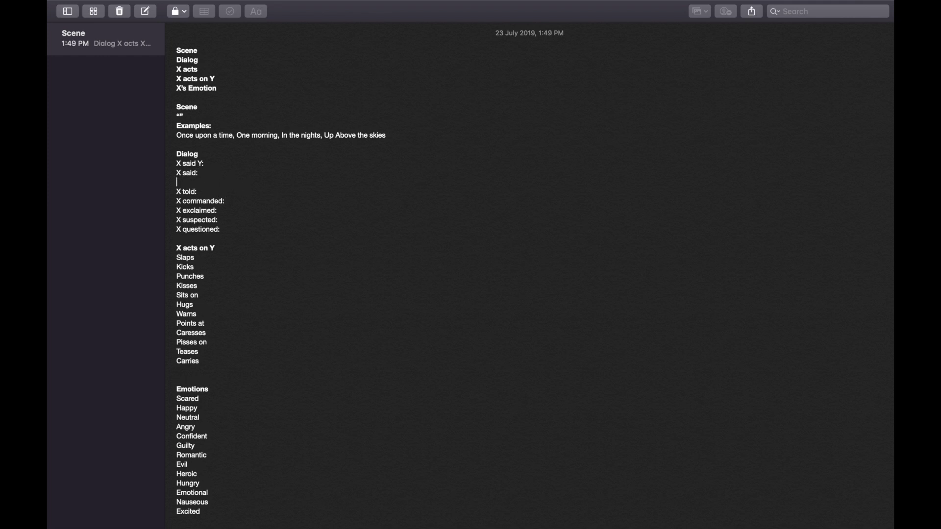
text(X responded:)
- Examine the note's Dialog phrasings, the X acts on Y actions and the Emotions list
drag(248, 230, 165, 162)
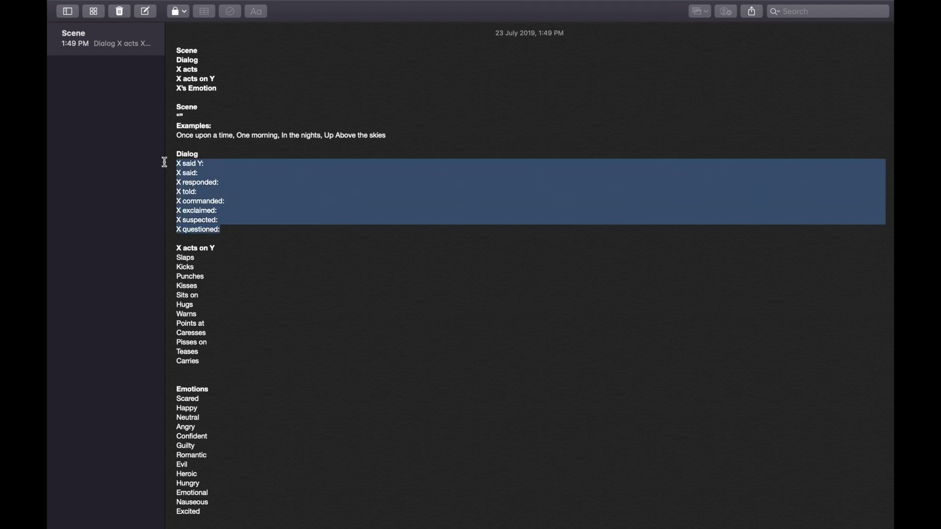
click(214, 250)
drag(216, 249, 156, 250)
click(212, 275)
click(218, 335)
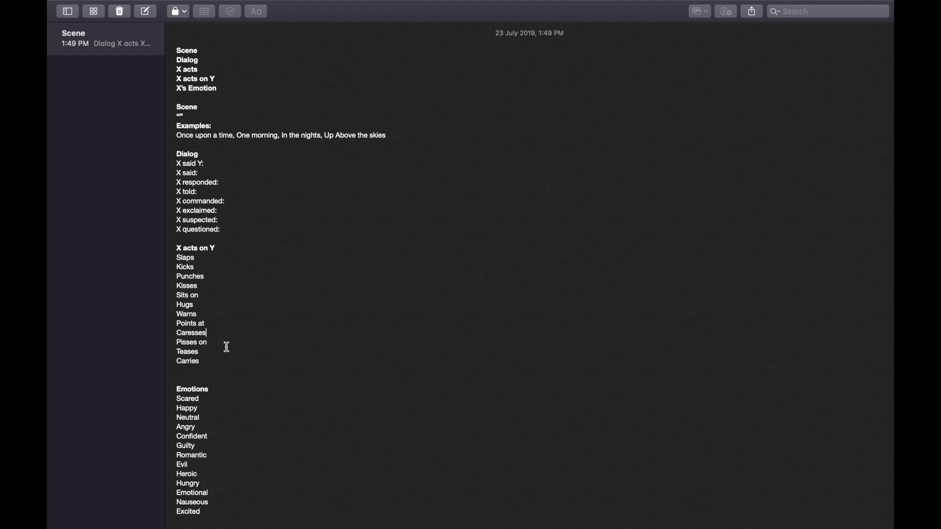
click(225, 366)
click(236, 363)
scroll(246, 449, down, 1)
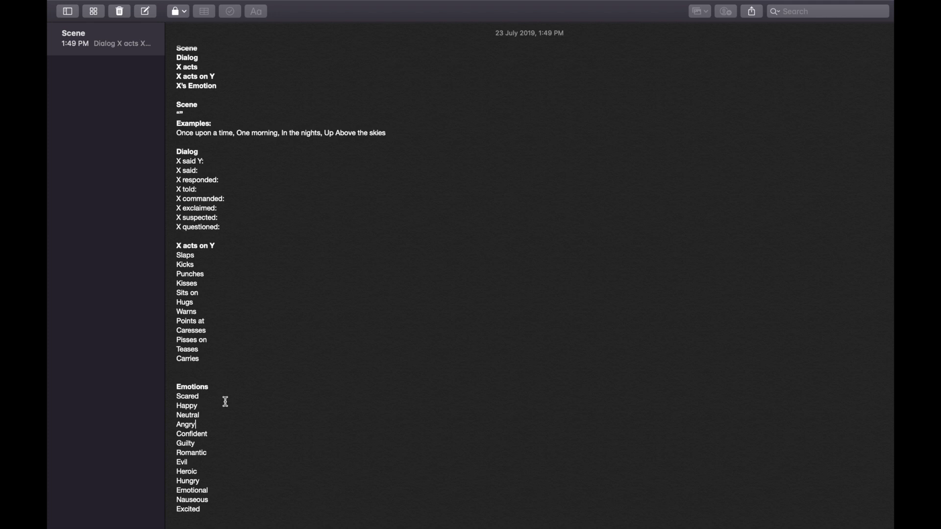
click(237, 181)
click(218, 142)
click(205, 162)
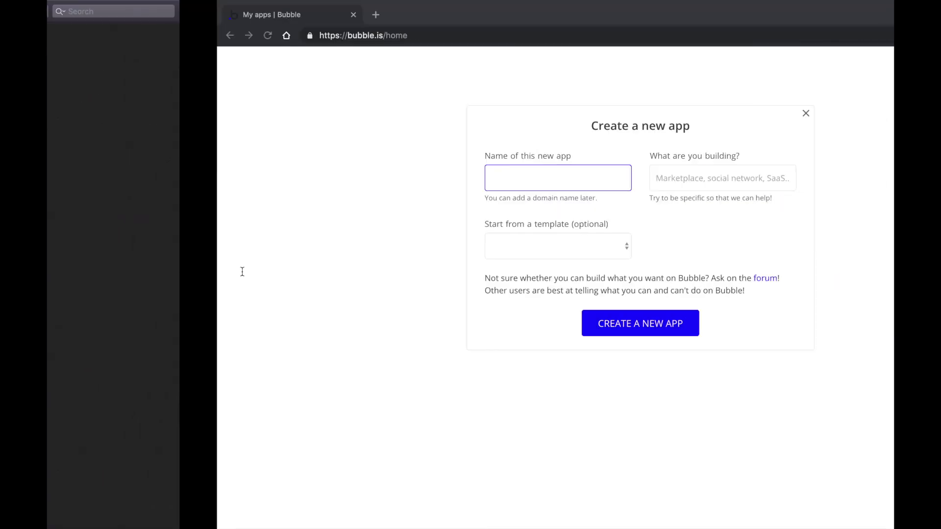
- Switch to Bubble in the browser and create a new app named story-creator
double_click(368, 156)
click(392, 186)
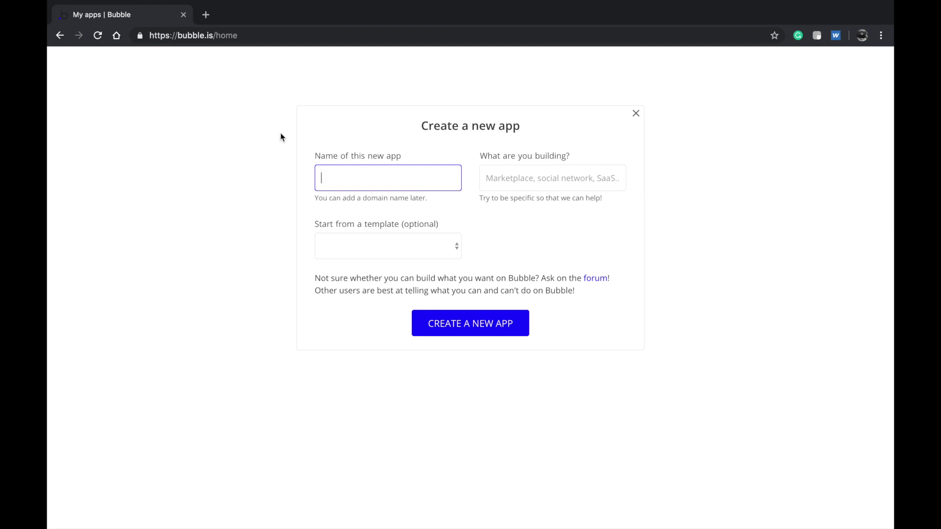
text(story-creator)
key(Return)
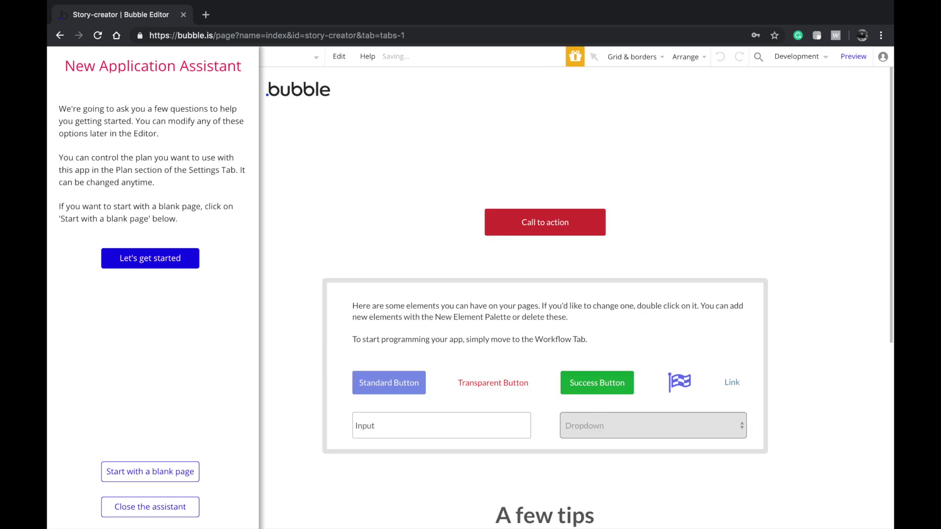
- Start the app with a blank page and set its browser tab title to Story creator
click(147, 472)
click(164, 265)
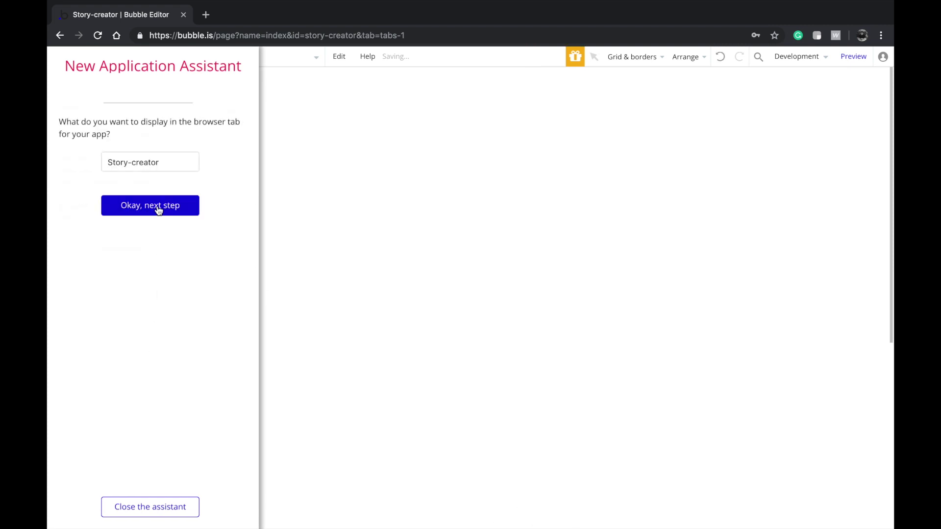
click(131, 161)
key(BackSpace)
click(174, 237)
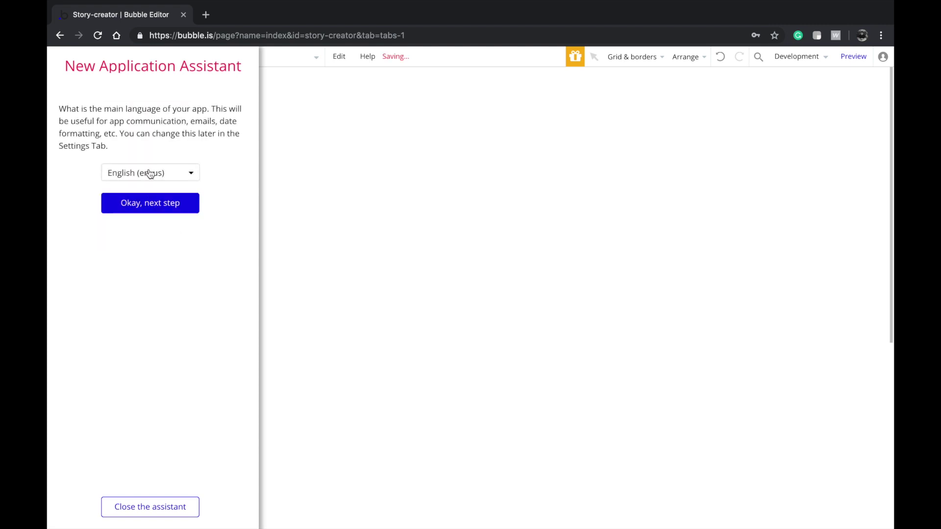
- Keep English (en-us) as the app's main language and finish the setup assistant with the Flat UI theme
click(147, 201)
click(141, 165)
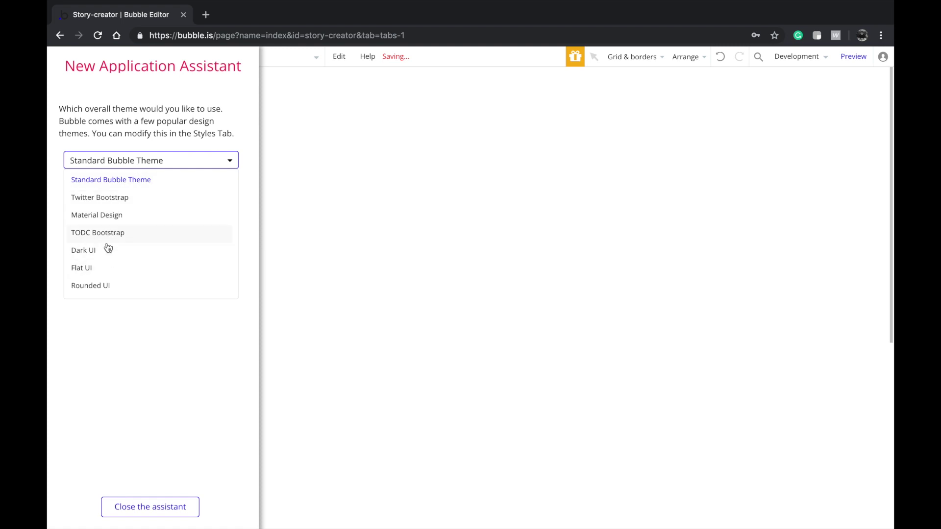
click(96, 269)
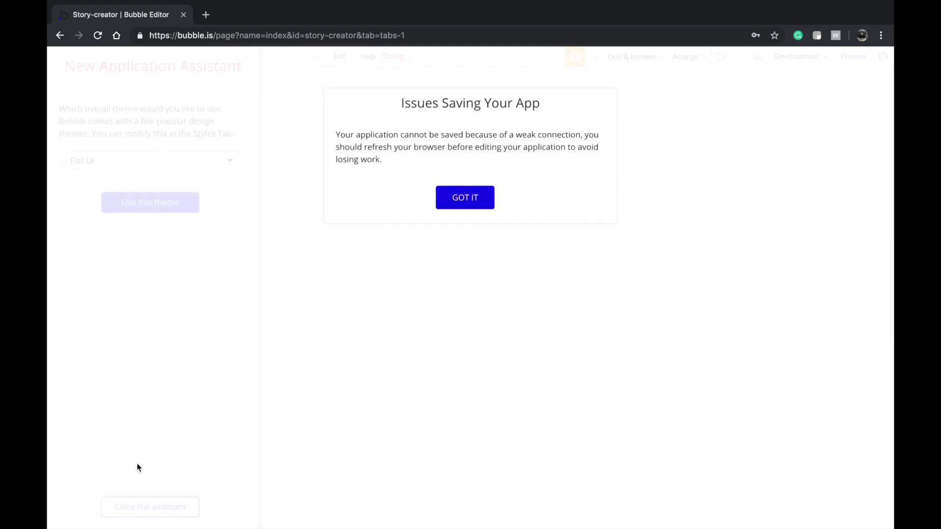
click(479, 211)
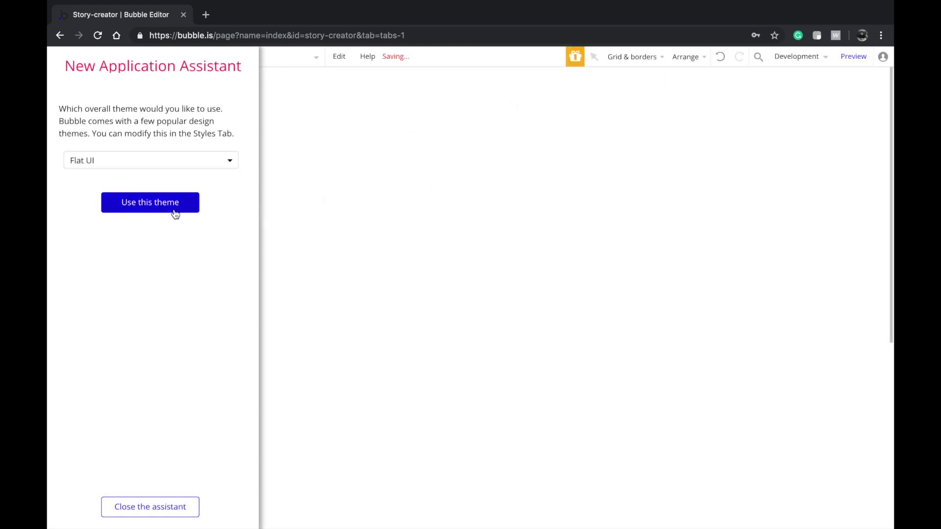
click(173, 209)
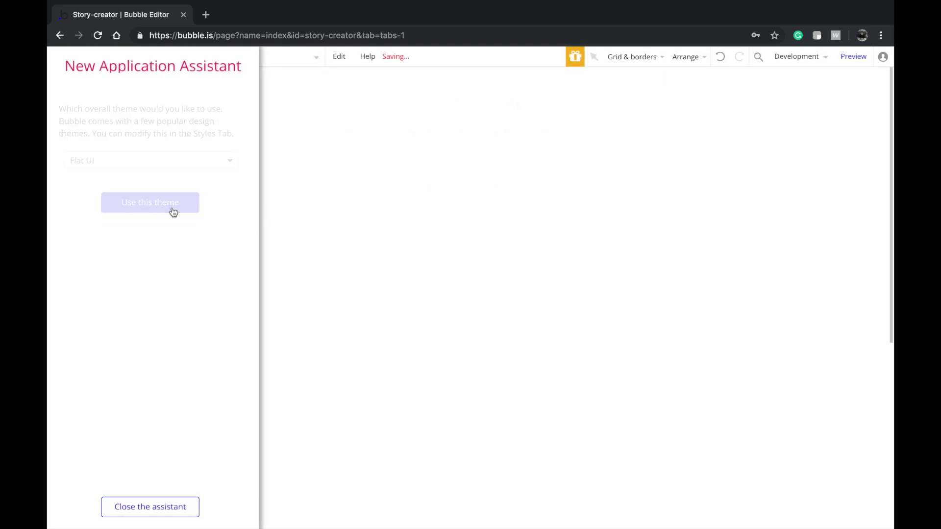
click(151, 506)
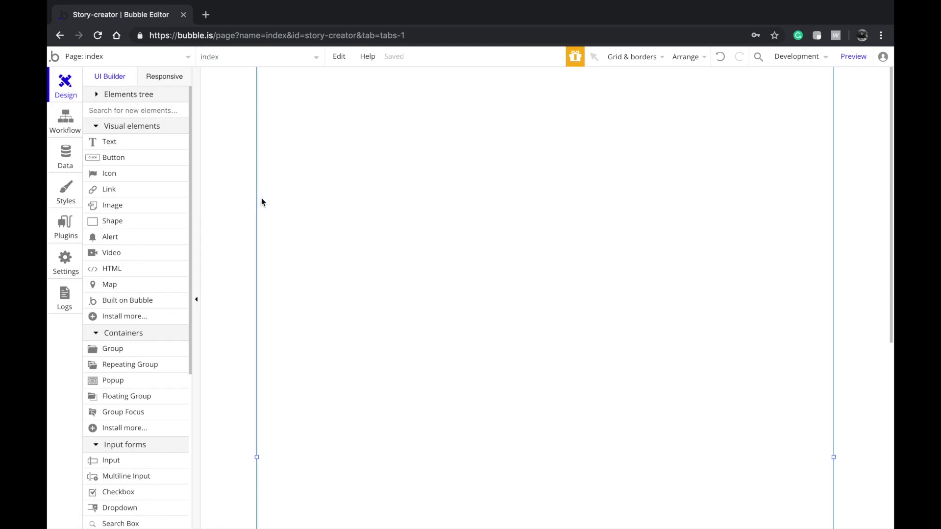
scroll(281, 263, down, 5)
scroll(282, 264, up, 3)
scroll(282, 264, up, 3)
click(153, 59)
click(362, 264)
- Draw an Input element about 398 by 62 px in the upper half of the index page and center it horizontally
click(129, 460)
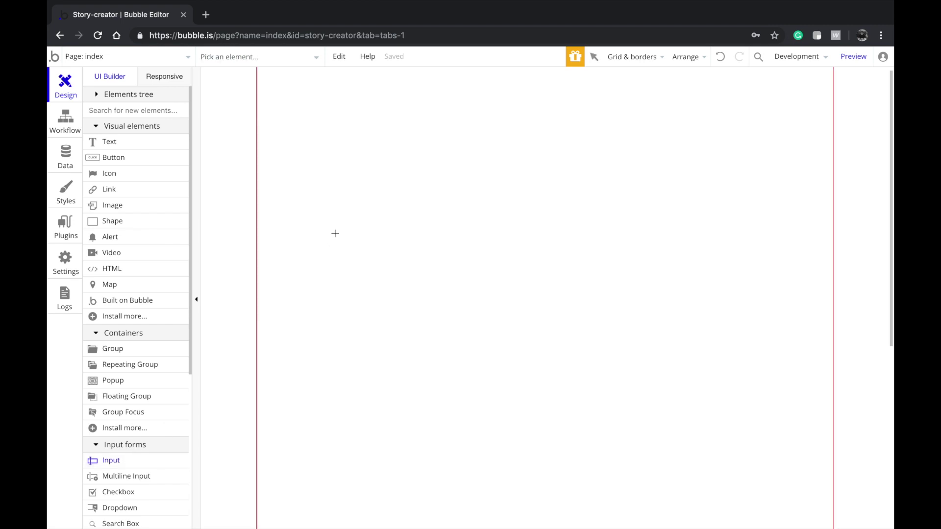
mouse_move(334, 229)
mouse_down()
mouse_move(477, 269)
mouse_move(569, 265)
mouse_up()
drag(497, 258, 543, 276)
right_click(543, 277)
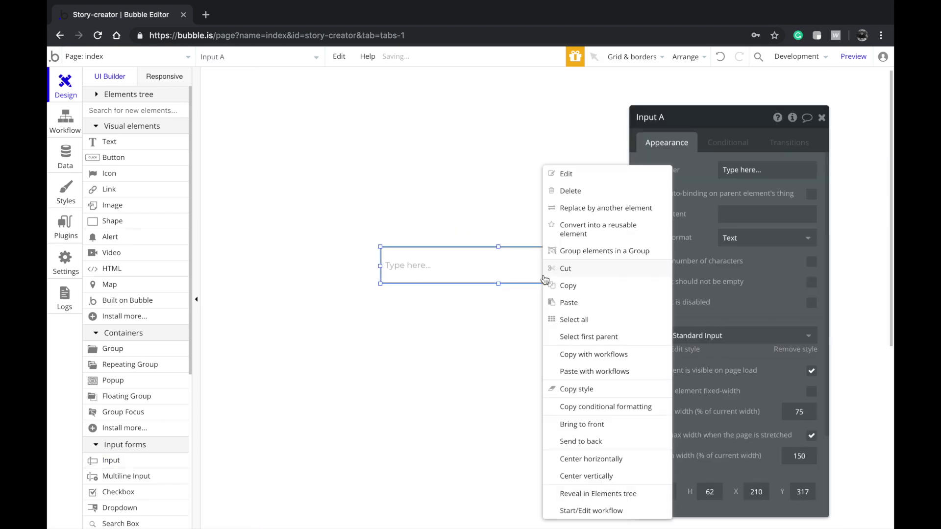
click(575, 464)
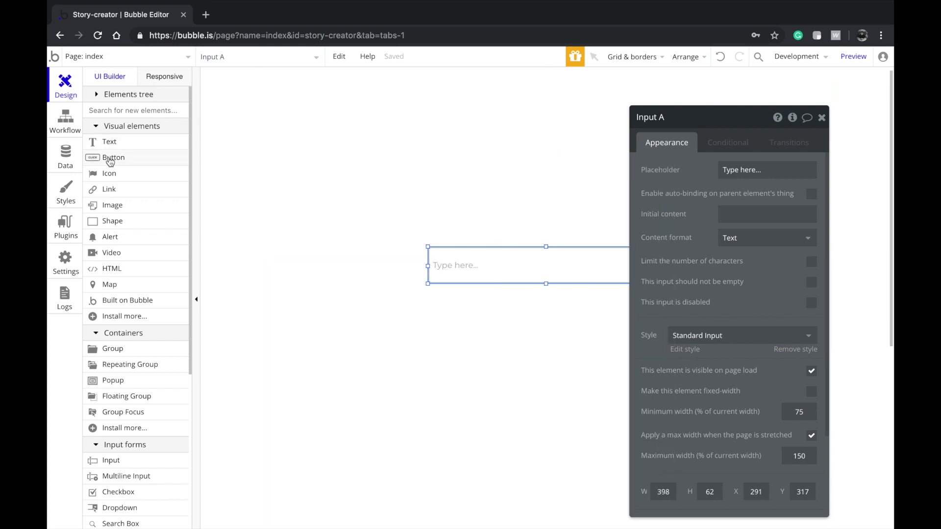
- Add a button labelled "Tell a story" below the input and stretch it to the input's full width
click(110, 158)
drag(438, 311, 528, 344)
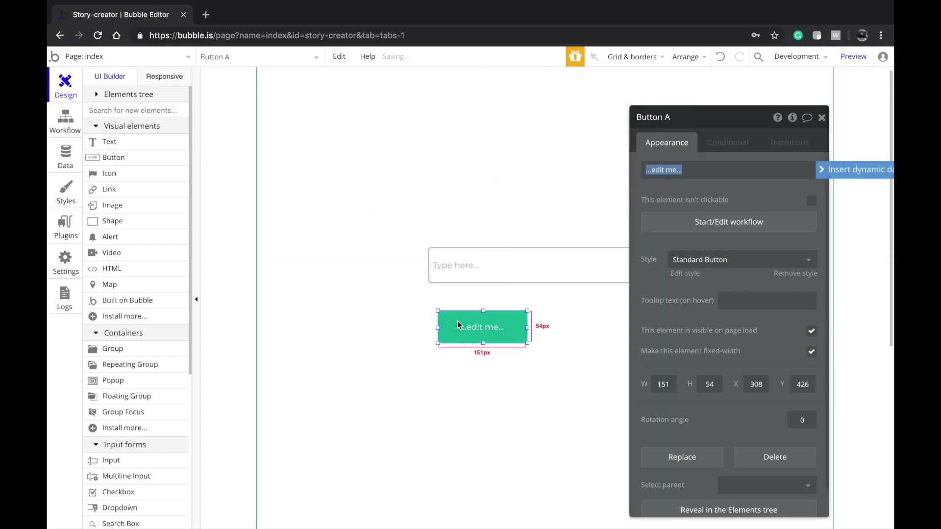
drag(458, 322, 451, 313)
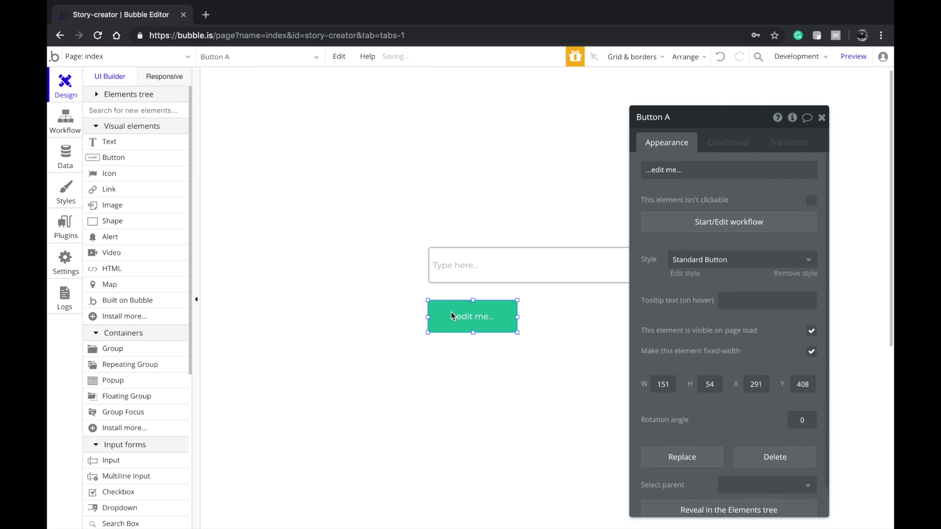
text(Cl)
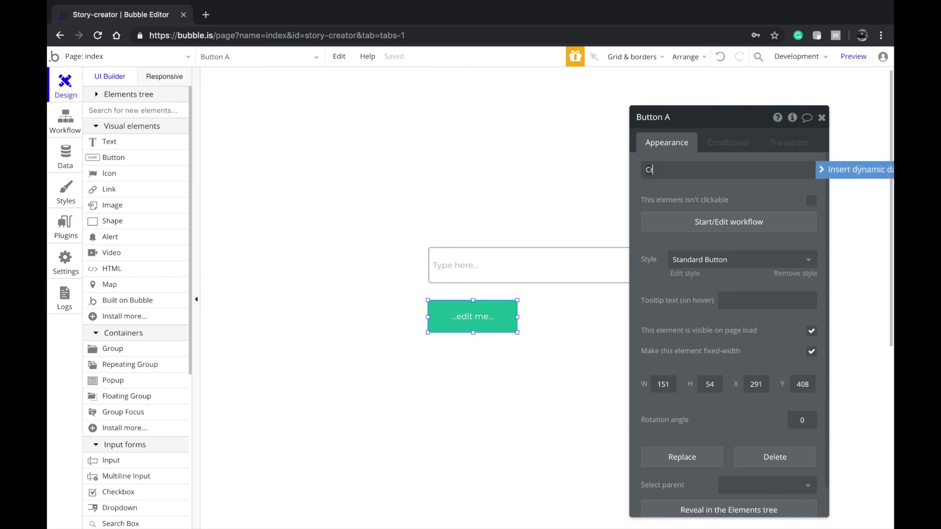
text(Tell a story)
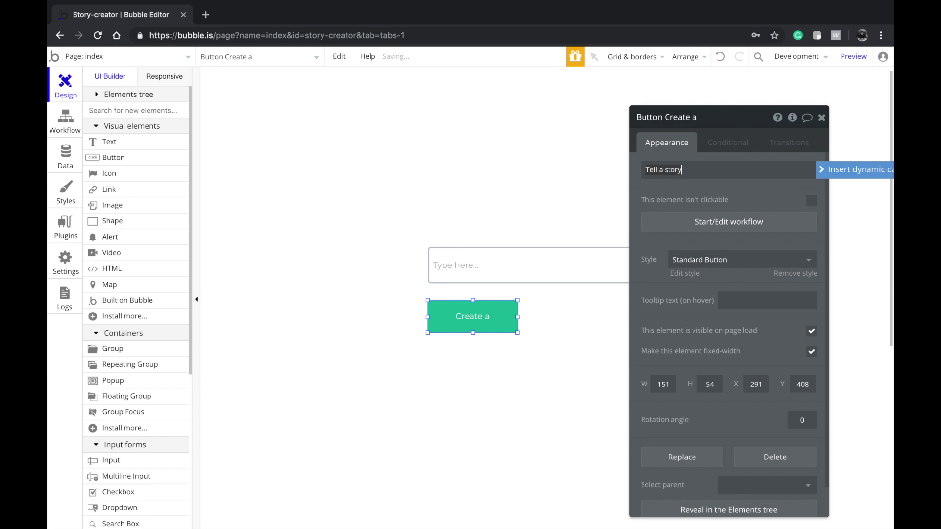
click(496, 371)
click(489, 318)
drag(517, 332, 681, 338)
- Set the input's placeholder to "Name of your story.."
click(580, 259)
text(Name of your)
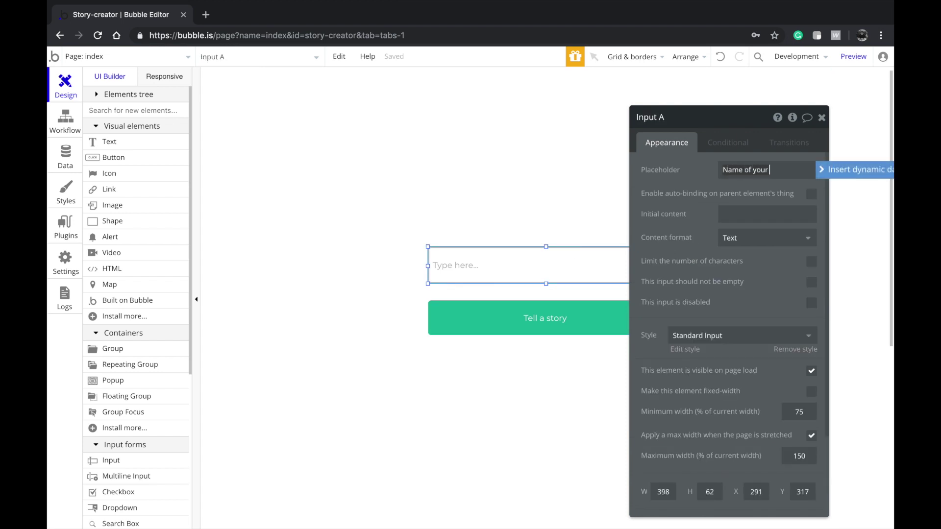
text( story..)
click(592, 178)
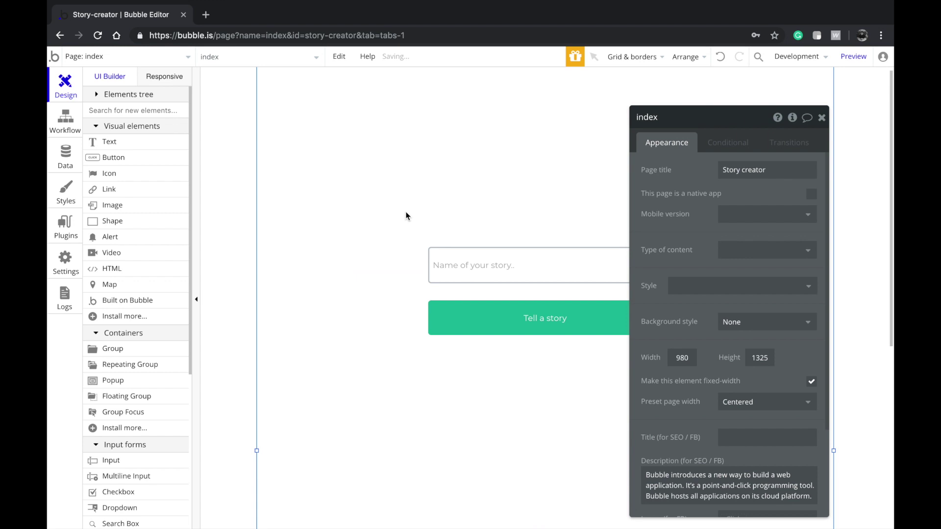
- Draw a Text element above the input and set its content to "Story Script Writer"
click(109, 142)
drag(425, 113, 626, 191)
text(Scri)
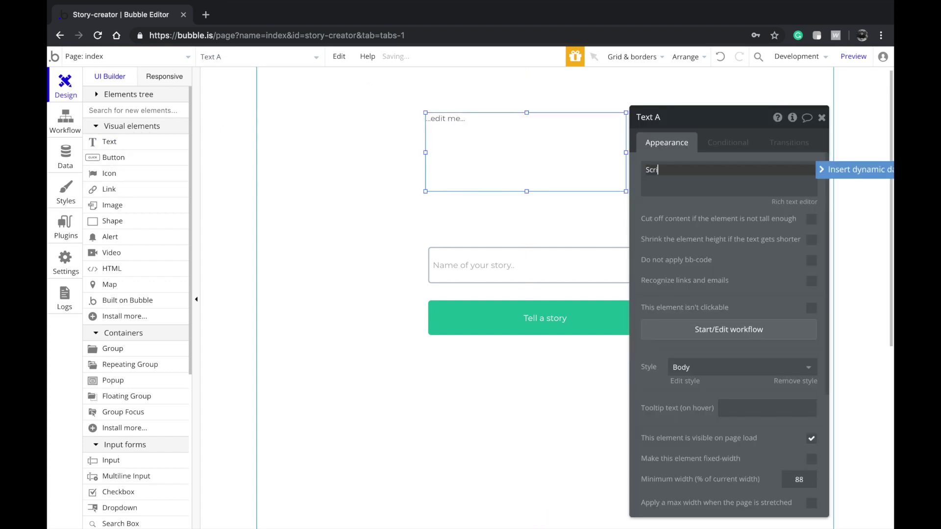
key(BackSpace)
key(BackSpace)
key(BackSpace)
text(tory Script Write)
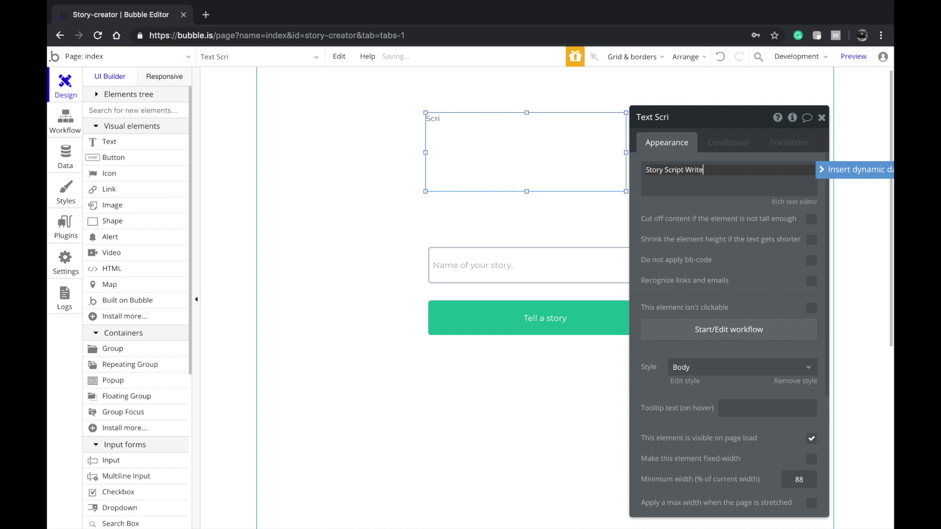
text(r)
- Apply the Centered Title Large style to the Story Script Writer text and center it horizontally on the page
click(764, 369)
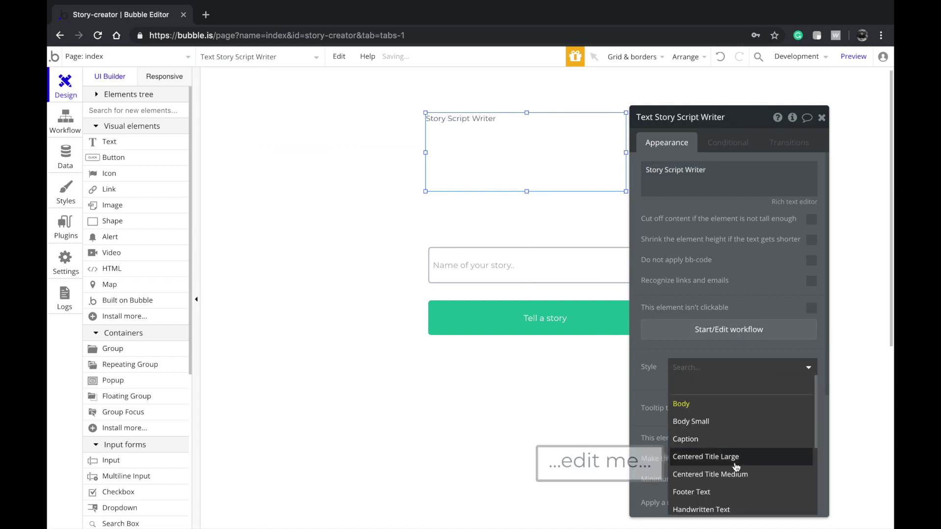
click(736, 461)
right_click(568, 146)
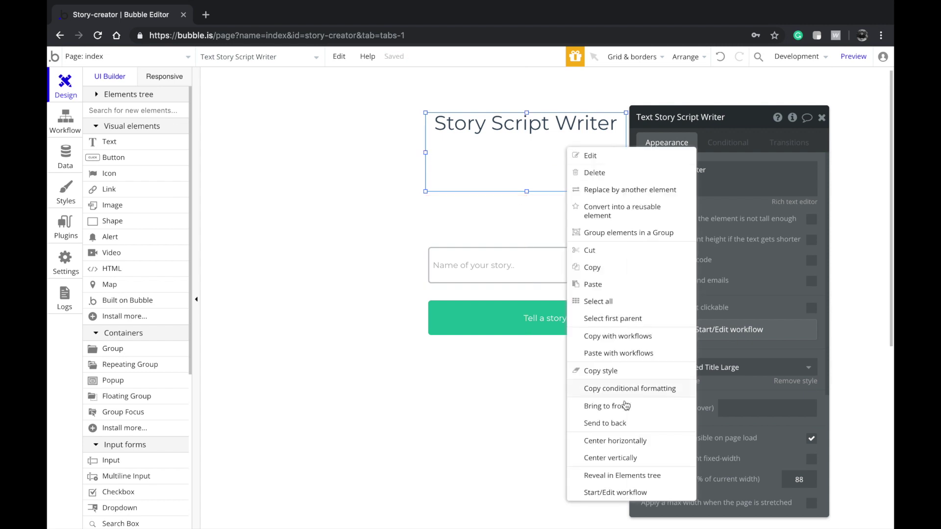
click(621, 441)
- Move the Story Script Writer title down to just above the input and recenter it horizontally
click(730, 251)
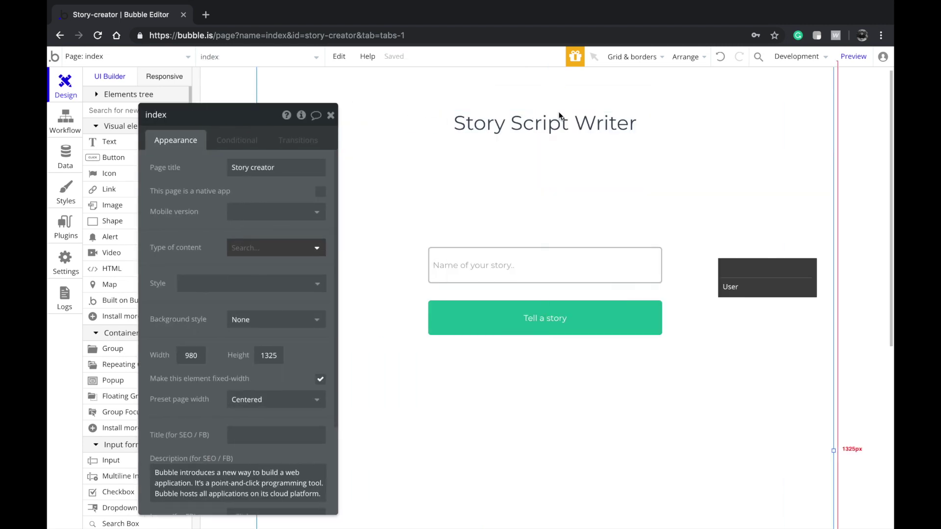
drag(558, 116, 555, 176)
right_click(555, 180)
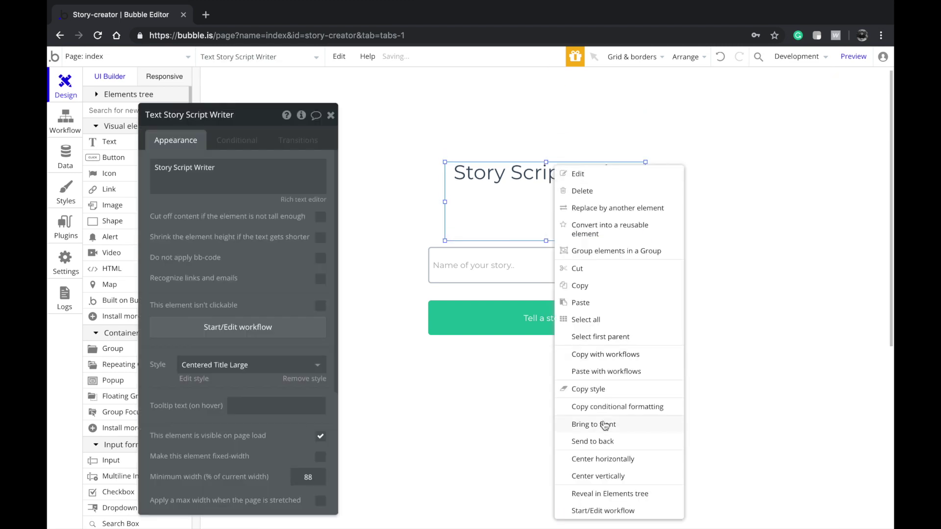
click(604, 459)
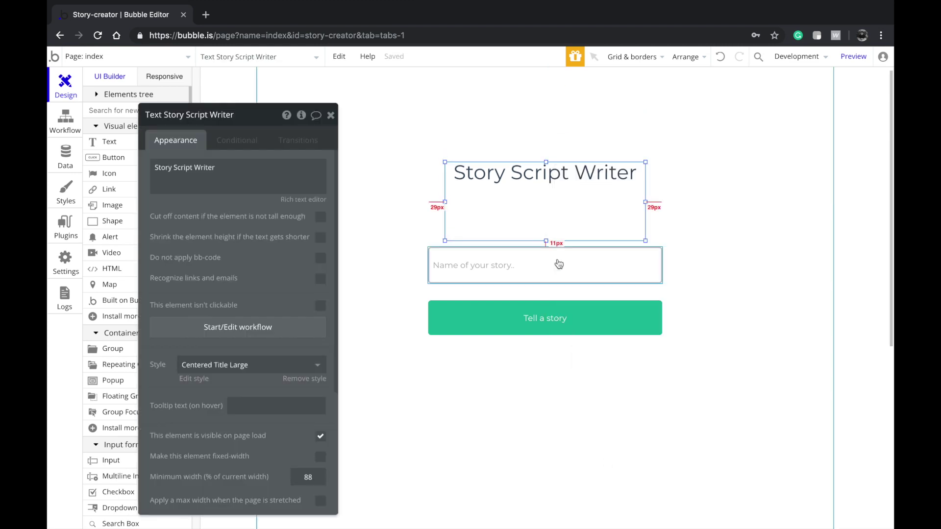
- Move the story name input and the Tell a story button down together, widening the gap below the title
click(512, 397)
click(525, 331)
shift+click(531, 274)
drag(575, 261, 556, 275)
click(397, 265)
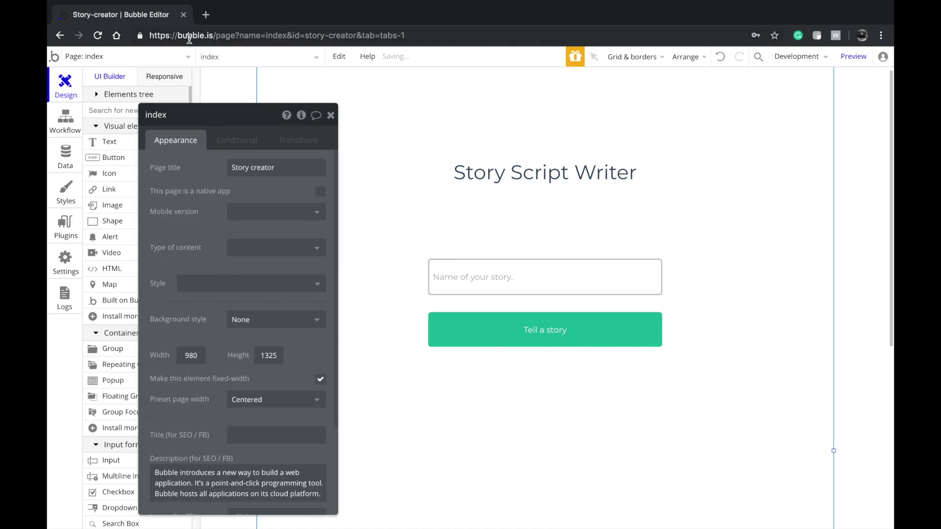
- Create a new page named story_editor without cloning an existing page
click(176, 61)
click(153, 128)
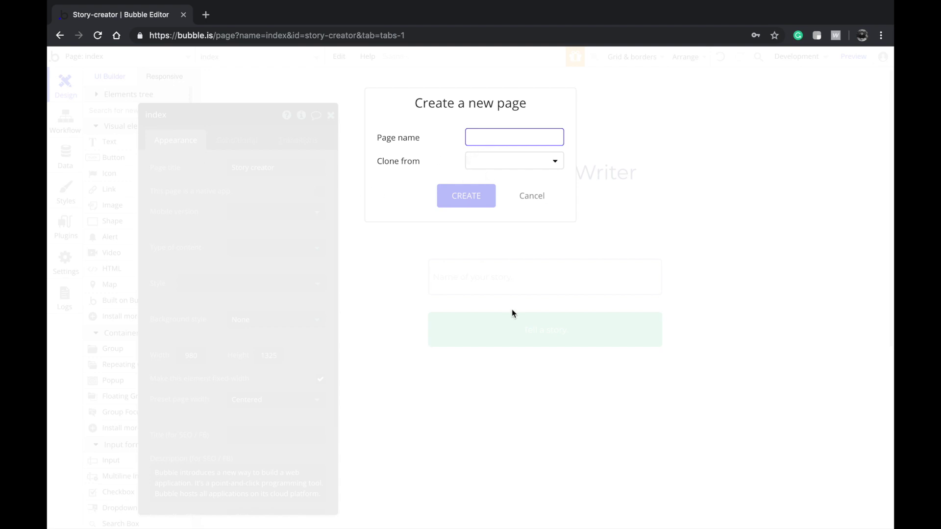
text(story_editor)
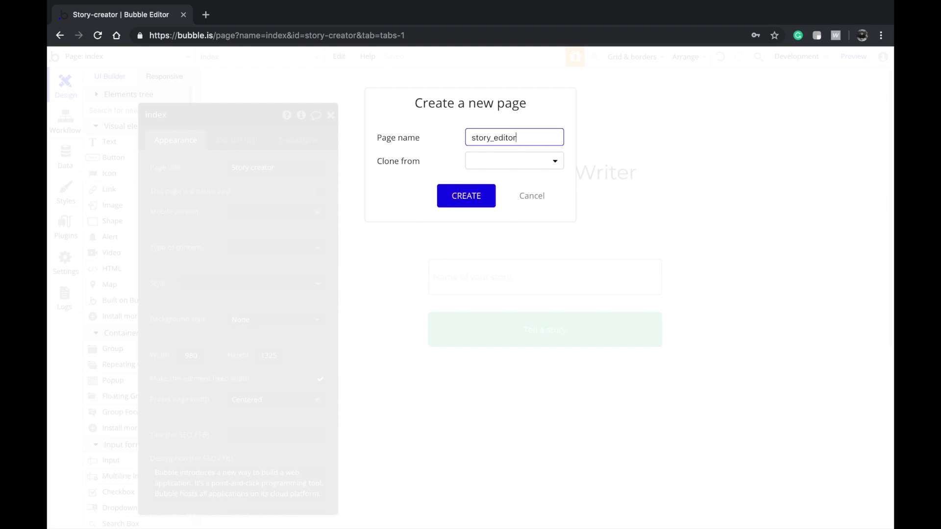
click(468, 196)
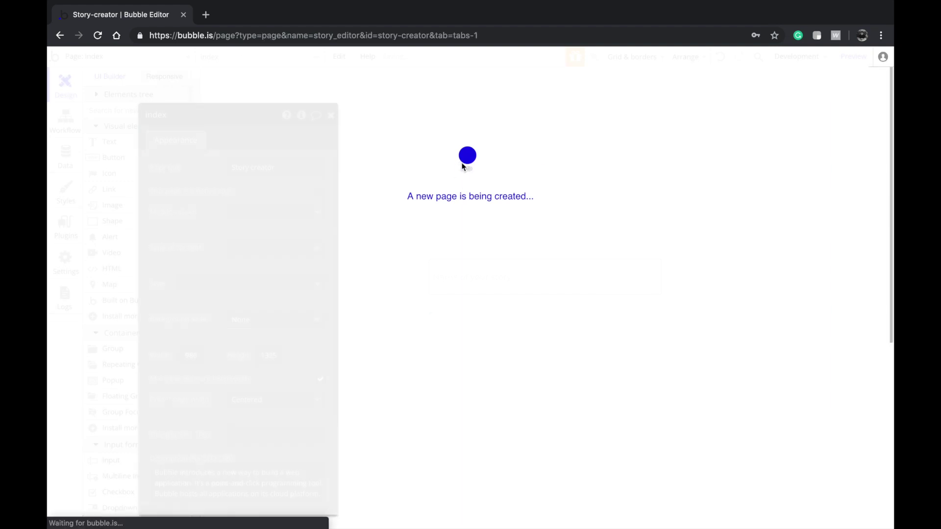
click(168, 63)
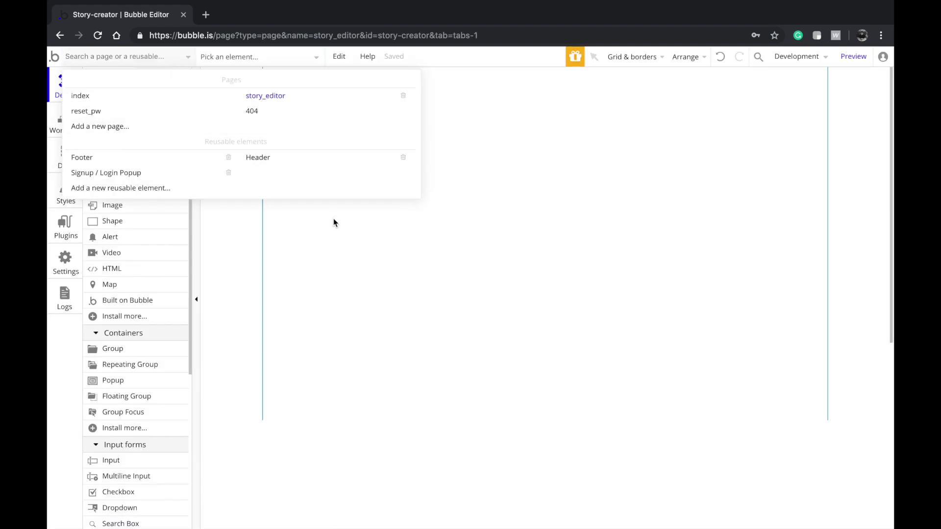
click(333, 223)
- Draw a Text element near the top of the story_editor page and set its content to "Characters"
click(109, 143)
mouse_move(294, 91)
mouse_down()
mouse_move(410, 155)
mouse_move(556, 145)
mouse_up()
click(313, 180)
text(cters)
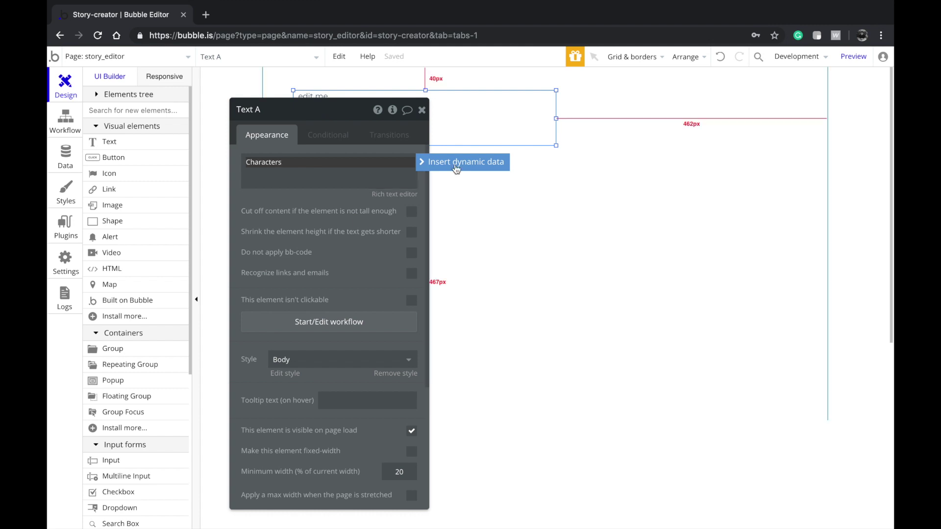
click(490, 134)
- Nudge the Characters text slightly right and down and apply the Heading 1 style to it
click(556, 118)
double_click(470, 112)
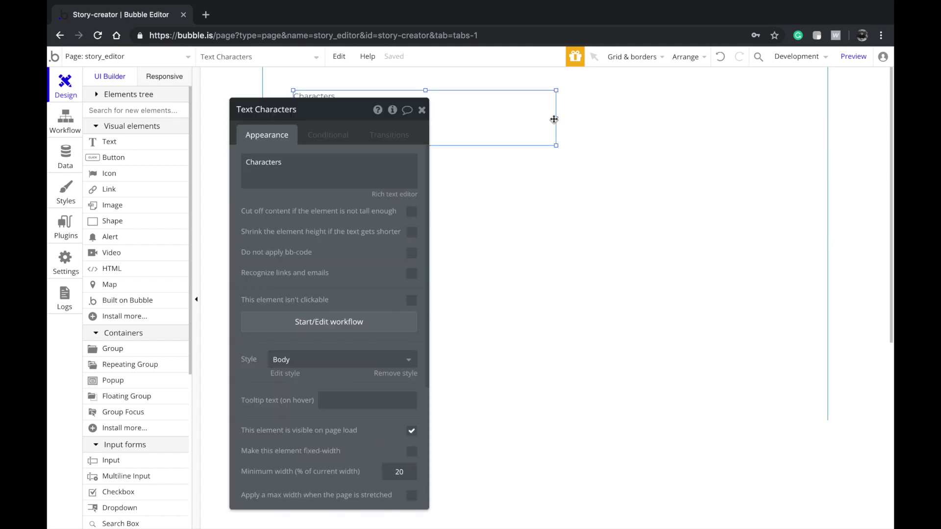
drag(527, 116, 536, 117)
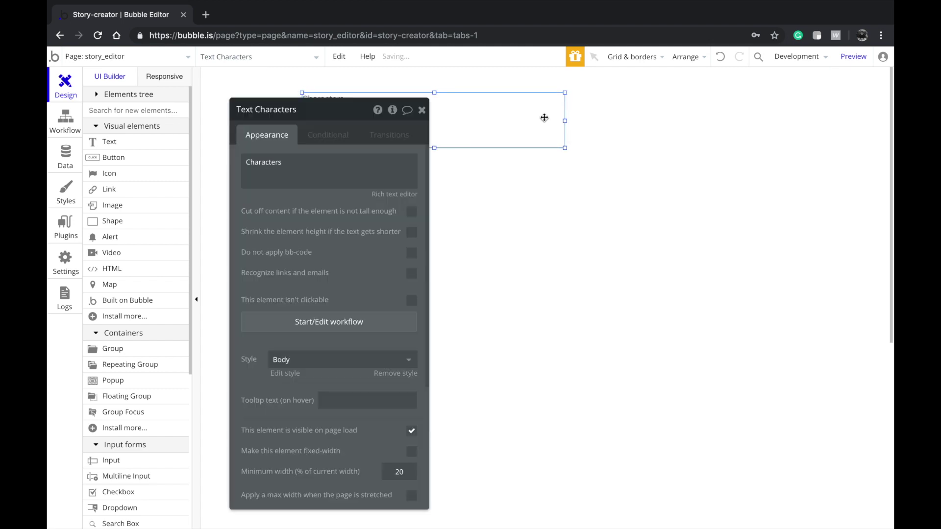
click(567, 122)
click(489, 130)
click(343, 359)
scroll(295, 478, down, 2)
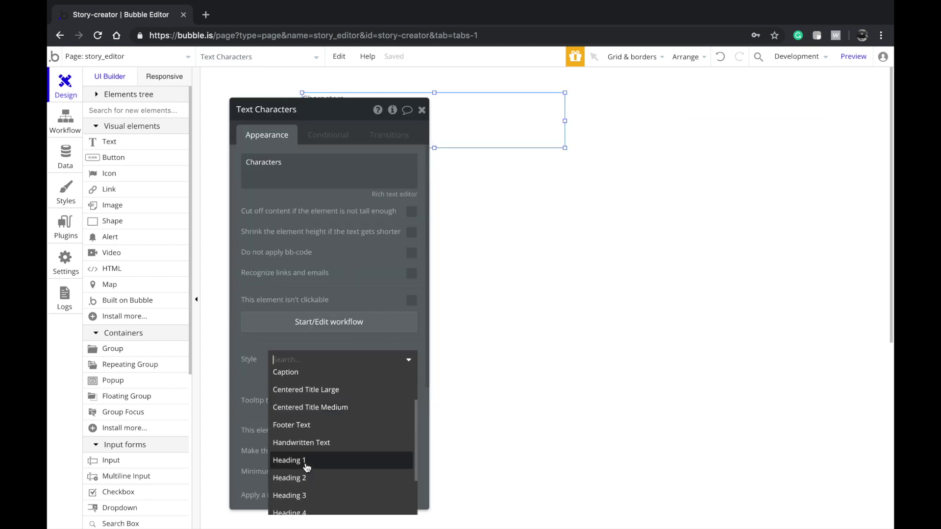
click(302, 464)
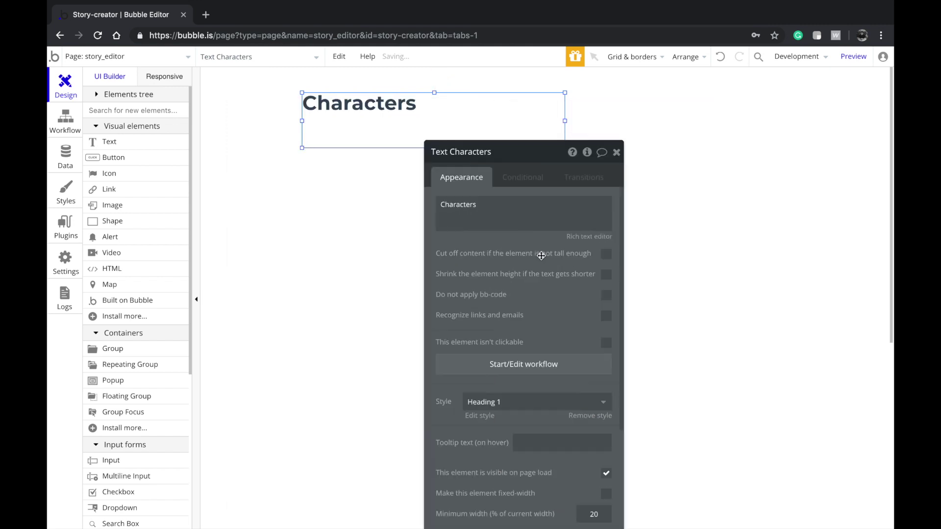
- Widen the Characters heading across most of the page and center it horizontally
drag(565, 120, 768, 128)
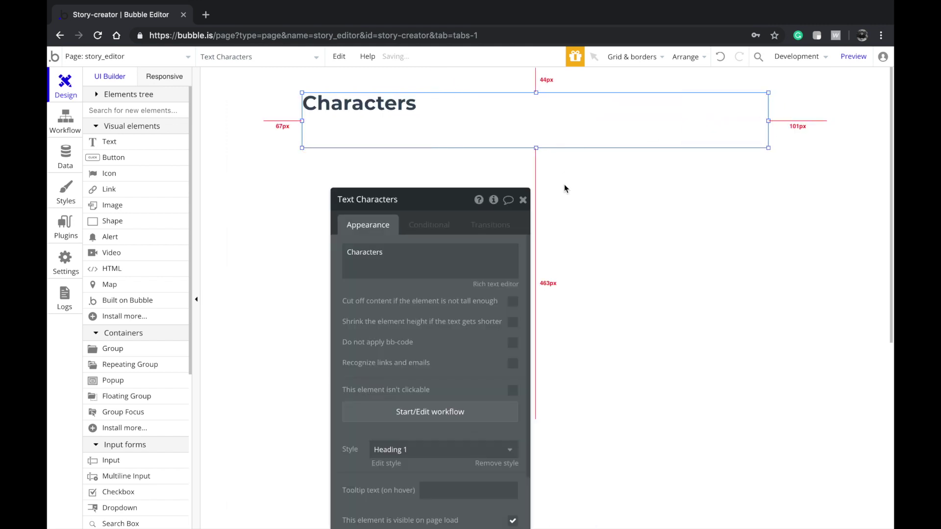
click(543, 134)
right_click(544, 134)
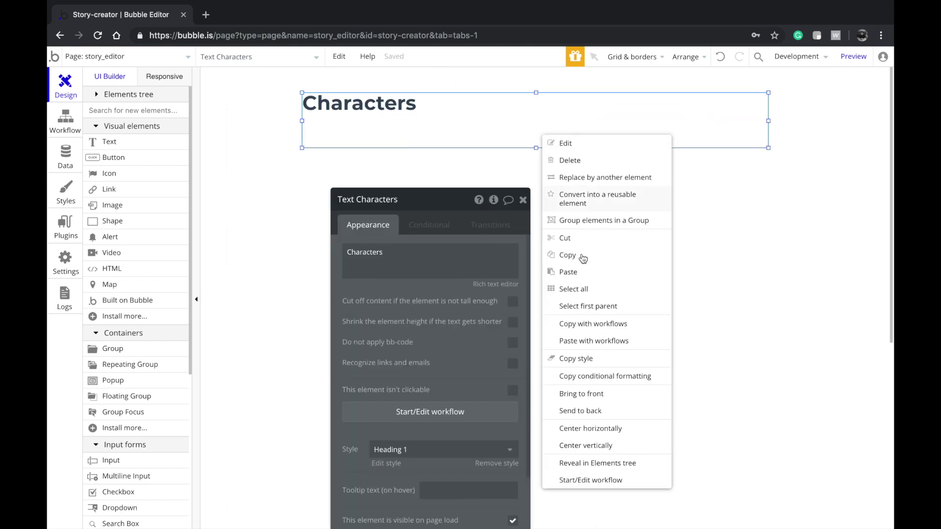
click(588, 429)
click(330, 185)
- Draw a Repeating Group below the Characters heading, aligned with its left edge and stretched to the heading's width
drag(350, 203, 670, 153)
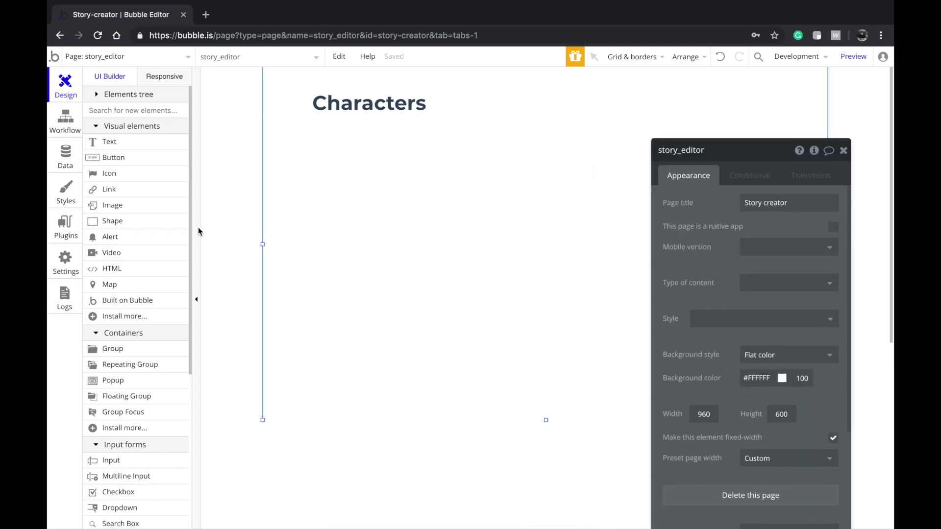
click(123, 365)
mouse_move(348, 161)
mouse_down()
mouse_move(481, 254)
mouse_move(527, 301)
mouse_up()
mouse_move(446, 216)
mouse_down()
mouse_move(416, 220)
mouse_move(424, 219)
mouse_move(418, 203)
mouse_up()
drag(503, 307, 780, 317)
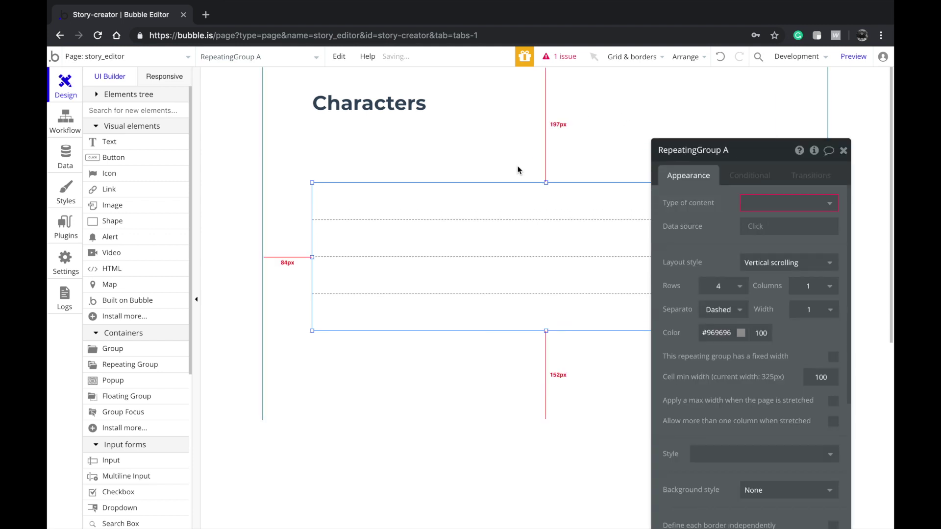
click(331, 170)
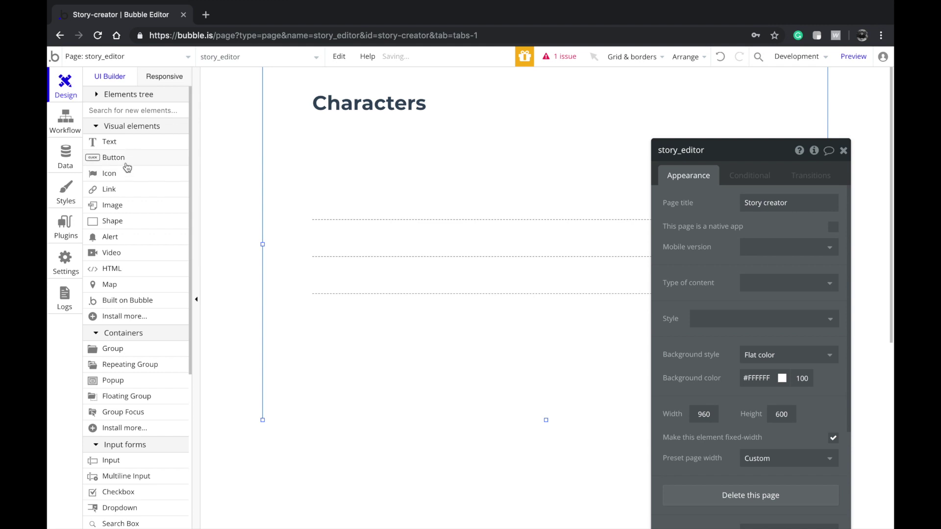
- Add an Input about 595 px wide between the heading and the repeating group, with the placeholder "Name of the character.."
click(124, 464)
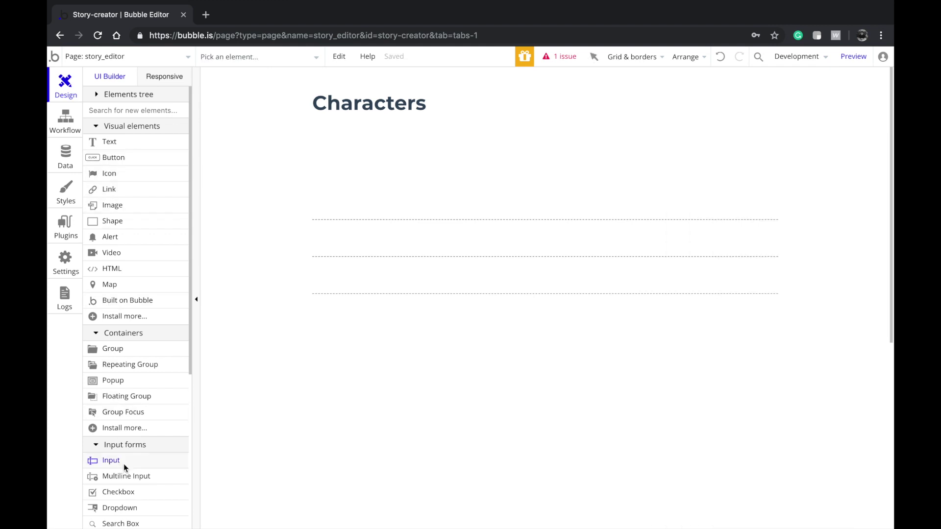
mouse_move(331, 145)
mouse_down()
mouse_move(390, 172)
mouse_move(367, 154)
mouse_move(345, 179)
mouse_move(519, 162)
mouse_move(668, 163)
mouse_up()
drag(488, 180, 487, 174)
triple_click(775, 202)
text(Name)
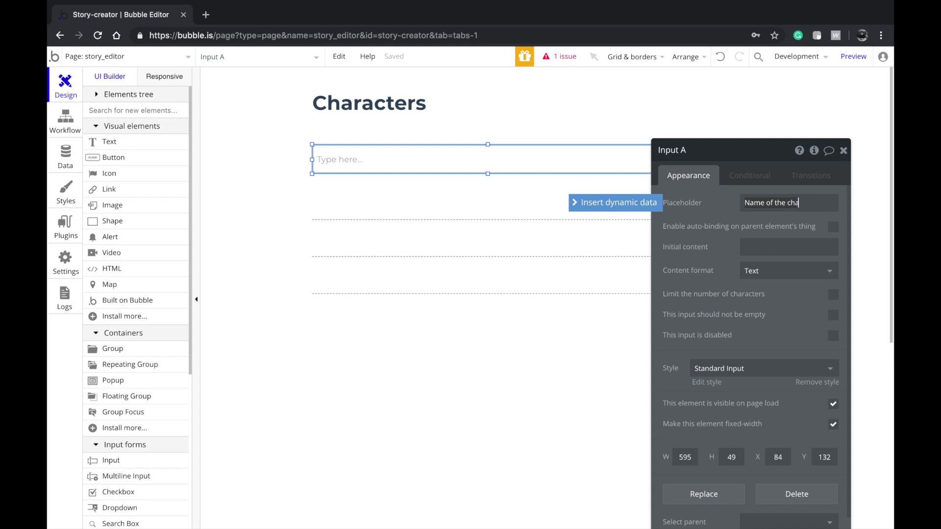
text(of the character)
text(/)
text(..)
- Narrow the character name input to about 522 px and shift it and the repeating group slightly down
click(418, 162)
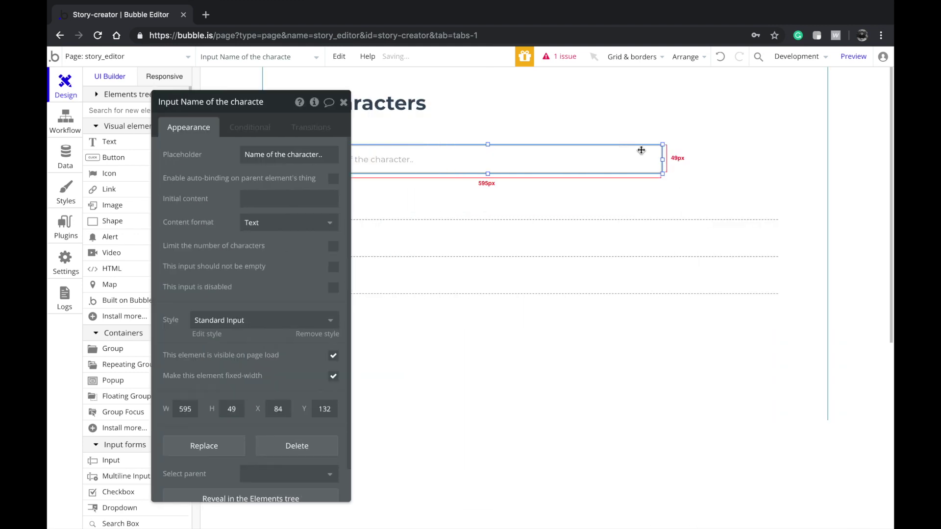
drag(661, 159, 620, 160)
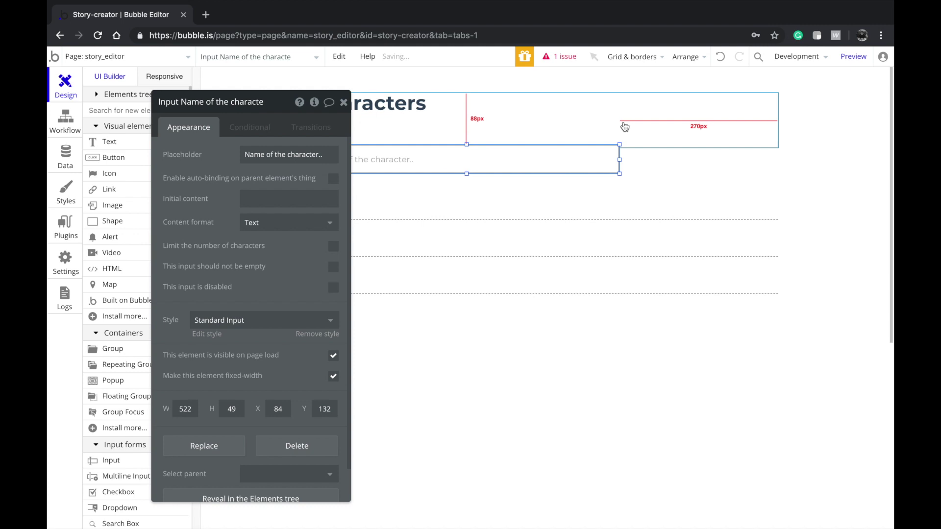
drag(492, 153, 491, 159)
click(501, 240)
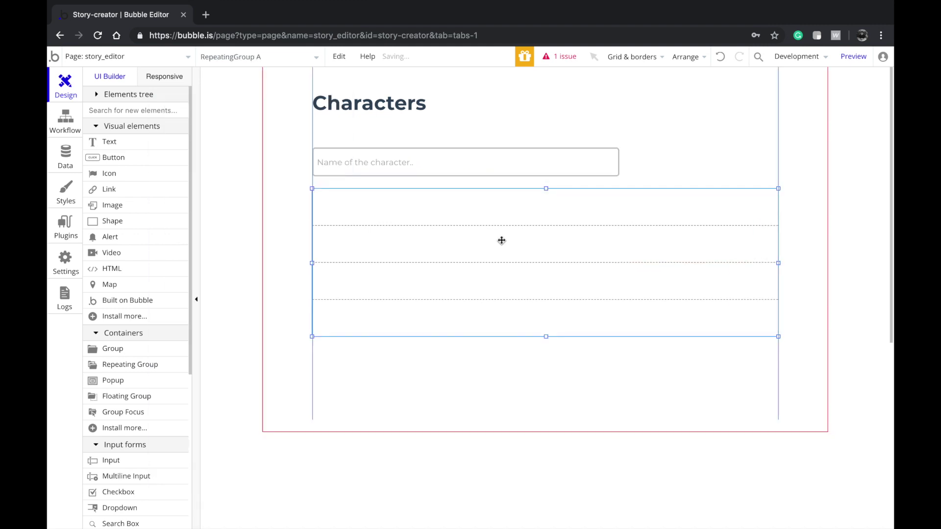
- Lower the character name input to about Y 148 and widen it to about 641 px
click(523, 173)
drag(523, 173, 521, 177)
click(620, 169)
click(593, 167)
drag(619, 168, 690, 169)
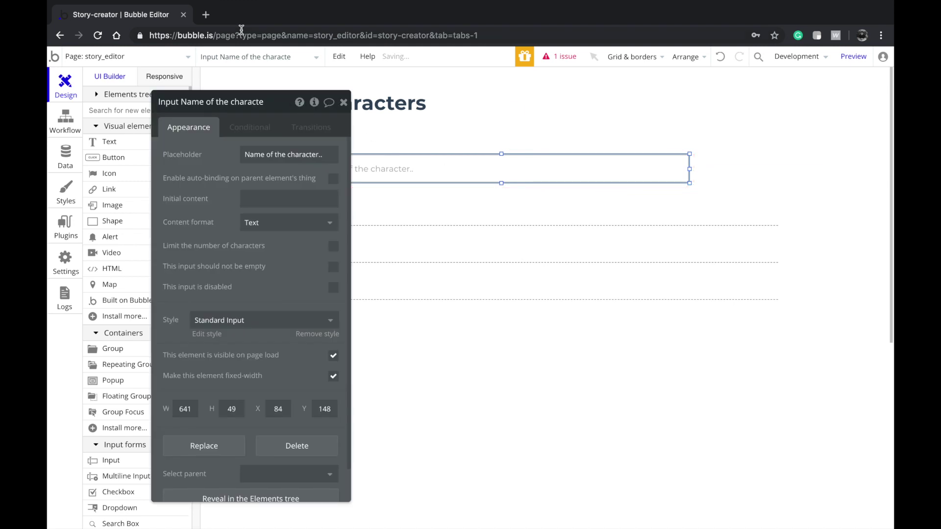
- Open the stllr.io website in a new browser tab
key(ctrl+t)
text(stllr.)
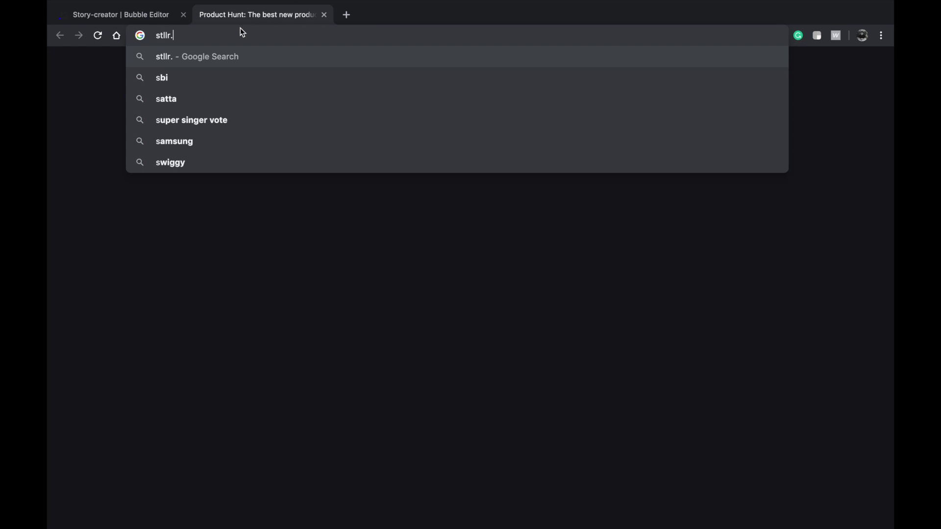
text(io)
key(Return)
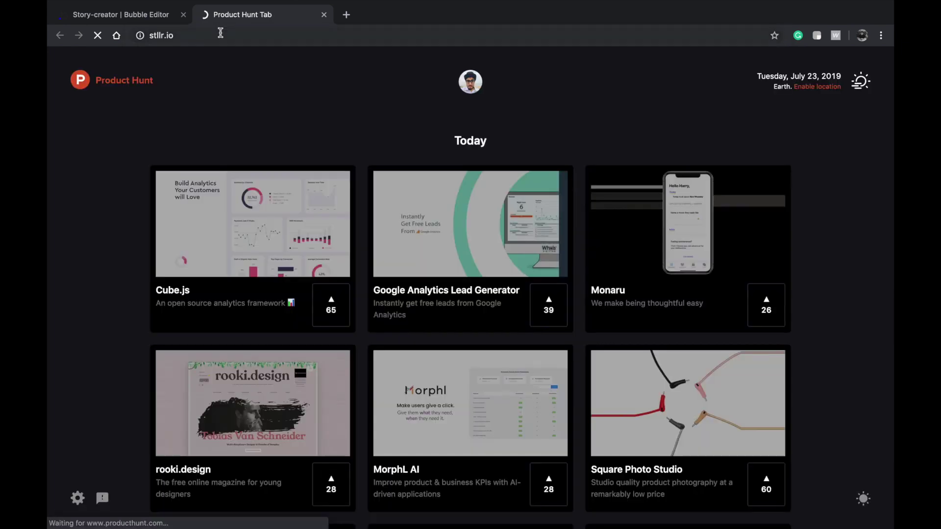
click(205, 35)
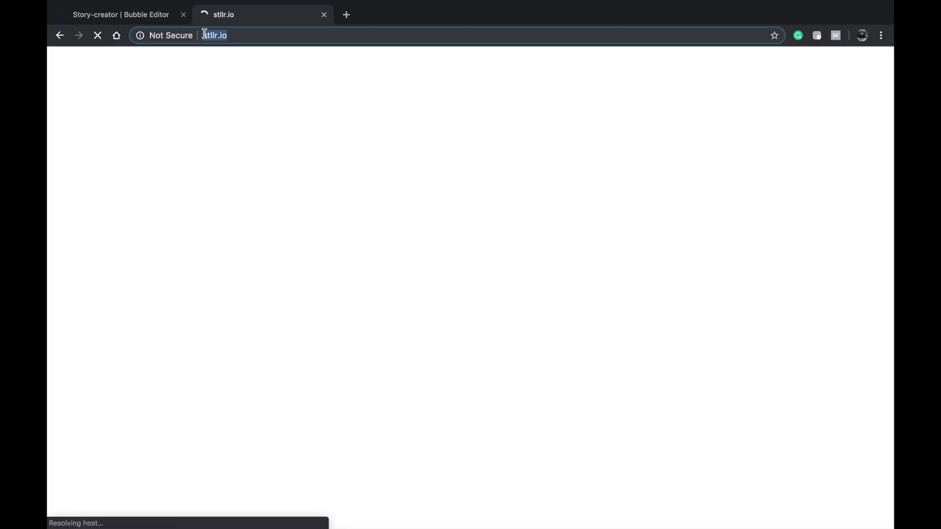
click(263, 35)
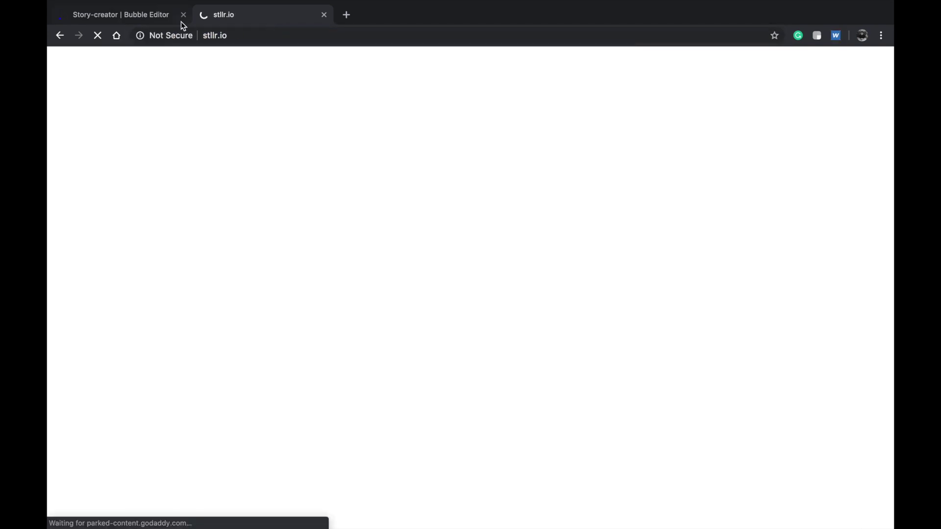
- Open the Product Hunt page of STLLR in place of the stllr.io site
click(224, 36)
click(244, 35)
key(BackSpace)
key(BackSpace)
key(BackSpace)
key(Return)
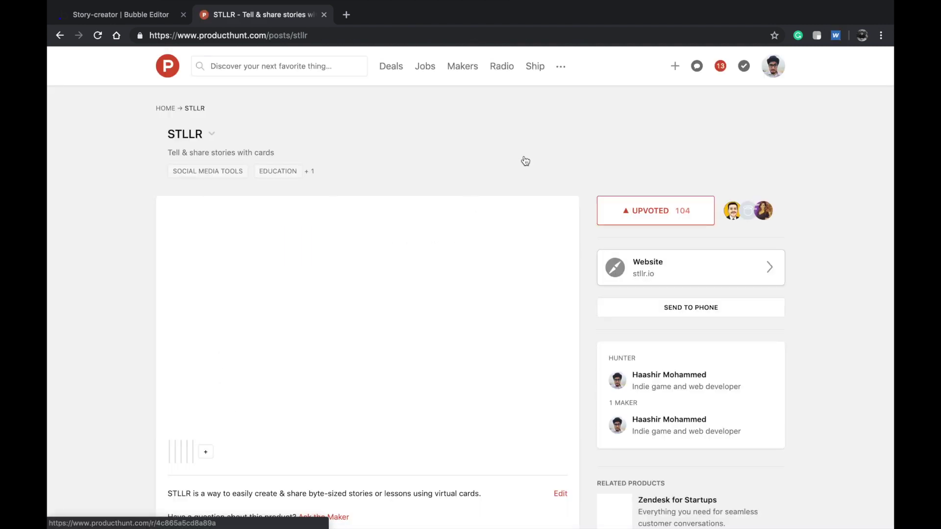
- Enlarge the STLLR product screenshots on Product Hunt and look through all five
scroll(314, 205, down, 2)
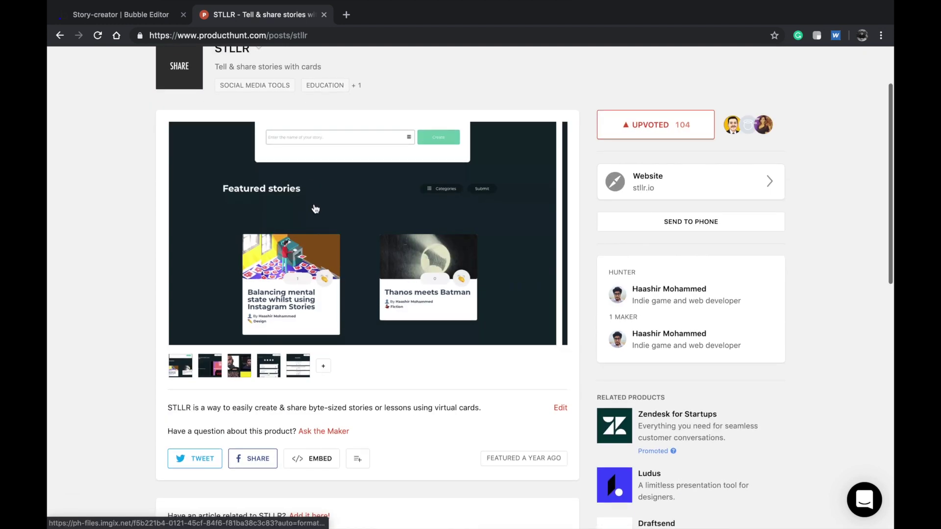
click(315, 209)
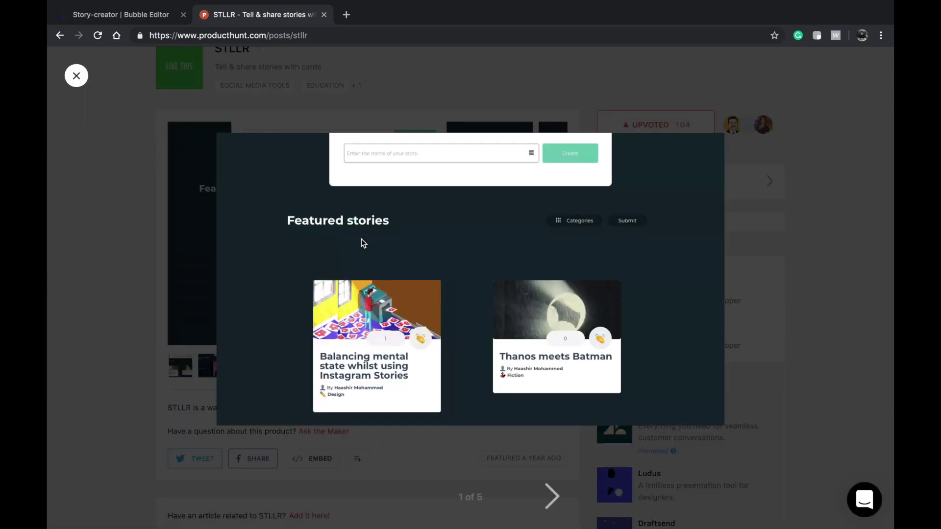
key(Right)
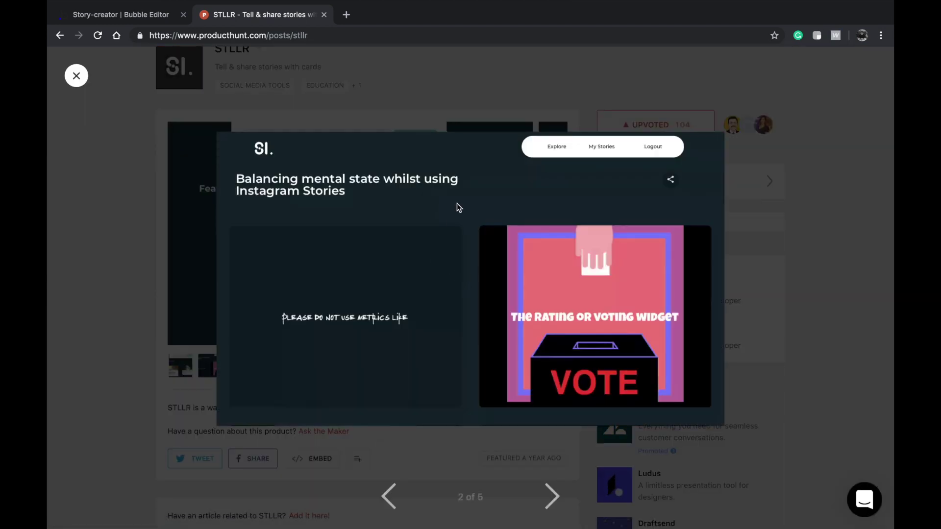
key(Right)
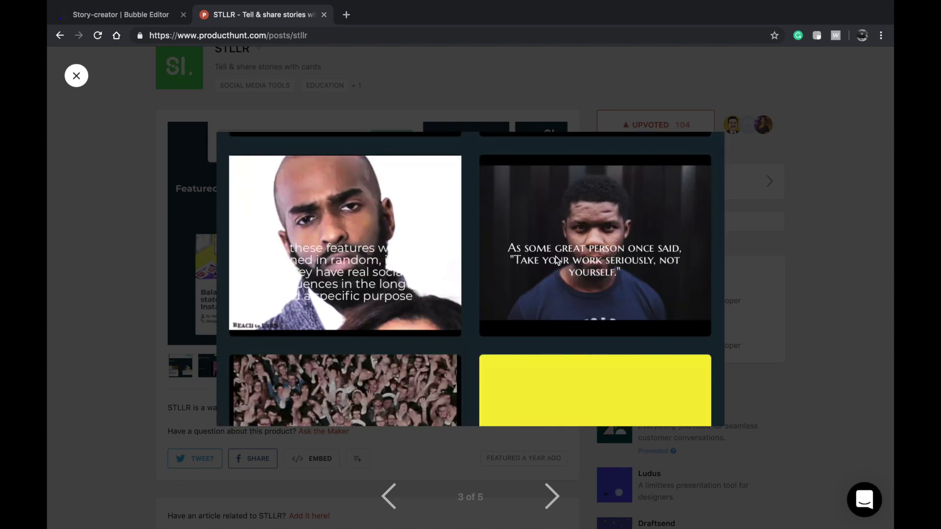
key(Right)
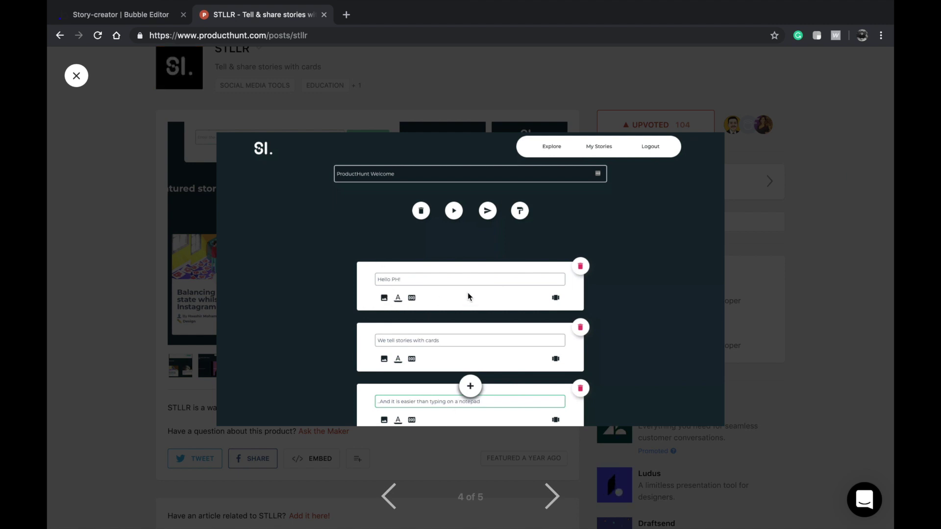
key(Right)
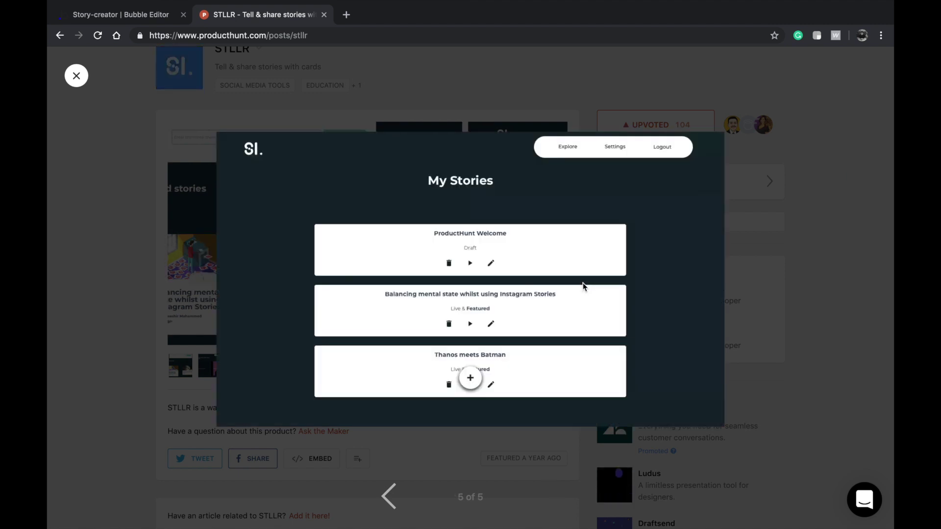
- Search Google for "stllr android app" in a new tab and open the APKPure page for Stllr
key(ctrl+t)
text(stll)
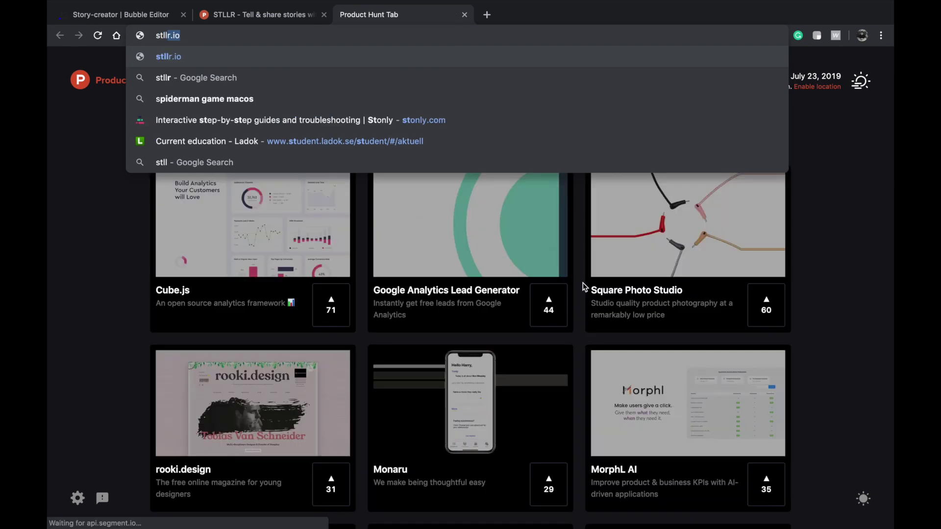
text(r android app)
key(Return)
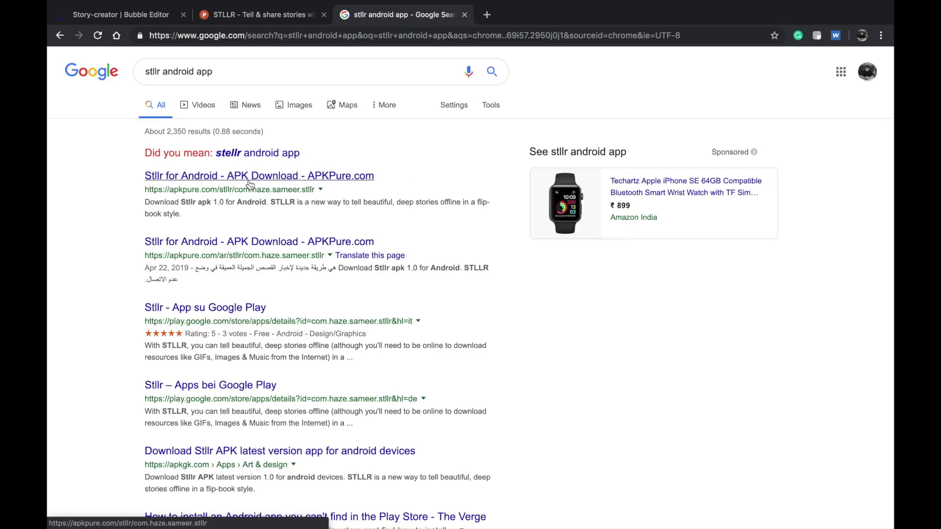
click(249, 182)
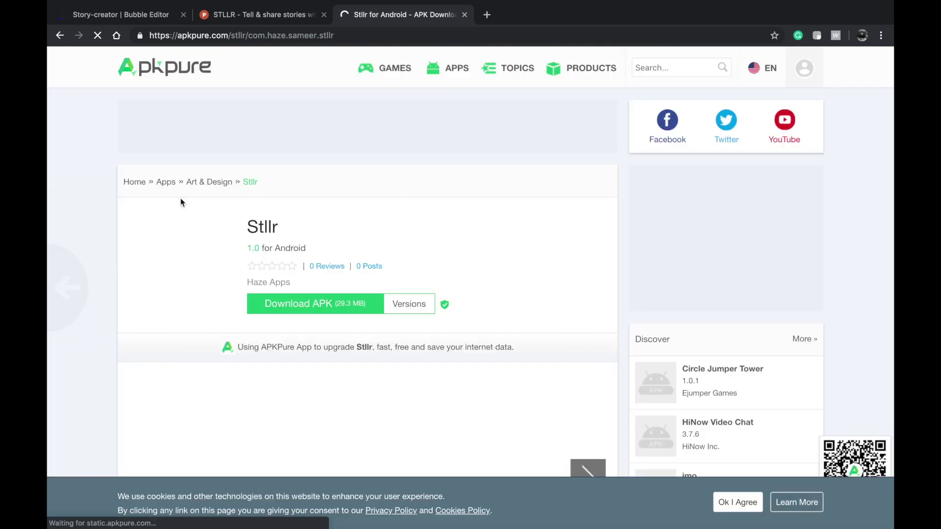
- Return to the Google results and open the Google Play page for Stllr
scroll(181, 202, left, 5)
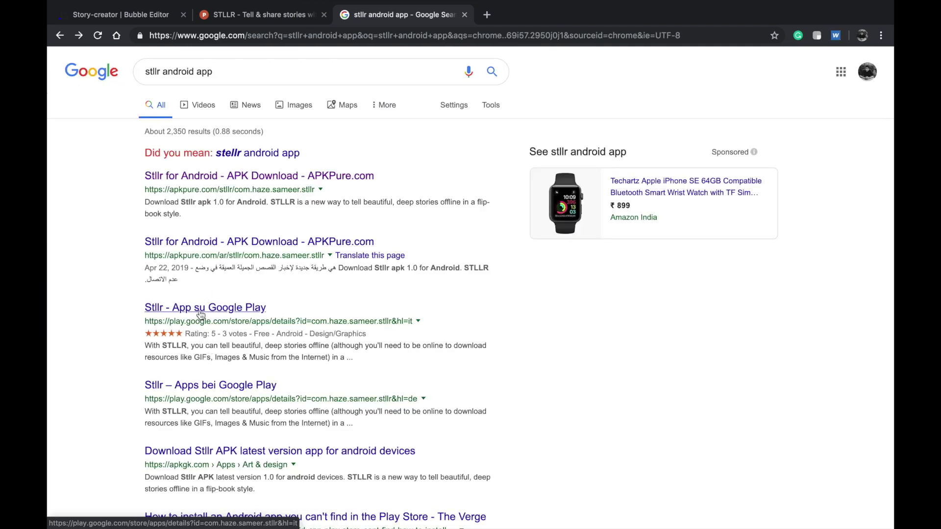
click(200, 314)
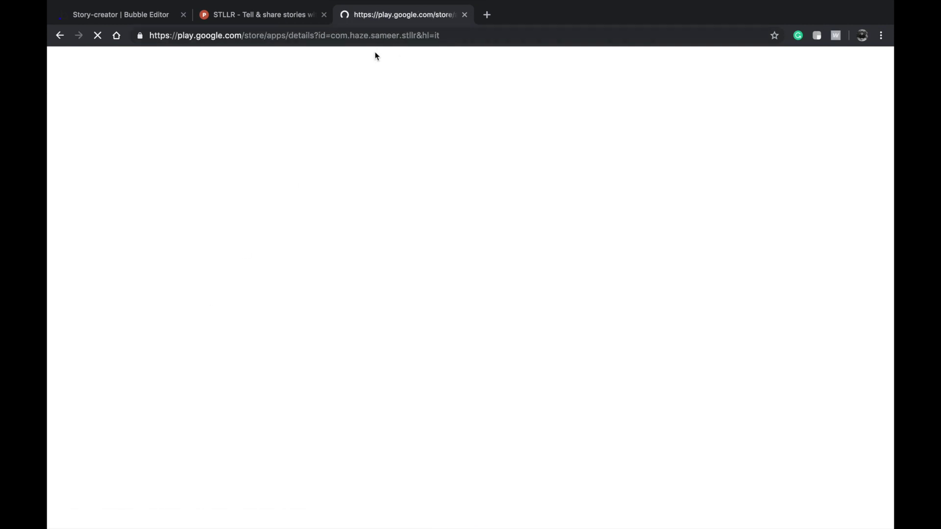
scroll(334, 308, down, 1)
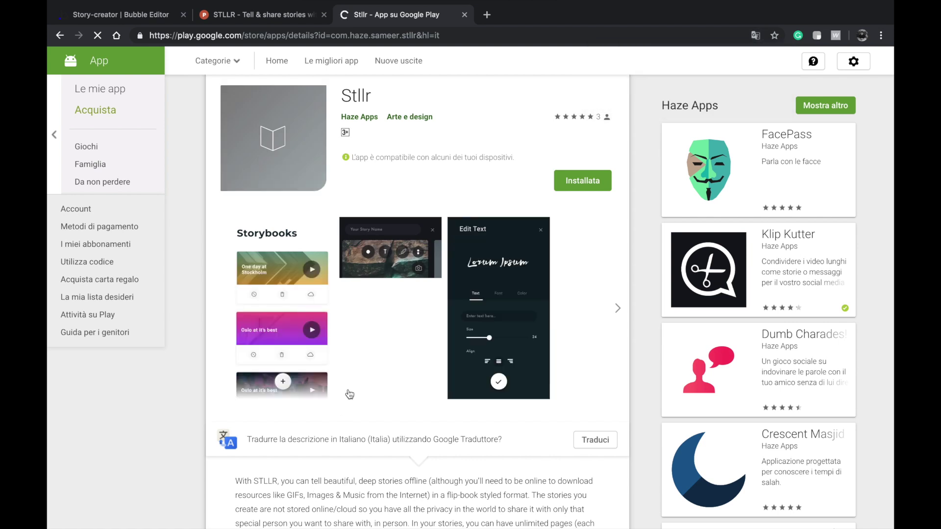
- Enlarge the first Stllr screenshot on Google Play and look through the rest of the screenshot gallery
click(281, 332)
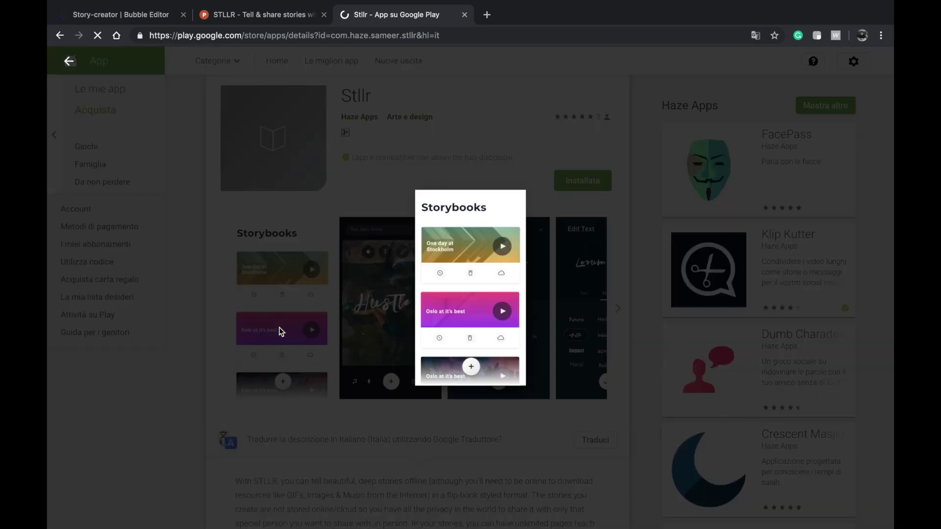
click(337, 314)
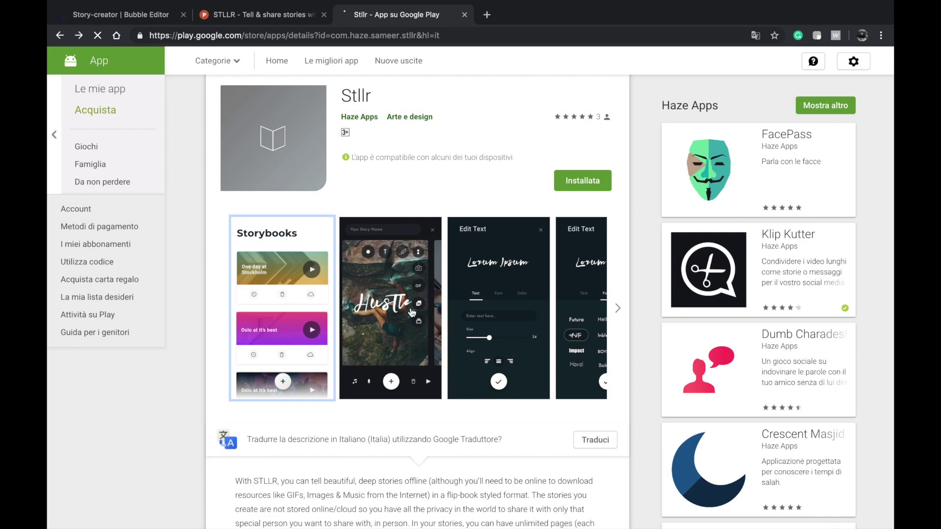
click(345, 314)
click(566, 300)
click(534, 318)
click(642, 296)
click(617, 307)
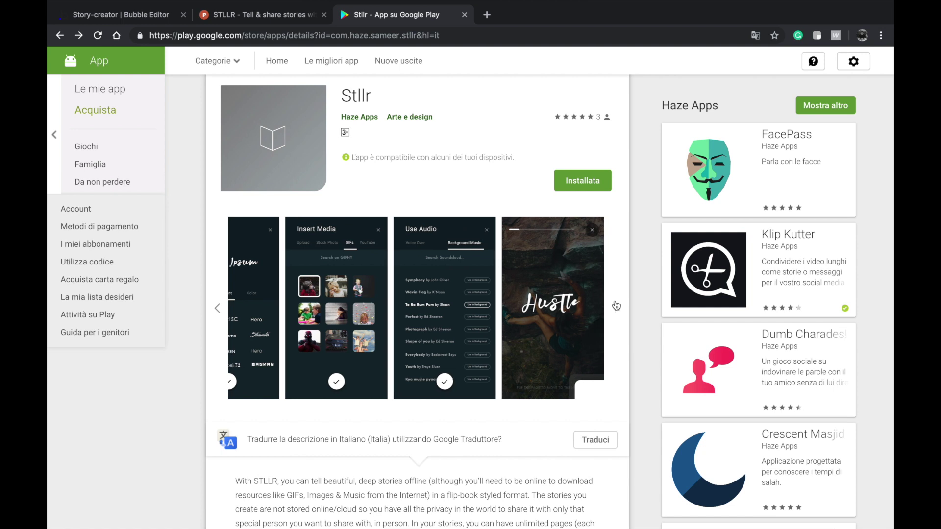
- Close the Google Play and Product Hunt tabs and return to the Bubble editor's story_editor page
click(465, 14)
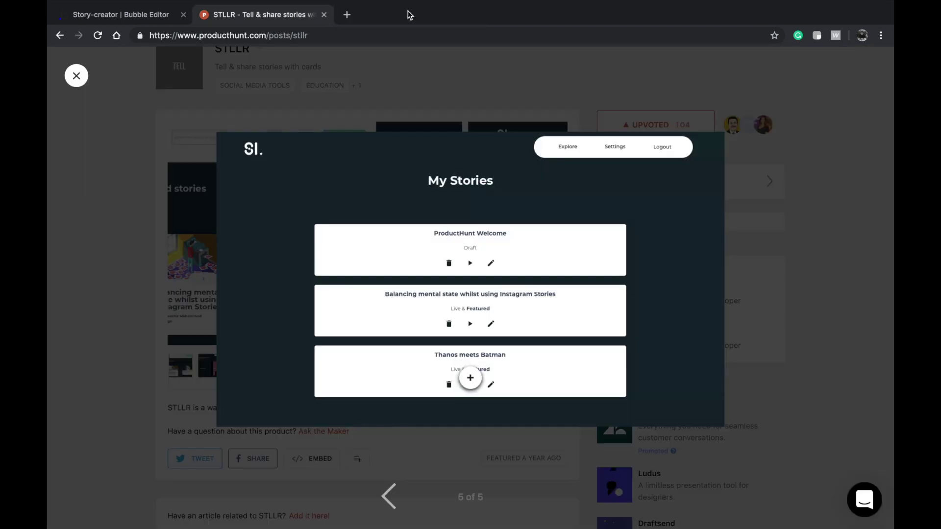
click(289, 101)
click(135, 20)
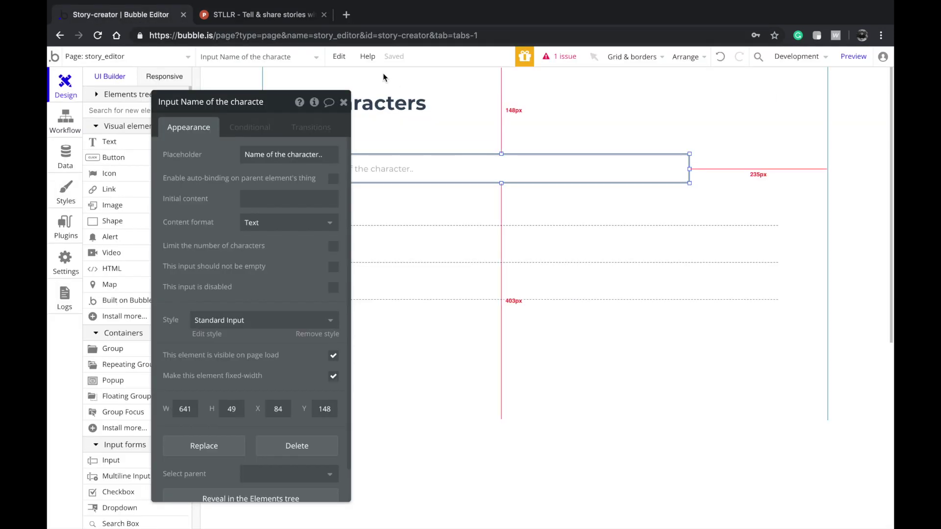
click(324, 15)
click(248, 199)
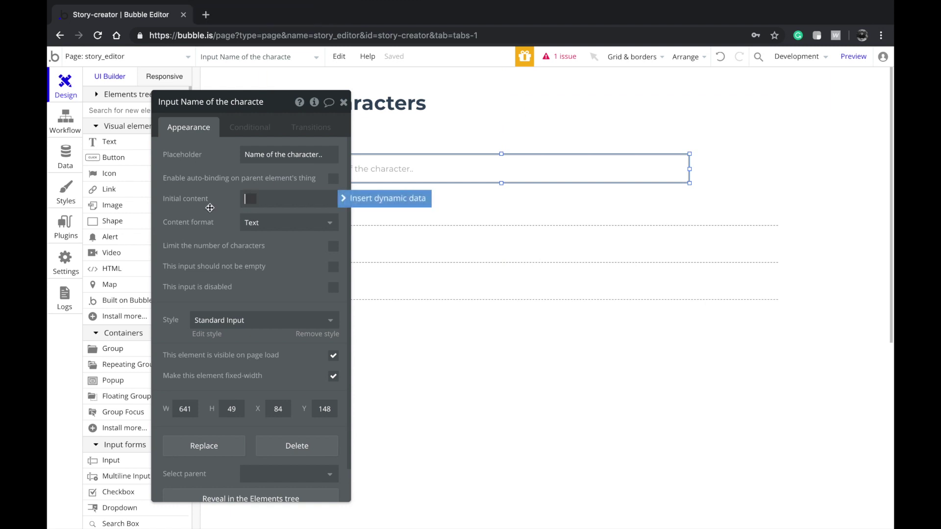
- Draw a button about 137 by 49 px beside the character name input and label it "Add"
drag(189, 204, 293, 205)
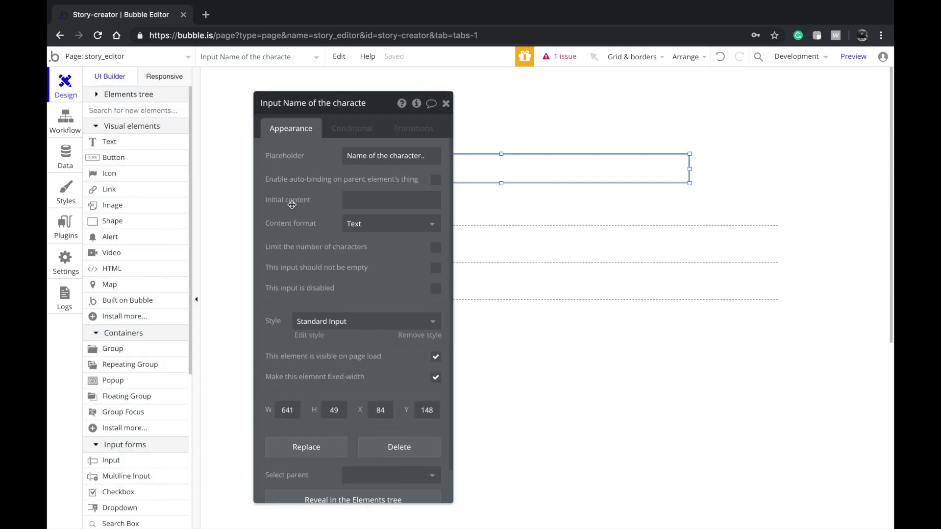
click(543, 264)
click(136, 159)
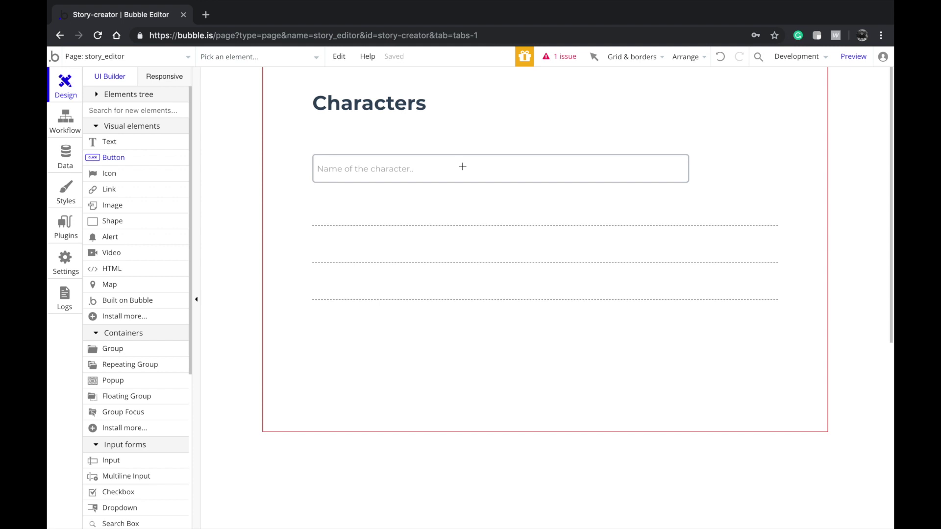
mouse_move(719, 175)
mouse_down()
mouse_move(713, 171)
mouse_move(713, 183)
mouse_move(790, 169)
mouse_move(778, 169)
mouse_up()
text(Add)
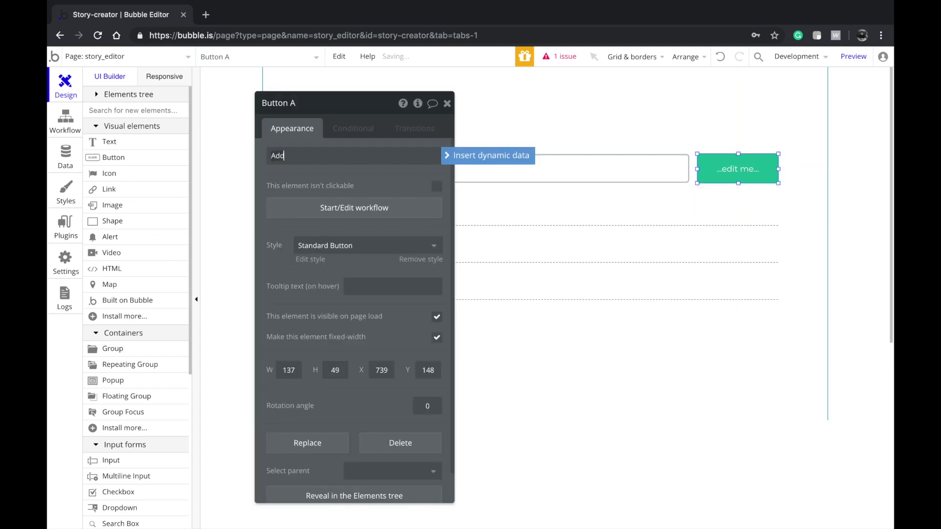
click(447, 107)
click(467, 314)
click(468, 361)
click(485, 261)
drag(538, 263, 550, 239)
- Add a text element to the repeating group's first row, center it vertically and stretch it to about 622 px wide
click(109, 142)
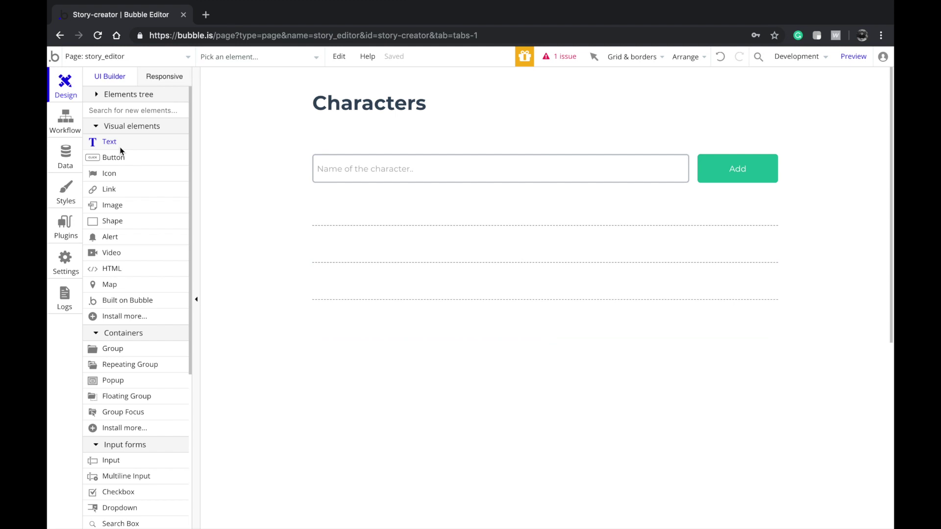
drag(371, 208, 469, 225)
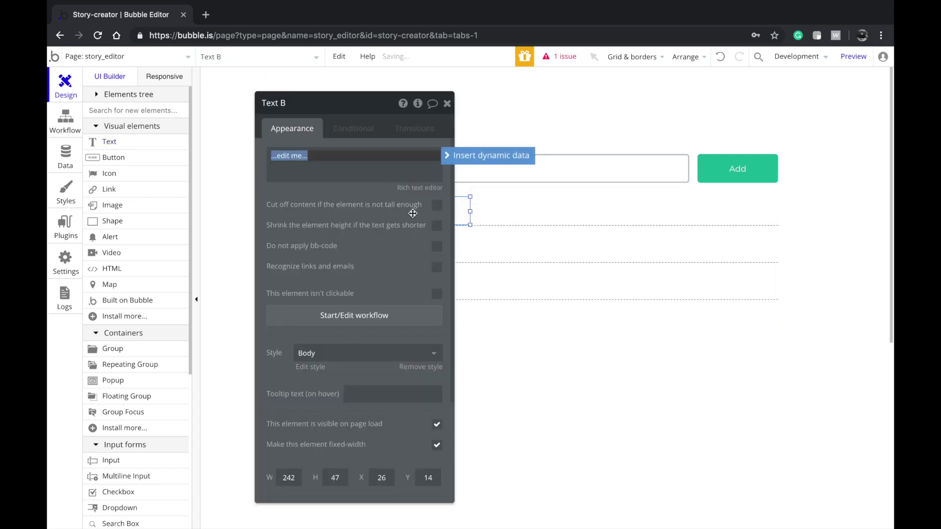
drag(466, 219, 478, 215)
right_click(470, 212)
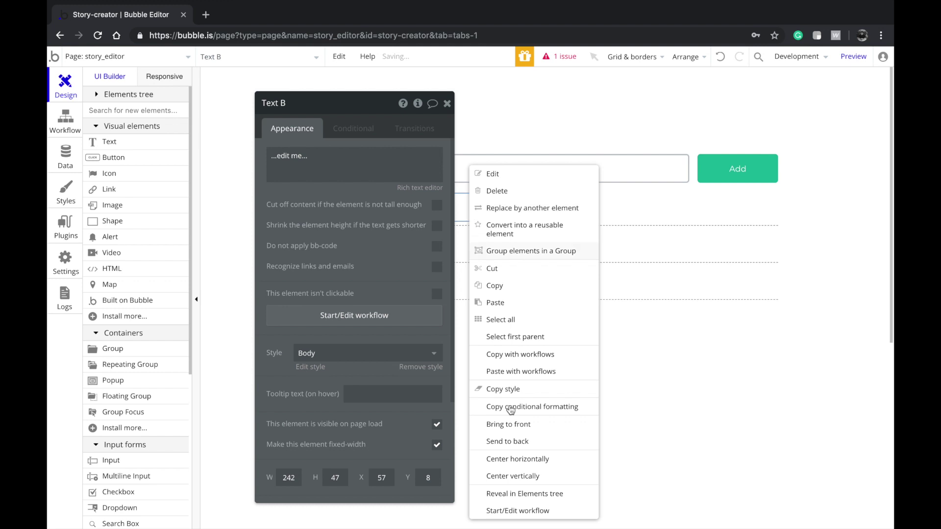
click(513, 476)
drag(489, 209, 690, 208)
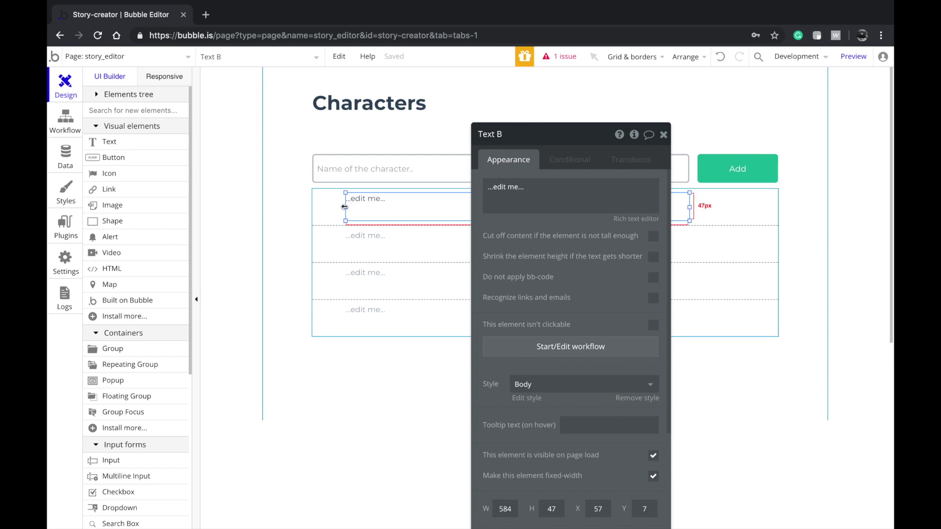
drag(344, 207, 322, 207)
- Place an icon about 23 by 28 px near the right end of the repeating group's first row, using the trash symbol
click(316, 245)
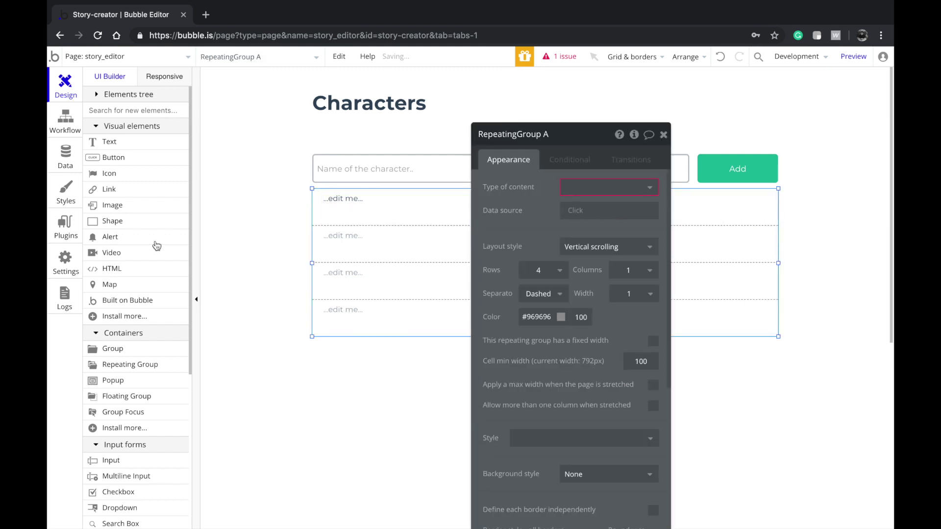
scroll(108, 436, down, 2)
scroll(129, 186, up, 2)
text(i)
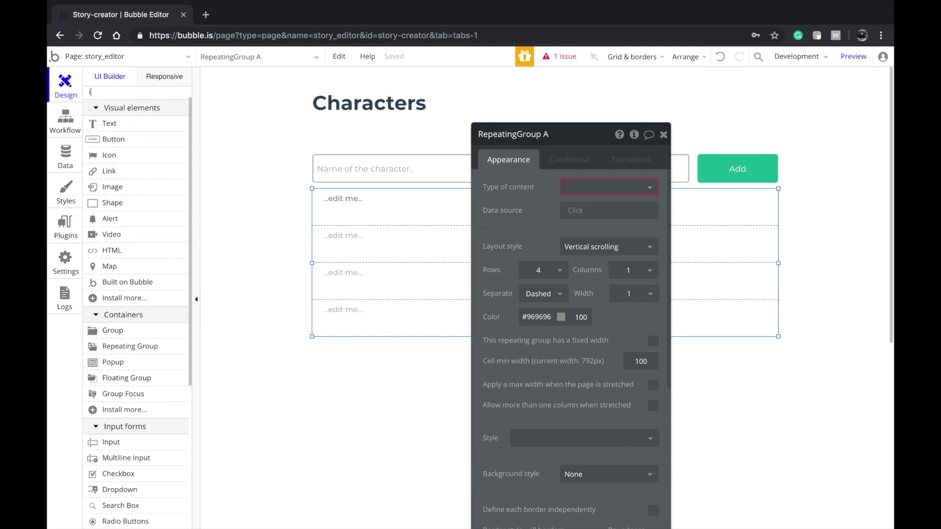
text(co)
click(131, 142)
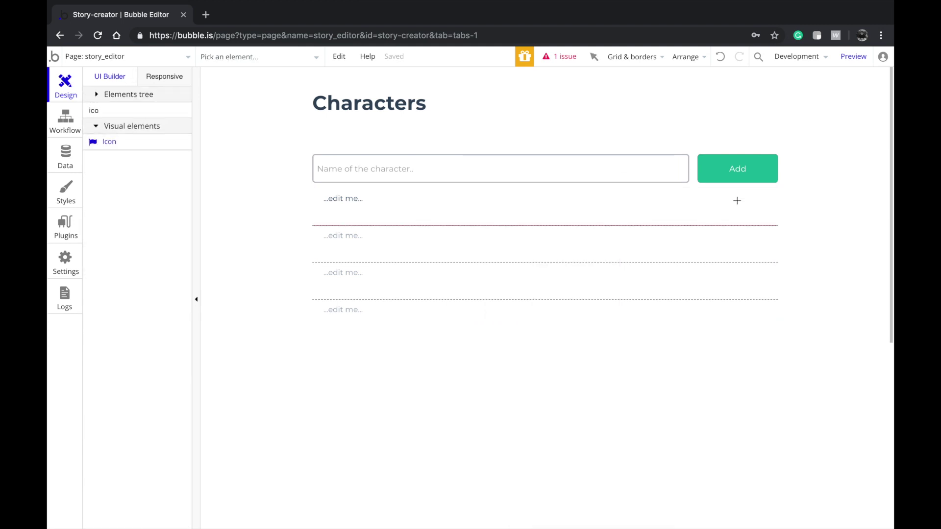
drag(749, 217, 750, 219)
click(568, 188)
text(del)
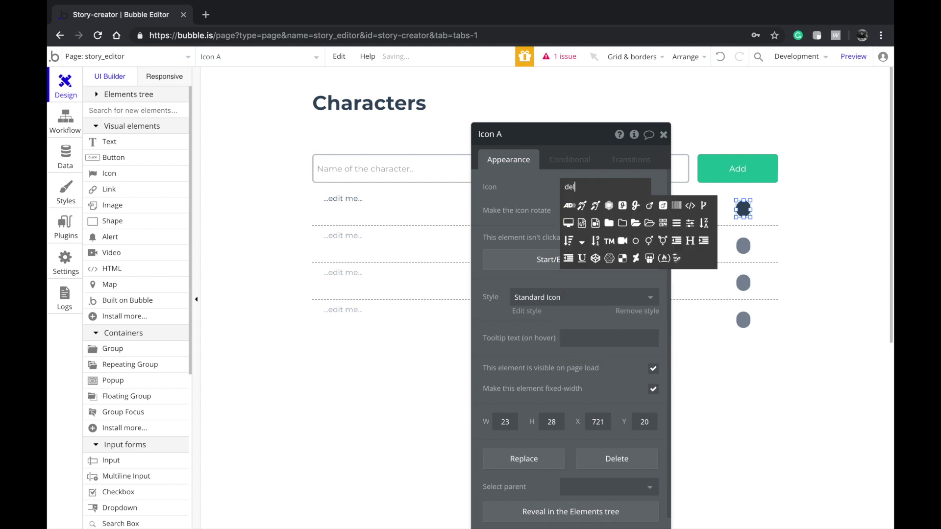
text(etrash)
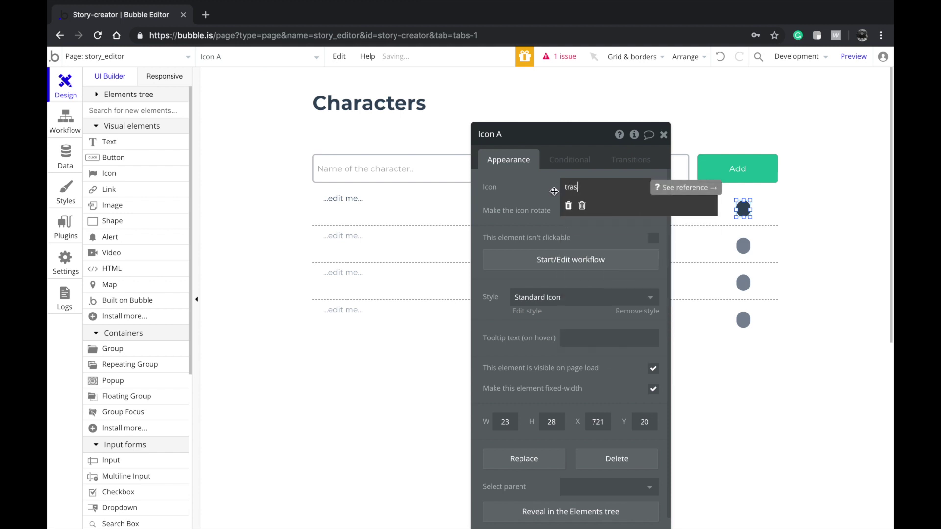
click(568, 205)
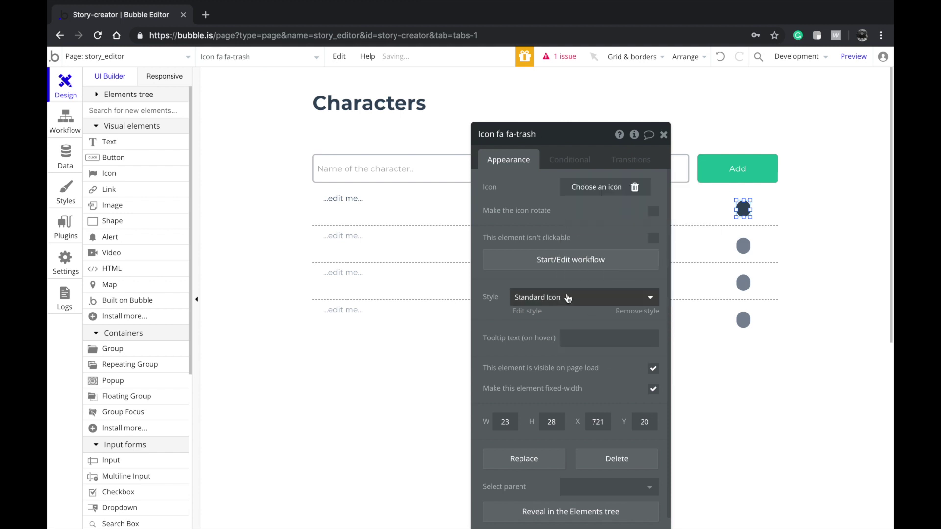
- Remove the trash icon's style and set its background style and border style to None
click(569, 294)
click(552, 316)
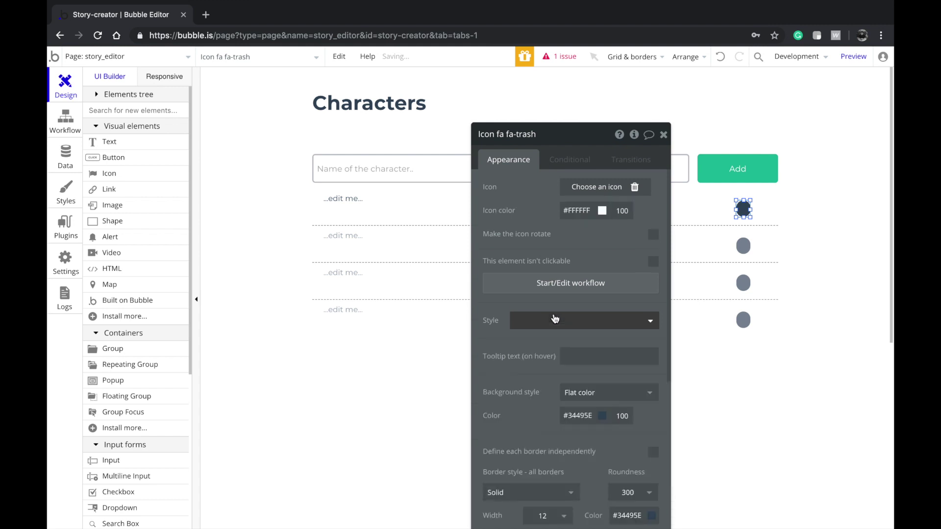
click(583, 398)
click(576, 412)
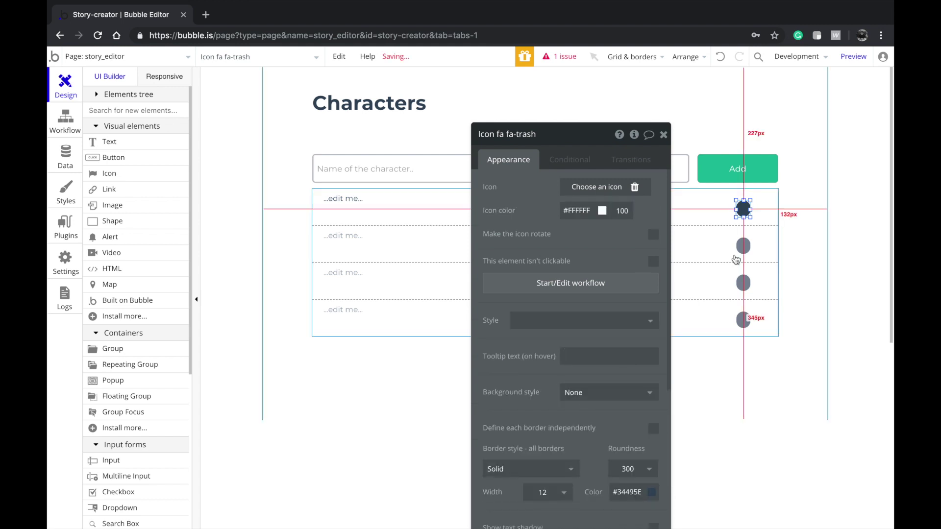
click(607, 392)
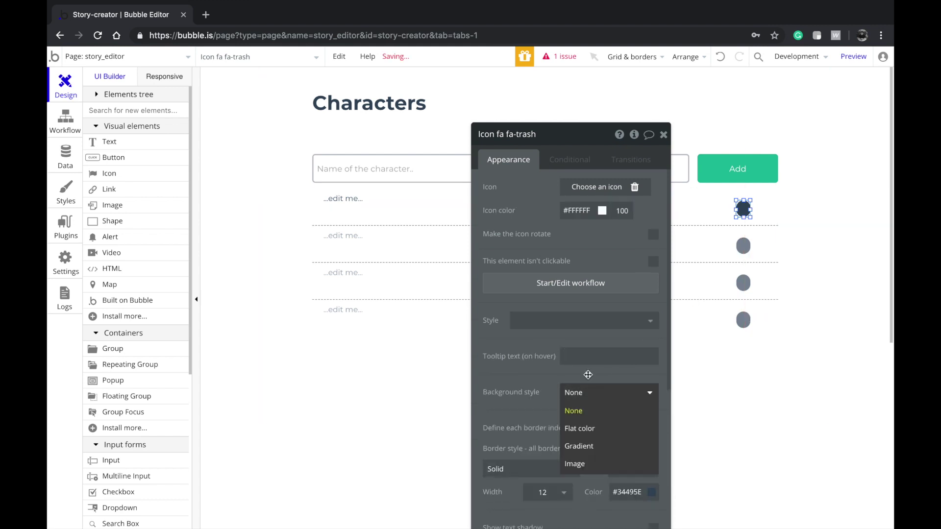
click(606, 395)
scroll(588, 374, down, 1)
scroll(588, 374, down, 5)
click(647, 373)
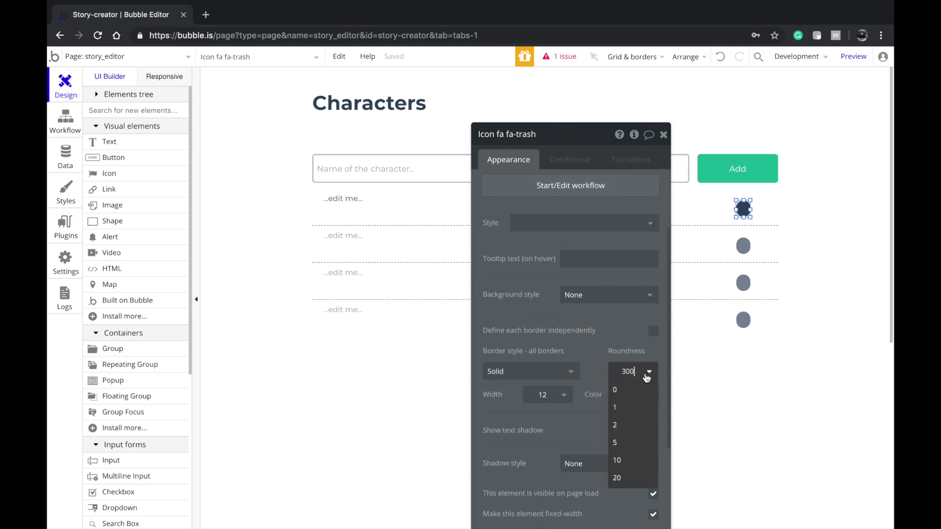
click(555, 371)
click(544, 392)
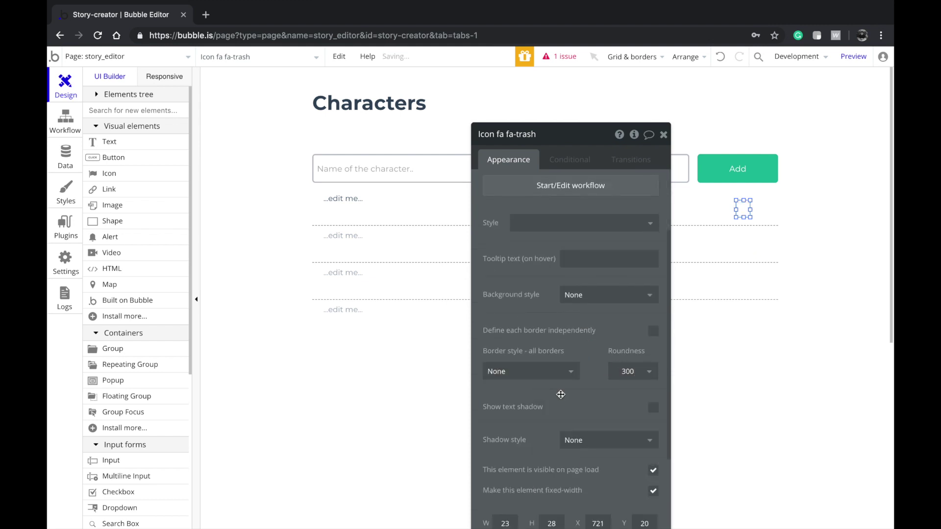
- Set the trash icon's color to the grey #7D7D7D
scroll(601, 410, down, 2)
scroll(598, 284, up, 6)
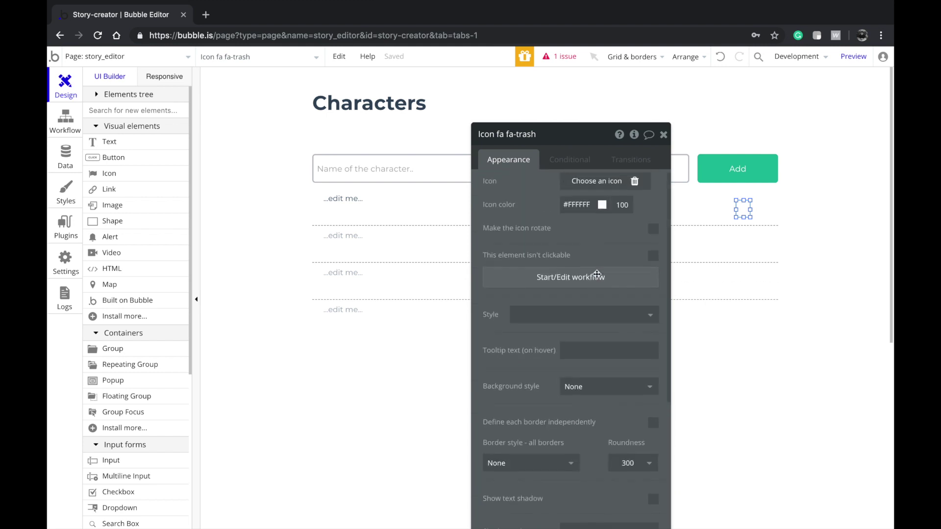
click(580, 211)
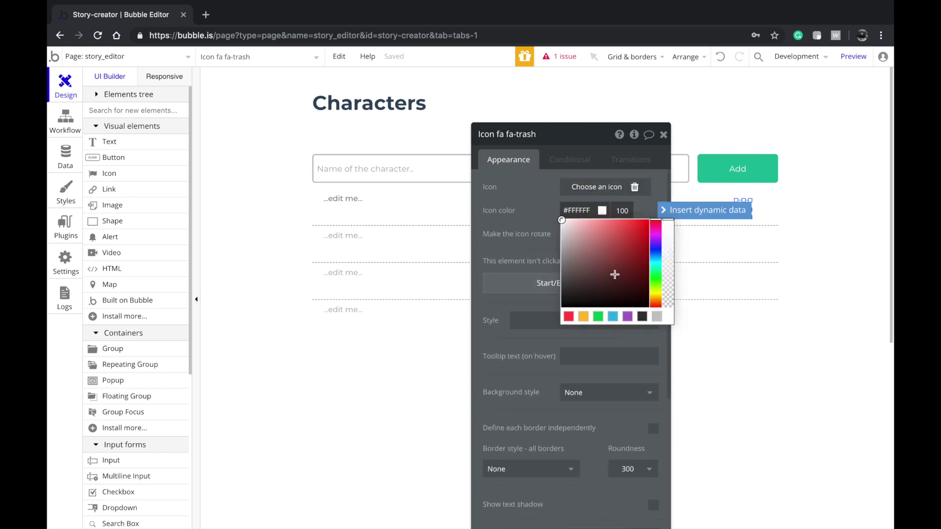
click(570, 292)
drag(562, 265, 566, 257)
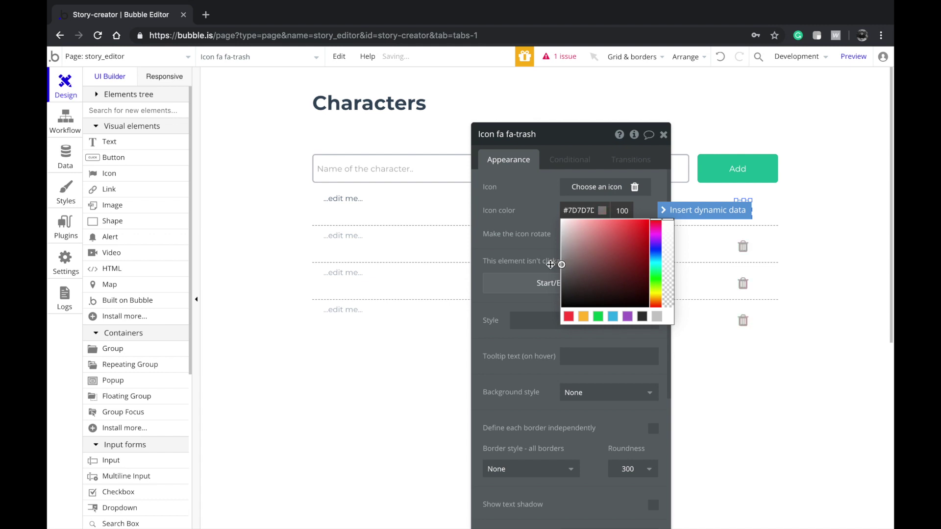
click(524, 262)
- Center the trash icon vertically in its row and shift it slightly right, closer to the repeating group's edge
click(743, 209)
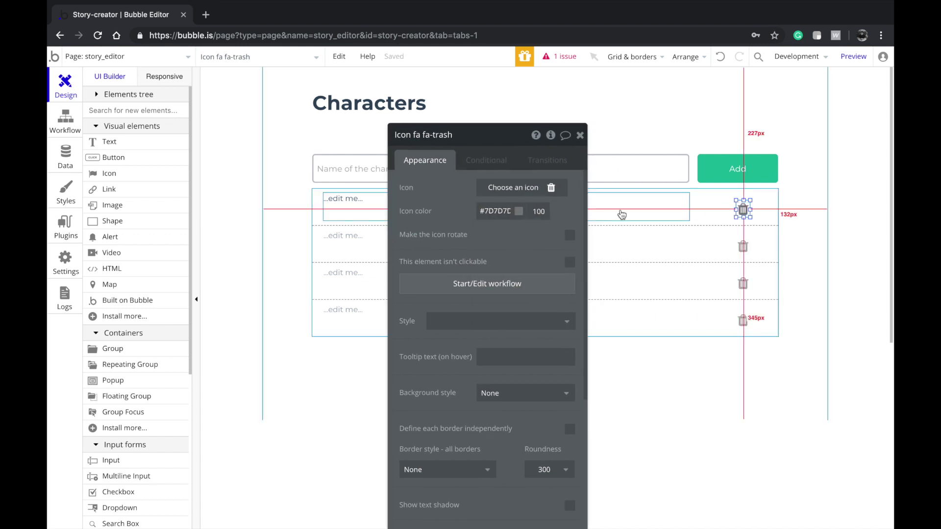
right_click(745, 214)
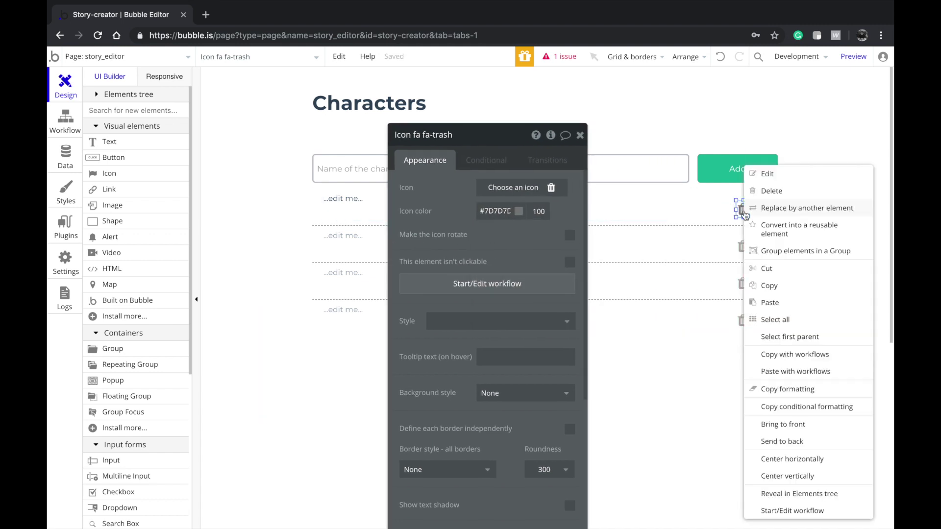
click(794, 477)
click(814, 263)
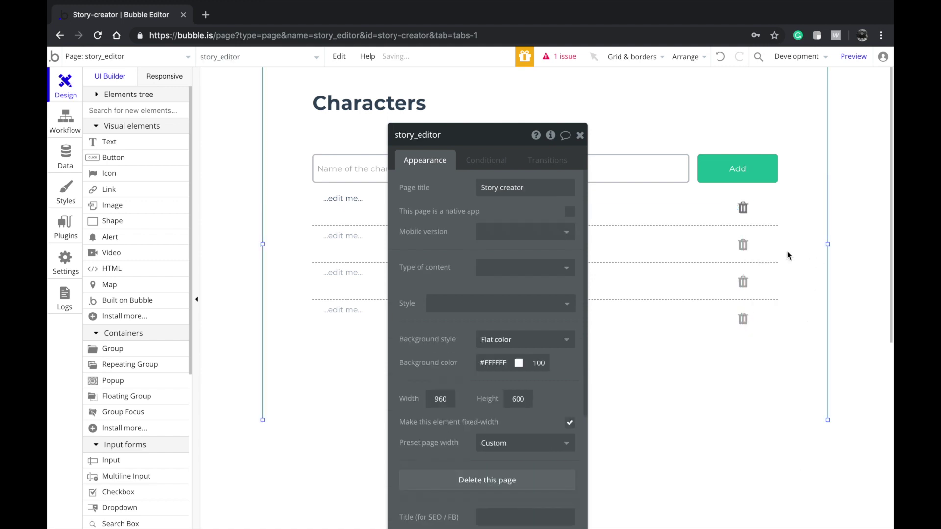
click(750, 214)
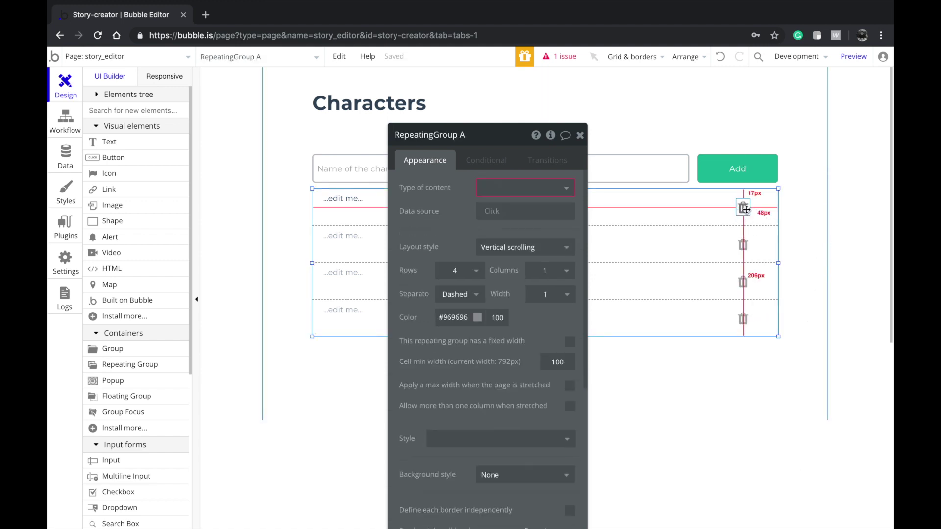
click(749, 215)
drag(745, 208, 756, 208)
- Set the text element in the repeating group's first row to read "Name of the character"
click(353, 204)
click(381, 197)
click(323, 214)
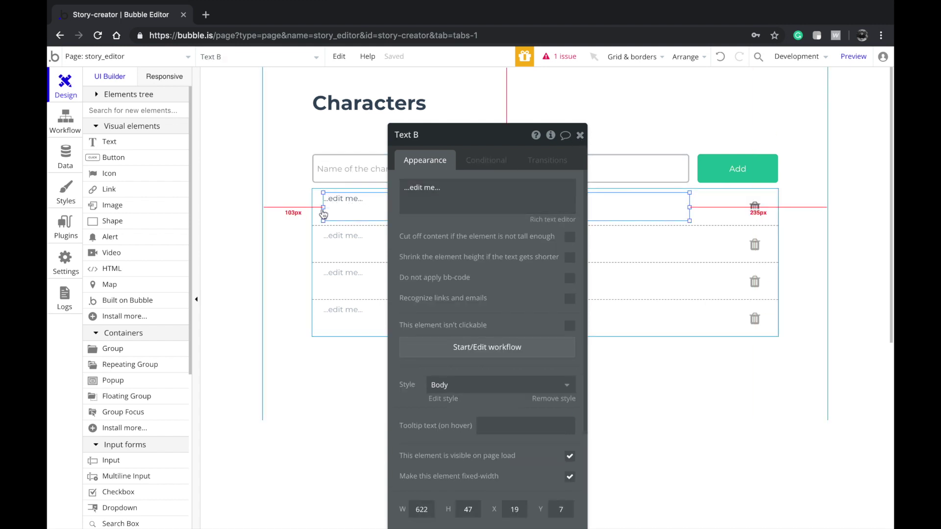
click(470, 184)
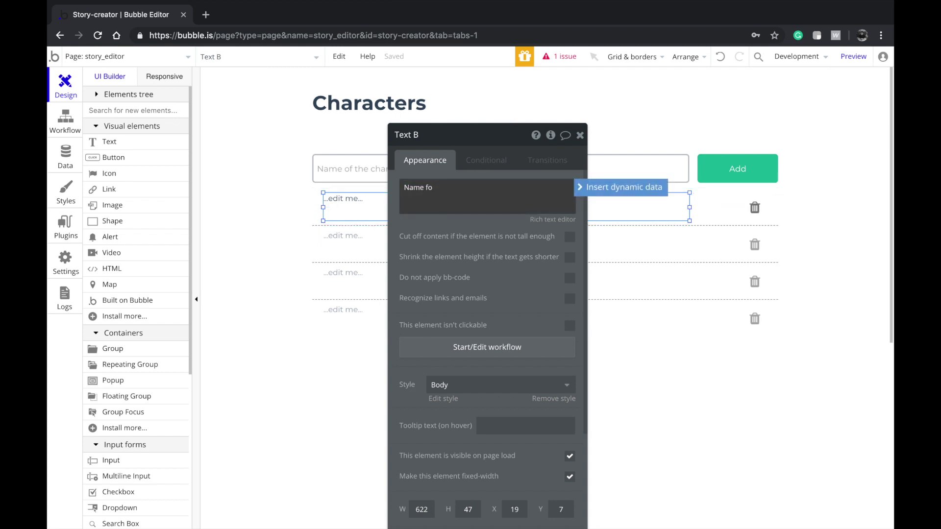
text(Name of the character)
click(579, 137)
- Extend the story_editor page downward to a height of about 921 px
click(452, 362)
click(529, 287)
scroll(529, 287, down, 2)
click(522, 277)
drag(547, 342, 547, 527)
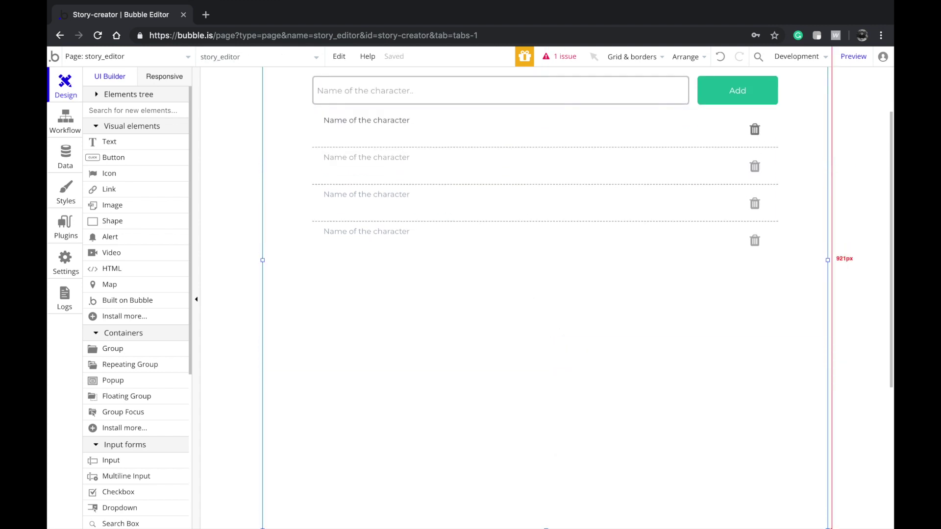
- Duplicate the Characters heading about 63 px below the repeating group and change the copy's text to "Script Editor"
scroll(490, 332, up, 2)
drag(403, 126, 417, 389)
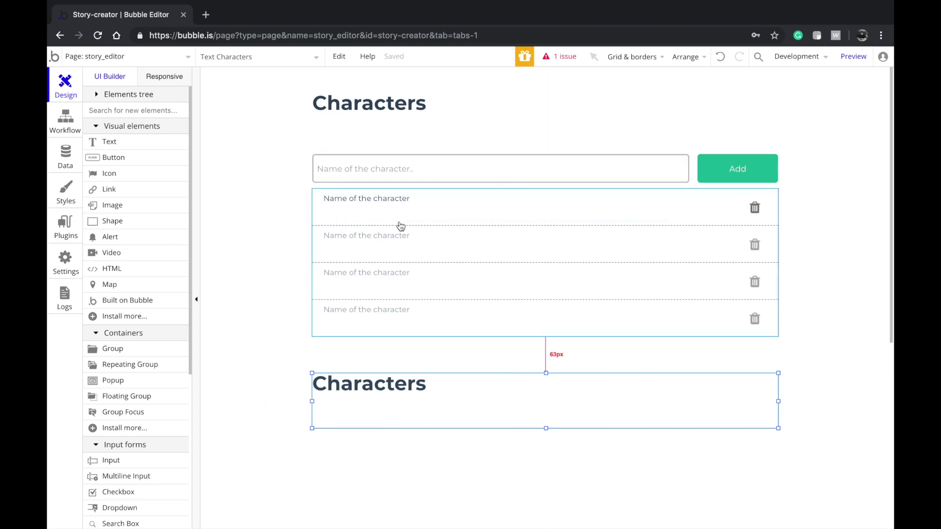
double_click(413, 392)
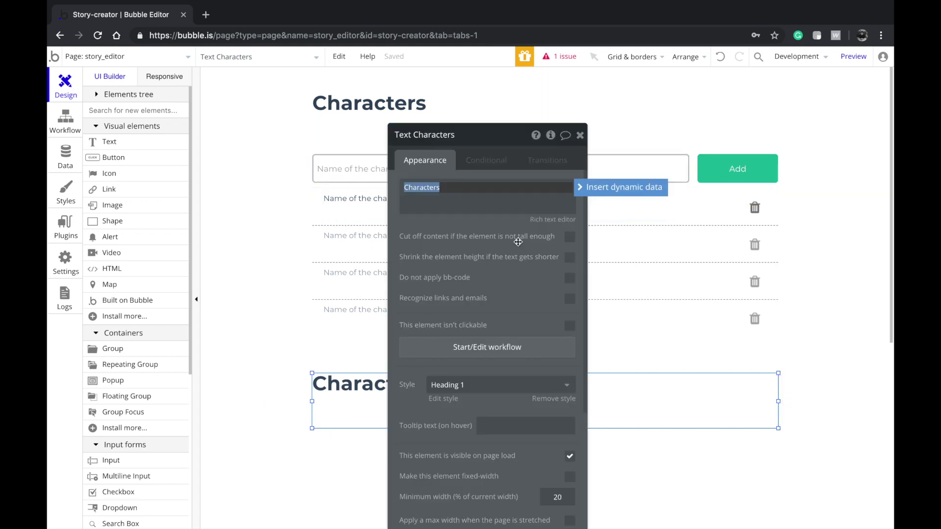
text(Script Editor)
click(580, 135)
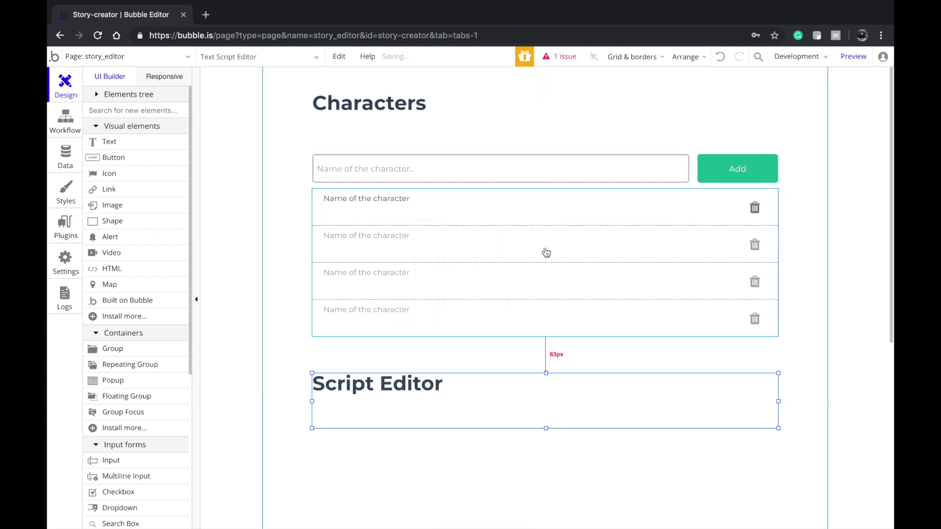
- Duplicate the characters repeating group and place the copy below the Script Editor heading, aligned with the original
click(546, 252)
scroll(545, 249, down, 1)
key(ctrl+c)
key(ctrl+v)
drag(560, 223, 518, 404)
- Remove the Body style from the text element in the first row of the Script Editor repeating group
click(422, 337)
double_click(436, 335)
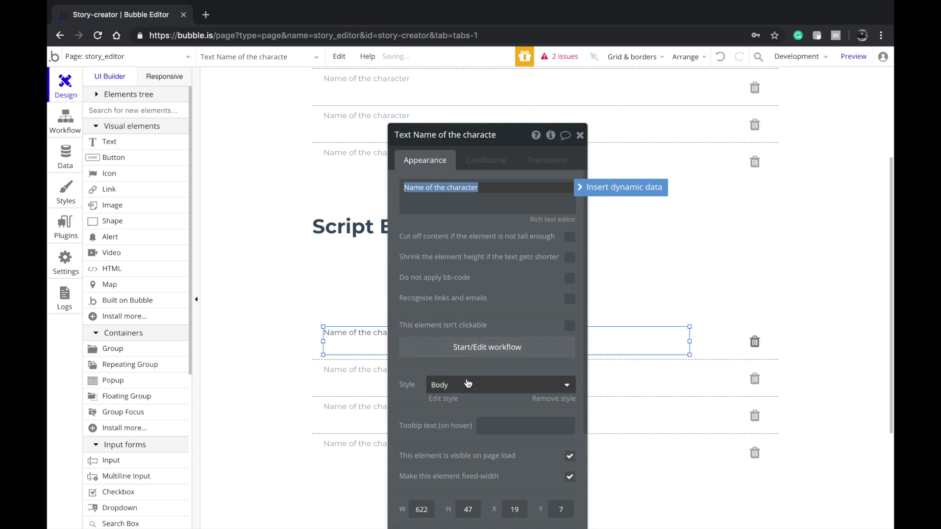
click(469, 385)
scroll(445, 416, down, 3)
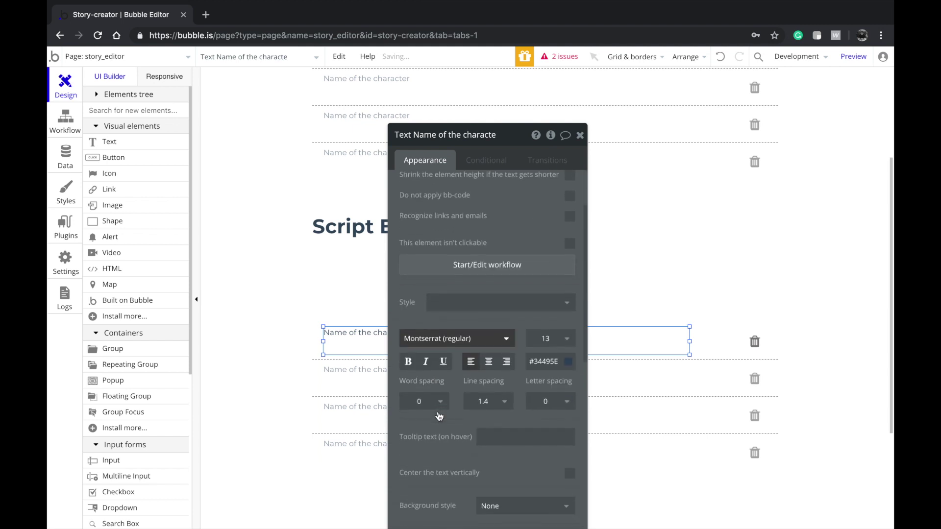
- Change the font of the script row's text element to Cousine
click(491, 342)
scroll(467, 420, up, 1)
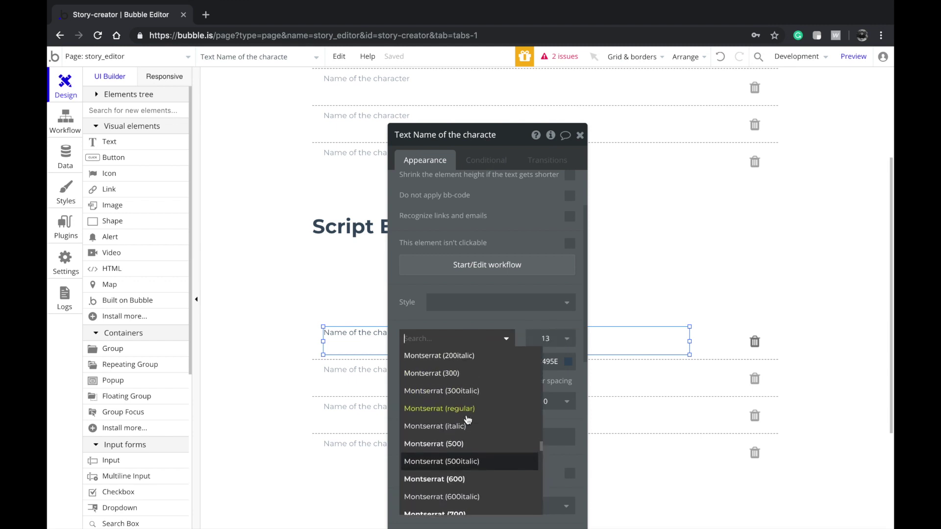
scroll(467, 420, up, 5)
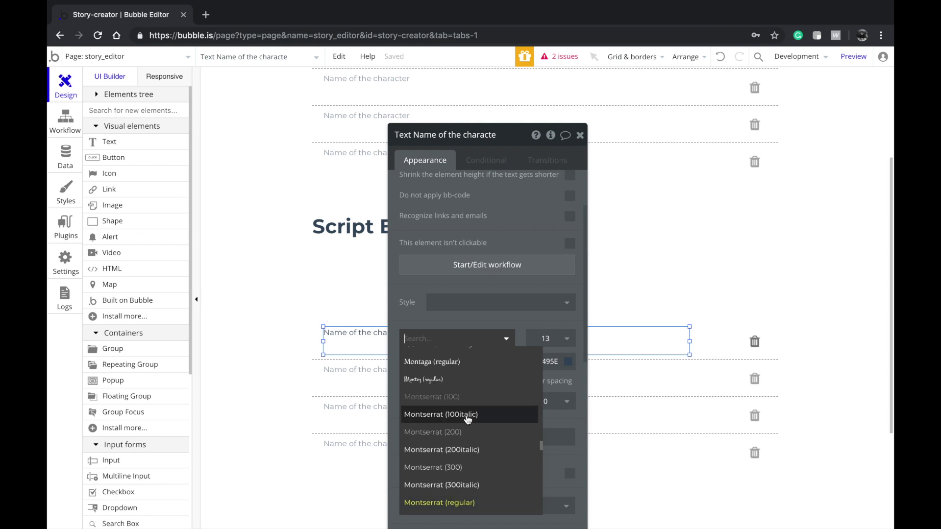
scroll(467, 420, up, 3)
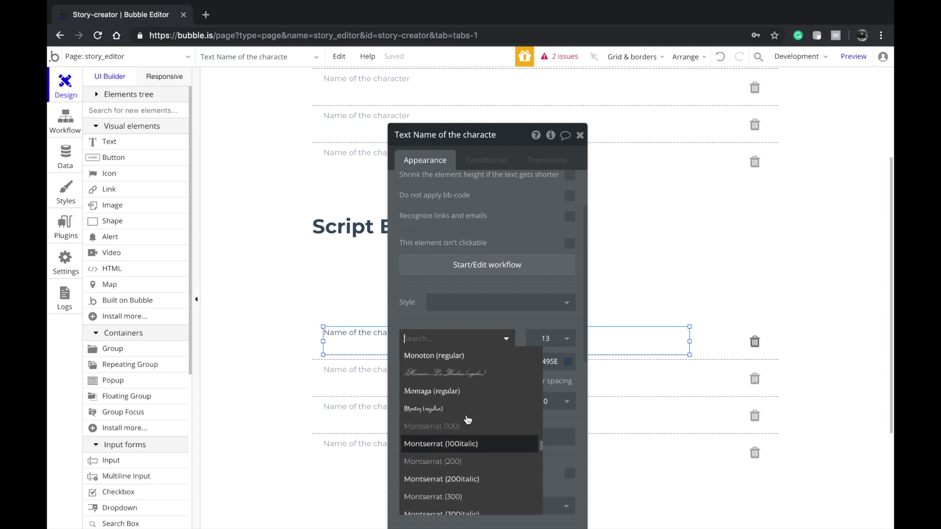
text(cour)
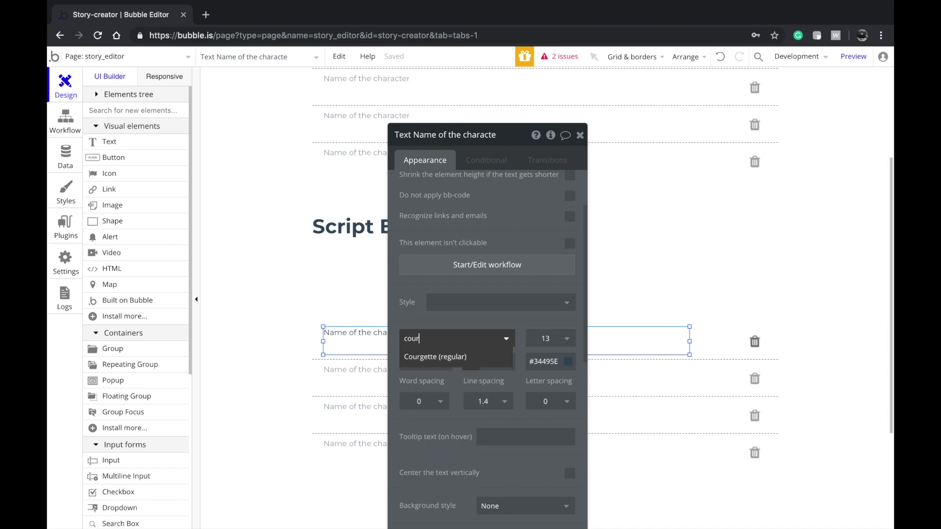
key(BackSpace)
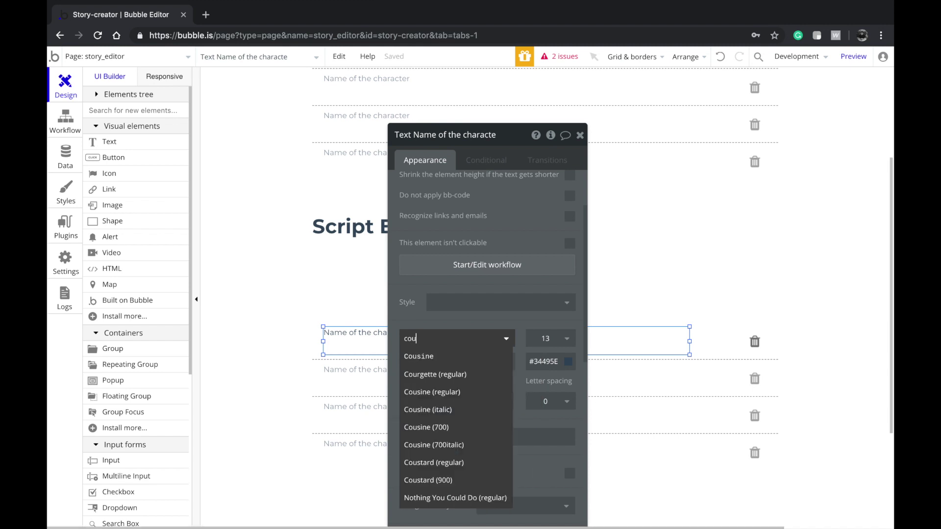
key(Down)
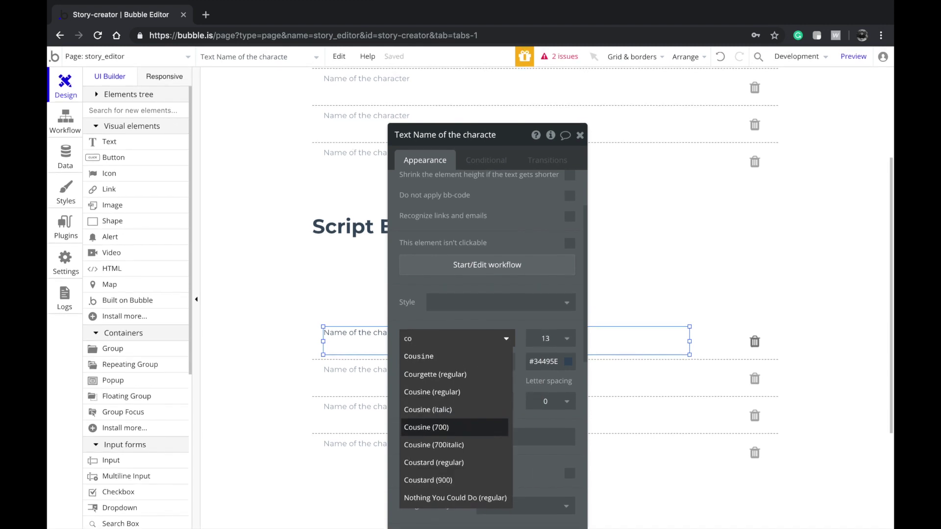
text(r)
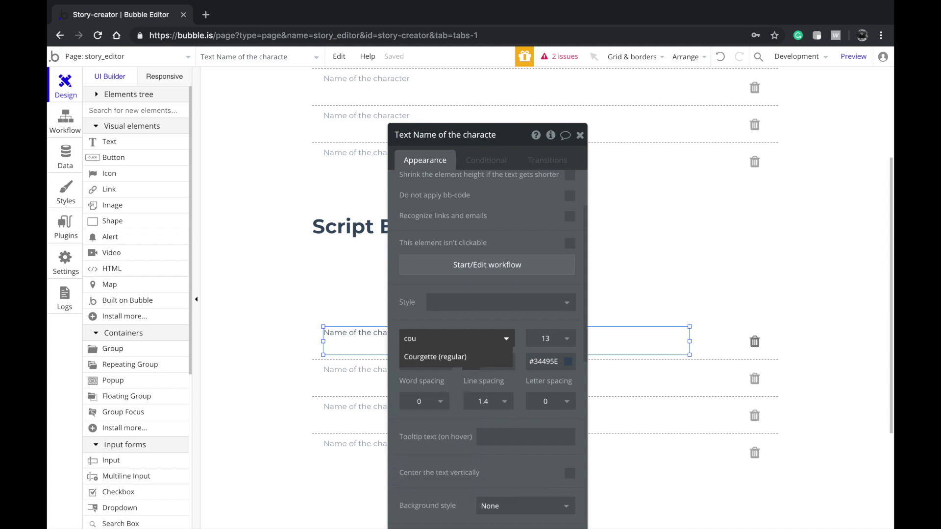
key(BackSpace)
click(467, 357)
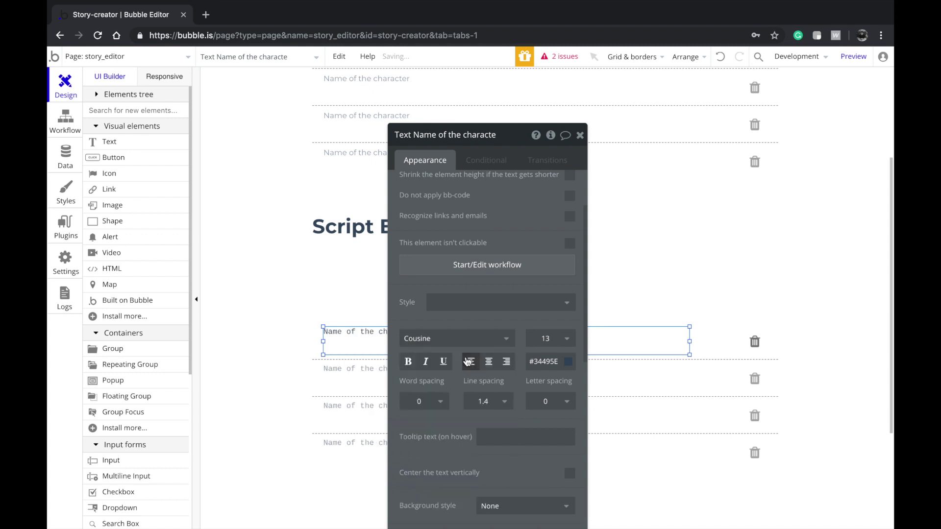
- Move the property editor off the page content and set the characters repeating group's layout style to Ext. vertical scrolling
drag(459, 311, 670, 317)
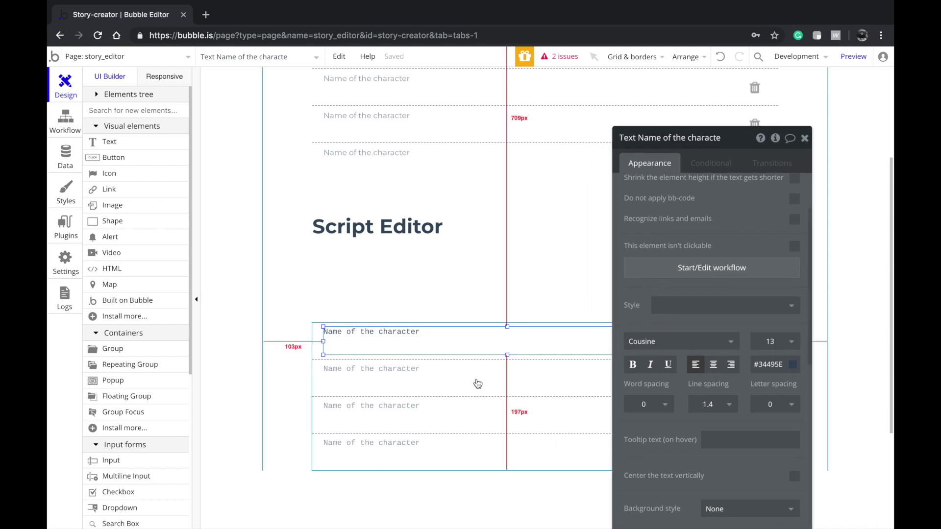
drag(636, 326, 111, 325)
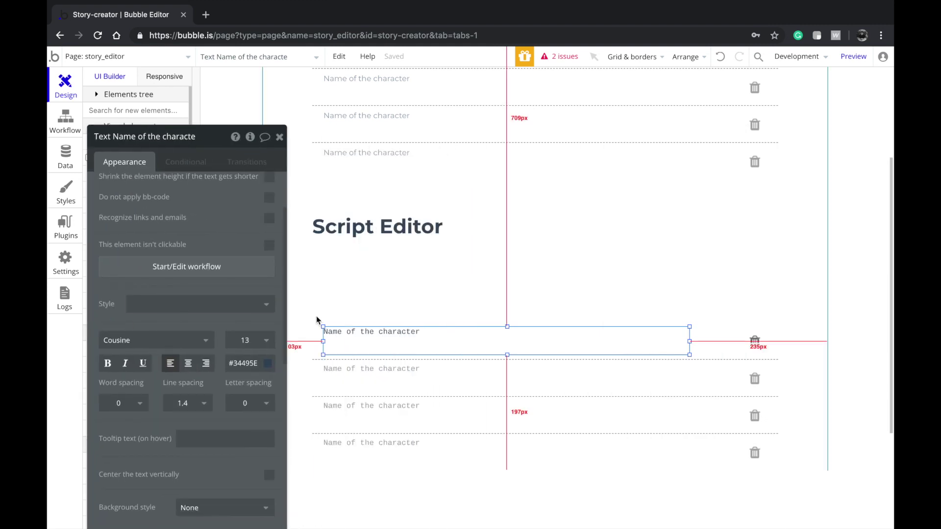
click(447, 405)
scroll(459, 292, up, 3)
click(314, 237)
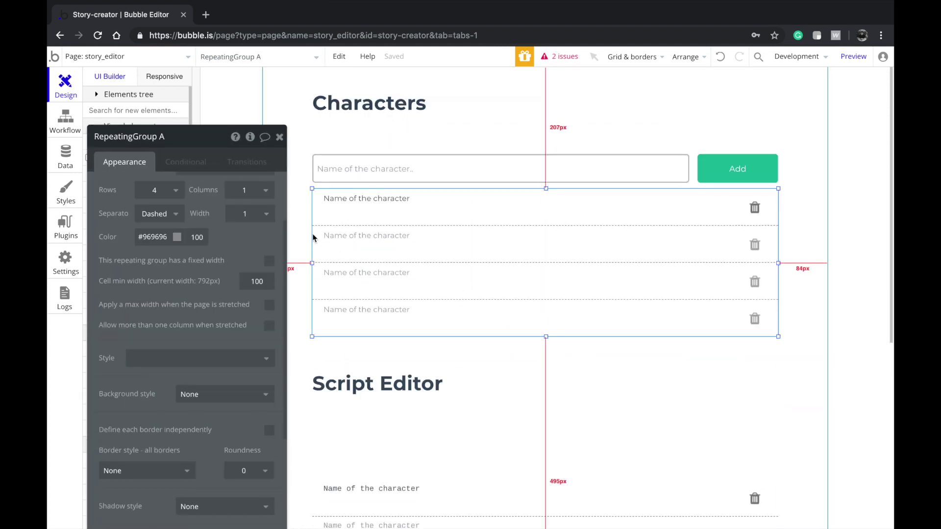
click(156, 214)
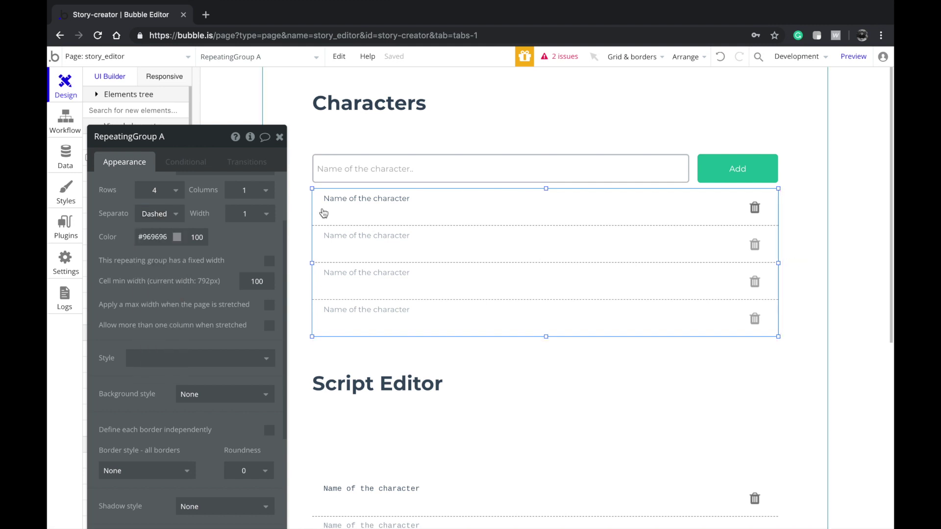
scroll(183, 191, up, 3)
click(215, 249)
click(213, 282)
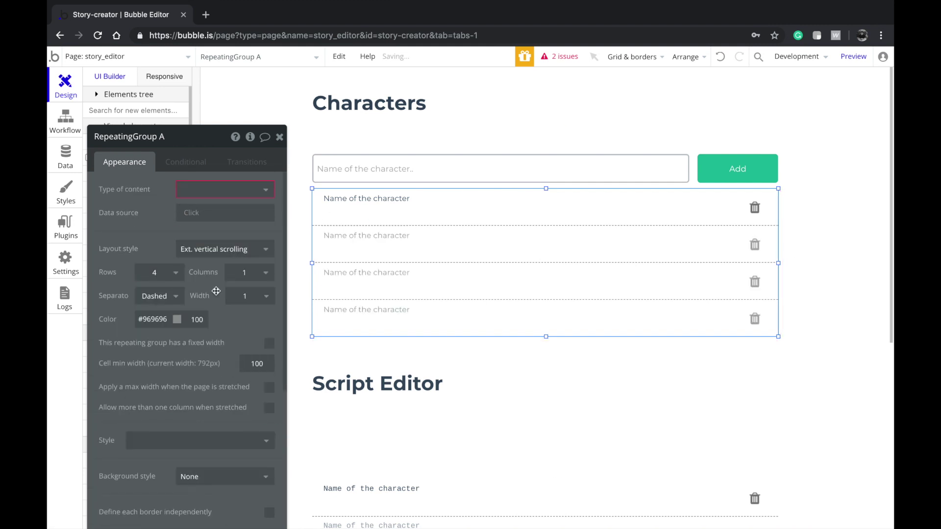
- Set the layout style of the repeating group under Script Editor to Ext. vertical scrolling
scroll(475, 250, down, 4)
click(473, 334)
click(473, 362)
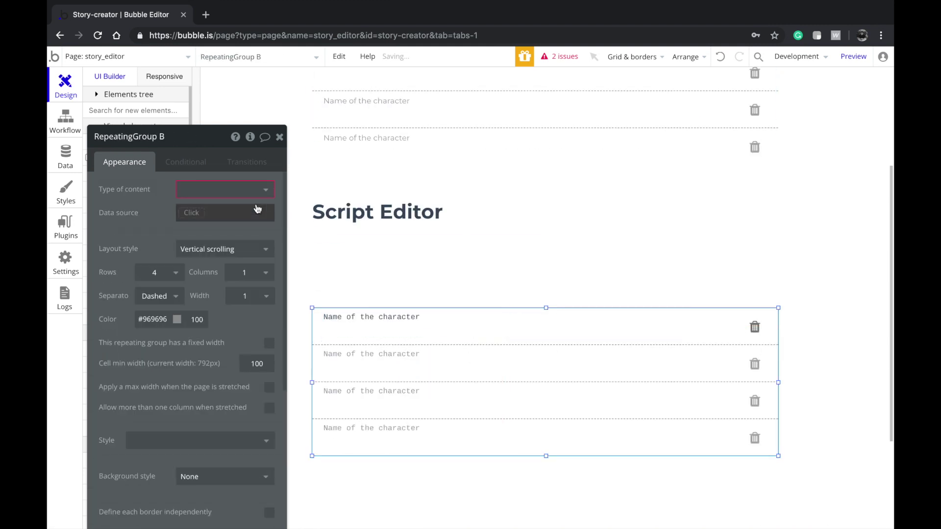
click(260, 190)
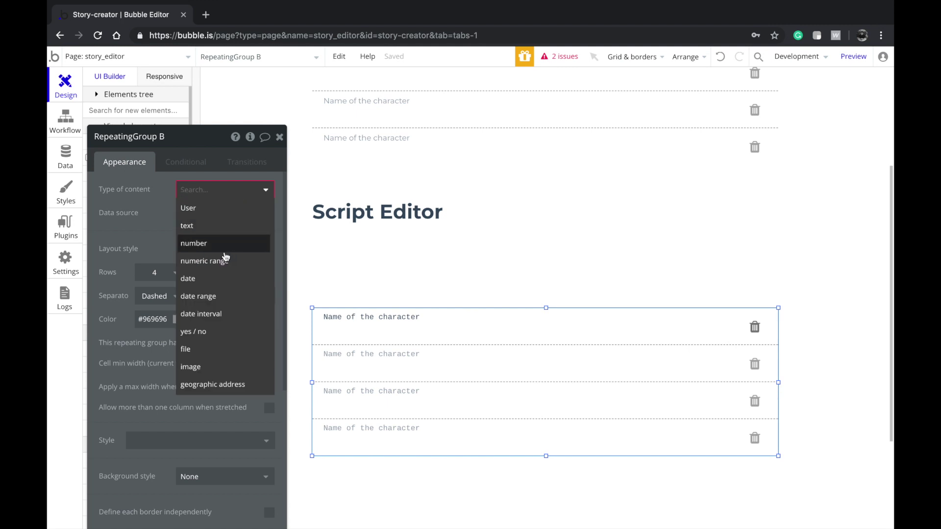
click(149, 245)
click(197, 250)
click(196, 282)
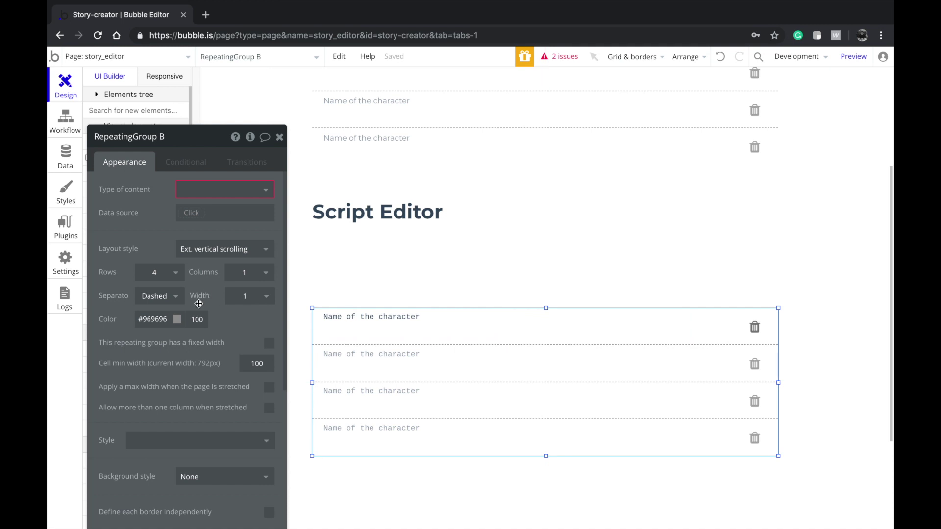
- Give the Script Editor repeating group a Solid separator in the light grey #F2F2F2
click(155, 296)
click(163, 333)
double_click(154, 319)
text(FFFFFF)
key(BackSpace)
key(BackSpace)
key(BackSpace)
key(BackSpace)
key(BackSpace)
key(BackSpace)
text(F2F2F2)
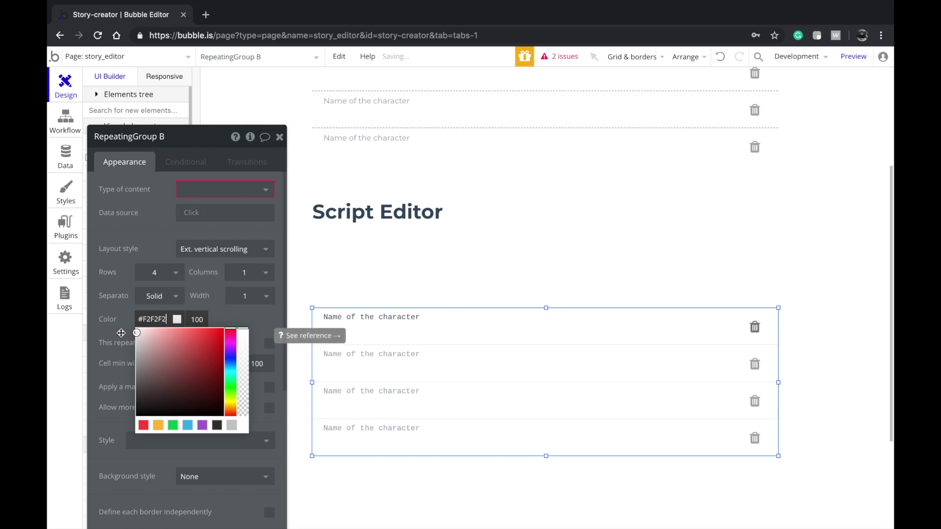
click(200, 303)
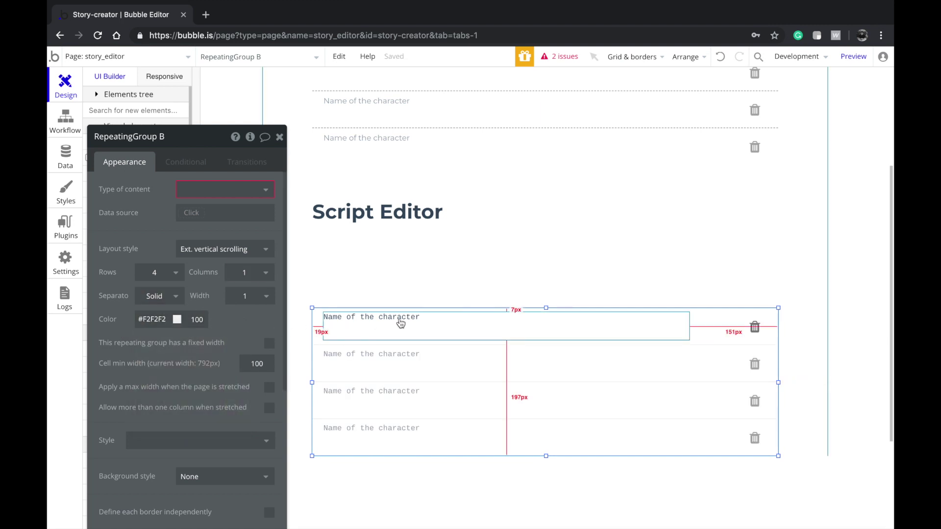
- Copy the separator color #F2F2F2 to the characters repeating group and set its separator to Solid
click(152, 319)
key(ctrl+c)
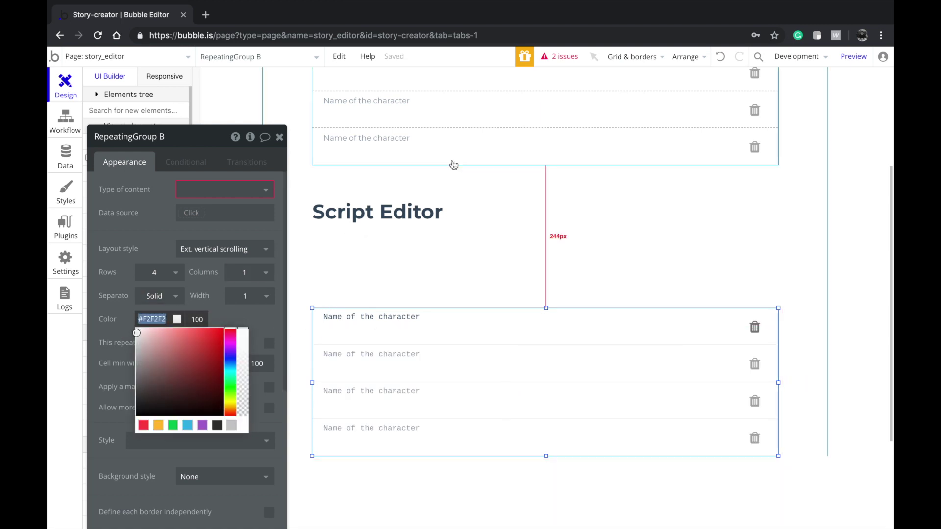
scroll(454, 166, up, 1)
click(444, 187)
click(197, 316)
key(ctrl+v)
scroll(416, 298, up, 1)
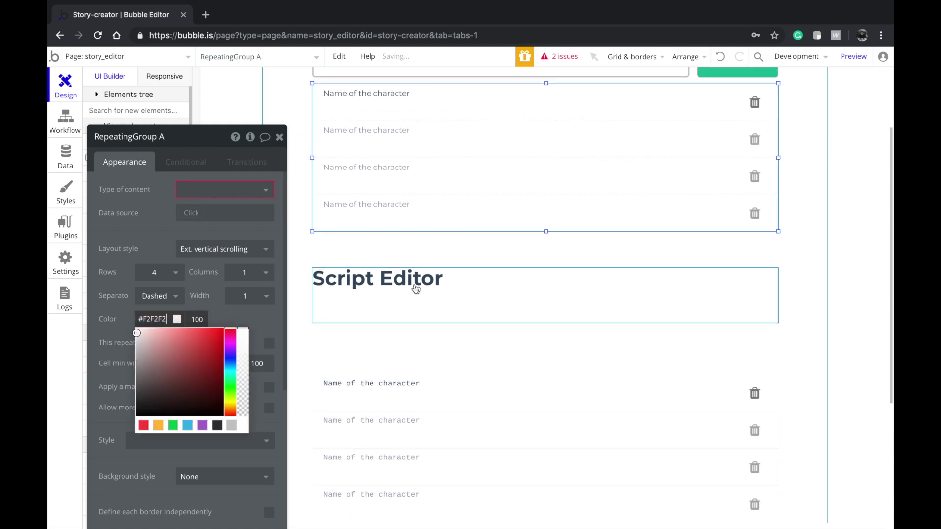
click(191, 279)
click(156, 296)
click(147, 328)
scroll(429, 206, up, 3)
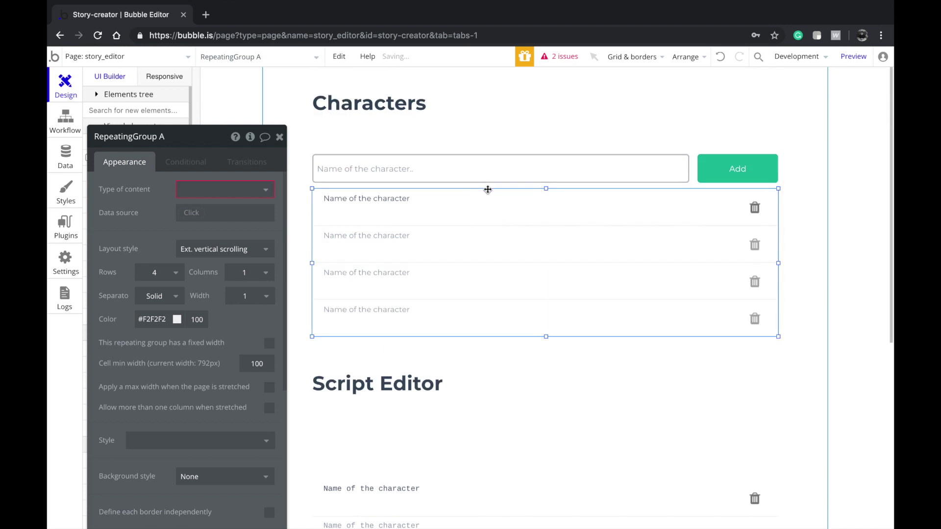
- Change the text in the first row of the Script Editor repeating group to "Script"
click(843, 202)
scroll(844, 202, down, 5)
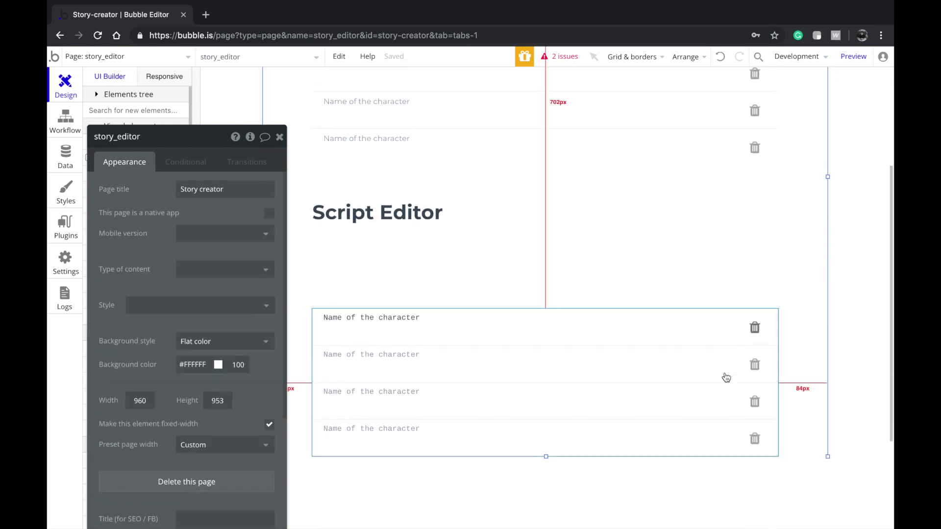
click(709, 377)
click(527, 329)
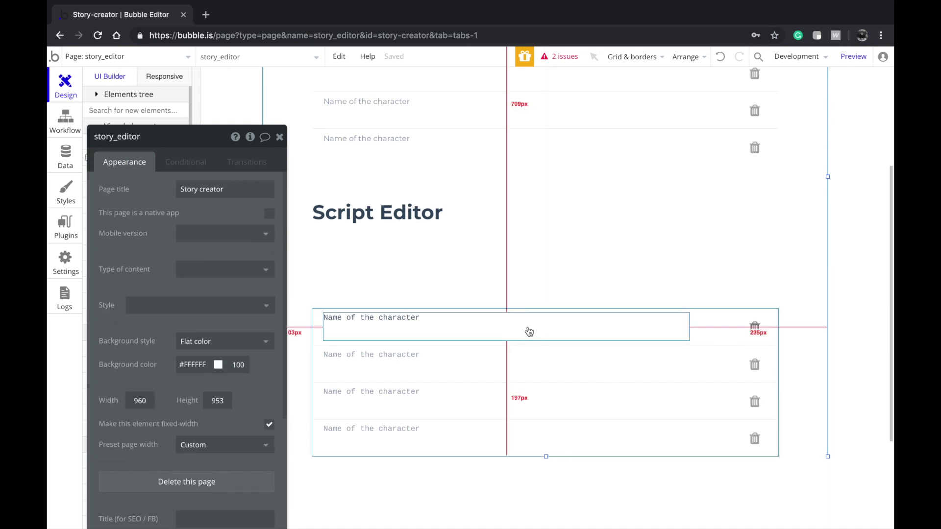
scroll(529, 328, up, 1)
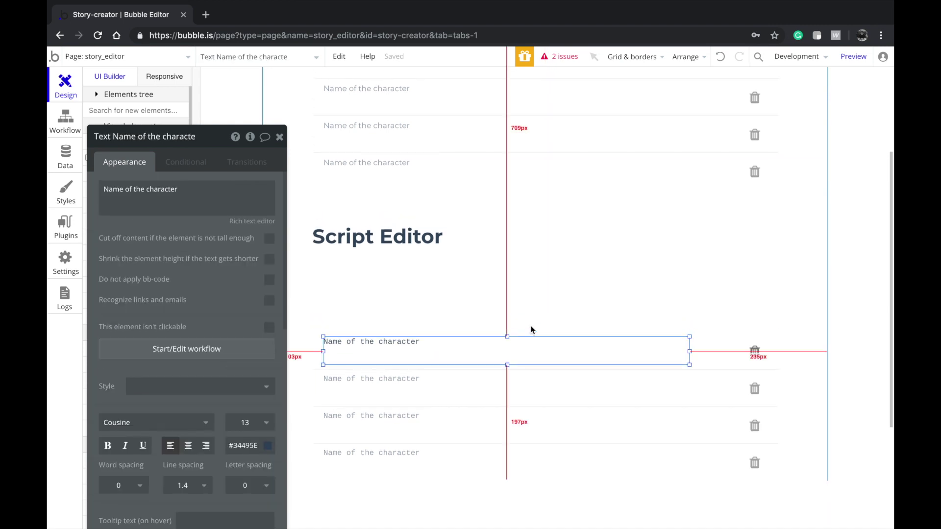
click(521, 362)
text(Script)
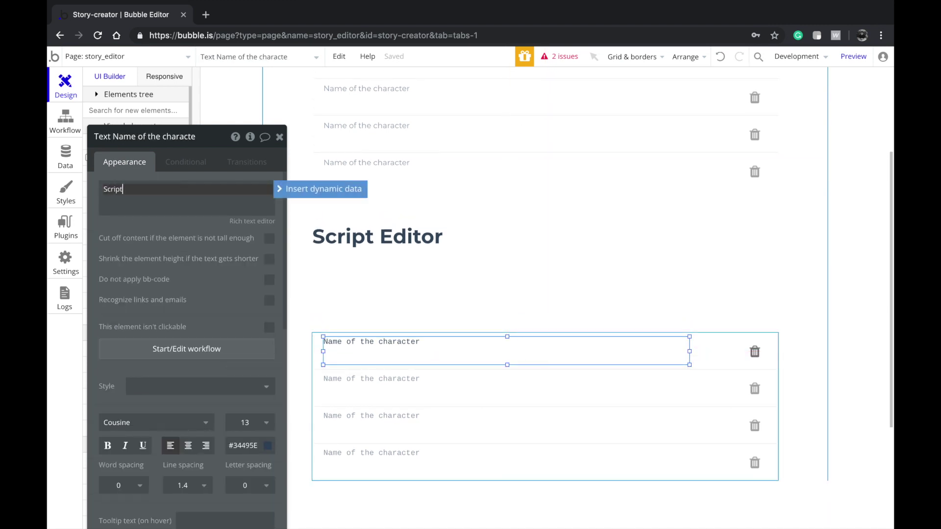
click(397, 326)
- Move the script repeating group further down the page, widening the gap beneath the Script Editor heading
scroll(460, 336, up, 4)
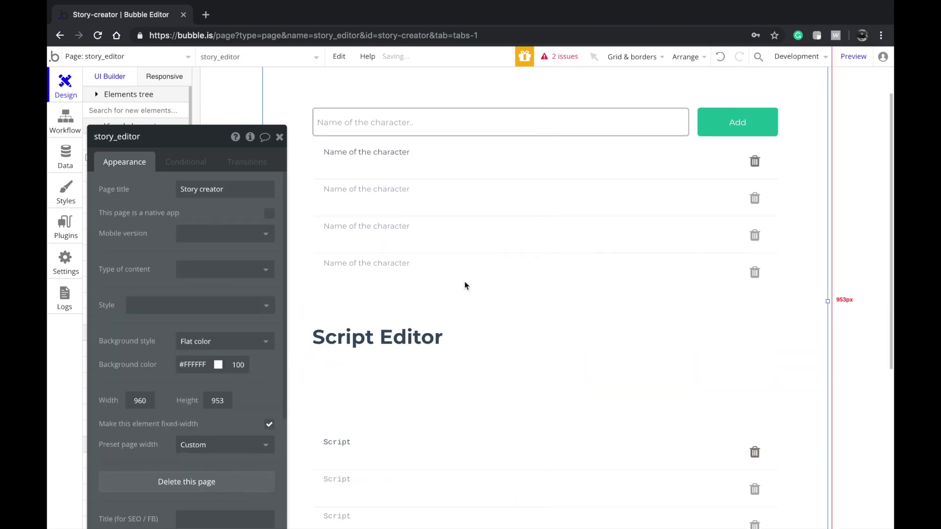
click(500, 123)
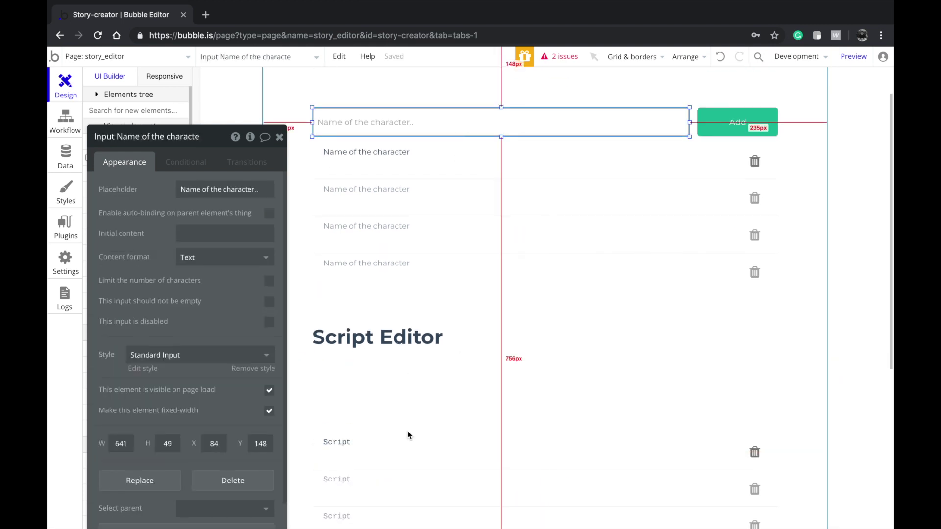
scroll(478, 503, down, 4)
click(493, 441)
key(Down)
key(Down)
key(Down)
key(Down)
key(Down)
key(Down)
key(Down)
key(Down)
key(Down)
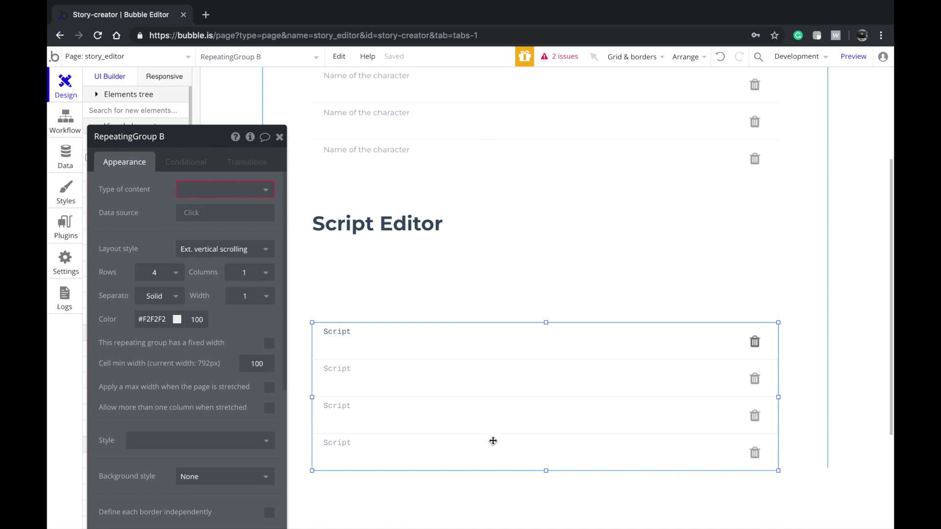
key(Down)
key(Down)
key(Down)
key(Down)
key(Down)
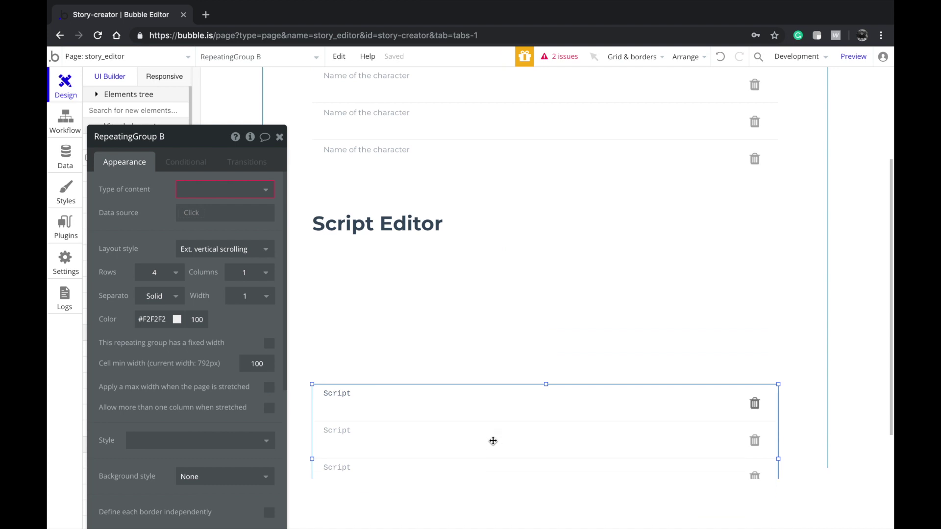
click(532, 319)
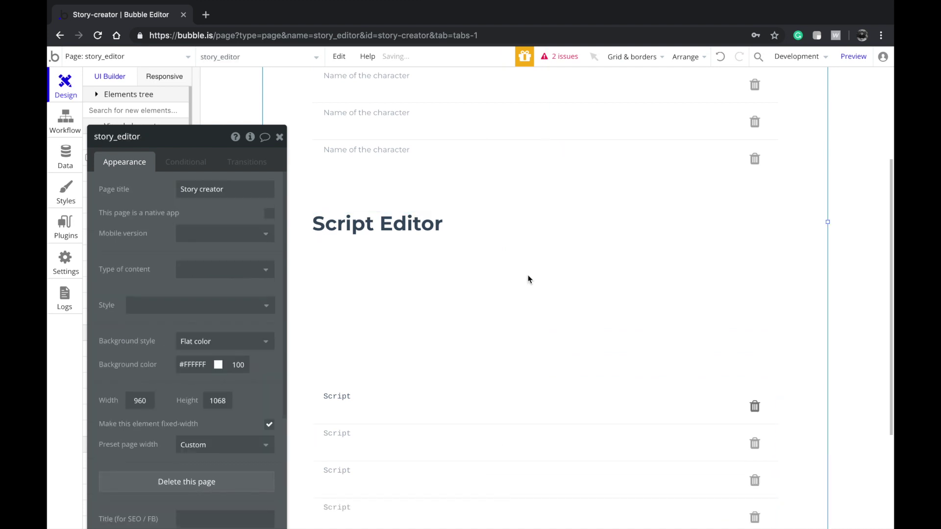
scroll(530, 280, up, 3)
click(502, 159)
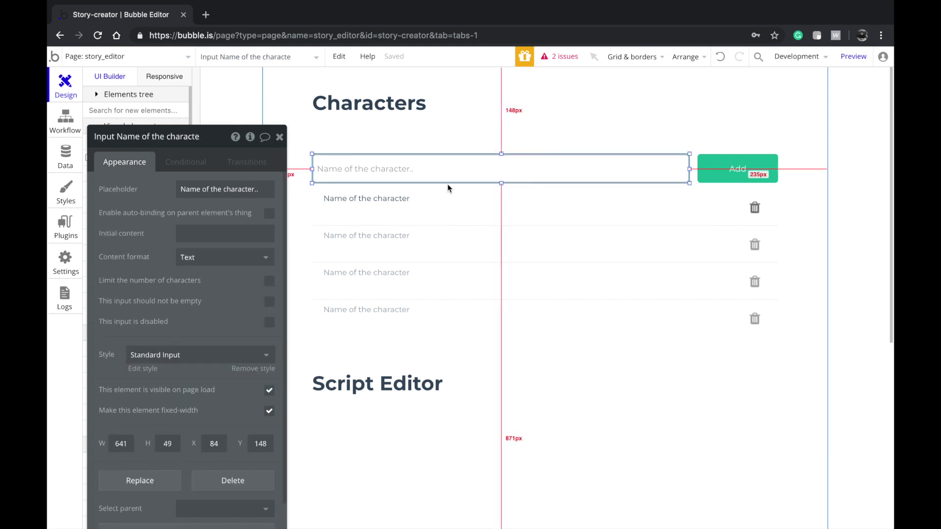
right_click(207, 271)
click(208, 275)
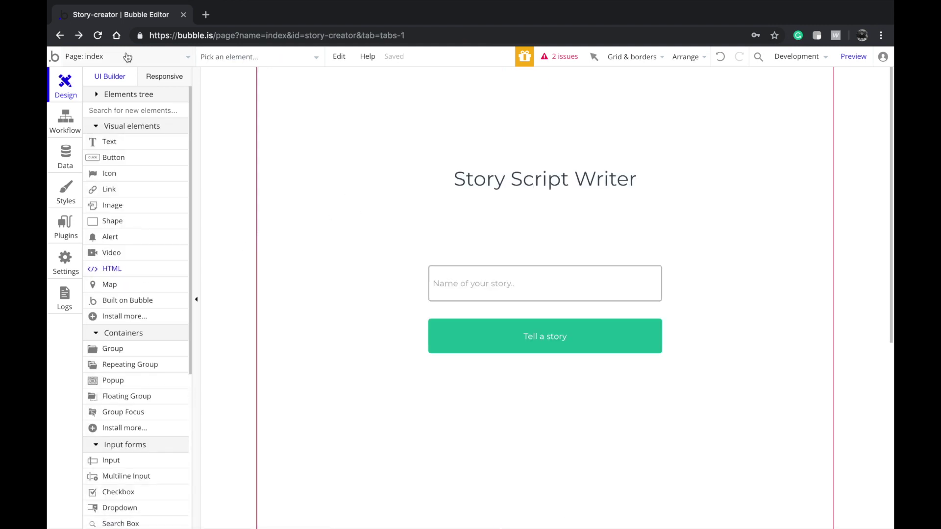
click(127, 57)
click(273, 95)
- Draw a group between the Script Editor heading and the script list, stretched to the list's full width, about 792 × 99 px
scroll(417, 253, down, 3)
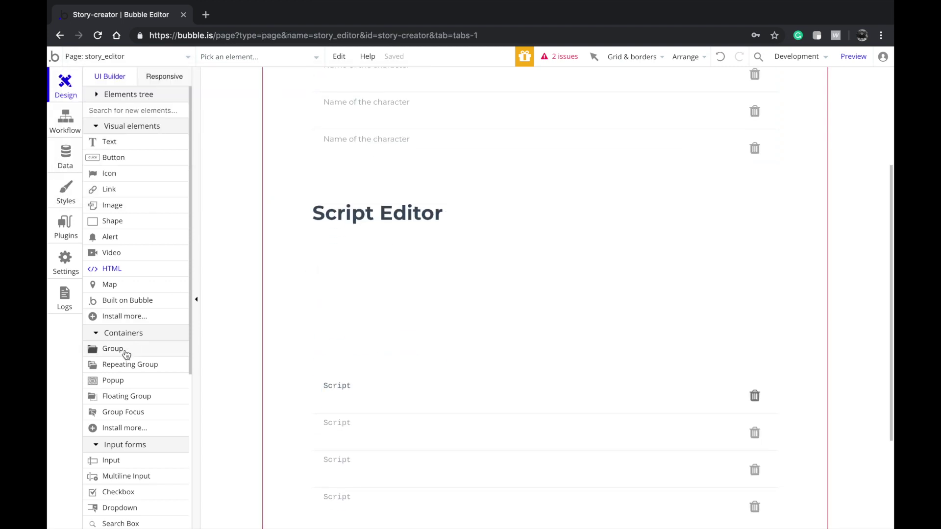
drag(330, 273, 332, 312)
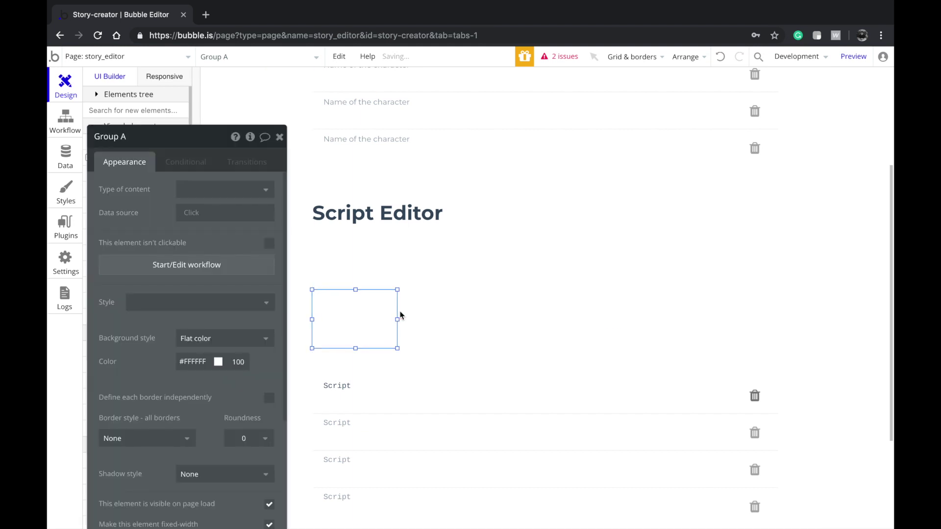
drag(398, 320, 779, 320)
scroll(595, 407, down, 1)
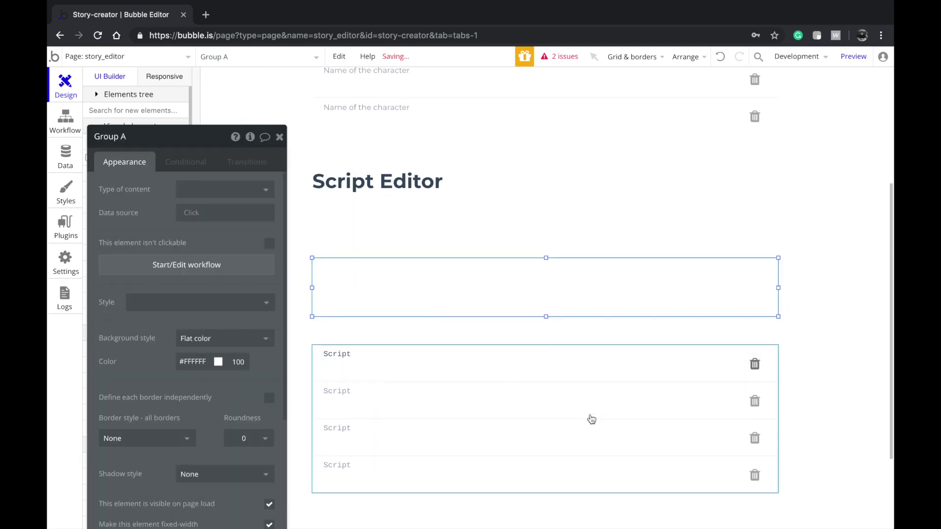
scroll(510, 383, down, 3)
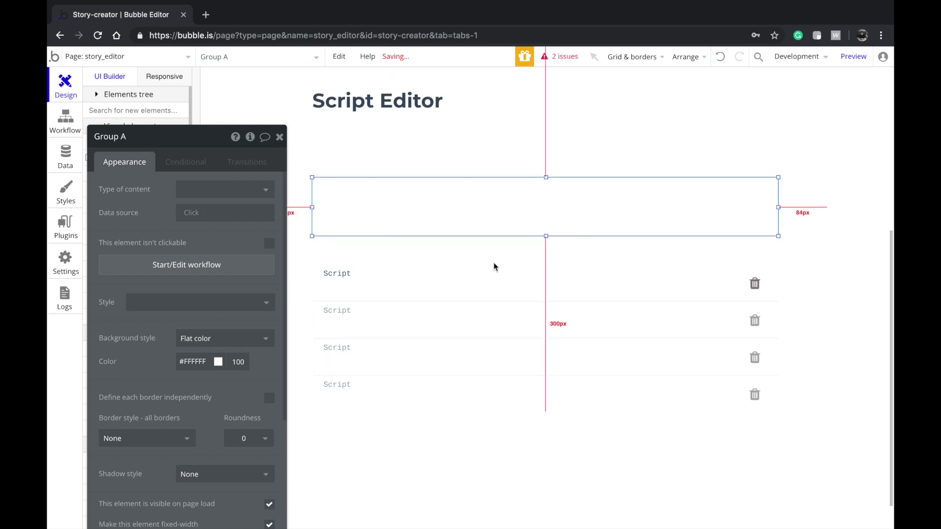
- Widen the Script text in the repeating group's first row toward the trash icon
click(586, 285)
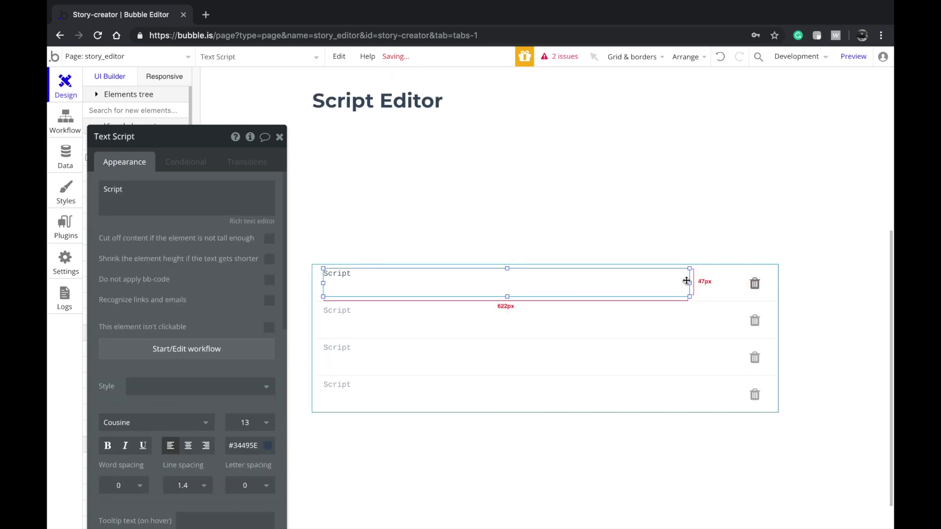
drag(690, 284, 719, 286)
- Switch to the notes app, examine the scene examples, dialog forms, X acts on Y actions and emotions, and return to the Bubble editor
key(ctrl+Left)
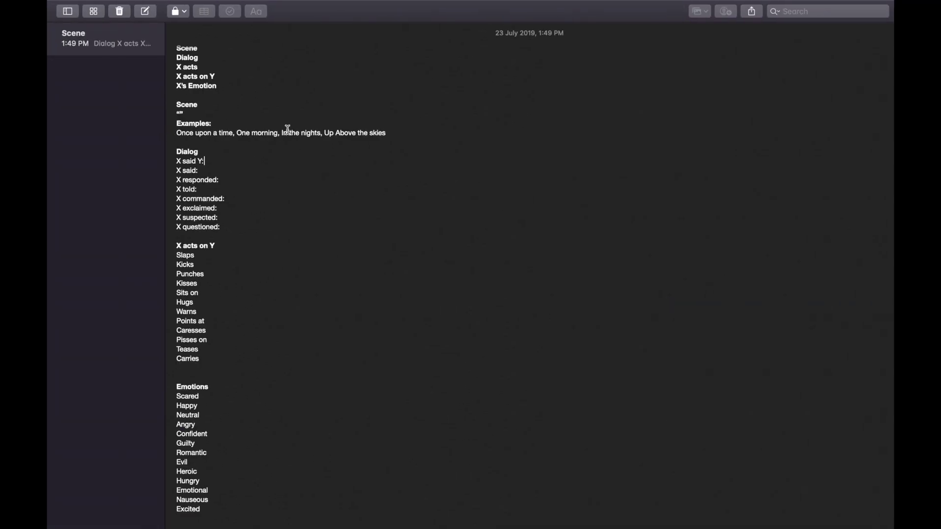
key(ctrl+Right)
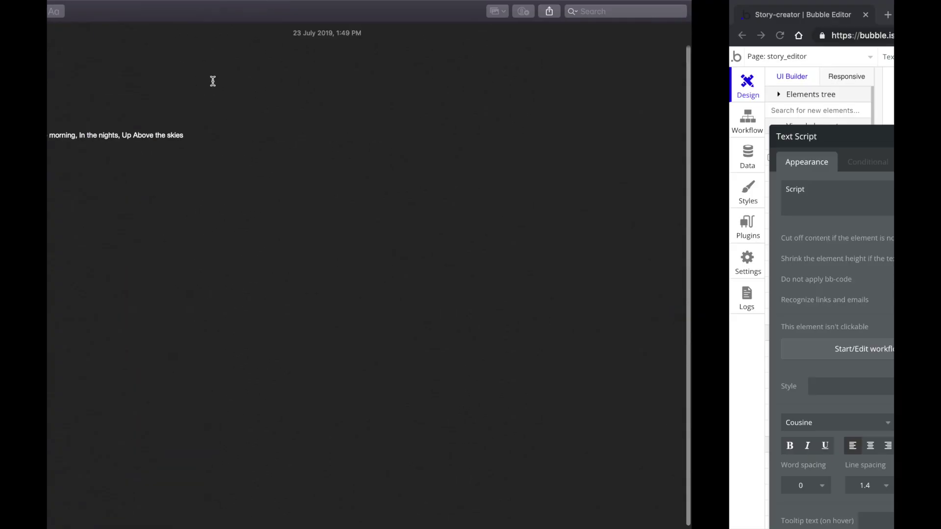
click(457, 202)
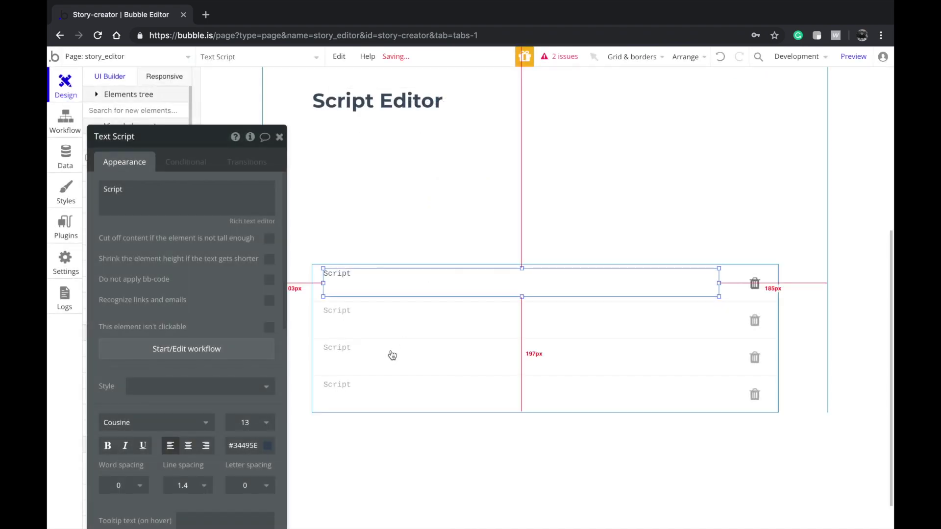
click(392, 354)
click(358, 283)
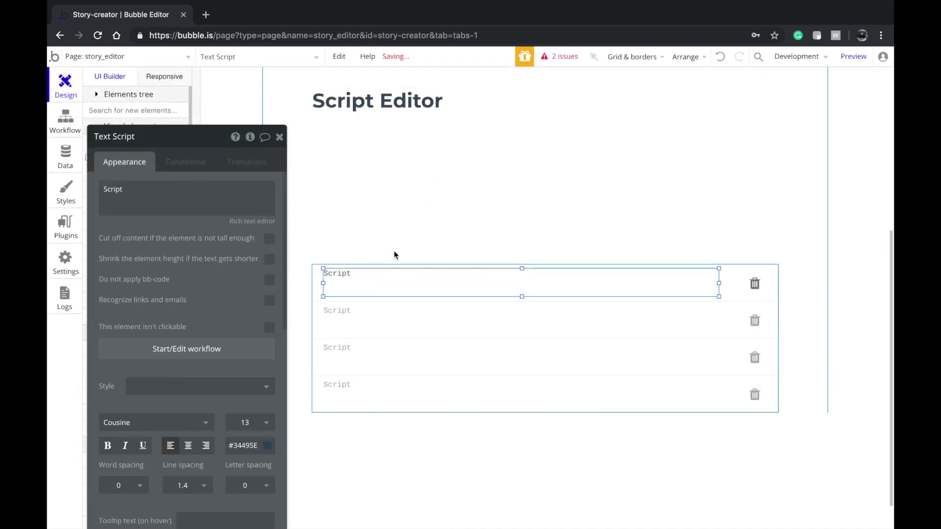
click(399, 218)
key(ctrl+Left)
click(297, 157)
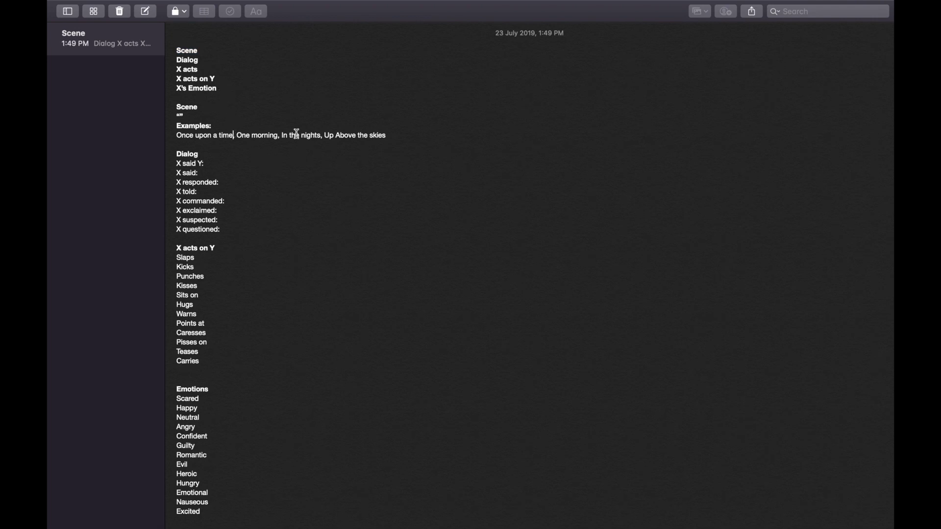
drag(388, 136, 135, 132)
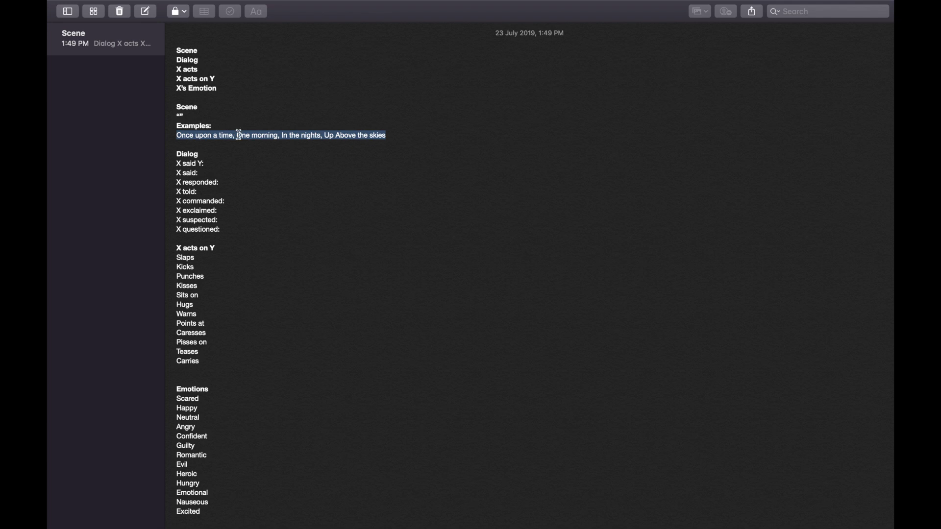
click(208, 160)
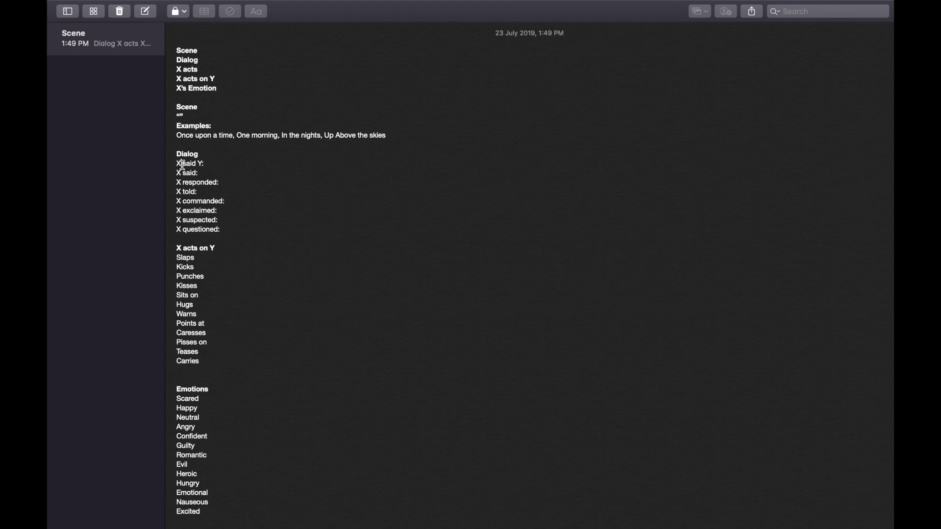
double_click(205, 180)
triple_click(191, 173)
click(196, 176)
drag(210, 360, 149, 253)
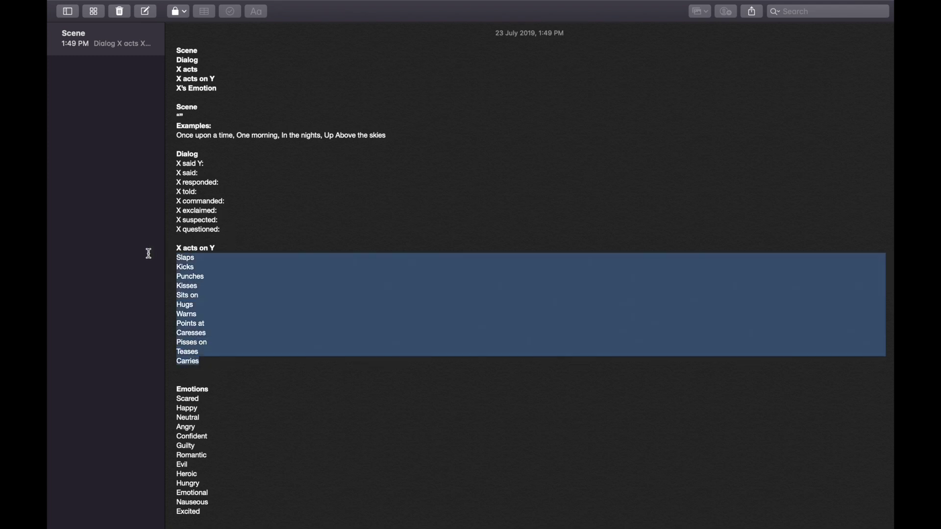
click(203, 402)
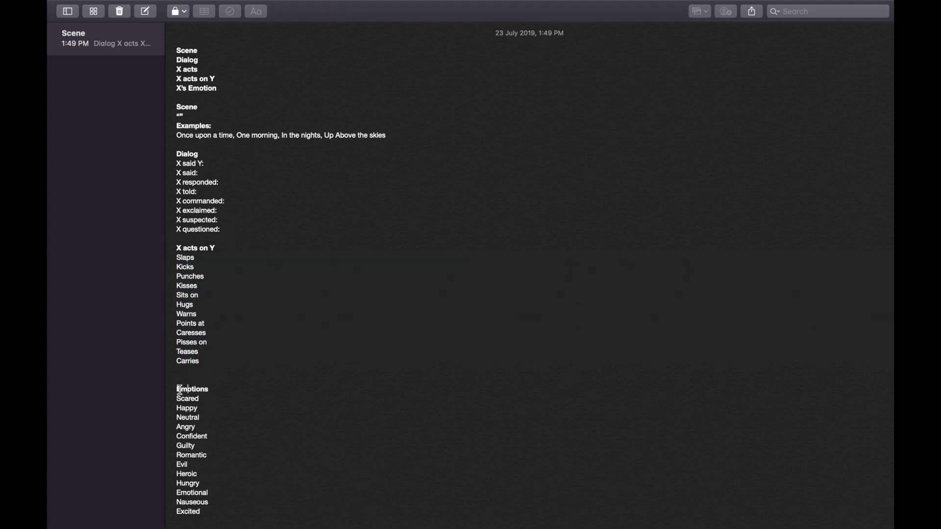
drag(179, 399, 291, 511)
click(293, 501)
key(ctrl+Right)
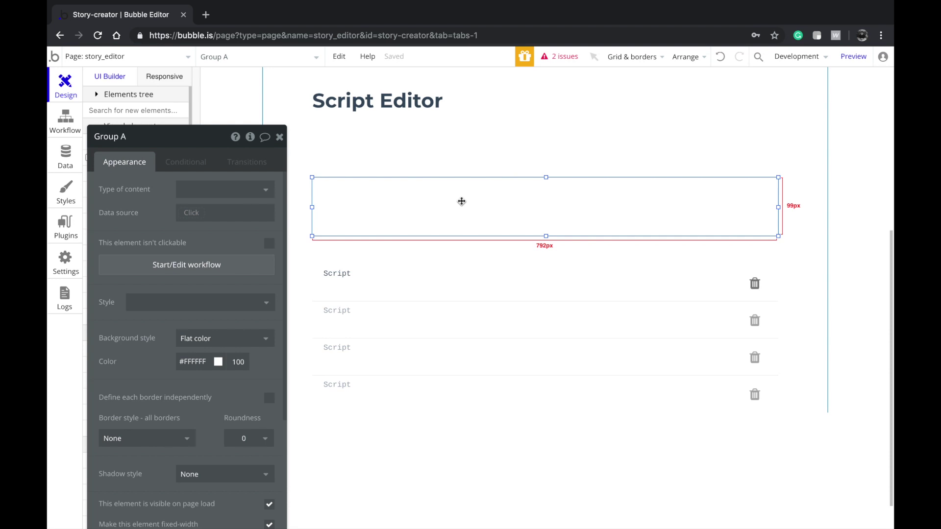
- Draw an input field about 646 × 46 px inside the new group above the script list
scroll(125, 392, down, 4)
click(125, 362)
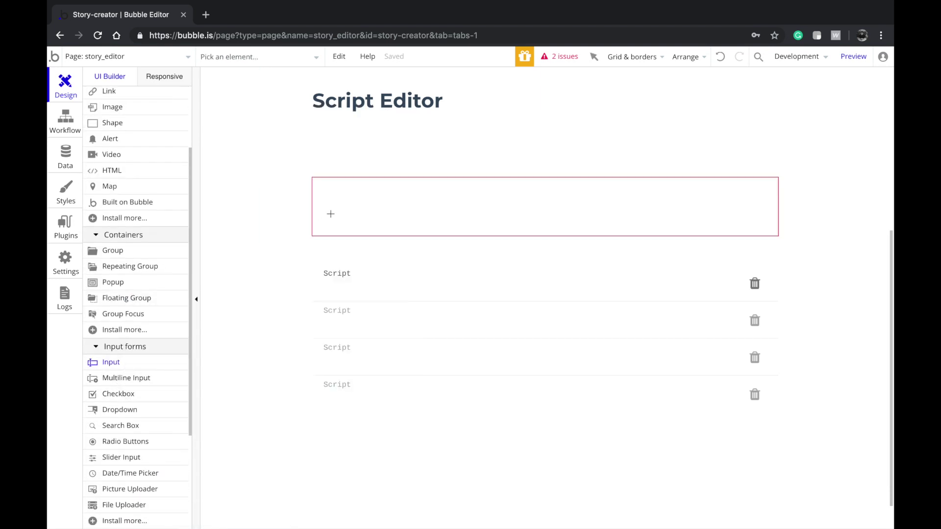
drag(335, 194, 706, 222)
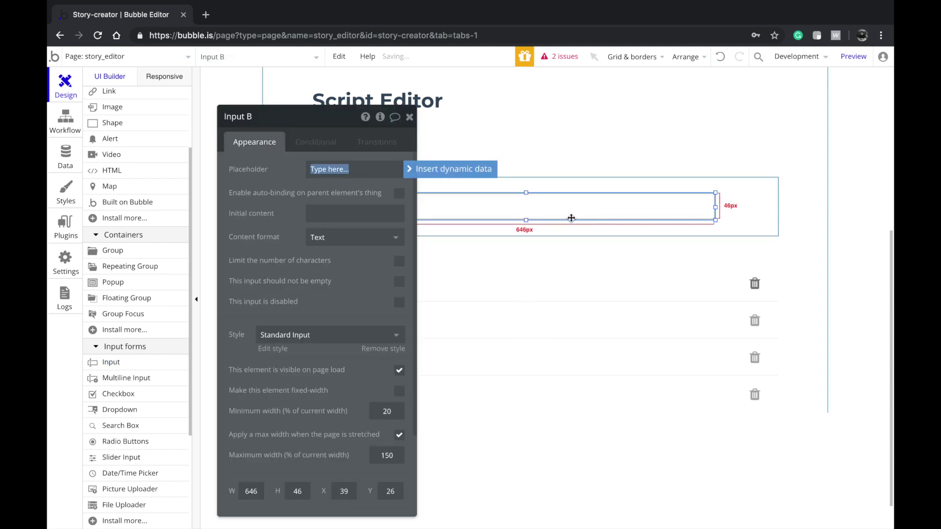
- Center the new input vertically and horizontally in its group, and shorten it from its right end to about 511 px wide
right_click(571, 220)
click(625, 477)
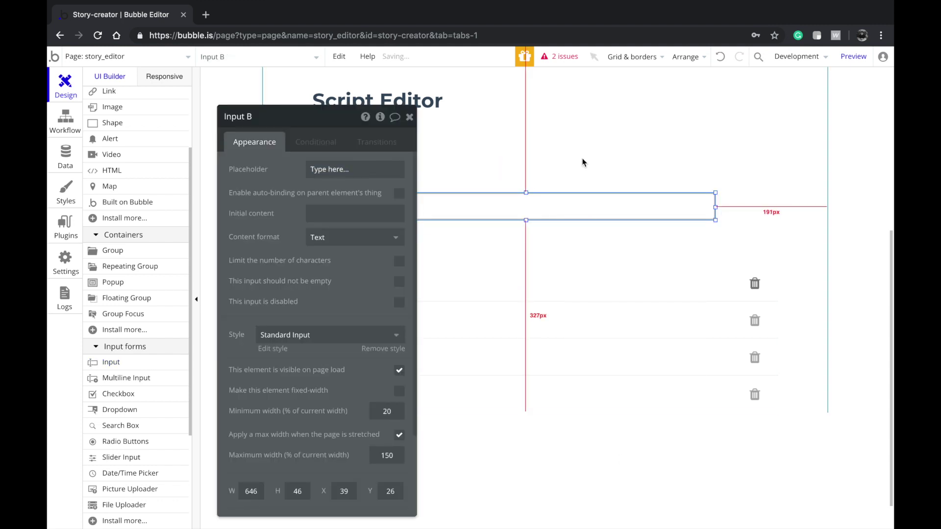
right_click(556, 216)
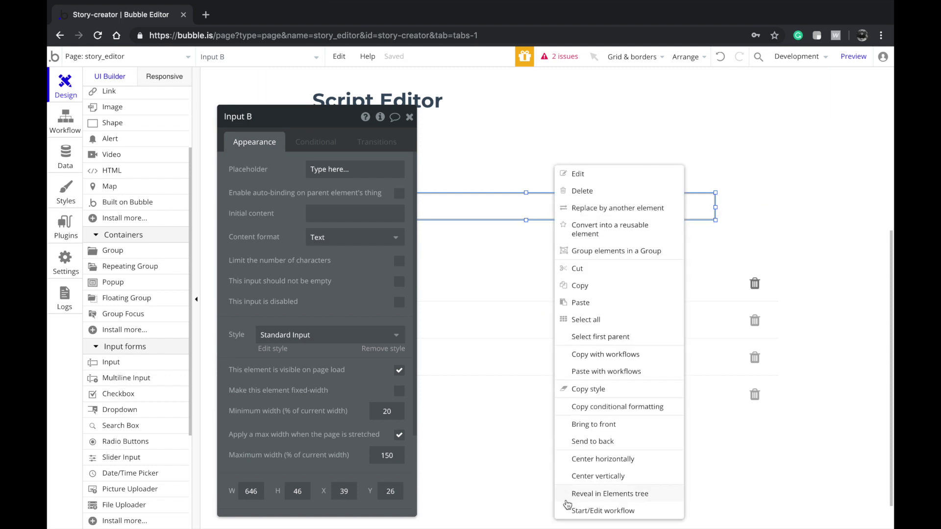
click(581, 476)
right_click(571, 210)
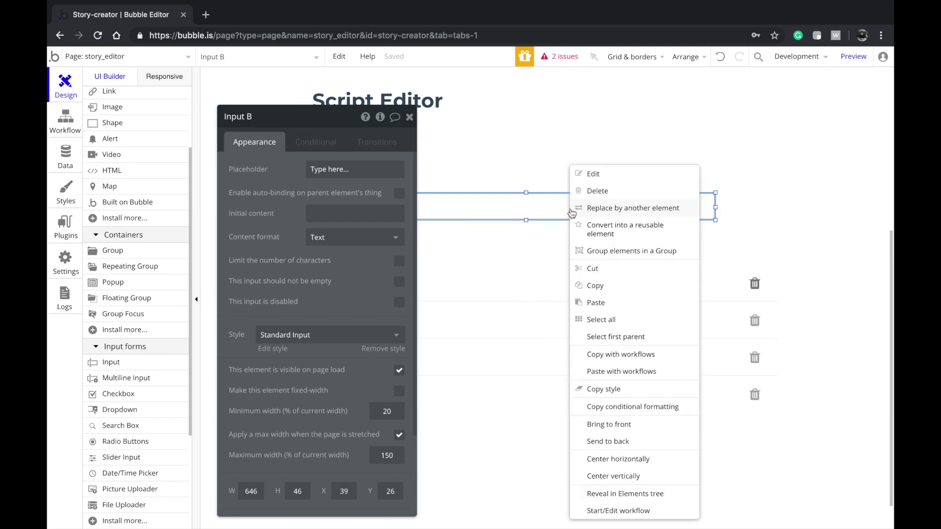
click(602, 461)
drag(738, 214, 657, 218)
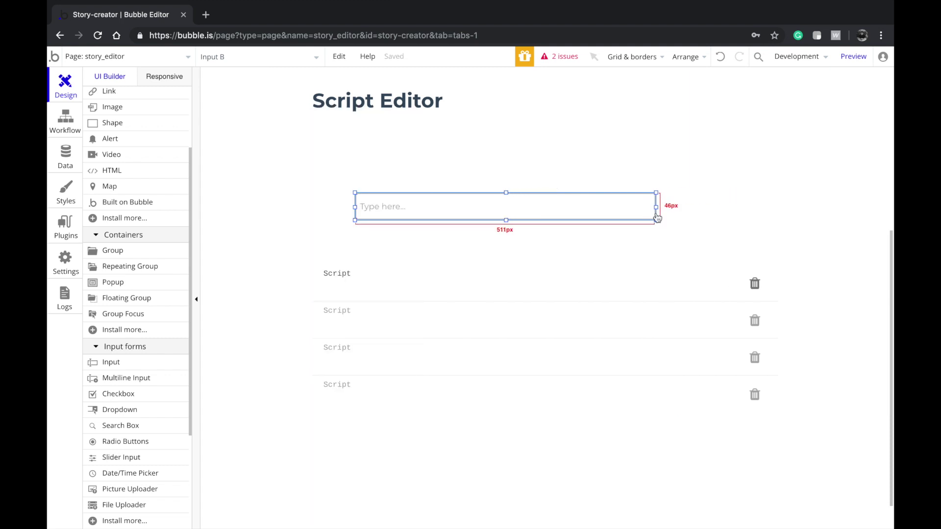
- Place a button of about 155 × 46 px beside the input in the group and label it "Add"
double_click(695, 212)
scroll(147, 162, up, 3)
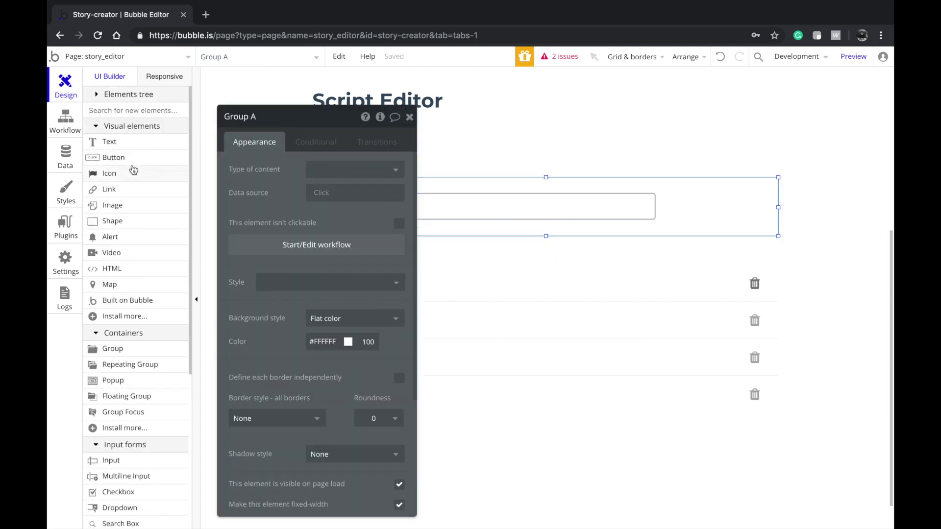
click(114, 158)
mouse_move(669, 196)
mouse_down()
mouse_move(709, 216)
mouse_move(690, 206)
mouse_up()
drag(692, 214, 762, 208)
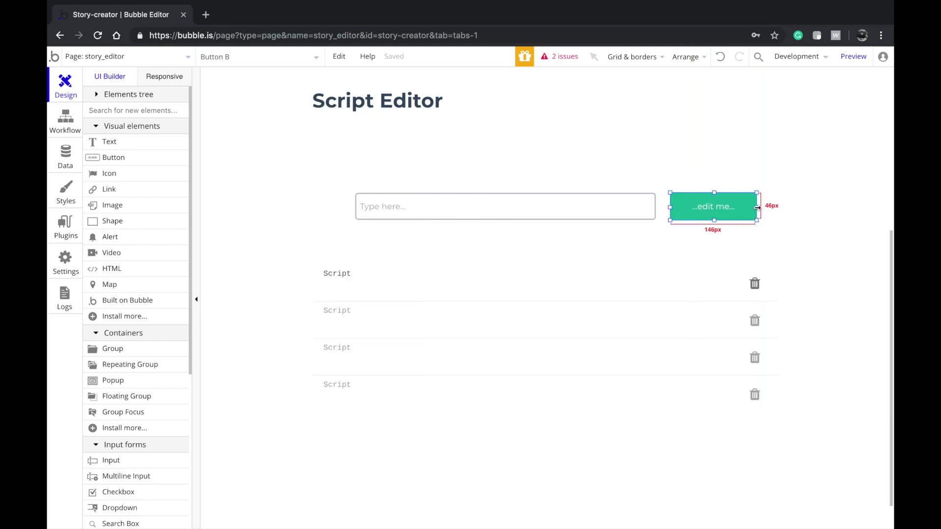
text(A)
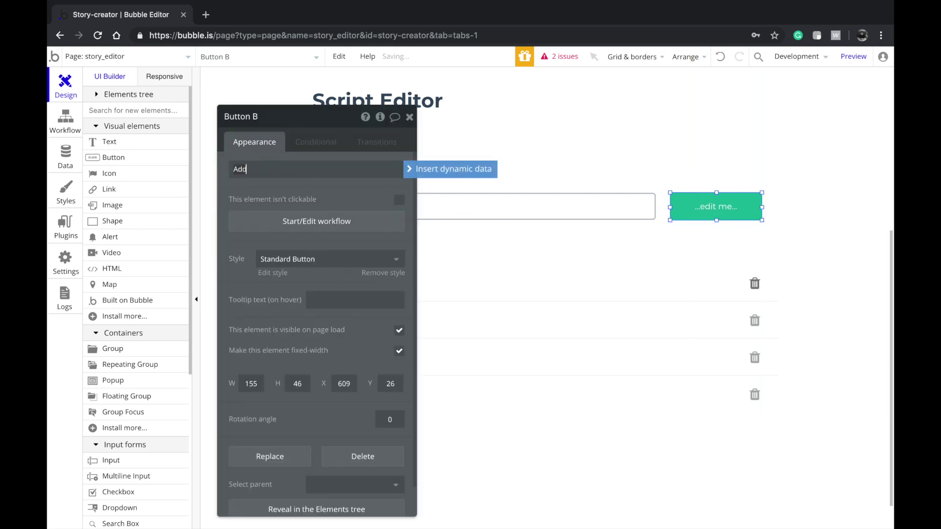
text(dd)
click(725, 169)
- Extend the group's input leftward to about 565 px wide and set its placeholder to "Describe your scene here.."
drag(253, 192, 711, 211)
click(454, 218)
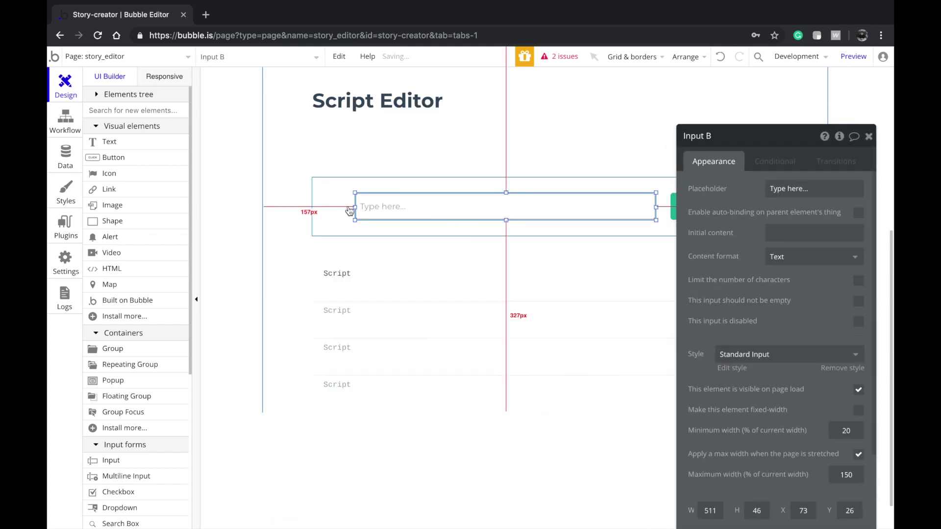
click(347, 211)
click(353, 209)
drag(355, 208, 323, 207)
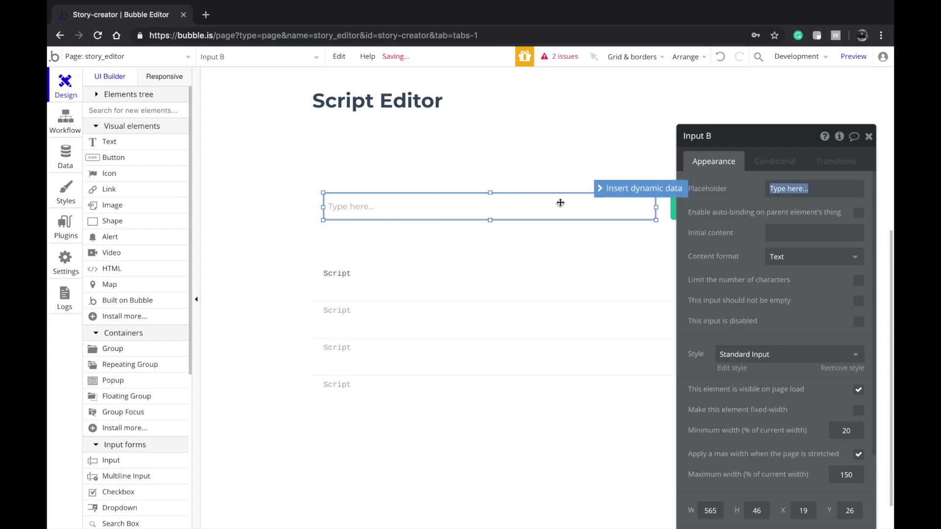
text(Describe your scen)
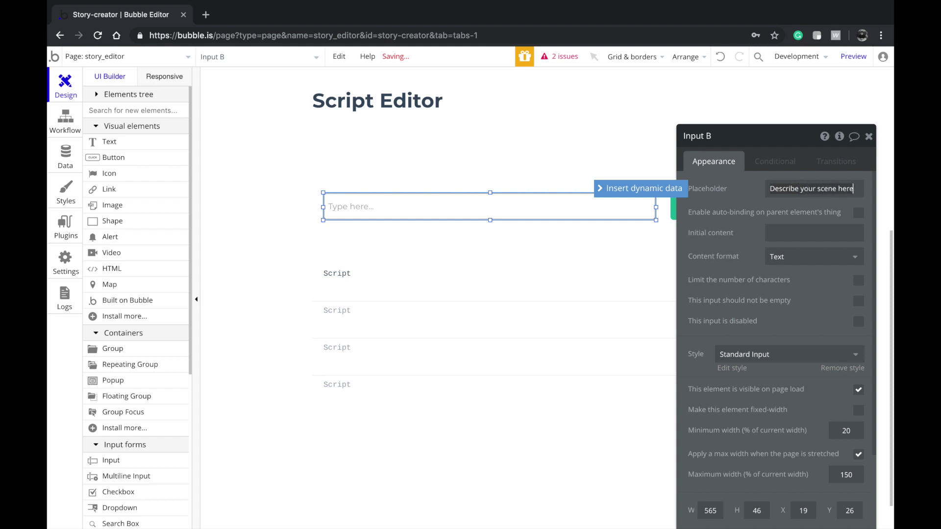
click(480, 197)
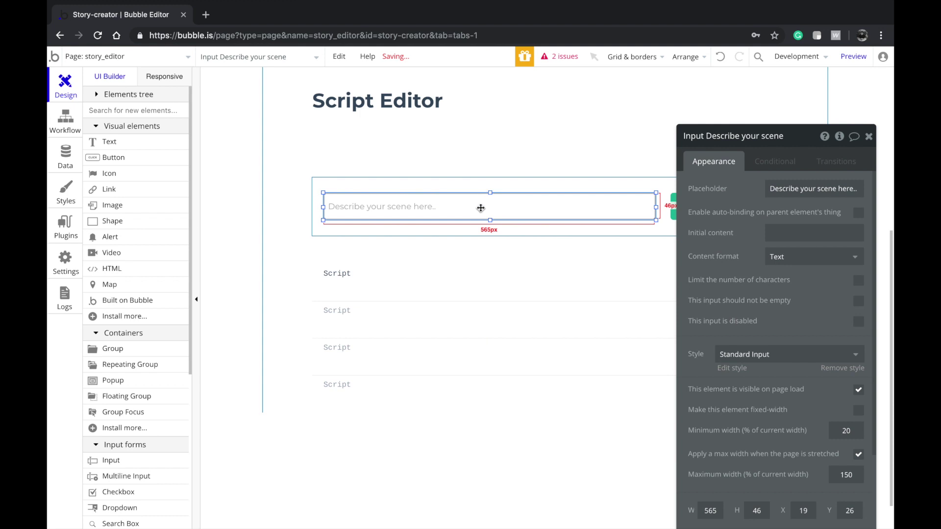
- Duplicate the group holding the scene input and Add button, and place the copy just above the original under the Script Editor heading
click(590, 167)
drag(737, 196, 132, 210)
click(335, 232)
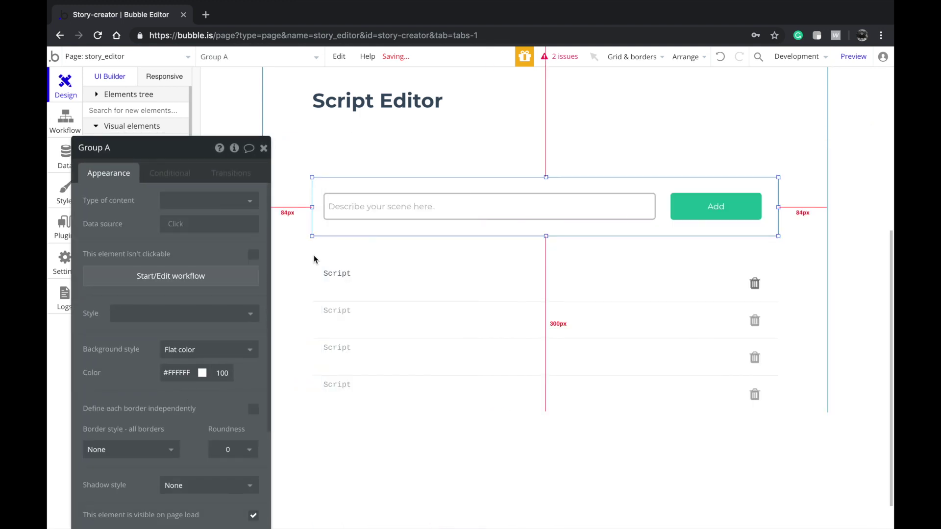
right_click(521, 230)
click(563, 460)
click(555, 397)
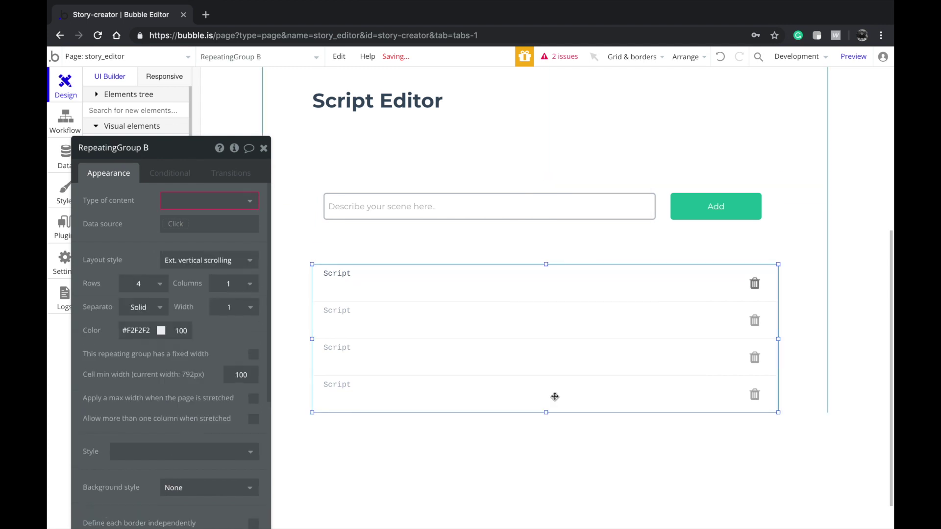
click(591, 222)
drag(591, 222, 750, 159)
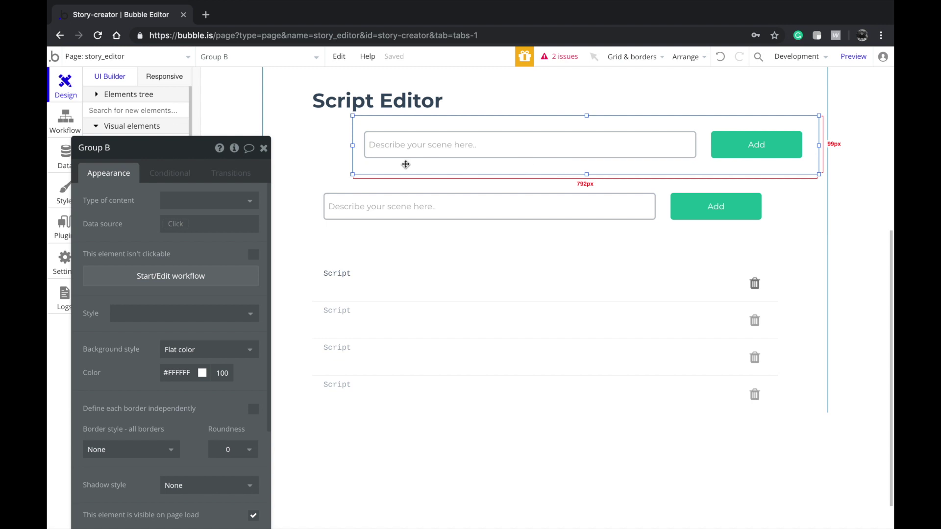
- Shorten the copied group's input from its left end to about 411 px wide
click(658, 154)
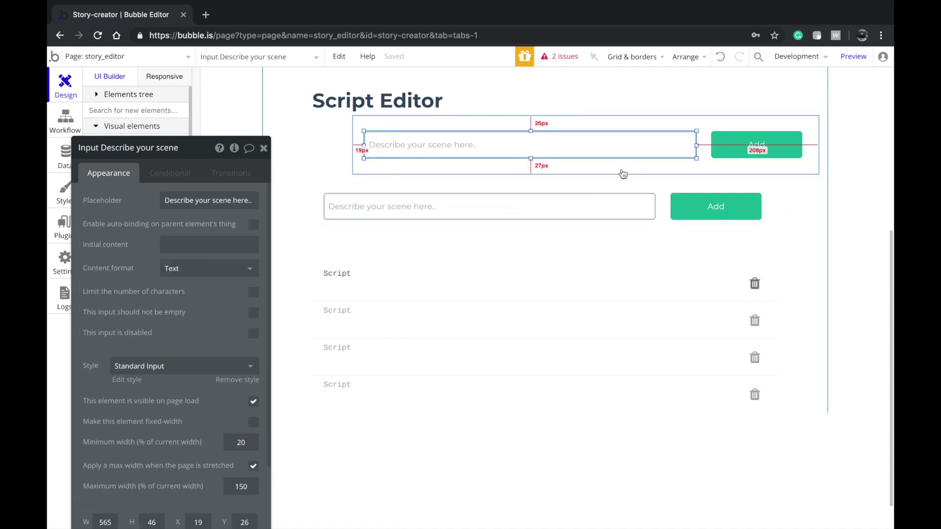
drag(698, 147, 600, 146)
drag(365, 142, 455, 144)
- Draw a dropdown in the freed space before the copied group's input and widen it leftward to about 155 × 46 px
click(420, 157)
drag(112, 238, 241, 213)
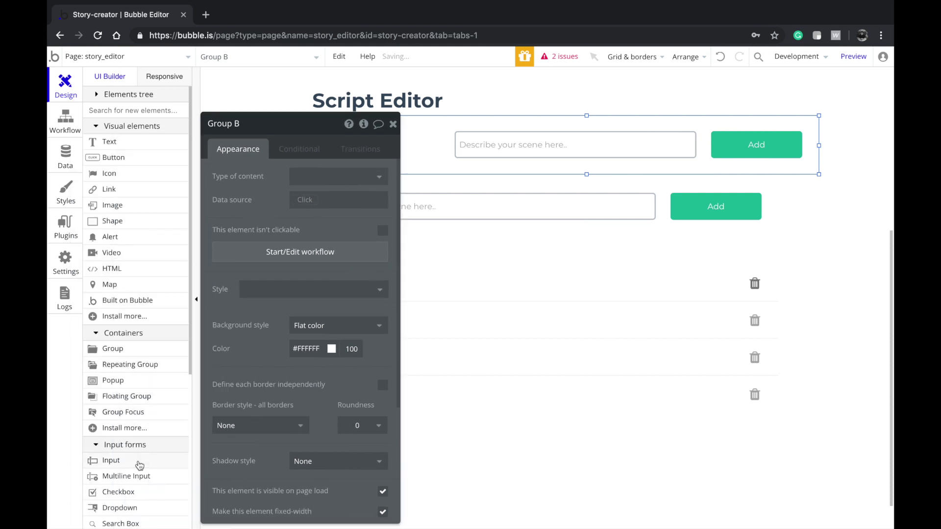
scroll(136, 478, down, 1)
click(133, 479)
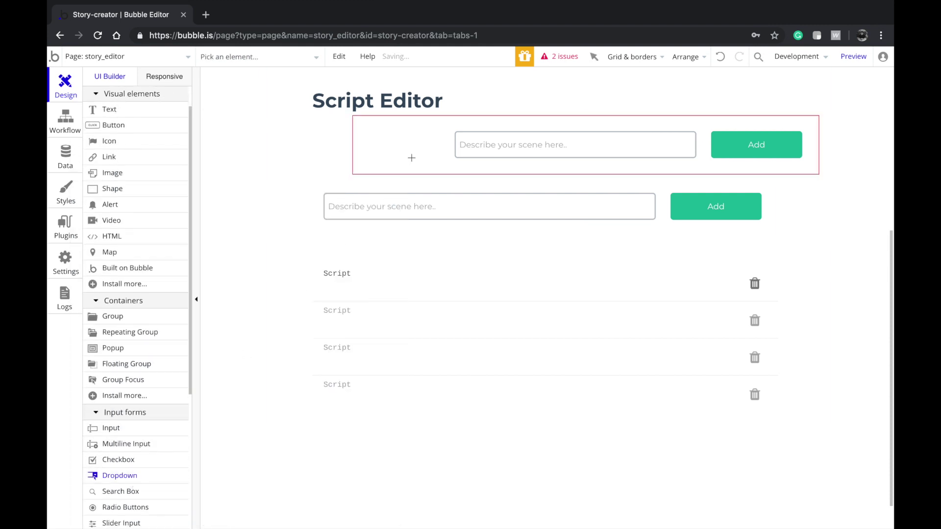
mouse_move(446, 132)
mouse_down()
mouse_move(398, 168)
mouse_move(422, 159)
mouse_up()
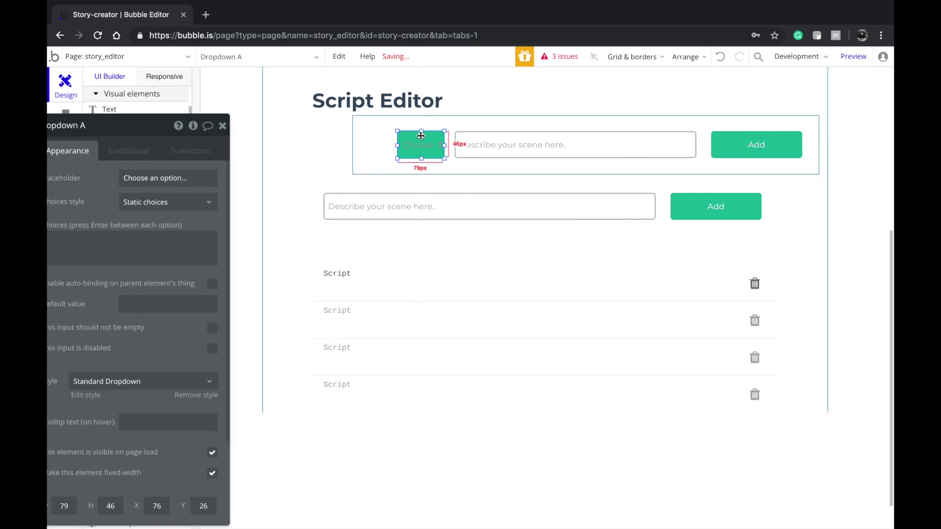
drag(397, 145, 353, 145)
- Space out the upper row by moving the dropdown to about X 15 and the input to about X 183 in the group
click(464, 198)
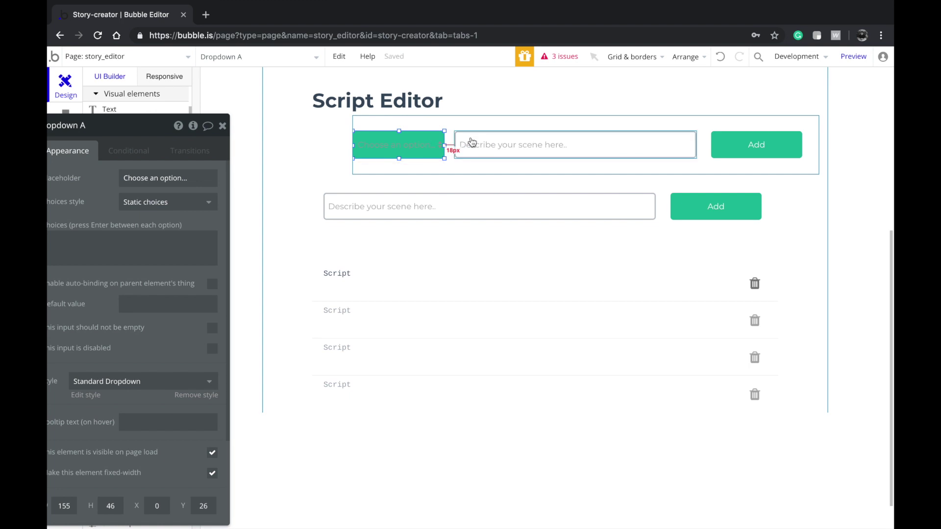
click(476, 147)
drag(403, 149, 407, 150)
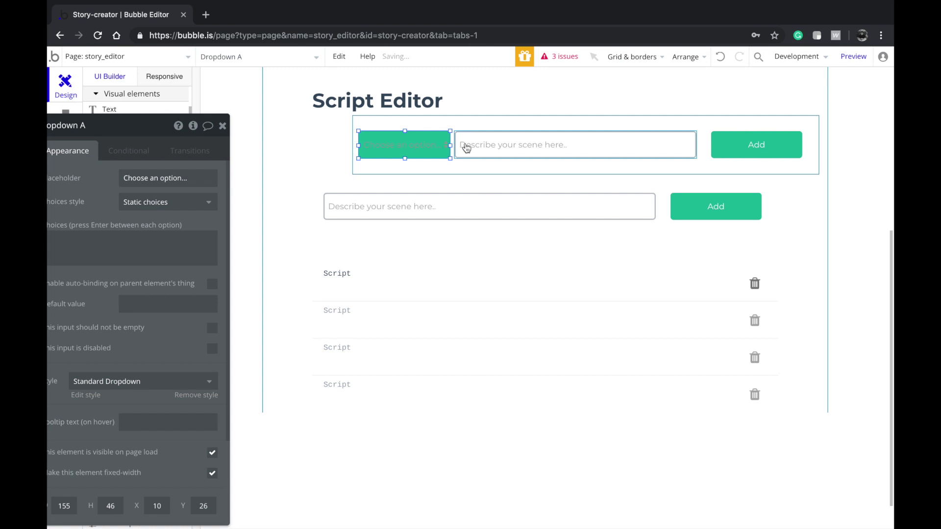
shift+click(466, 148)
click(550, 147)
drag(424, 153, 409, 158)
- Set the dropdown's placeholder to "Choose character"
triple_click(179, 178)
text(Choose character)
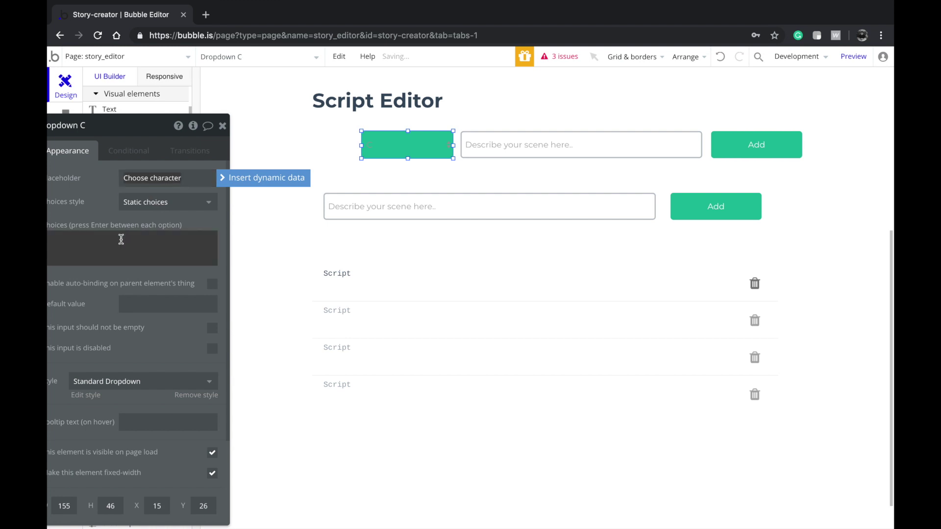
key(Return)
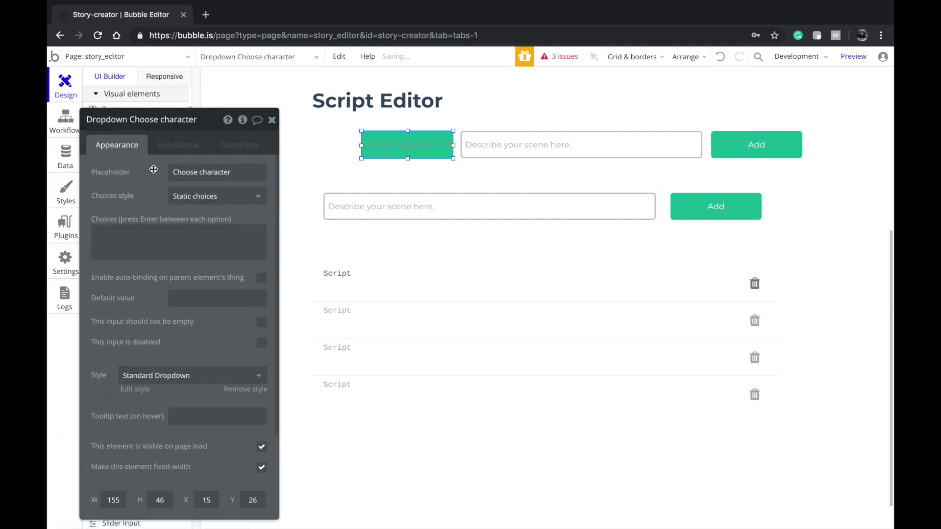
- Set the placeholder of the input beside the dropdown to "Write your dialog here.."
click(525, 164)
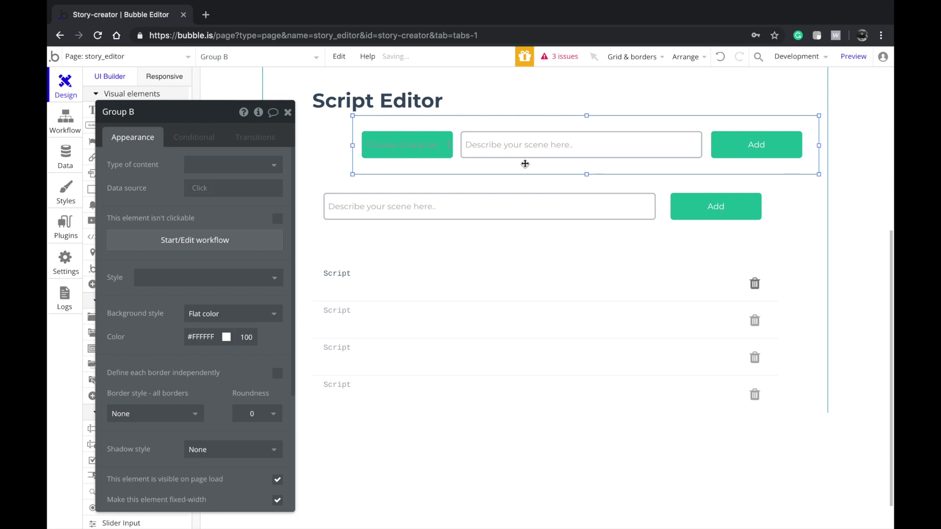
click(600, 155)
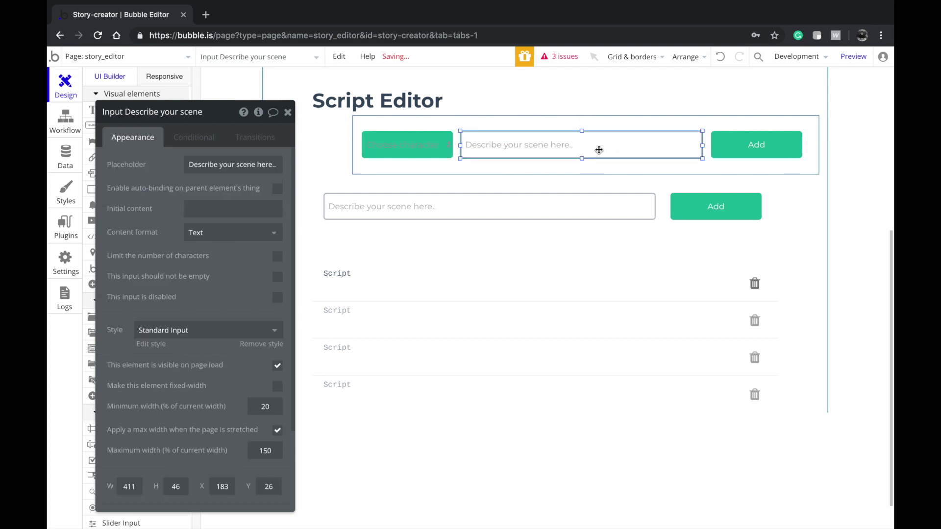
click(563, 166)
click(506, 155)
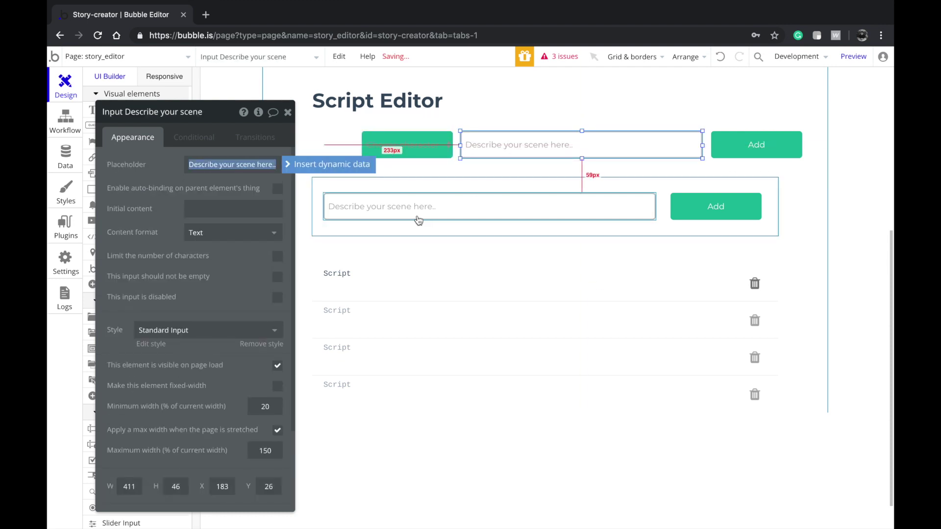
text(Write your)
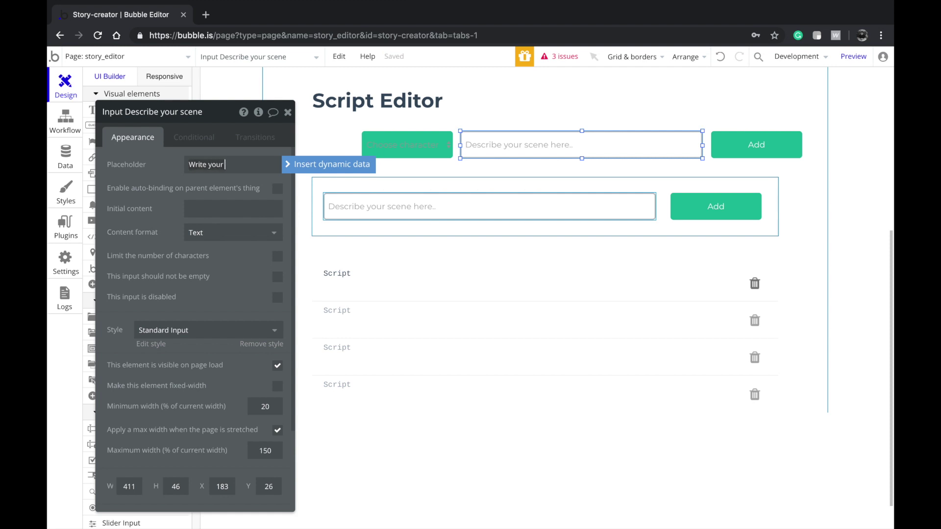
text( dialog here..)
- Change the font of the Standard Input style to Cousine, starting from the scene description input
click(466, 210)
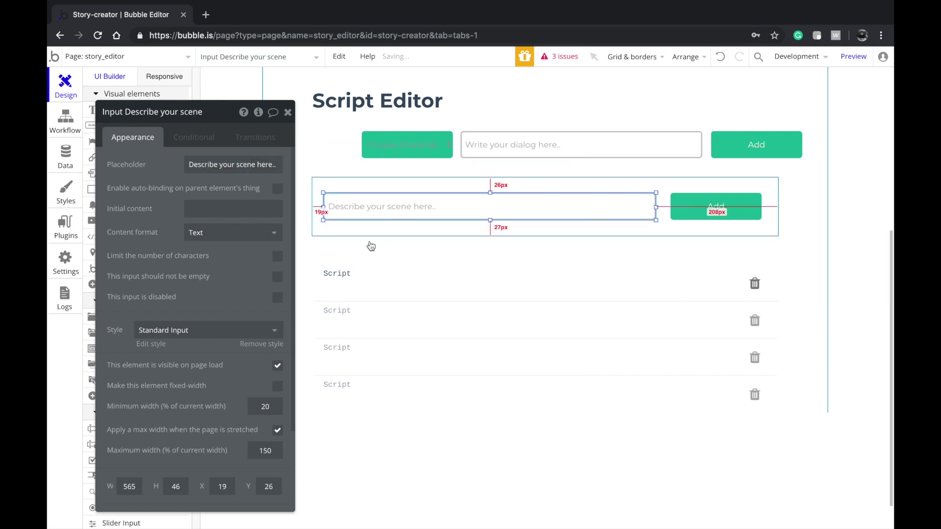
click(152, 345)
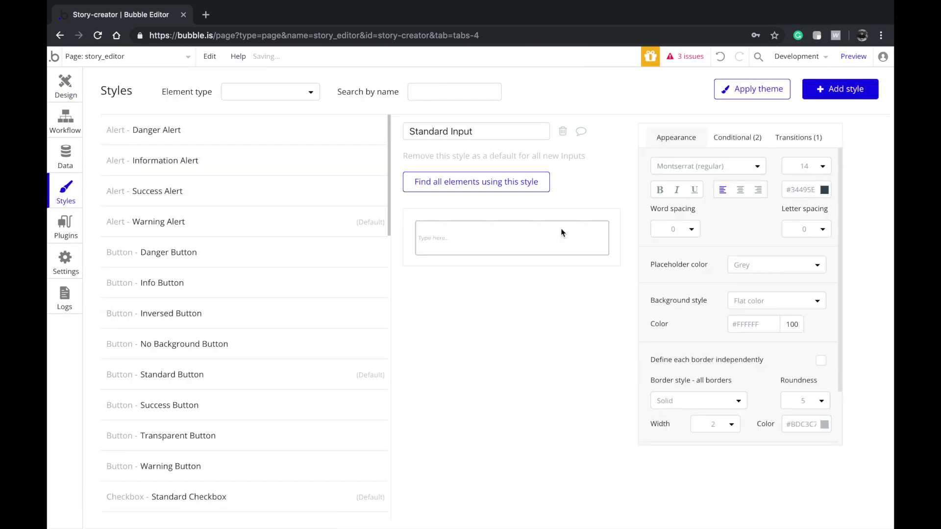
click(755, 166)
text(cousi)
click(730, 192)
click(76, 96)
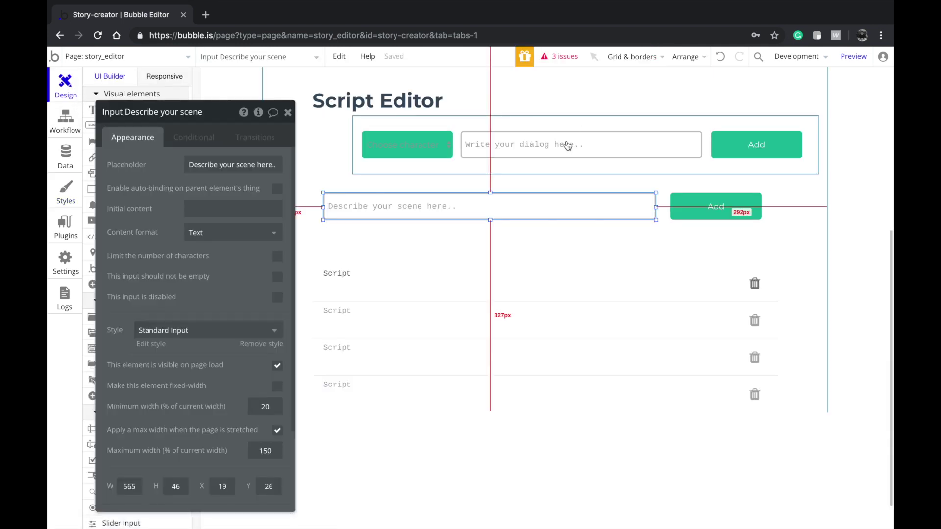
- Change the font of the Body style used by the character name text to Cousine
click(542, 174)
scroll(431, 174, up, 5)
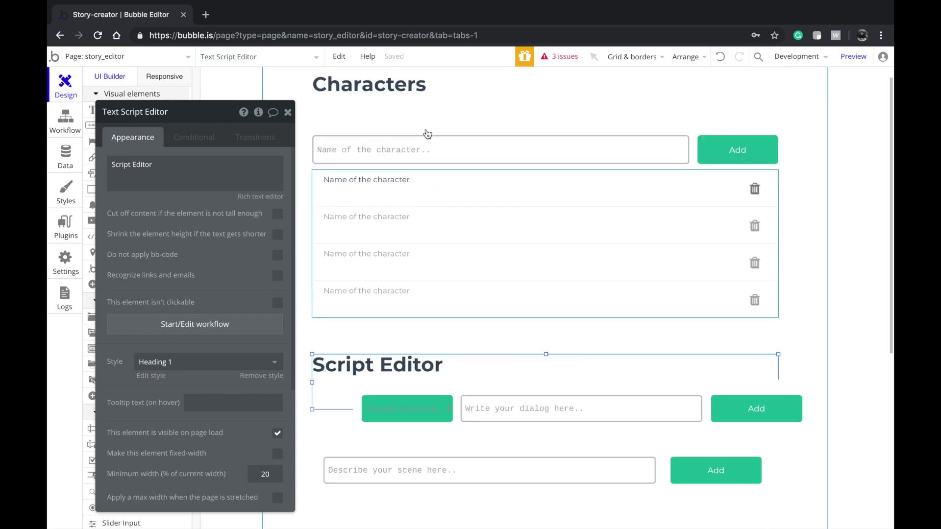
click(391, 211)
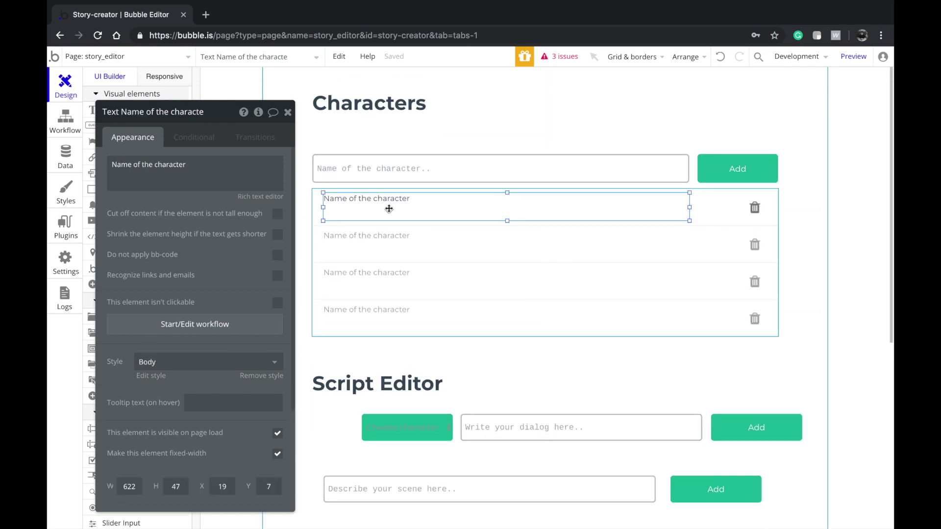
click(151, 379)
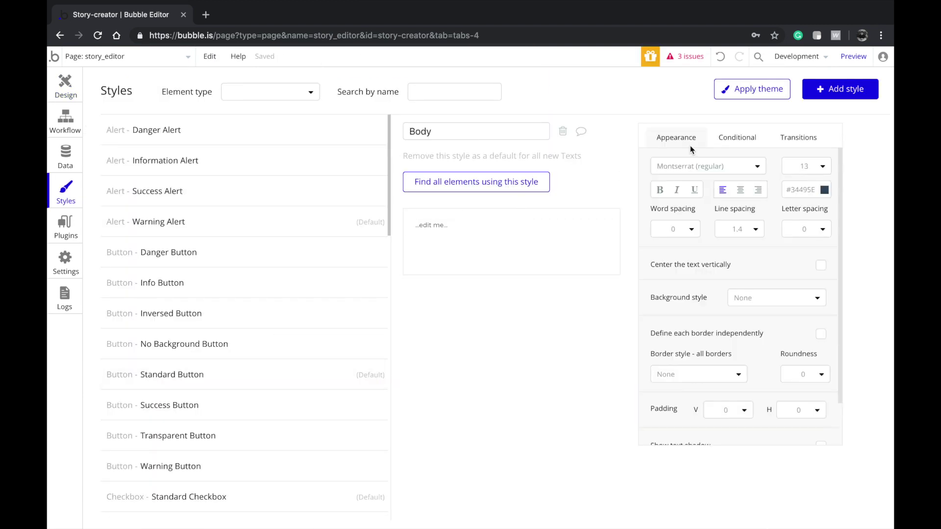
click(763, 167)
text(cous)
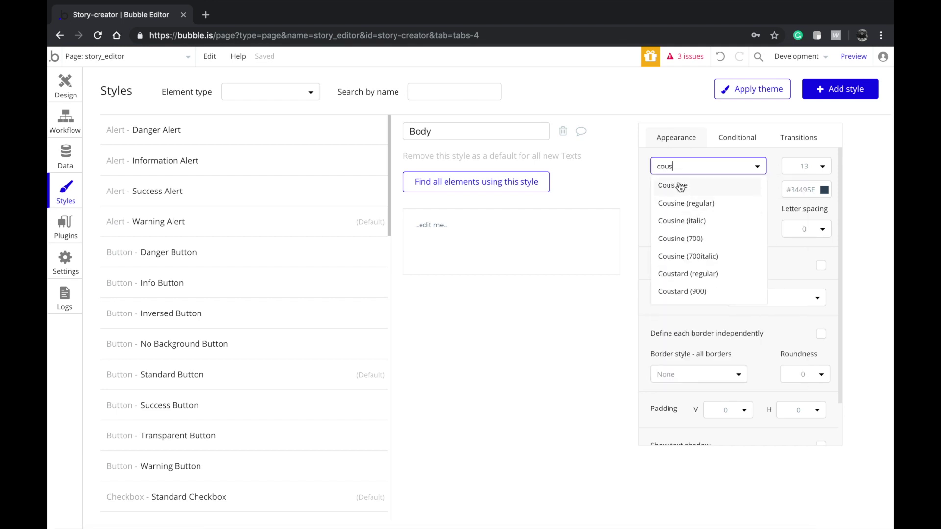
click(676, 185)
click(69, 83)
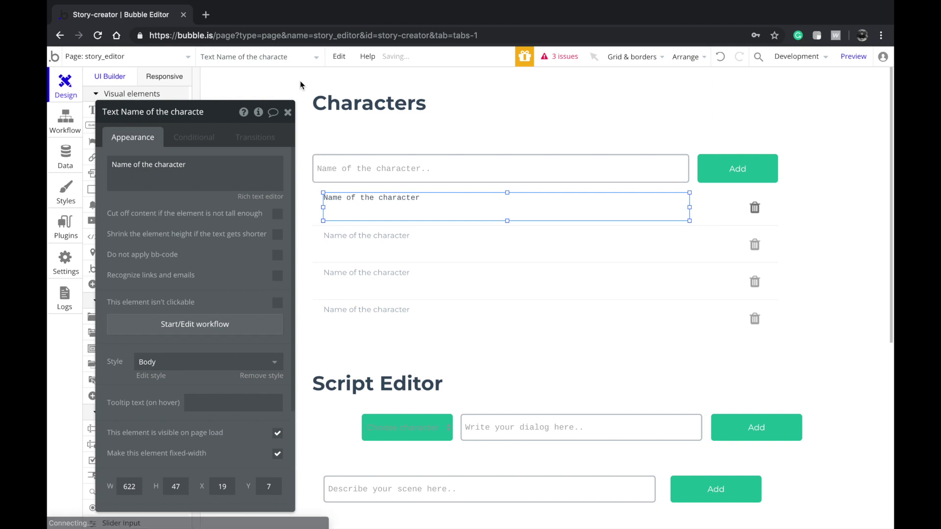
- Check the font settings of the Heading 1 style used by the Characters heading
click(532, 137)
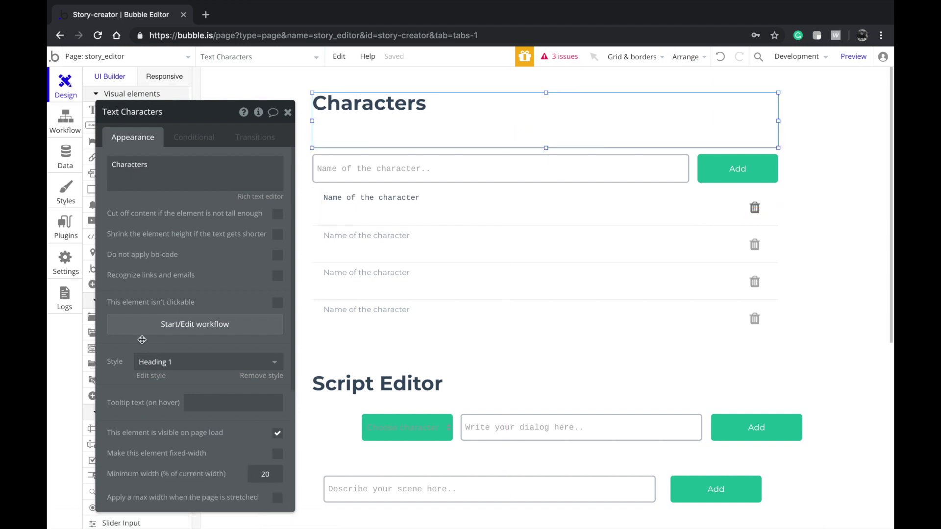
click(151, 377)
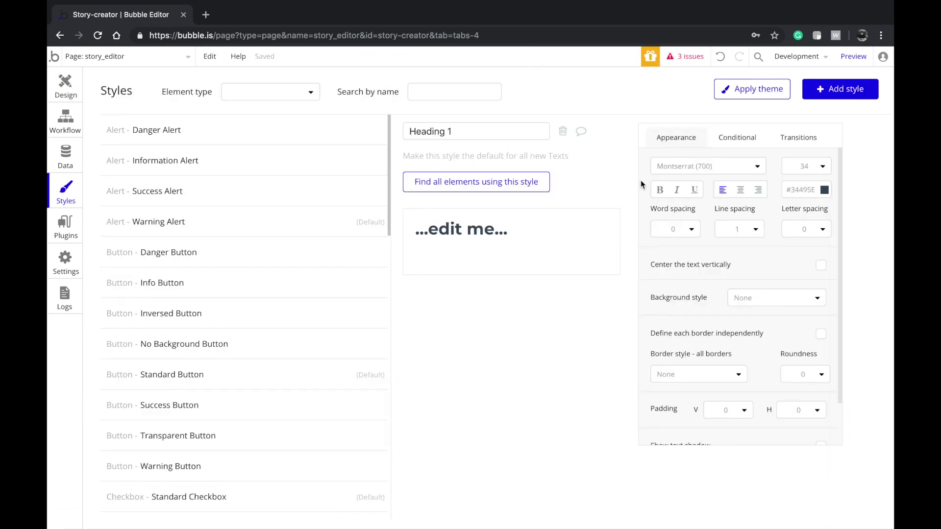
click(65, 85)
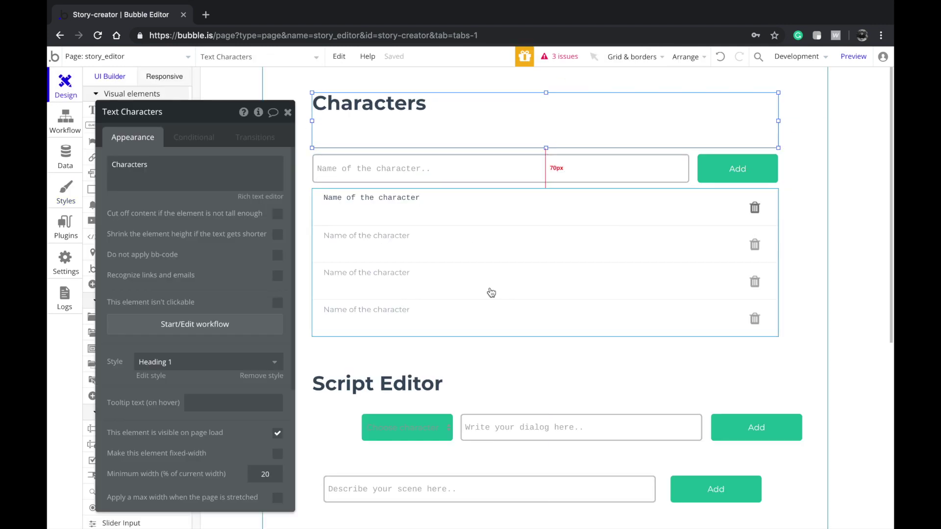
- Change the font of the Standard Dropdown style used by the character dropdown to Cousine
scroll(490, 290, down, 4)
click(511, 257)
click(407, 253)
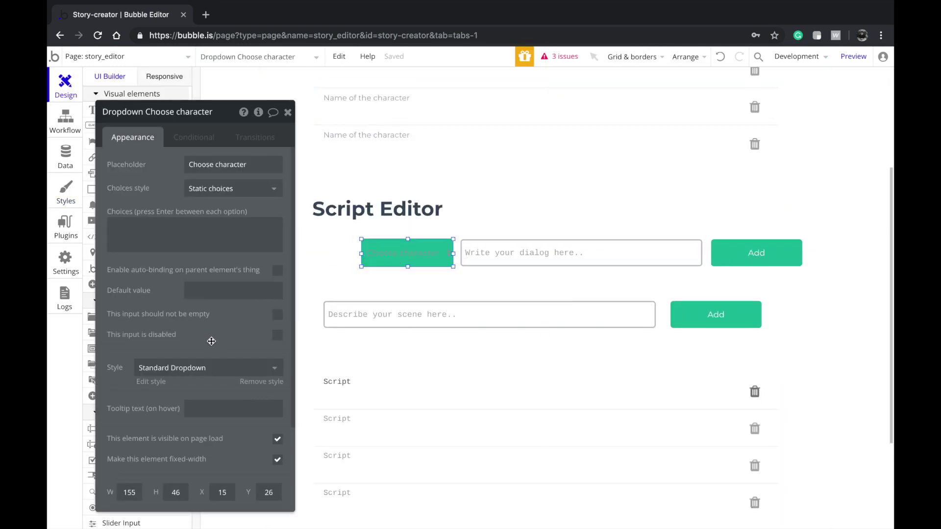
click(151, 378)
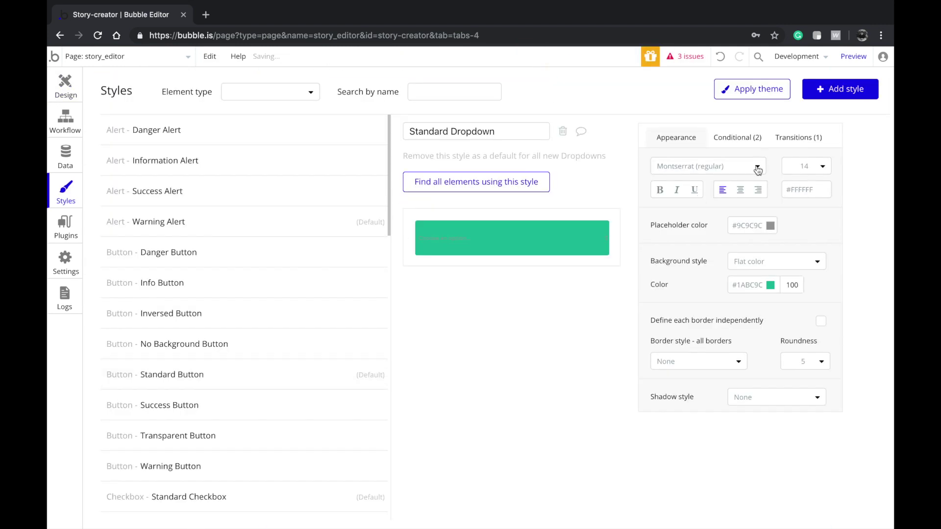
click(708, 166)
text(cous)
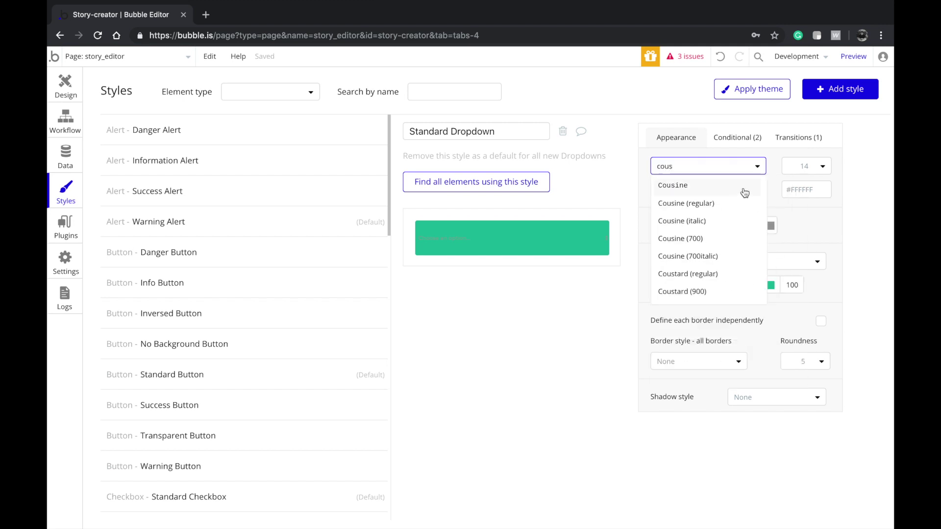
click(734, 189)
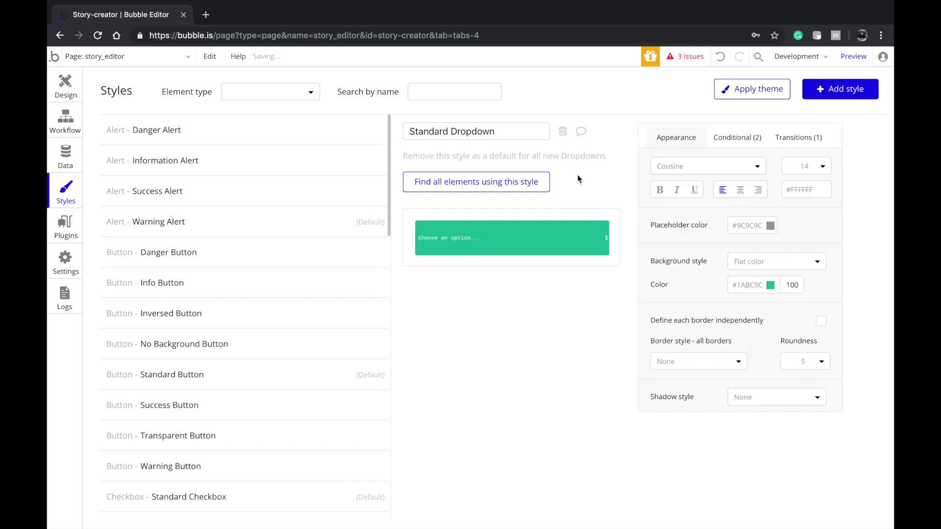
- Set the Standard Dropdown style's background to None and its font colour to black, #000000
click(739, 262)
click(736, 284)
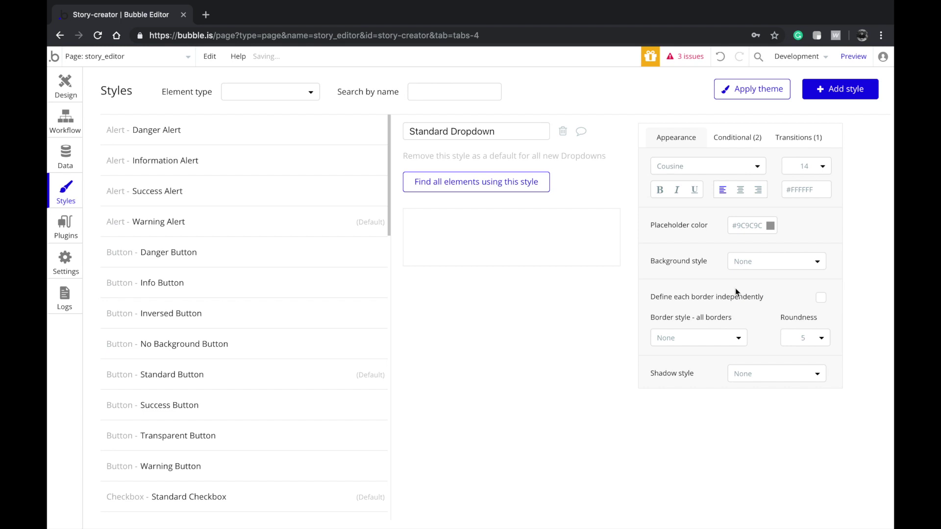
click(819, 188)
click(779, 286)
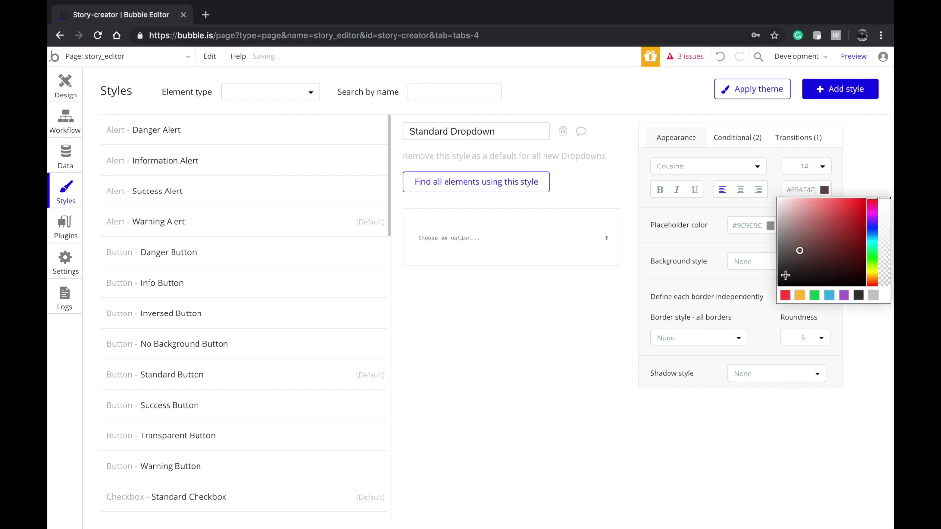
click(674, 265)
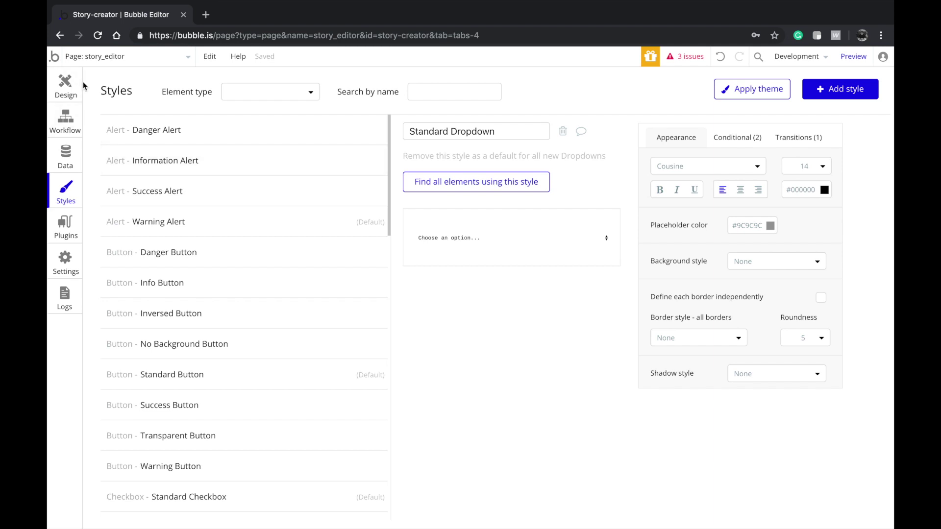
- Set the border style of the Standard Dropdown style to Solid on all borders and return to the page design
click(67, 90)
click(422, 269)
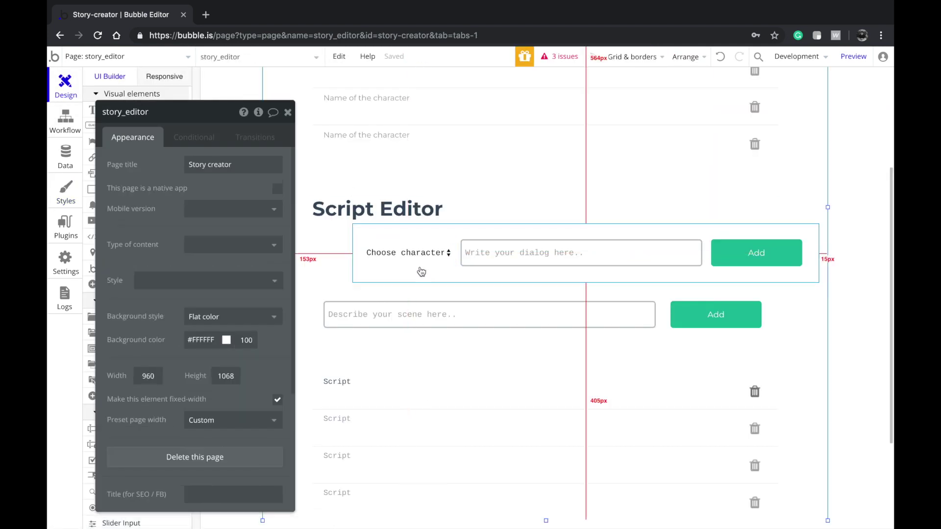
click(424, 263)
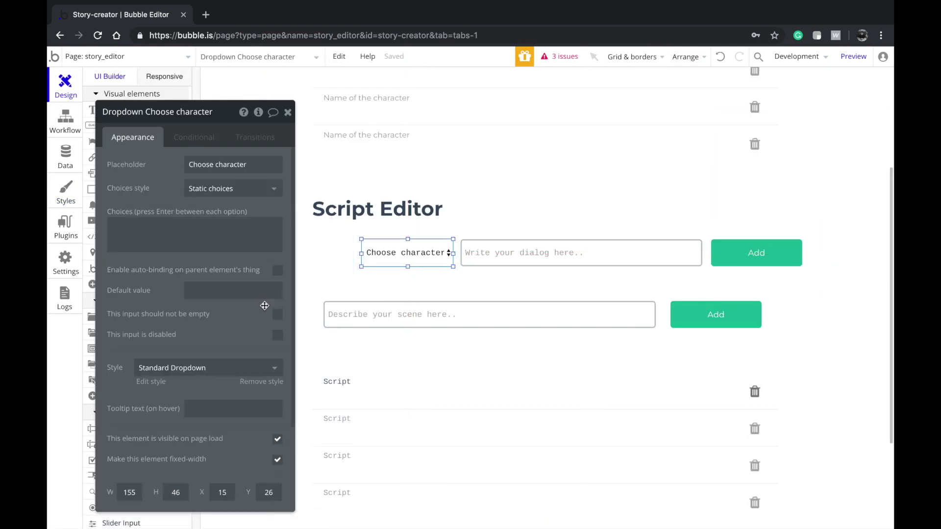
click(481, 272)
click(383, 257)
click(150, 382)
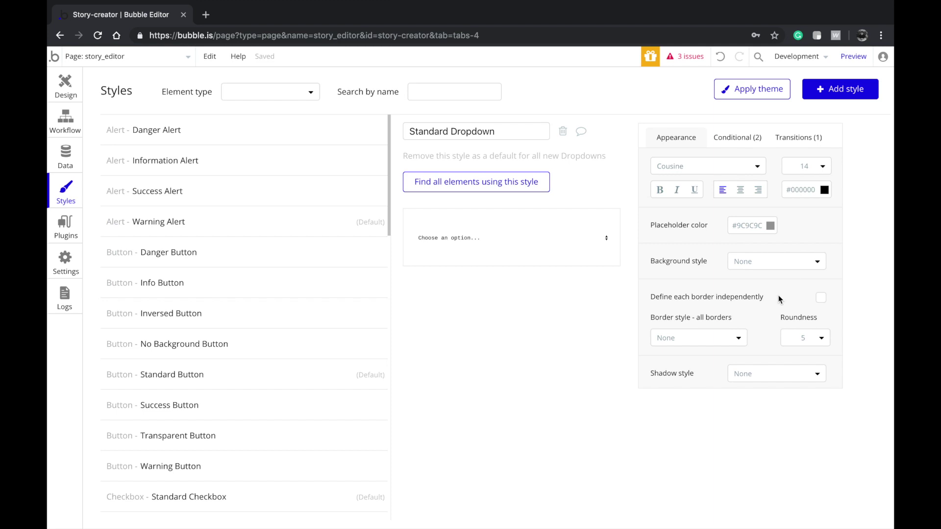
click(730, 342)
click(712, 376)
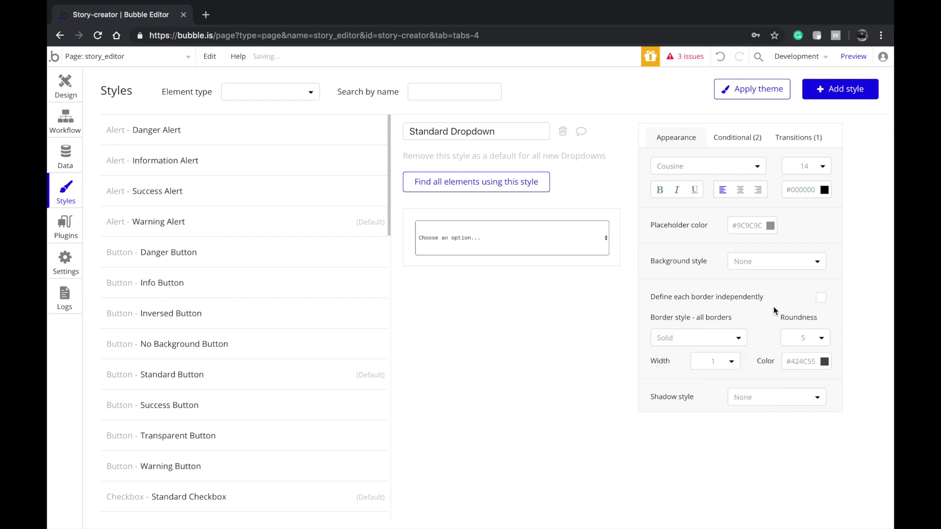
click(799, 362)
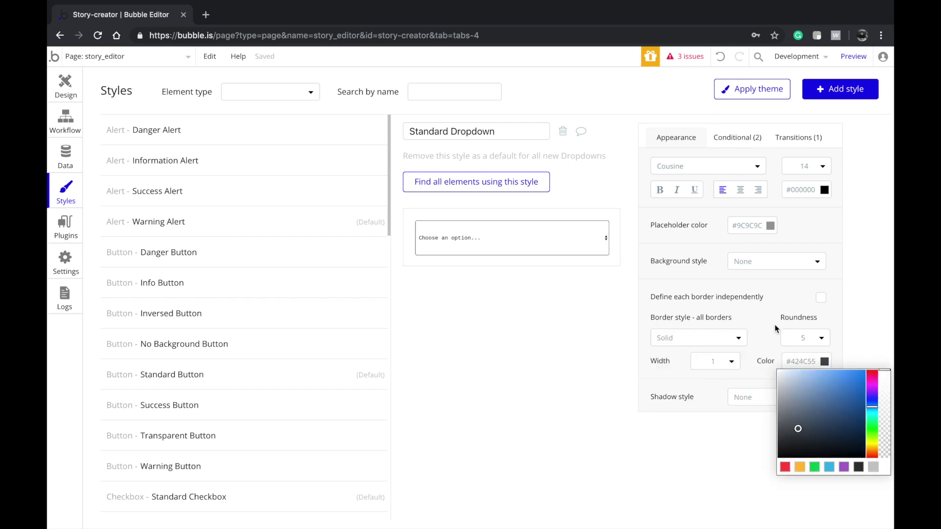
click(775, 329)
click(65, 84)
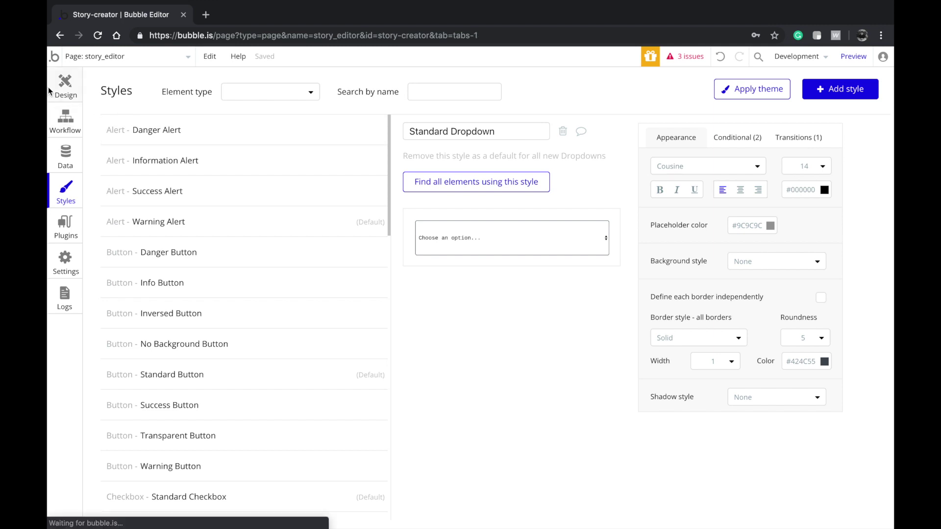
click(484, 273)
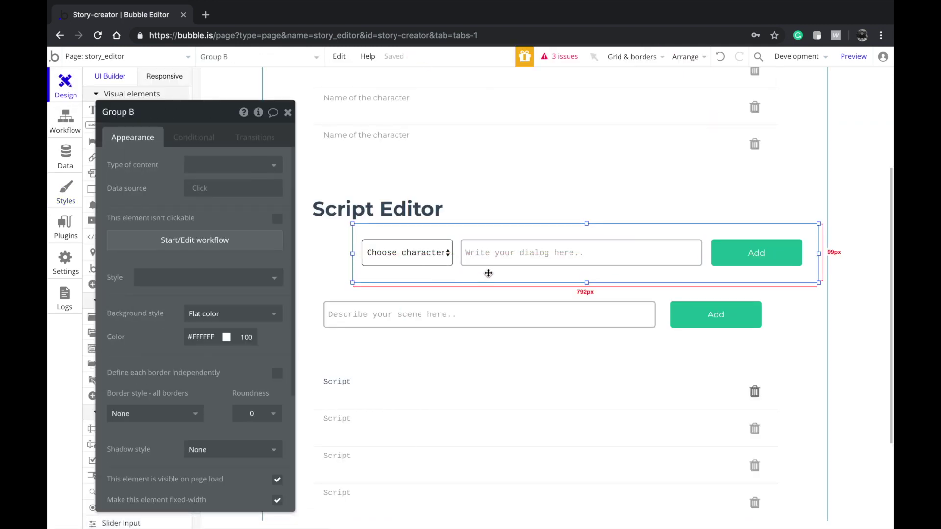
click(639, 275)
drag(641, 275, 578, 226)
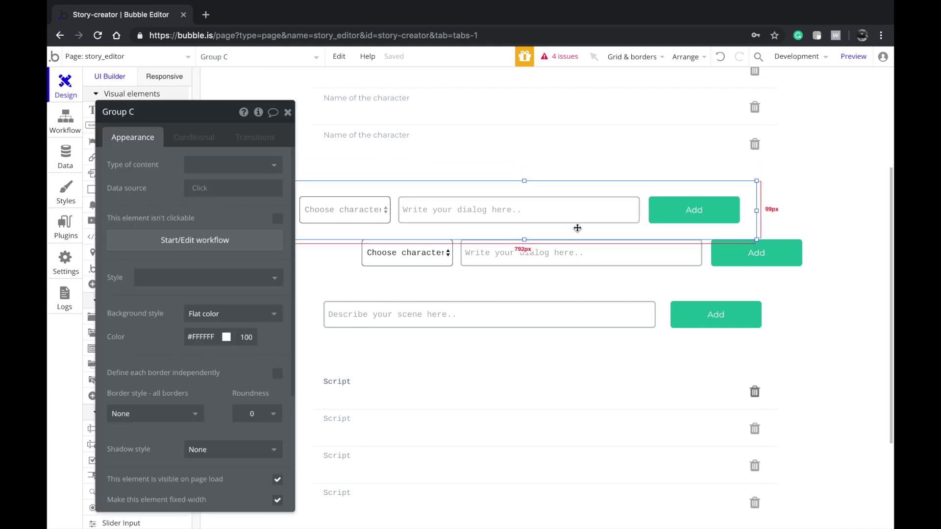
key(Delete)
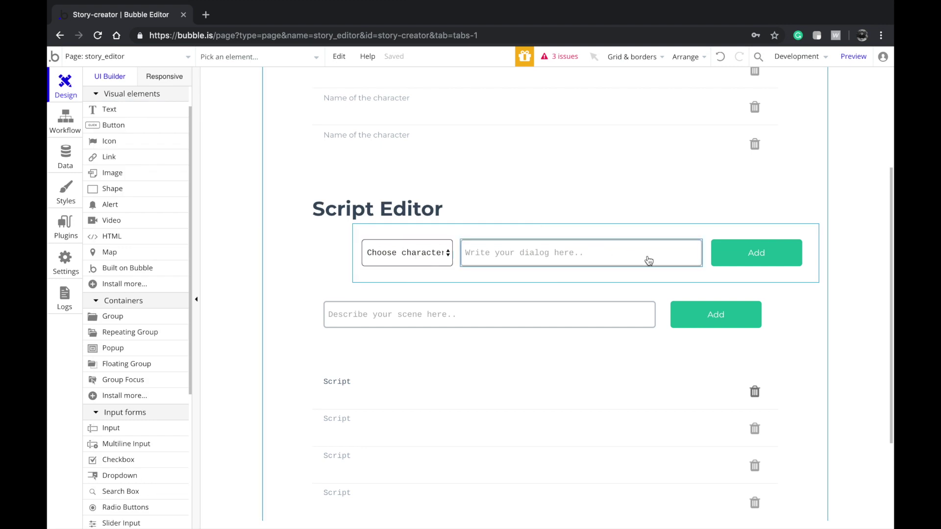
- Switch to Notes and delete the "X said Y:" line from the Dialog list
key(super+Tab)
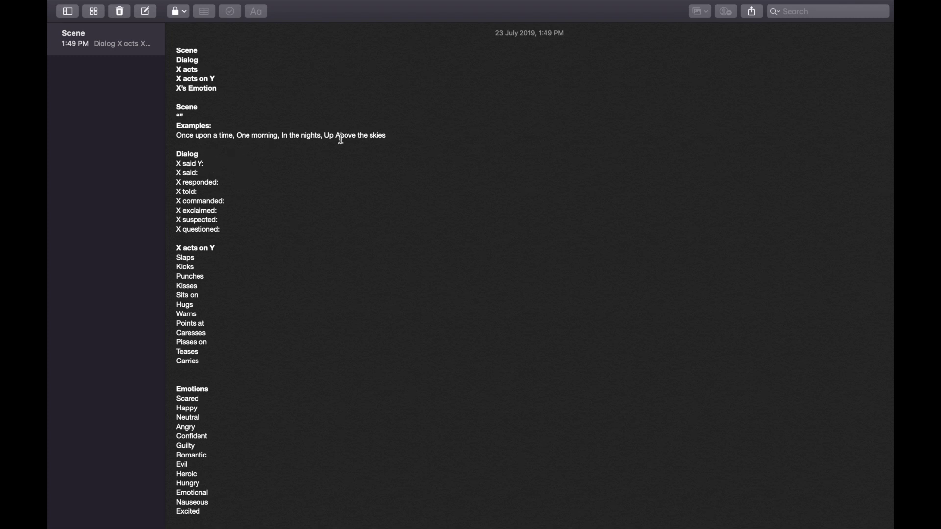
key(BackSpace)
key(BackSpace)
key(shift+Up)
key(shift+Right)
key(BackSpace)
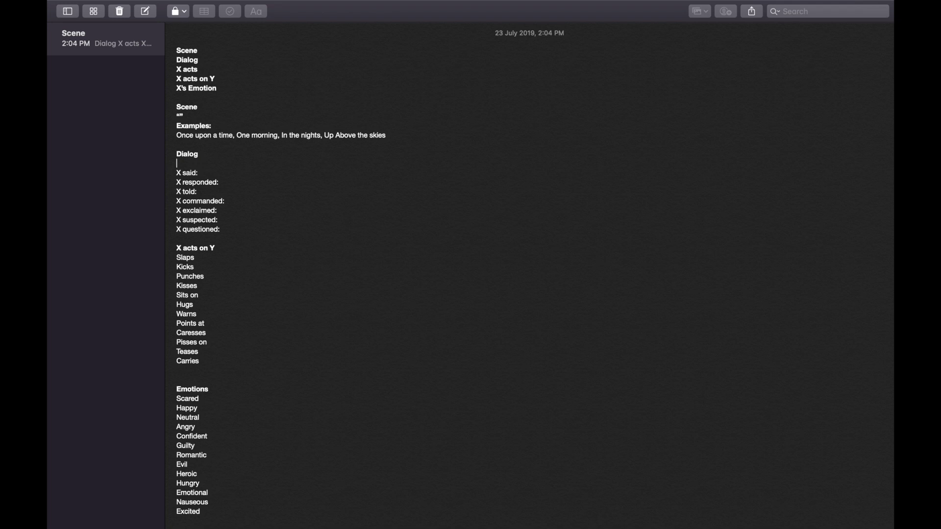
key(BackSpace)
drag(191, 167, 238, 216)
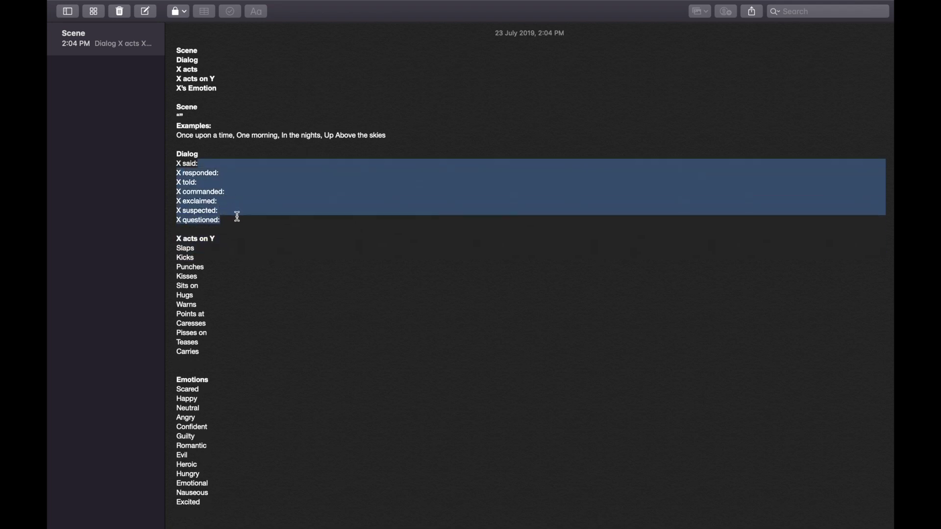
click(238, 216)
- Back in Bubble, paste a copy of the dialog group above the original and delete the copy's dialog input
key(ctrl+Right)
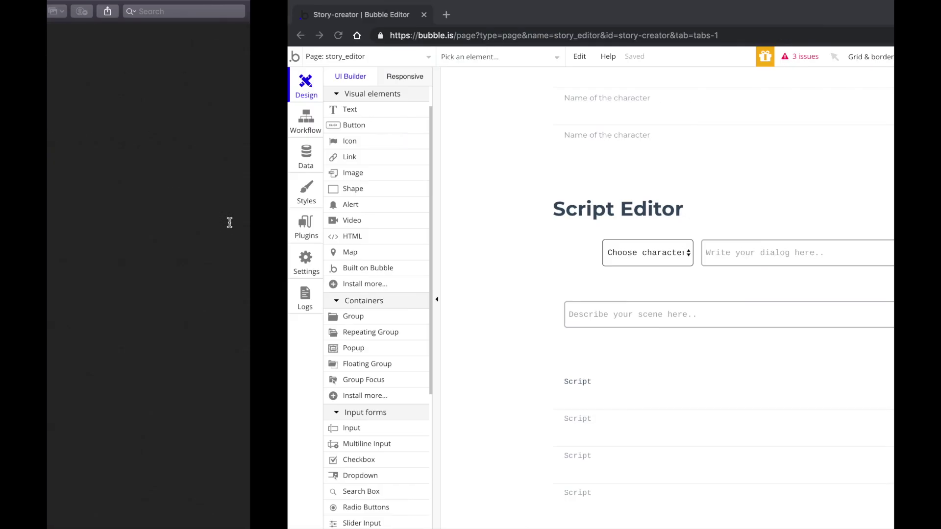
double_click(460, 276)
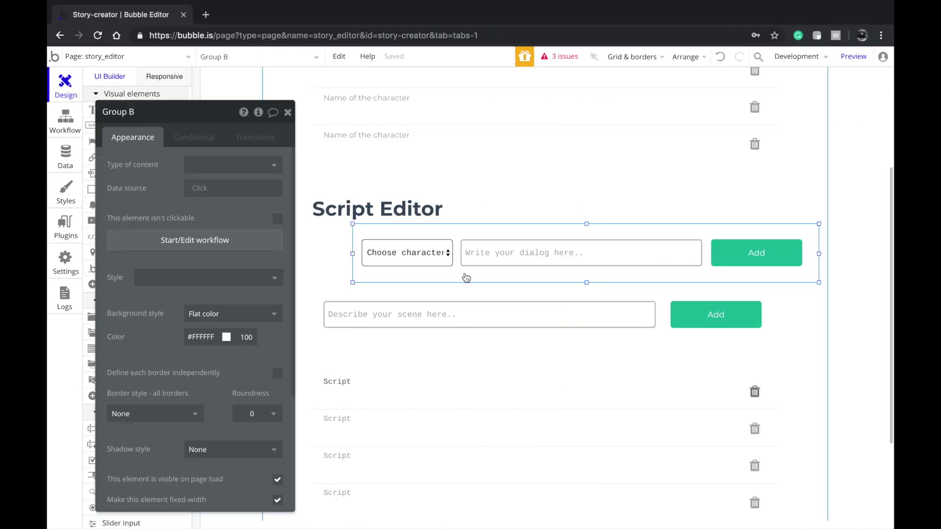
key(ctrl+v)
drag(466, 278, 420, 216)
double_click(420, 216)
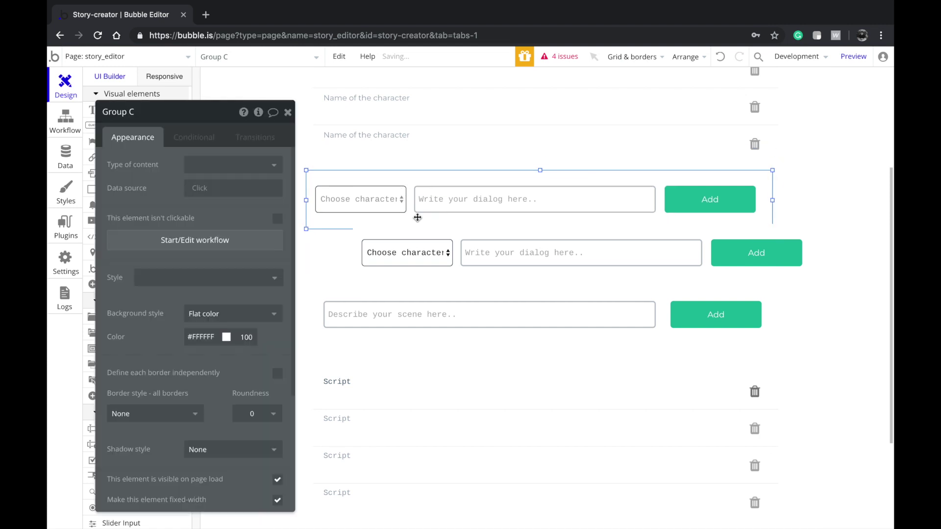
click(438, 199)
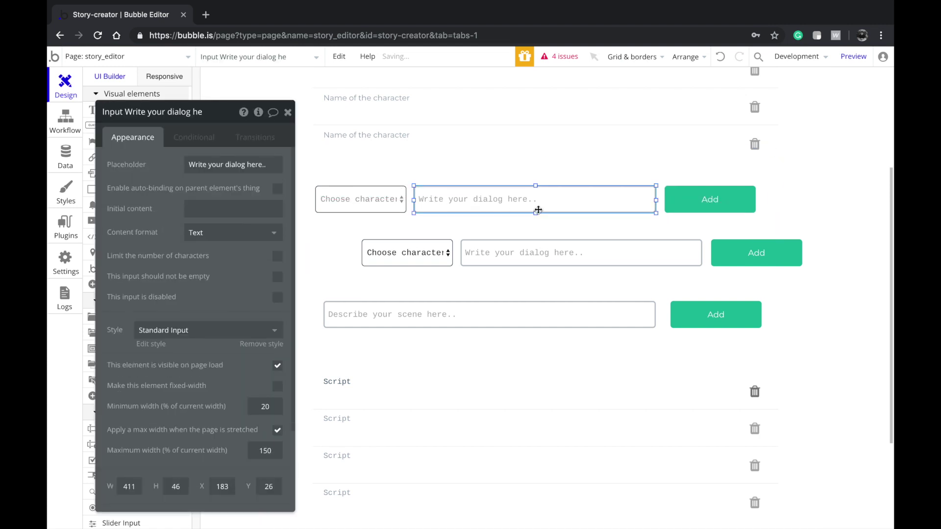
key(Delete)
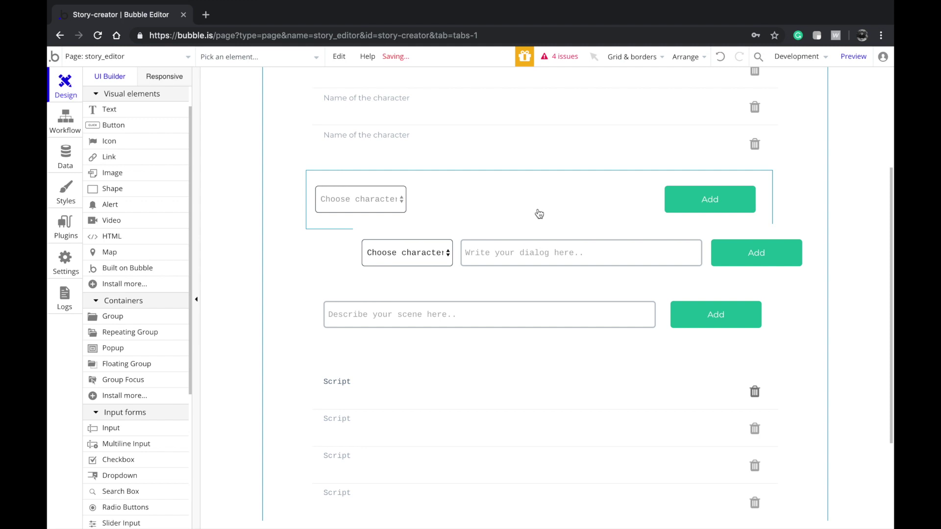
- Add two more copies of the character dropdown to the new group, making the middle one 219 wide with placeholder Choose Action
double_click(378, 197)
drag(380, 202, 554, 200)
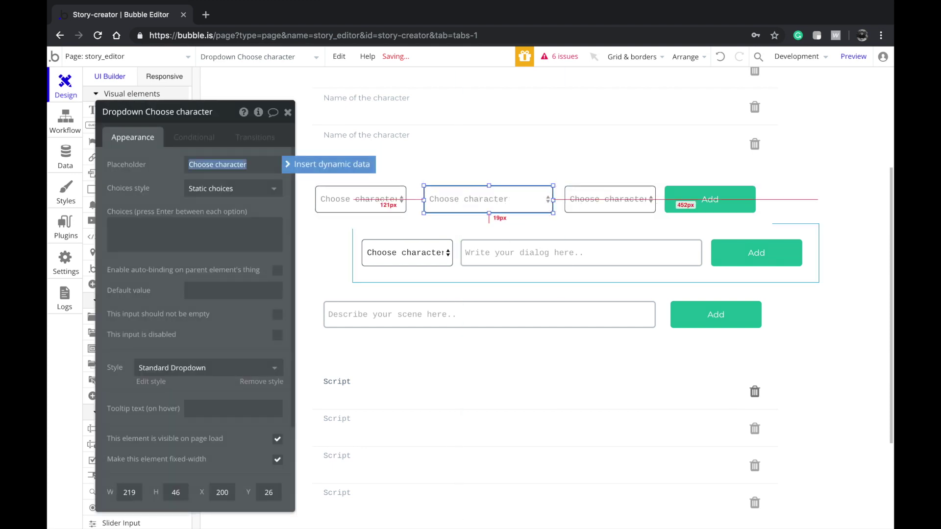
text(Ch)
click(465, 197)
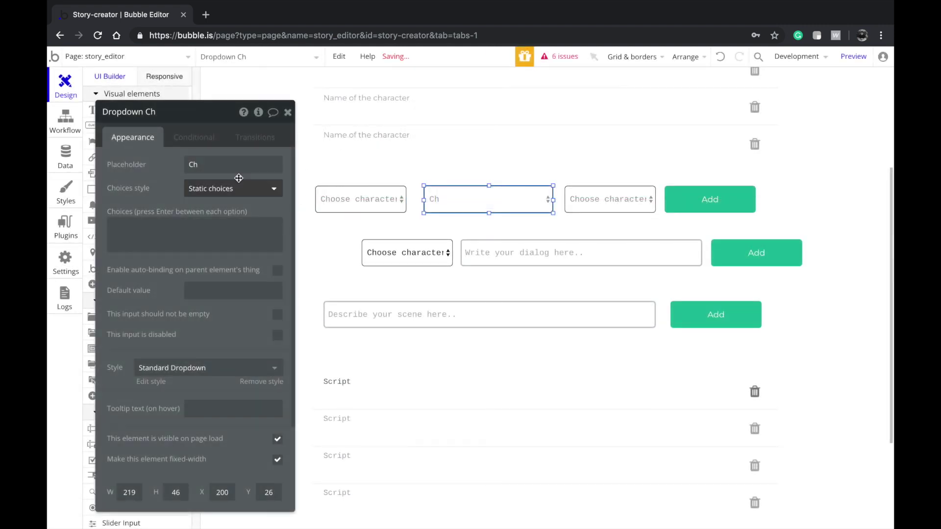
click(194, 164)
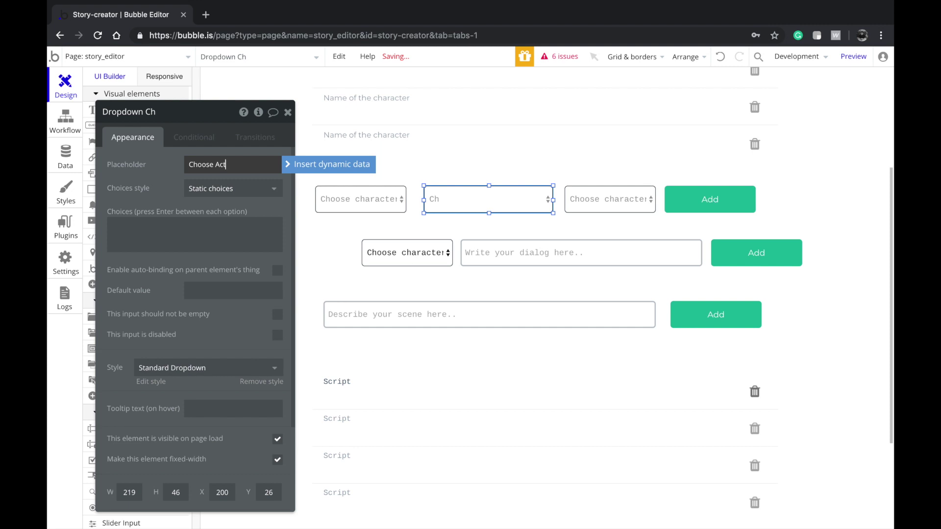
text(oose Action)
- Copy the "X acts on Y" list, Slaps through Carries, from Notes into the Choose Action dropdown's static choices
click(147, 227)
key(super+Tab)
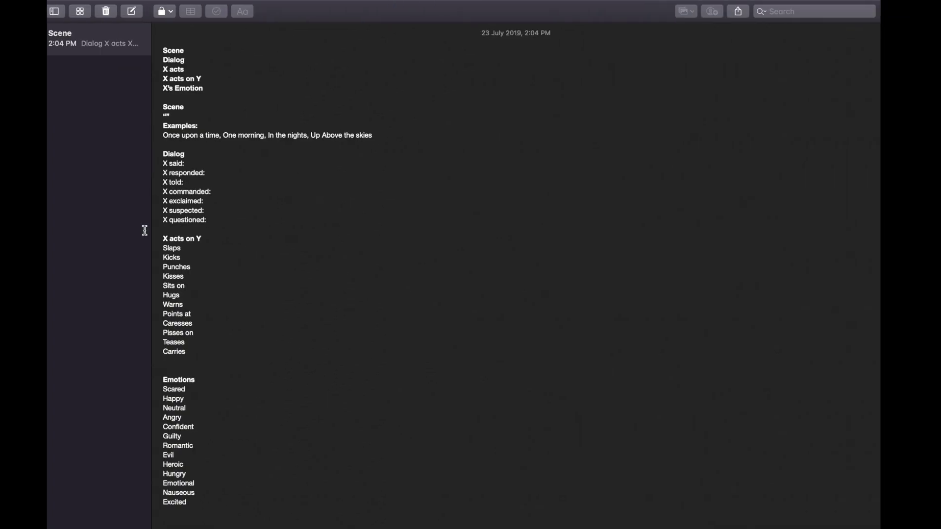
drag(219, 351, 182, 252)
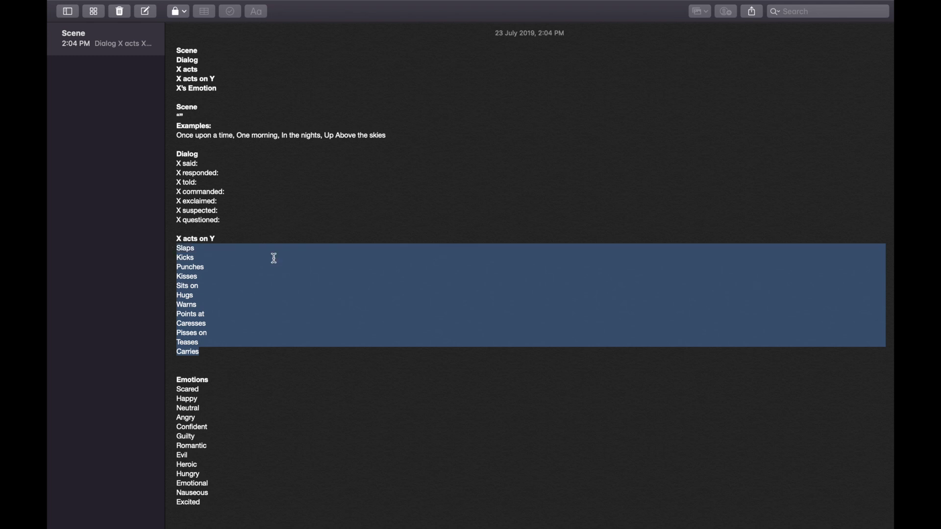
key(super+Tab)
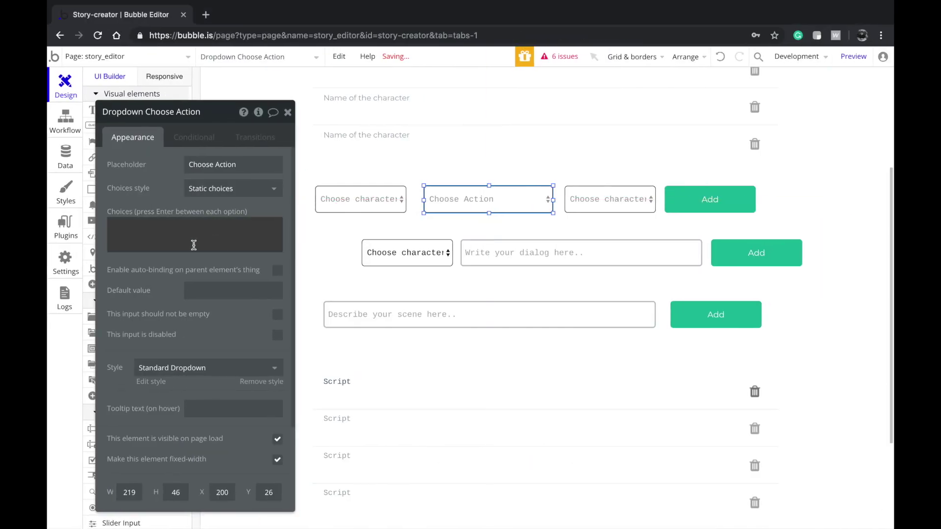
click(475, 201)
key(ctrl+v)
click(193, 243)
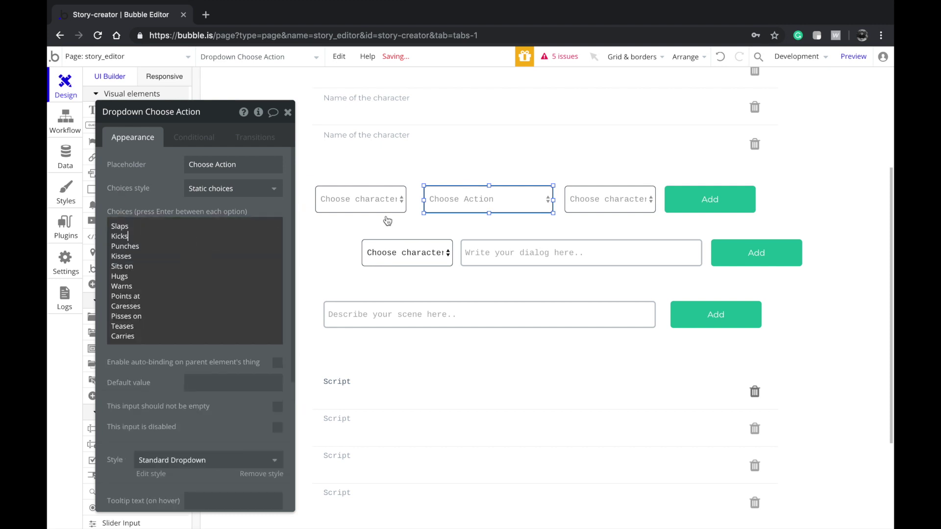
key(ctrl+a)
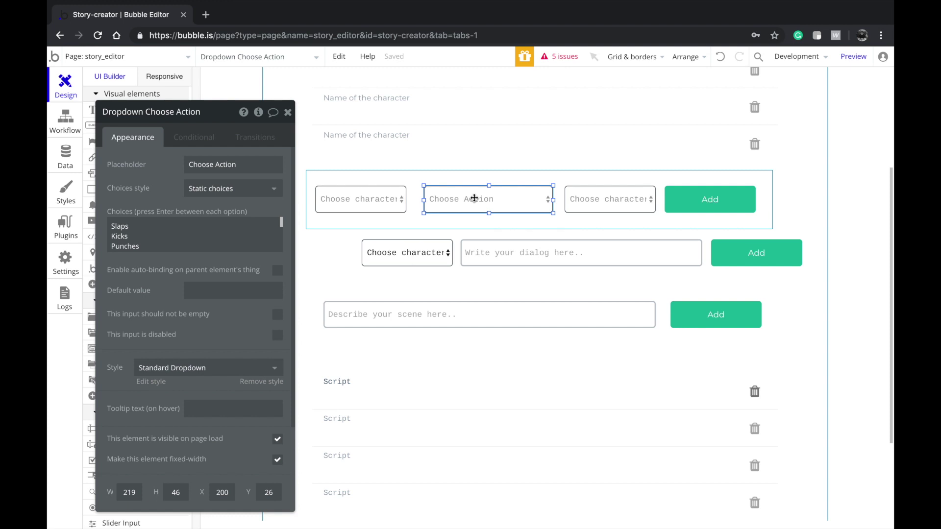
- Extend the Choose Action dropdown toward the first character dropdown to a width of 224, with X at 195
click(614, 199)
click(341, 202)
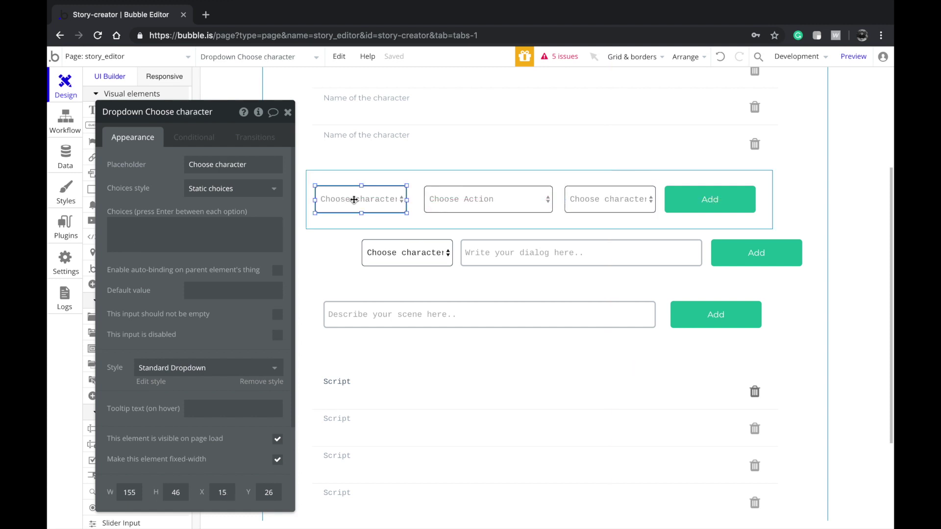
click(539, 200)
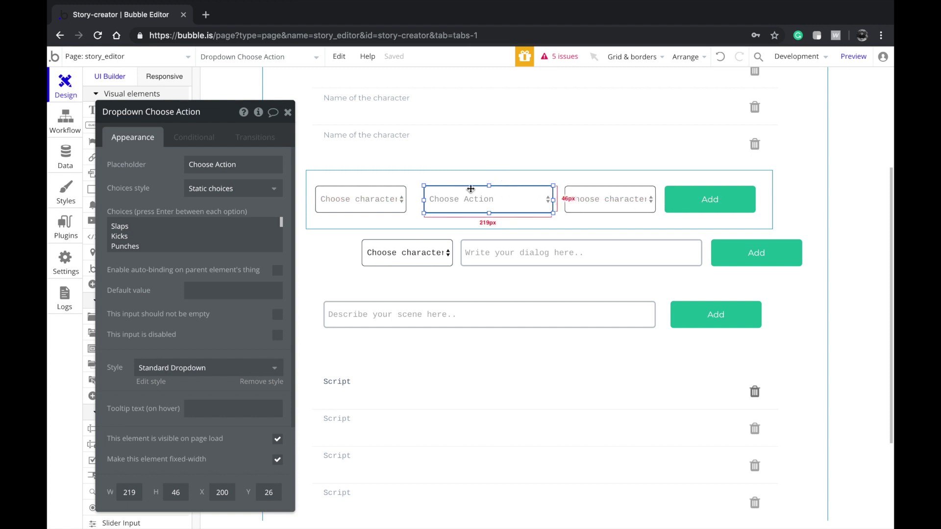
drag(427, 201, 421, 201)
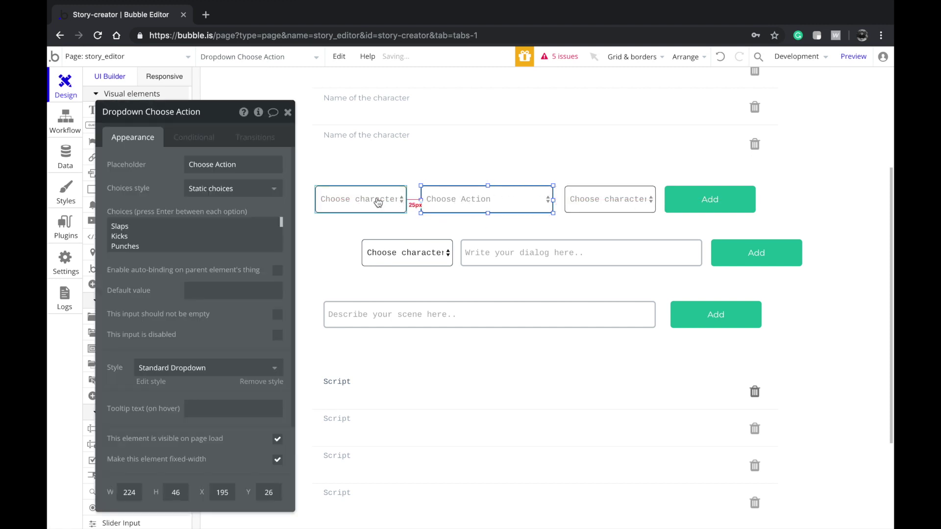
click(505, 255)
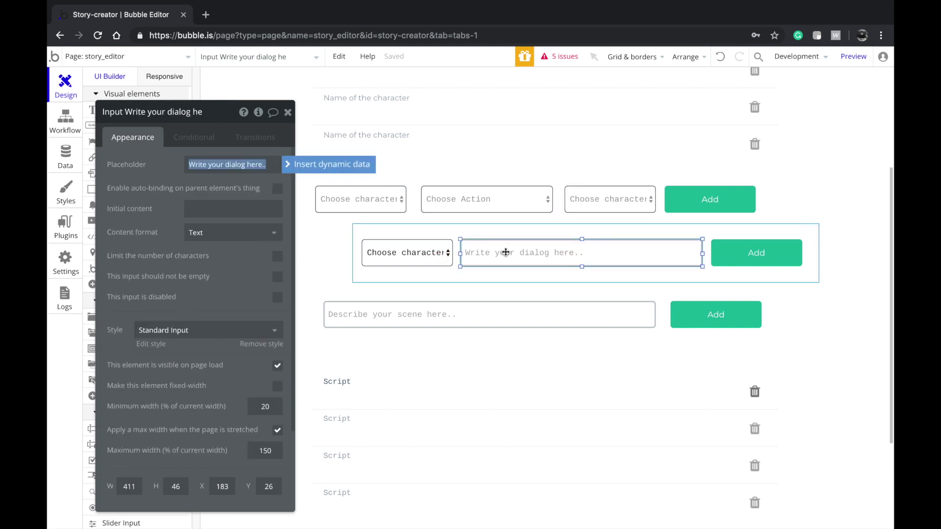
- Duplicate the action group, place the copy below it over the dialog row, and delete the copy's second character dropdown
click(313, 215)
key(ctrl+d)
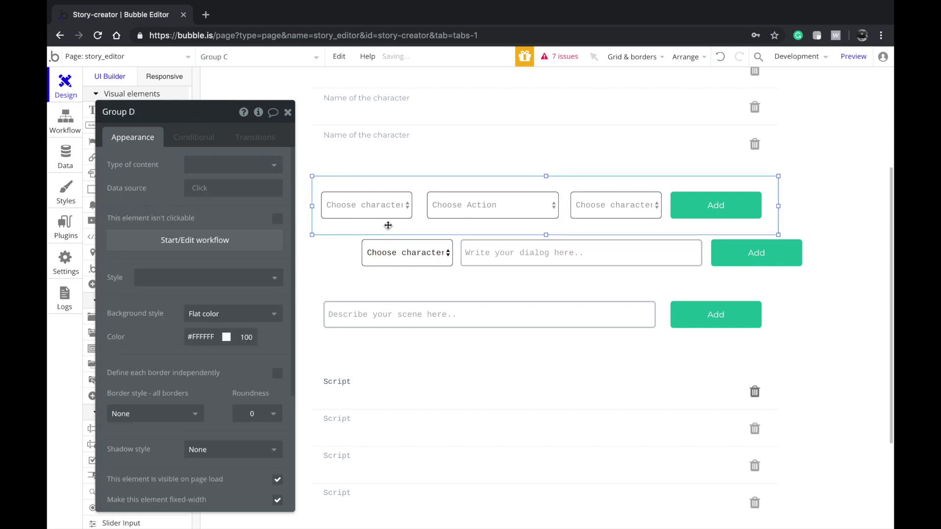
drag(384, 216, 360, 277)
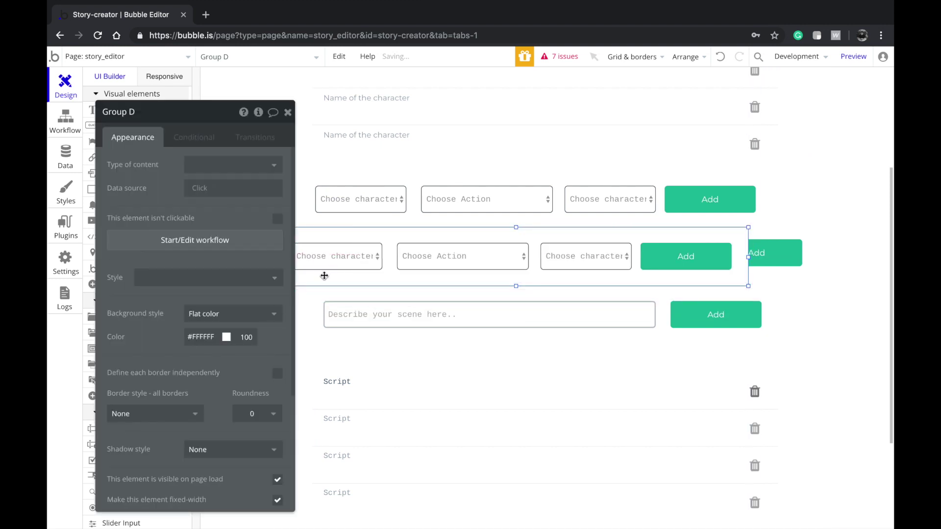
click(441, 264)
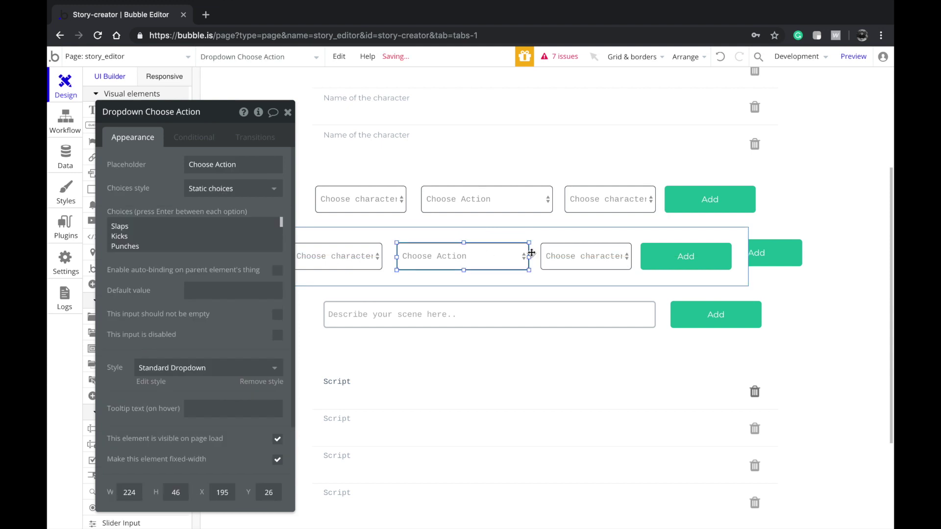
click(561, 259)
key(Delete)
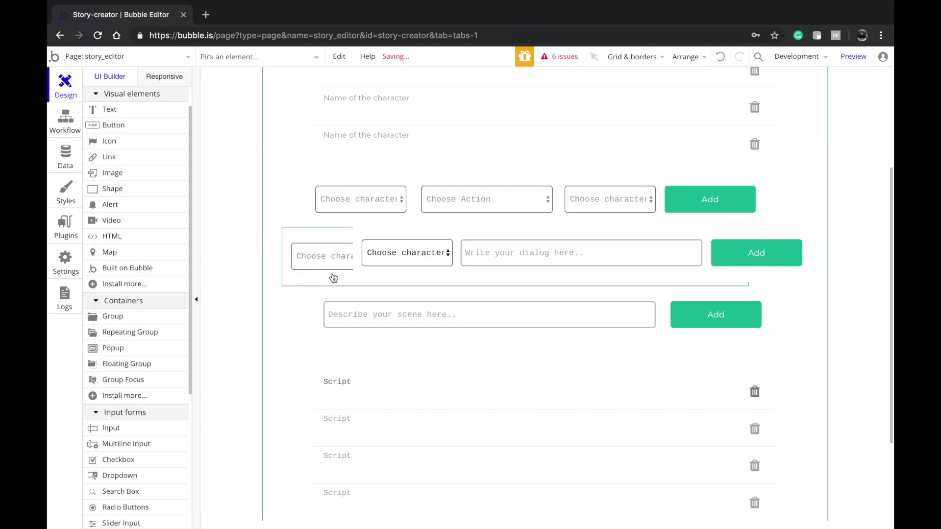
- Widen the copied group's Choose Action dropdown to 394 and change its placeholder to Choose Emotion
double_click(406, 273)
click(525, 259)
drag(529, 257, 630, 257)
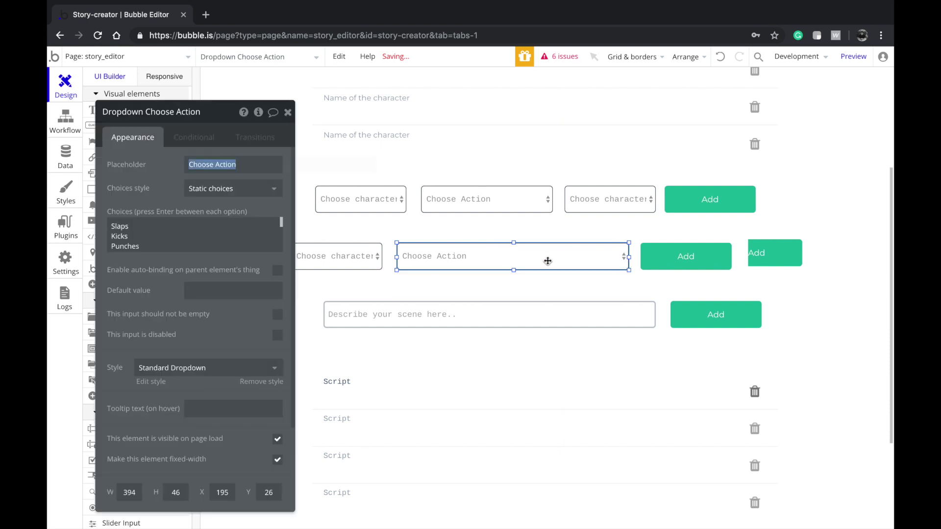
key(shift+Left)
key(BackSpace)
text(Emo)
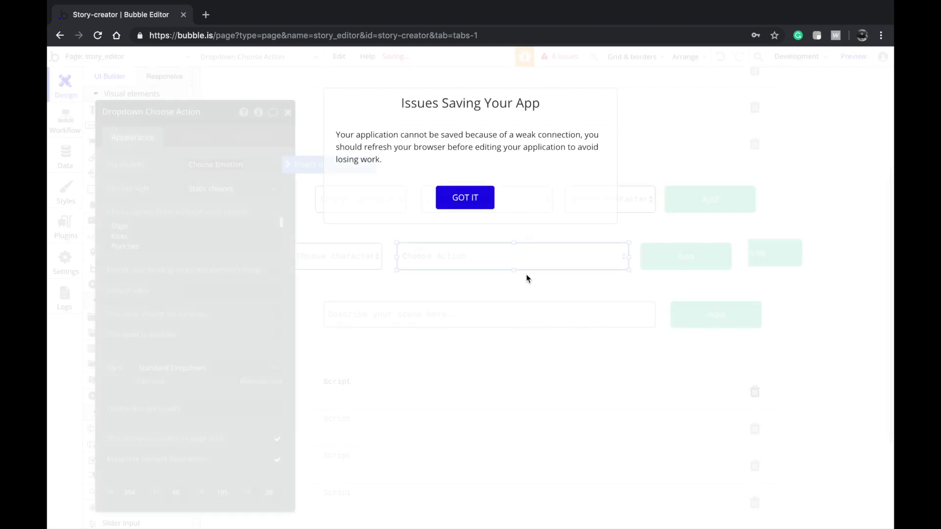
- Copy the Emotions list, Scared through Excited, from Notes into the Choose Emotion dropdown's static choices
click(473, 198)
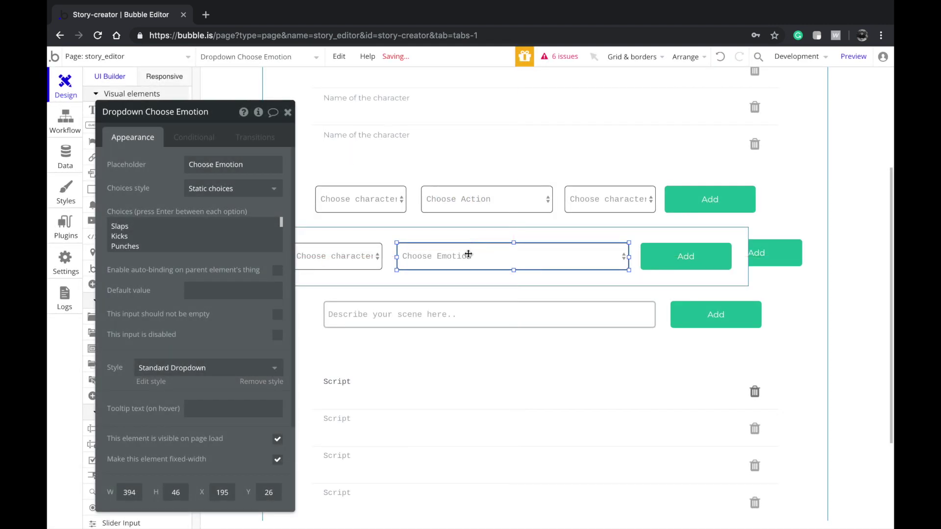
key(super+Tab)
click(240, 391)
drag(209, 503, 170, 393)
key(super+Tab)
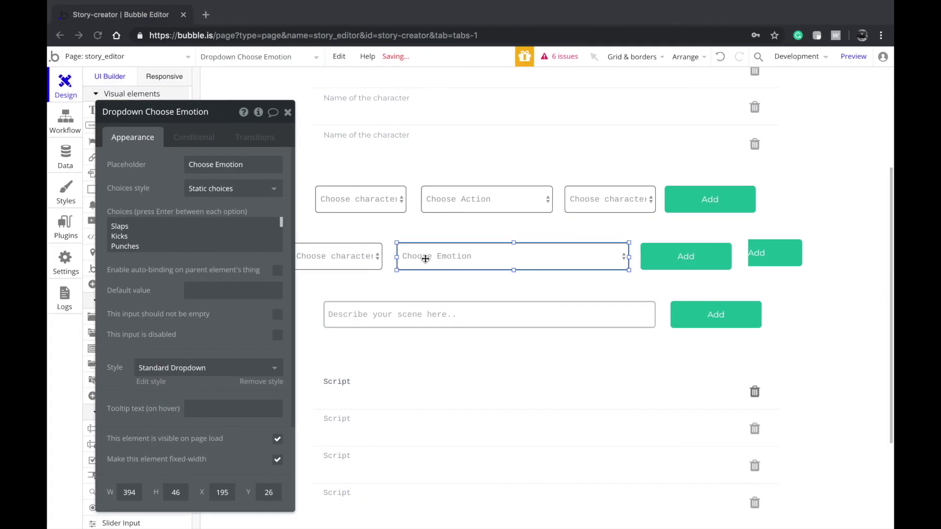
click(144, 231)
key(ctrl+a)
key(ctrl+v)
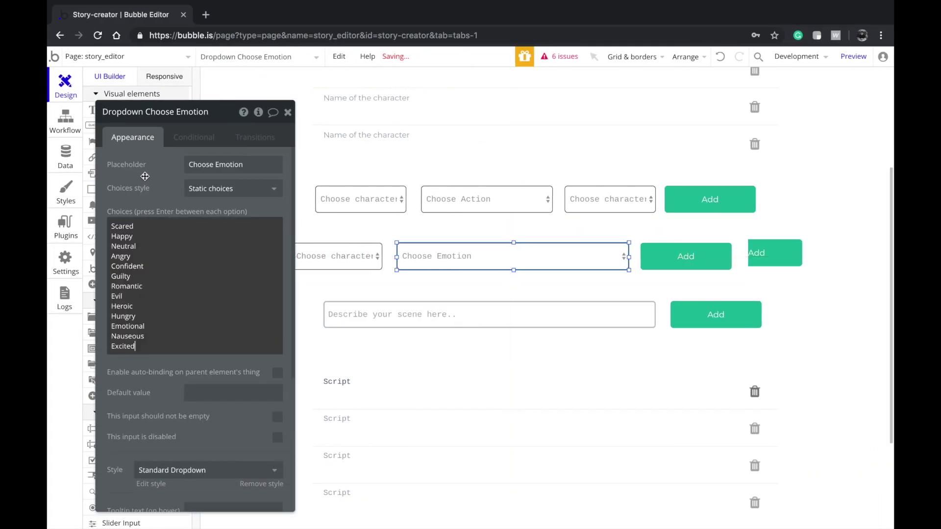
click(288, 113)
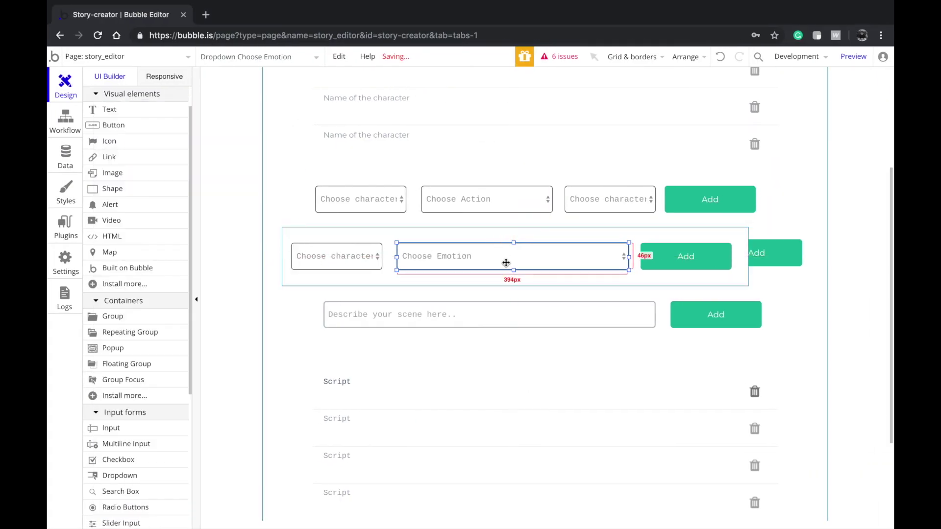
double_click(434, 266)
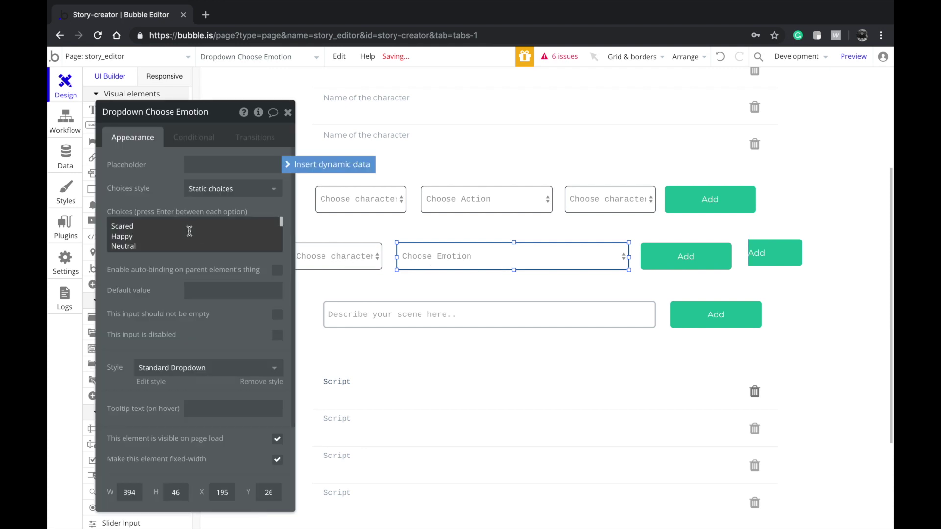
click(288, 112)
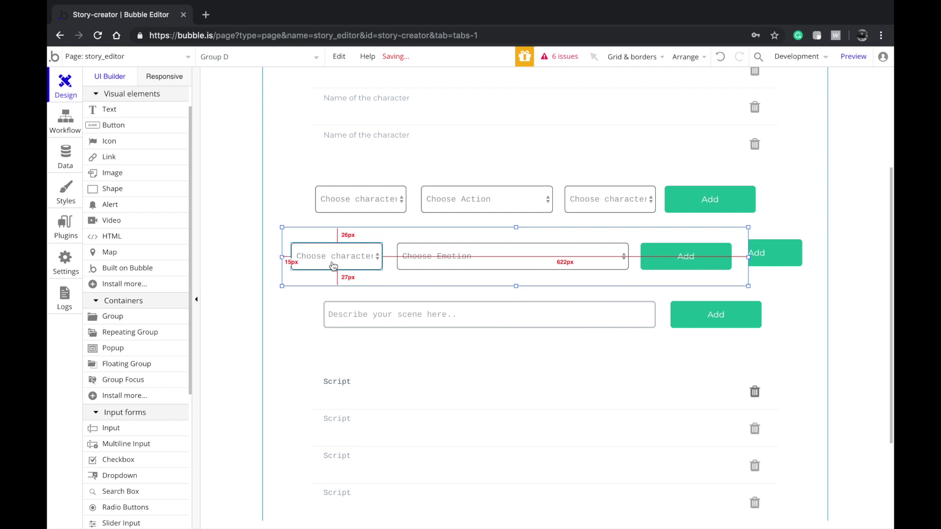
- Move the emotion group up over the action row and extend the dialog group downward across the scene row
drag(469, 259, 548, 189)
click(431, 255)
click(480, 259)
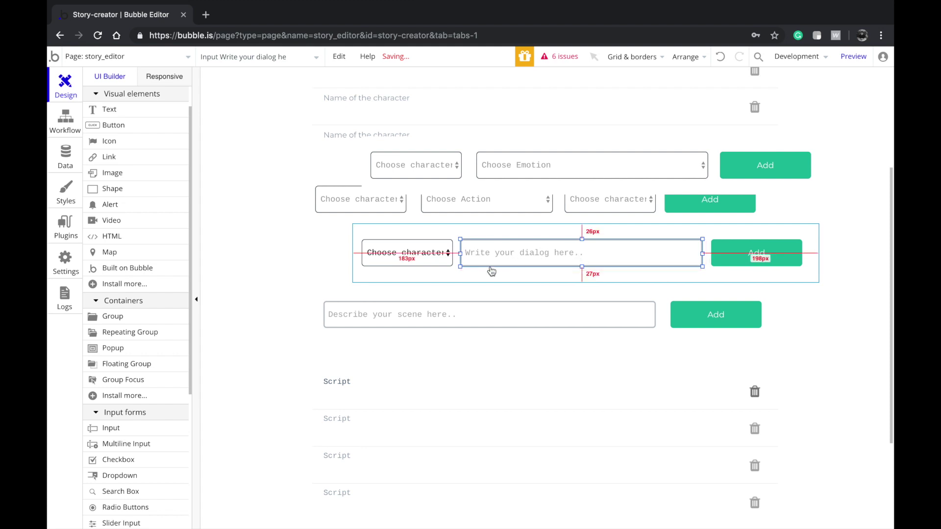
click(469, 274)
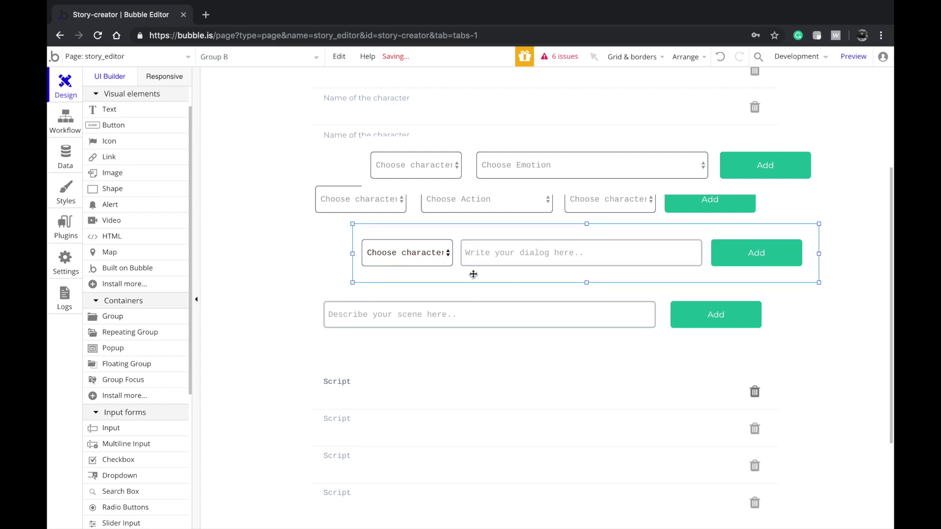
drag(587, 283, 585, 350)
- Copy the dialog input's placeholder text and delete that input from the dialog group
click(577, 260)
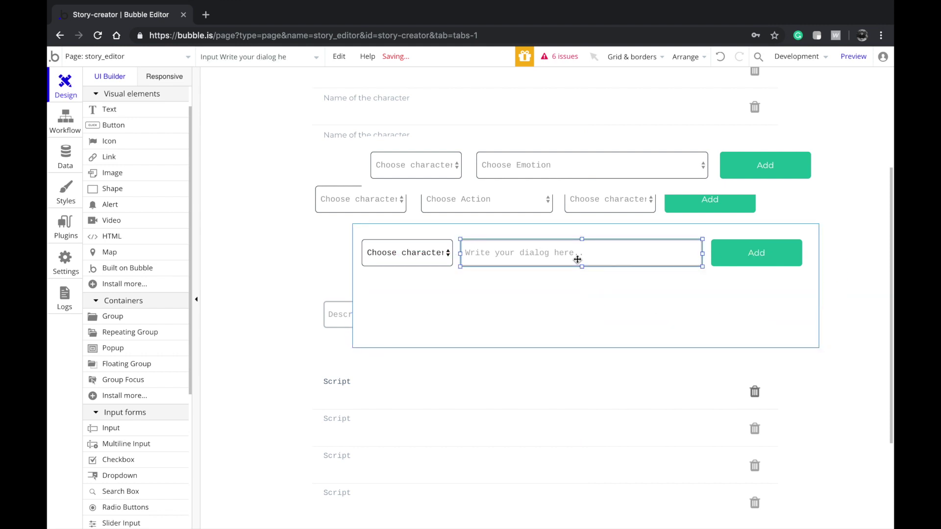
double_click(578, 259)
triple_click(230, 168)
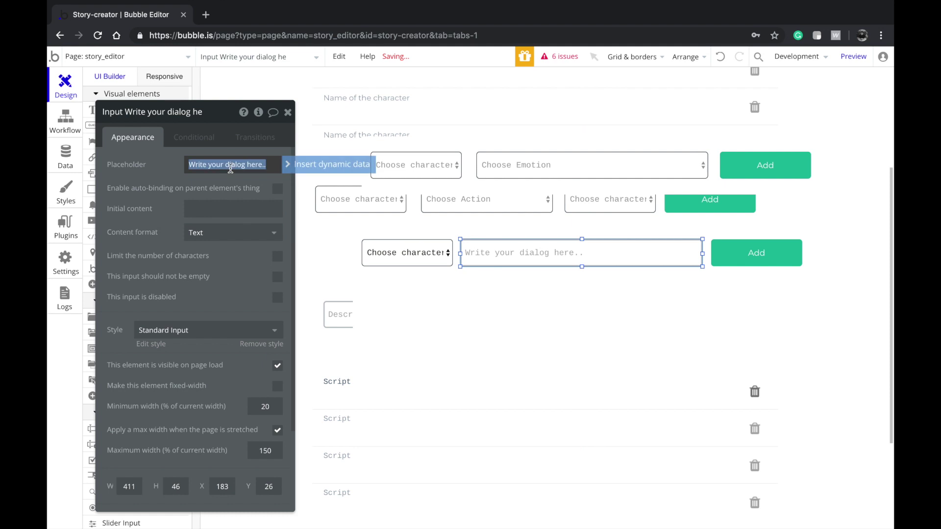
click(483, 257)
key(Delete)
- Duplicate the dialog group's Choose character dropdown beside it at X 191, with the placeholder Kind of dialog
double_click(452, 254)
drag(452, 255, 544, 256)
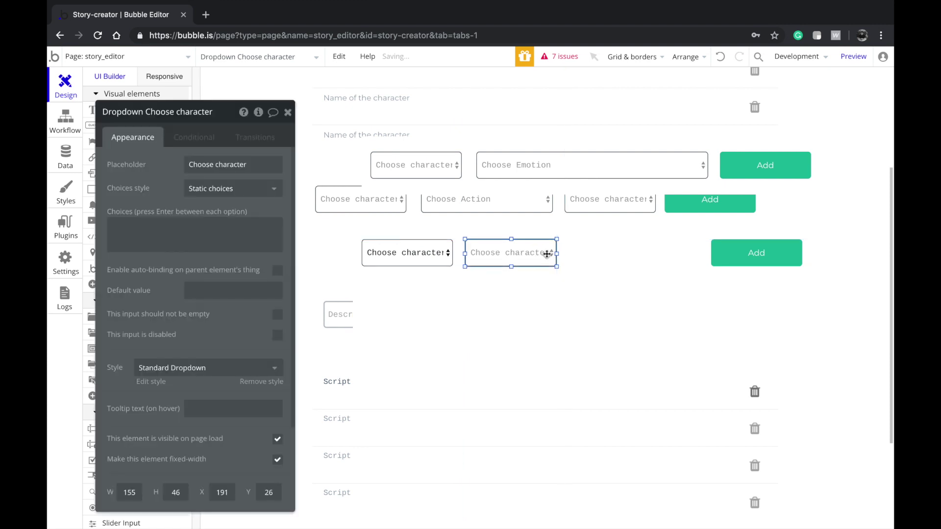
click(218, 163)
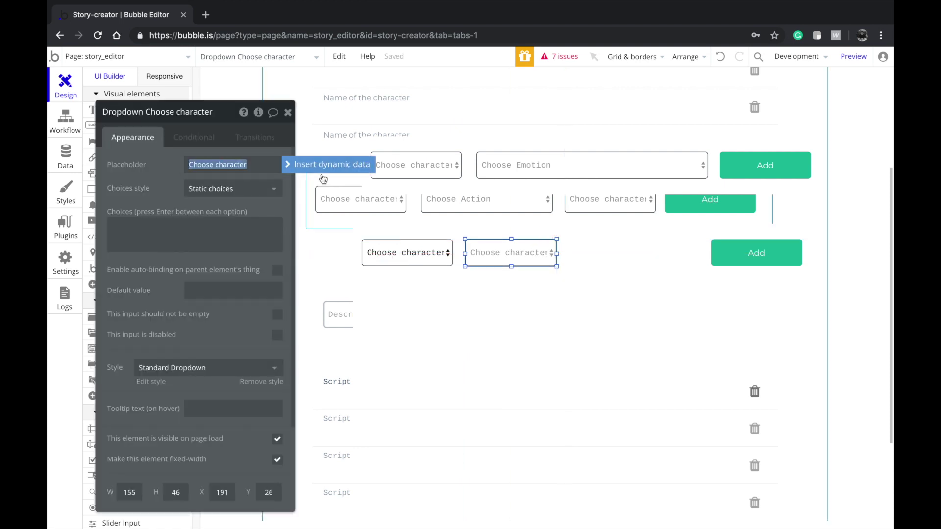
text(Kind of dialog)
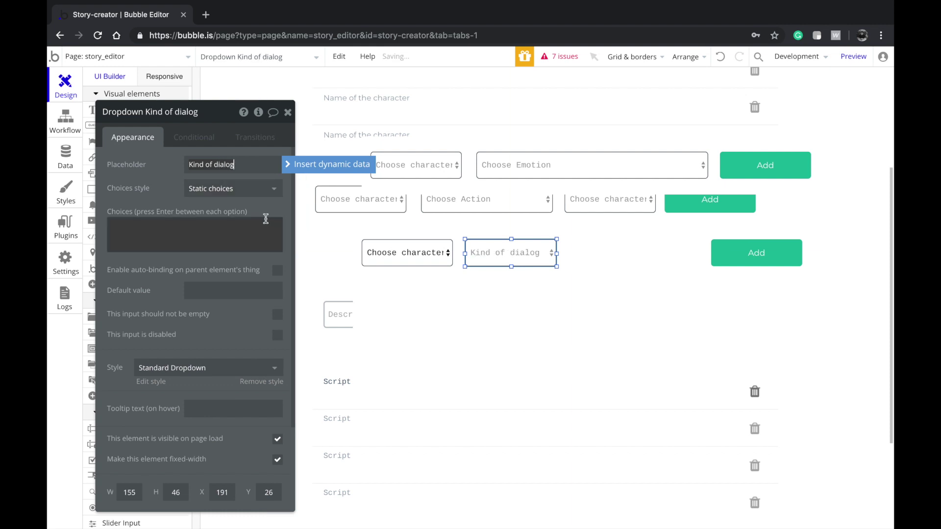
click(241, 242)
key(super+Tab)
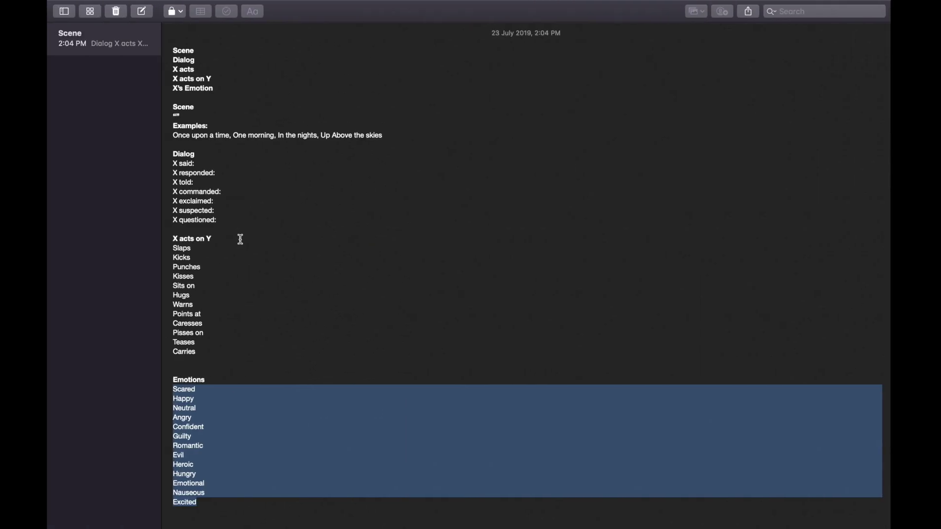
key(super+Tab)
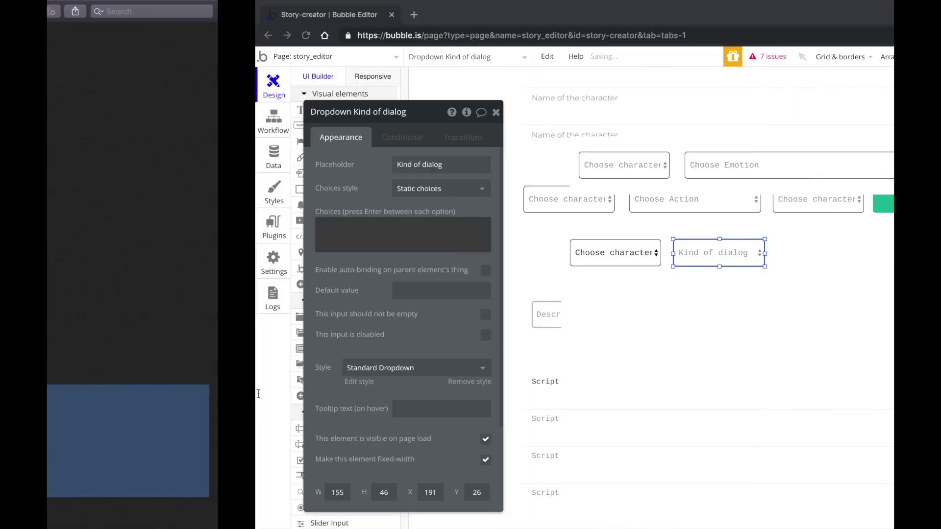
- Draw a 749 by 58 multiline input below the dialog group's dropdowns, with the placeholder "Write your dialog here.."
click(410, 285)
drag(177, 192, 265, 192)
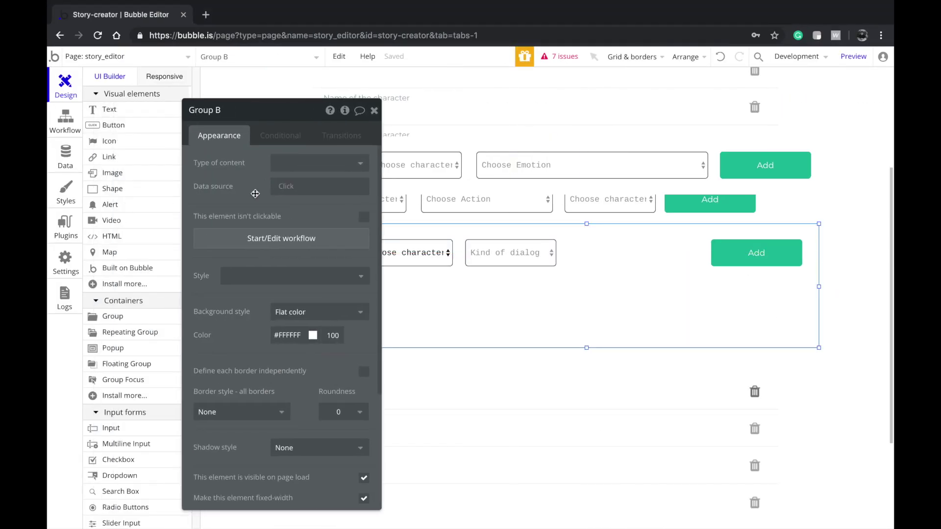
click(122, 444)
mouse_move(365, 273)
mouse_down()
mouse_move(429, 319)
mouse_move(391, 296)
mouse_move(802, 303)
mouse_up()
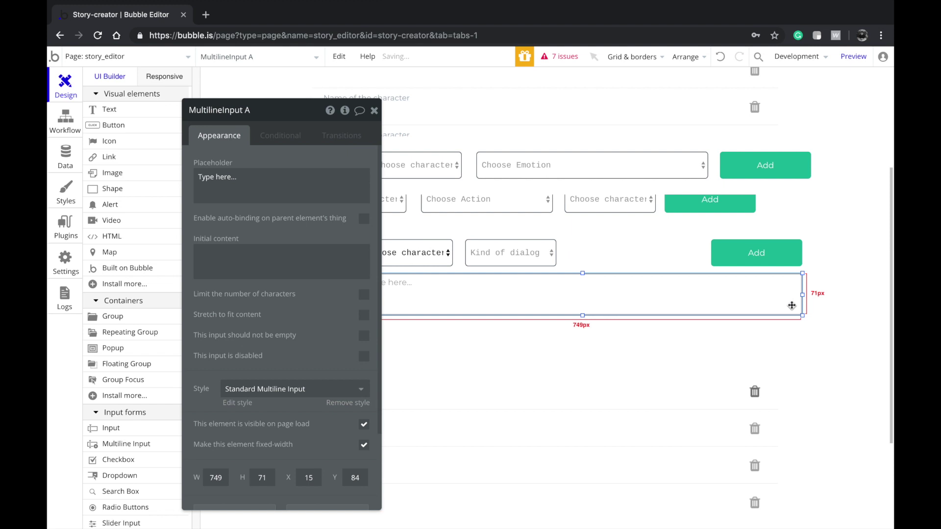
click(579, 335)
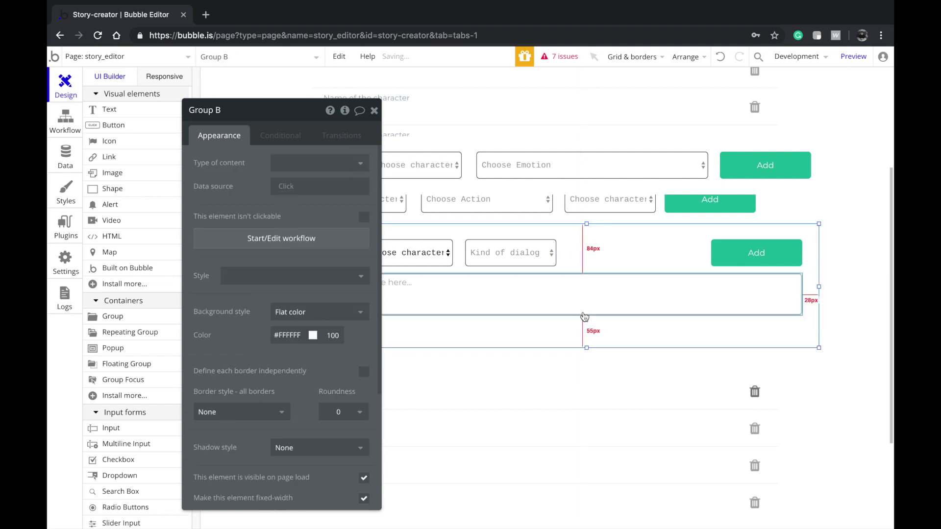
click(584, 314)
drag(584, 315, 583, 308)
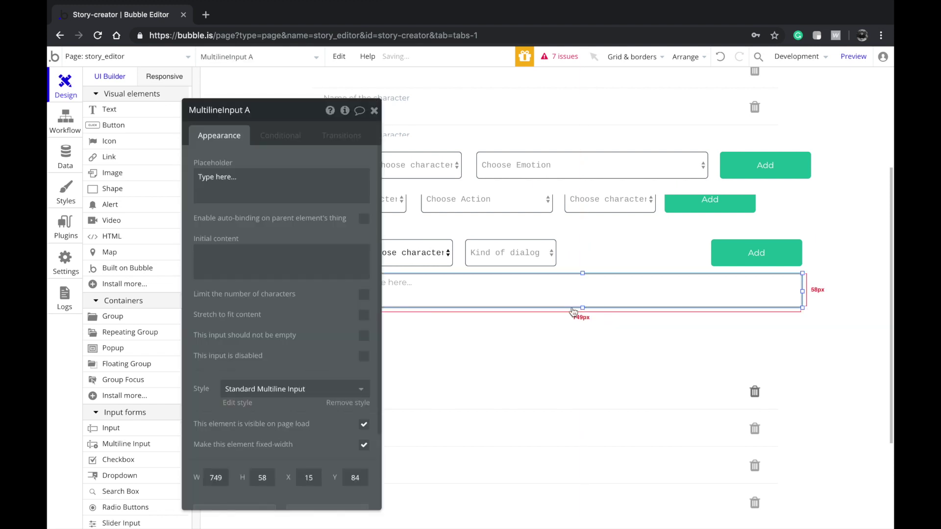
triple_click(284, 189)
text(Write your dialog here..)
- Set the multiline dialog input to not be empty and to stretch to fit content, and extend its height downward
click(280, 135)
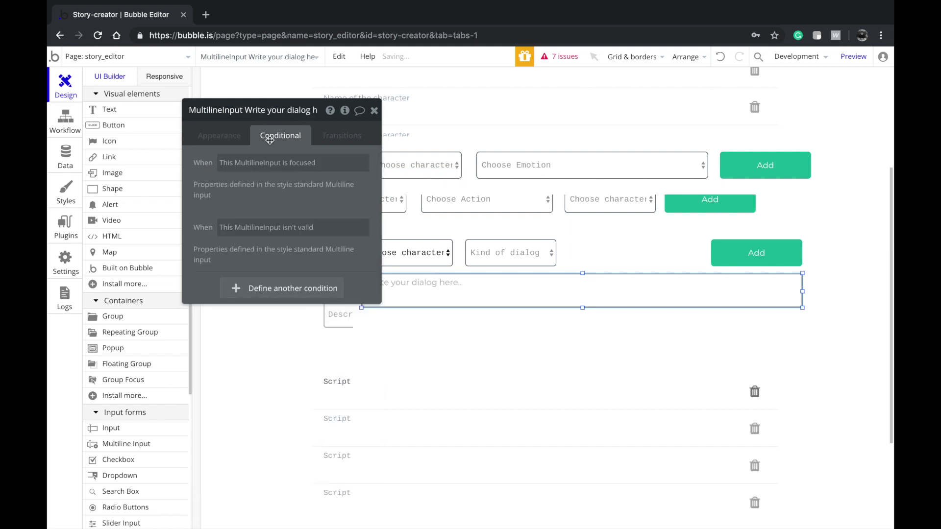
click(210, 135)
scroll(328, 273, down, 2)
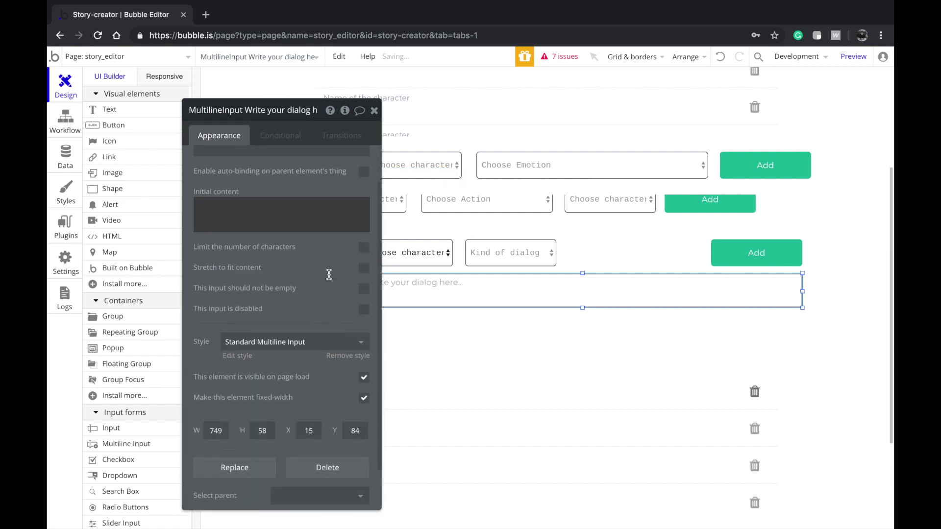
drag(301, 267, 223, 265)
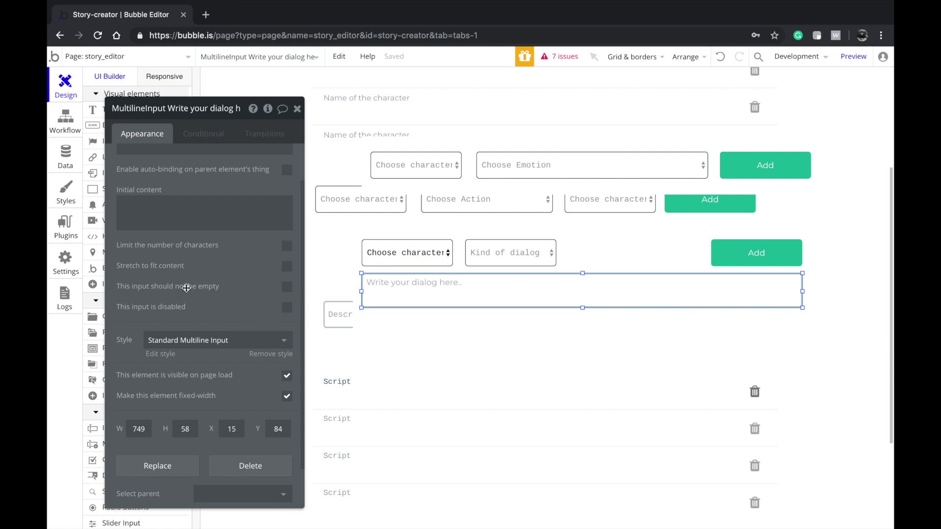
click(286, 287)
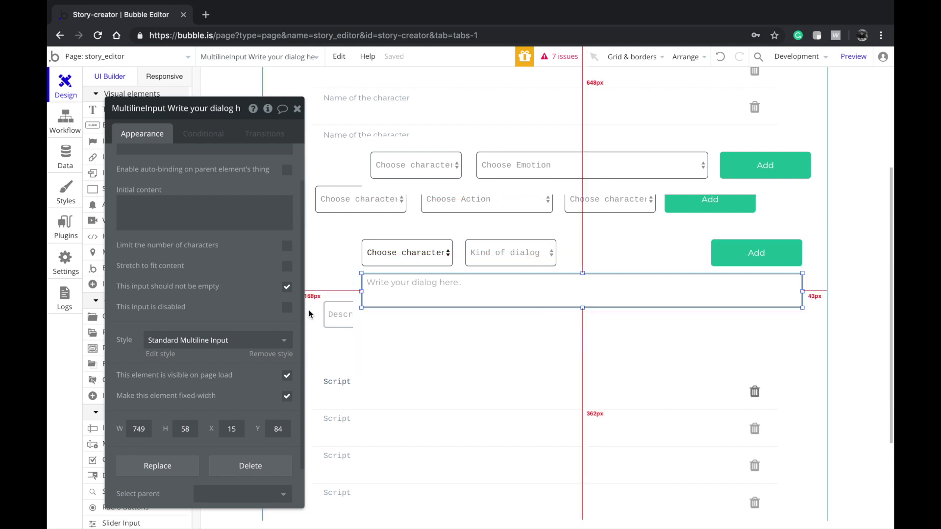
scroll(251, 328, down, 2)
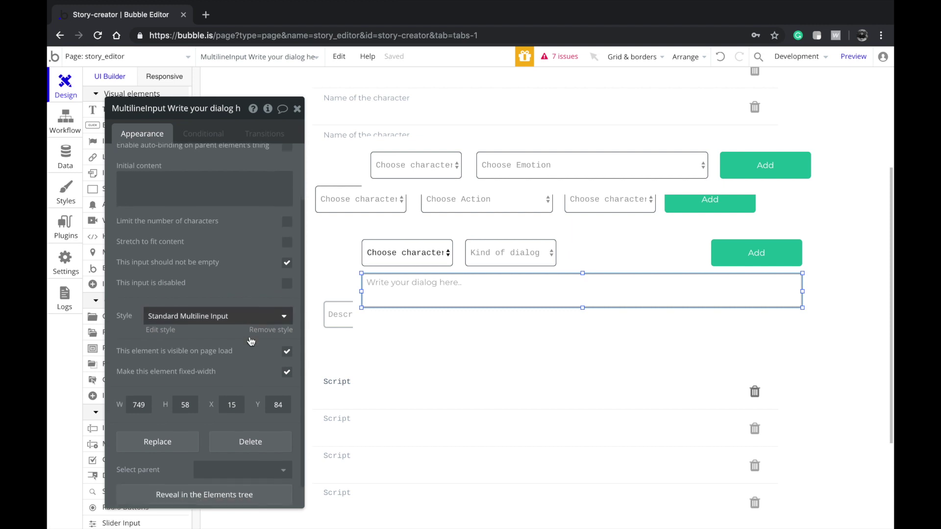
scroll(247, 314, up, 3)
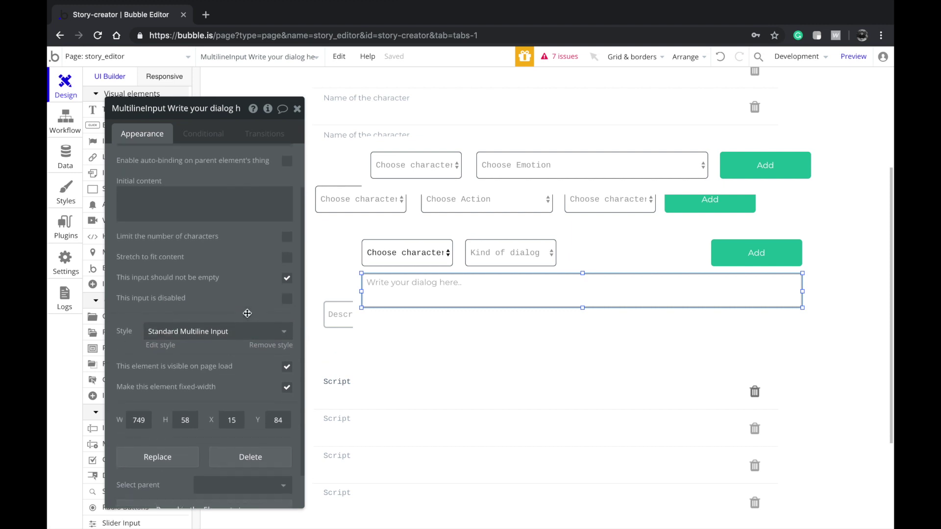
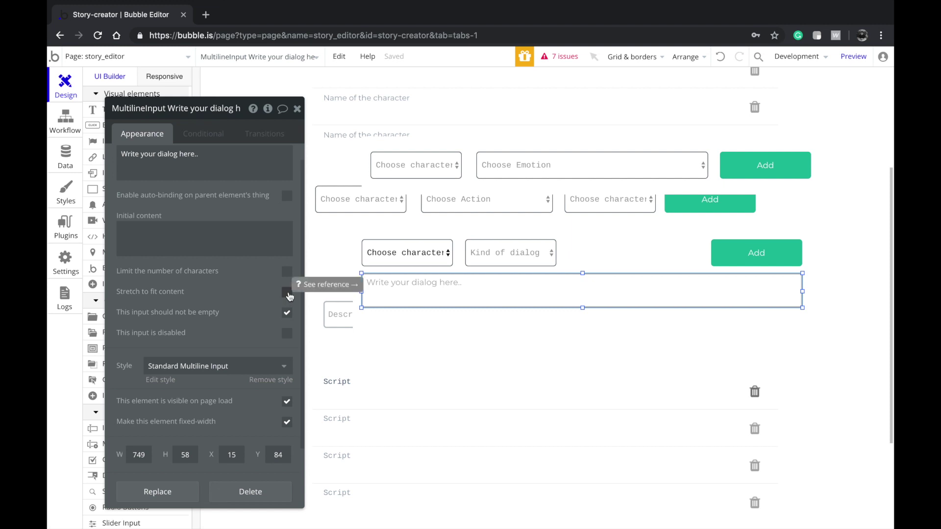
click(287, 293)
scroll(236, 252, up, 1)
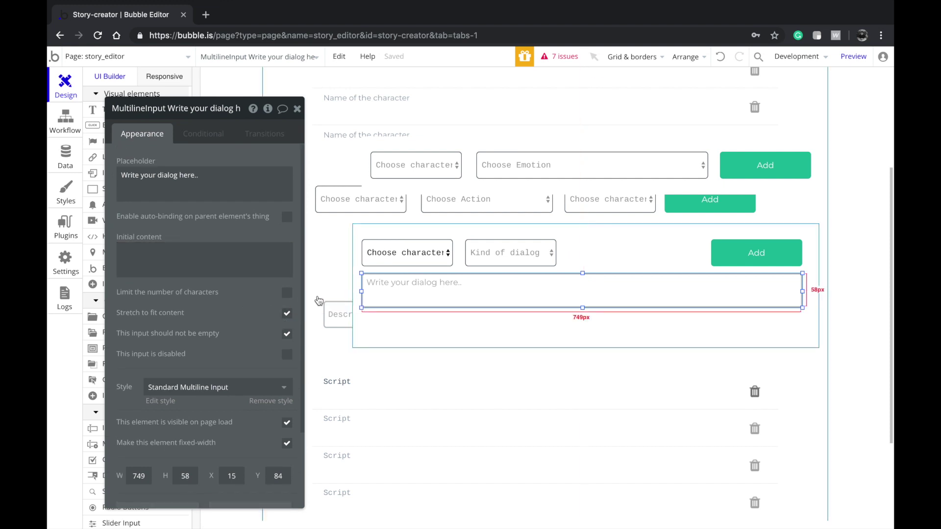
drag(583, 310, 583, 327)
click(621, 273)
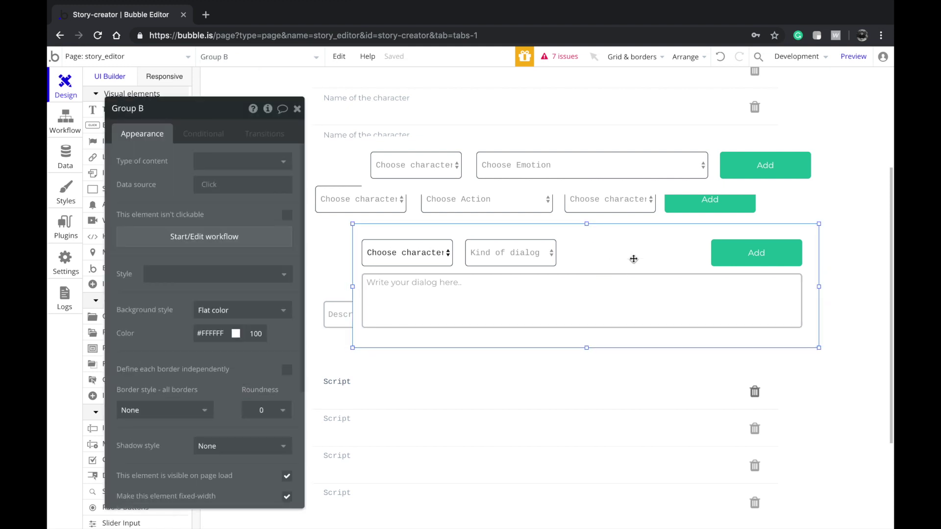
- Copy the Dialog list, said: through X questioned:, from Notes into the Kind of dialog dropdown's static choices
click(509, 252)
key(ctrl+Left)
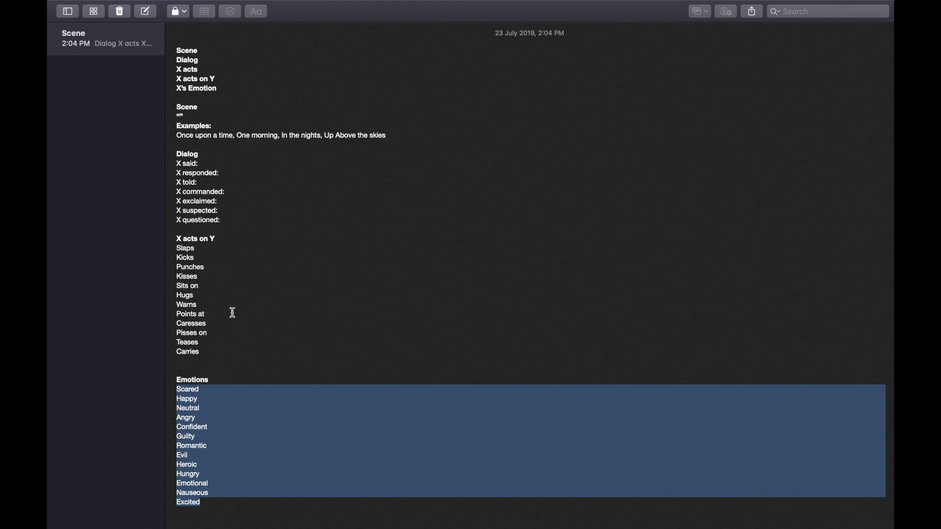
drag(229, 219, 169, 167)
key(super+c)
key(ctrl+Right)
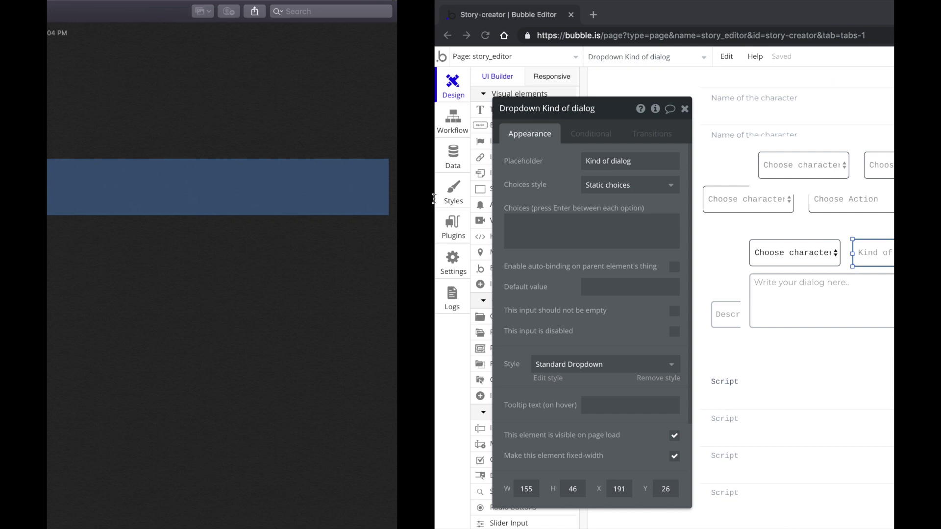
click(228, 221)
key(super+v)
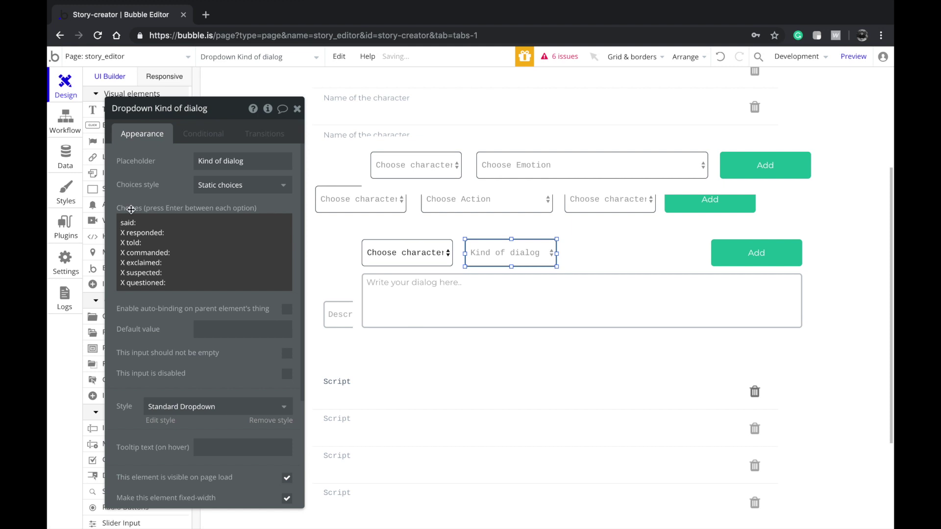
- Remove the leading X from the Kind of dialog choices, from responded: through questioned:
key(BackSpace)
key(Left)
key(Left)
click(127, 253)
key(BackSpace)
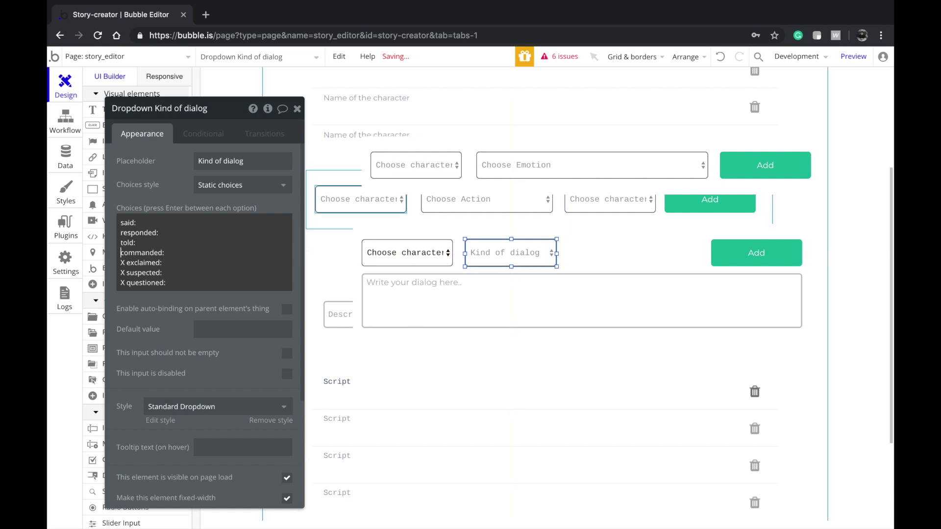
key(BackSpace)
key(shift+Right)
key(shift+Right)
key(BackSpace)
key(shift+Right)
key(BackSpace)
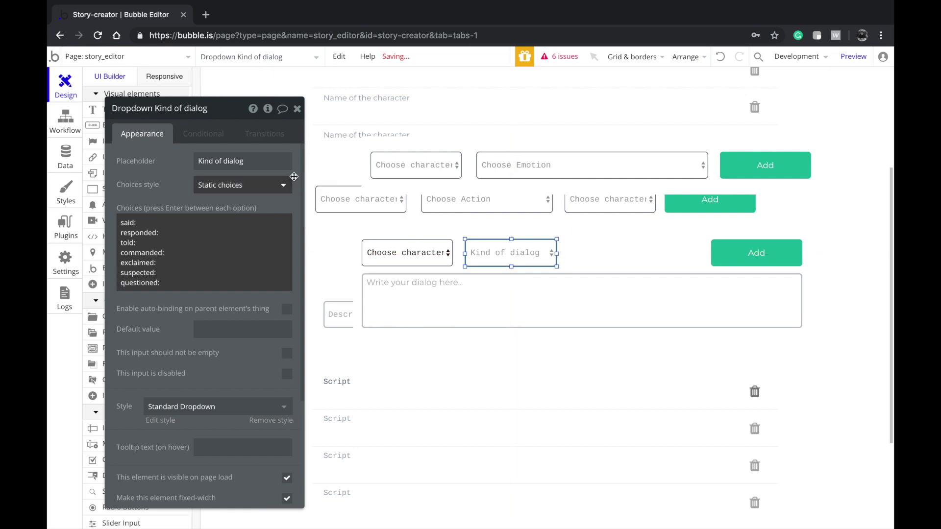
- Move the dialog group down over the scene row and the Script heading, and open its context options
click(551, 256)
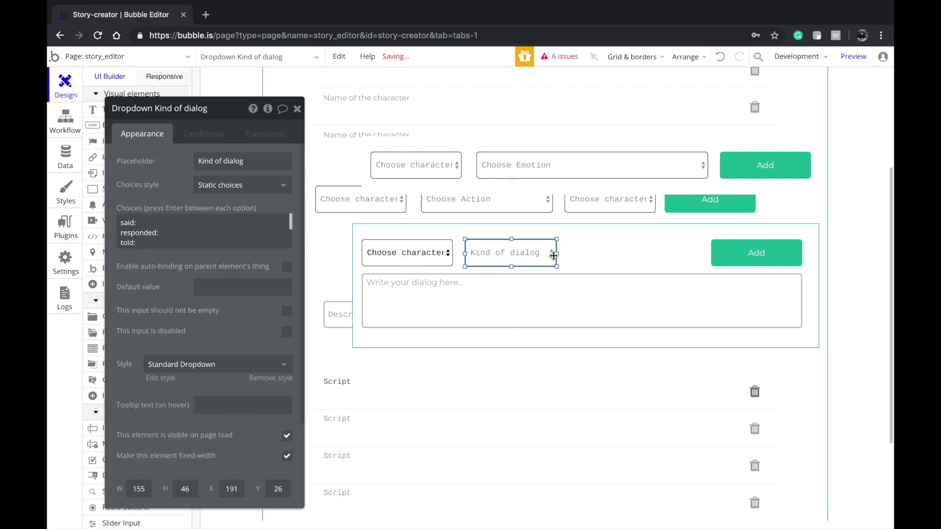
click(564, 299)
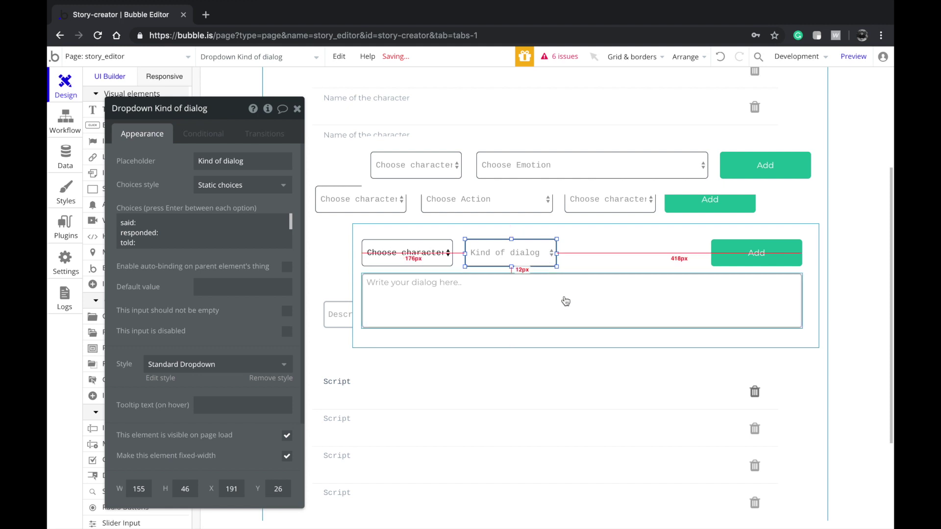
click(607, 264)
drag(605, 250, 634, 289)
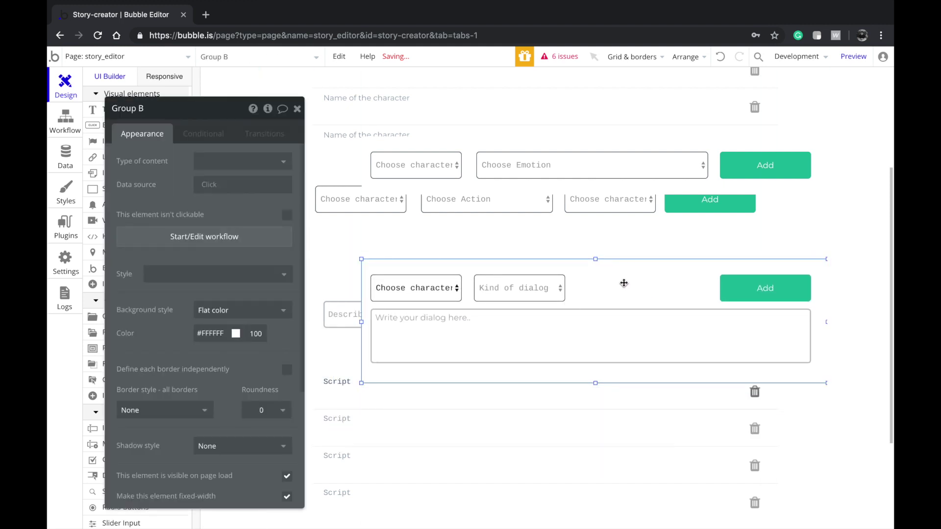
right_click(624, 283)
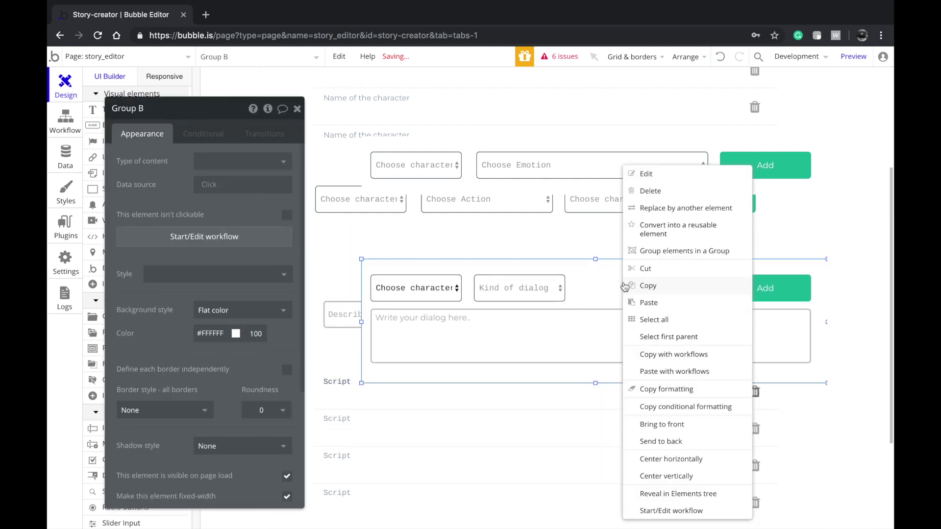
- Center the dialog form group horizontally, then separate it vertically from the scene description group so the scene form sits above it
click(663, 460)
drag(612, 280, 669, 378)
drag(672, 298, 722, 289)
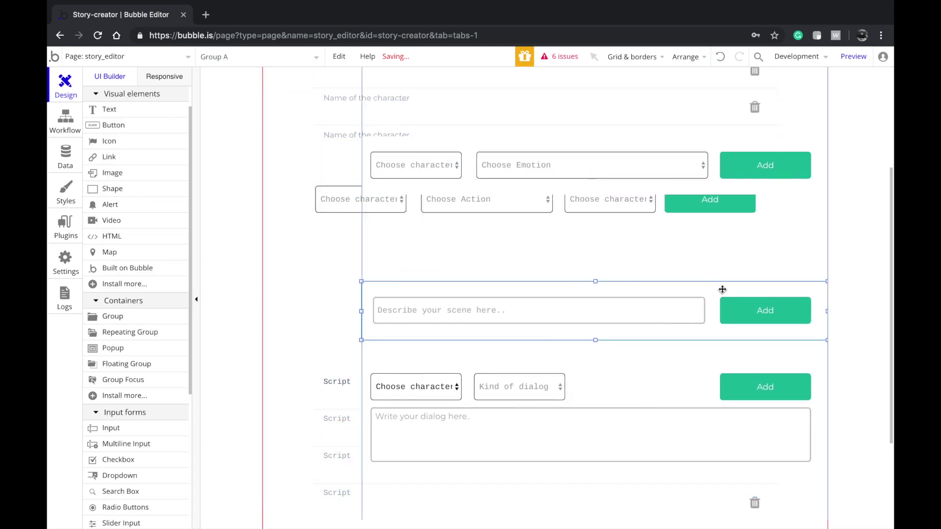
- Move the emotion and action form groups to the area below the dialog form group
double_click(647, 228)
drag(647, 228, 702, 527)
drag(567, 199, 463, 391)
scroll(463, 392, down, 4)
drag(341, 211, 469, 453)
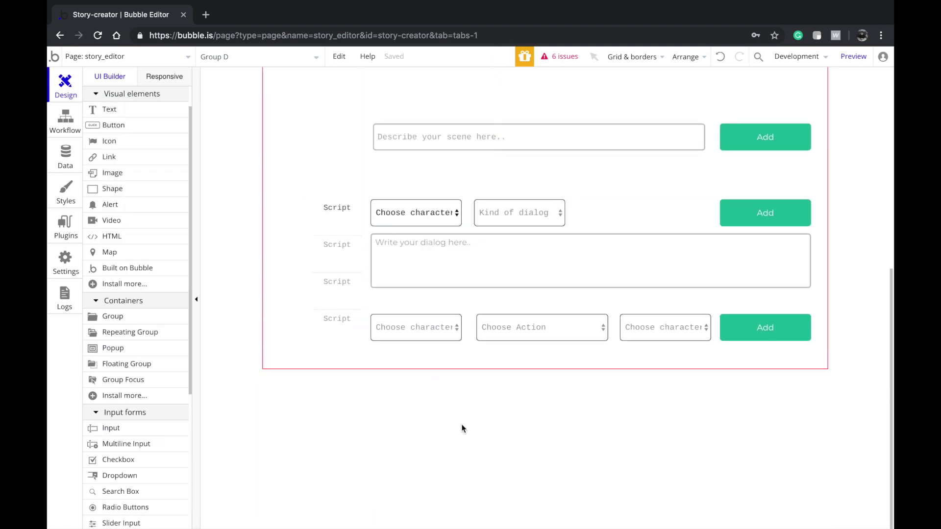
- Move the scene description group closer to the top of the dialog form group and dismiss the disk-space notification
click(463, 425)
scroll(449, 330, up, 2)
scroll(448, 331, up, 3)
drag(430, 304, 430, 338)
double_click(430, 337)
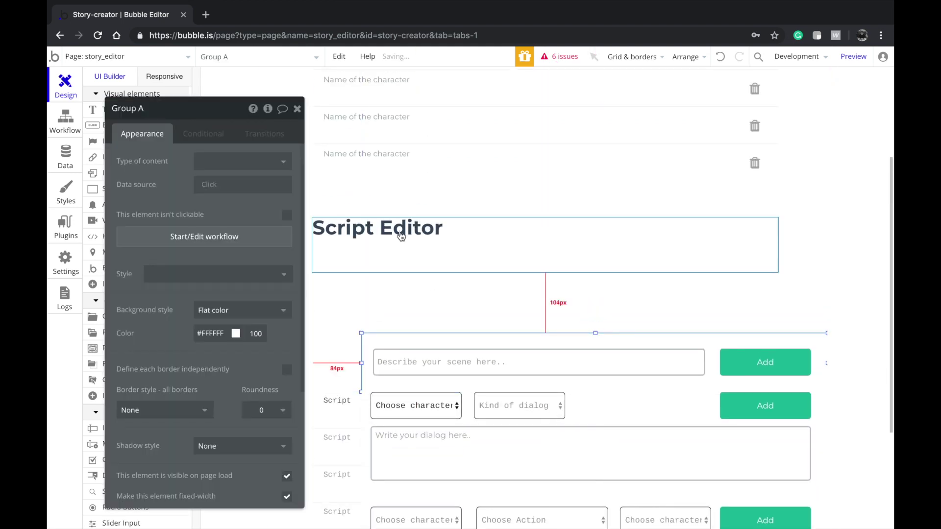
click(391, 283)
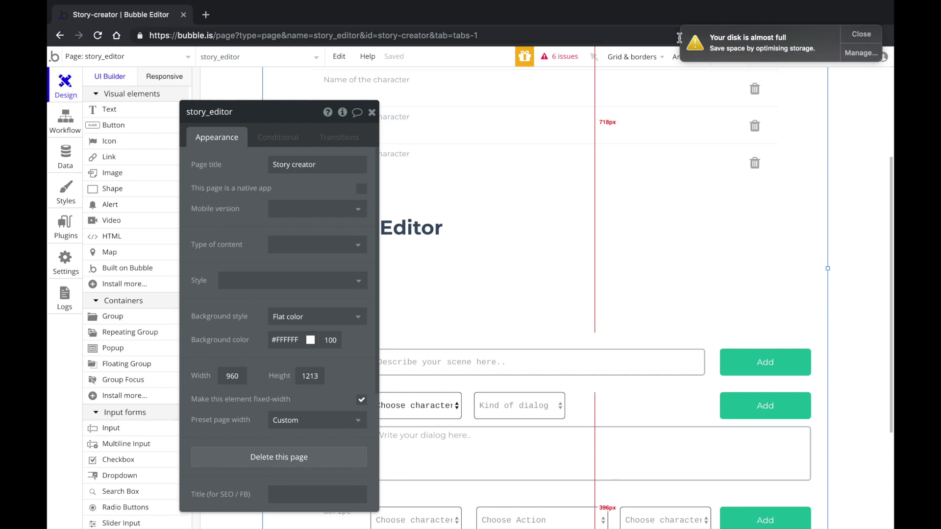
click(875, 35)
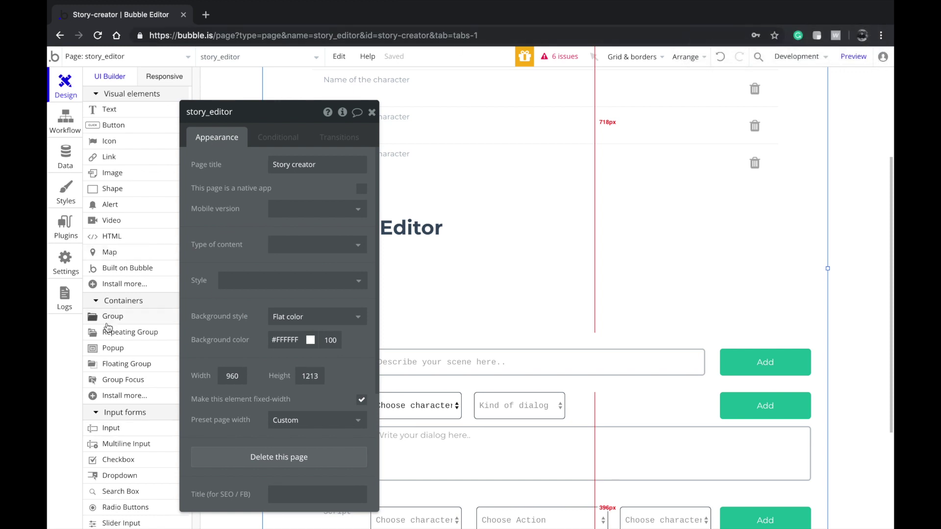
click(108, 320)
mouse_move(410, 262)
mouse_down()
mouse_move(611, 308)
mouse_move(633, 308)
mouse_move(632, 299)
mouse_up()
right_click(522, 285)
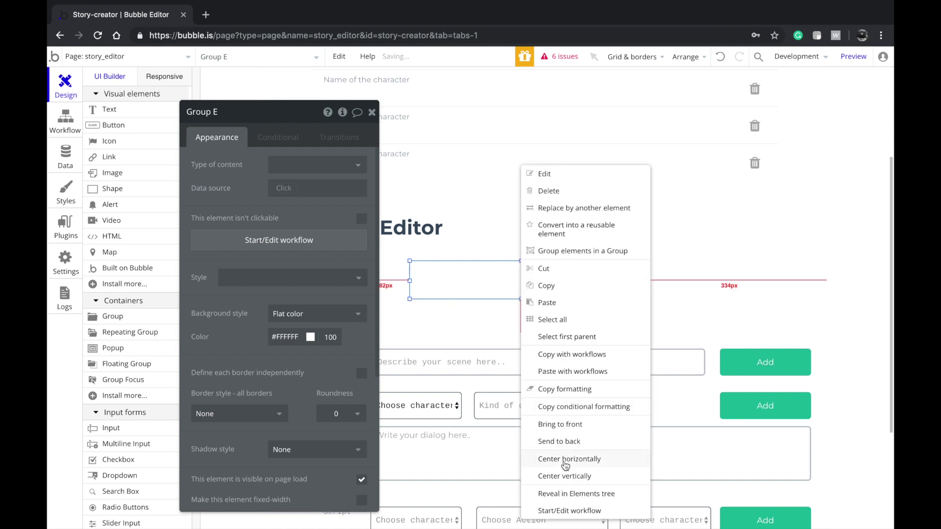
click(568, 460)
click(340, 414)
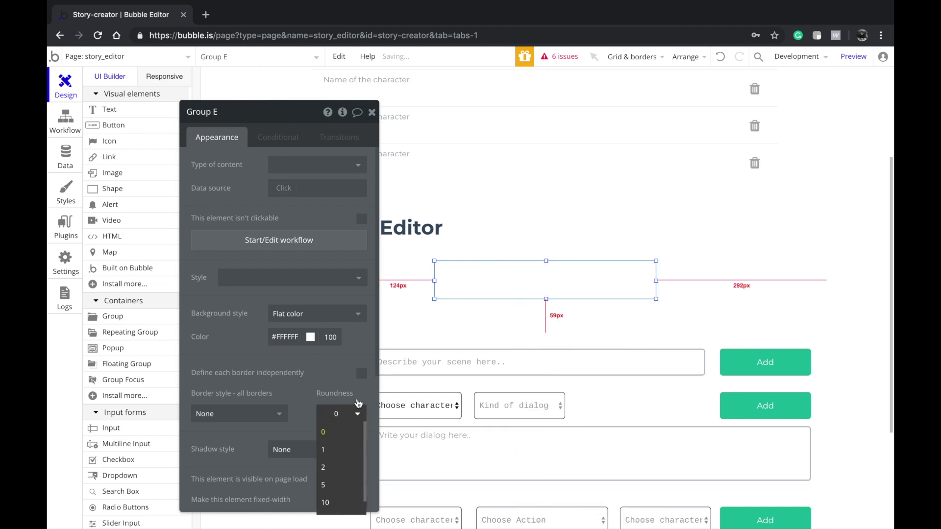
click(325, 502)
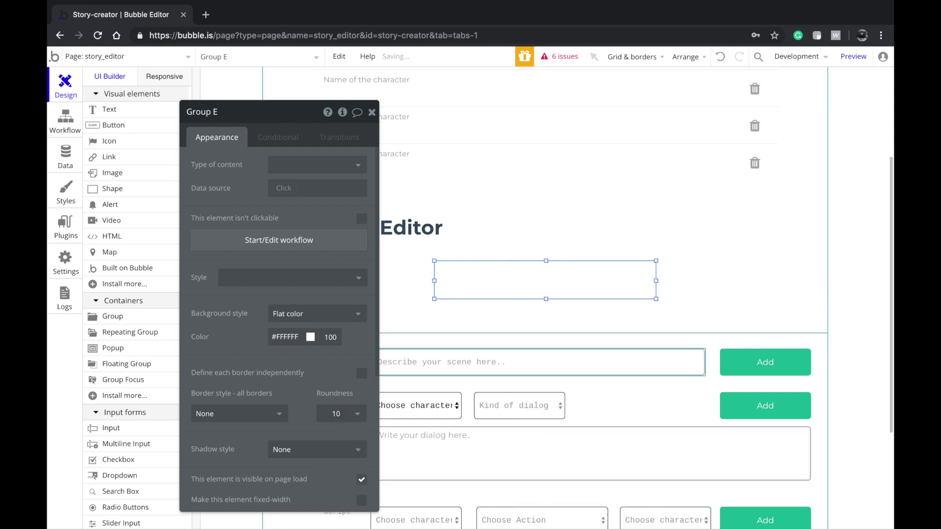
double_click(283, 338)
text(E6E6E6)
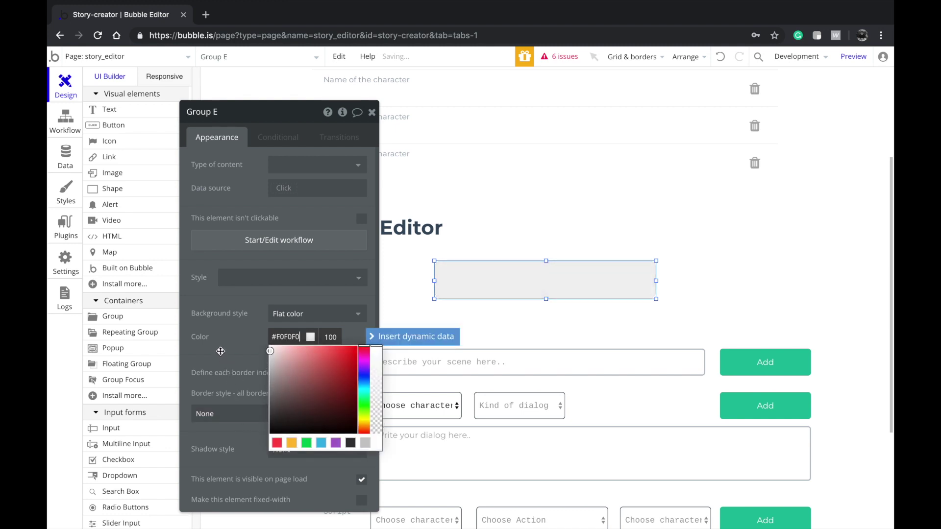
click(490, 321)
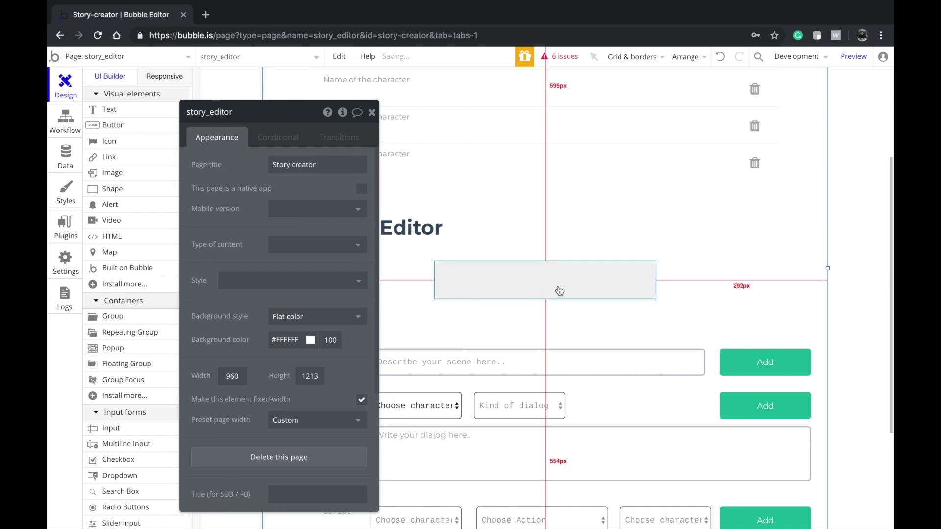
click(615, 278)
key(Delete)
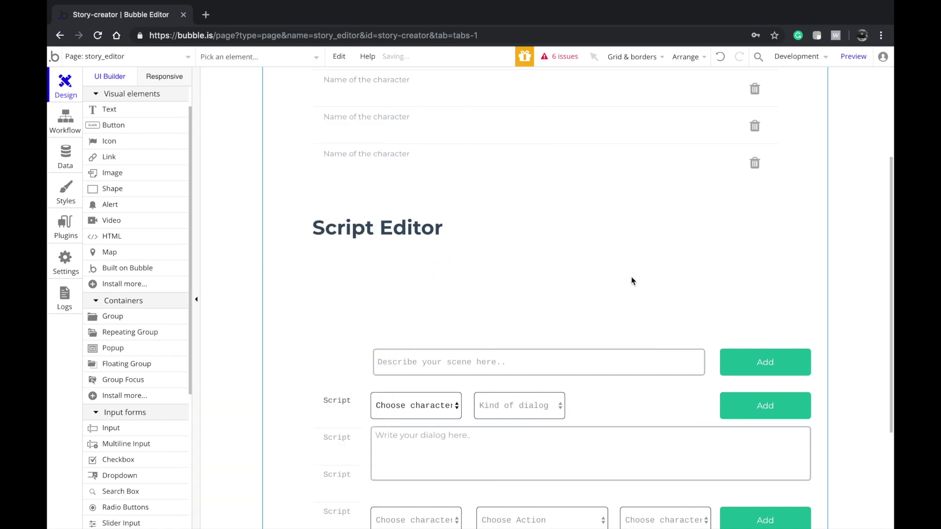
- Place a button about 151 by 46 px under the Script Editor heading, with the Inversed Button style and the label Dialog
click(107, 129)
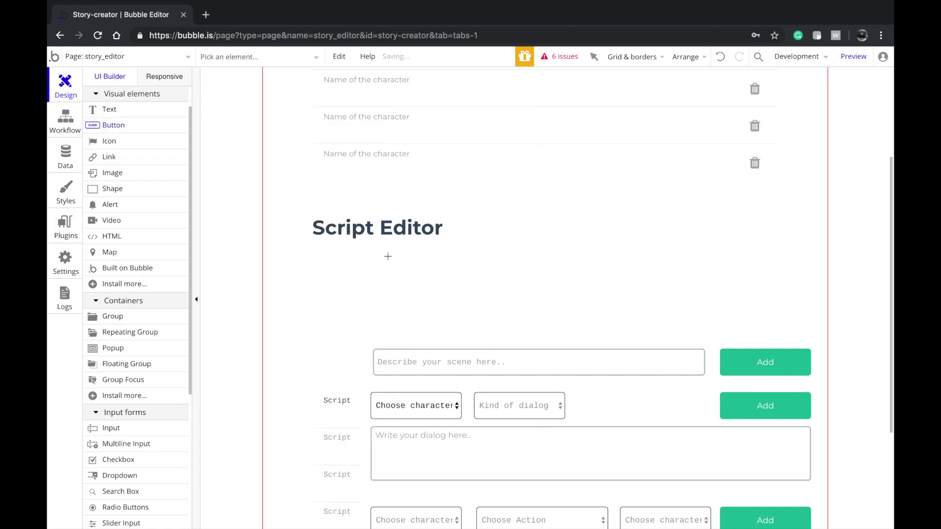
drag(477, 284, 478, 284)
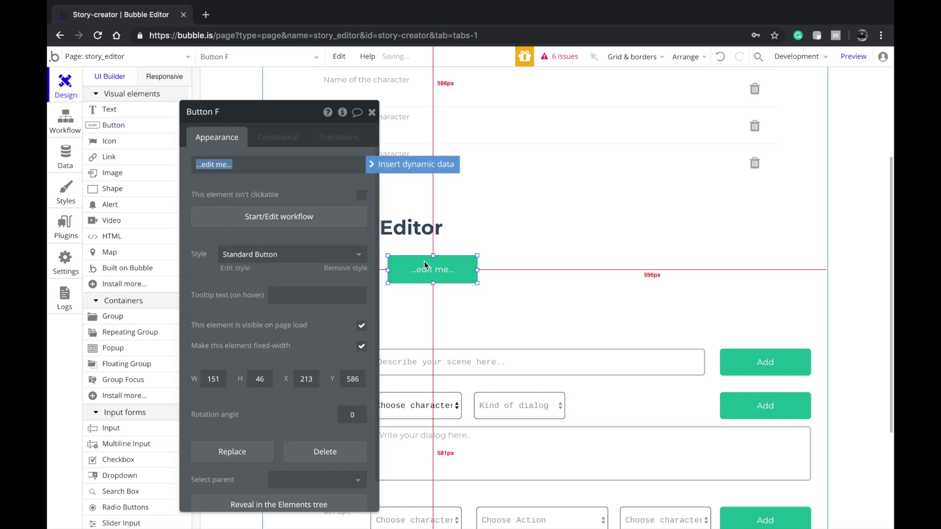
click(258, 254)
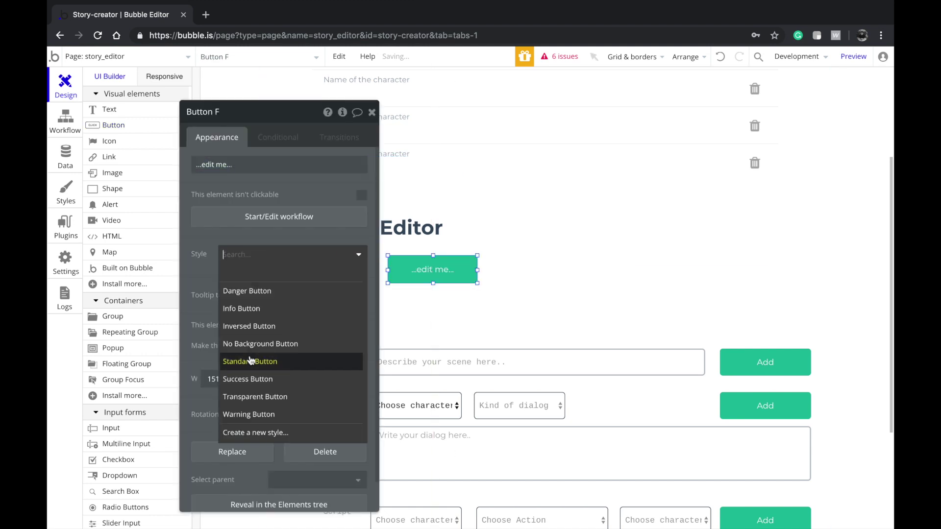
click(247, 333)
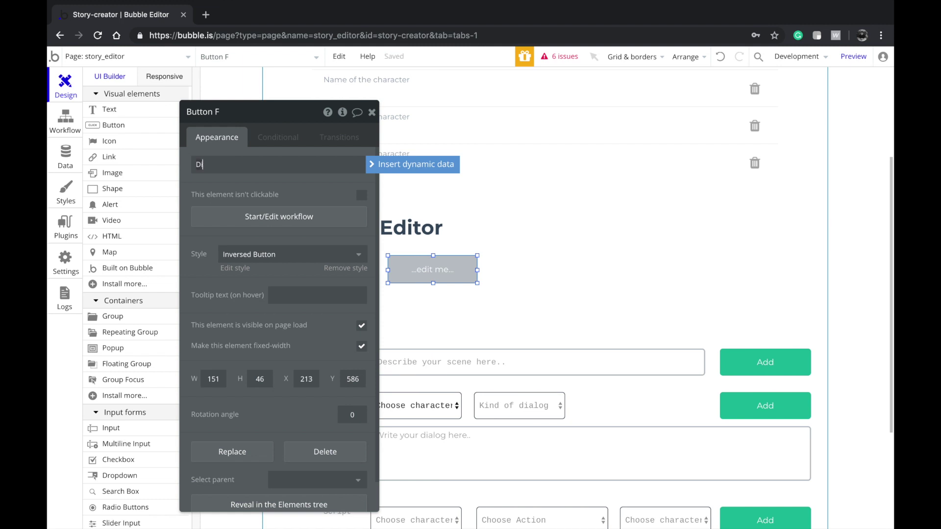
click(467, 272)
- Place a copy of the Dialog button to its right and label it Scene
drag(419, 273, 513, 266)
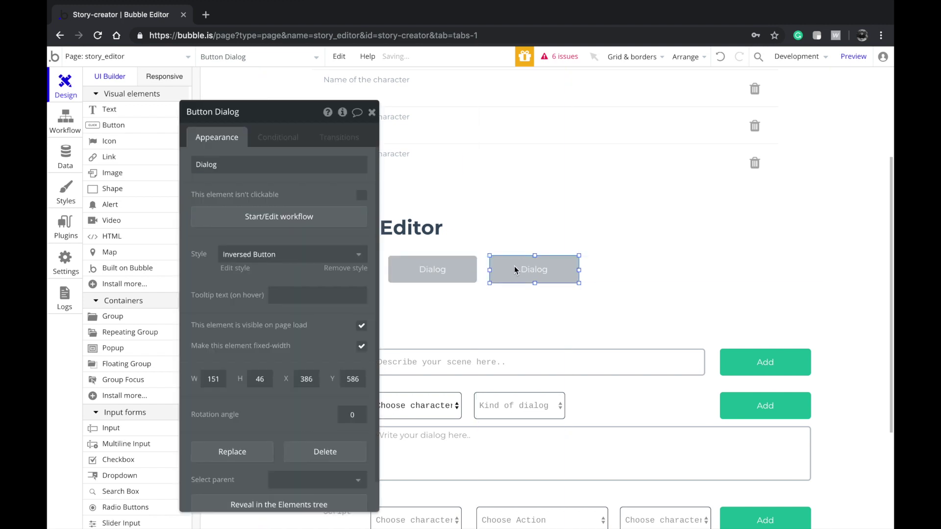
double_click(205, 164)
text(D)
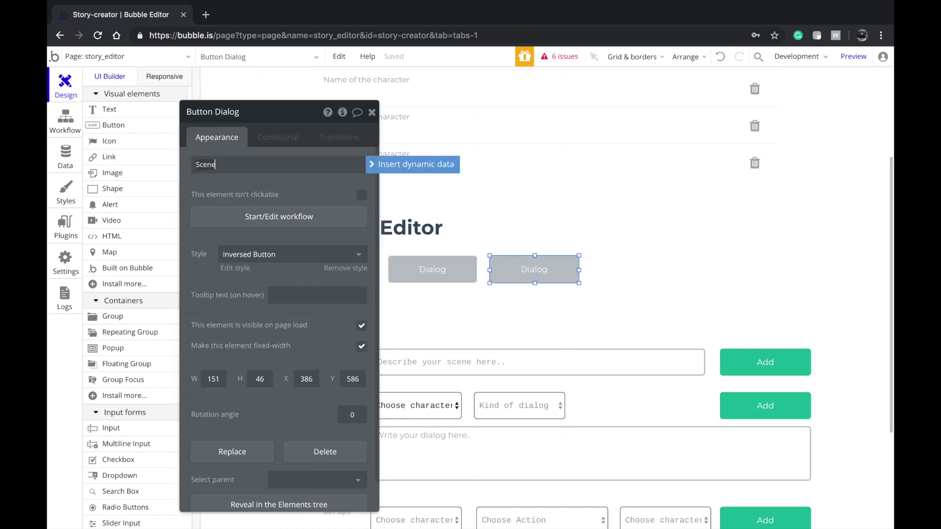
click(587, 284)
- Place a copy of the Scene button to its right and label it Emotion
drag(557, 276, 640, 273)
double_click(639, 273)
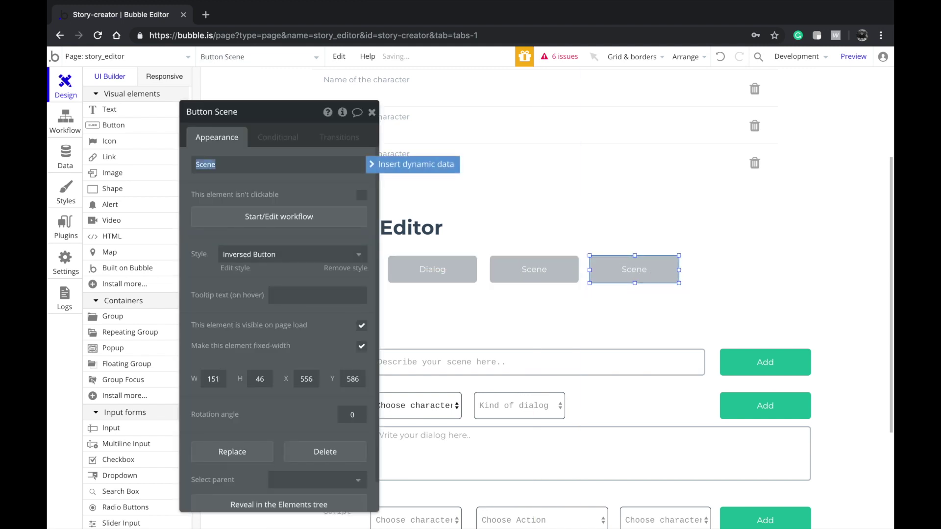
key(super+d)
click(655, 276)
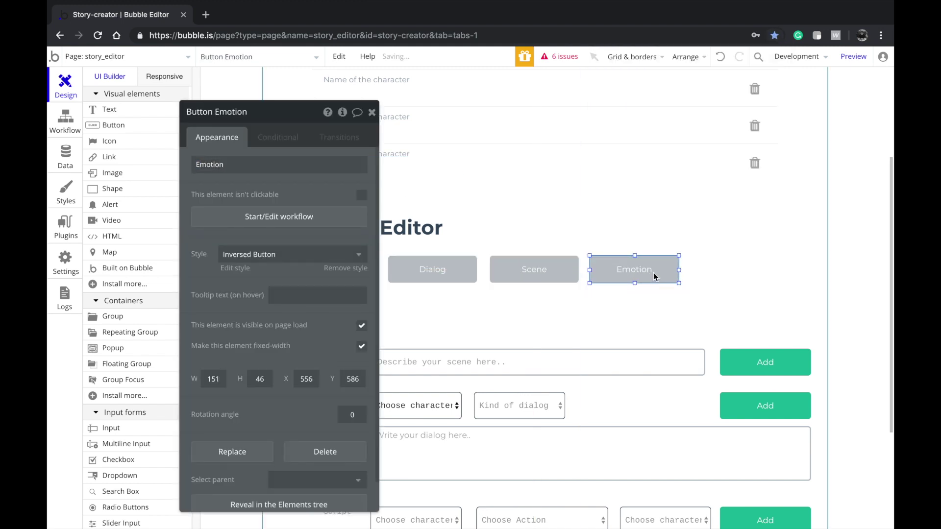
- Place a copy of the Emotion button to its right and label it Acts on
key(super+d)
drag(646, 271, 749, 266)
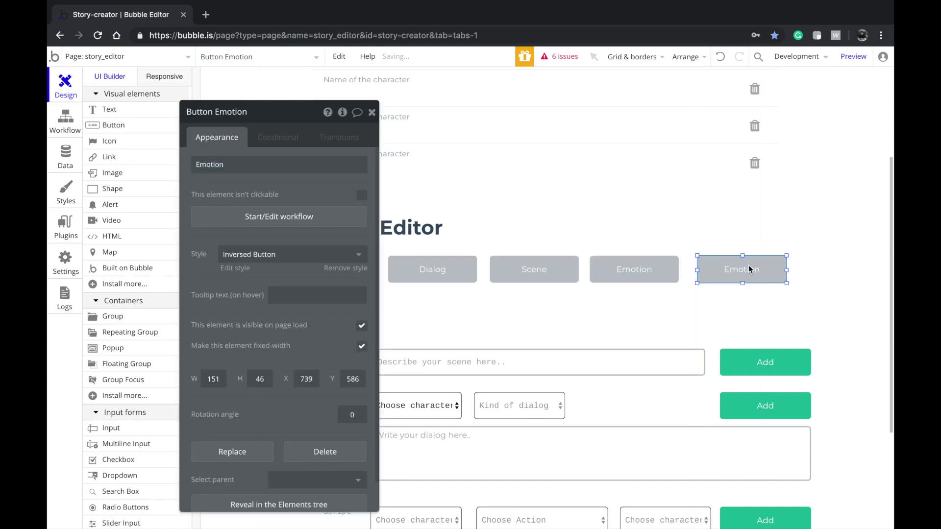
double_click(749, 266)
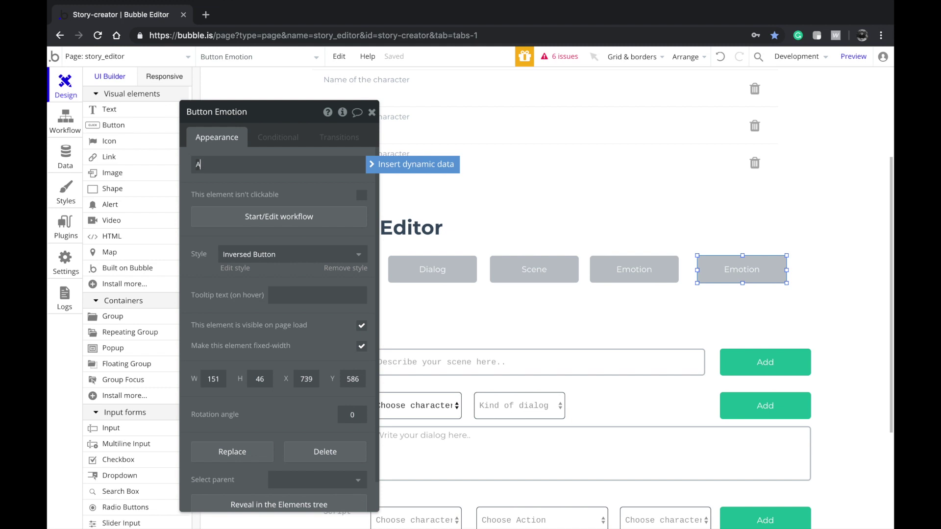
click(629, 290)
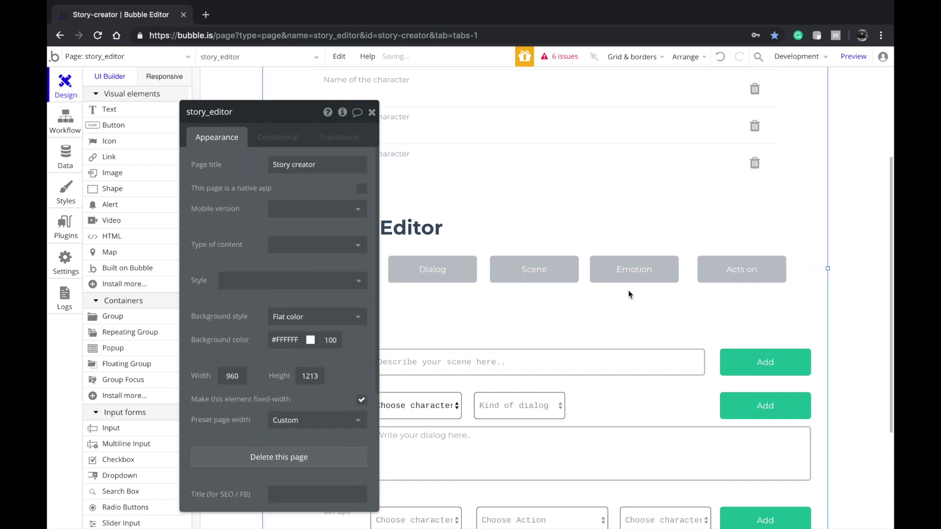
- Shift the Dialog, Scene, Emotion and Acts on buttons to the left and bring them closer together in one row
click(461, 278)
drag(461, 278, 361, 272)
drag(547, 267, 472, 267)
drag(626, 258, 570, 259)
drag(719, 260, 659, 265)
click(383, 270)
- Nudge the Emotion and Acts on buttons horizontally to even out the gaps in the button row
click(577, 261)
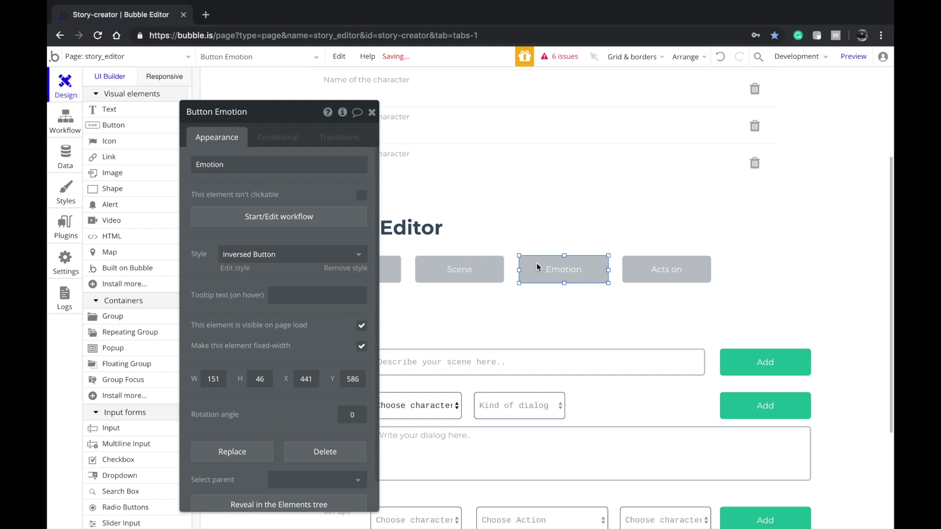
key(Right)
key(Right)
key(Right)
click(483, 203)
click(656, 271)
key(Left)
key(Left)
click(551, 289)
- Combine the four buttons into one group and position it centered horizontally, slightly lower under the Script Editor heading
click(588, 276)
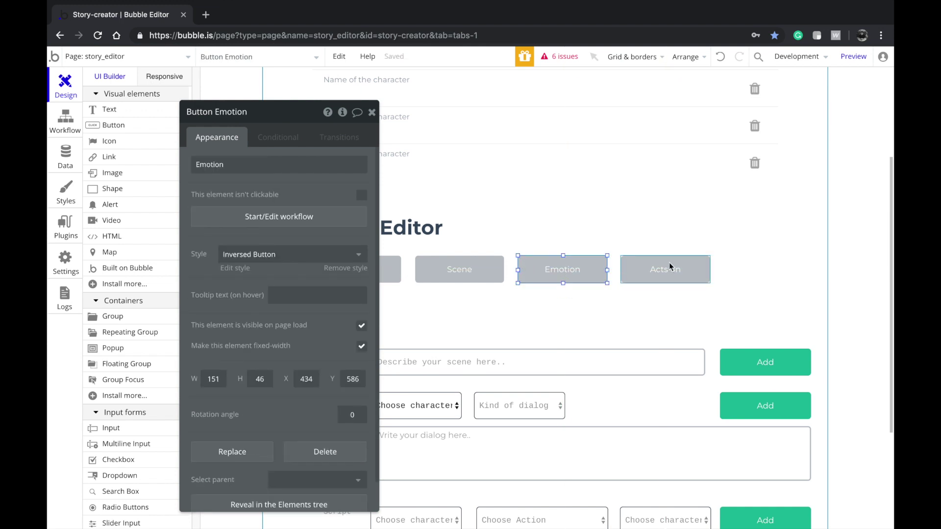
shift+click(670, 267)
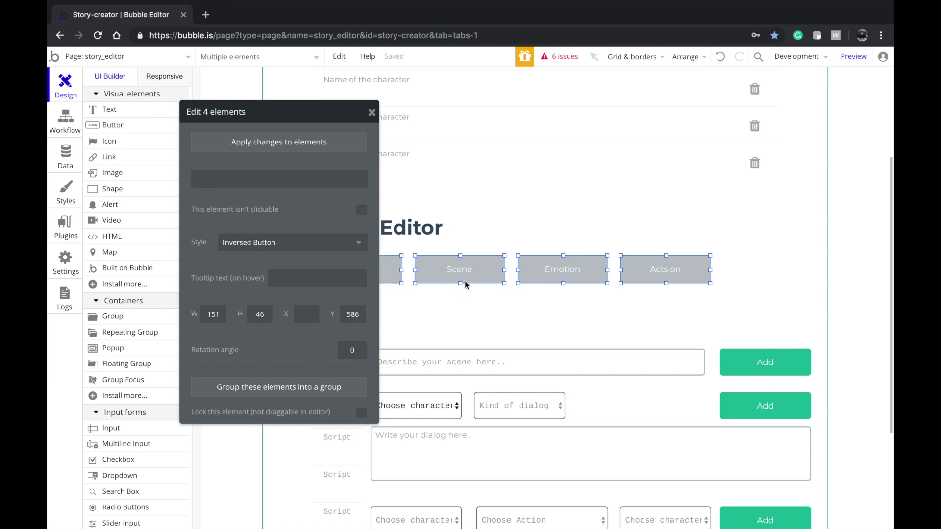
click(281, 395)
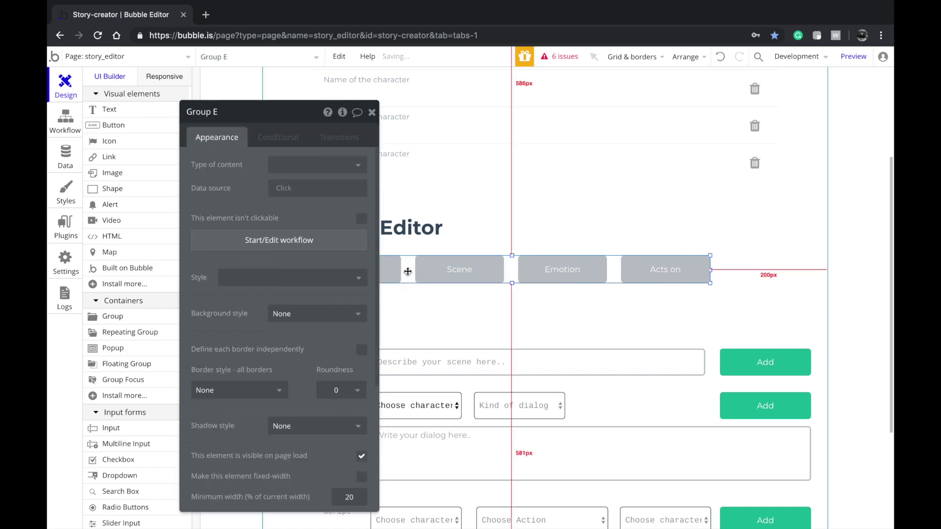
right_click(408, 272)
click(455, 459)
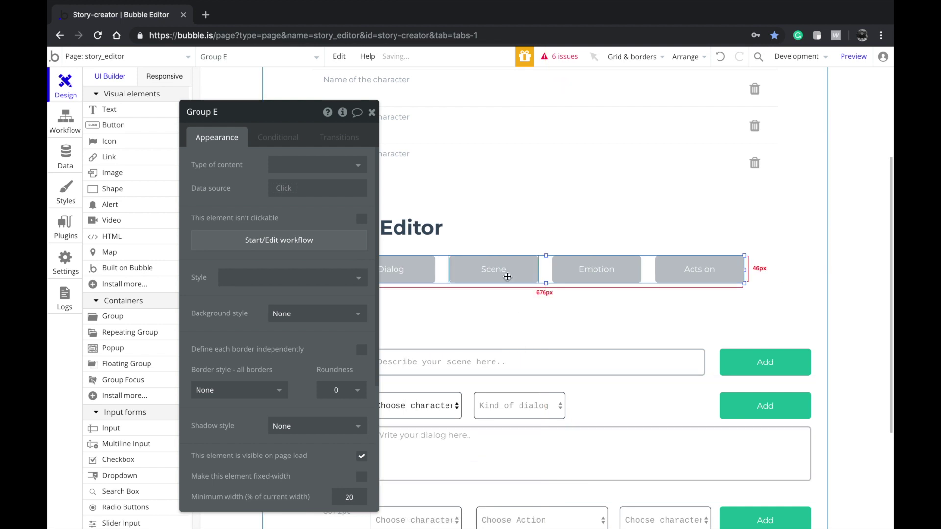
drag(694, 268, 693, 274)
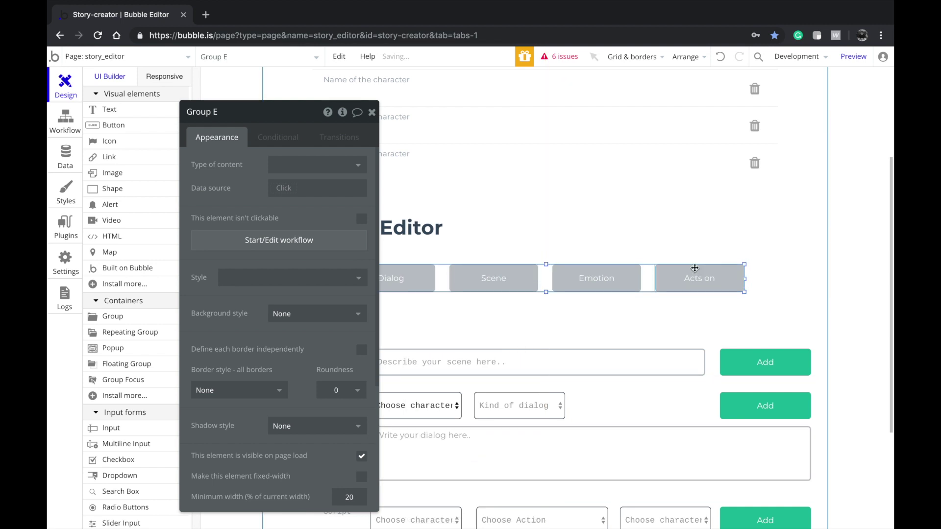
click(677, 329)
- Nudge the Script repeating group down the page behind the form groups
scroll(716, 328, down, 4)
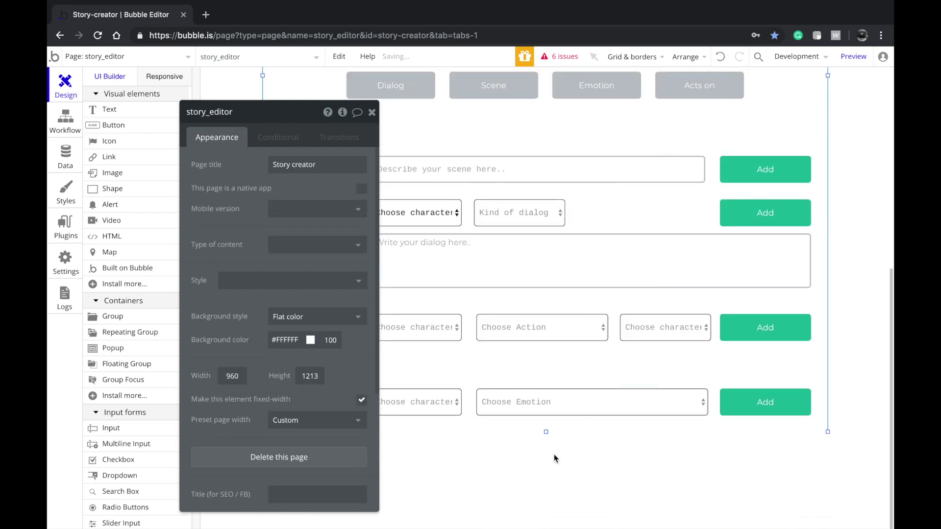
click(544, 424)
drag(544, 425, 595, 426)
click(327, 261)
key(Down)
key(Down)
key(Down)
key(Down)
key(Down)
key(Down)
key(Down)
key(Down)
key(Down)
key(Down)
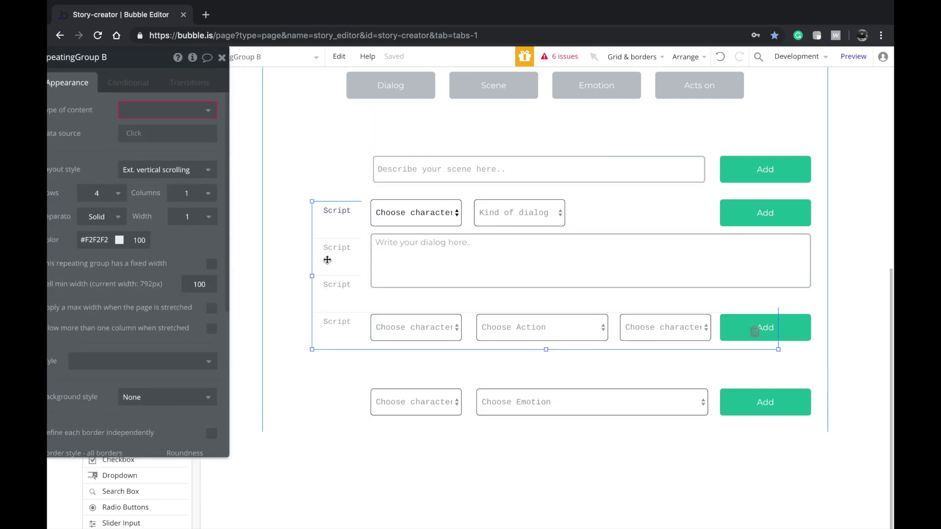
- Move the scene form group left and up beneath the button row, and place the dialog form group just below it
drag(369, 166, 319, 145)
scroll(322, 163, up, 2)
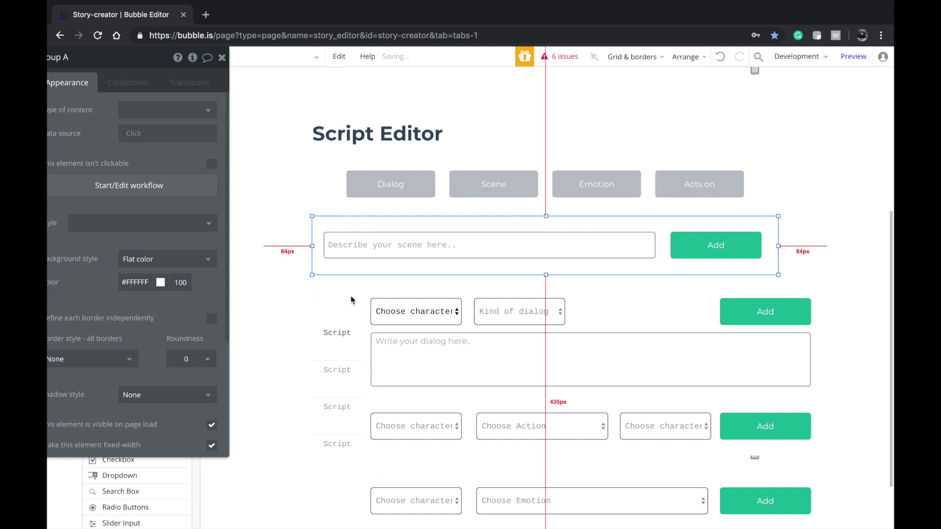
click(361, 309)
drag(362, 311, 305, 299)
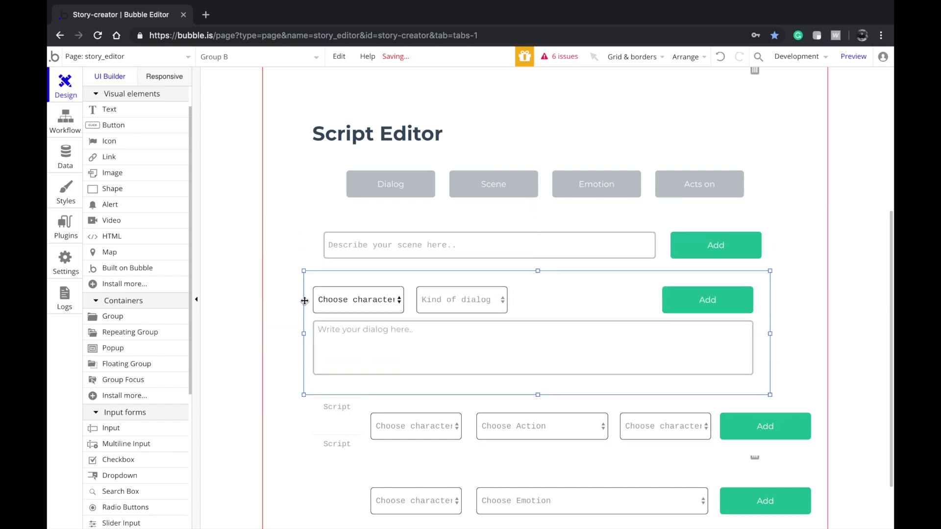
- Center the dialog form group horizontally and set its Y position to 679 to match the scene form group
double_click(320, 247)
drag(185, 323, 276, 215)
scroll(276, 235, down, 3)
double_click(320, 207)
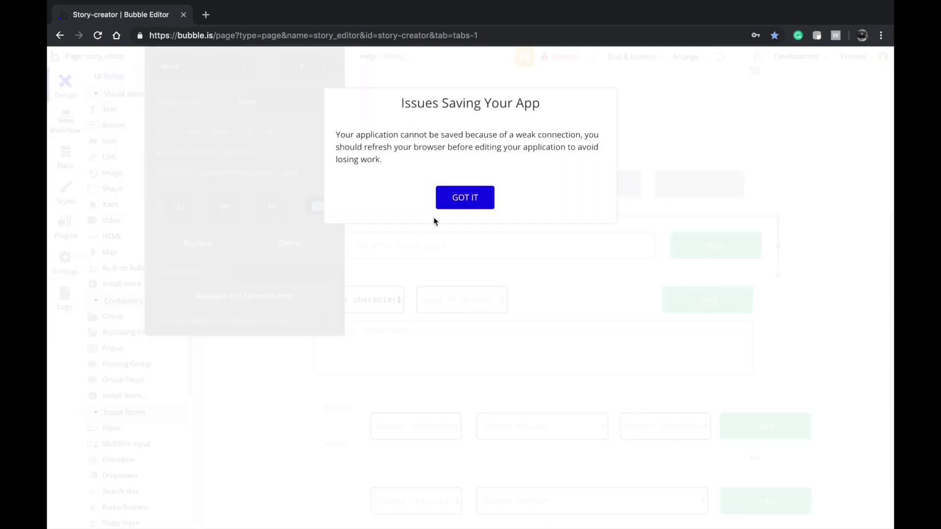
click(464, 198)
click(374, 389)
right_click(374, 392)
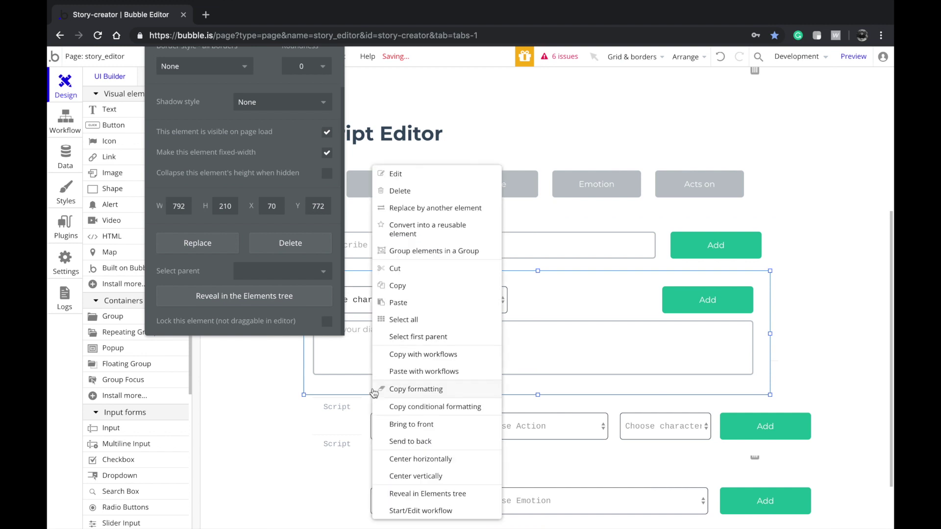
click(409, 476)
double_click(319, 205)
text(679)
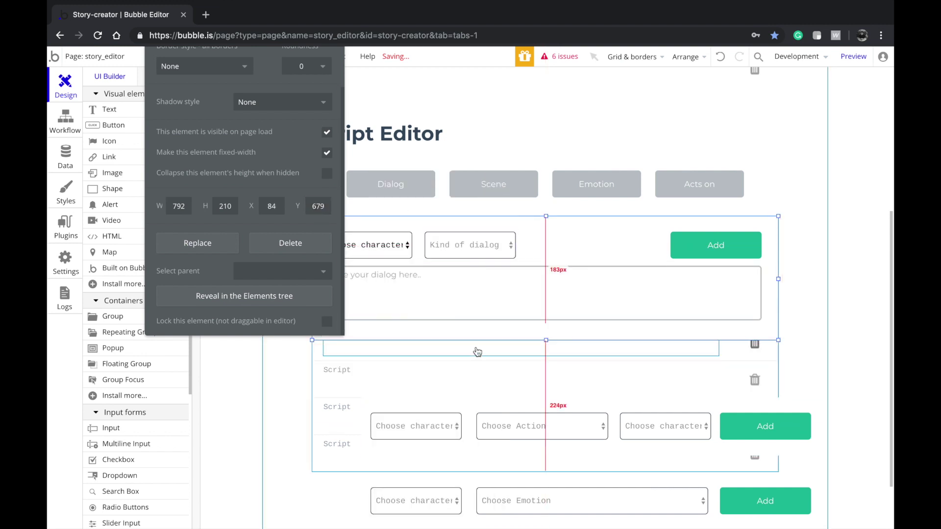
- Set the Script repeating group's Y position to 679 to match the scene and dialog form groups
scroll(466, 372, down, 1)
click(453, 411)
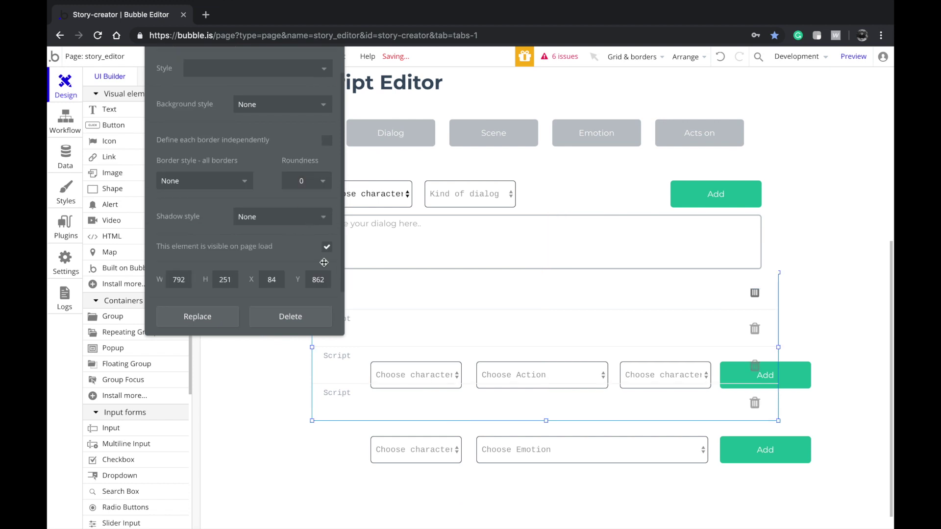
scroll(323, 259, down, 1)
double_click(316, 223)
text(679)
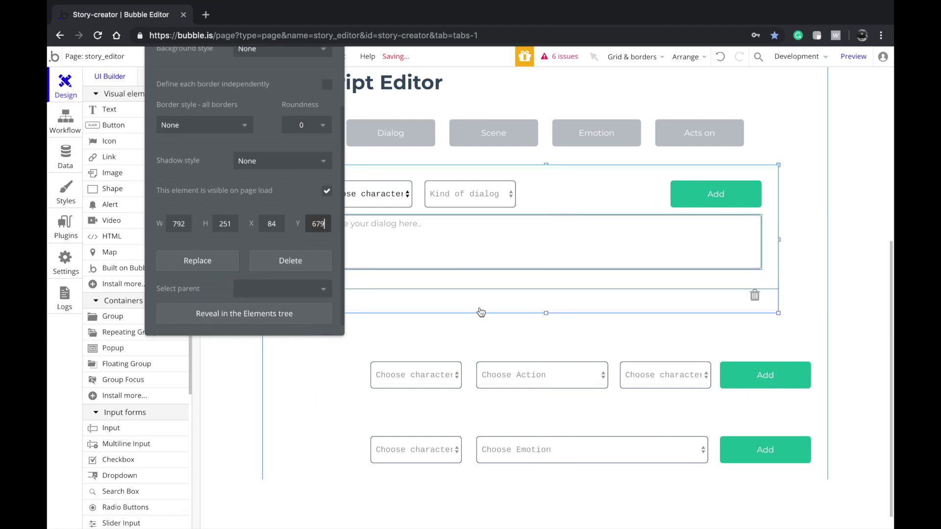
- Set the Y position of both the Emotion and the Acts on form groups to 679
click(463, 434)
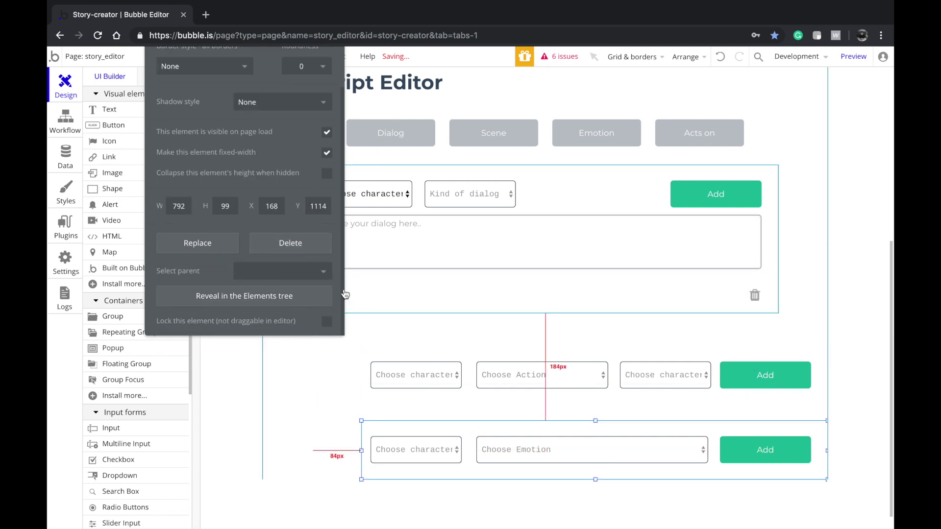
double_click(319, 207)
text(679)
click(477, 406)
text(679)
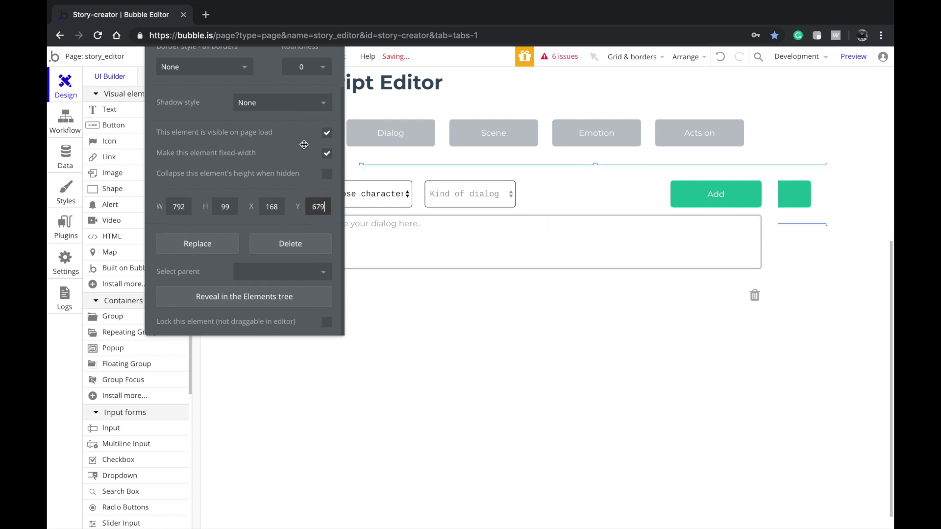
- Make the Acts on and dialog form groups not visible on page load
scroll(265, 211, up, 4)
click(327, 237)
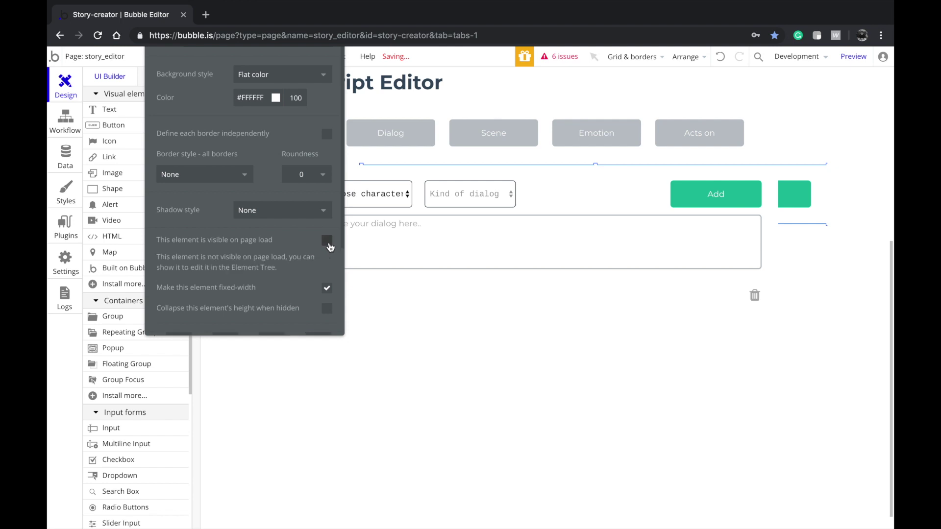
click(327, 240)
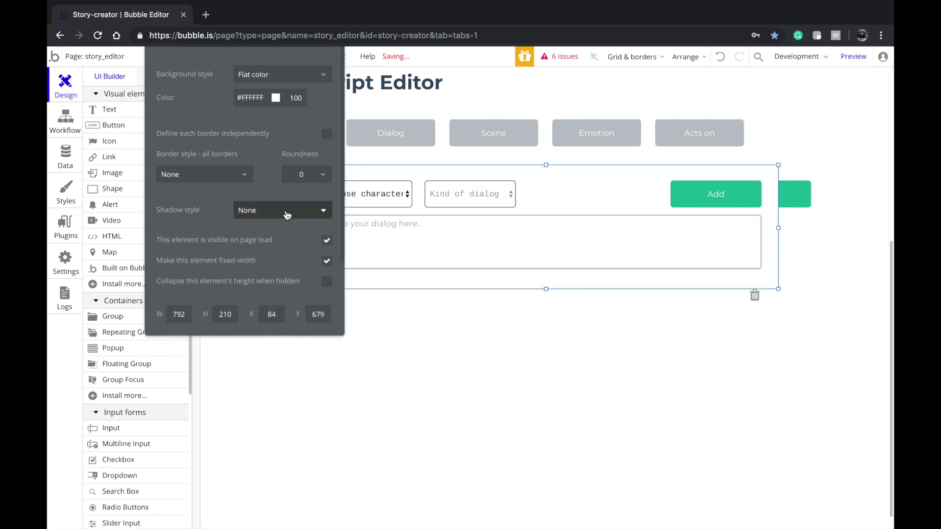
click(327, 240)
click(798, 257)
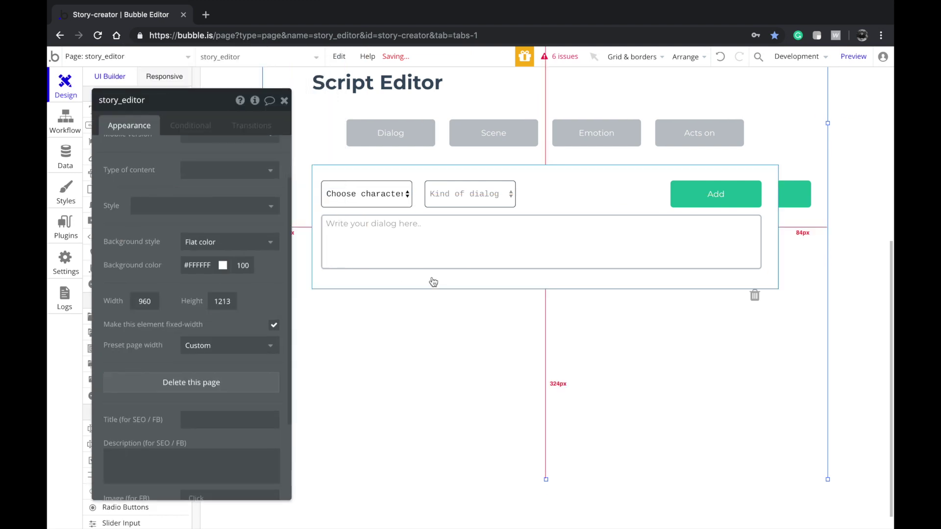
- Find Group A, the scene form group, and make it not visible on page load
scroll(431, 274, up, 3)
click(280, 58)
text(g)
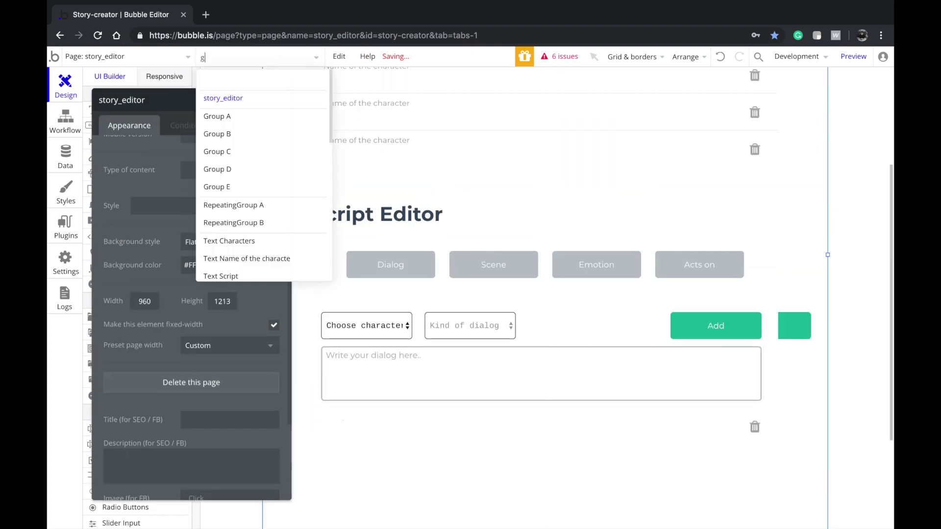
text(ro)
click(263, 103)
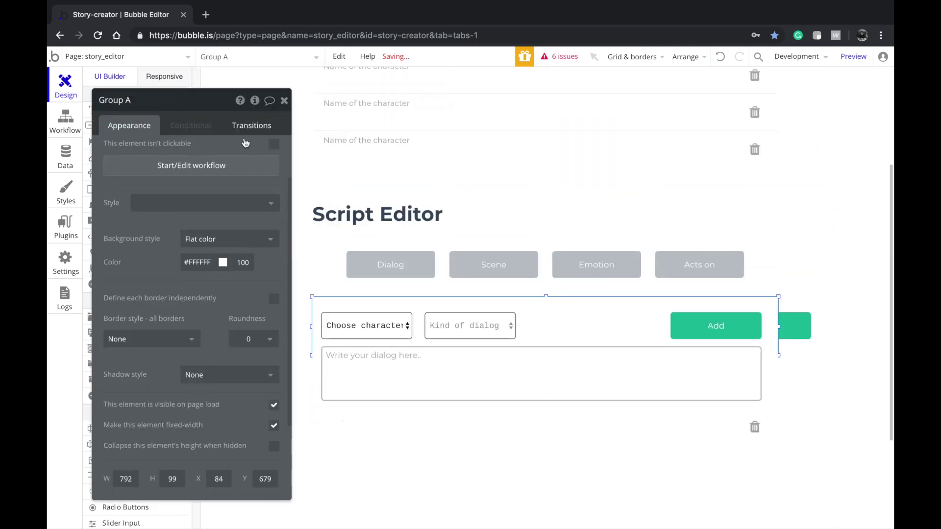
click(276, 405)
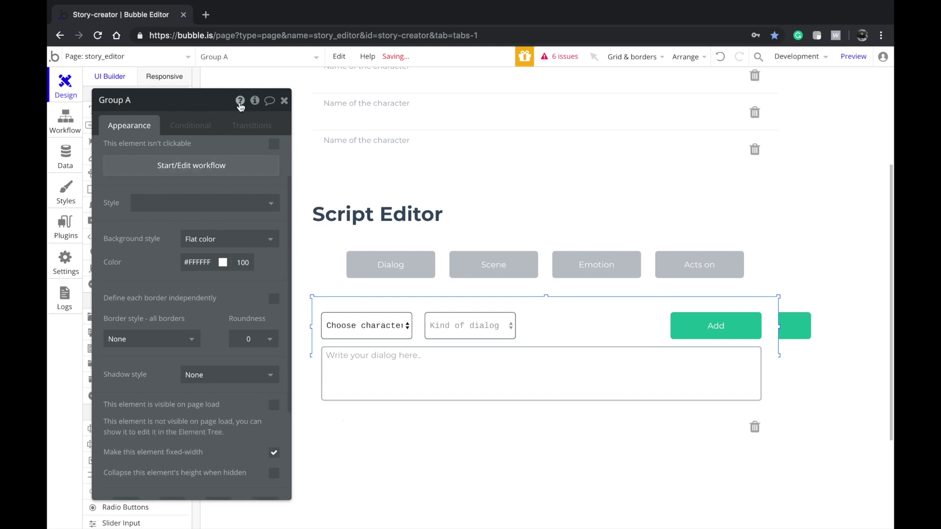
- Check the page-load visibility of Groups B and C, and turn it off for Group D, the emotion form group
click(249, 58)
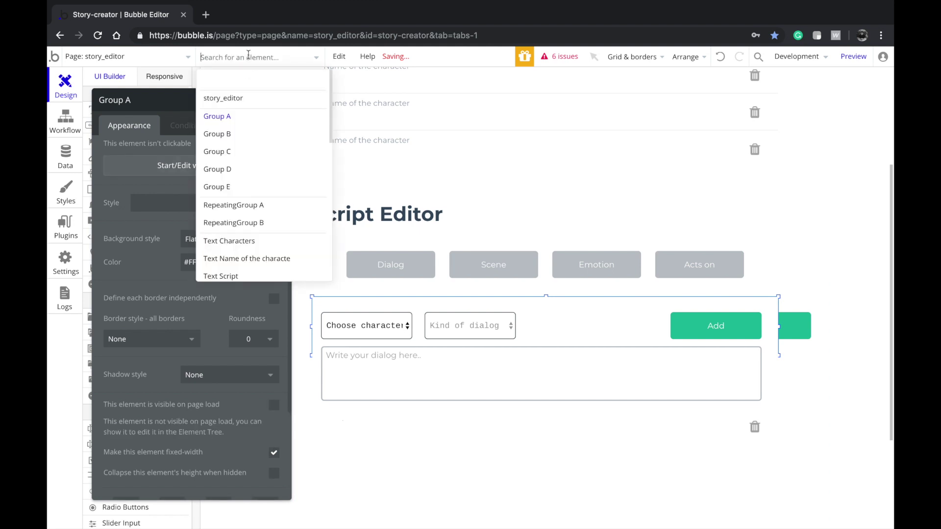
click(254, 138)
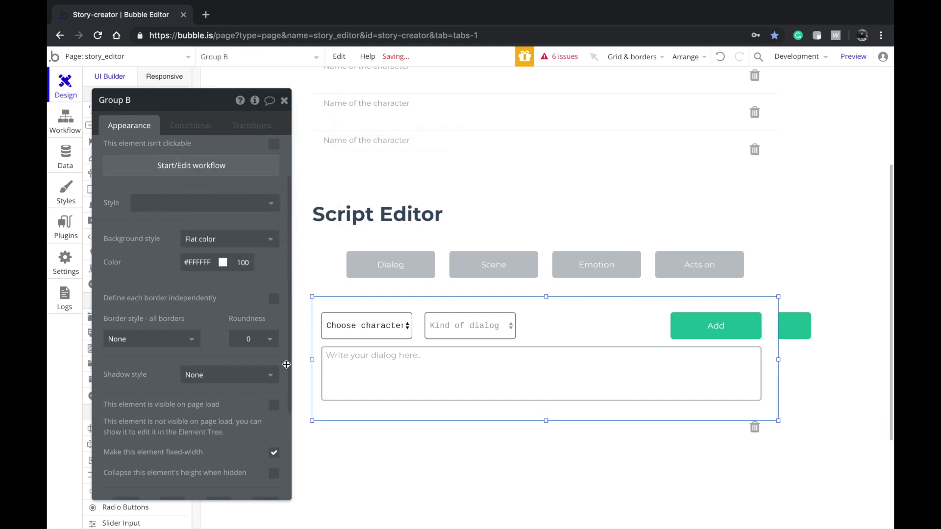
click(284, 58)
click(252, 153)
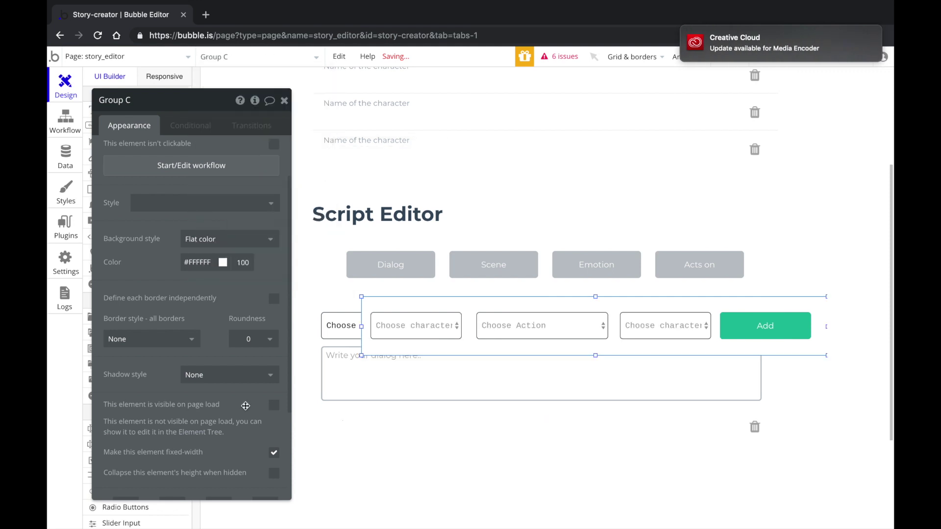
click(275, 60)
click(269, 168)
click(274, 406)
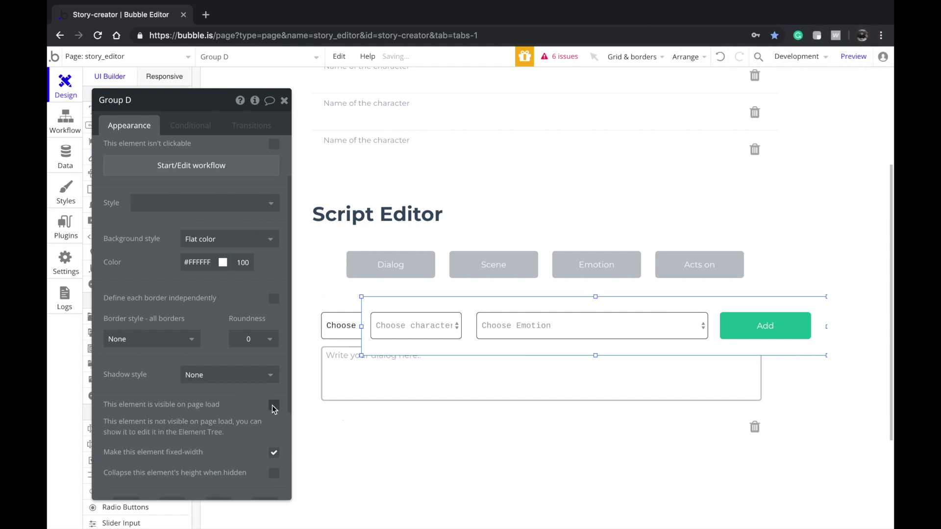
- Inspect Group E to see which elements it contains
click(312, 60)
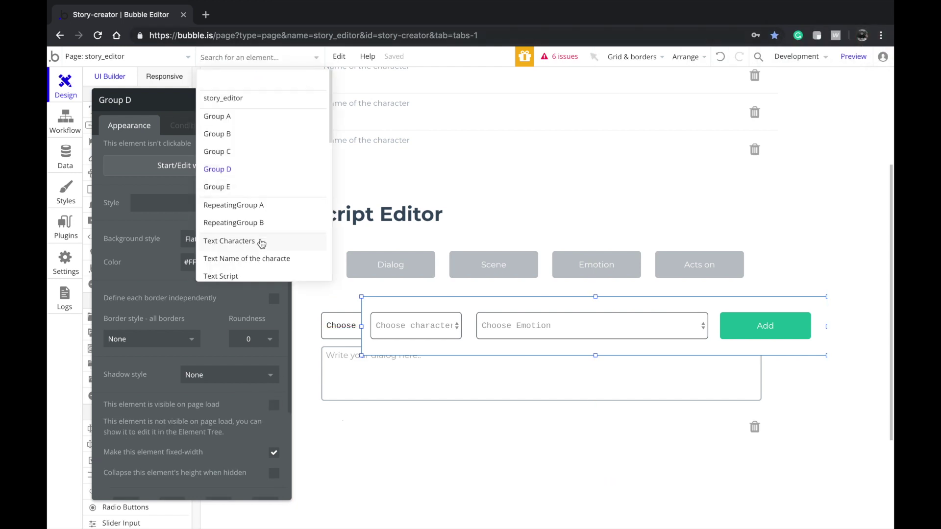
click(261, 189)
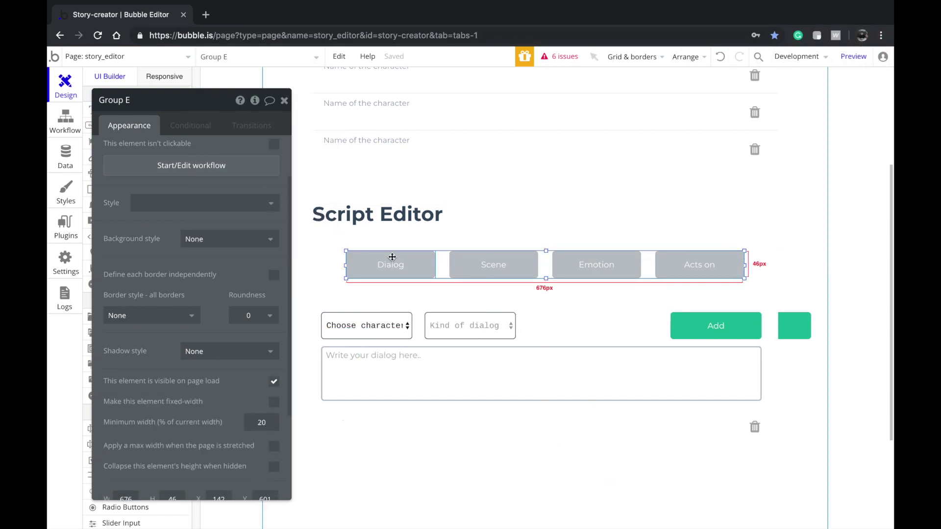
click(387, 258)
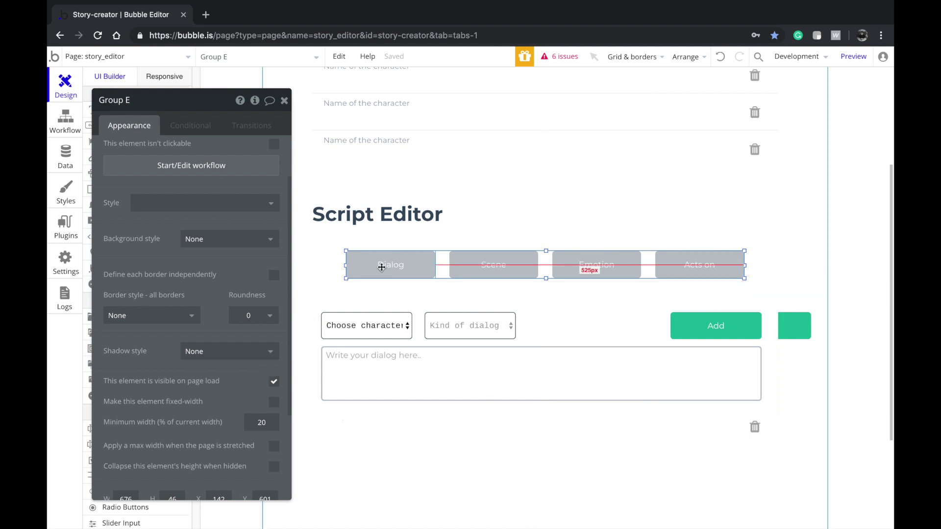
scroll(504, 80, up, 3)
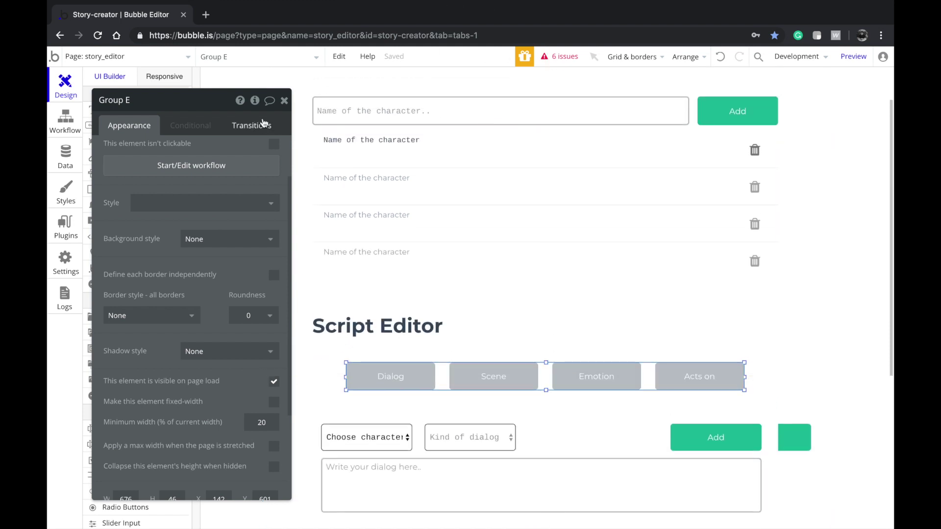
key(Escape)
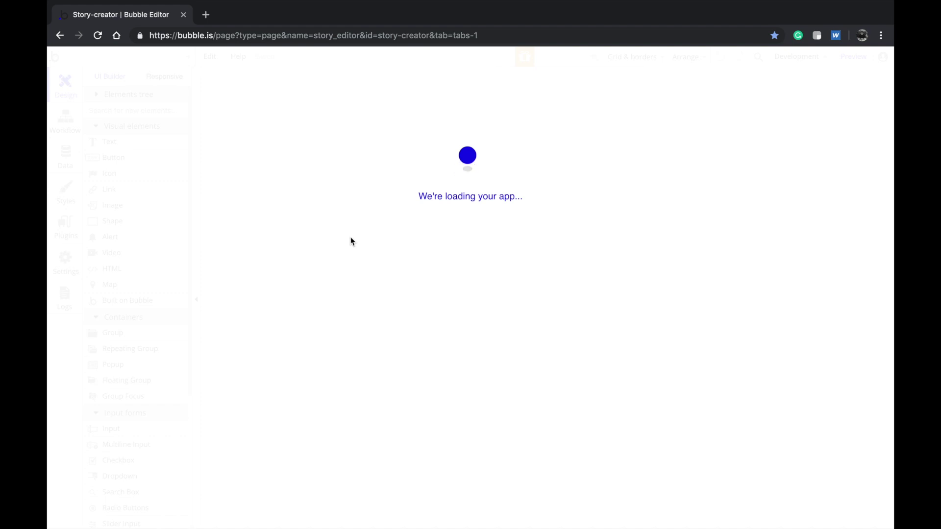
- Nudge the Script repeating group down the page, leaving room for the form groups beneath the button row
scroll(349, 258, down, 2)
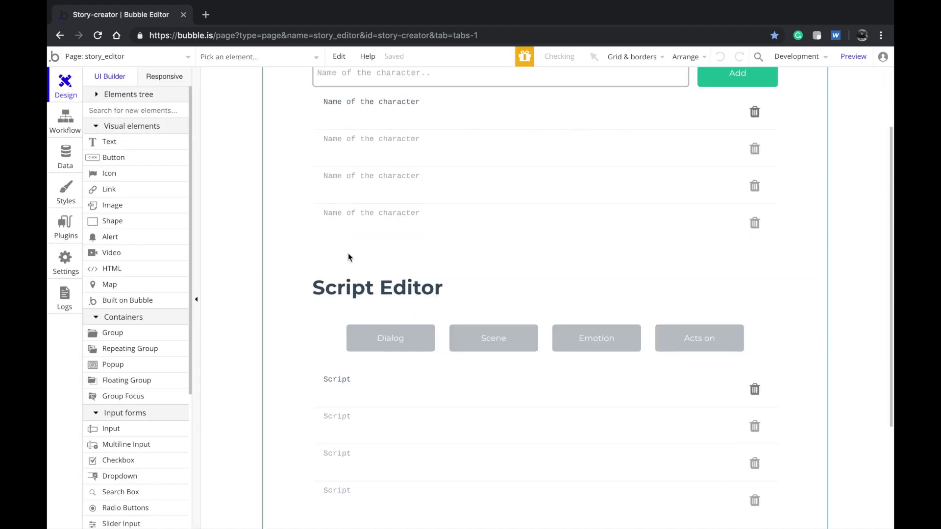
scroll(417, 412, down, 2)
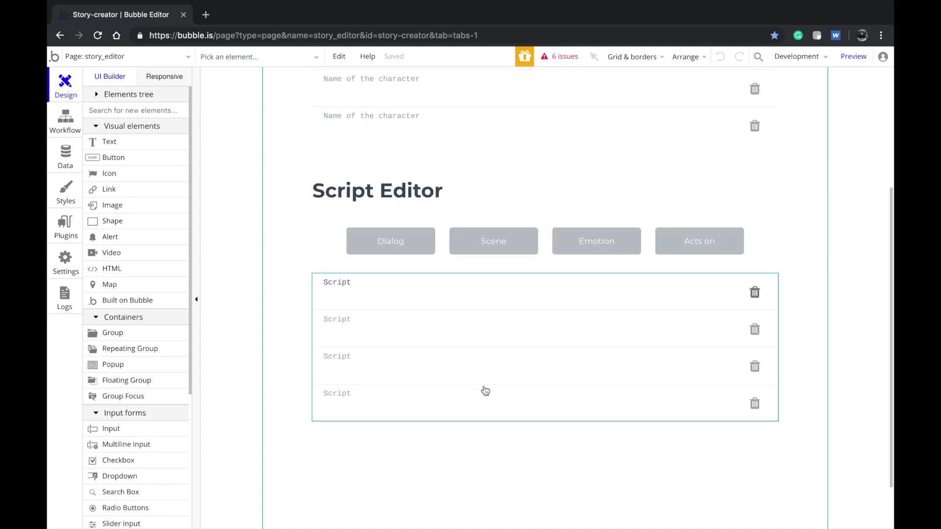
click(361, 422)
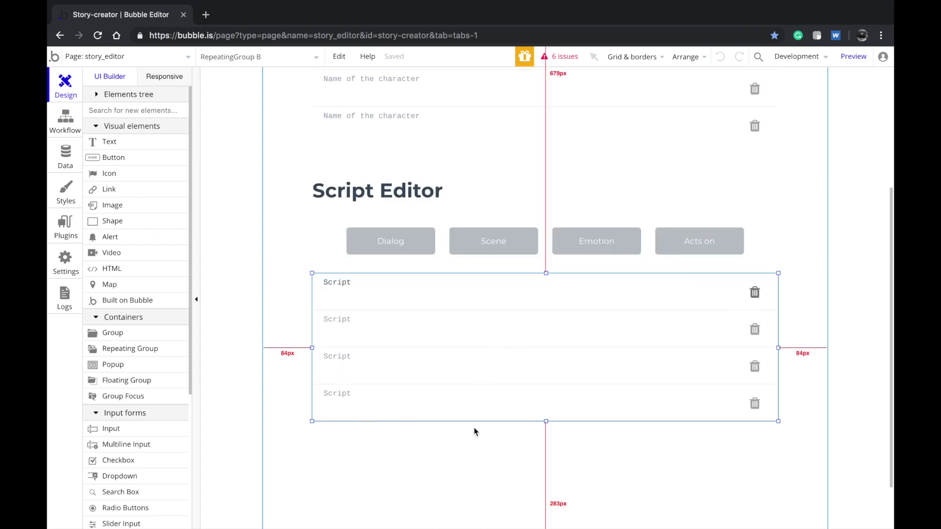
scroll(504, 415, down, 2)
key(Down)
key(Down)
key(Down)
key(Down)
key(Down)
key(Down)
key(Down)
key(Down)
key(Down)
key(Down)
key(Down)
key(Down)
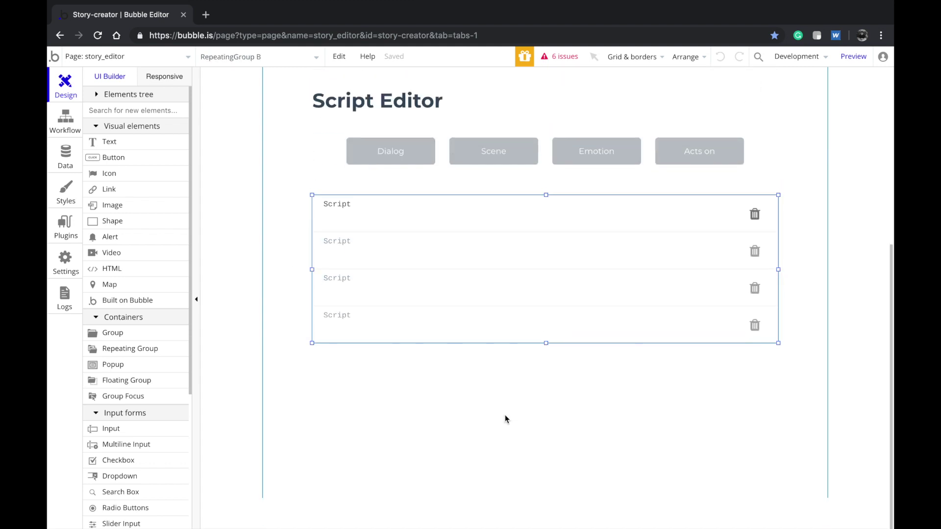
key(Down)
key(Down)
key(Down)
key(Down)
key(Down)
key(Down)
key(Down)
key(Down)
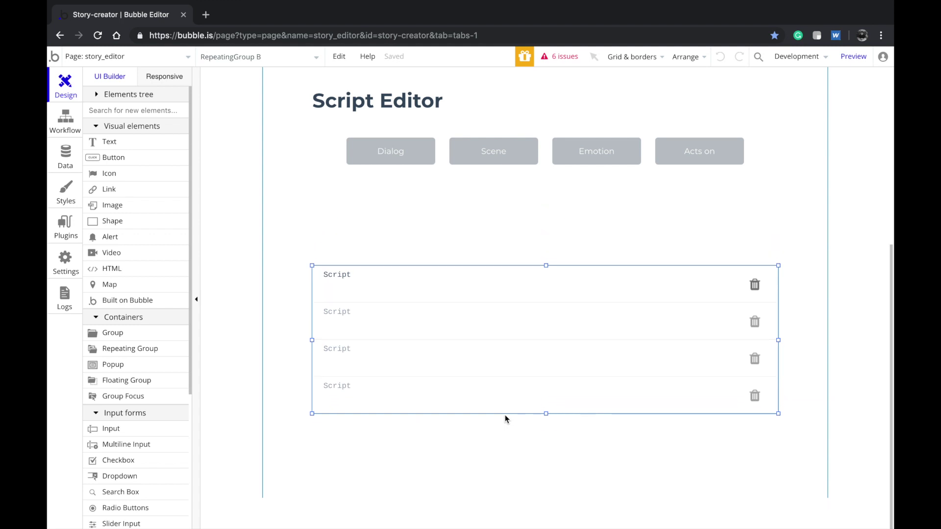
- Reveal Group A, the hidden scene form group, and center it horizontally on the page
click(275, 58)
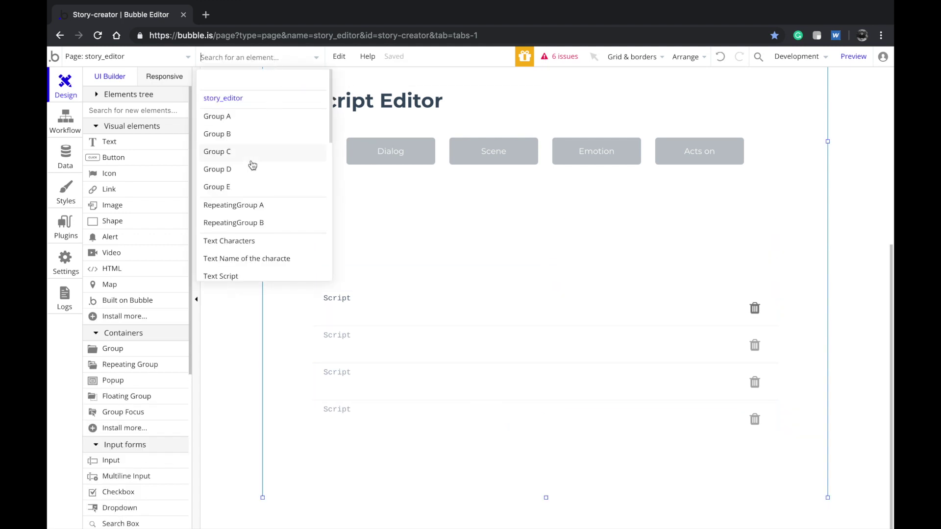
click(246, 122)
right_click(381, 233)
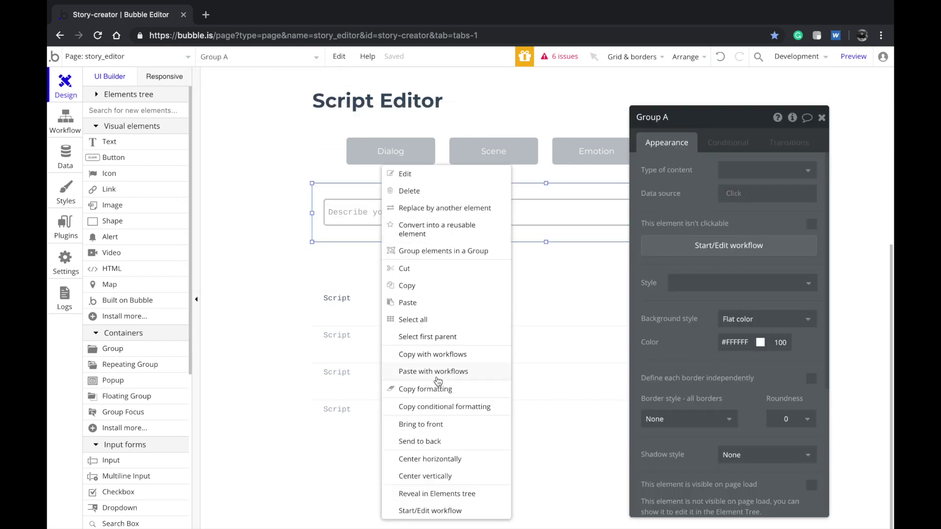
click(431, 460)
click(540, 201)
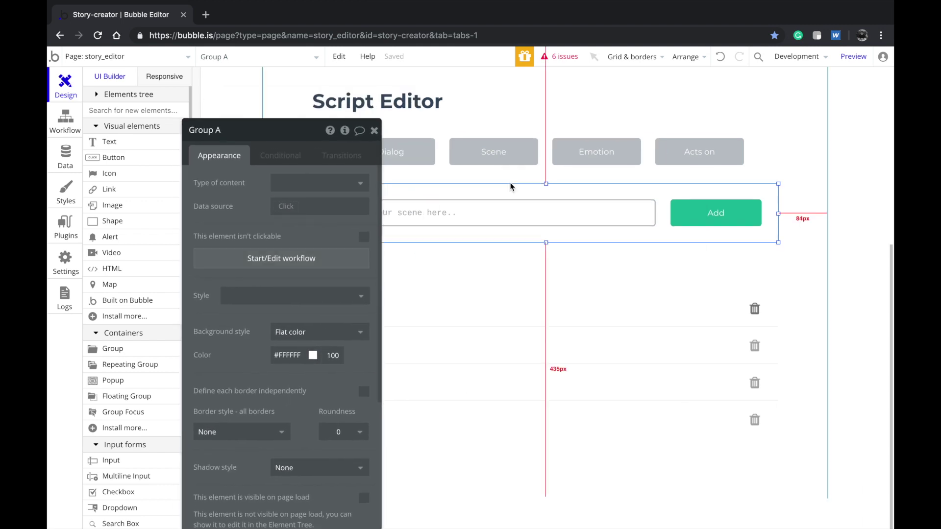
scroll(568, 231, up, 2)
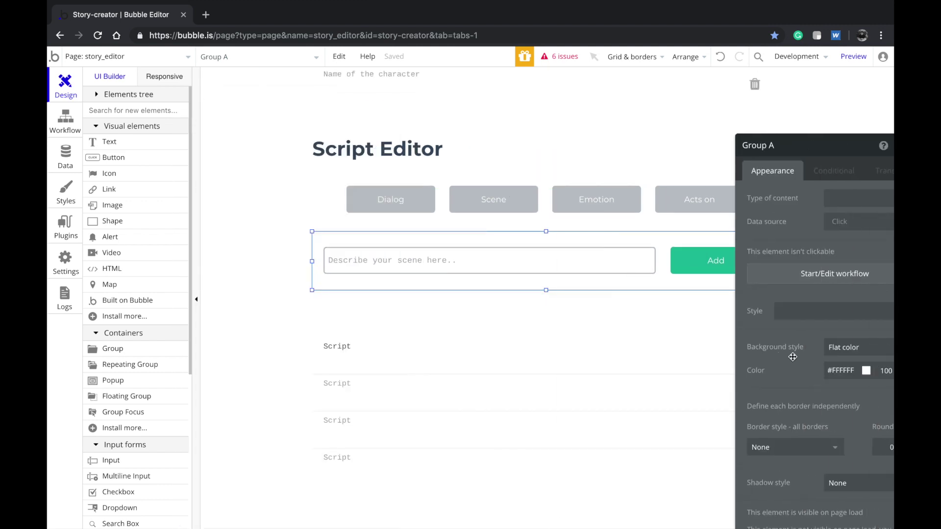
click(401, 352)
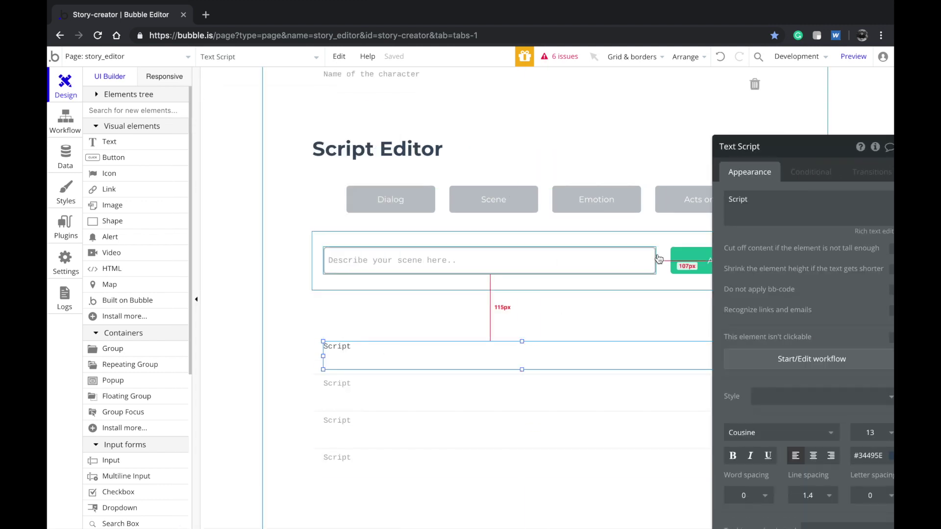
click(690, 256)
scroll(540, 255, up, 1)
click(395, 235)
- Create a custom data type named Story element
click(65, 156)
click(167, 209)
text(Story element)
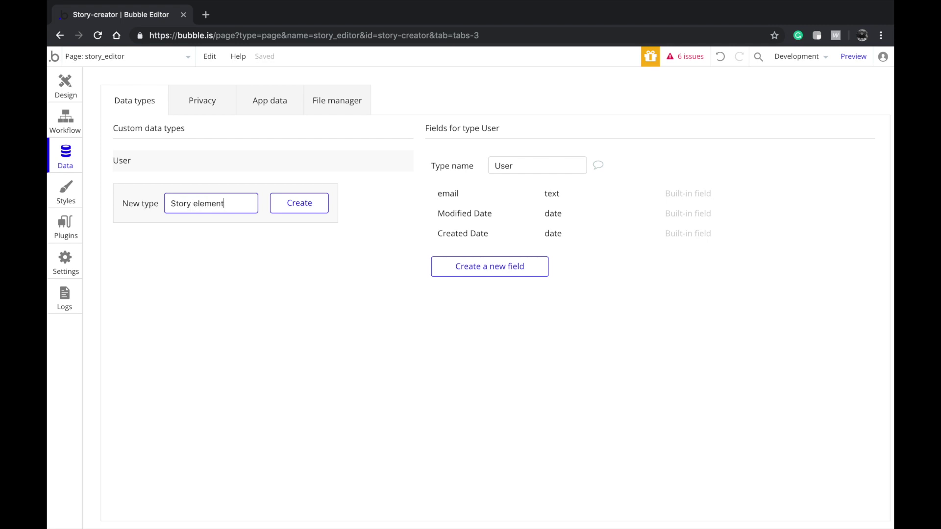
key(Return)
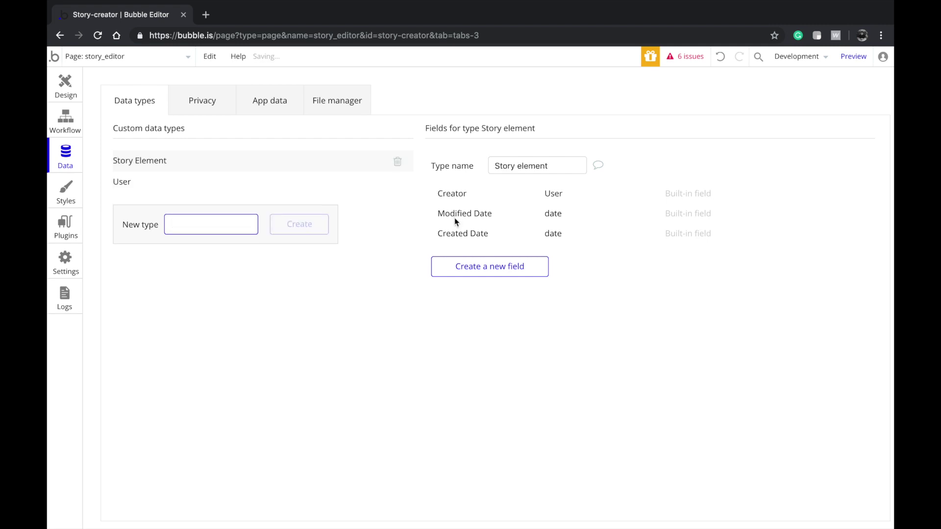
click(441, 258)
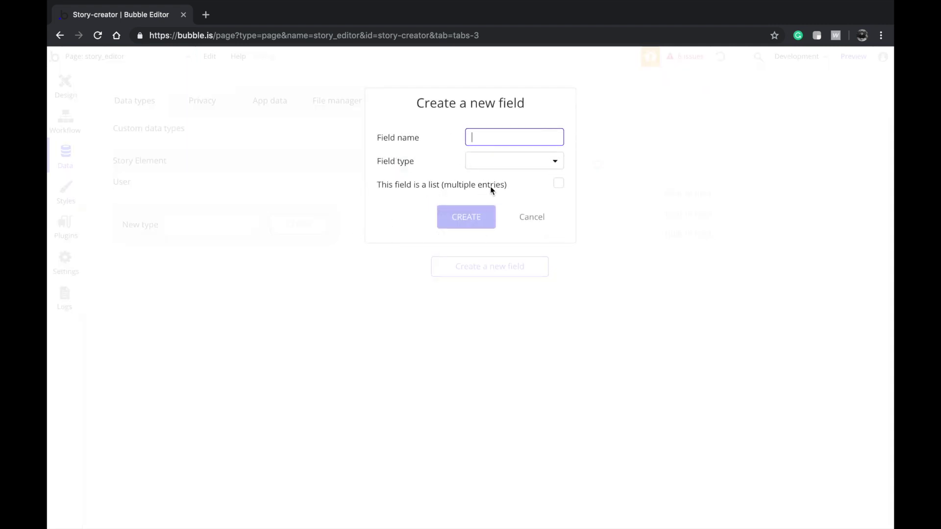
click(524, 217)
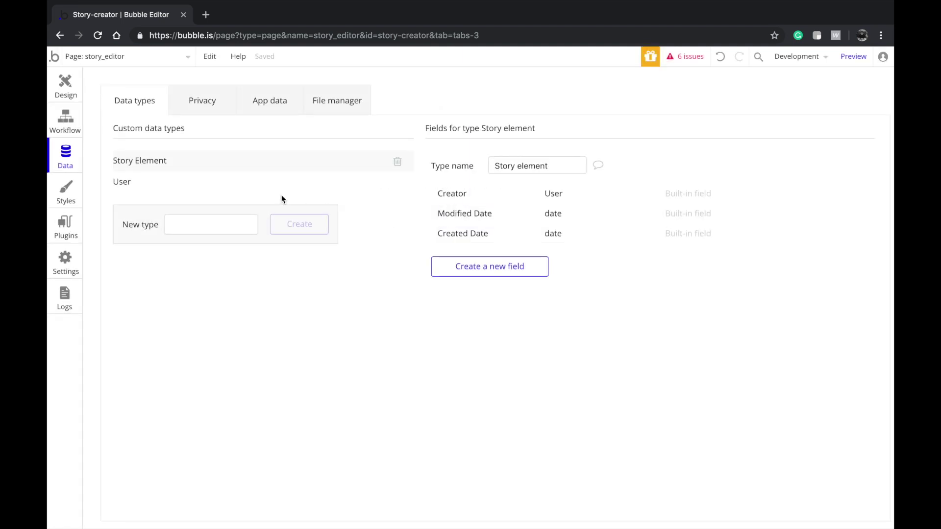
- Delete the Story element data type and create a custom data type named Story
click(397, 163)
click(198, 204)
text(Story)
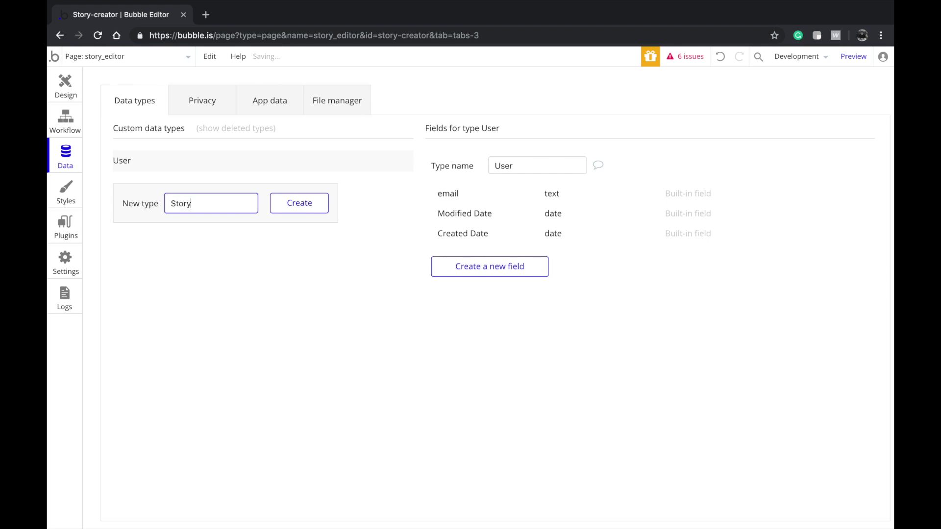
key(Return)
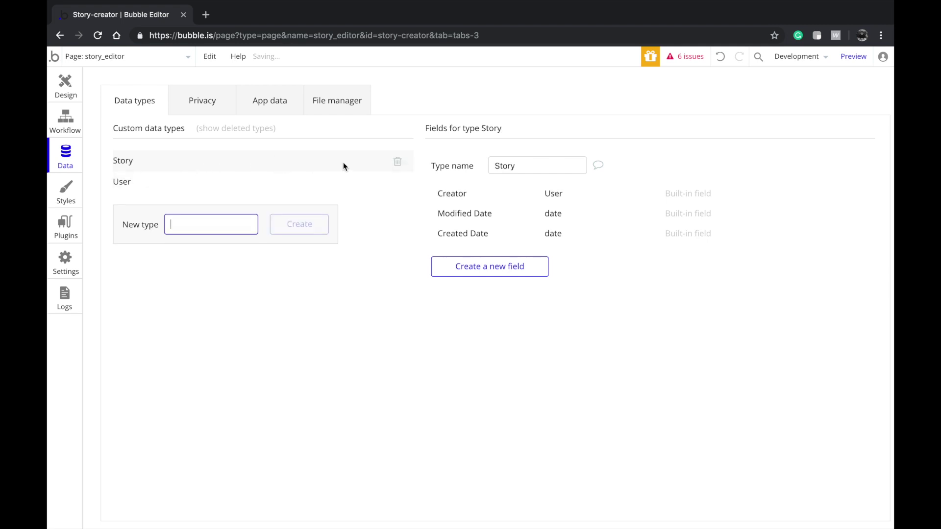
- Add a text field named Title to the Story data type
click(483, 267)
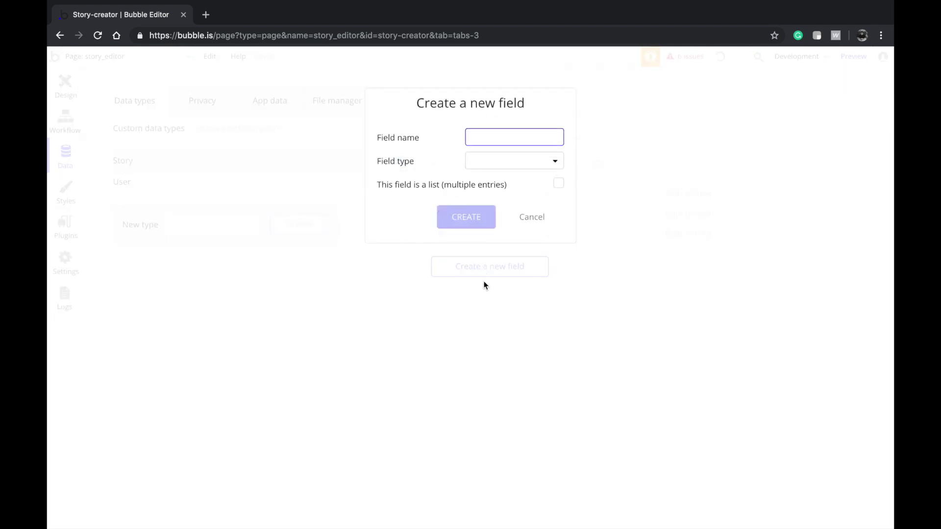
text(Title)
click(505, 164)
click(483, 180)
click(465, 218)
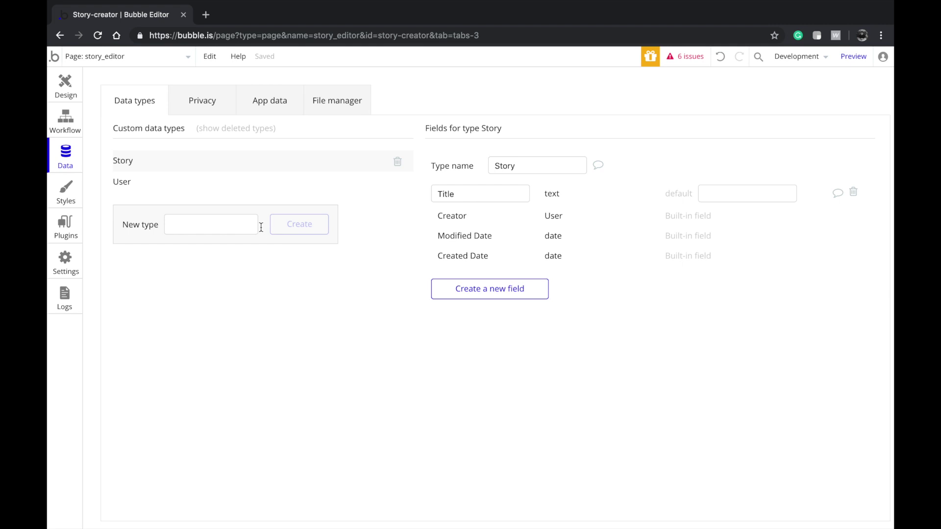
click(249, 225)
click(466, 294)
text(Sto)
key(super+a)
text(Story Element)
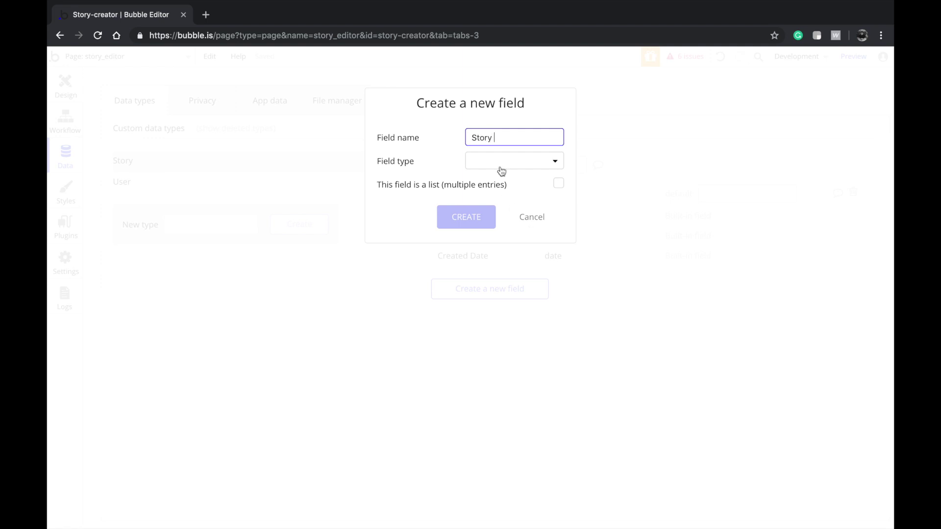
click(500, 168)
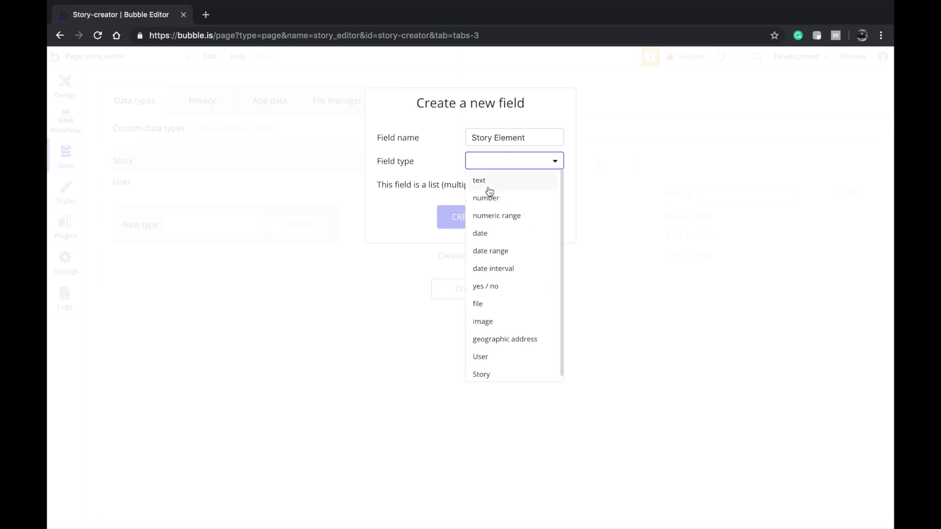
click(529, 181)
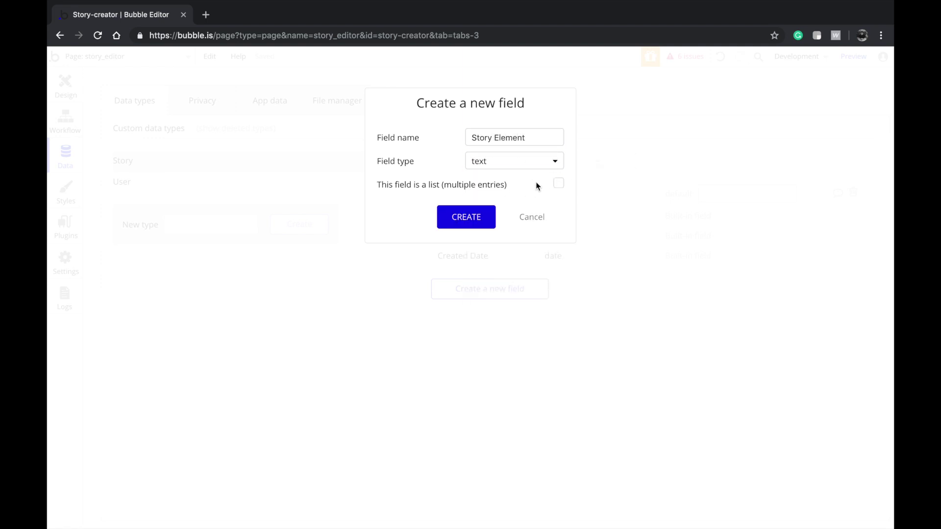
click(559, 185)
click(532, 217)
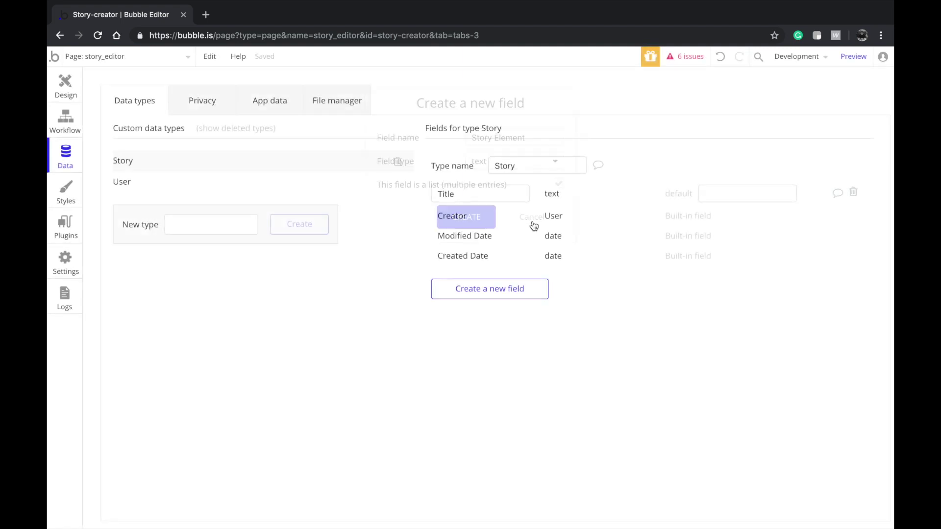
- Create a custom data type named Story Element
click(207, 230)
text(Story Elemen)
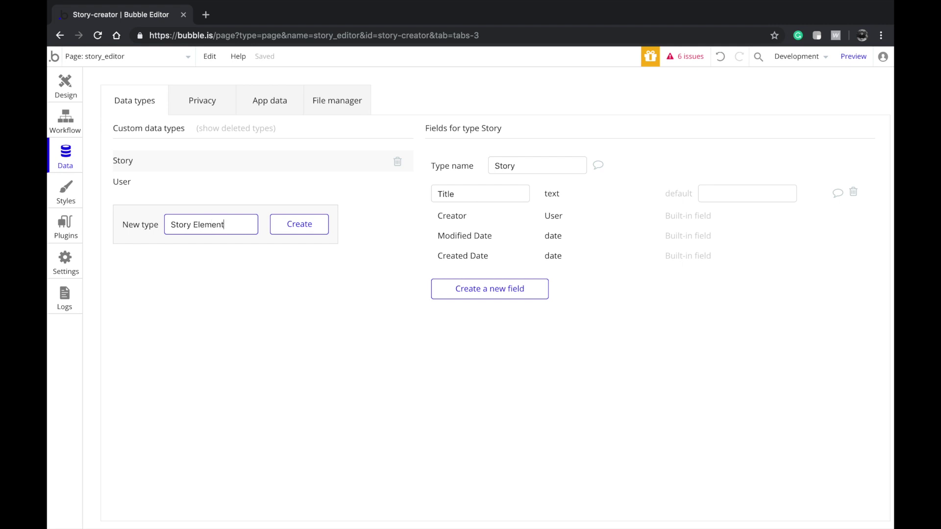
text(t)
key(Return)
click(69, 96)
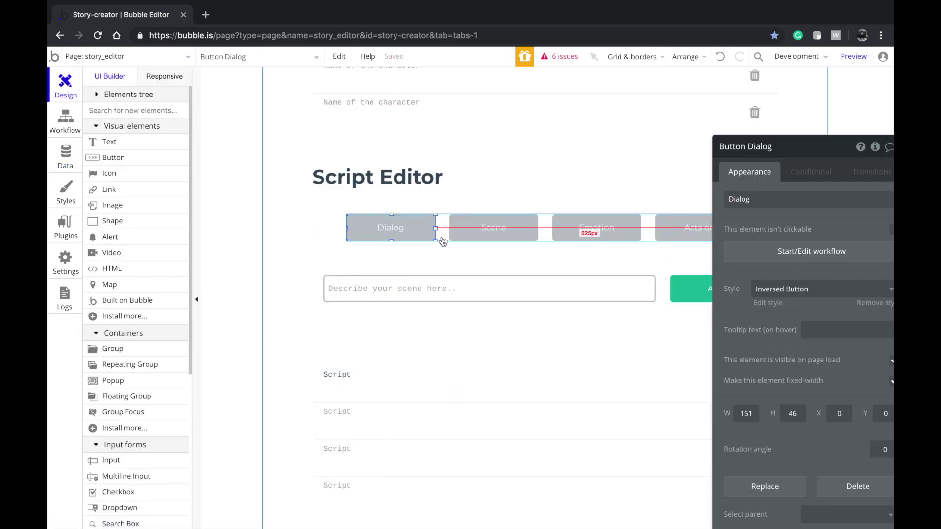
click(489, 237)
click(390, 231)
click(596, 230)
click(686, 236)
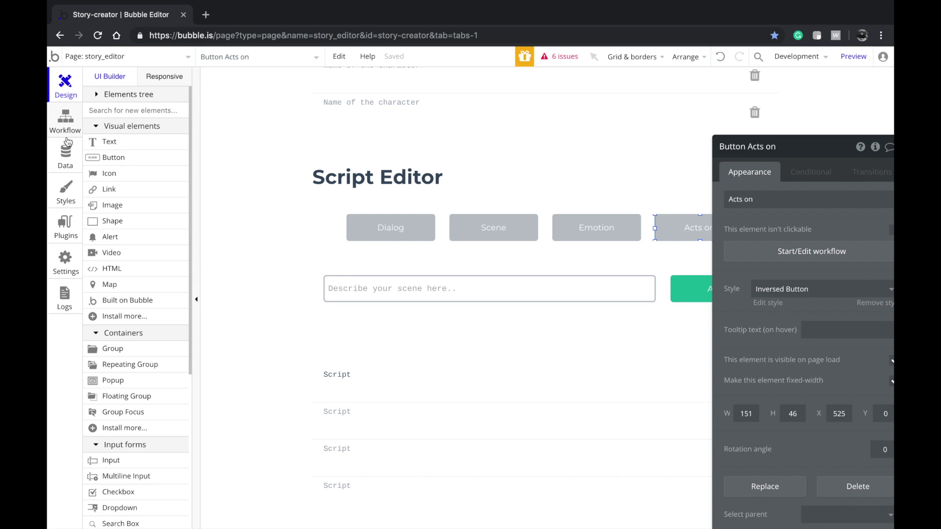
- Add a field named Text of type text to the Story Element data type
click(65, 154)
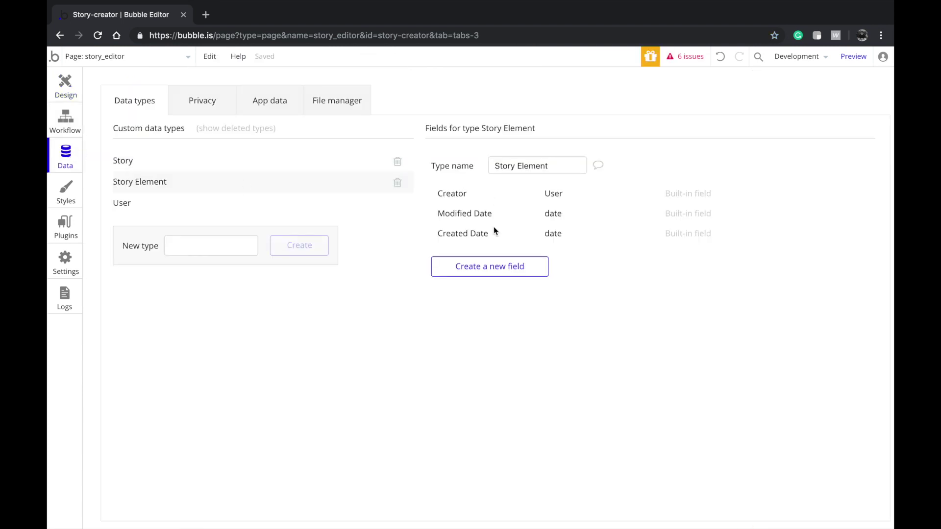
click(508, 270)
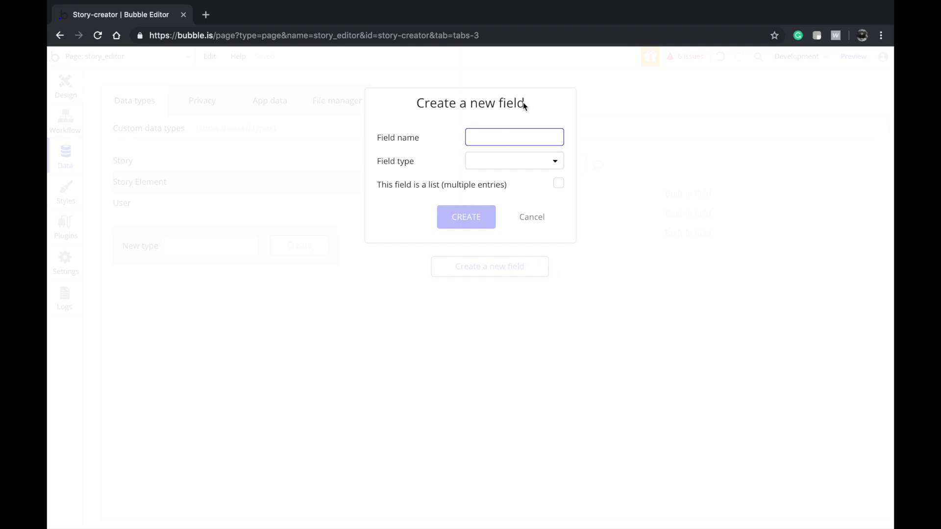
mouse_move(517, 171)
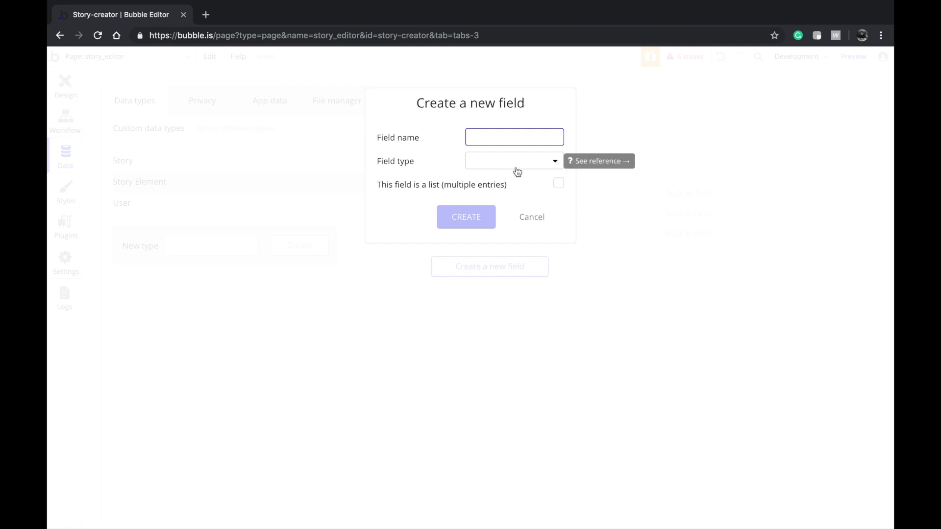
text(Text)
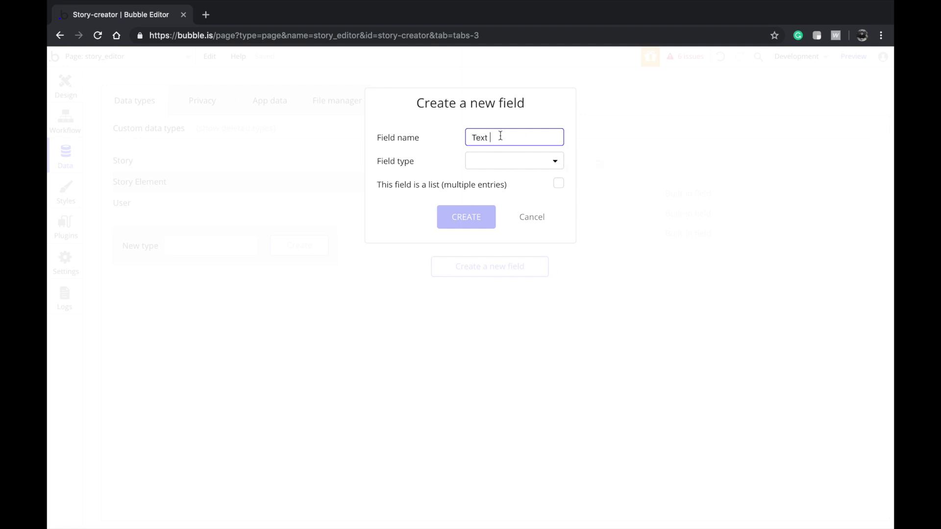
click(512, 162)
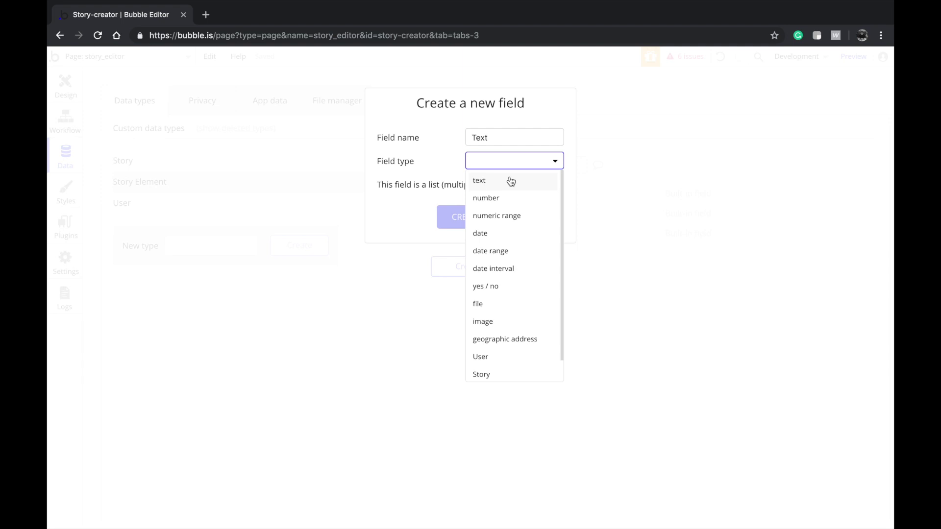
click(510, 182)
click(472, 218)
- Add a non-list field named Story Reference of type Story to the Story Element data type
click(480, 289)
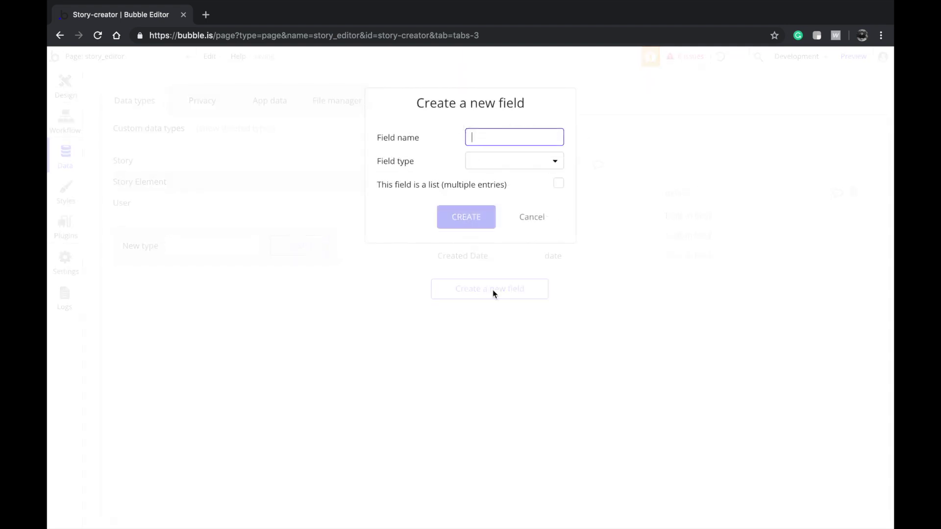
text(Story Reference)
key(ctrl+a)
click(529, 164)
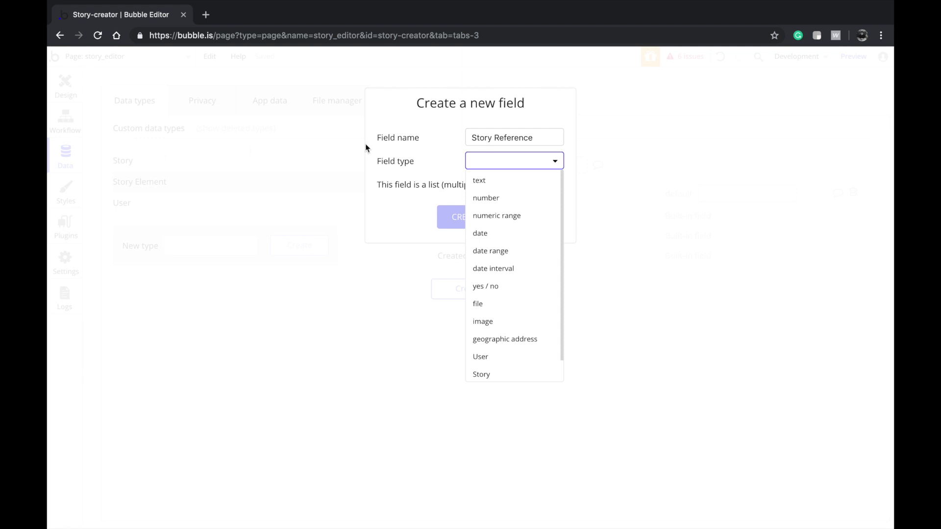
click(500, 372)
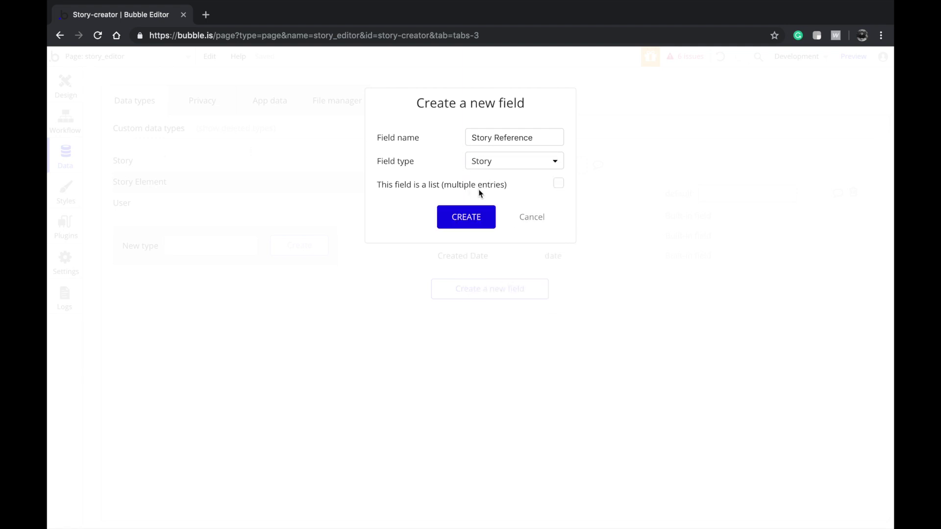
click(472, 216)
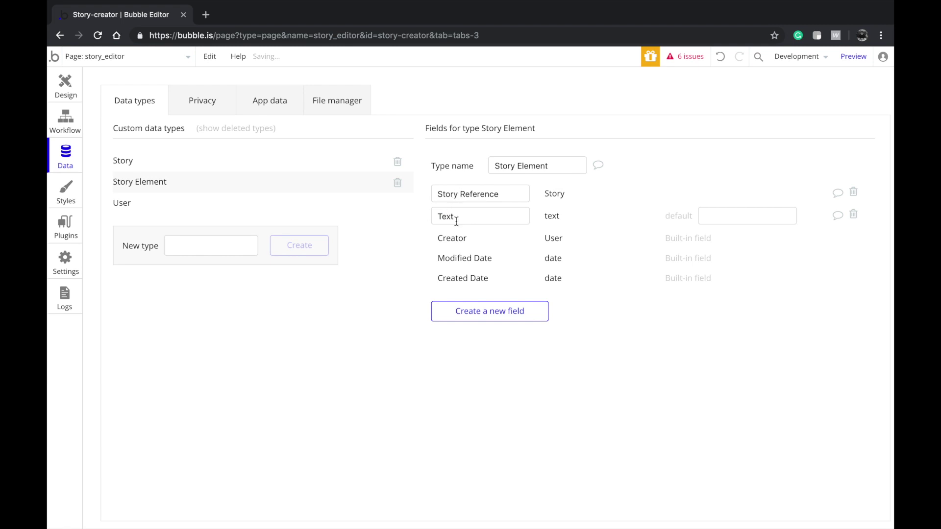
click(480, 195)
double_click(480, 196)
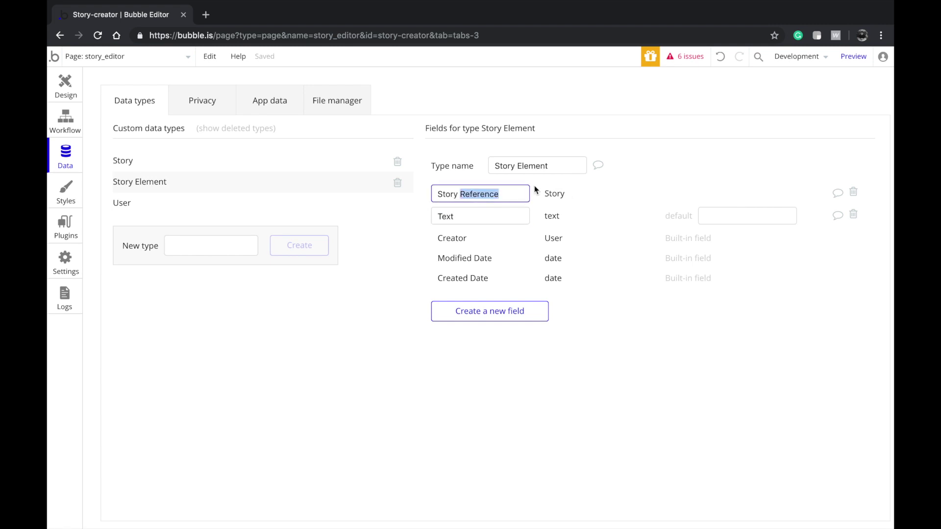
- Set the story_editor page's type of content to Story and its field for readable URL to Title
click(66, 86)
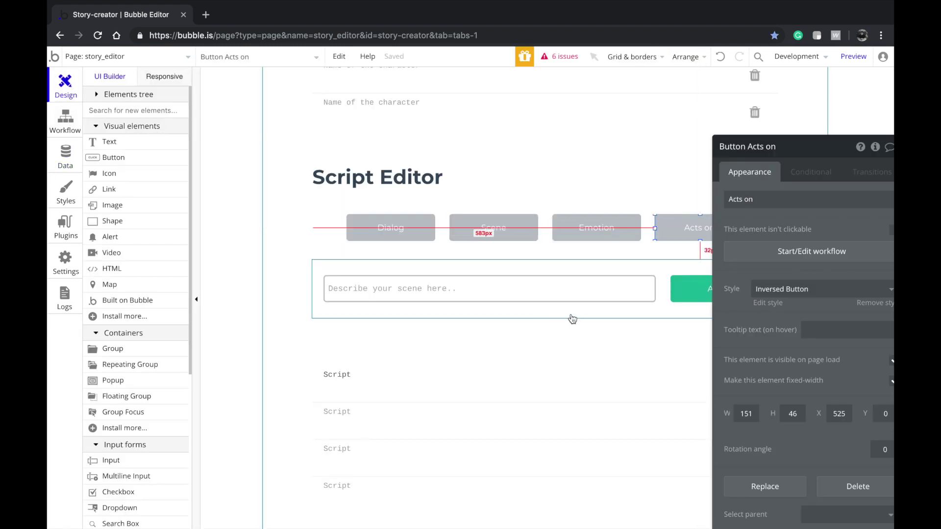
scroll(494, 233, up, 3)
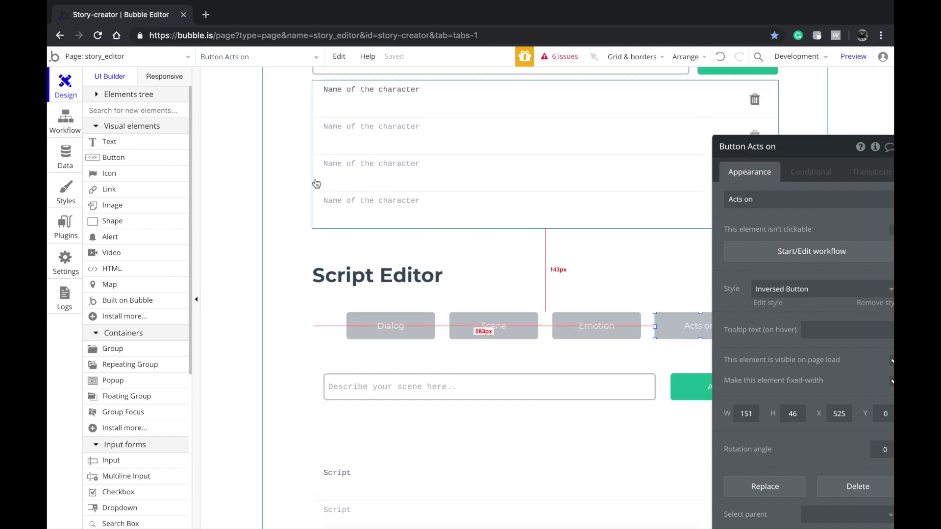
click(275, 189)
drag(751, 251, 217, 210)
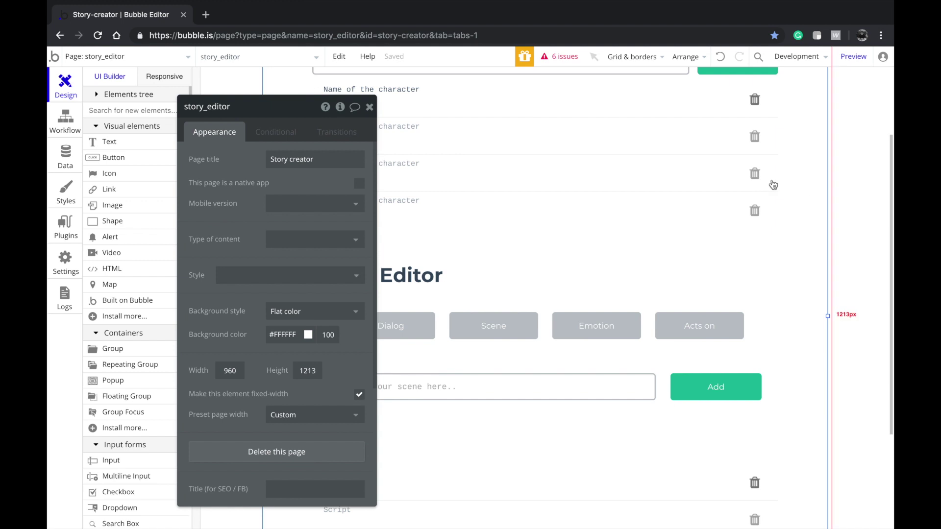
scroll(822, 208, up, 3)
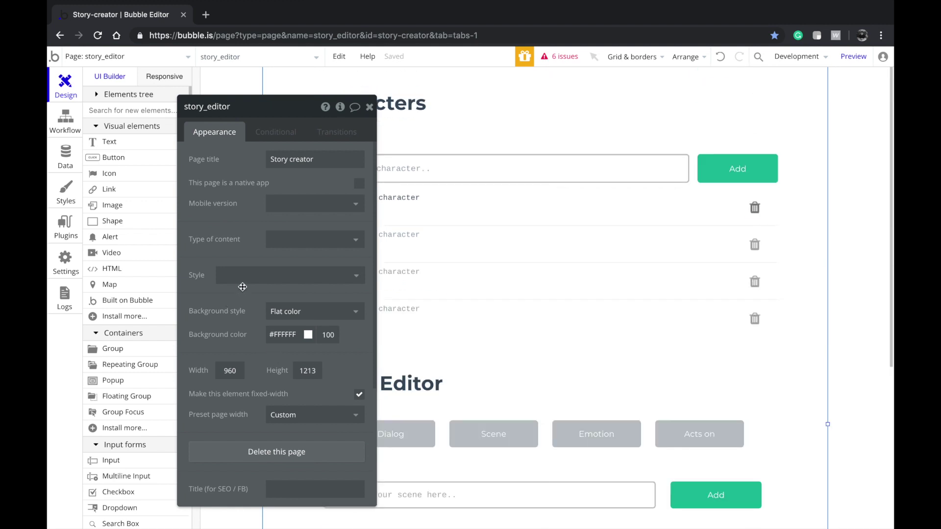
click(294, 239)
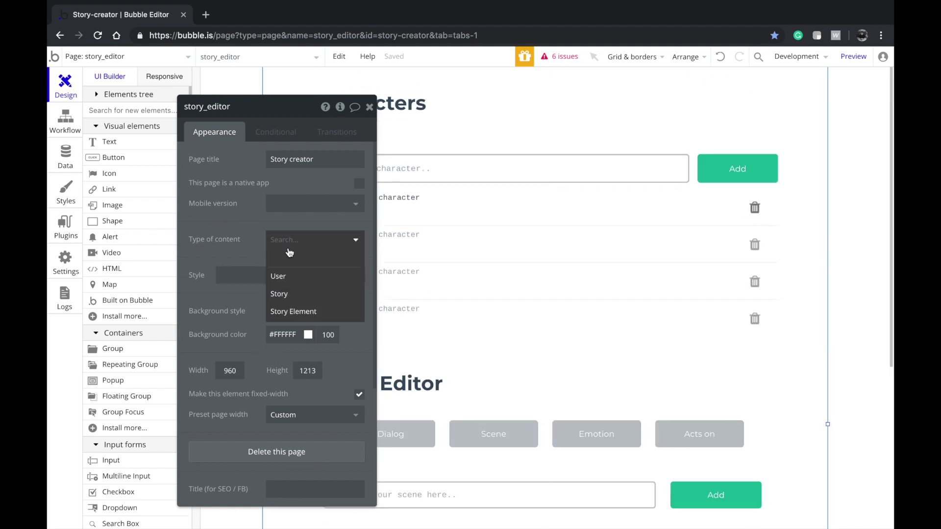
click(317, 294)
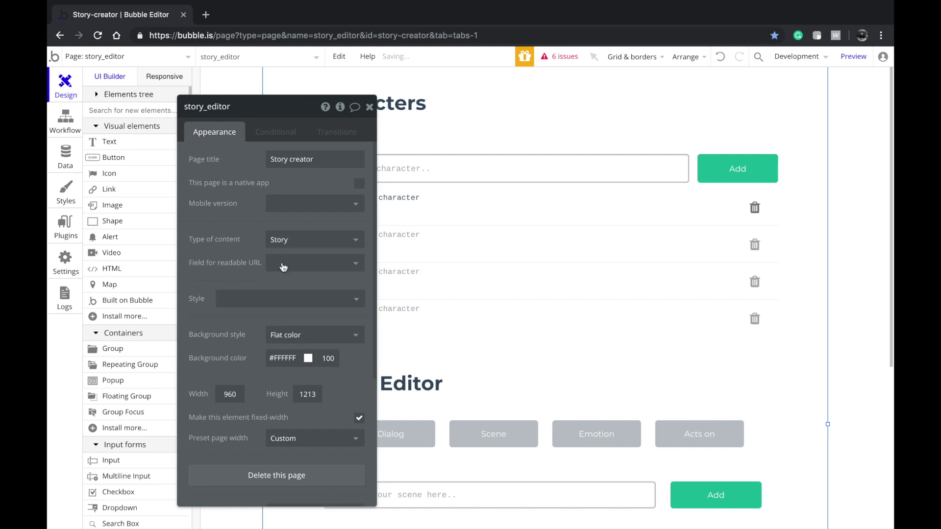
click(296, 268)
click(289, 299)
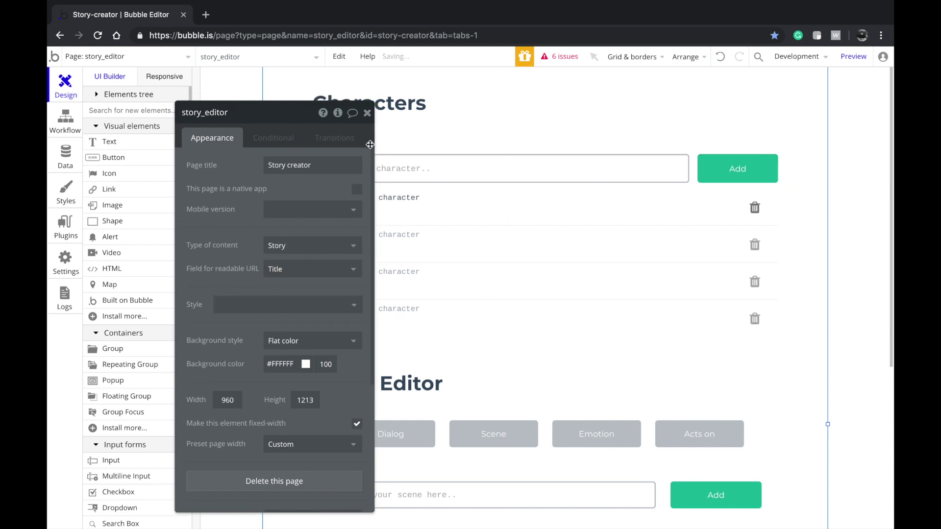
click(368, 113)
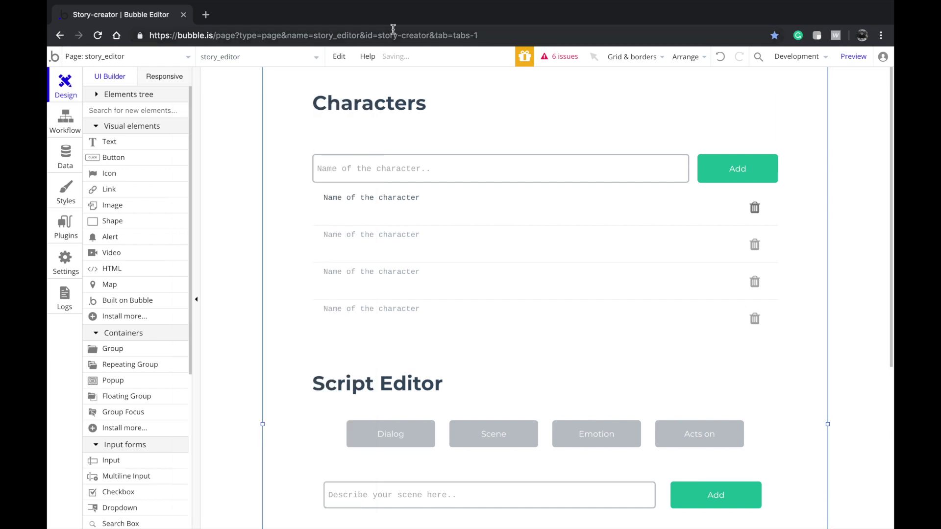
scroll(432, 169, down, 4)
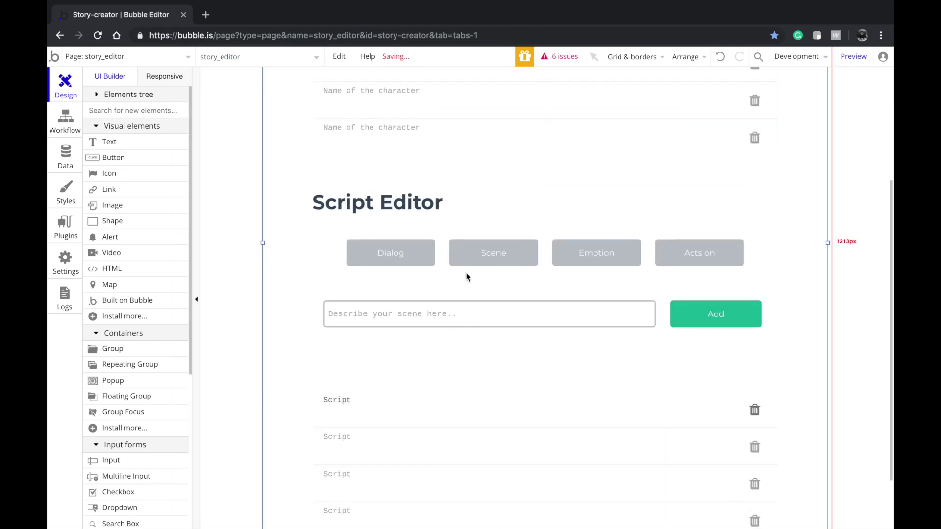
click(480, 337)
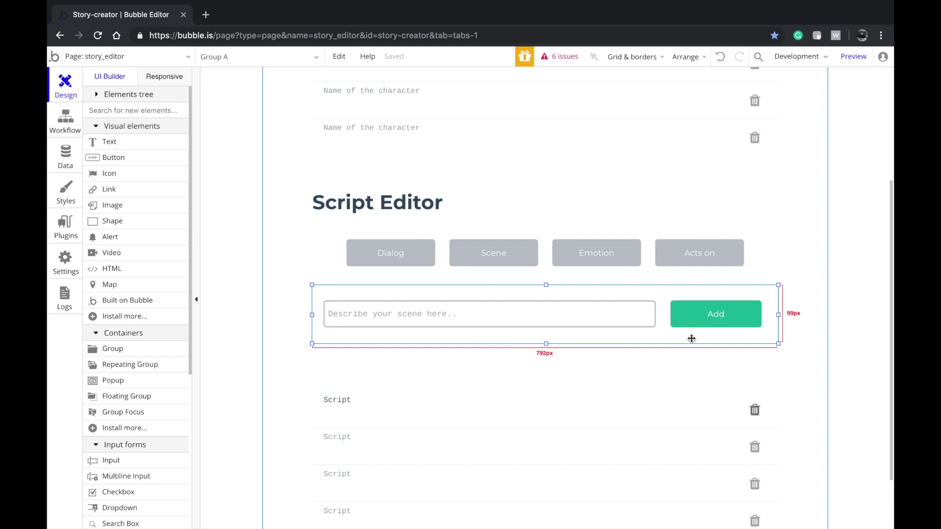
click(731, 316)
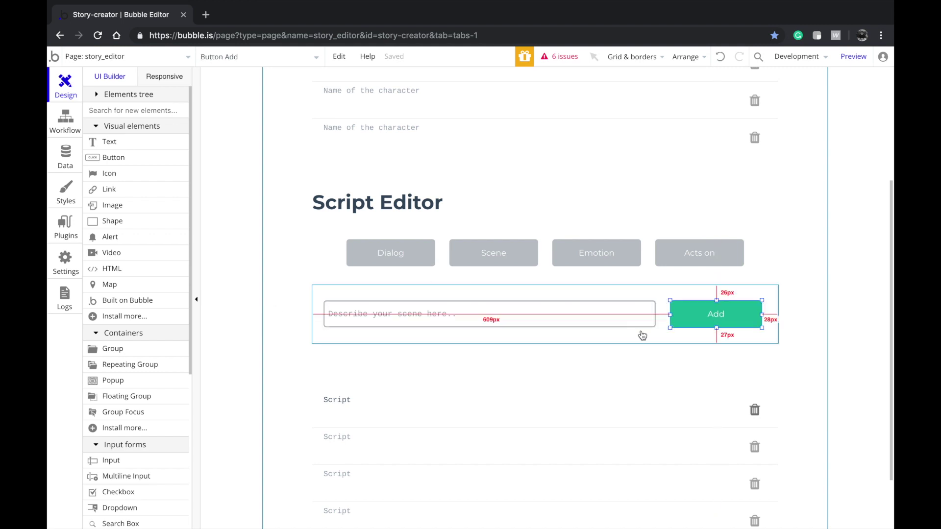
double_click(669, 310)
click(425, 261)
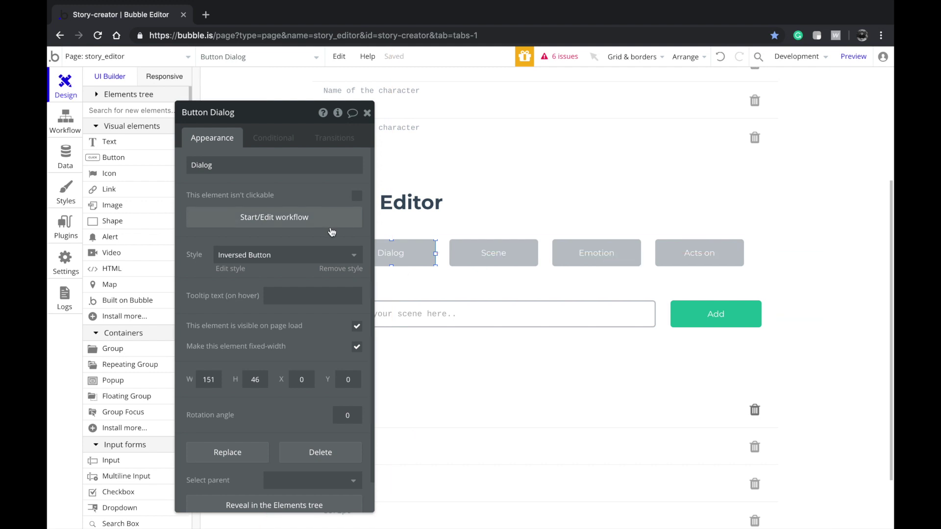
scroll(620, 248, up, 3)
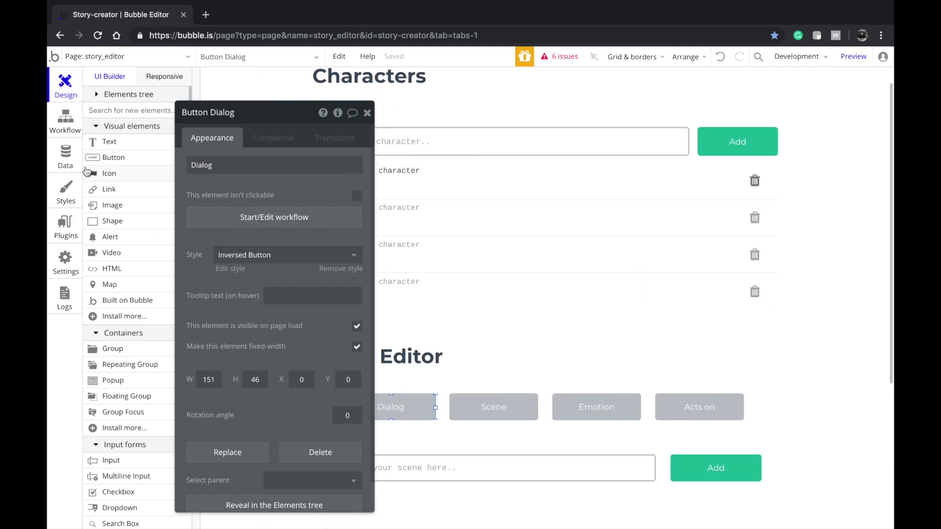
- Create a custom data type named Characters
click(64, 161)
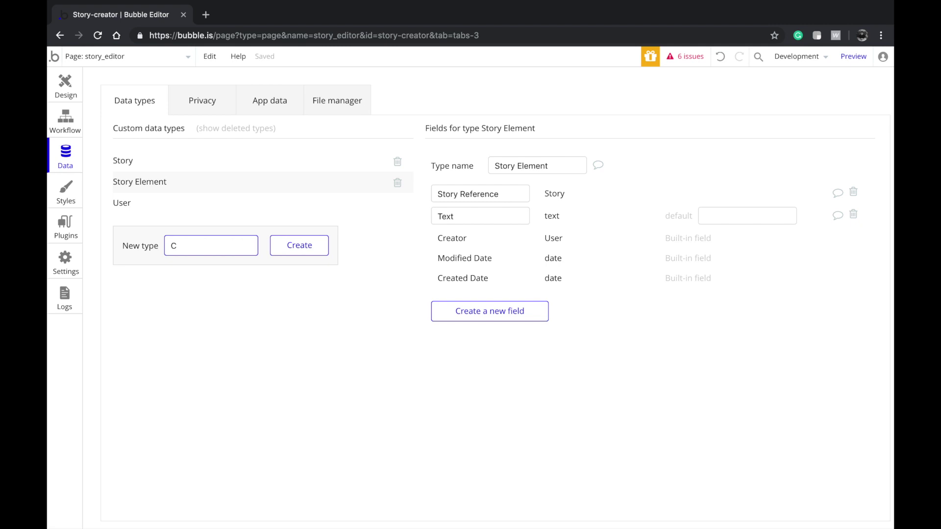
click(235, 164)
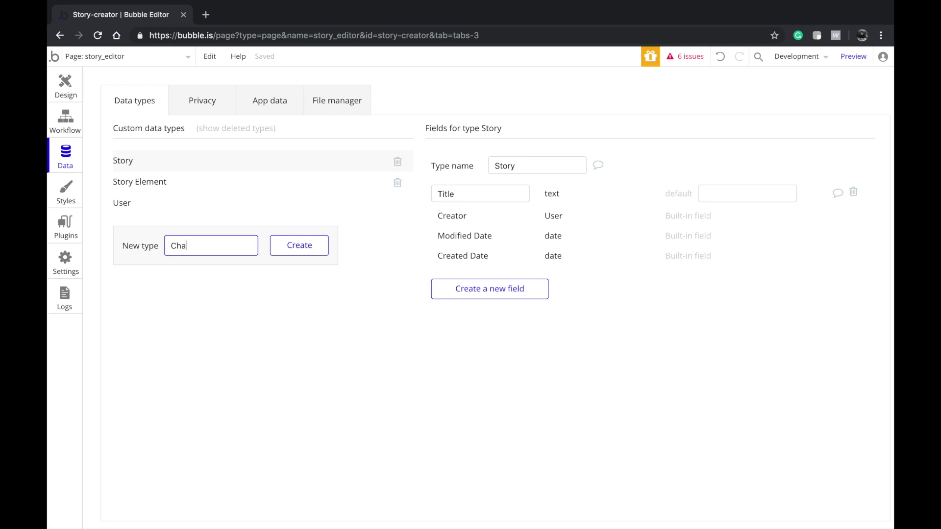
text(Characters)
click(300, 245)
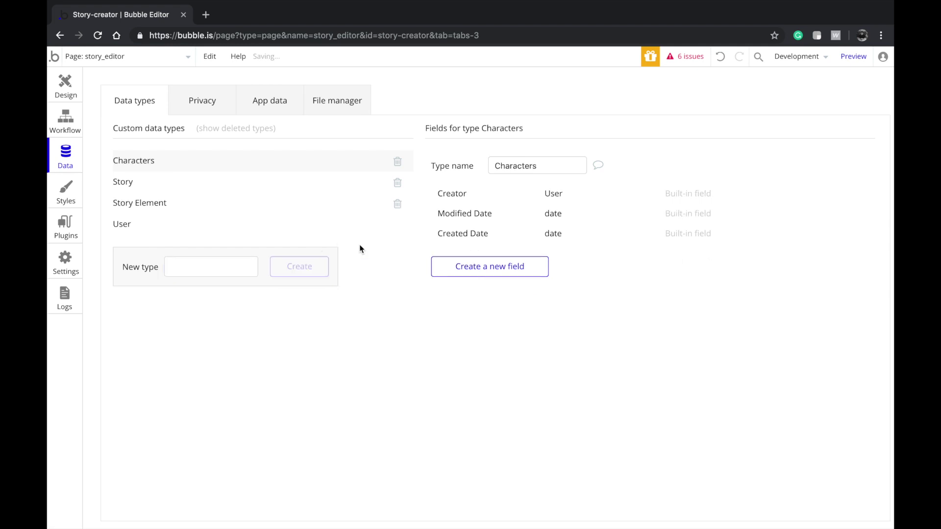
- Add a field named Name of type text to the Characters data type
click(490, 266)
text(Text)
key(super+a)
text(Name)
click(544, 164)
click(508, 182)
click(473, 217)
- Add a non-list field named Story Reference of type Story to the Characters data type
click(483, 290)
text(S)
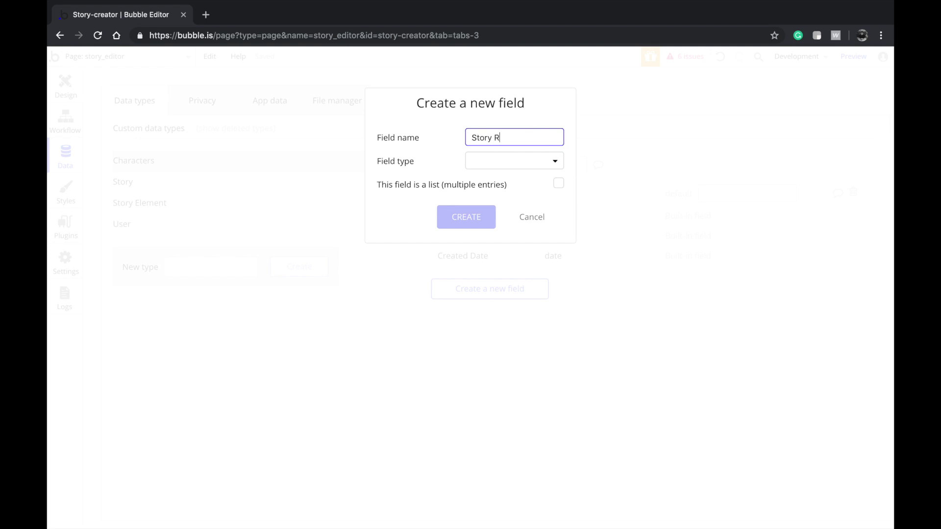
click(498, 163)
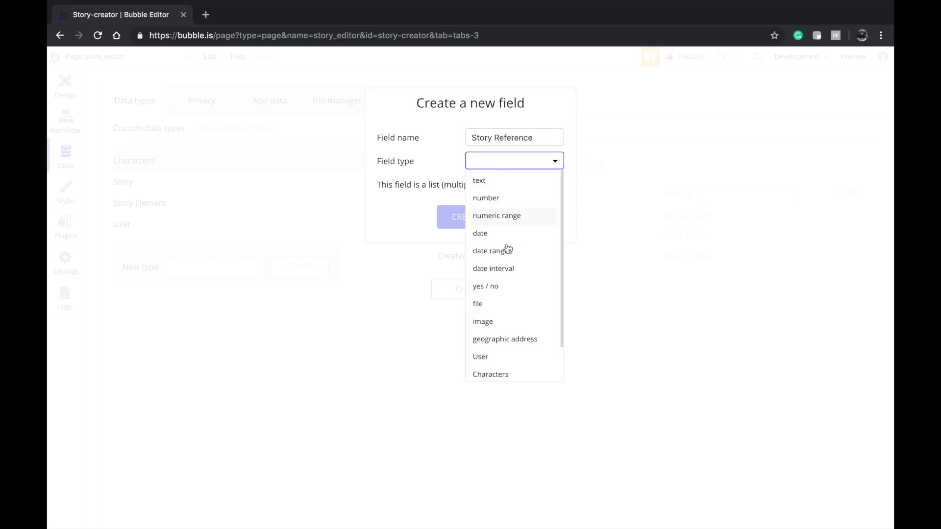
scroll(500, 343, down, 1)
click(495, 362)
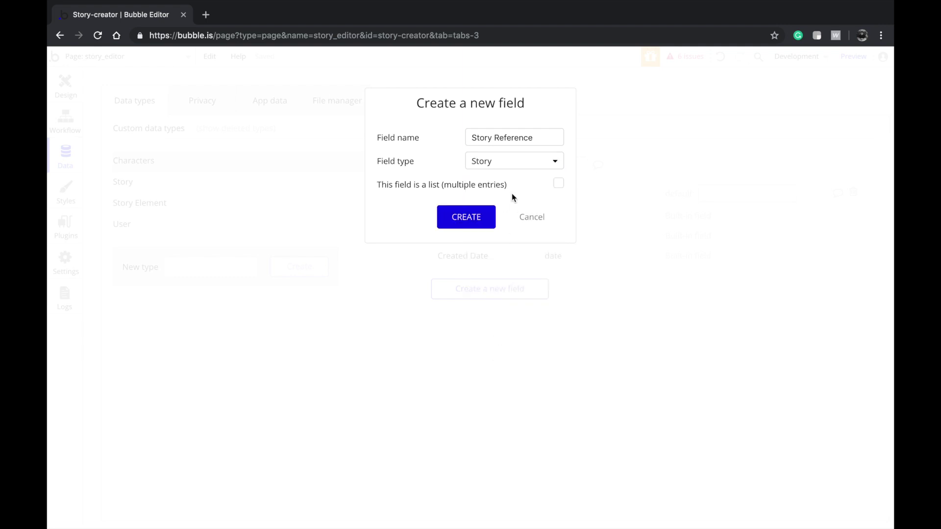
click(479, 217)
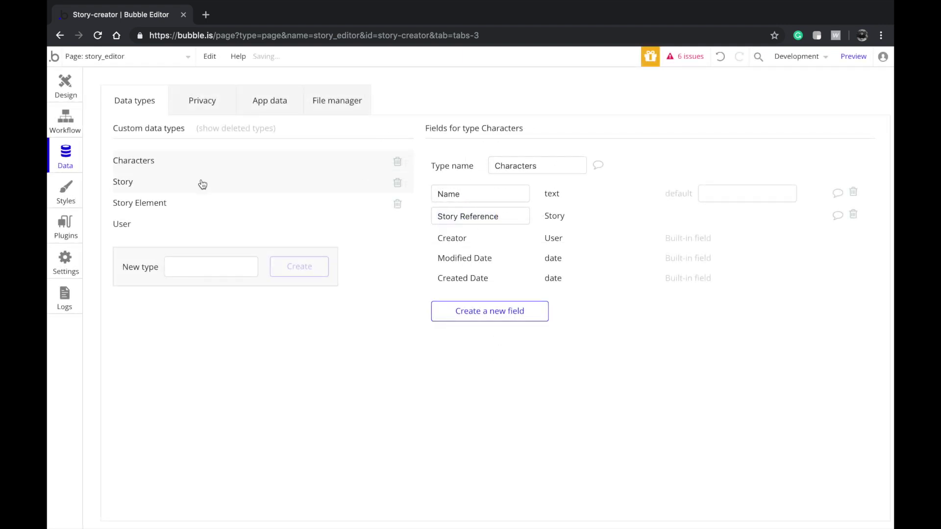
- Start a workflow for the Add button in the story_editor page's Characters section that creates a new Characters thing
click(65, 86)
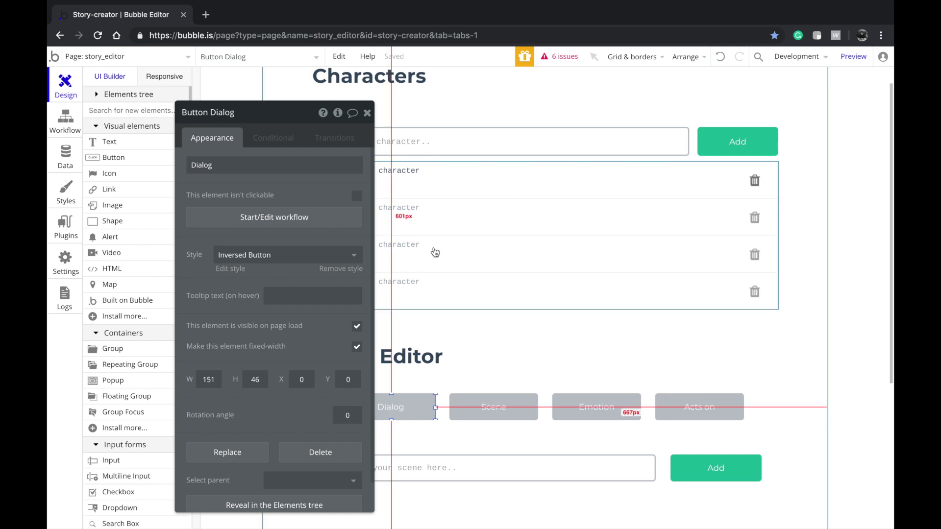
click(761, 142)
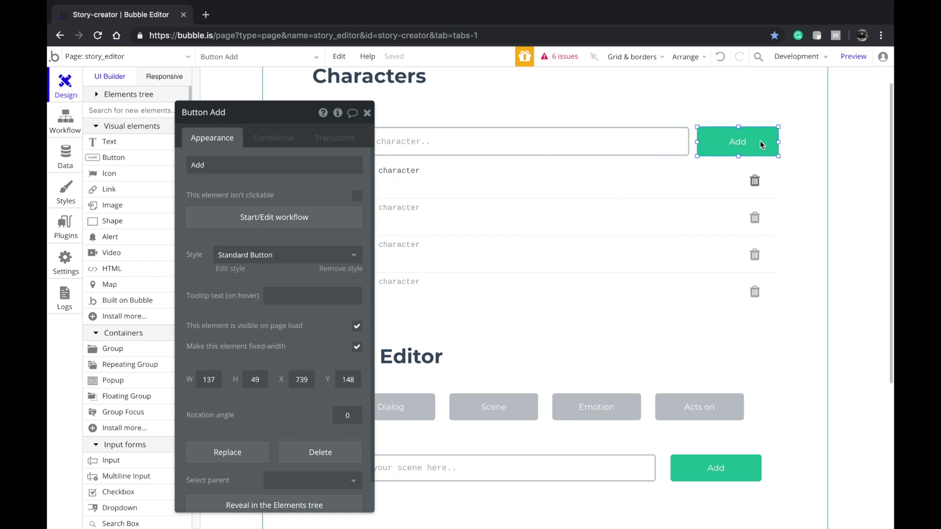
click(261, 224)
click(153, 205)
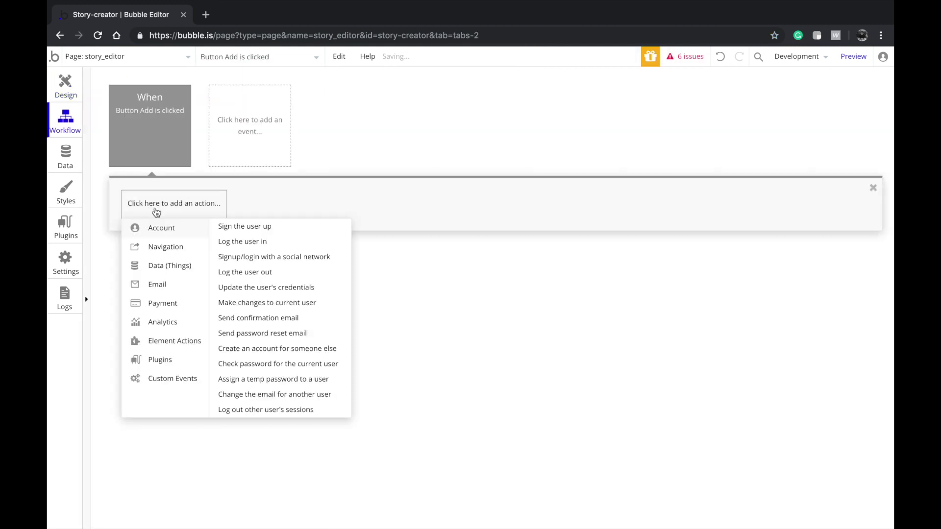
mouse_move(165, 270)
click(288, 226)
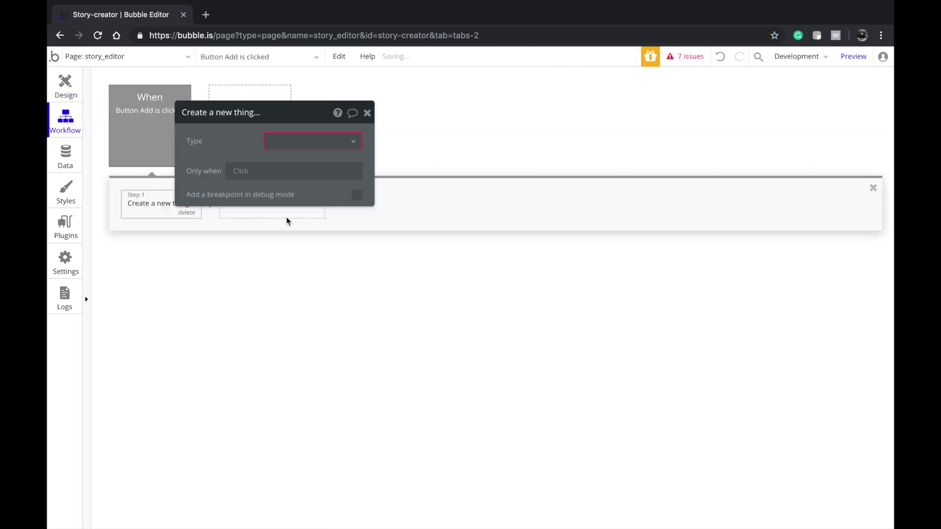
click(298, 143)
click(296, 161)
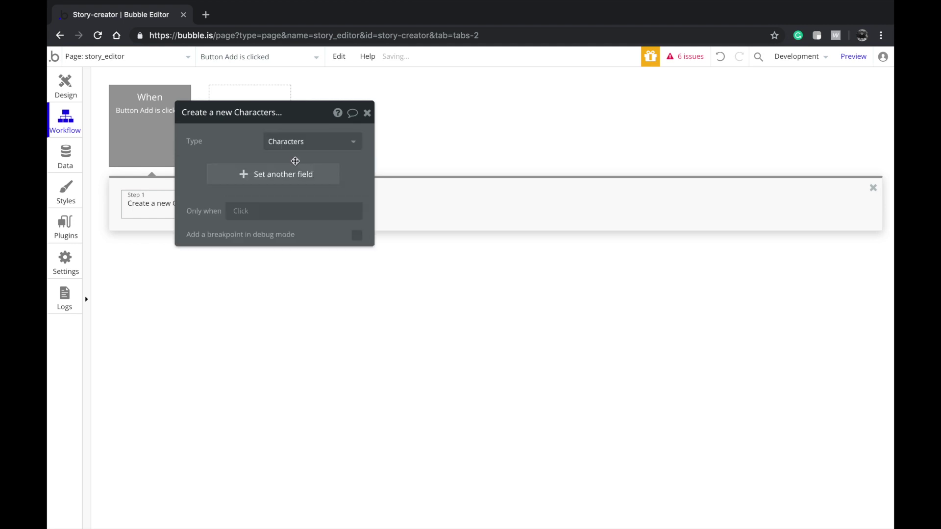
- Set the new Characters thing's Story Reference field to Current Page Story
click(245, 176)
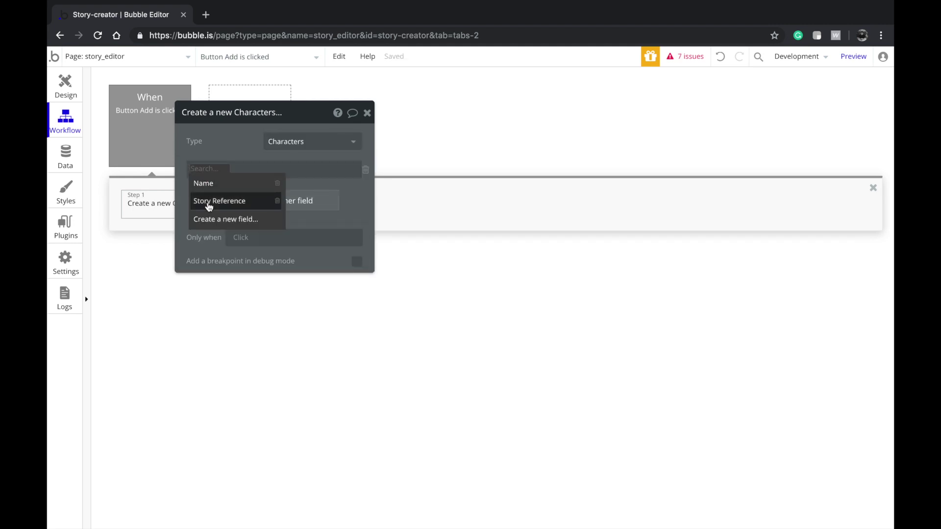
click(209, 206)
click(261, 168)
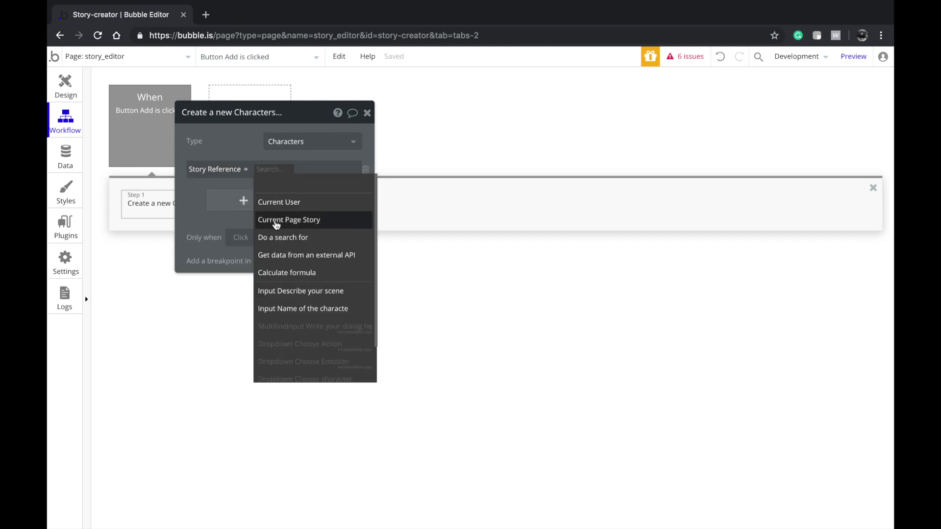
click(276, 223)
- On the index page, start a workflow for the Tell a story button that creates a new Story thing
click(66, 87)
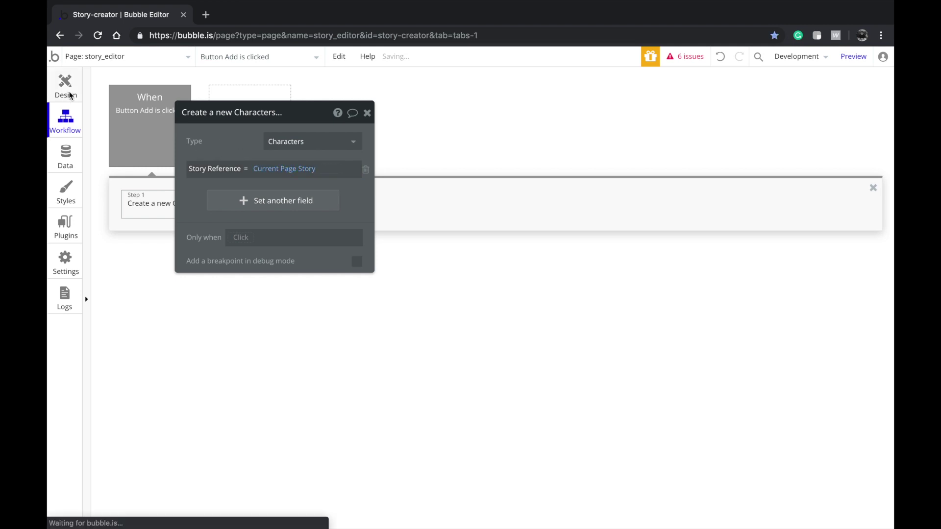
click(103, 57)
click(102, 102)
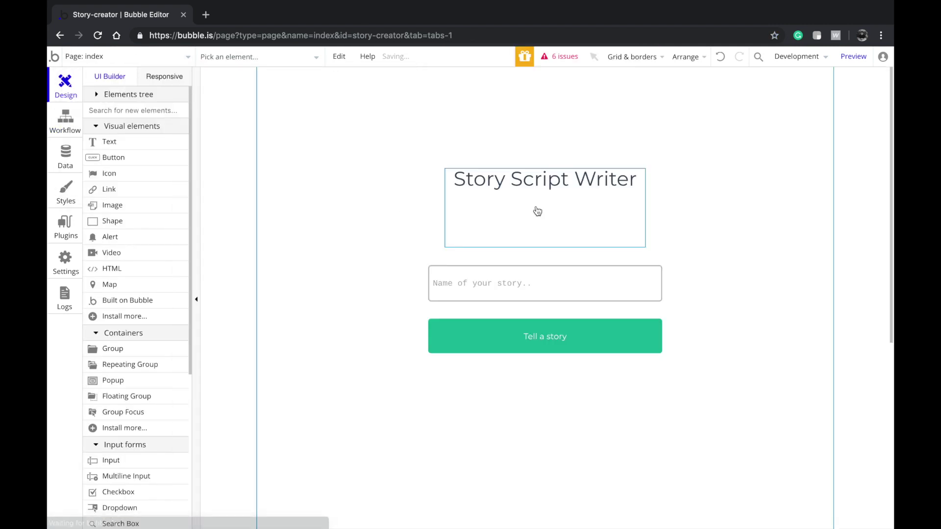
double_click(535, 333)
click(301, 218)
click(141, 197)
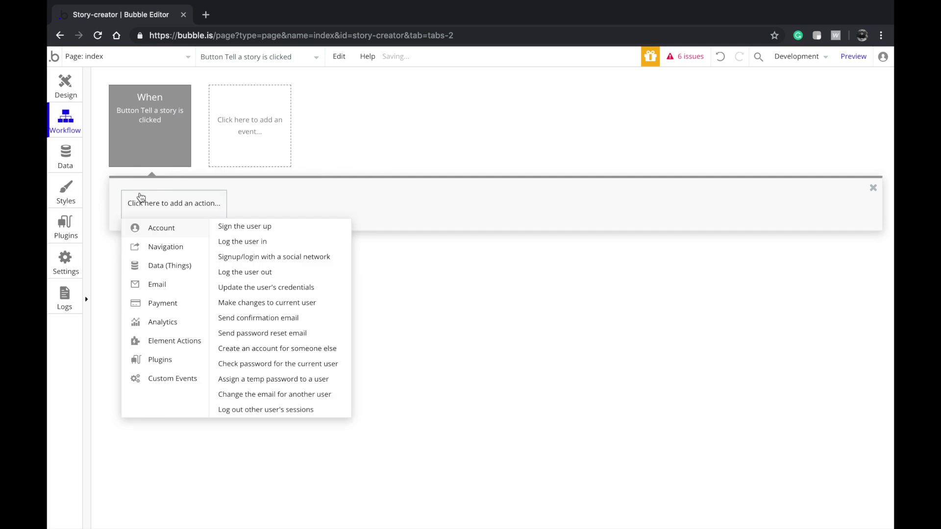
mouse_move(193, 266)
click(241, 226)
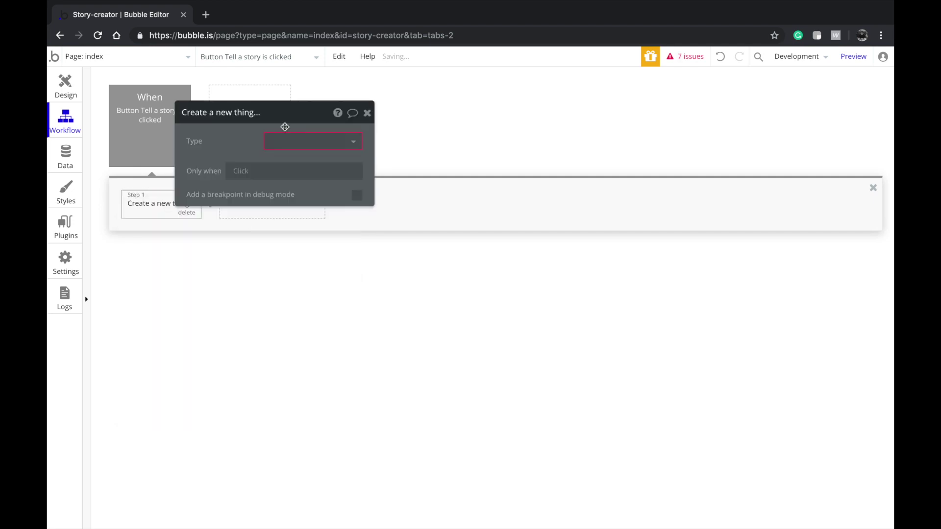
click(270, 141)
click(275, 178)
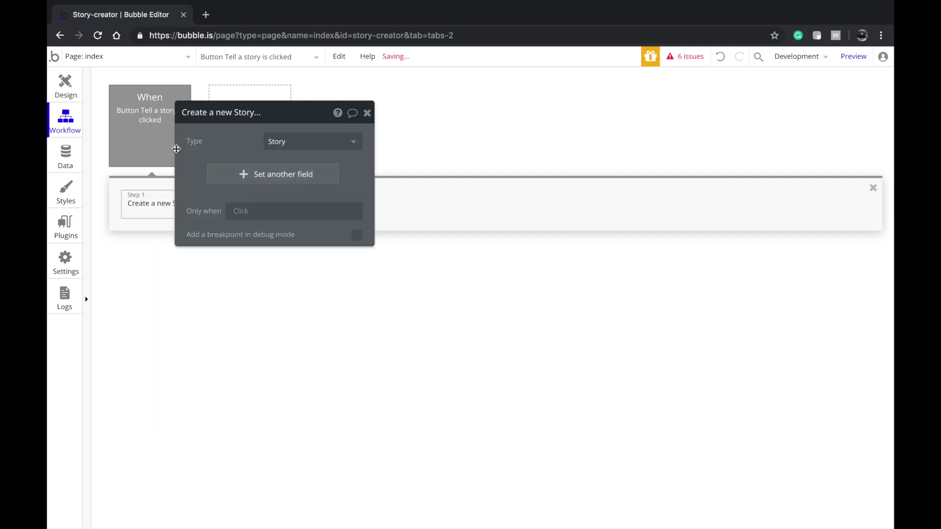
- Set the new Story's Title to the value of the Name of your story input
drag(176, 149, 188, 146)
click(239, 170)
click(218, 182)
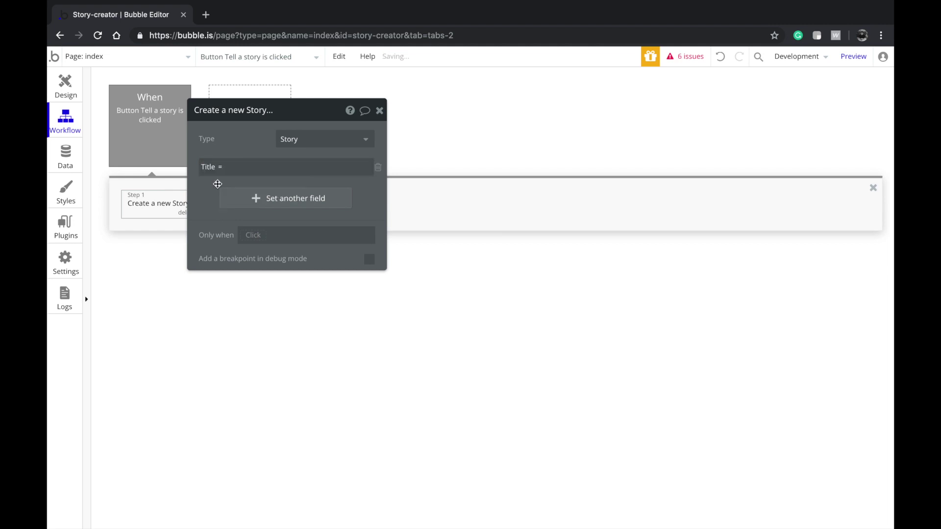
click(255, 167)
click(380, 164)
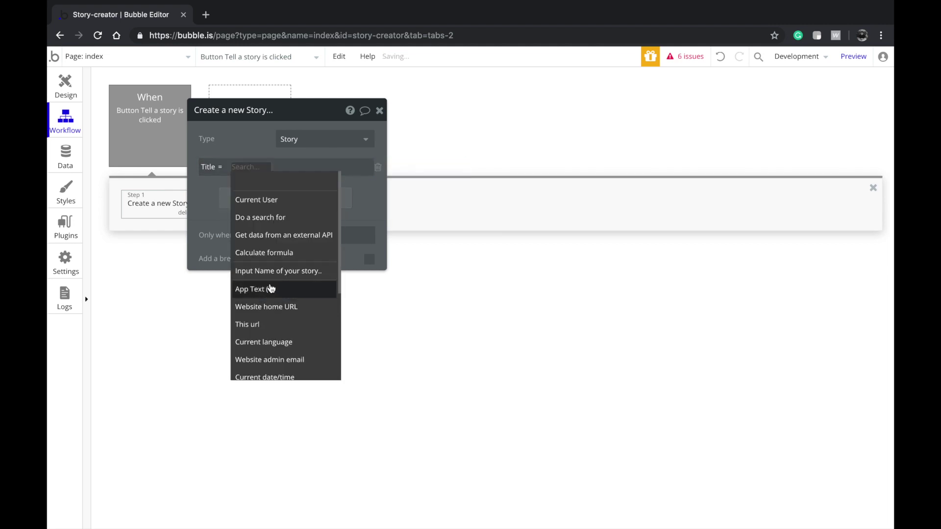
click(278, 271)
click(328, 183)
drag(248, 152, 394, 199)
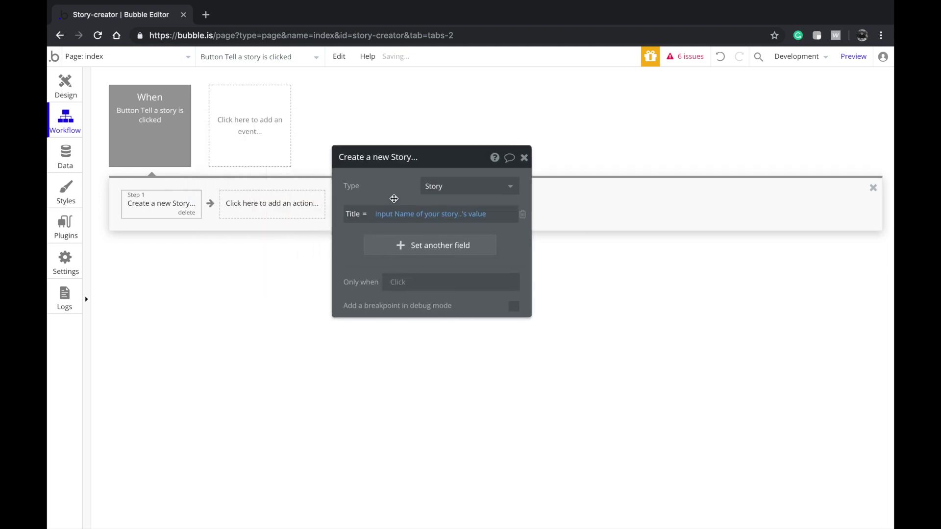
- Add a Reset relevant inputs action after the Create a new Story action
click(276, 215)
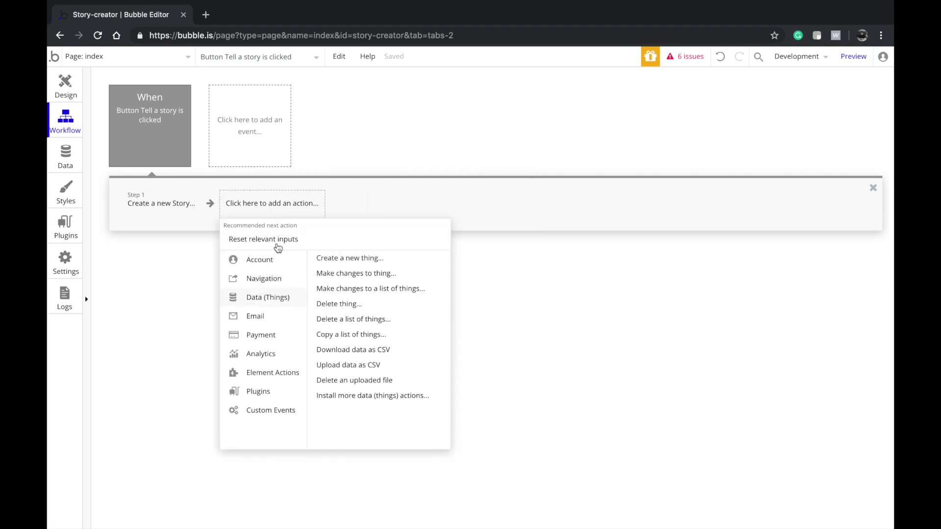
click(279, 240)
click(320, 210)
- Insert a Go to page action as step 2 with destination story_editor, sending the result of step 1
click(217, 203)
mouse_move(251, 321)
mouse_move(275, 279)
click(357, 262)
click(428, 185)
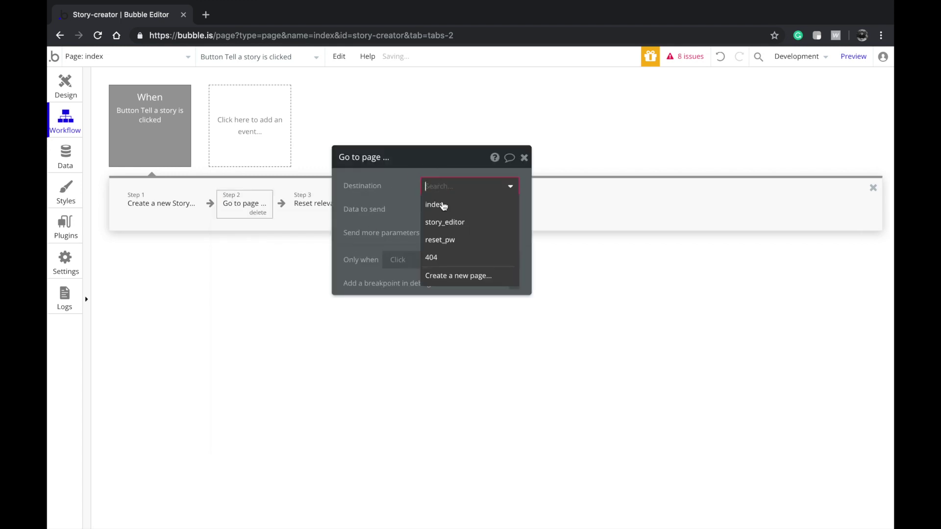
click(430, 219)
click(433, 208)
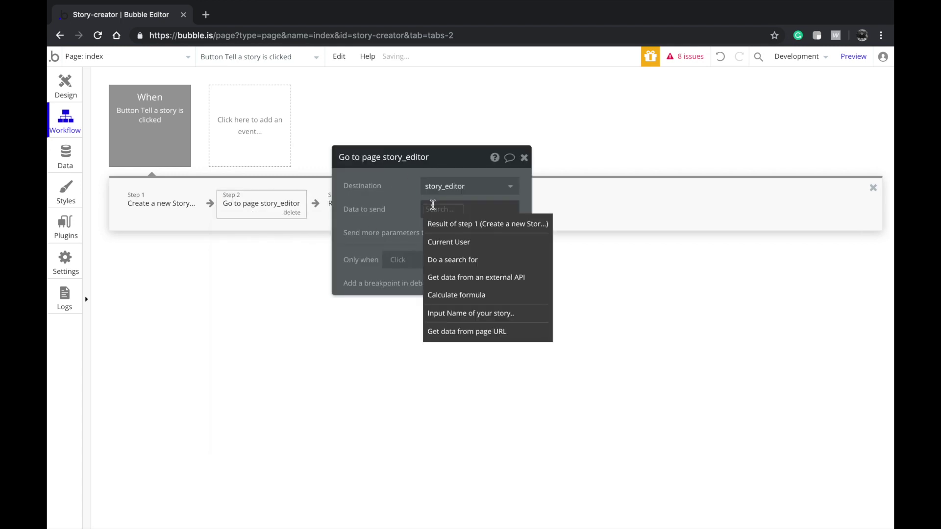
click(452, 229)
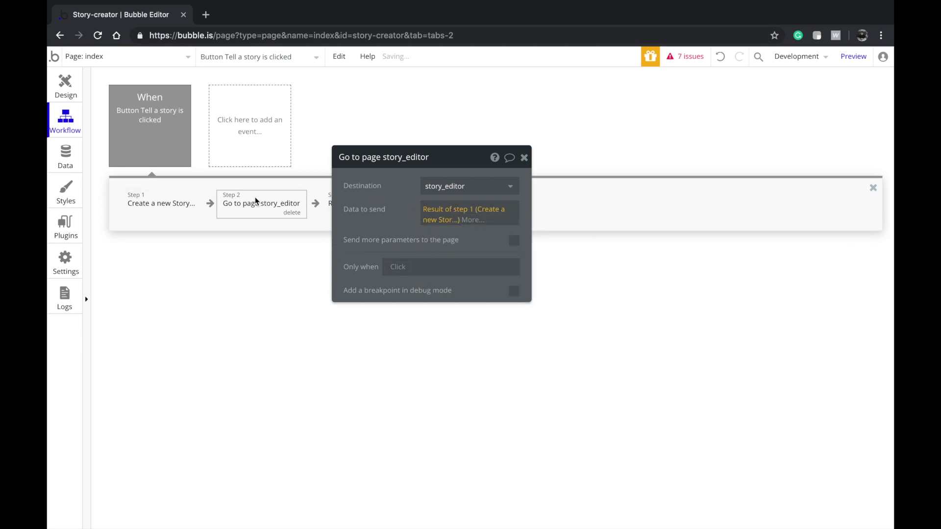
- Check the Create a new Story action and return to the story_editor page's design
click(148, 201)
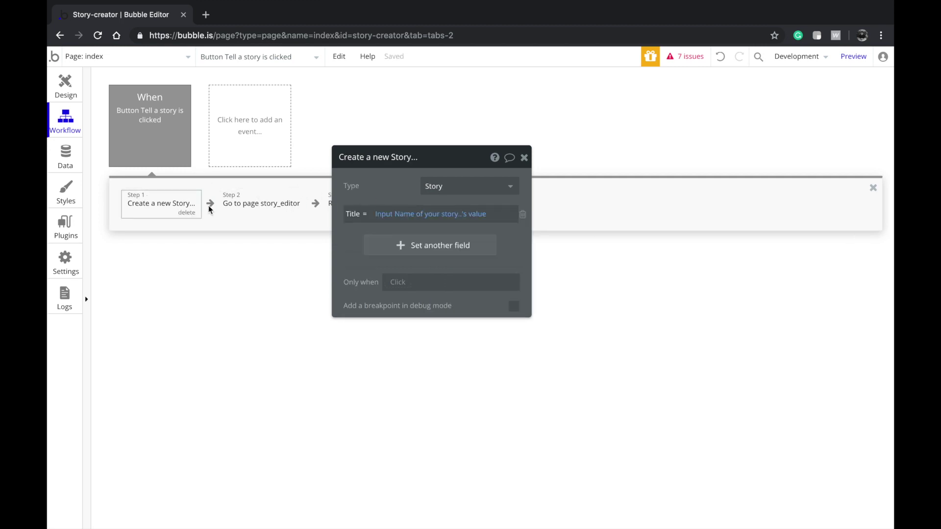
click(92, 86)
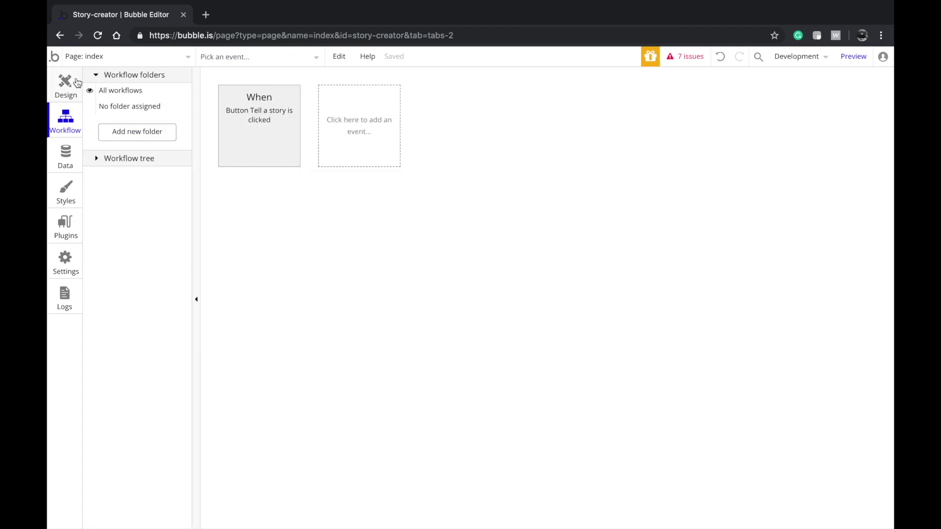
click(65, 85)
click(120, 56)
click(261, 95)
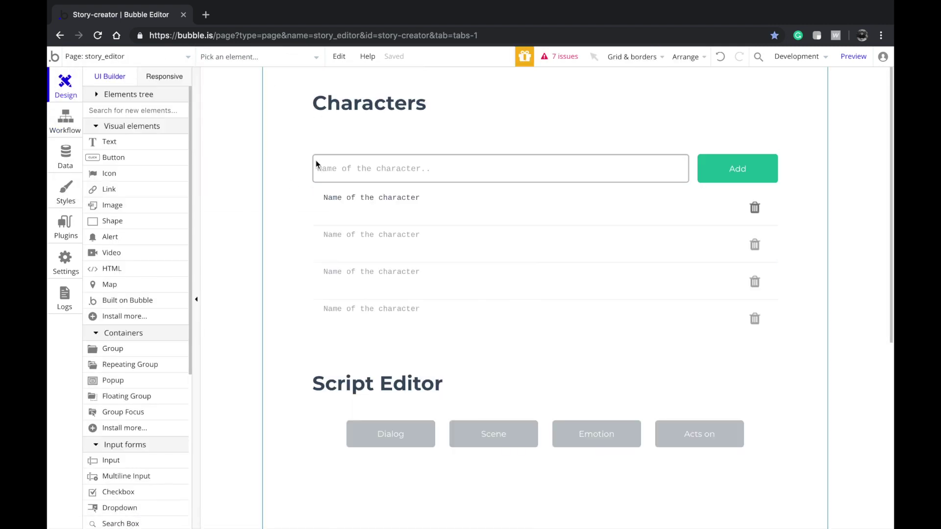
- Examine the properties of the character repeating group, the story_editor page and the Characters heading
double_click(372, 243)
click(149, 61)
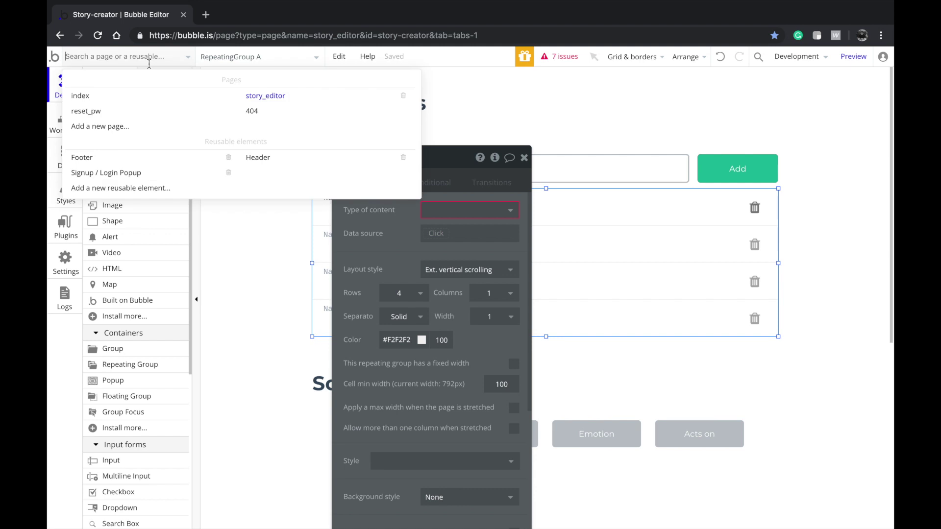
click(397, 222)
scroll(583, 304, down, 3)
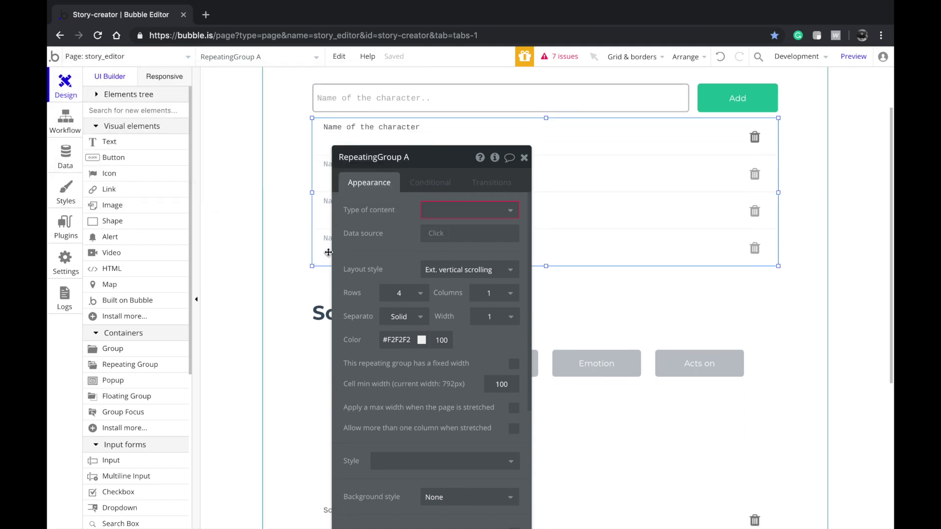
click(307, 301)
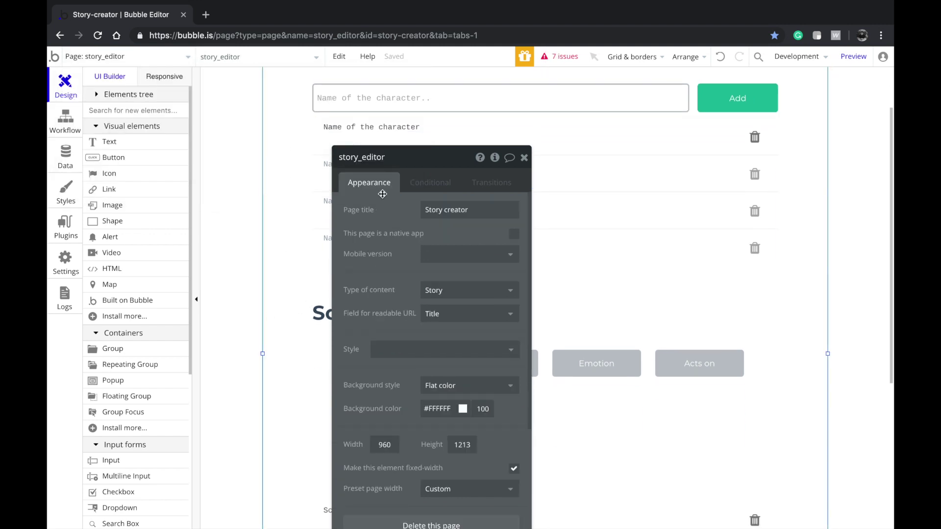
scroll(588, 195, up, 3)
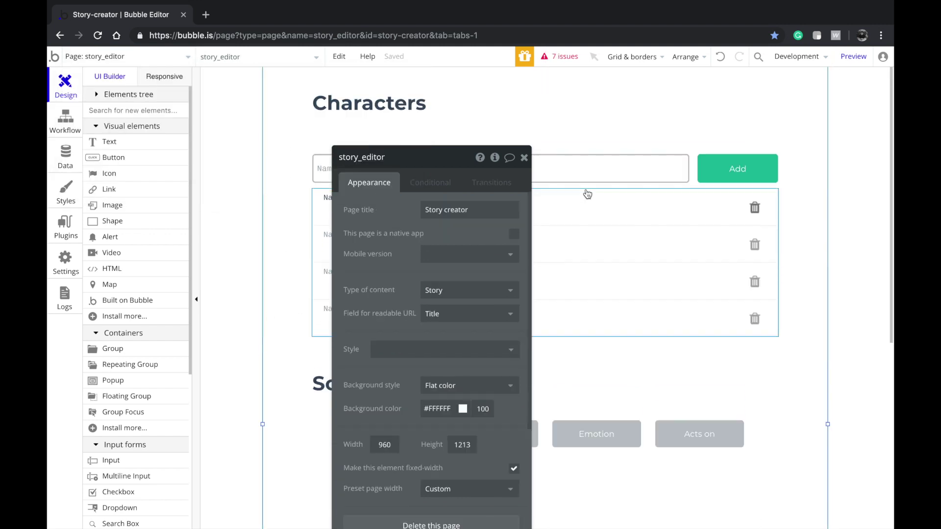
click(685, 130)
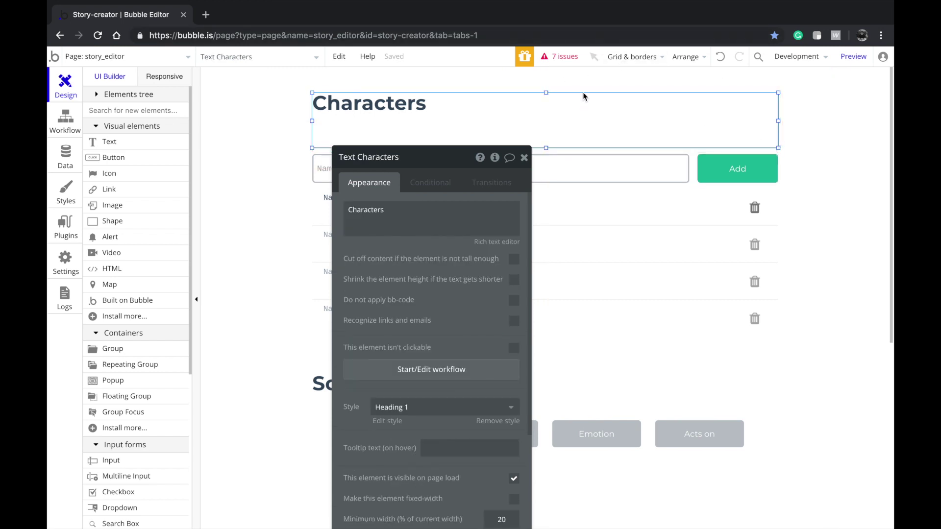
scroll(643, 119, down, 2)
scroll(616, 160, up, 2)
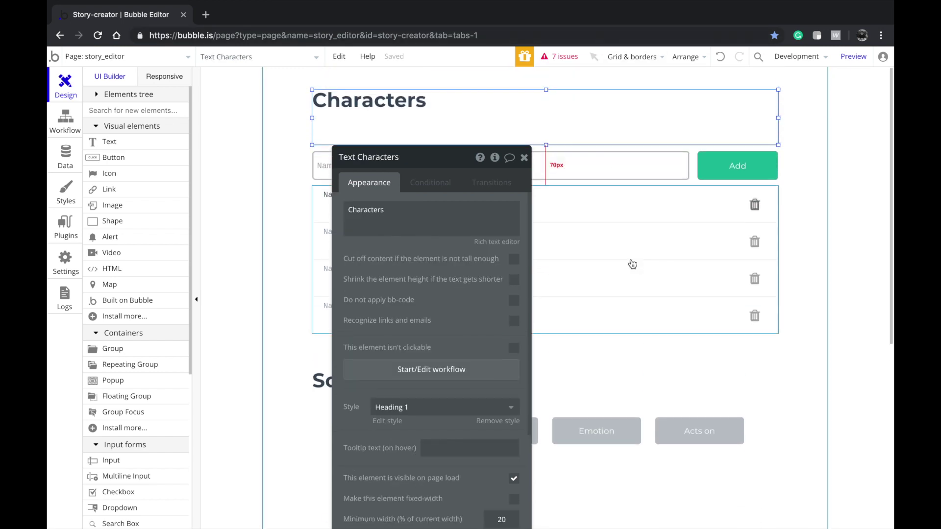
- Set the character repeating group's content type to Characters and its data source to a search for Characters
click(632, 264)
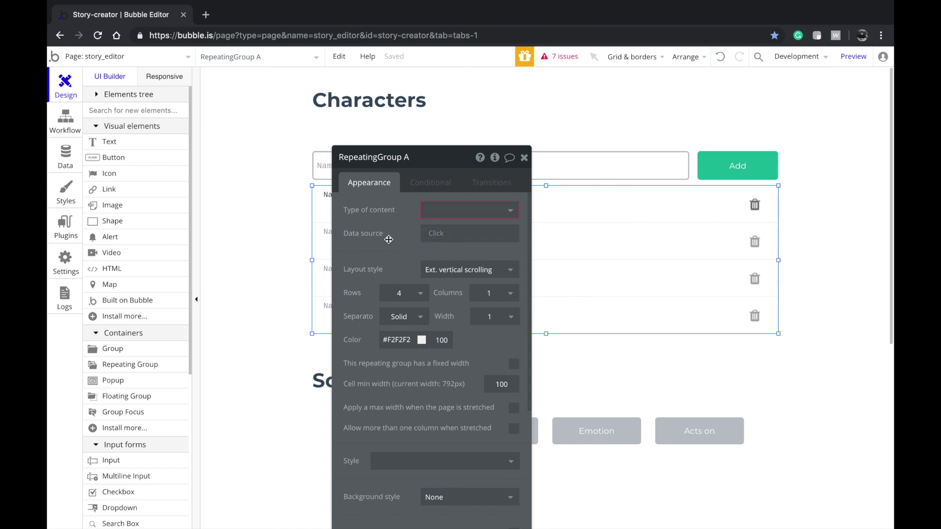
drag(388, 239, 125, 238)
click(174, 270)
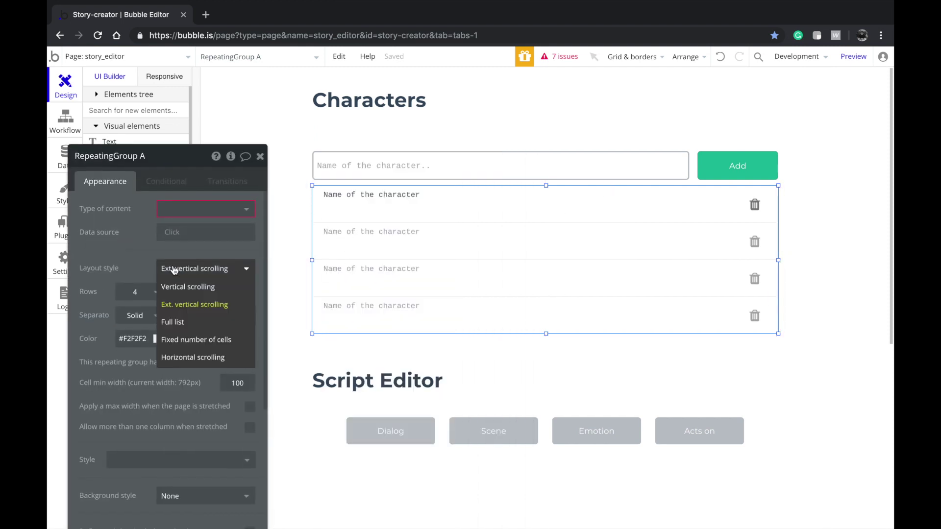
drag(174, 269, 189, 252)
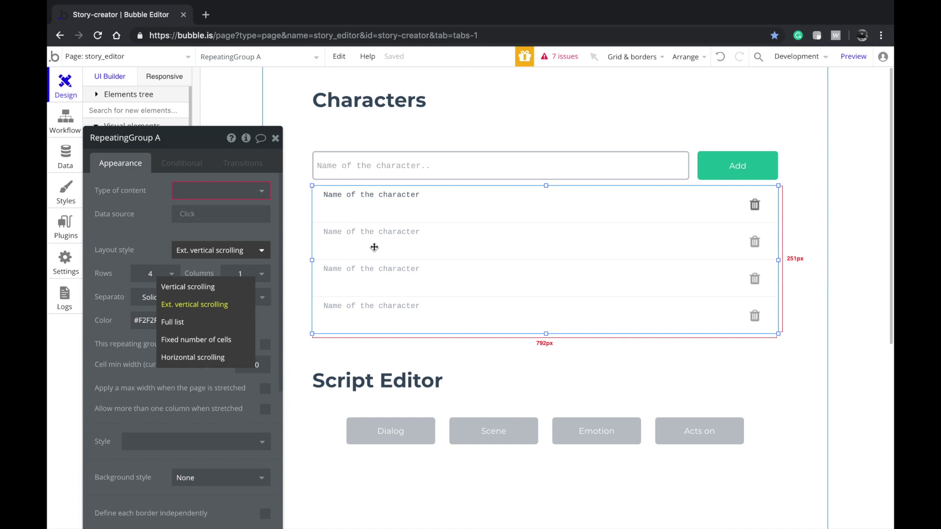
click(216, 191)
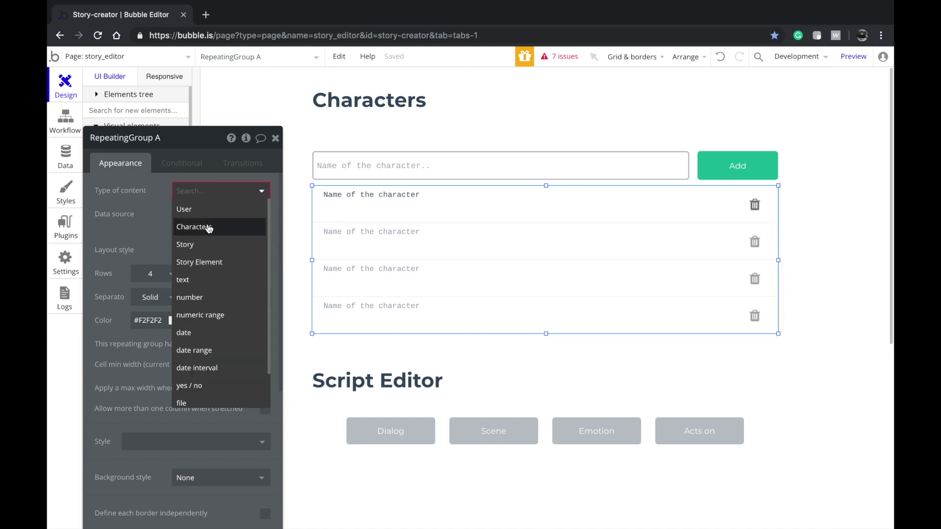
click(208, 230)
click(184, 214)
click(186, 276)
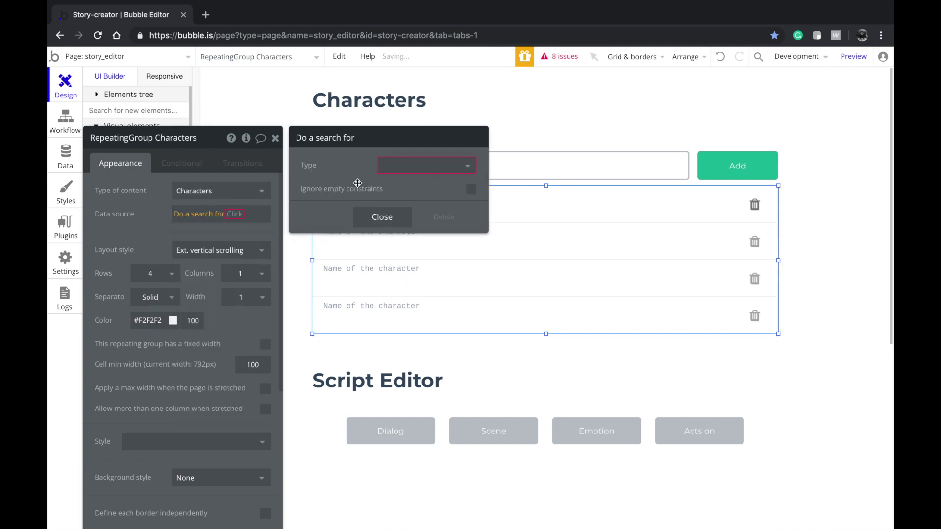
click(391, 166)
click(397, 200)
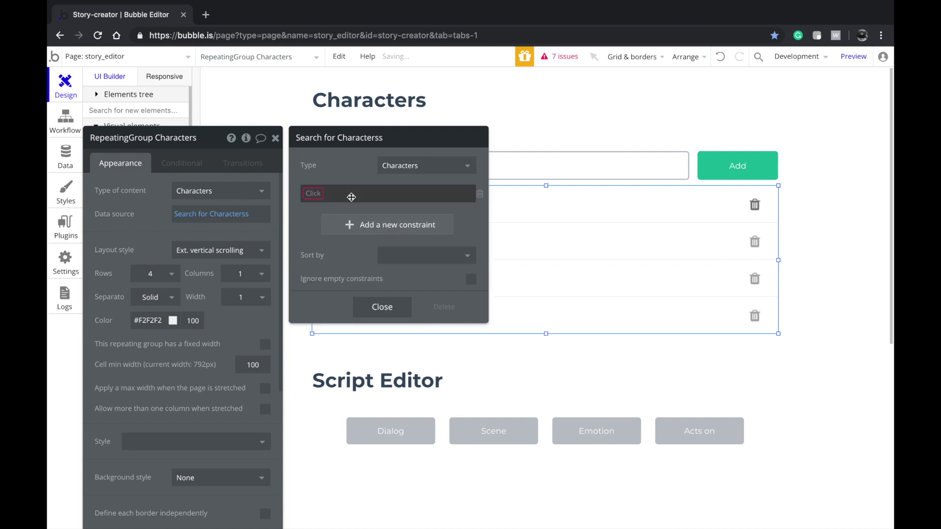
- Constrain the Characters search so that Story Reference equals Current Page Story
click(315, 194)
click(325, 223)
click(366, 193)
click(367, 208)
click(394, 193)
click(387, 225)
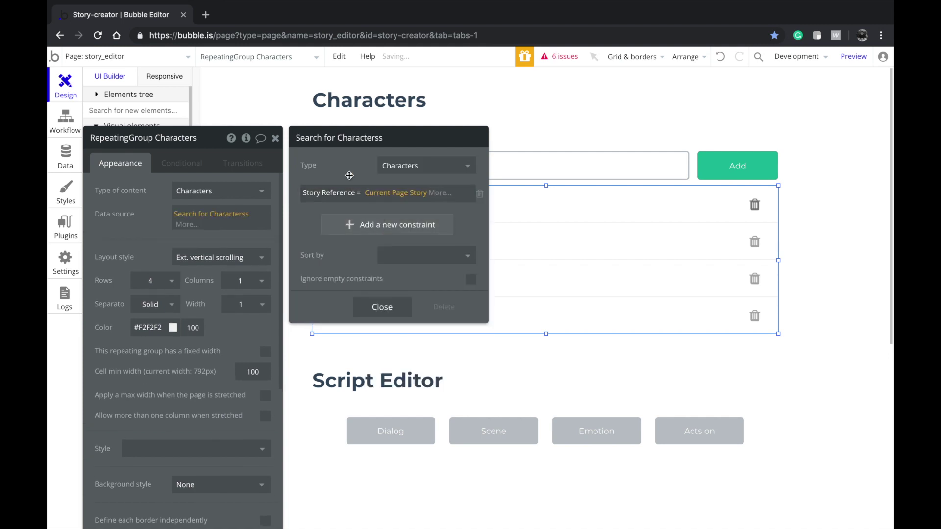
- Set the Script repeating group's content type to Story Element and its data source to a search for Story Elements
scroll(530, 265, down, 5)
click(525, 340)
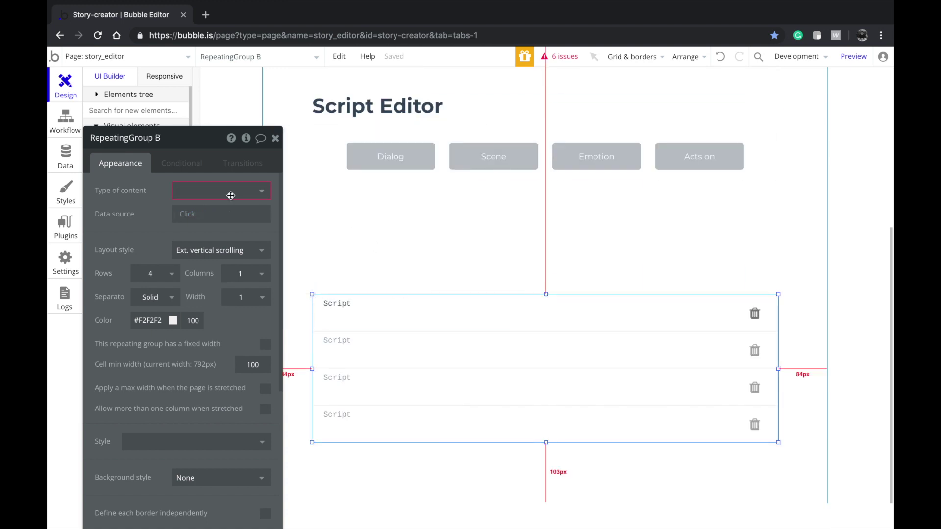
click(195, 190)
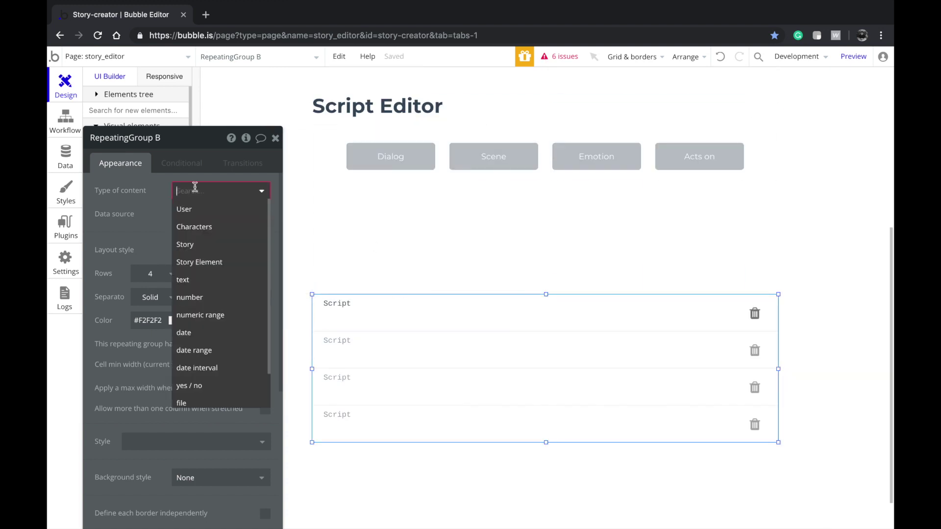
click(206, 261)
click(206, 214)
click(206, 279)
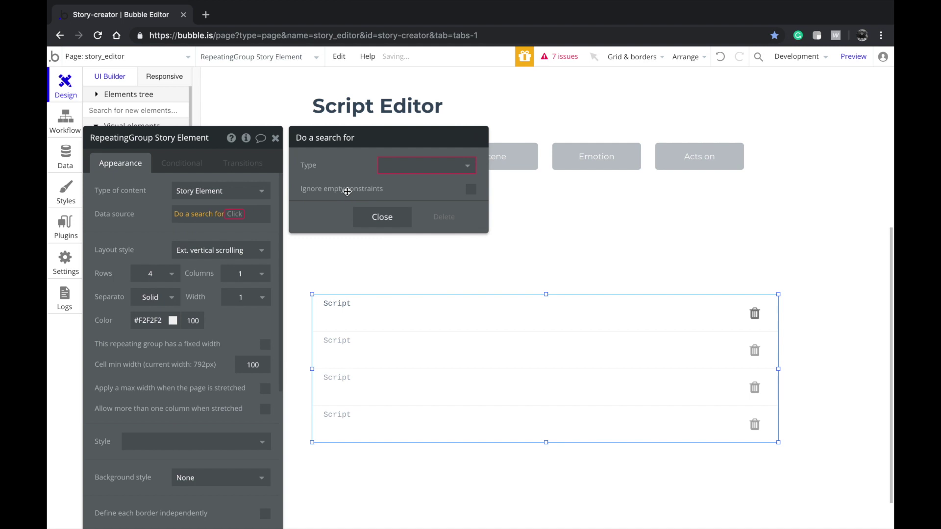
click(388, 165)
click(391, 235)
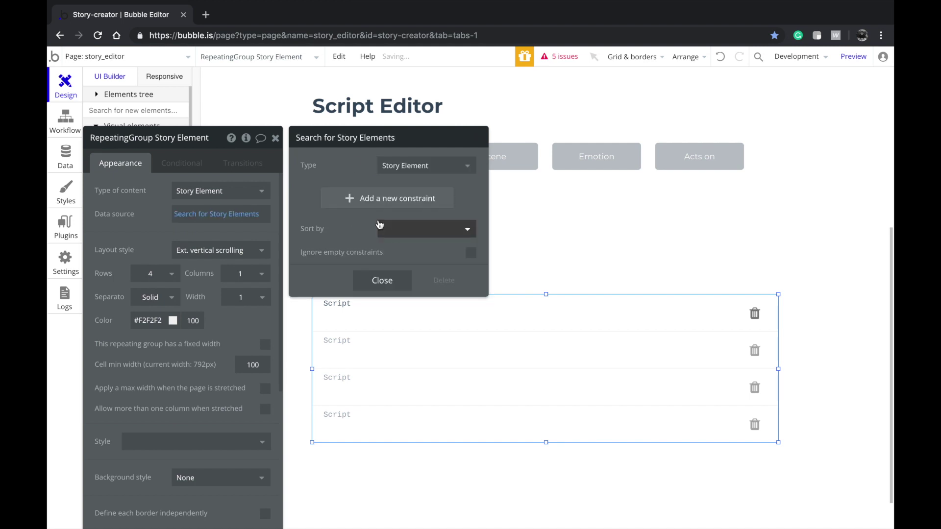
- Constrain the Story Elements search so that Story Reference equals Current Page Story, and close the search settings
click(346, 199)
click(313, 193)
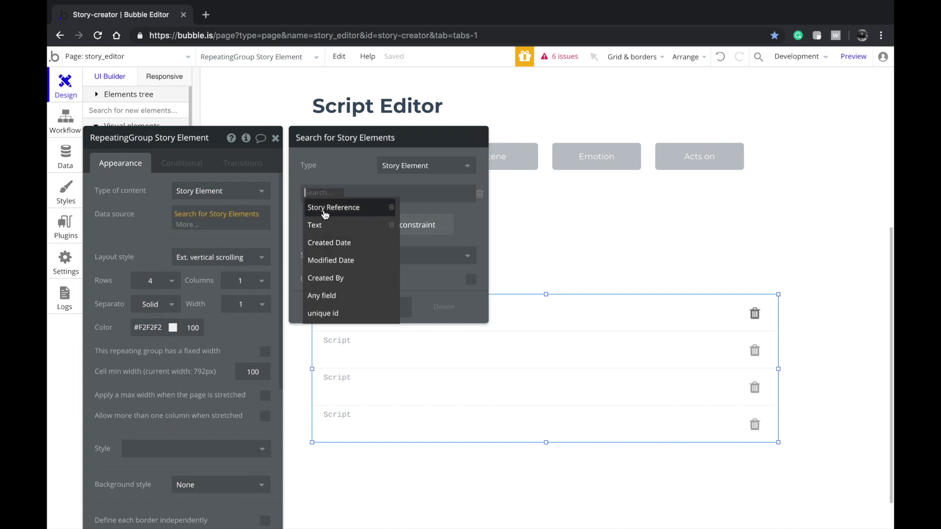
click(326, 209)
click(373, 191)
click(372, 209)
click(378, 194)
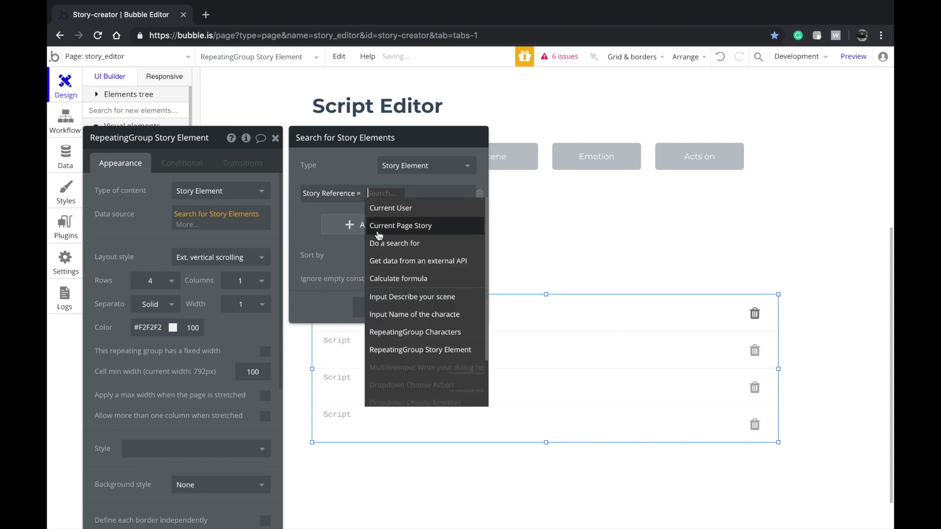
click(395, 226)
click(378, 319)
- Examine the story_editor layout, the Script text element and the character name input
scroll(447, 330, up, 5)
scroll(449, 325, down, 6)
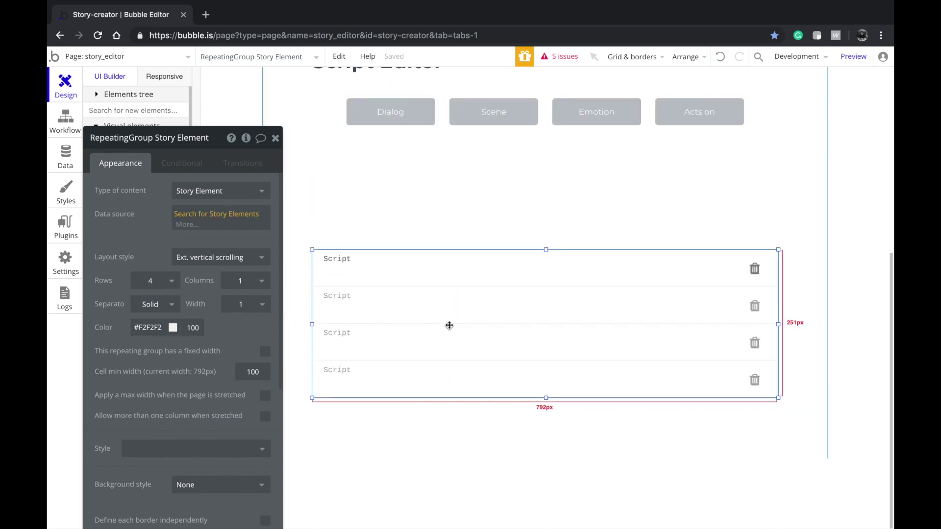
scroll(449, 325, up, 5)
scroll(393, 344, down, 3)
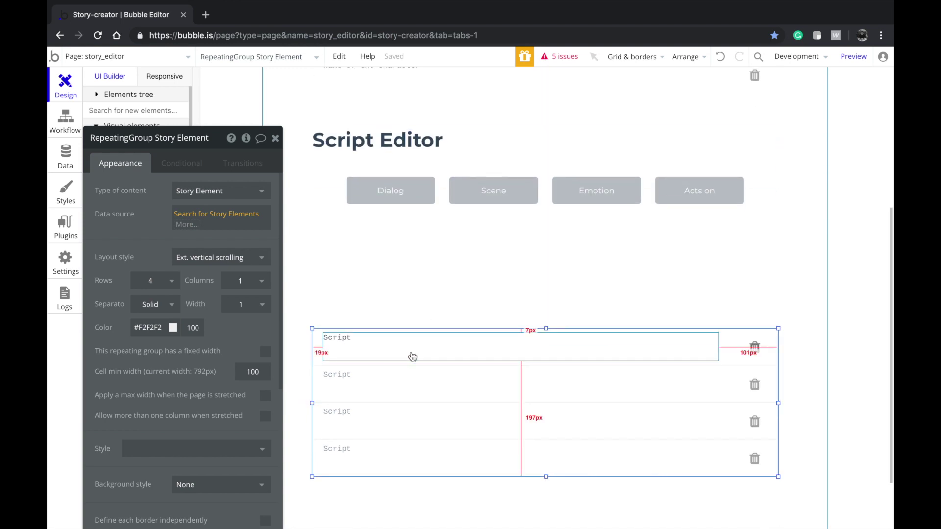
click(395, 357)
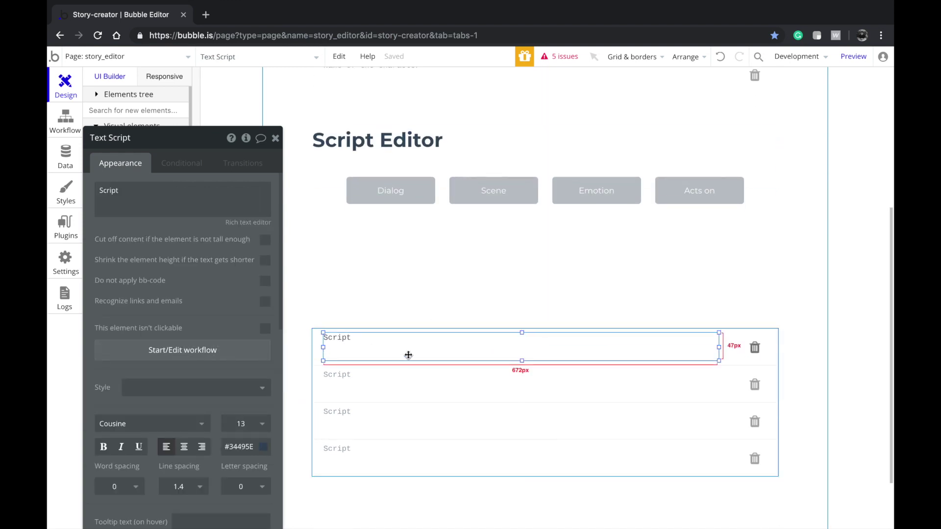
scroll(392, 283, up, 5)
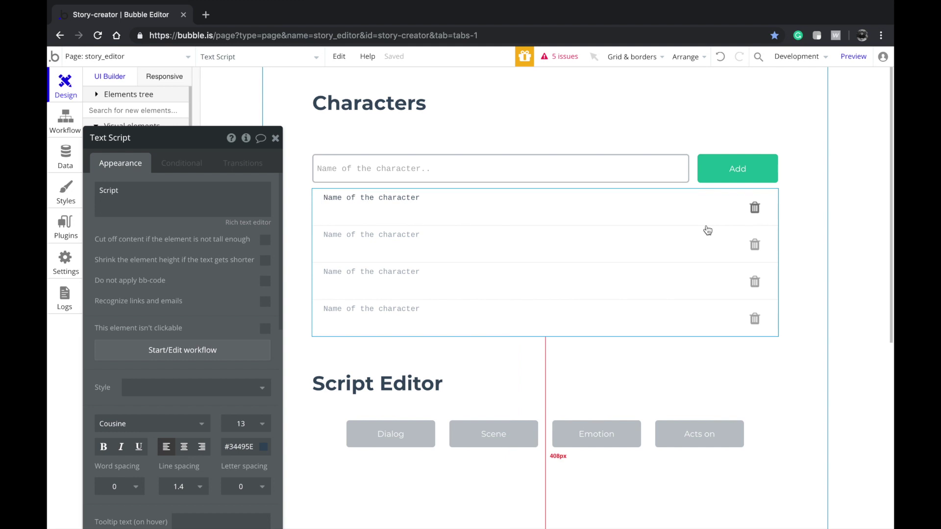
click(579, 171)
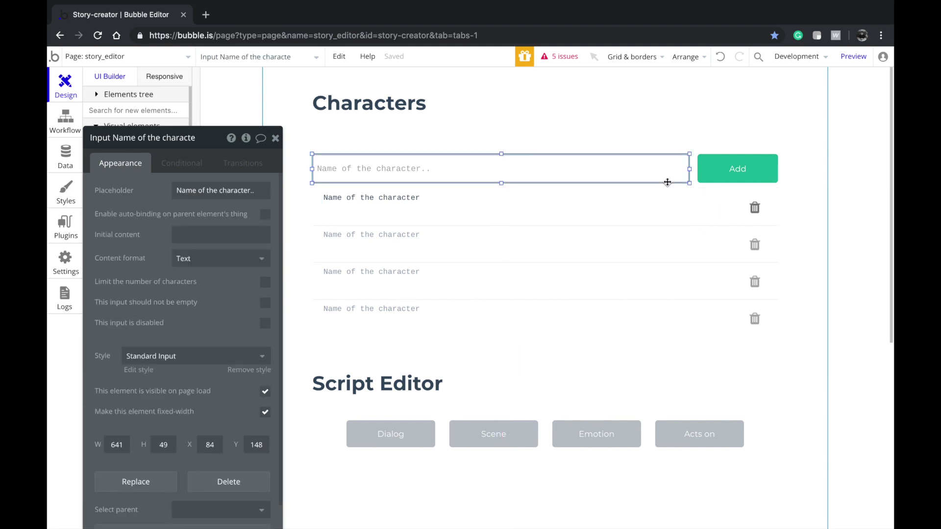
- Start the Add button's workflow with a Create a new Characters action that sets Story Reference to Current Page Story
click(713, 171)
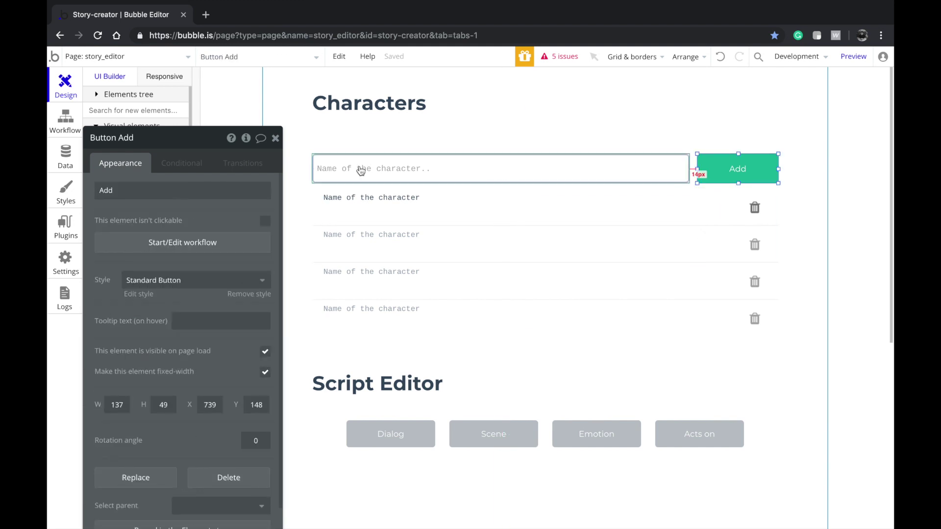
click(141, 249)
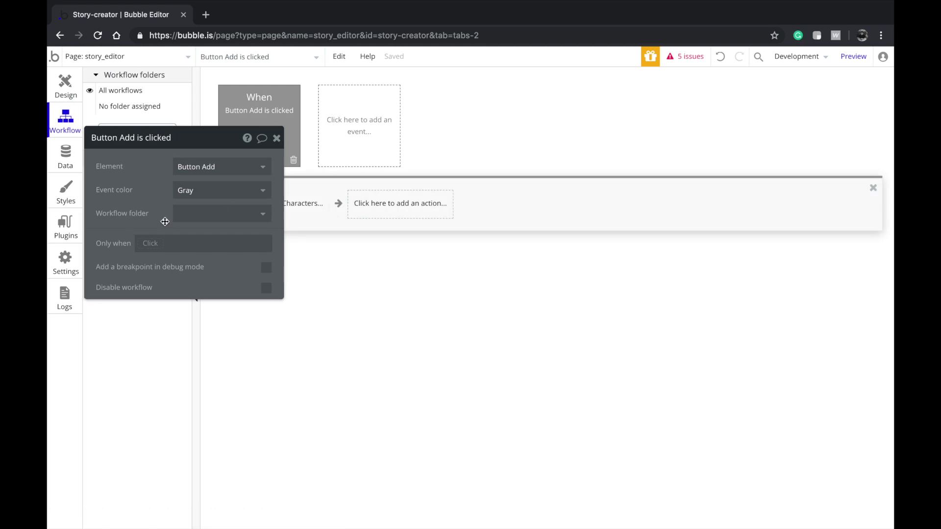
click(268, 213)
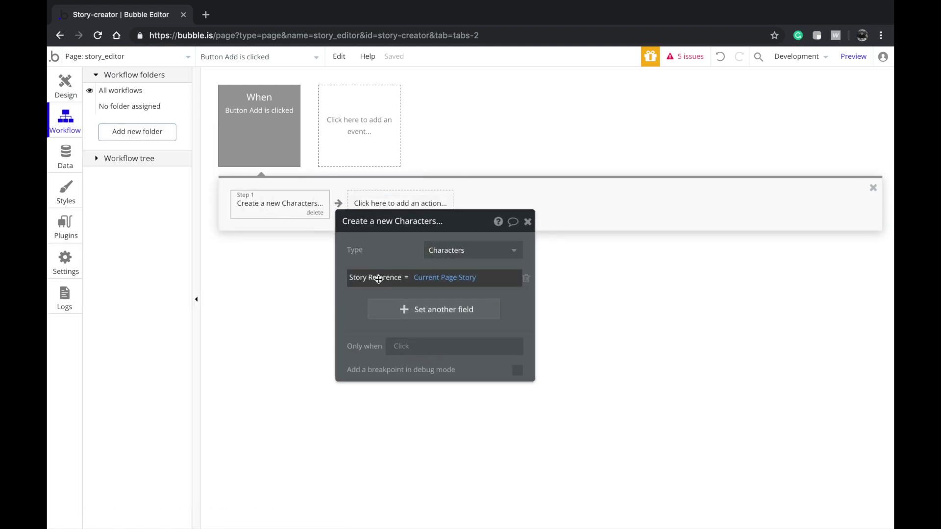
- Set the Name field of the Create a new Characters action to the value of the Name of the character input
click(371, 305)
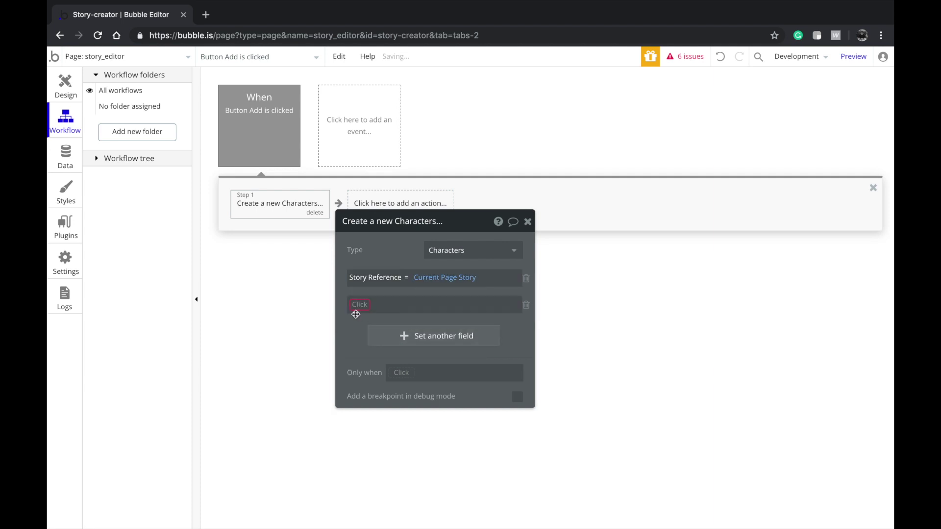
click(357, 306)
click(362, 318)
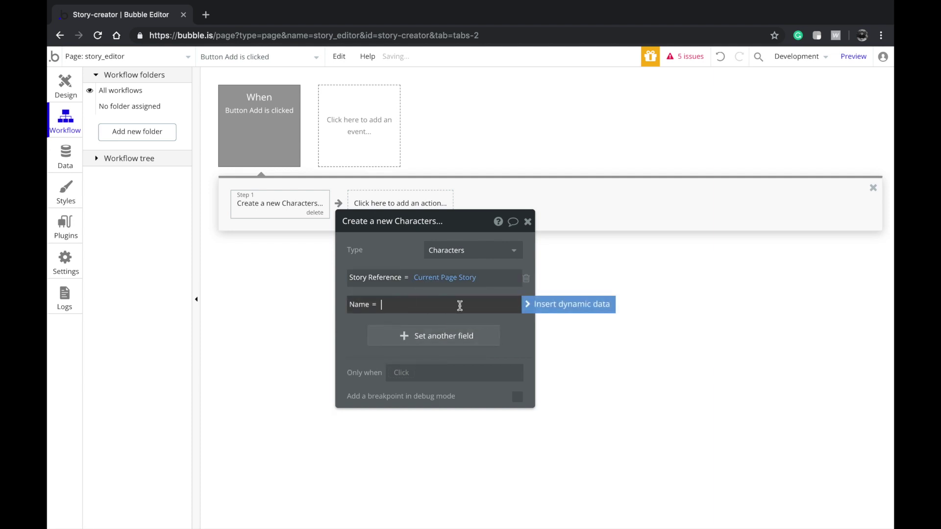
click(569, 304)
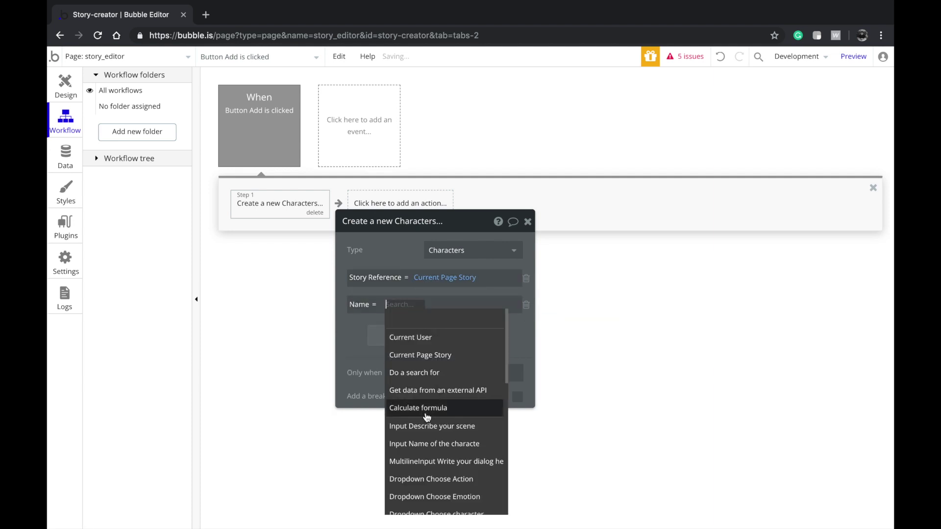
click(432, 441)
click(483, 324)
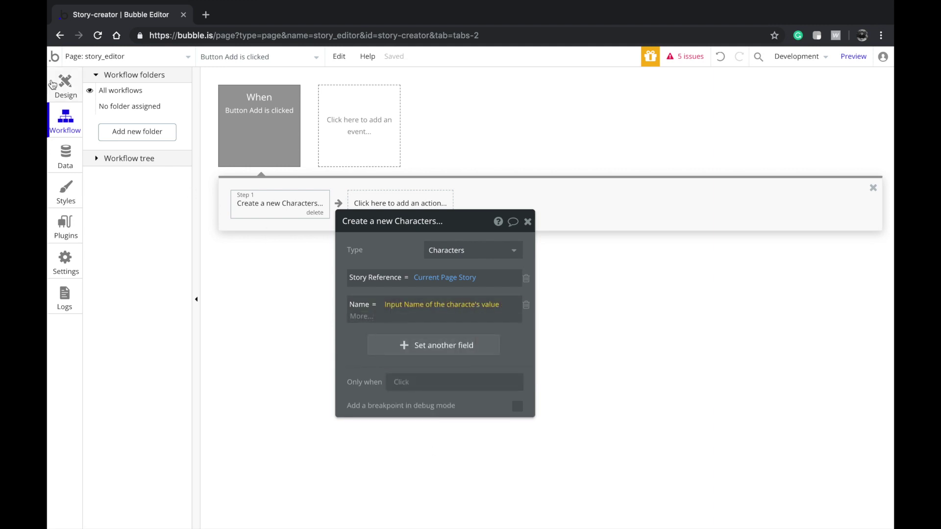
- Add a second action after Create a new Characters in the Add button's workflow and return to the page design
click(51, 88)
click(66, 127)
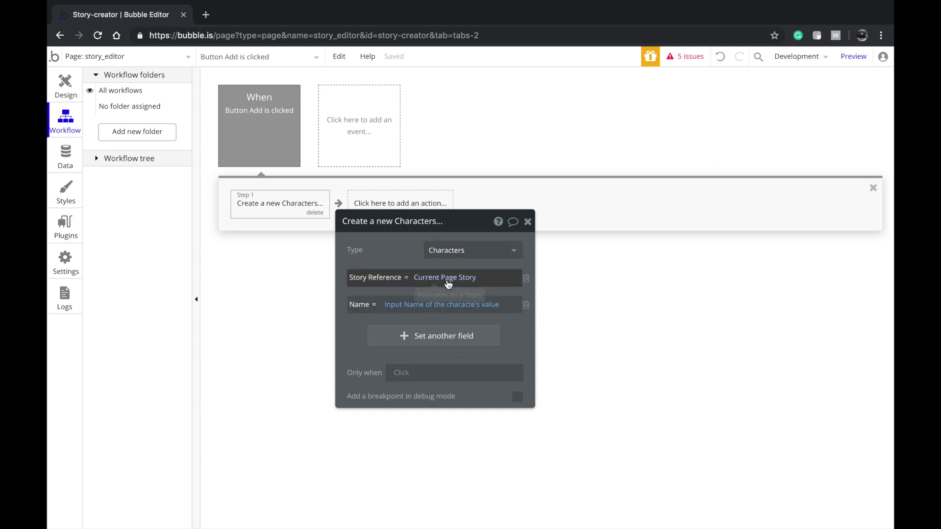
drag(396, 255, 467, 274)
click(401, 197)
click(387, 237)
click(65, 87)
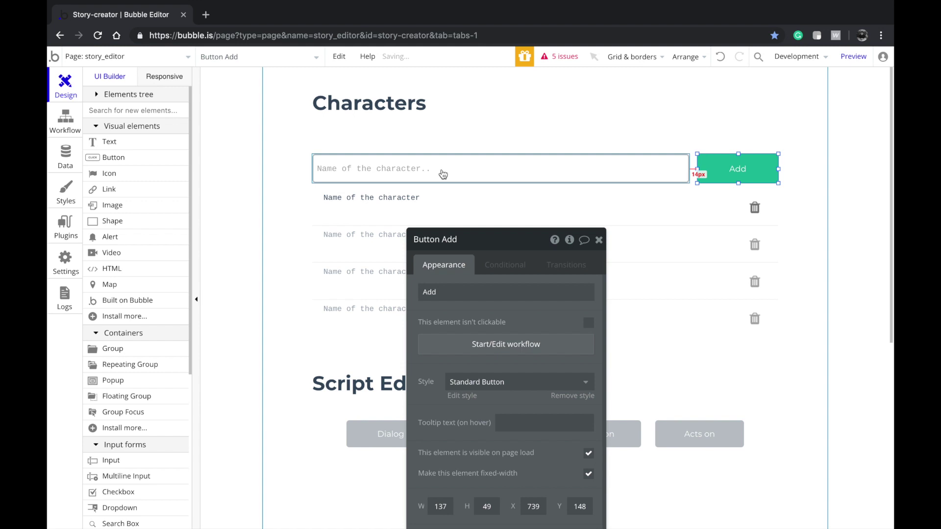
- Clear the placeholder content of the Name of the character text in the repeating group's first cell
click(377, 176)
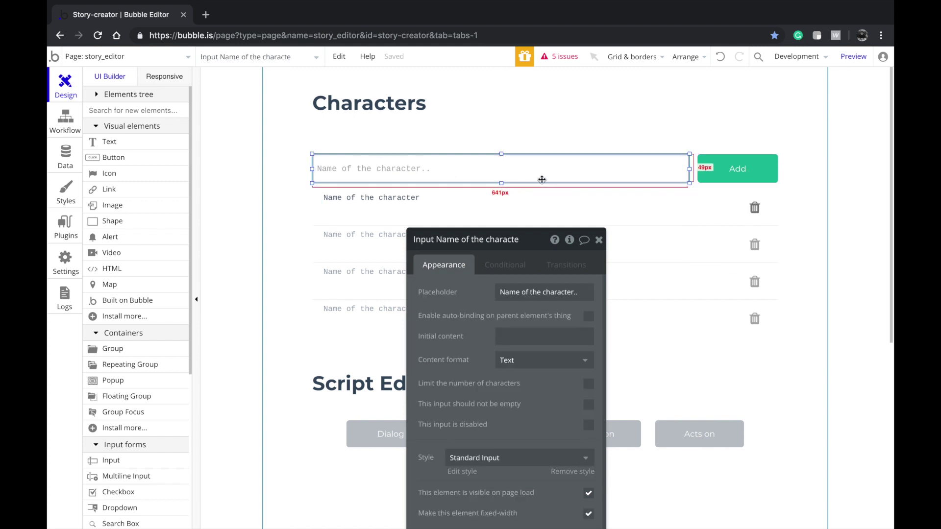
click(529, 200)
click(478, 299)
key(ctrl+a)
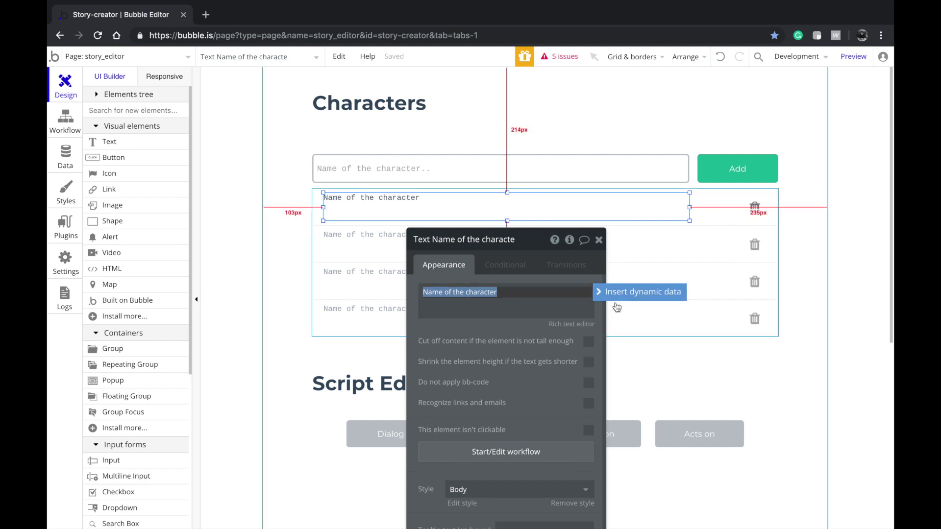
key(BackSpace)
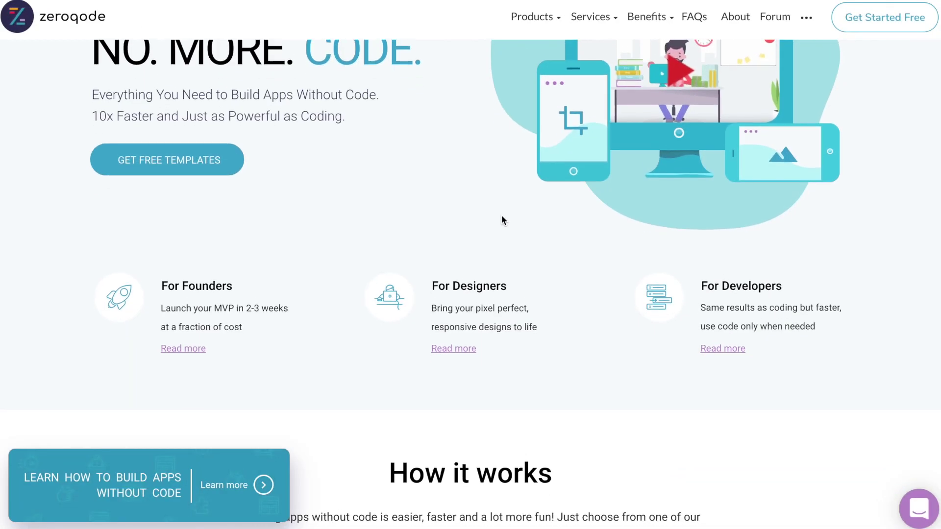
- Browse the Zeroqode home page through its app templates and other products
scroll(502, 216, down, 2)
scroll(501, 215, down, 10)
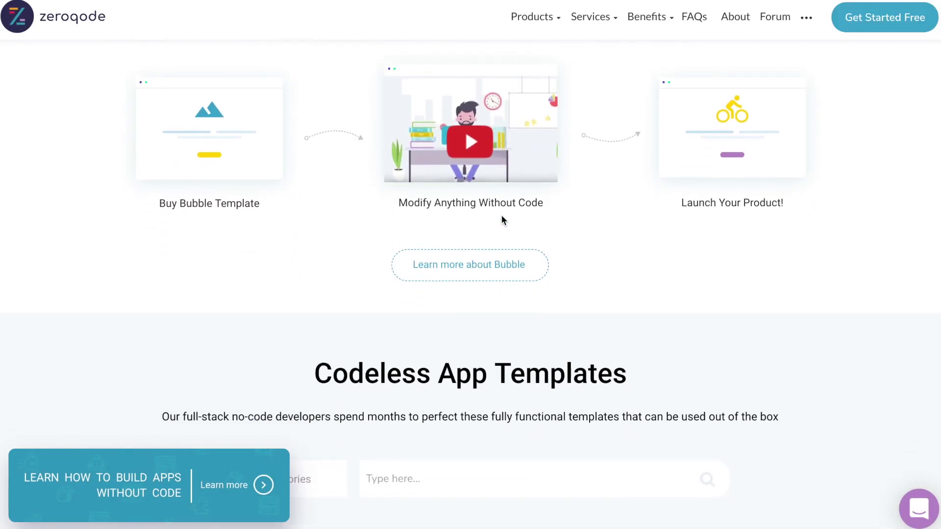
scroll(503, 221, down, 11)
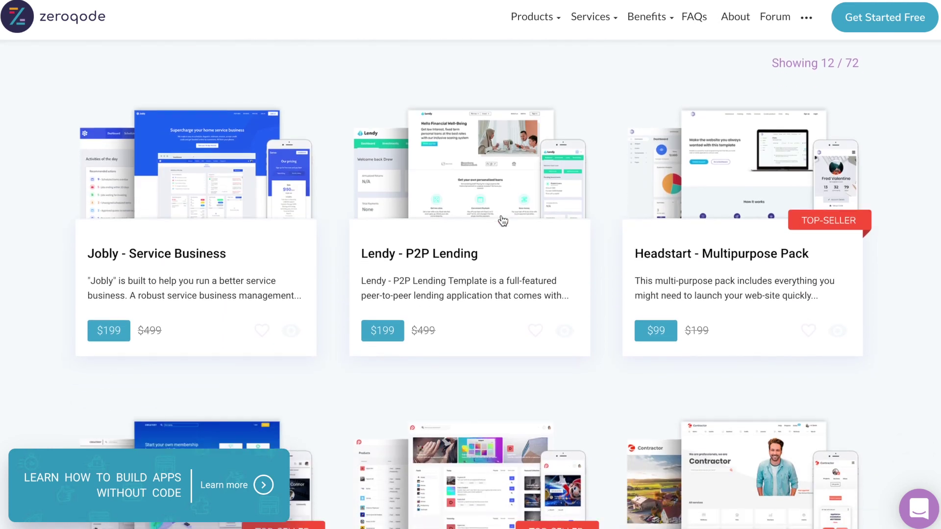
scroll(502, 221, down, 10)
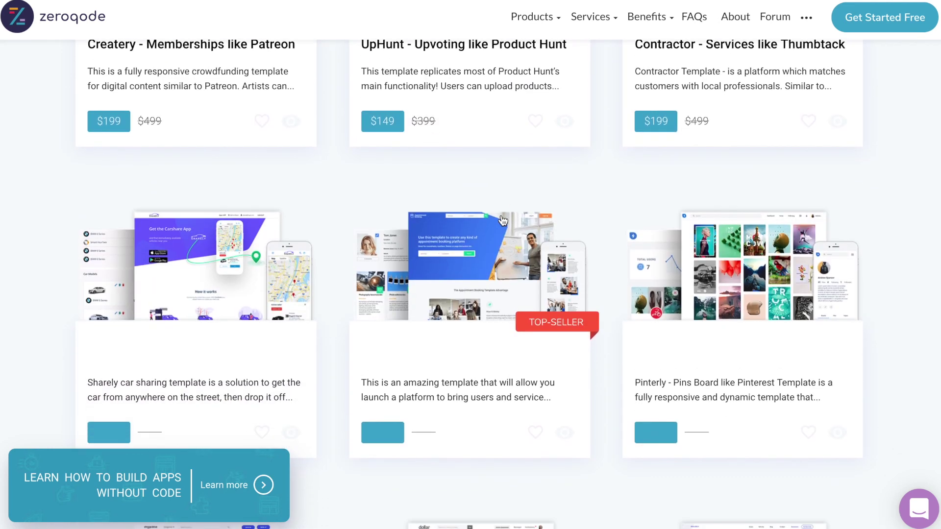
scroll(502, 221, down, 9)
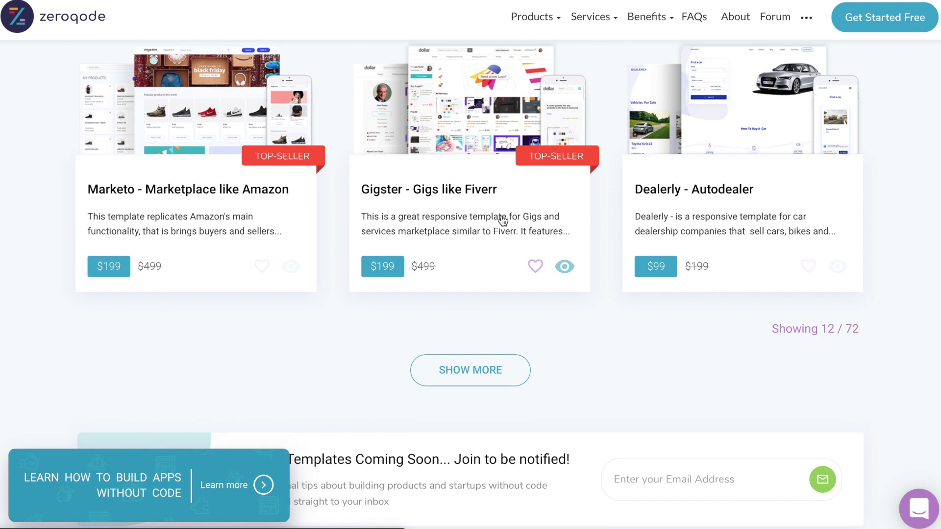
scroll(502, 219, down, 13)
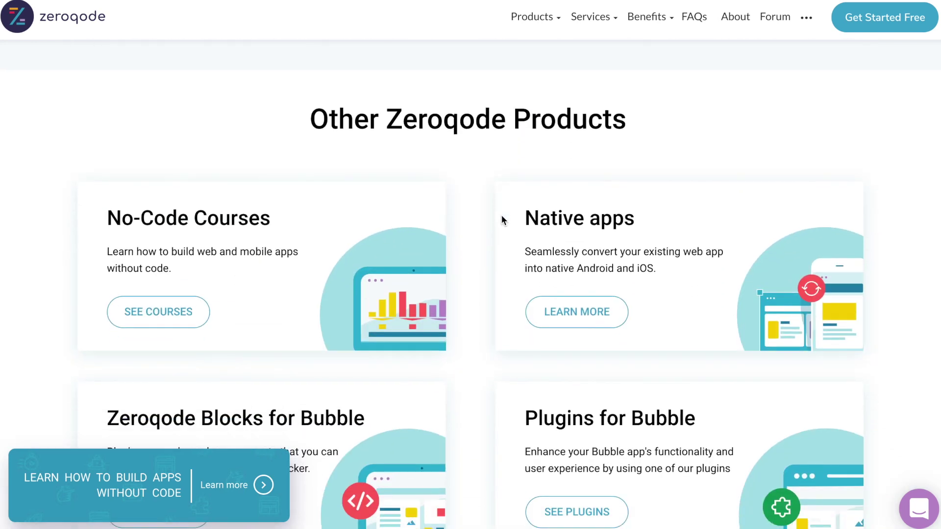
scroll(502, 219, down, 15)
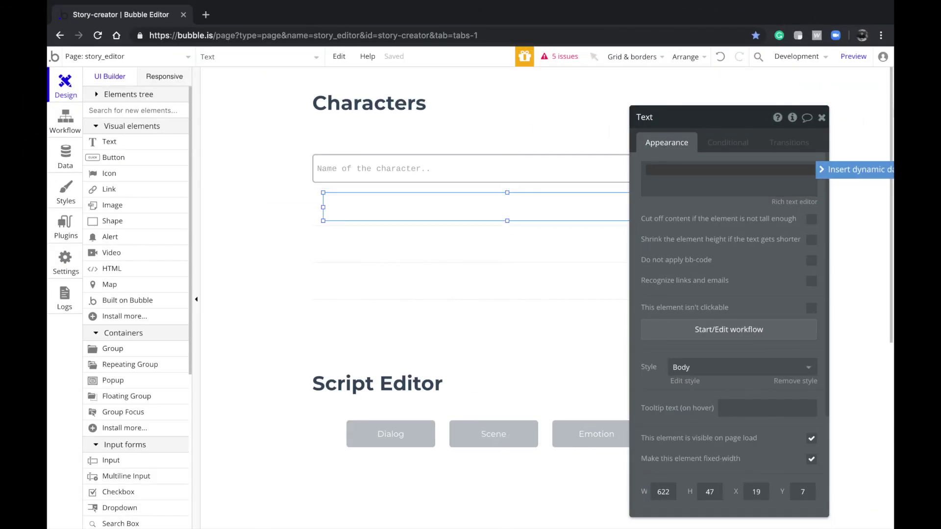
- Set the text in the Characters repeating group's first cell to the dynamic value Current cell's Characters's Name
click(848, 171)
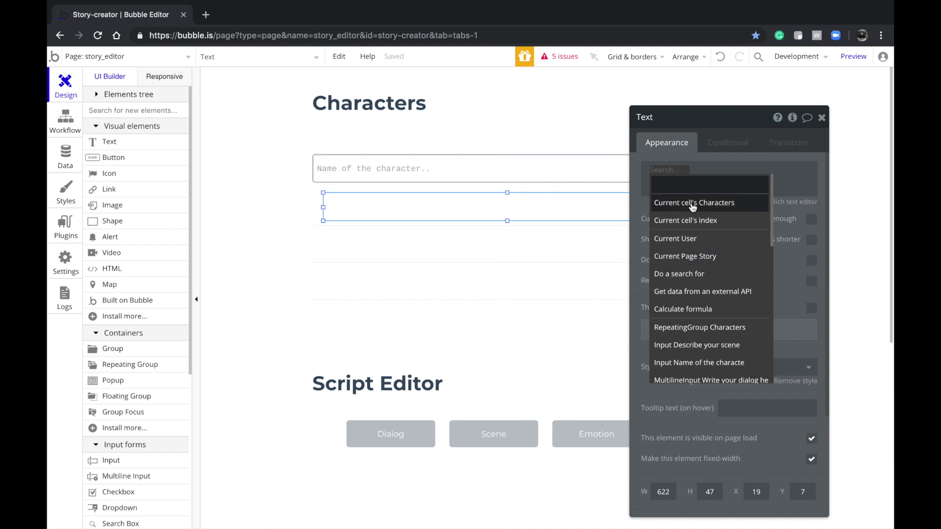
click(686, 210)
click(742, 195)
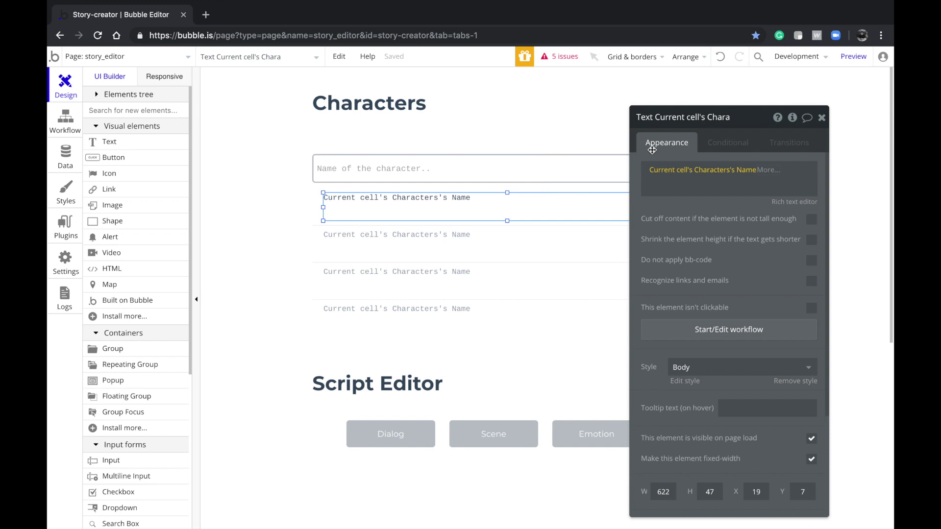
click(391, 240)
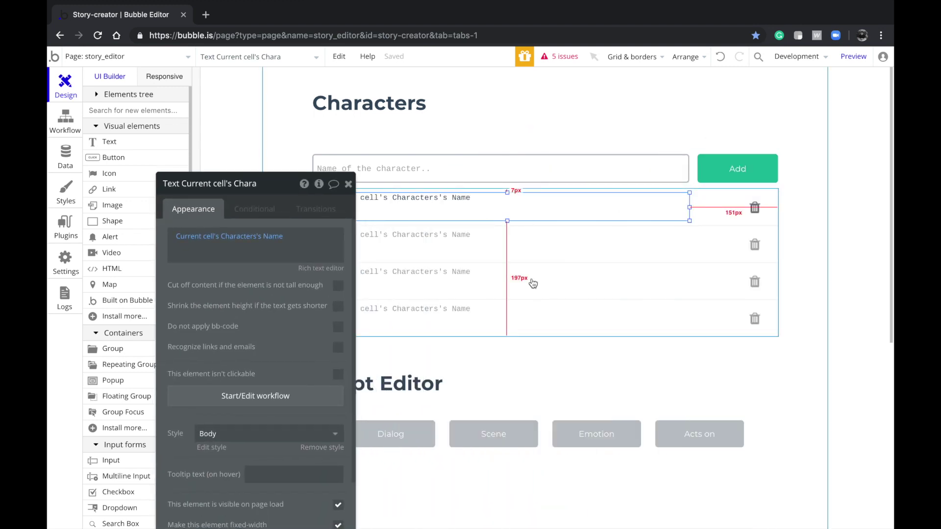
click(521, 288)
- Replace the Script text in the Story Element repeating group's first cell with the dynamic value Current cell's Story Element's Text
scroll(521, 288, down, 5)
click(545, 321)
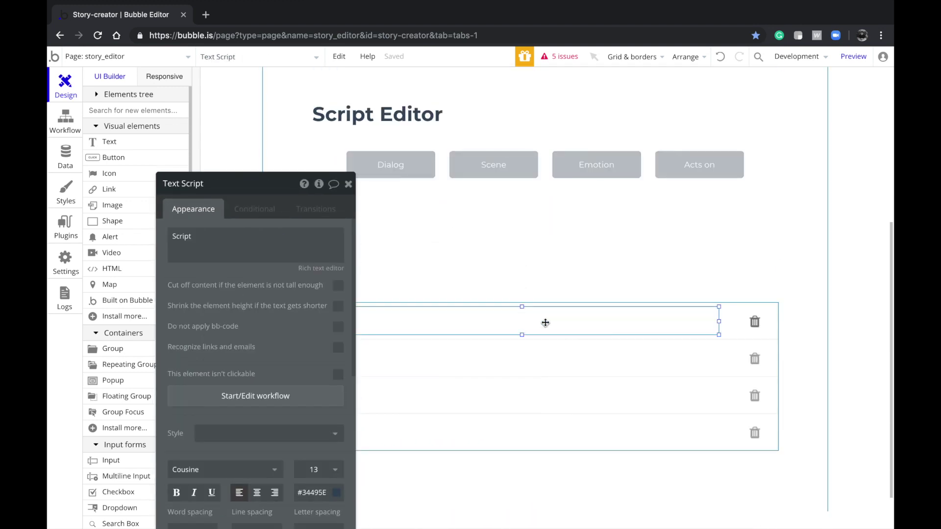
scroll(506, 378, down, 1)
scroll(506, 378, down, 1)
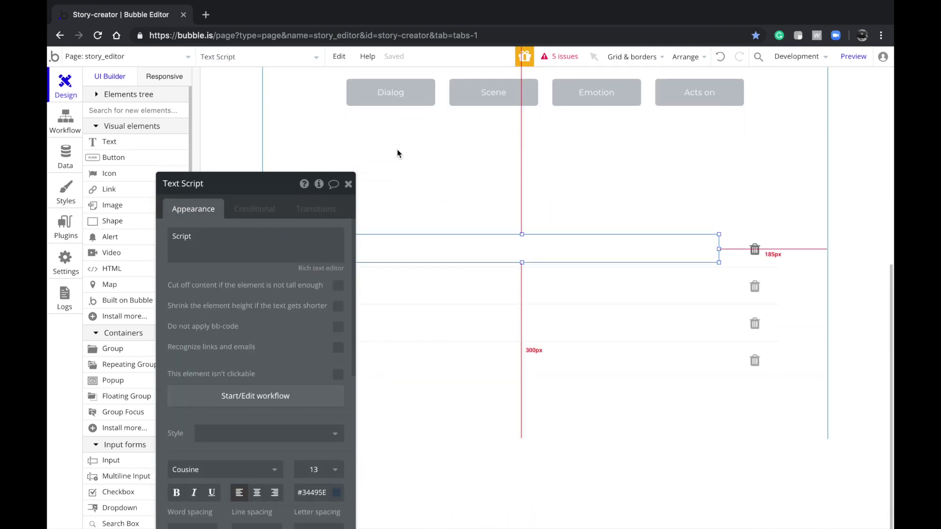
double_click(237, 234)
drag(206, 306, 235, 258)
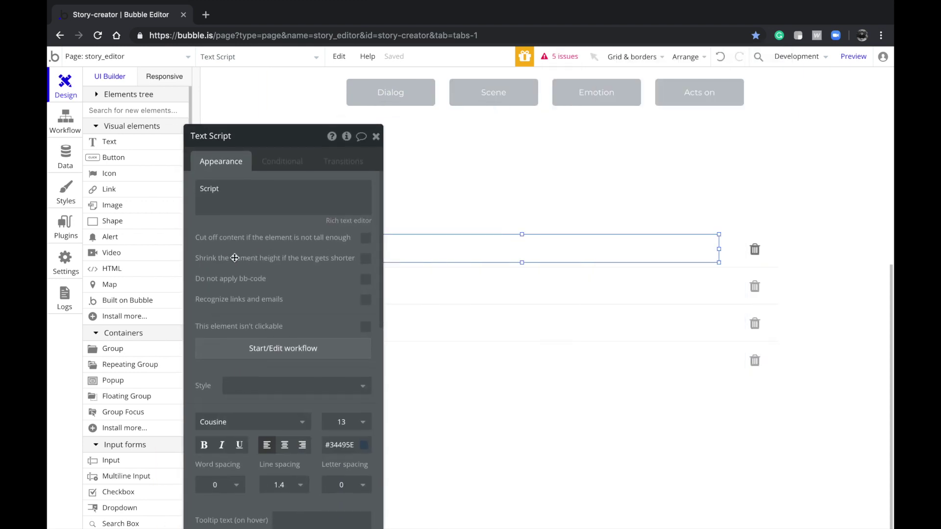
double_click(246, 196)
click(431, 189)
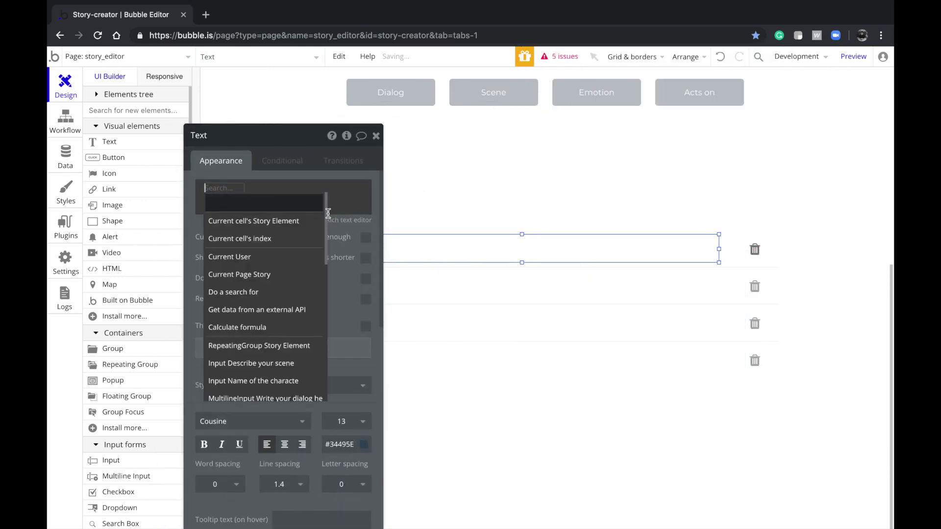
click(298, 222)
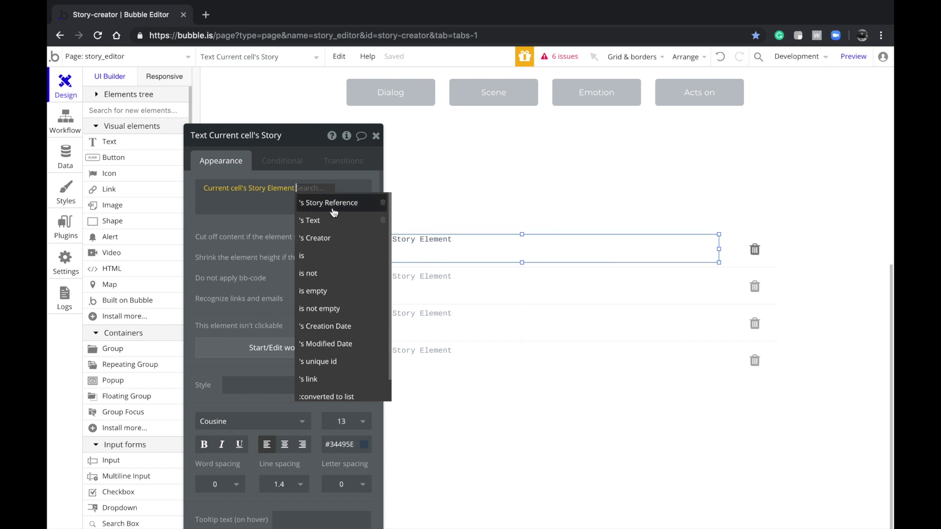
click(319, 221)
drag(271, 262, 248, 273)
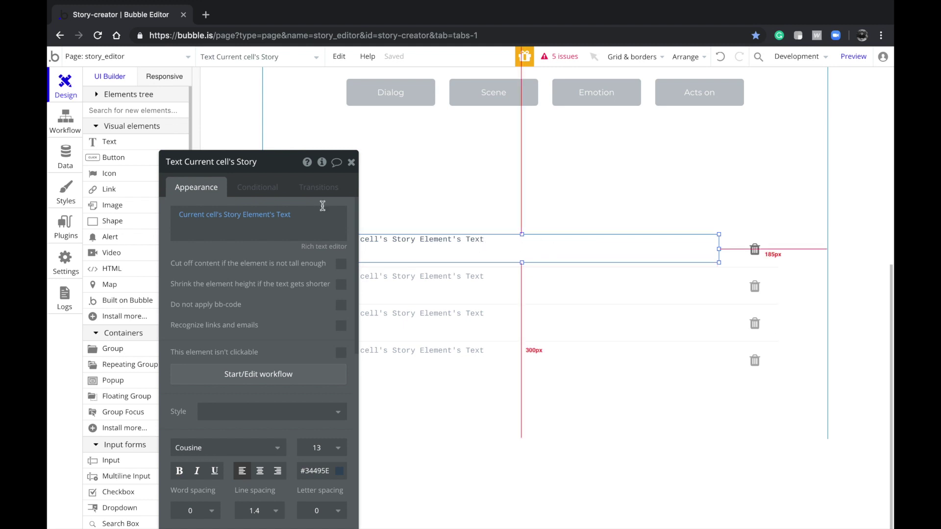
click(254, 231)
drag(251, 268, 165, 227)
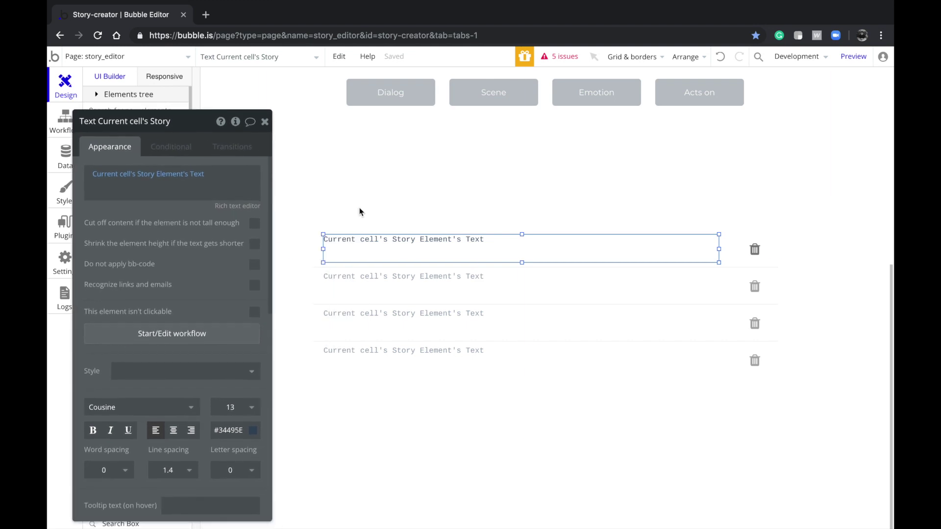
- Reveal Group A with the scene input and start a workflow for its Add button
click(154, 58)
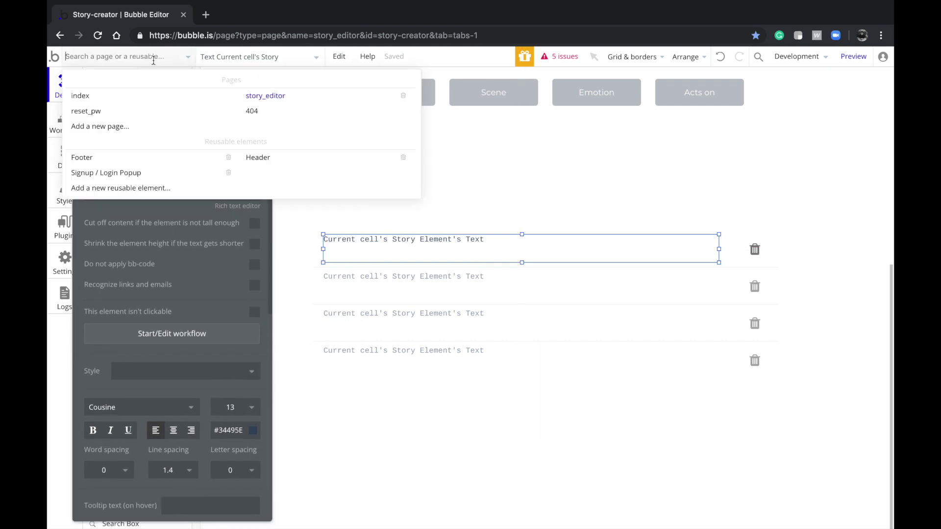
click(237, 61)
text(grou)
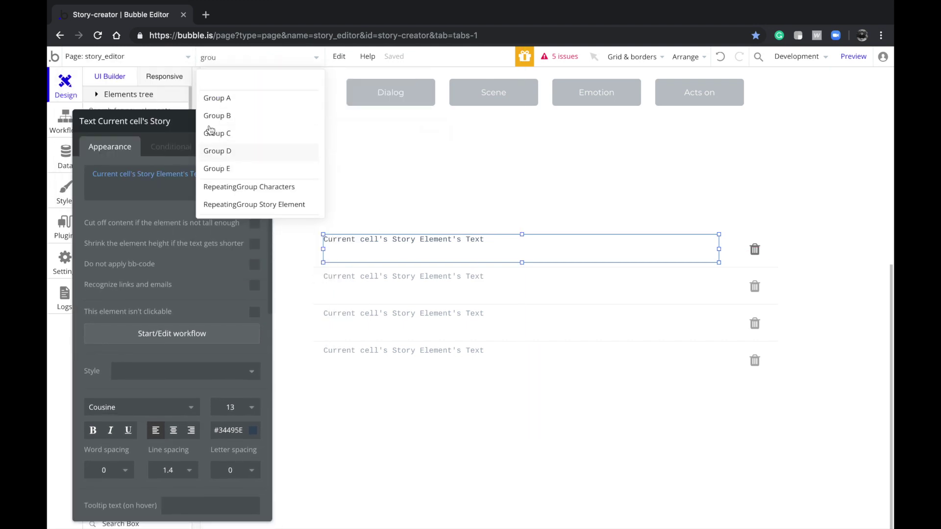
click(214, 98)
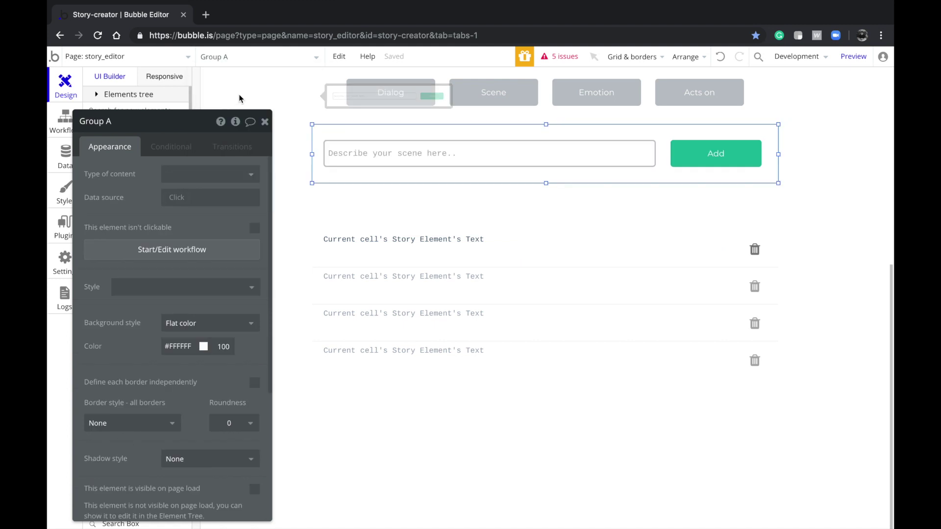
click(717, 154)
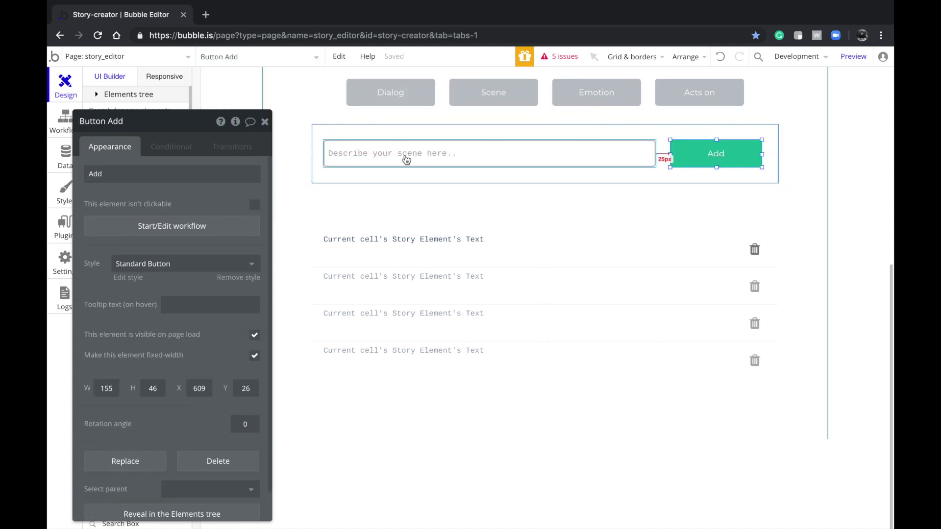
click(132, 226)
- Add an action to the scene Add button's workflow that creates a new thing of type Story Element
click(164, 209)
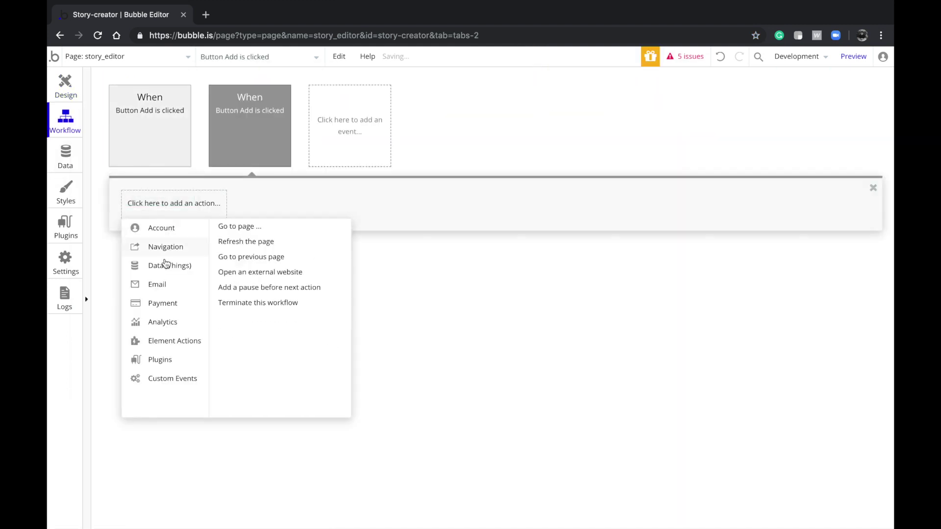
mouse_move(165, 263)
click(260, 226)
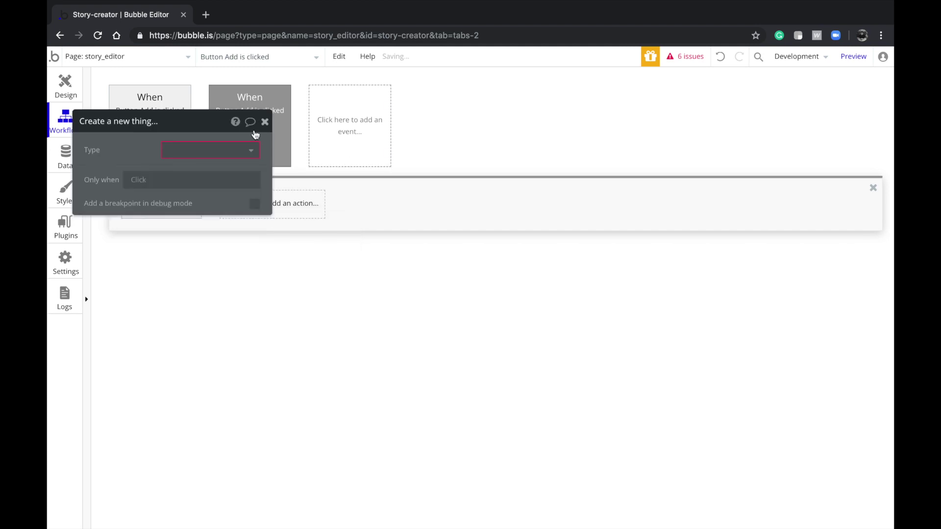
click(234, 150)
click(215, 204)
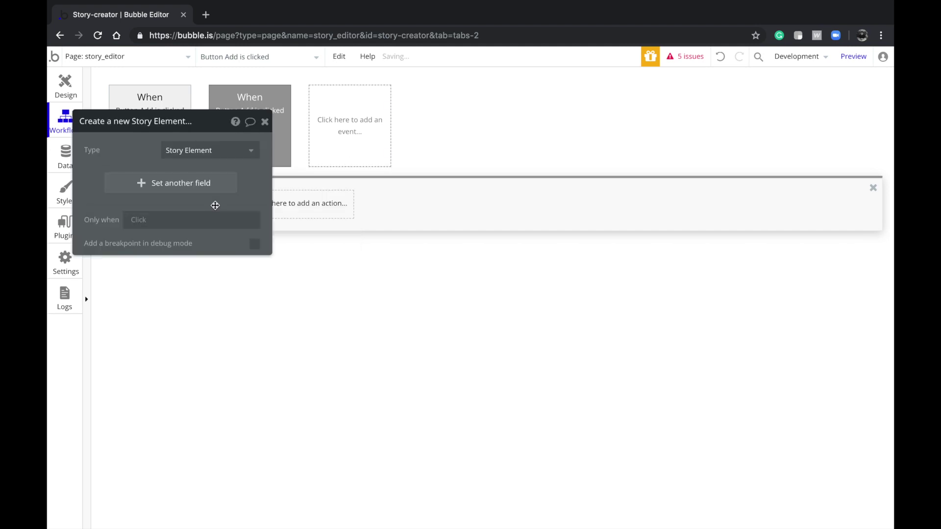
- Set the new Story Element's Text field to the value of the Describe your scene input
click(141, 185)
click(95, 180)
click(105, 208)
click(126, 179)
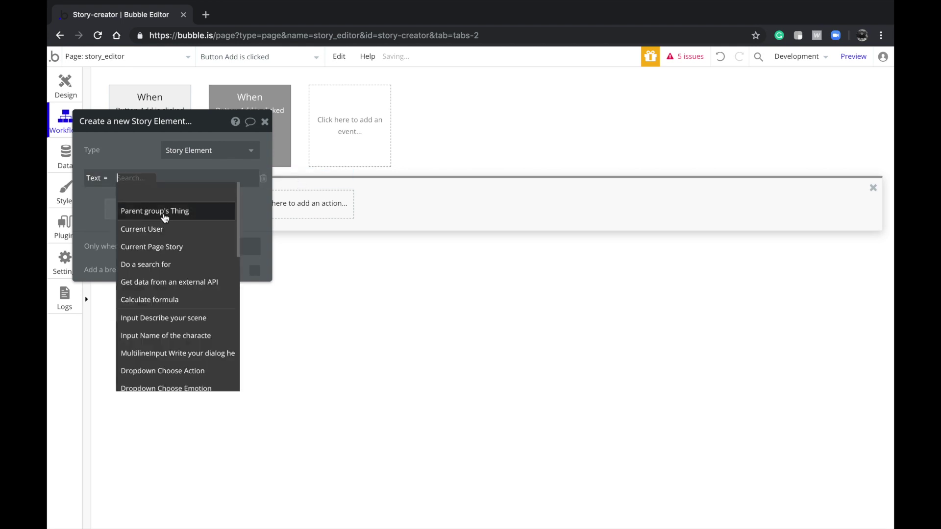
click(167, 328)
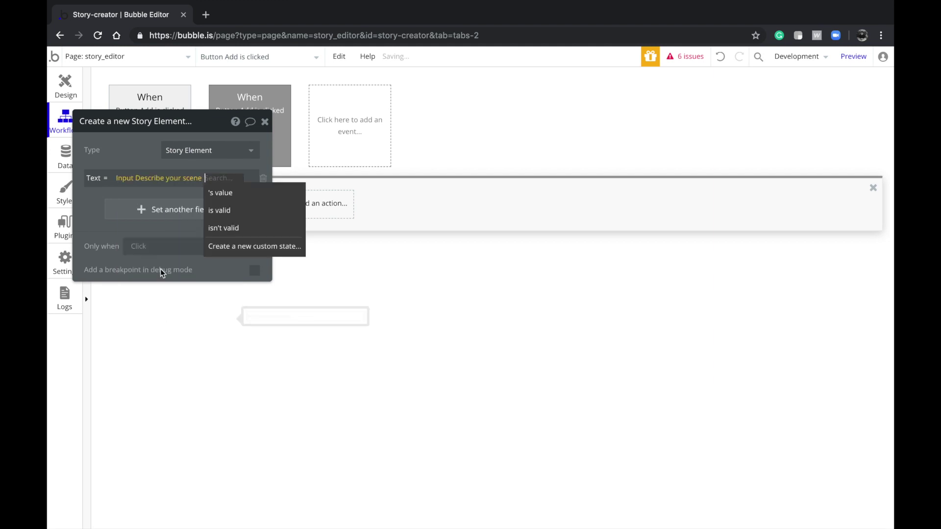
click(220, 191)
- Set the new Story Element's Story Reference field to Current Page Story
click(102, 212)
click(100, 209)
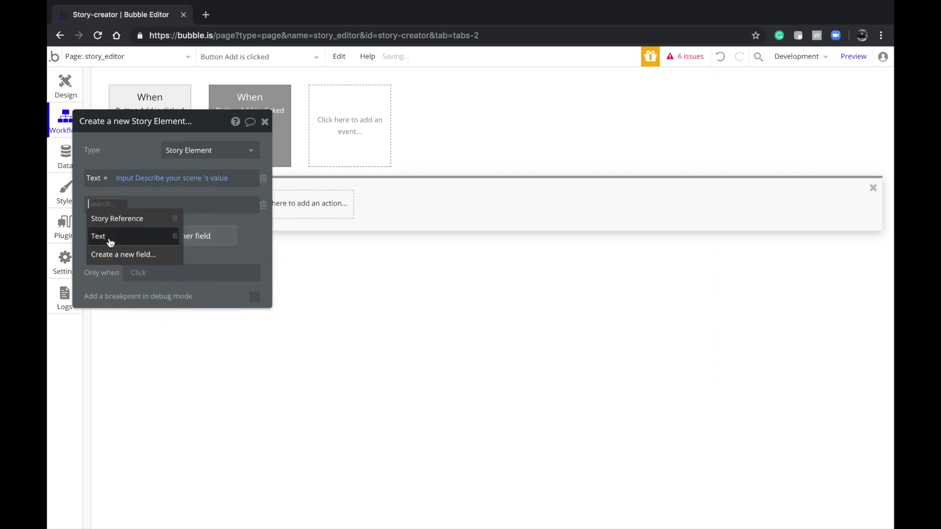
click(111, 241)
click(263, 205)
click(193, 211)
click(96, 204)
click(100, 216)
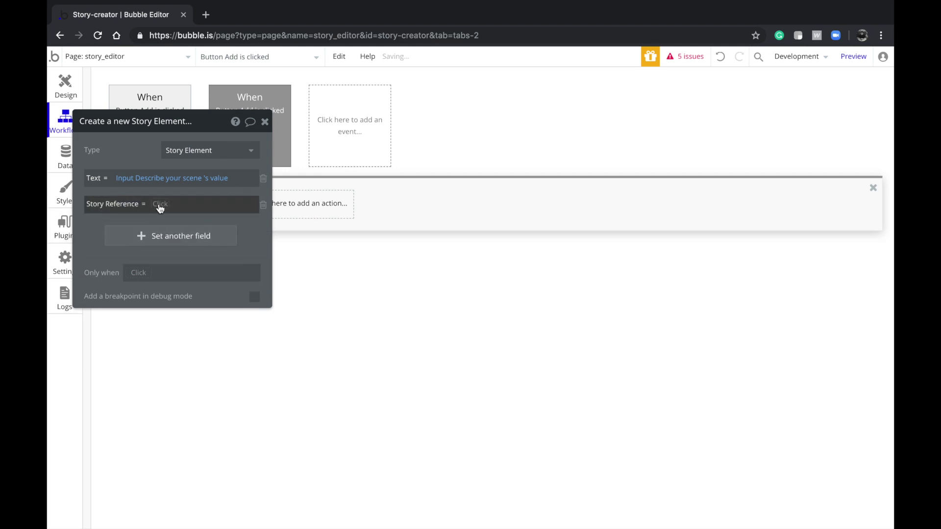
click(163, 205)
click(168, 273)
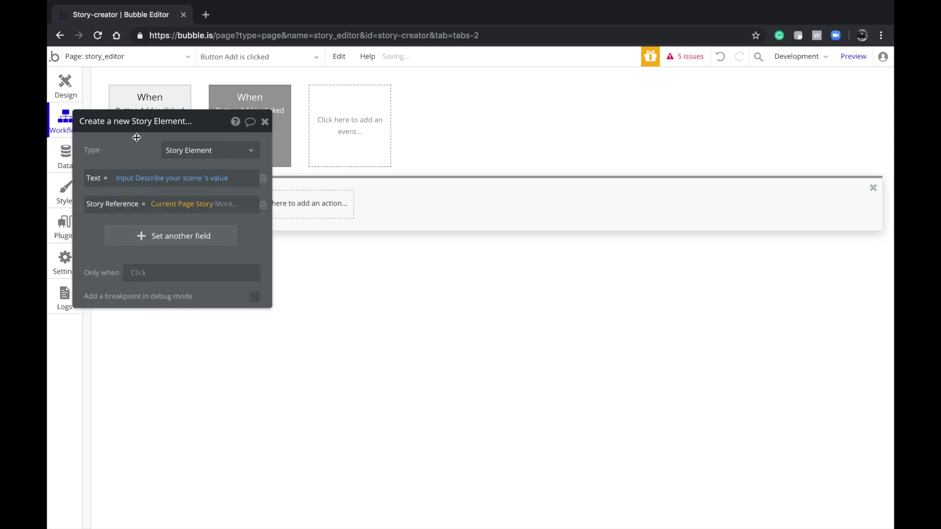
drag(129, 188, 428, 179)
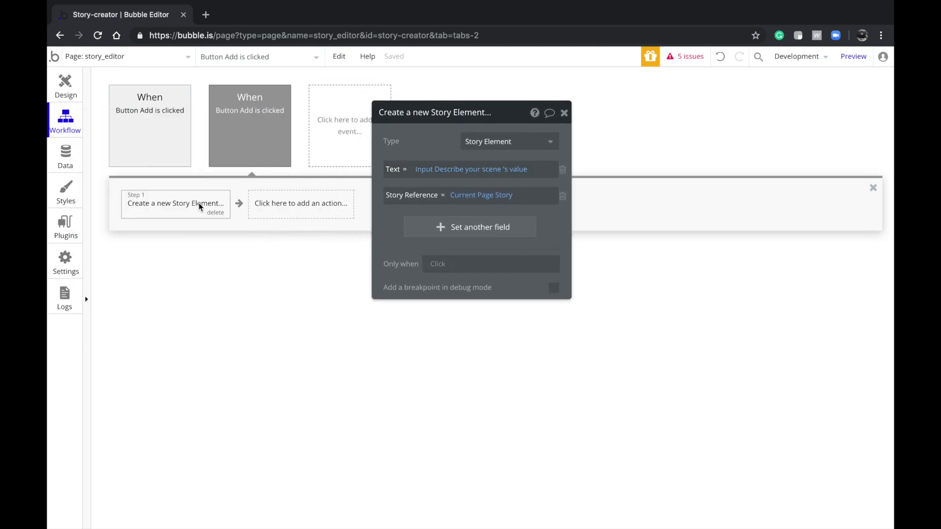
- Add a Reset relevant inputs action after Create a new Story Element and return to the page design
click(286, 200)
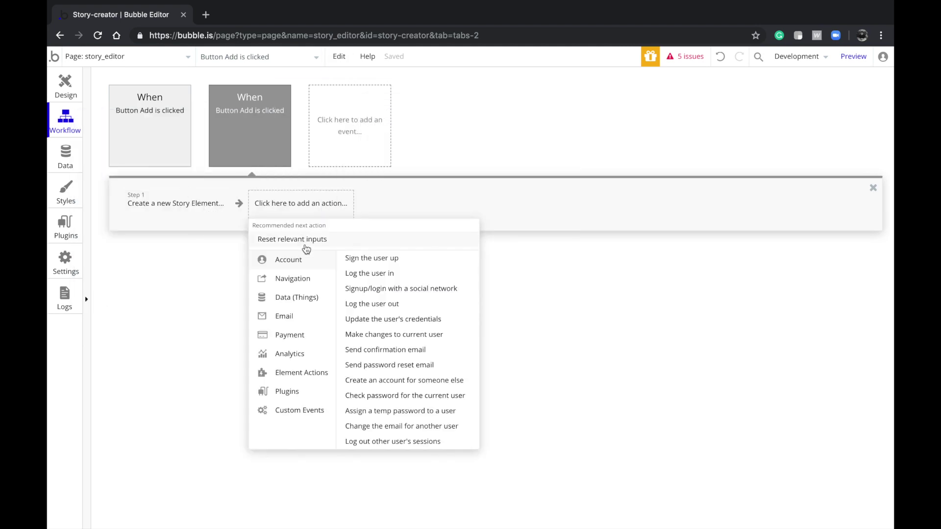
click(294, 239)
click(169, 209)
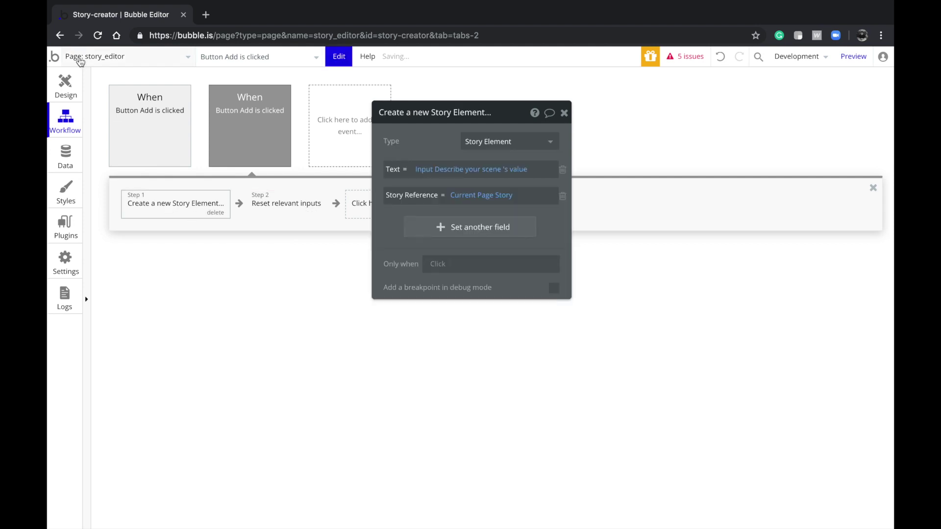
click(66, 86)
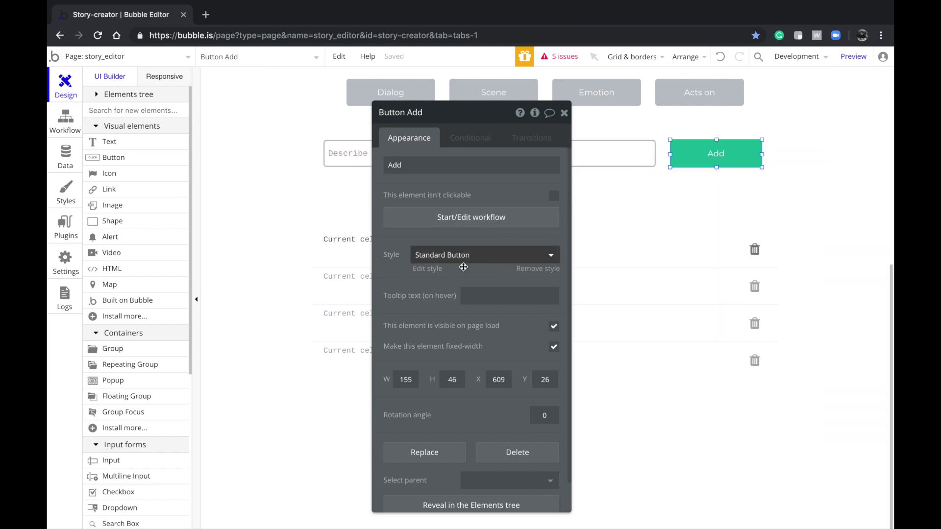
- Reveal Group B, which holds the dialog inputs, beneath the Script Editor buttons
drag(475, 235, 306, 215)
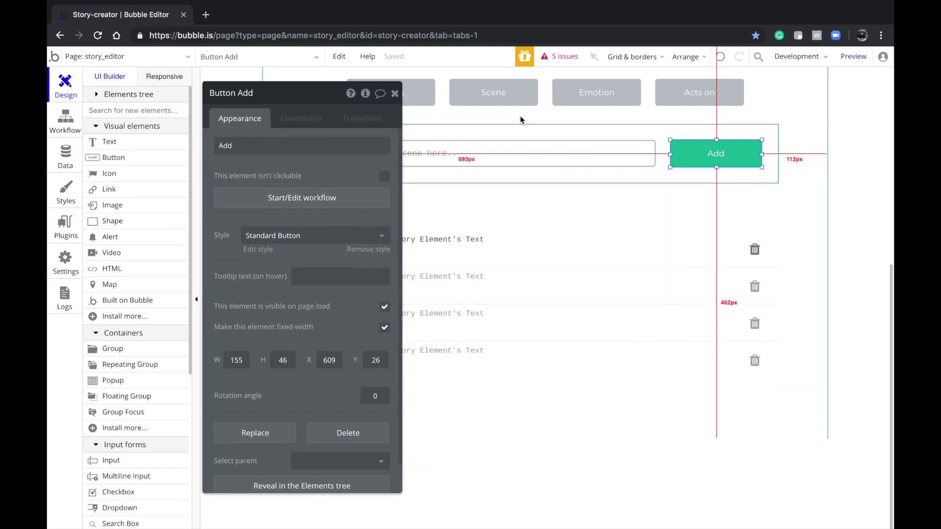
click(250, 59)
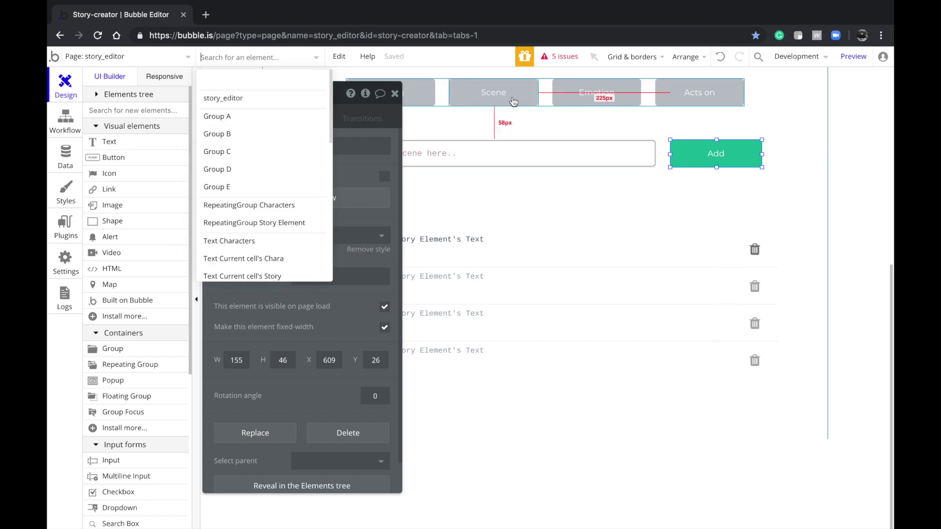
click(384, 127)
drag(383, 127, 278, 160)
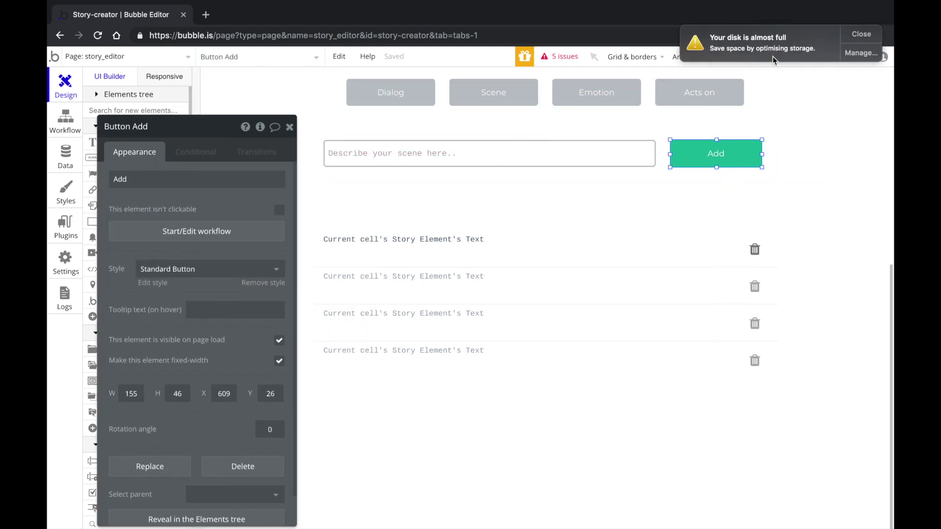
click(862, 33)
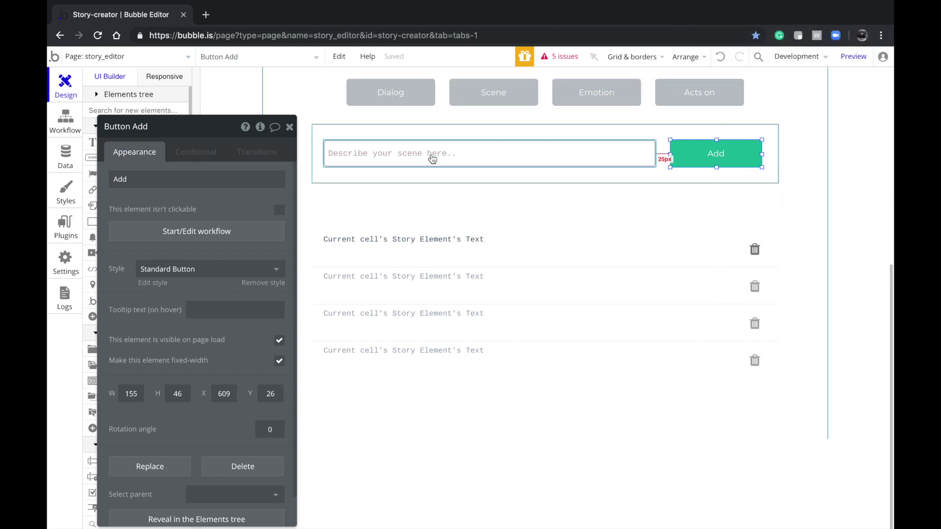
click(231, 57)
text(gro)
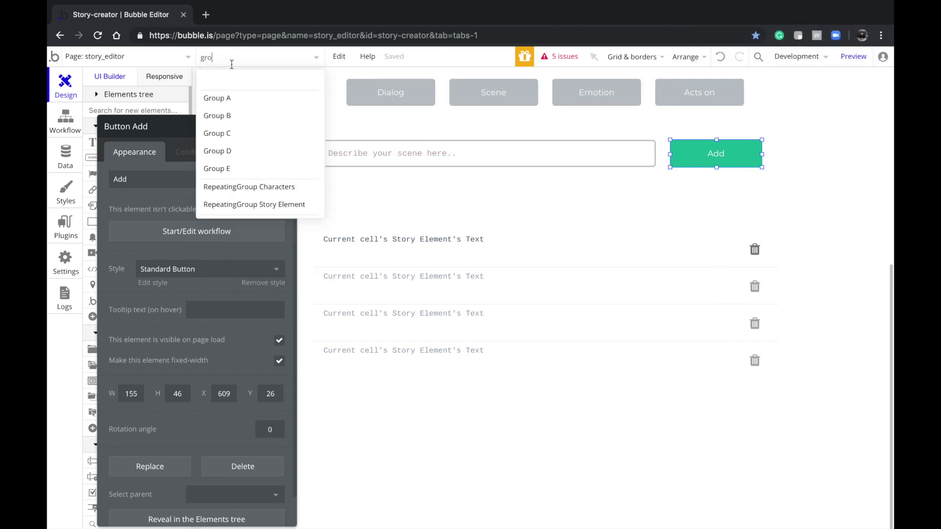
click(228, 124)
- Look over Group B's character and dialog type dropdowns and dialog text input, and select the Story Element repeating group
click(374, 151)
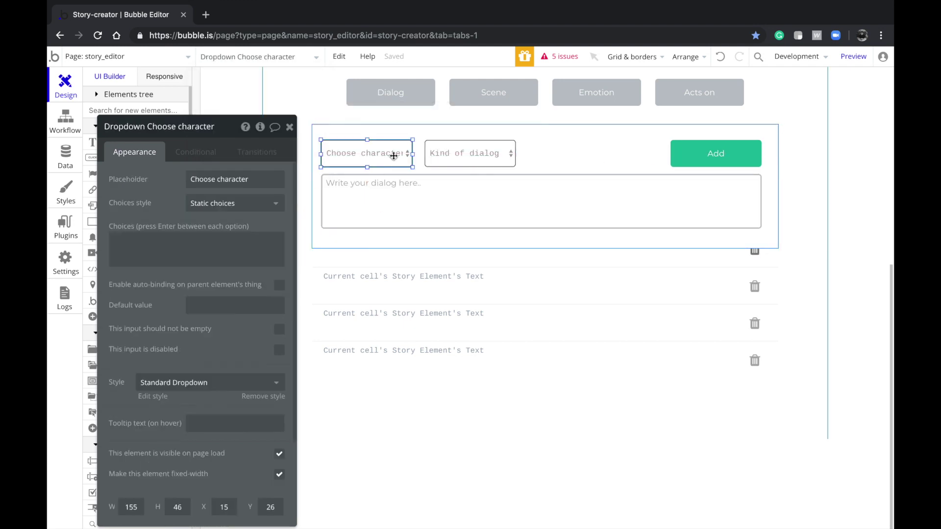
click(448, 156)
click(427, 185)
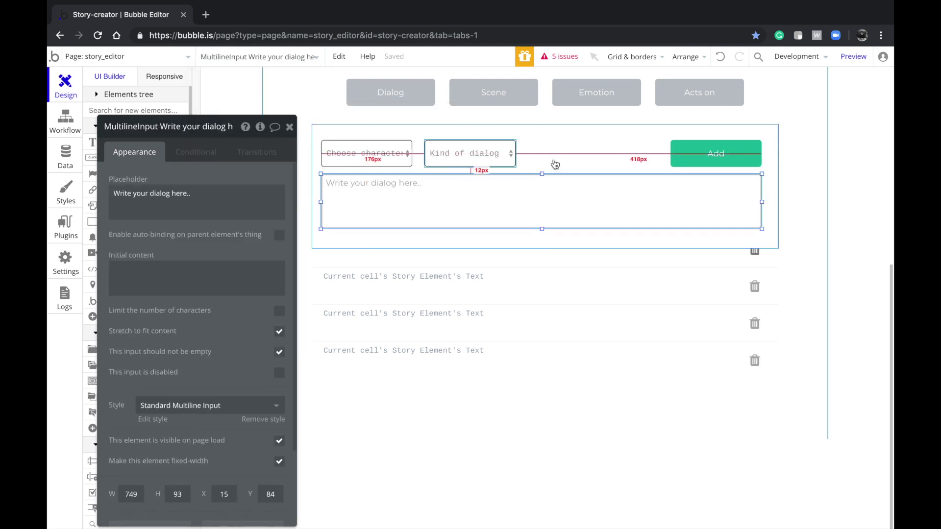
click(674, 279)
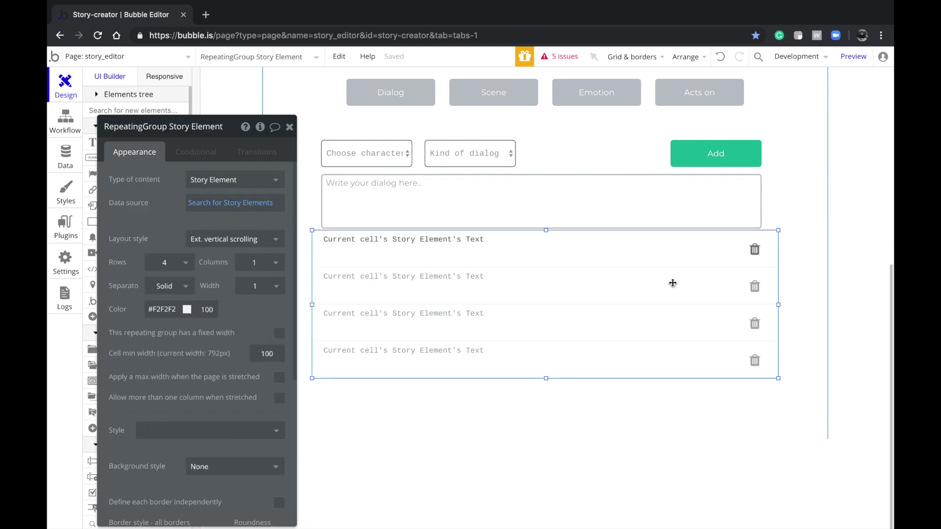
- Move the Story Element repeating group down to leave a gap beneath Group B's dialog text input
key(Down)
key(Down)
key(Down)
key(Down)
key(Down)
key(Down)
key(Down)
key(Down)
key(Down)
key(Down)
key(Down)
key(Down)
key(Down)
key(Down)
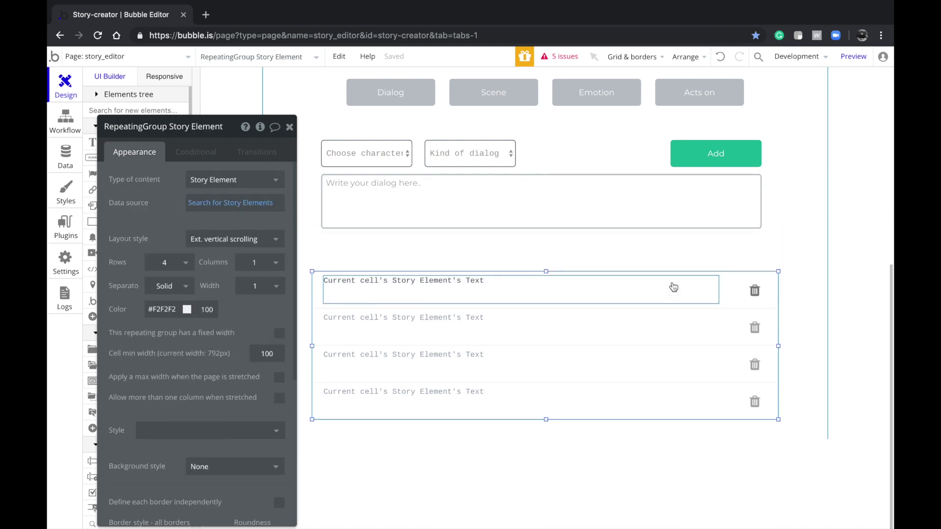
click(615, 223)
- Start a workflow for Group B's Add button and paste in the copied Create a new Story Element action
click(737, 147)
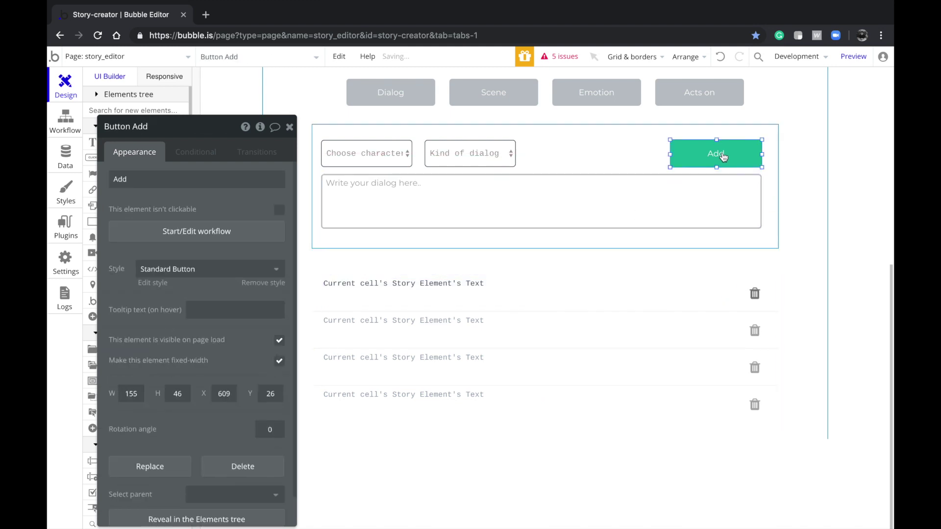
click(227, 231)
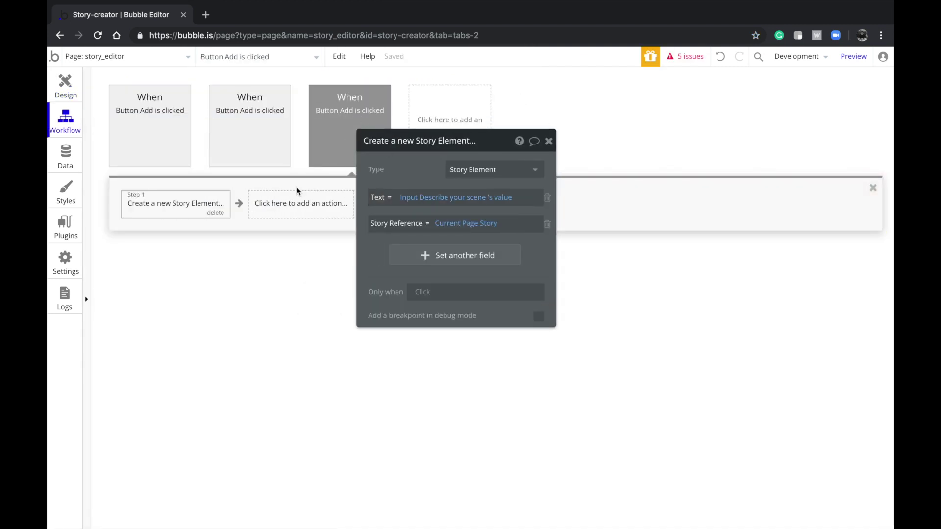
click(294, 204)
mouse_move(305, 301)
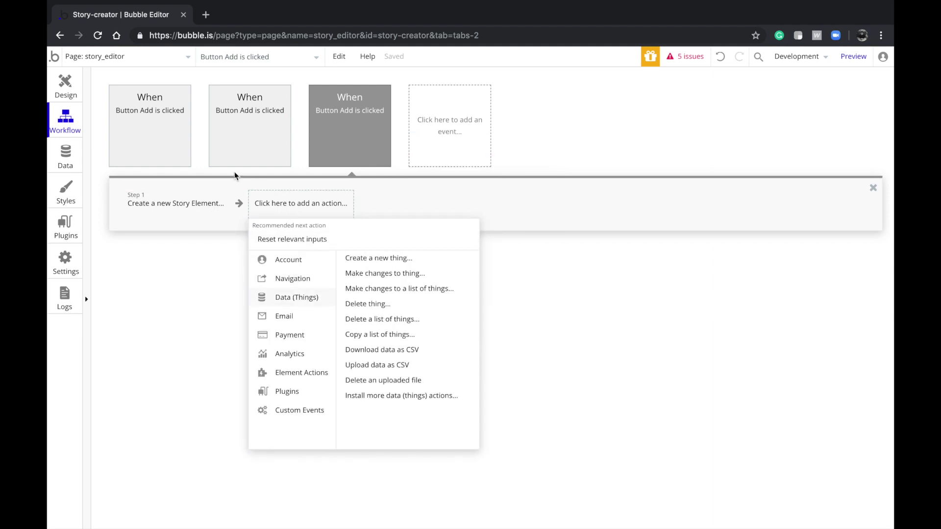
click(196, 208)
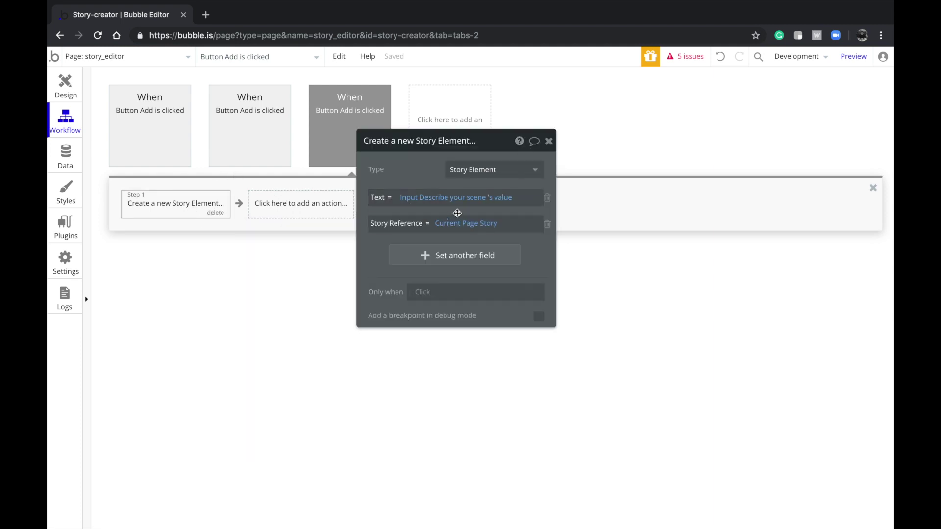
- Remove the new Story Element's scene-based Text entry and set the Text field again with the placeholder "X says dhdsh"
click(546, 199)
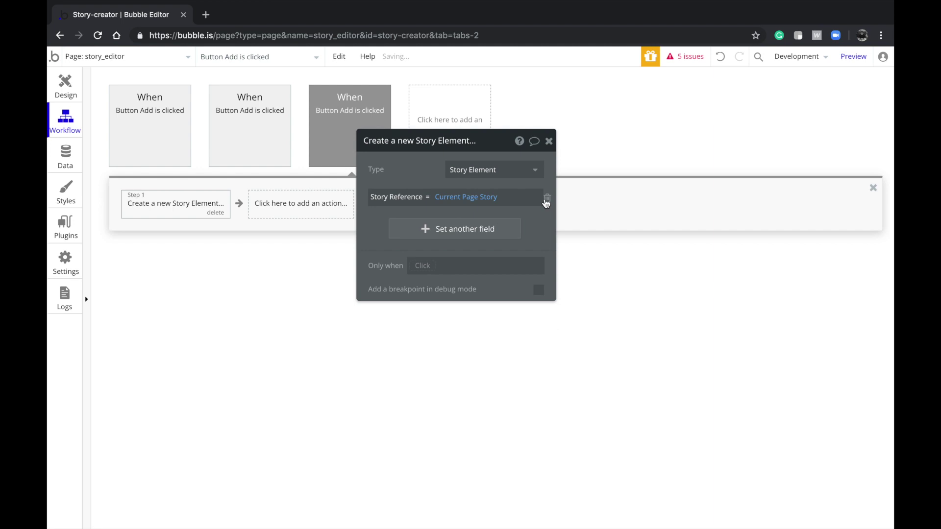
click(474, 229)
click(385, 223)
click(412, 255)
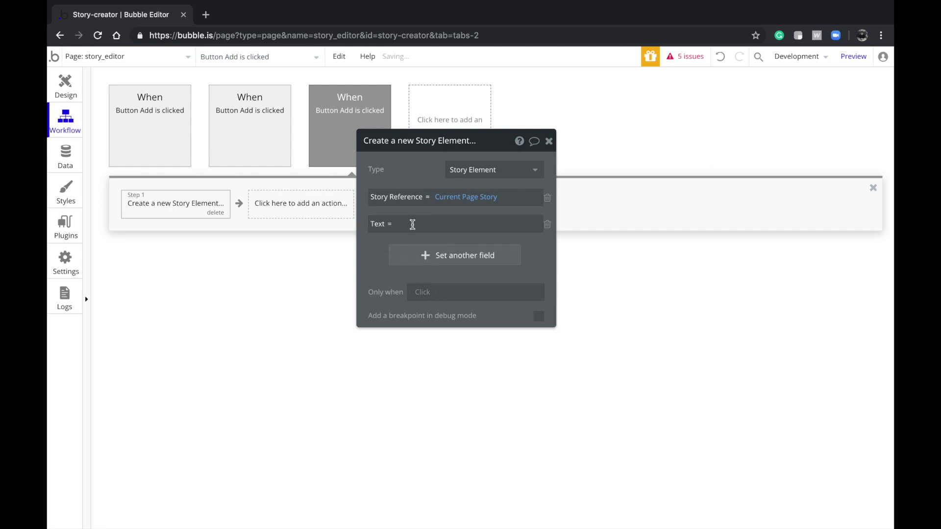
click(412, 224)
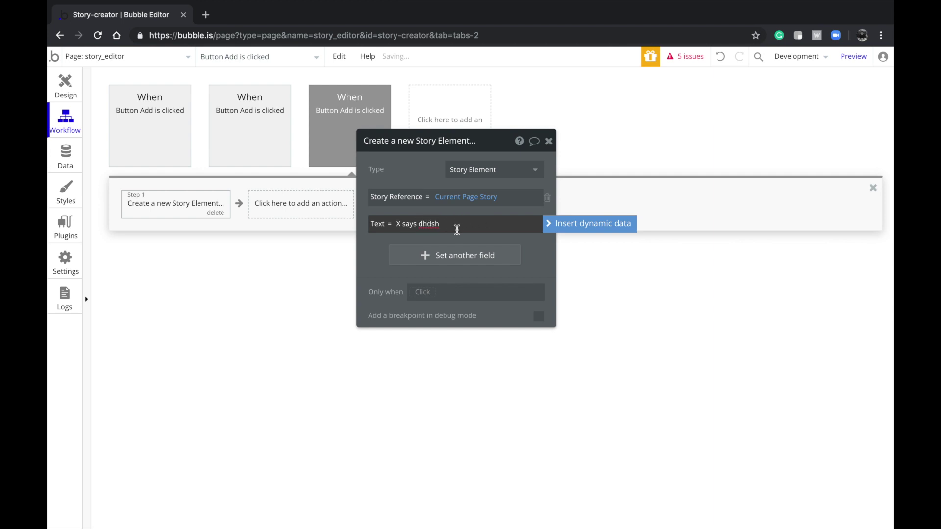
- Replace the placeholder X in the Text field with Dropdown Choose character's value
triple_click(429, 224)
click(417, 224)
click(569, 224)
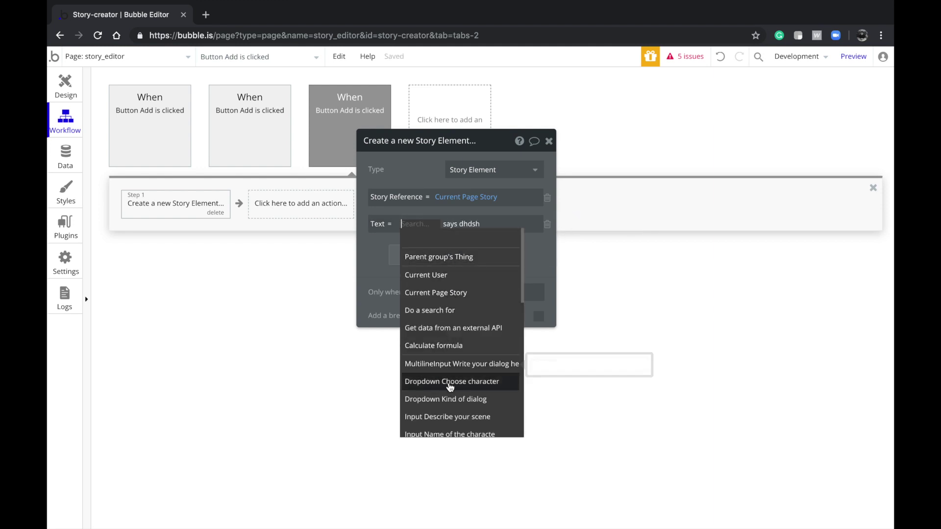
click(471, 386)
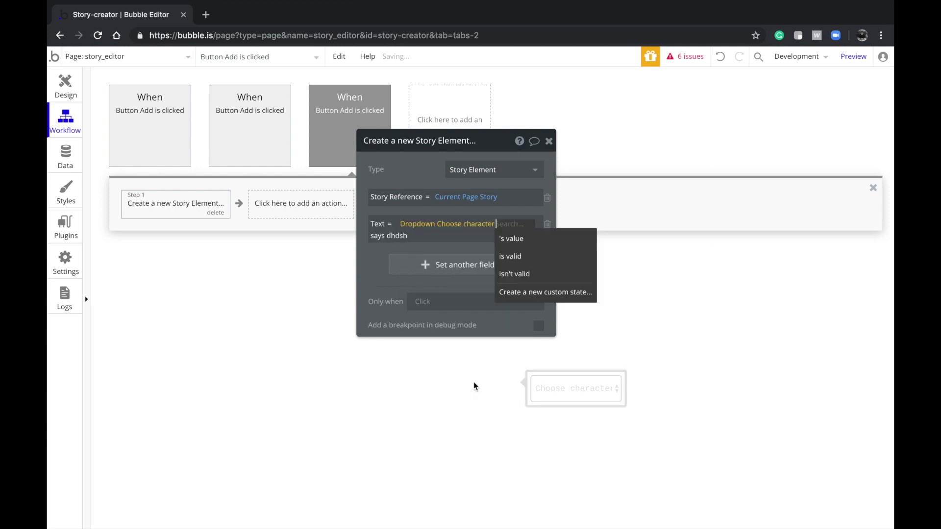
click(534, 246)
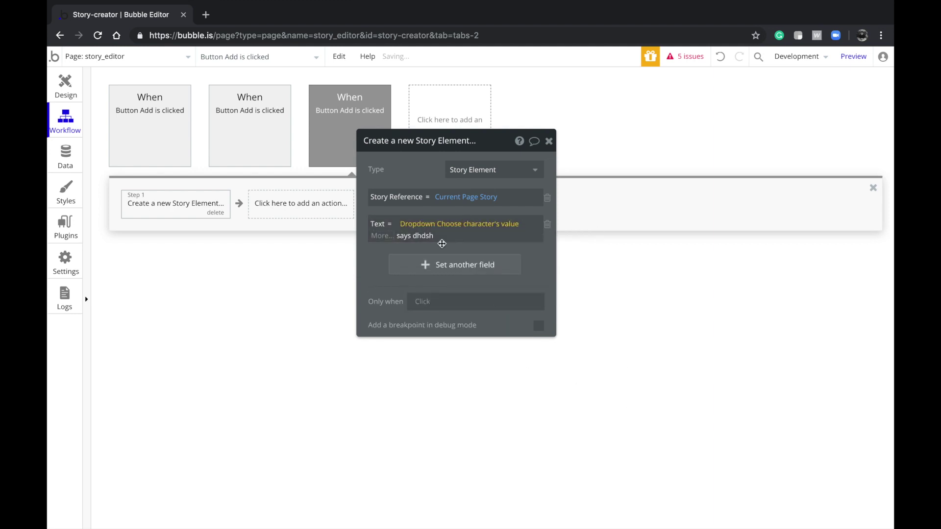
- Replace the placeholder word "says" in the Text field with Dropdown Kind of dialog's value
drag(423, 235, 383, 235)
double_click(379, 235)
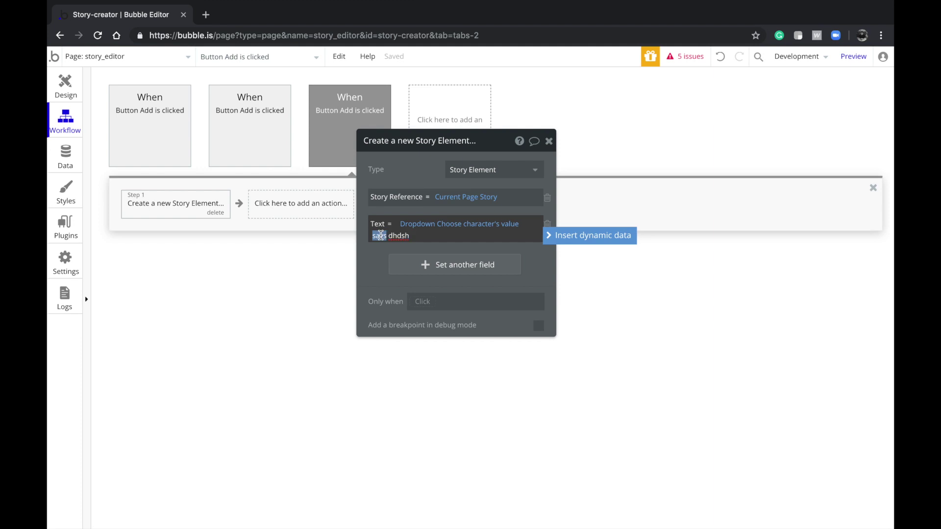
click(559, 236)
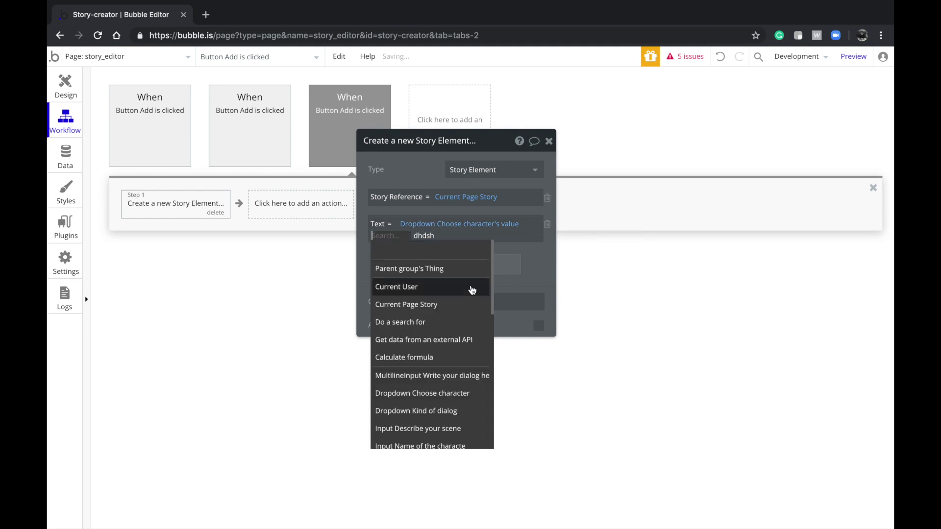
click(453, 411)
click(508, 250)
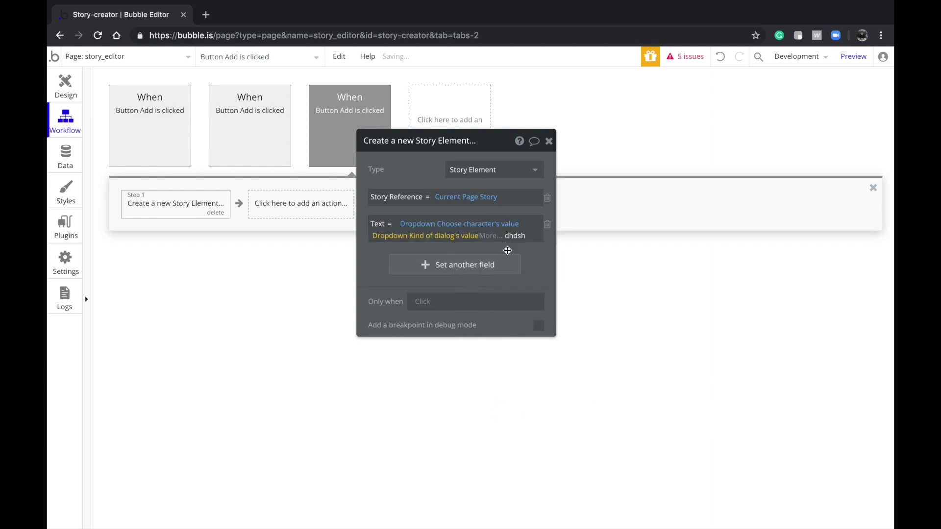
- Replace the placeholder "dhdsh" in the Text field with the value of the Write your dialog here multiline input
double_click(490, 236)
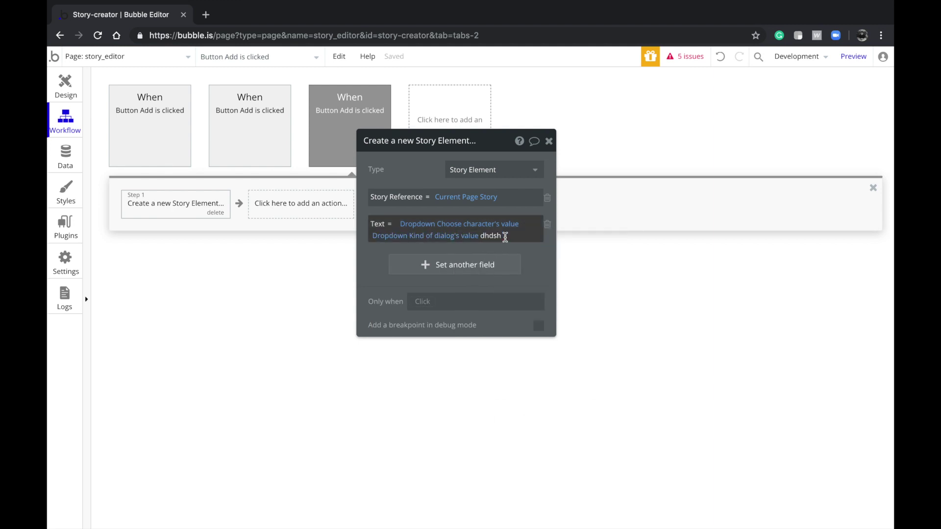
key(Right)
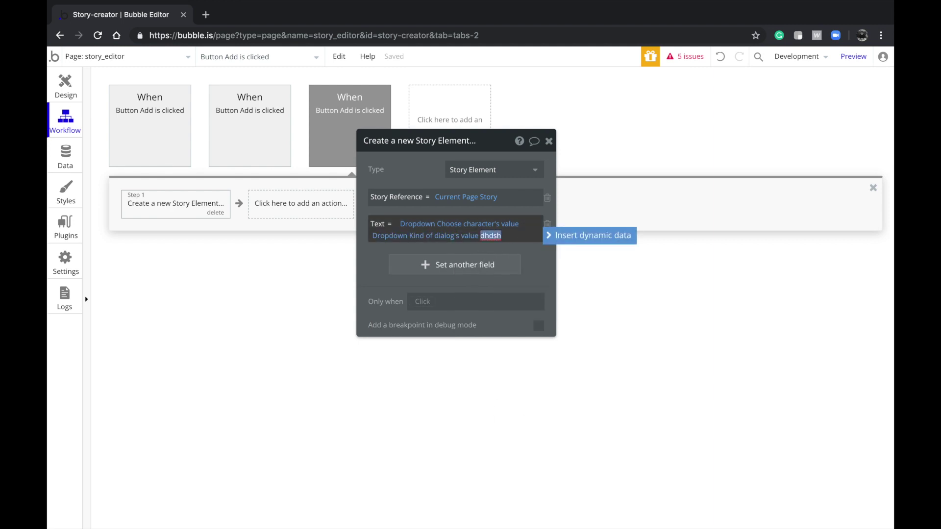
click(564, 237)
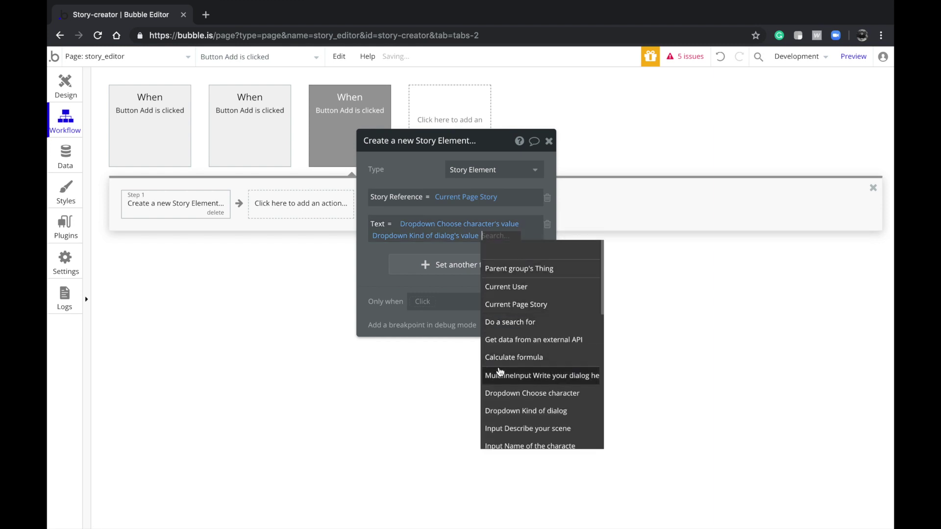
click(502, 376)
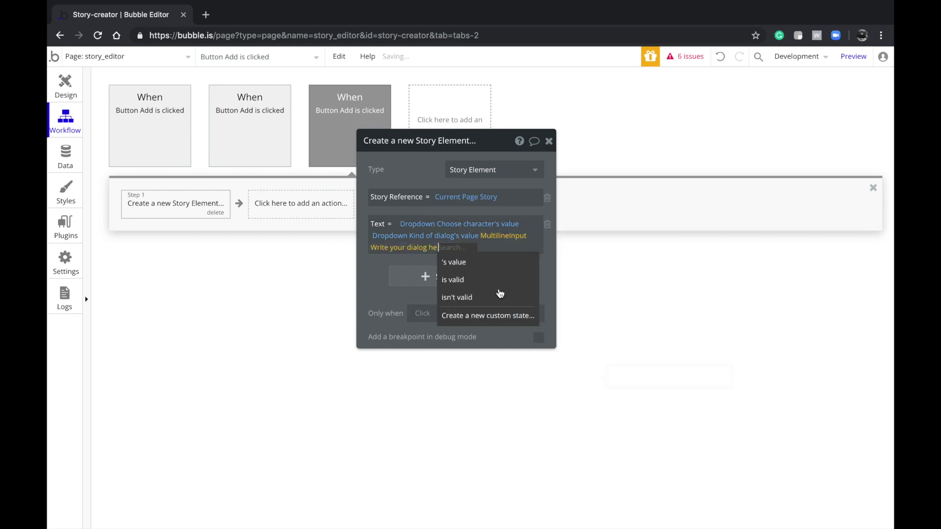
click(479, 265)
click(425, 211)
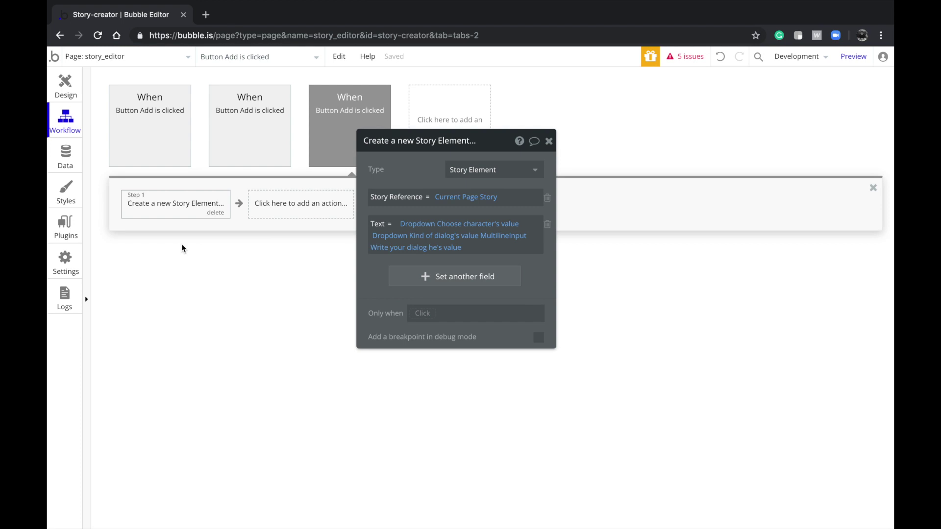
- Add a Reset relevant inputs action to the dialog workflow and return to the page design
click(284, 201)
click(291, 240)
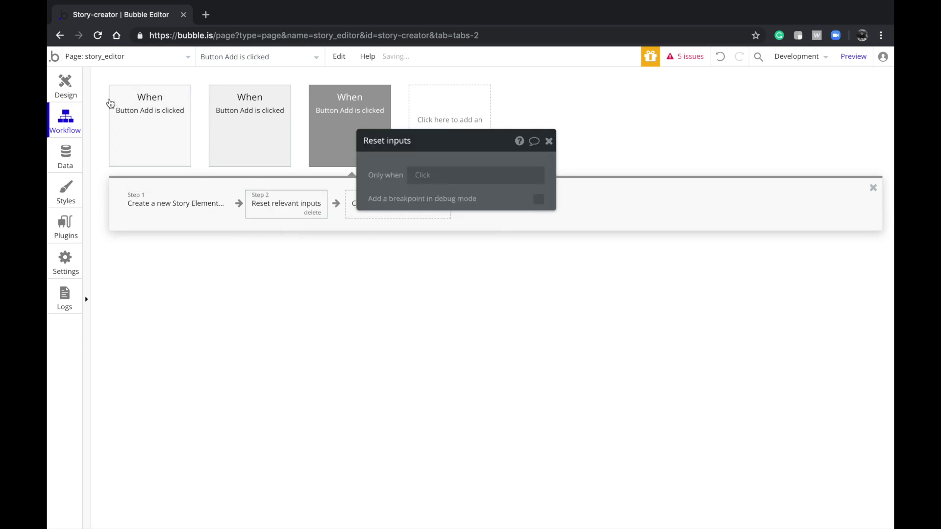
click(65, 87)
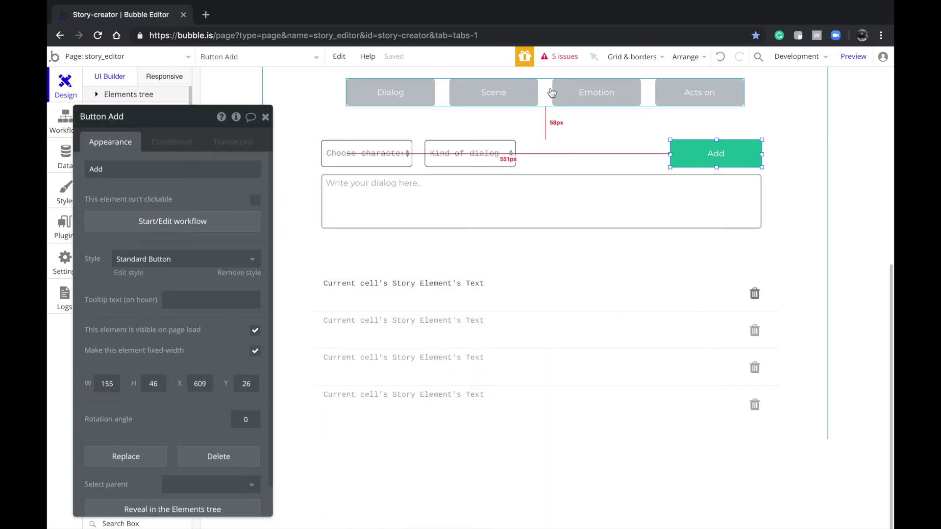
- Find and reveal Group C, which holds the character action dropdowns, and center it horizontally
click(248, 64)
text(emo)
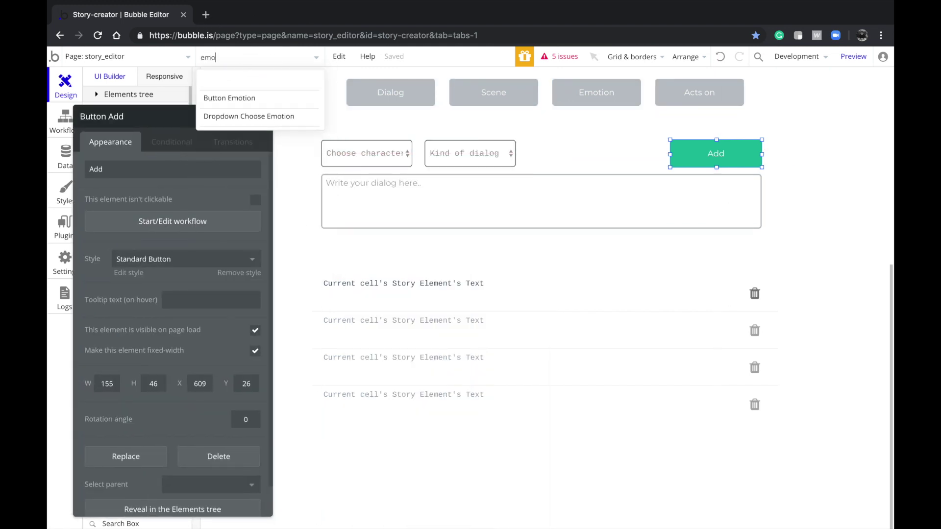
key(BackSpace)
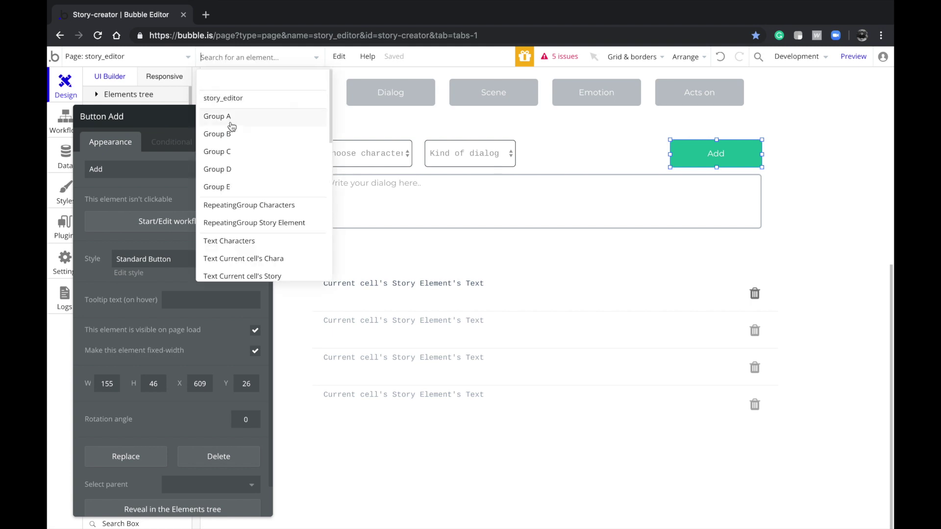
mouse_move(238, 156)
click(237, 157)
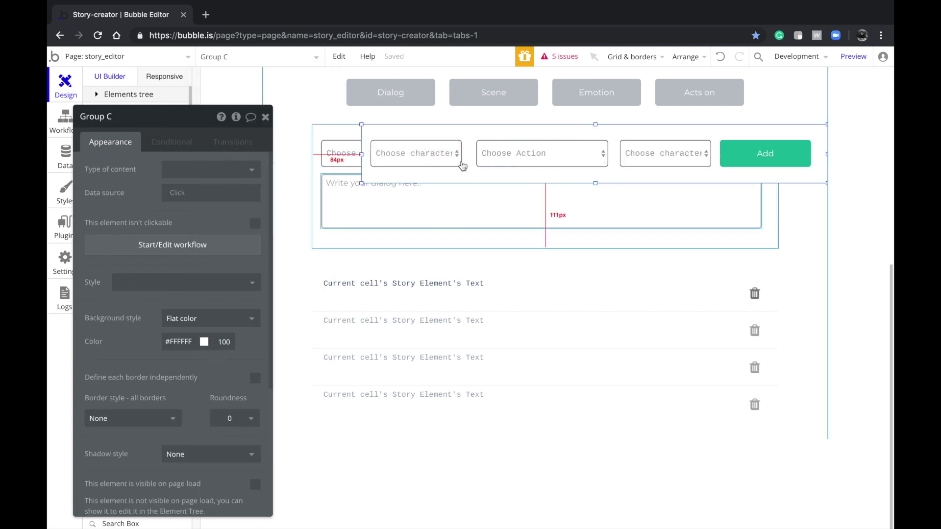
right_click(582, 180)
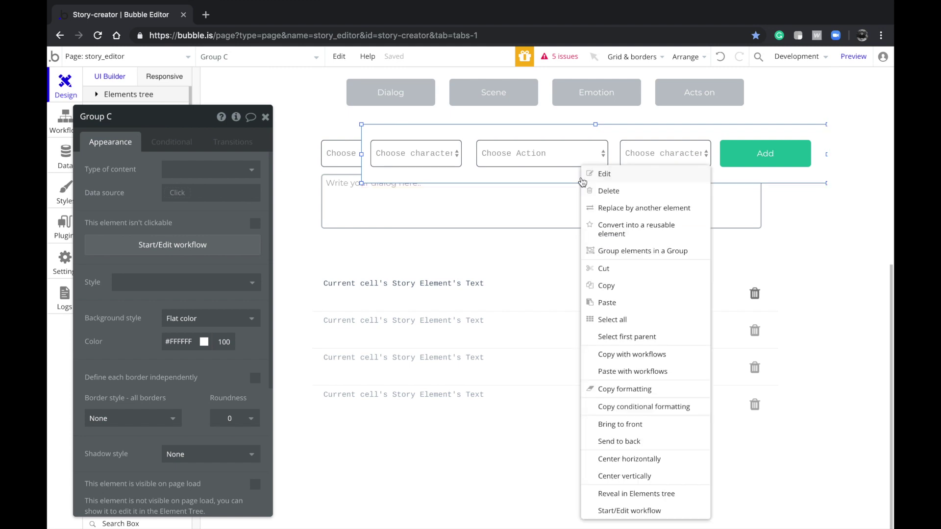
click(615, 460)
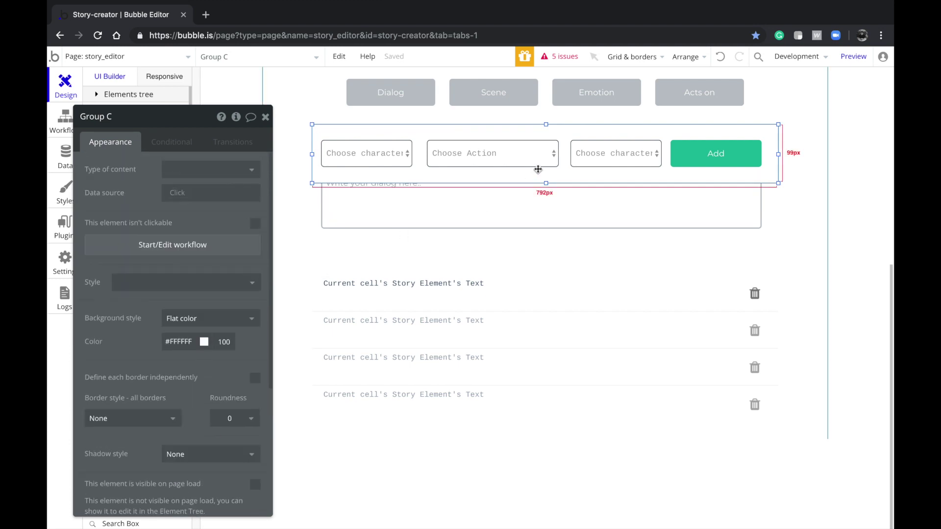
- Start a workflow for Group C's Add button and paste in the copied Create a new Story Element action
click(705, 160)
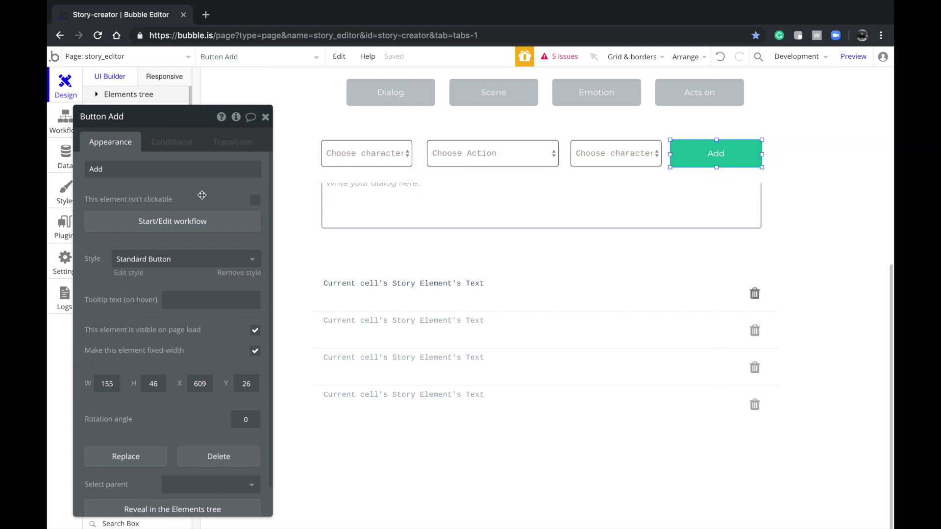
click(187, 225)
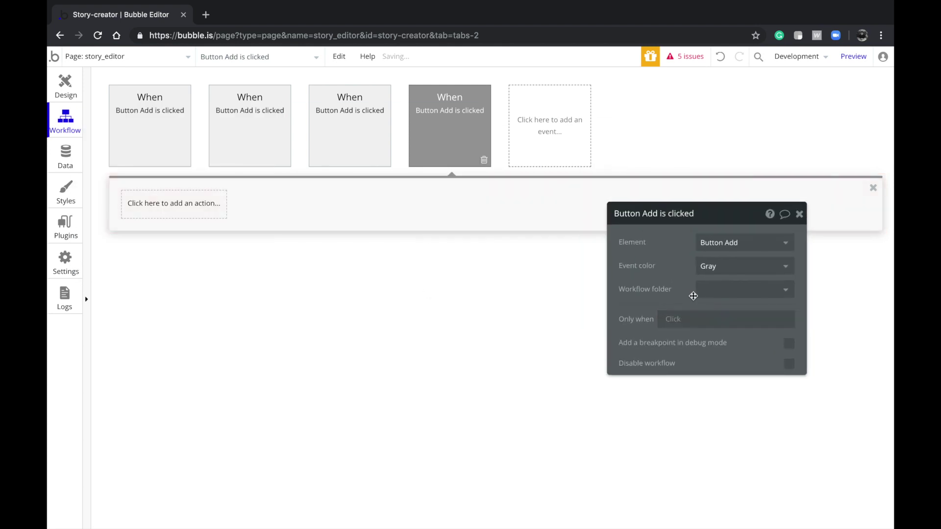
click(135, 207)
mouse_move(164, 267)
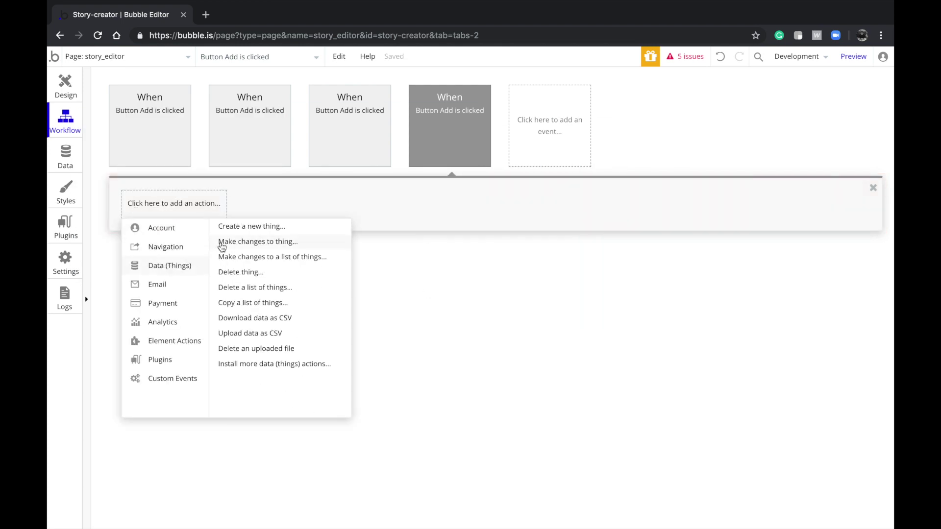
mouse_move(199, 250)
click(436, 138)
key(super+v)
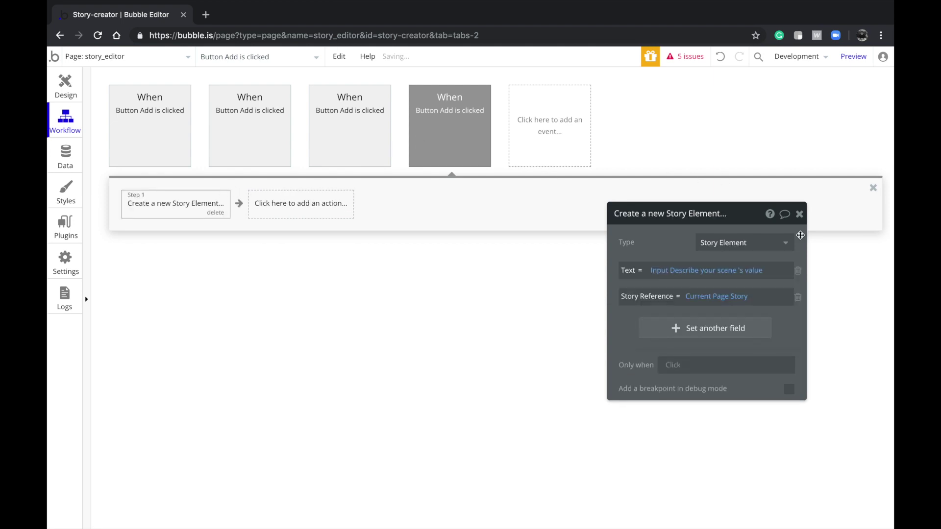
- Remove the pasted action's scene-based Text entry and set the Text field again with the placeholder "X act Y"
click(798, 271)
click(720, 293)
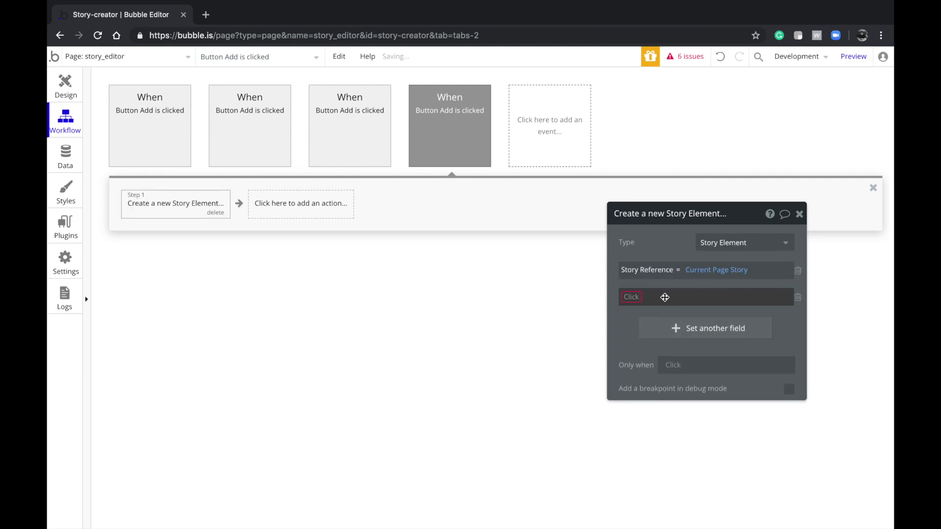
click(665, 297)
click(632, 328)
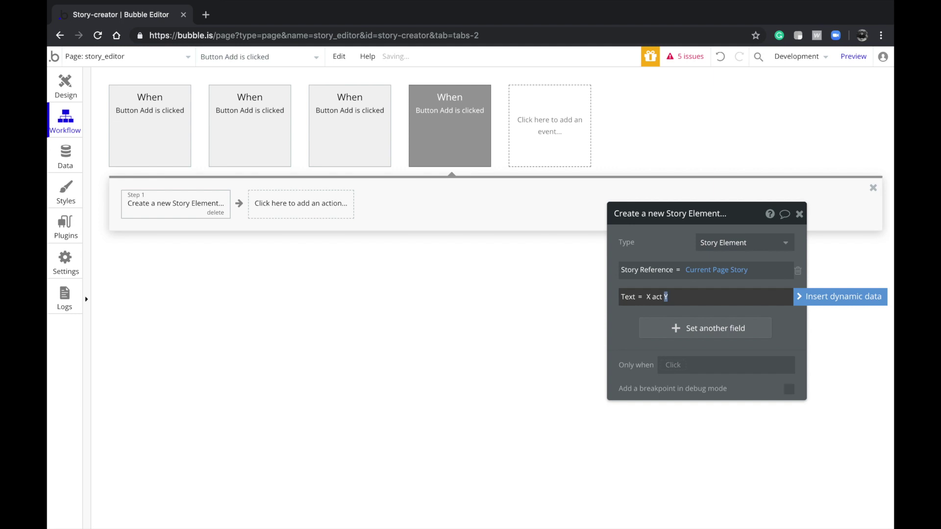
- Replace the placeholder Y in the Text field with the value of the second Dropdown Choose character listed
click(839, 297)
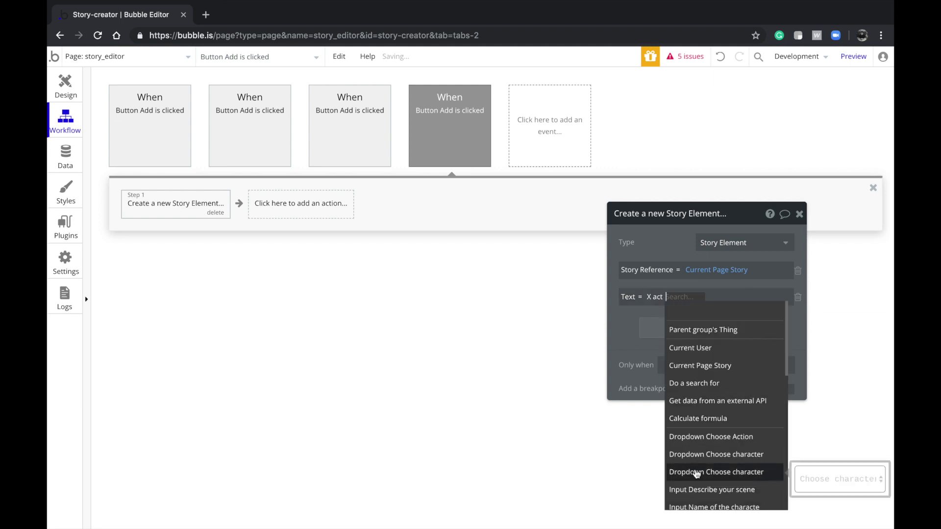
click(696, 473)
click(692, 322)
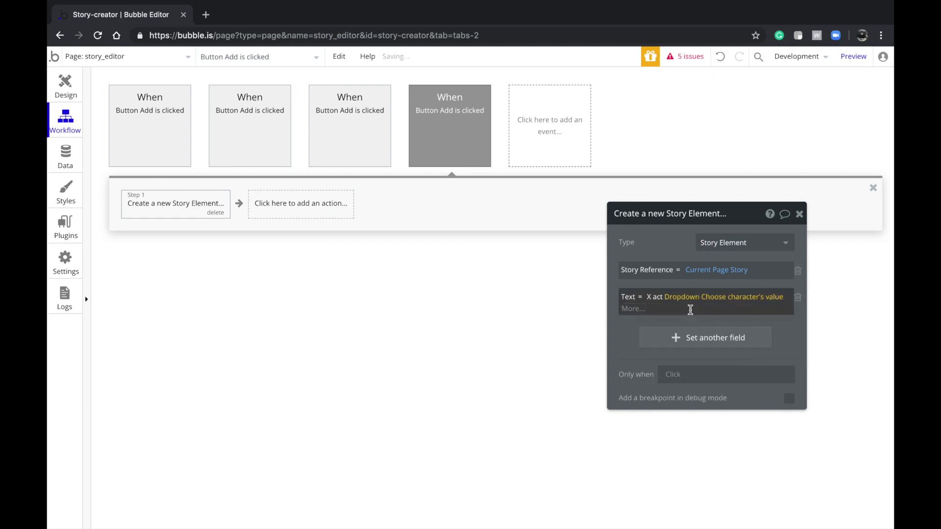
click(644, 300)
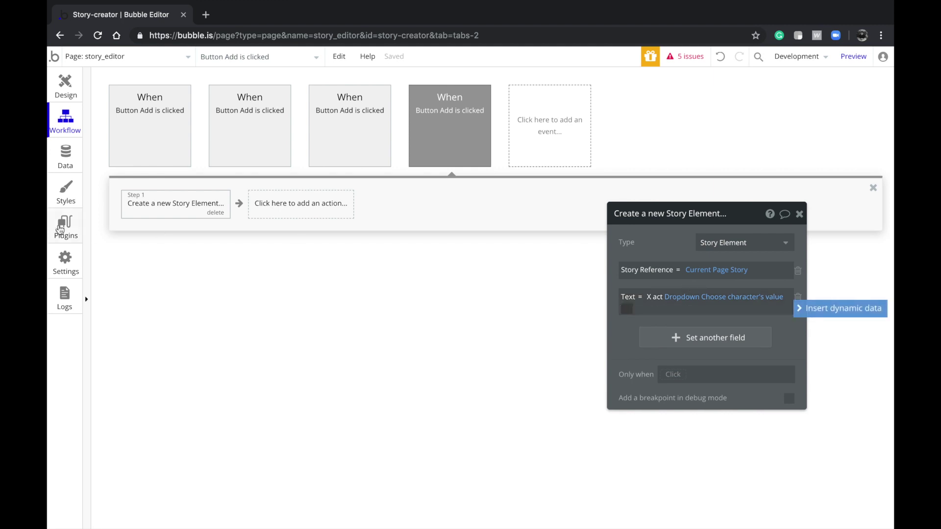
- Prefix the placeholders of Group C's two Choose character dropdowns with 1 for the first and 2 for the second
click(68, 88)
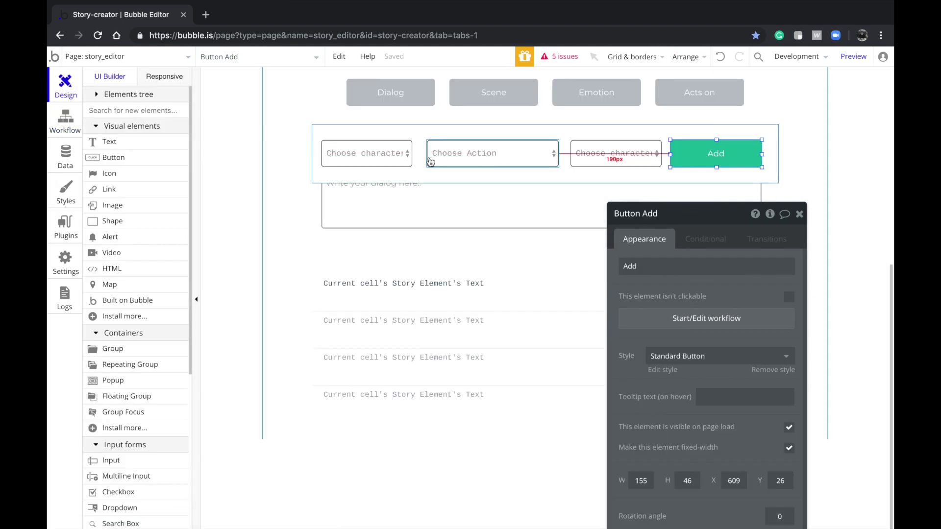
click(368, 153)
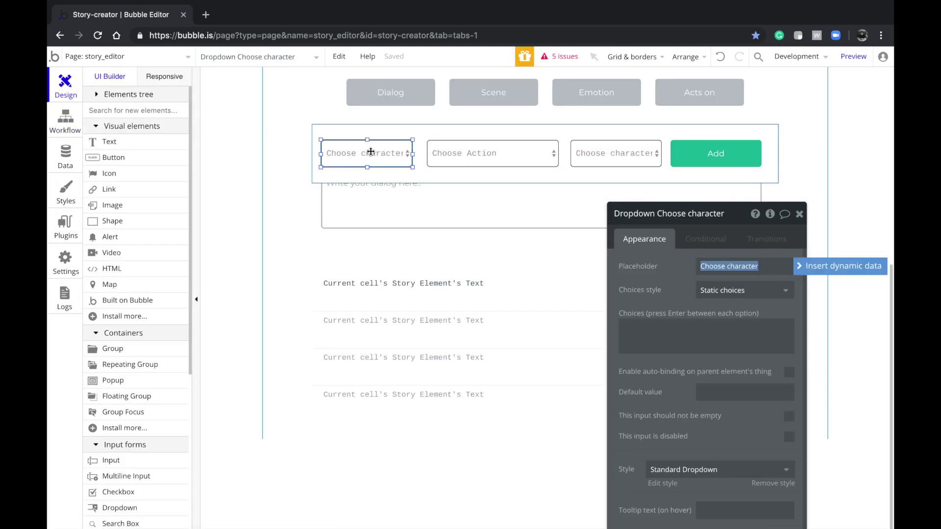
click(616, 153)
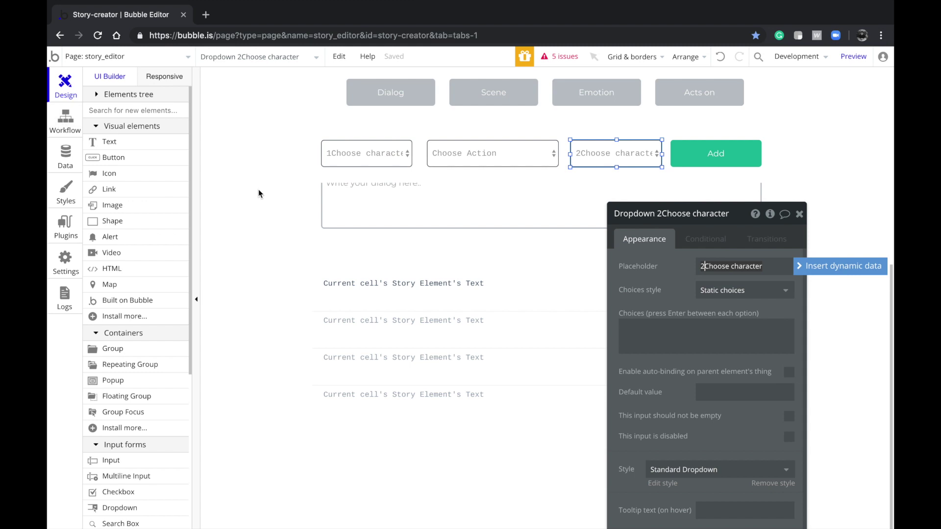
- Replace the placeholder X in the workflow action's Text field with the value of Dropdown 1Choose character
click(64, 120)
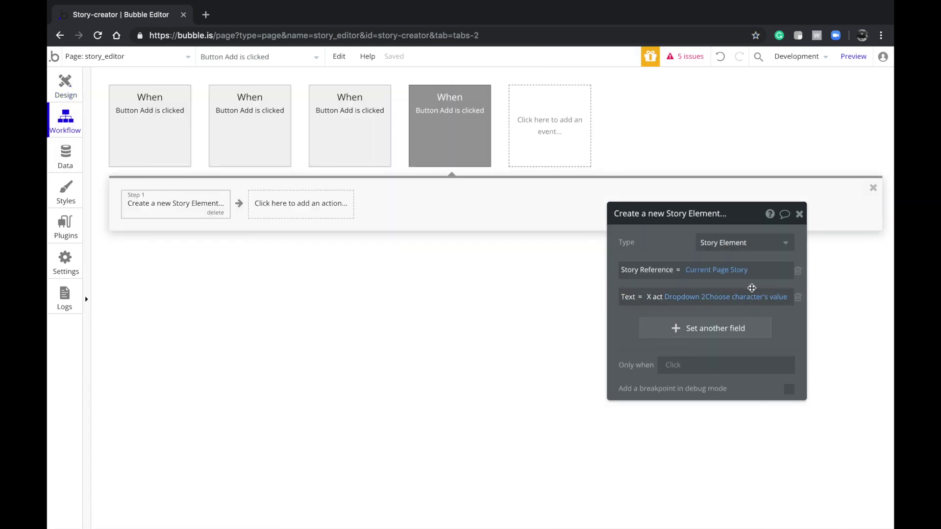
drag(665, 296, 648, 295)
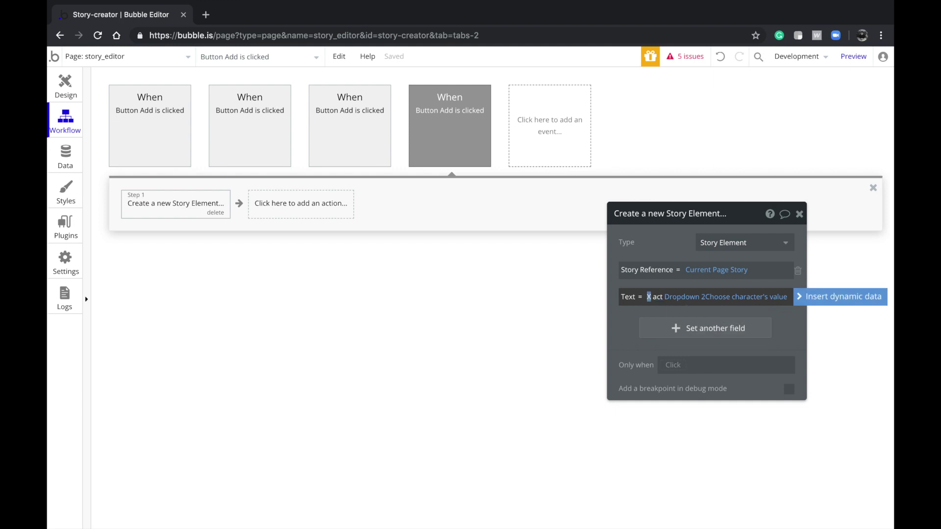
click(824, 297)
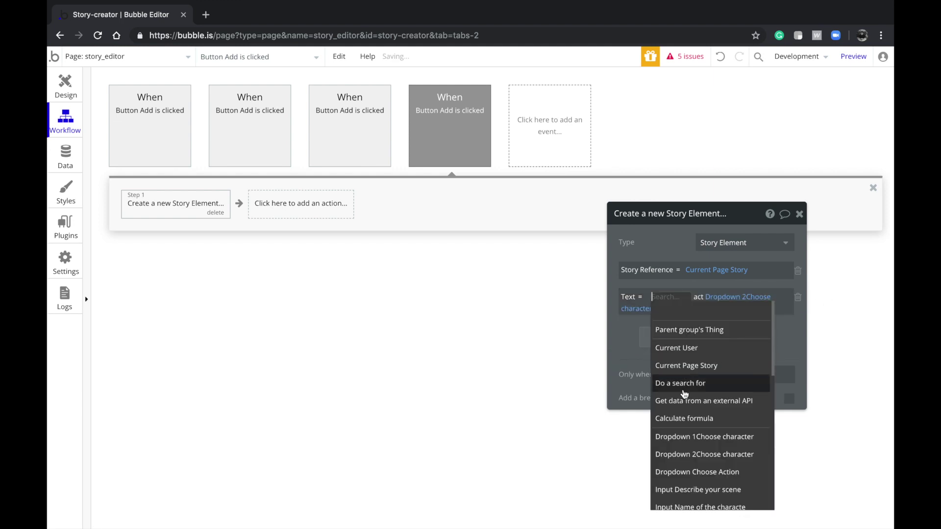
click(684, 438)
click(764, 313)
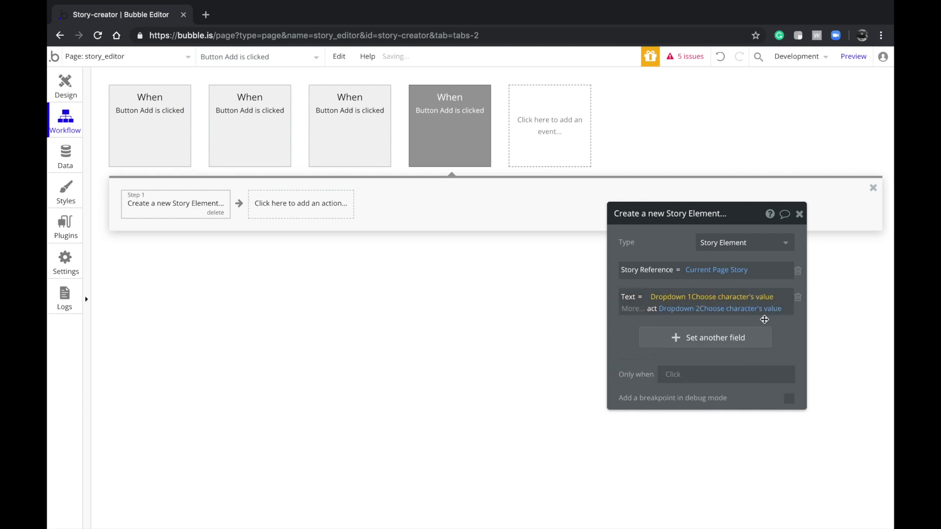
- Replace the word "act" in the Text field with the value of Dropdown Choose Action
click(656, 309)
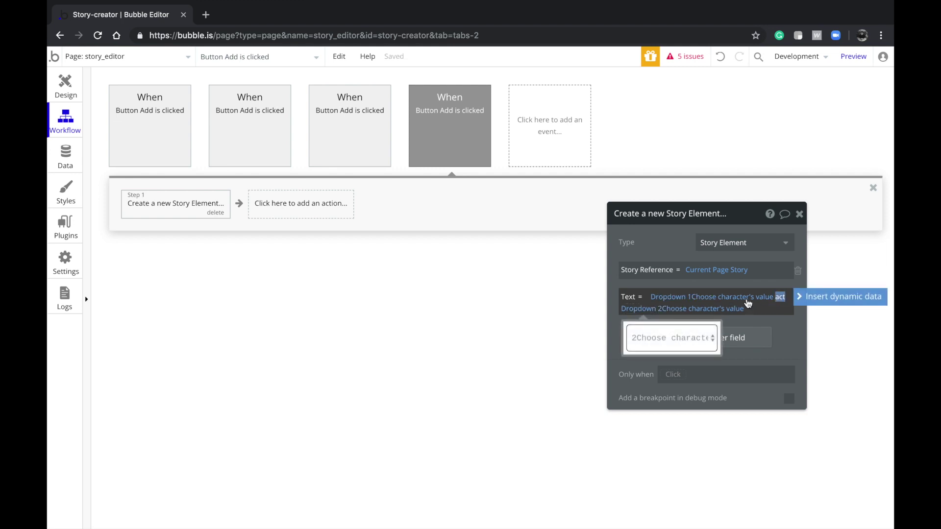
click(839, 297)
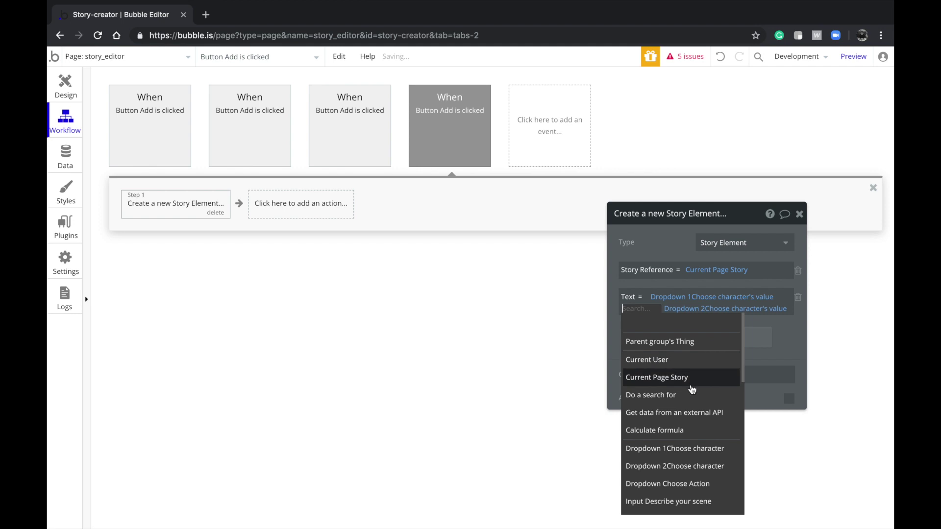
click(702, 484)
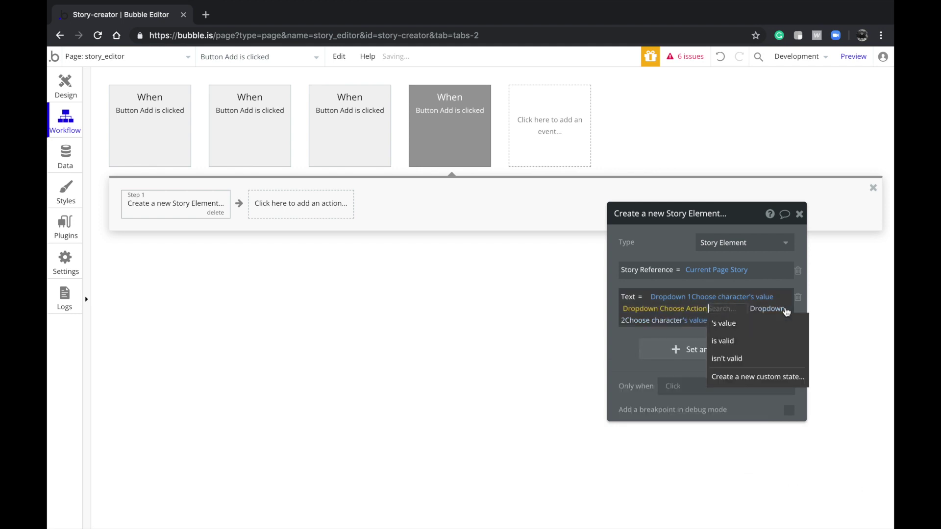
click(764, 324)
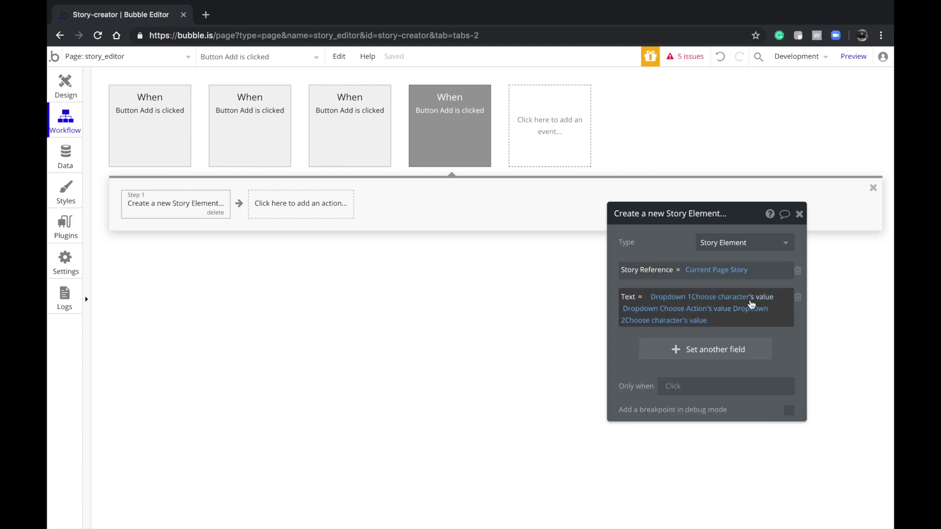
- Remove the number prefixes from both character dropdowns so each placeholder reads "Choose character"
click(75, 84)
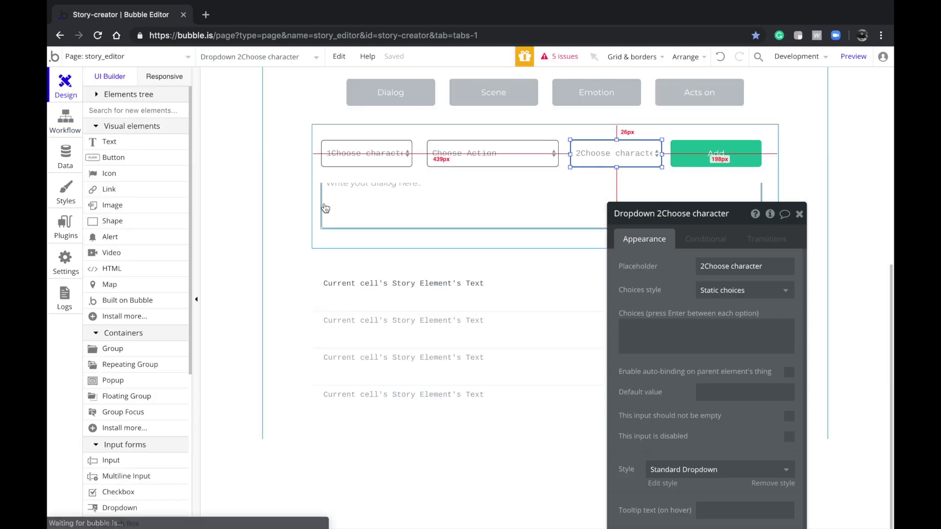
click(373, 164)
key(BackSpace)
click(617, 153)
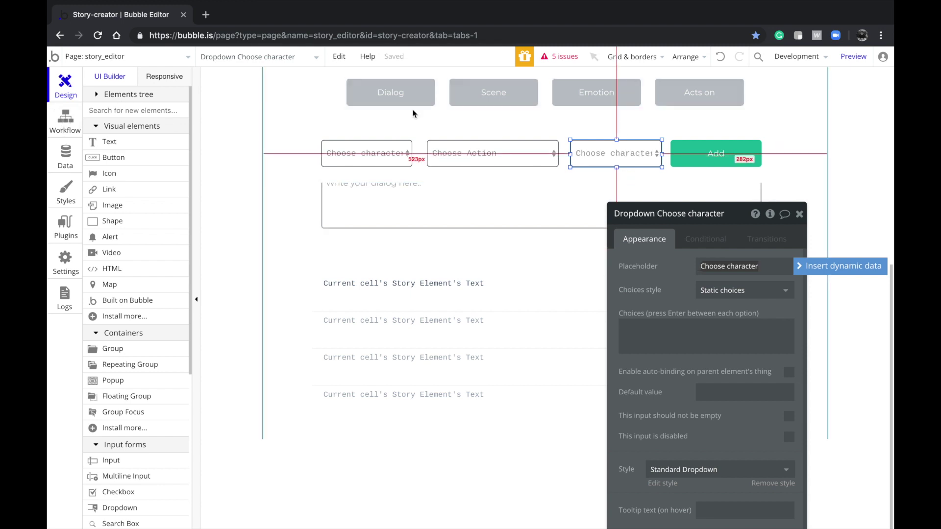
- Find and reveal Group D, which holds the Choose Emotion dropdown, and center it horizontally
click(217, 59)
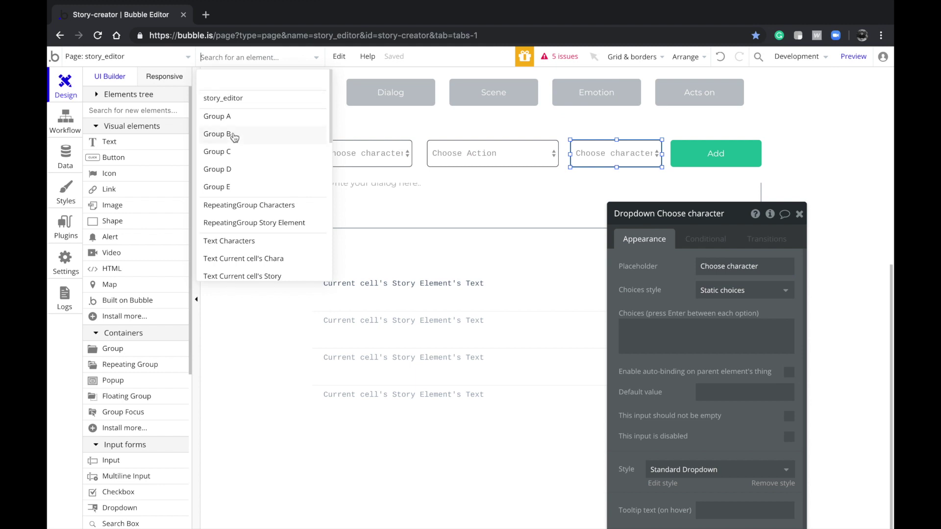
click(239, 186)
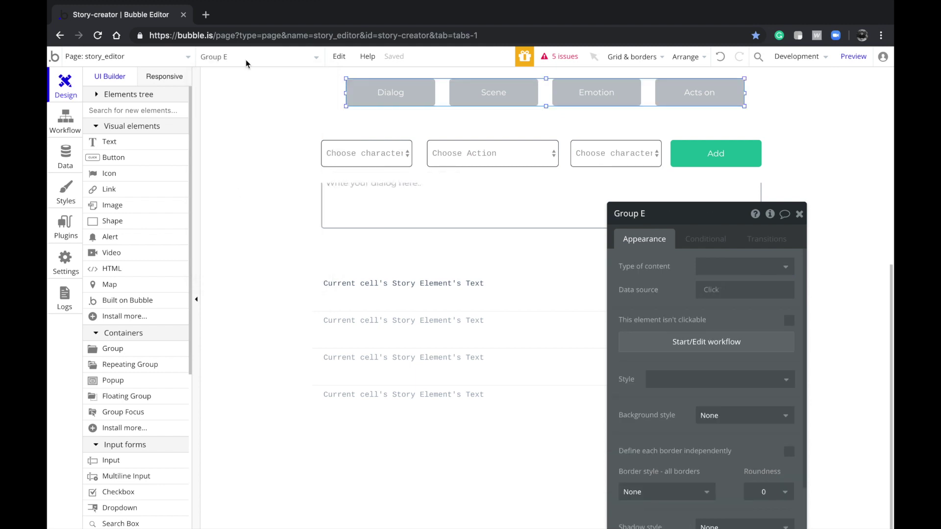
click(245, 71)
click(248, 56)
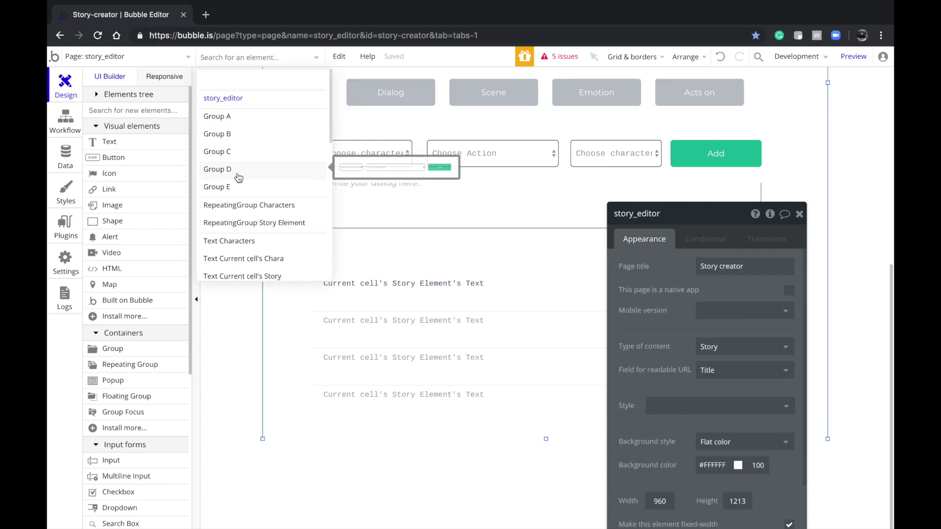
click(239, 172)
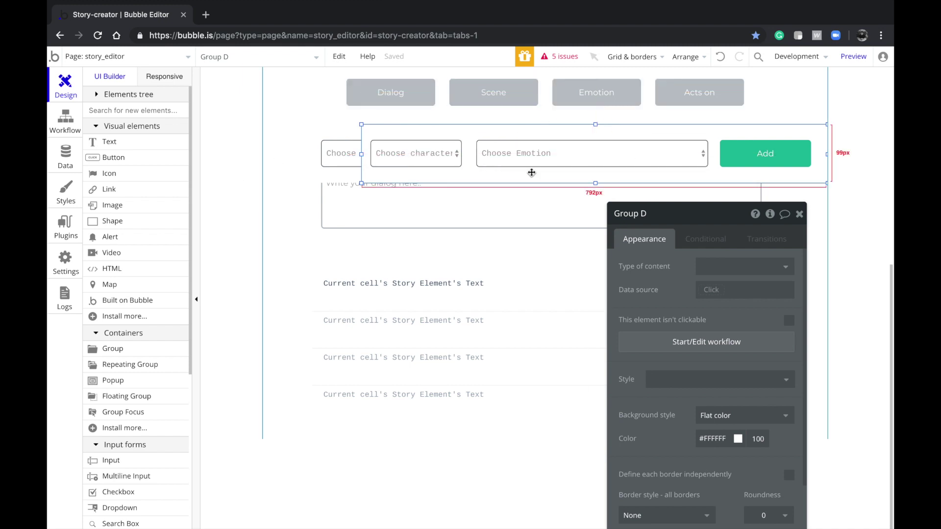
right_click(547, 178)
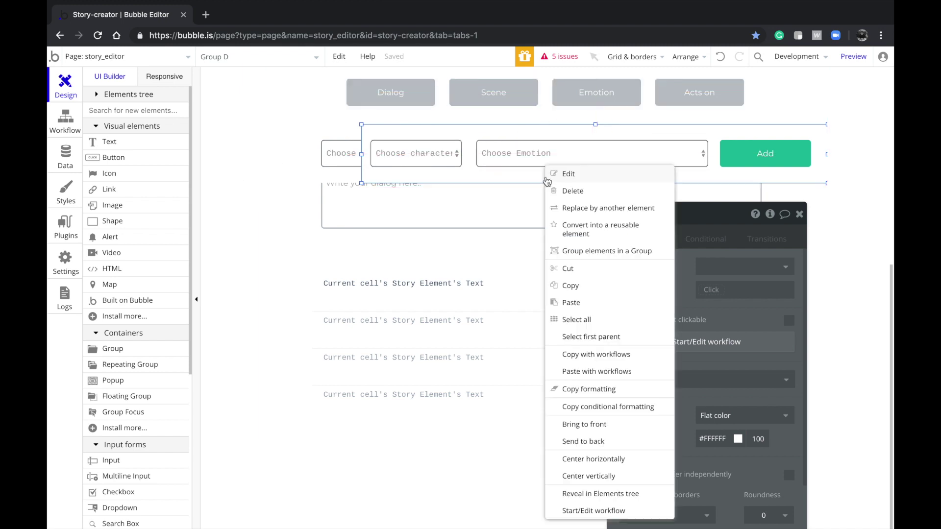
click(584, 459)
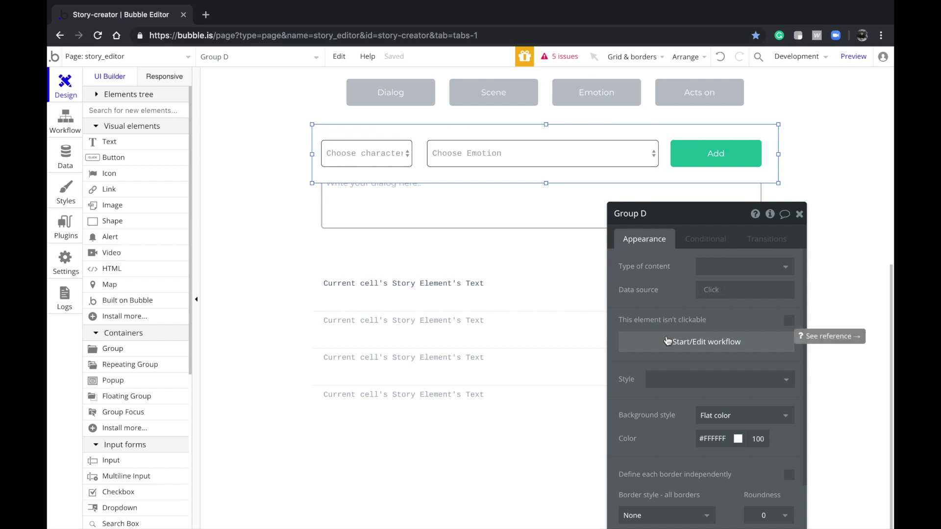
- Start a workflow for Group D's Add button and paste in the copied Create a new Story Element action
click(716, 153)
click(670, 316)
click(549, 132)
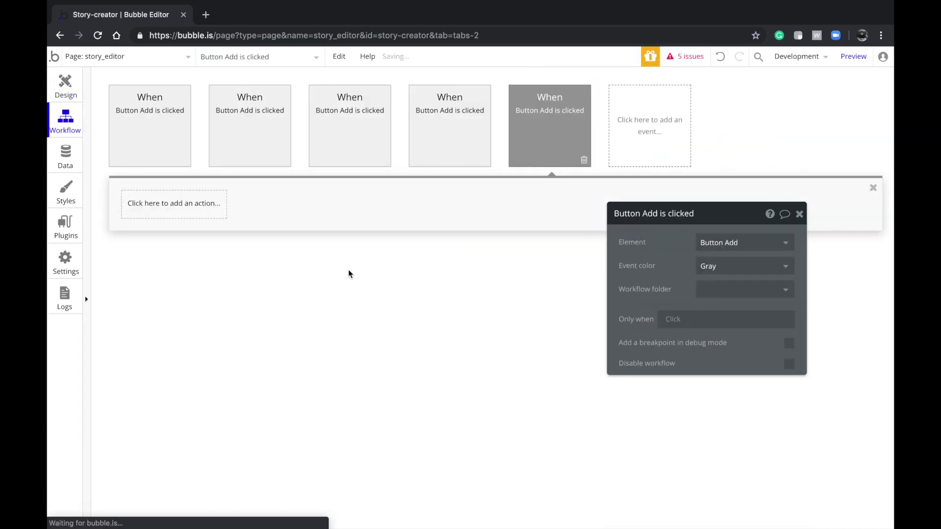
click(173, 203)
mouse_move(189, 275)
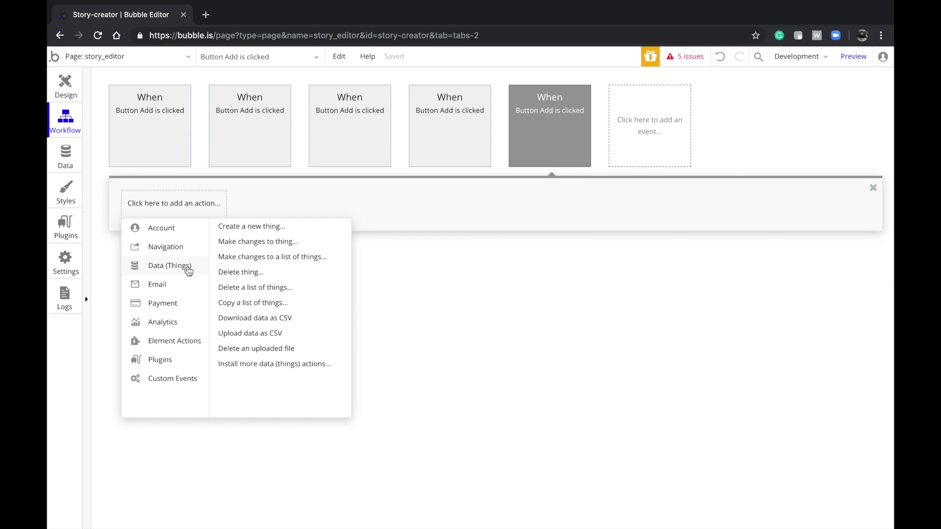
click(539, 127)
- Add a Reset relevant inputs action to the workflow of Group C's Add button
click(419, 128)
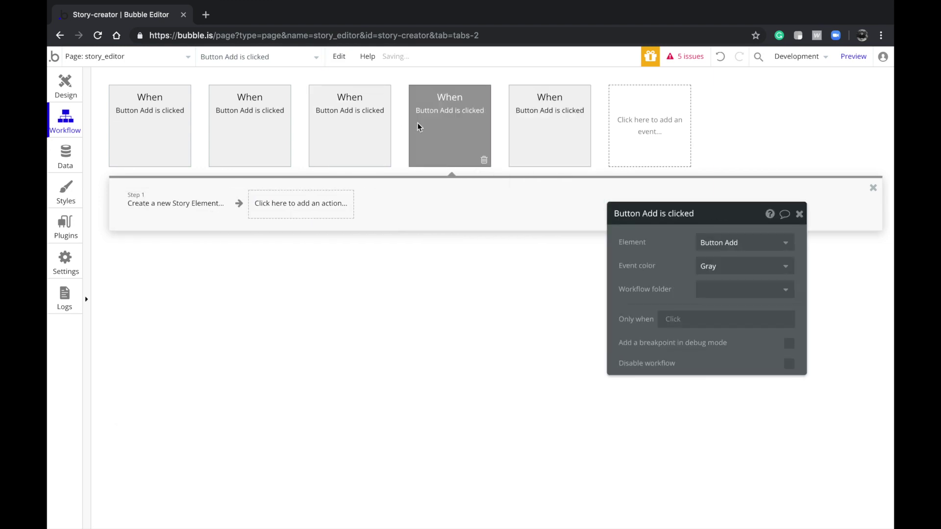
click(274, 202)
click(292, 239)
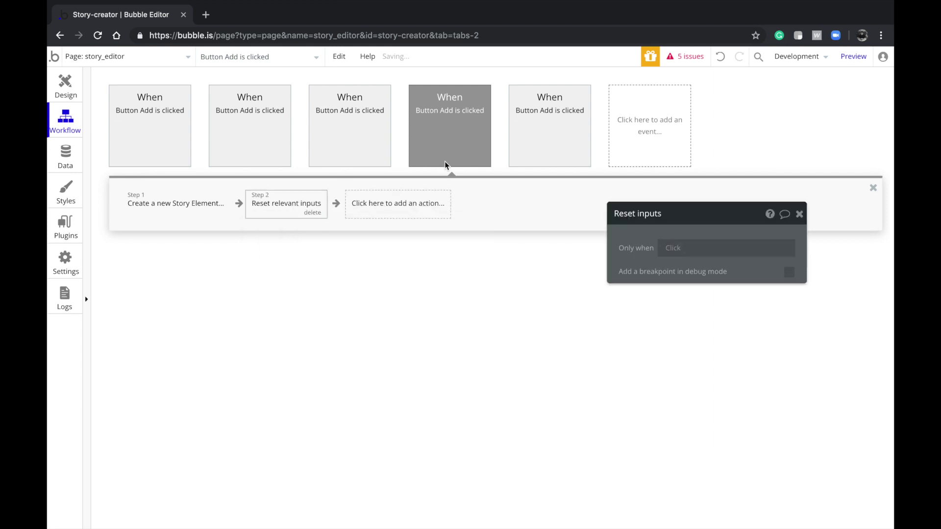
- In Group D's Add workflow, remove the scene-based Text entry and set the Text field again with the placeholder "x feels emo"
click(556, 122)
click(182, 216)
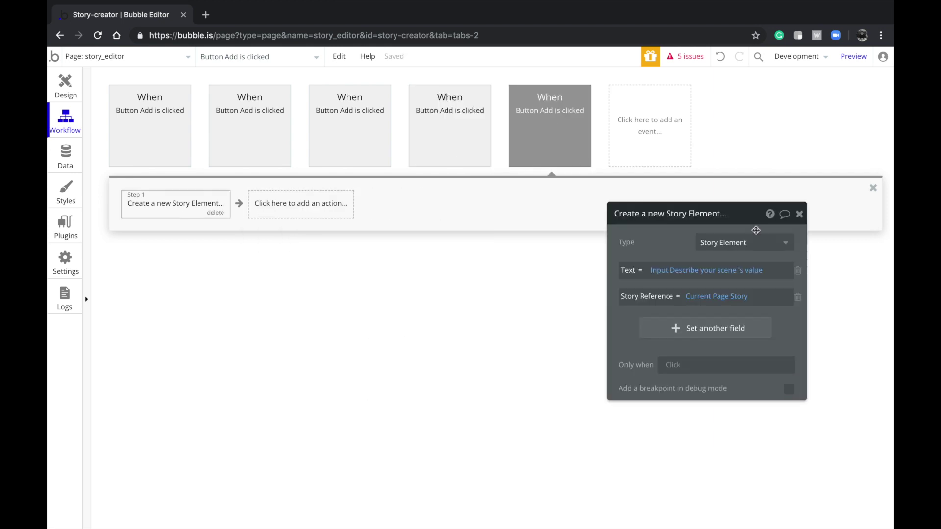
click(798, 271)
click(661, 305)
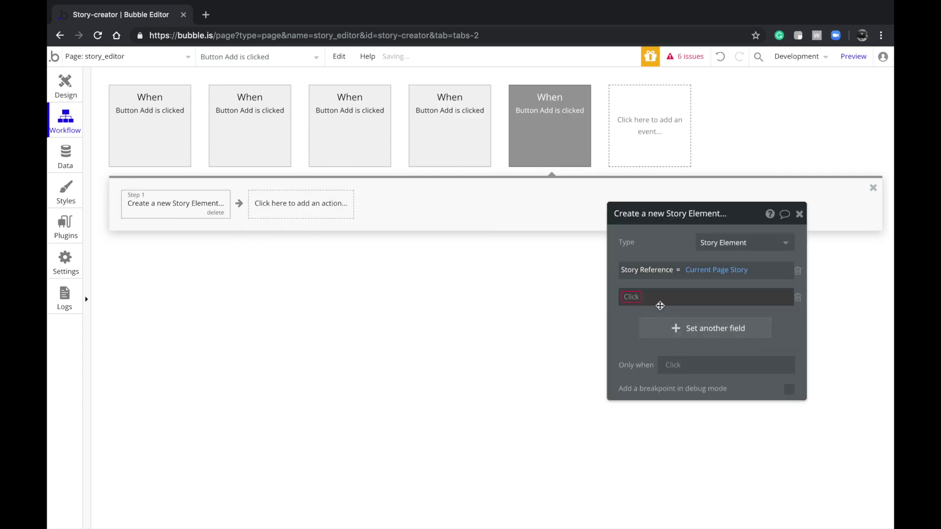
click(628, 304)
click(664, 322)
click(681, 299)
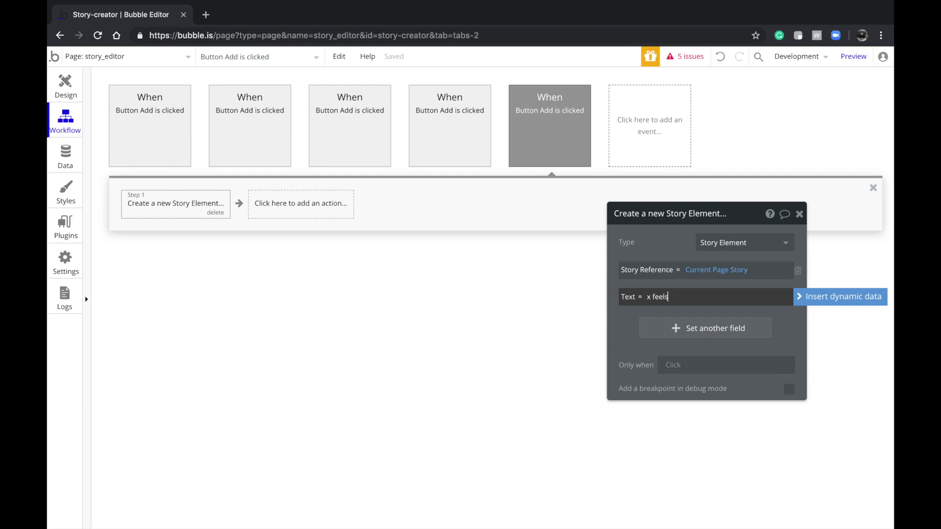
click(669, 297)
- Replace the placeholder x in the Text field with the value of Dropdown Choose character
click(840, 297)
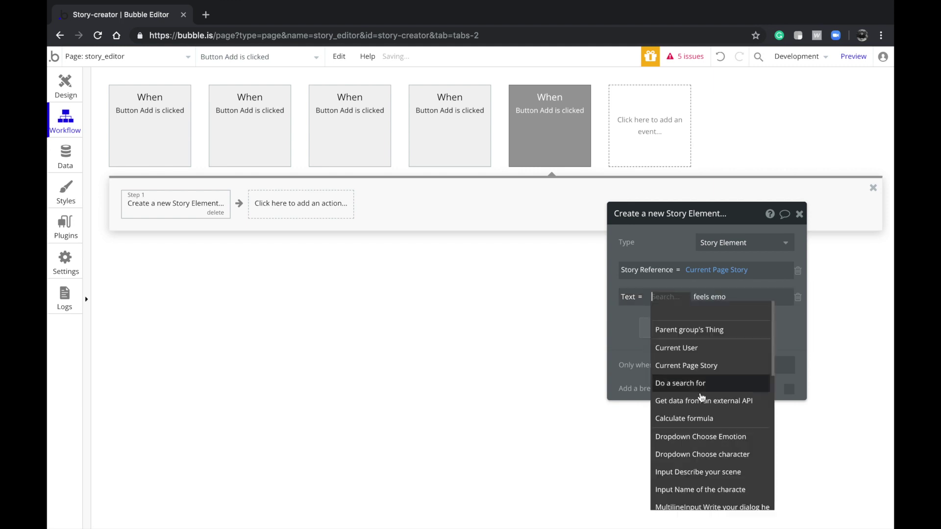
click(701, 454)
click(754, 297)
click(798, 311)
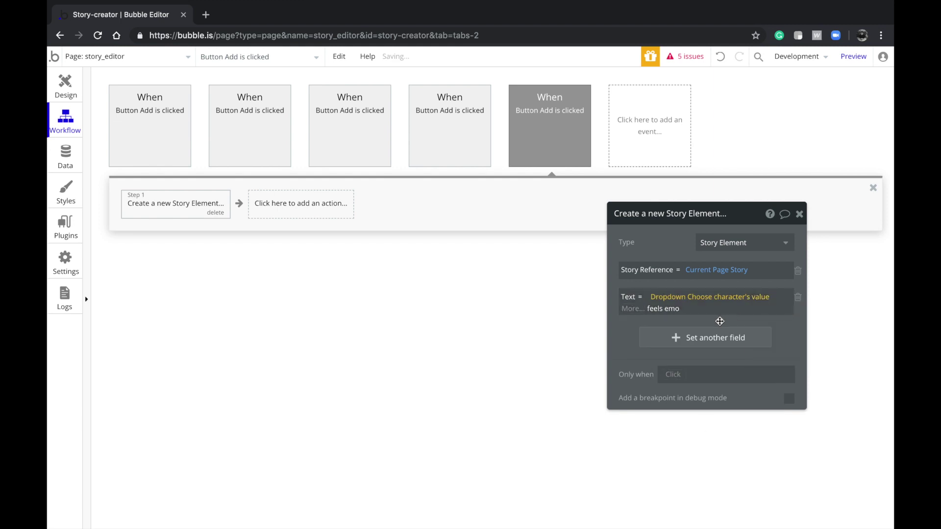
- Replace "emo" in the Text field with the value of Dropdown Choose Emotion, and add a Reset relevant inputs action to the workflow
click(691, 313)
key(Right)
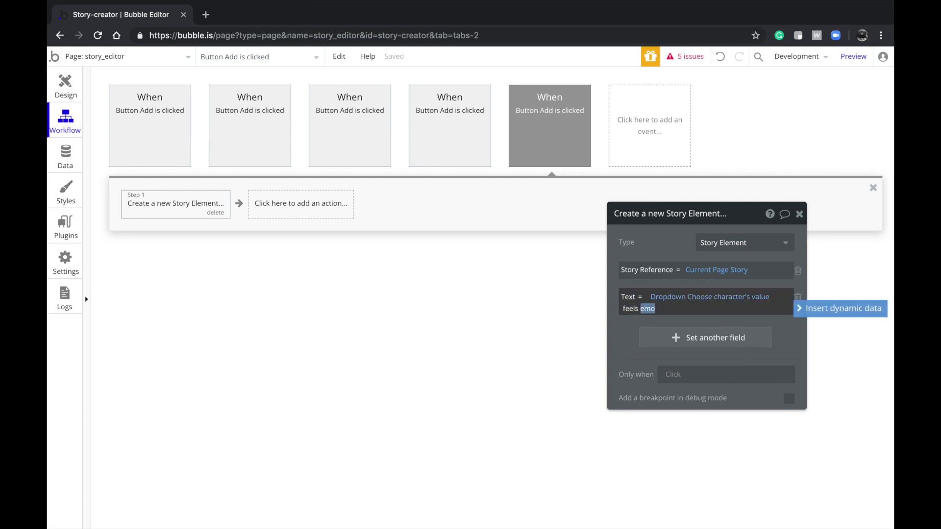
click(820, 308)
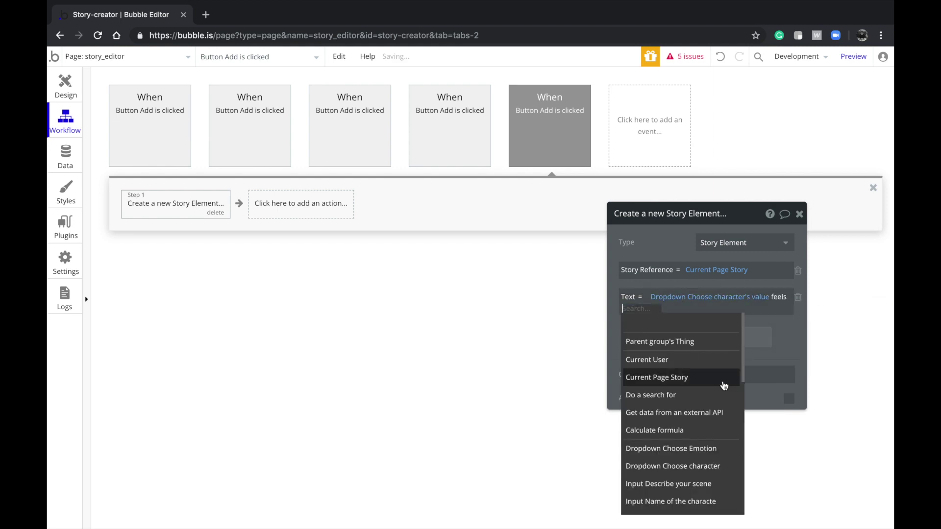
click(691, 447)
click(731, 325)
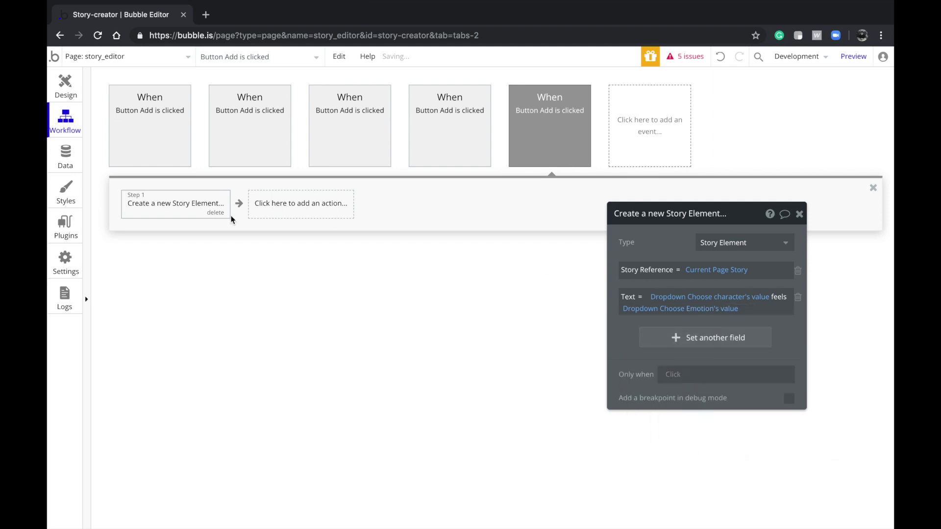
click(293, 217)
click(299, 248)
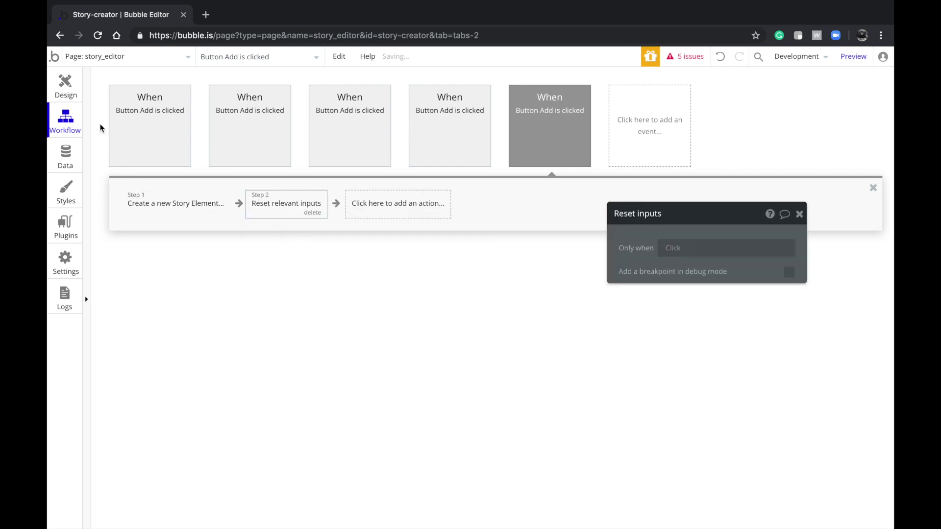
- Return to the page design and select the Dialog button under the Script Editor heading
click(66, 87)
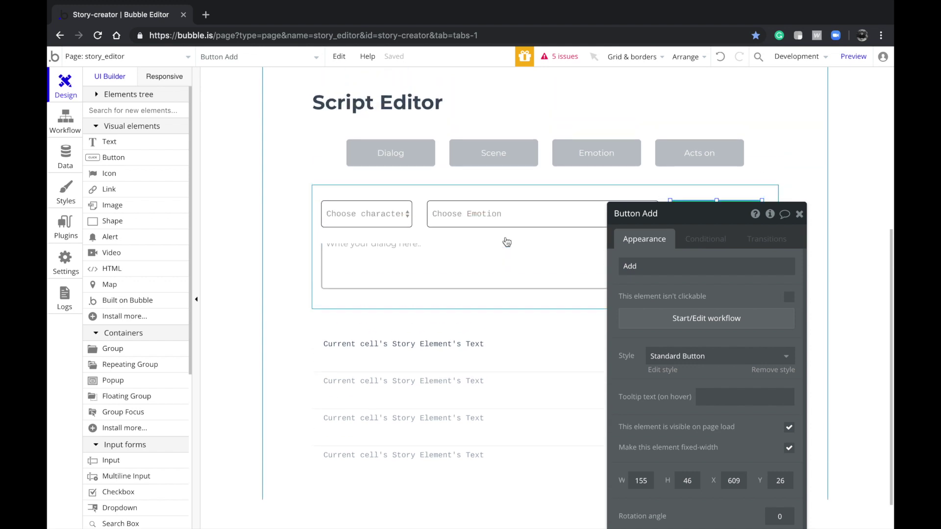
scroll(507, 241, up, 1)
click(426, 174)
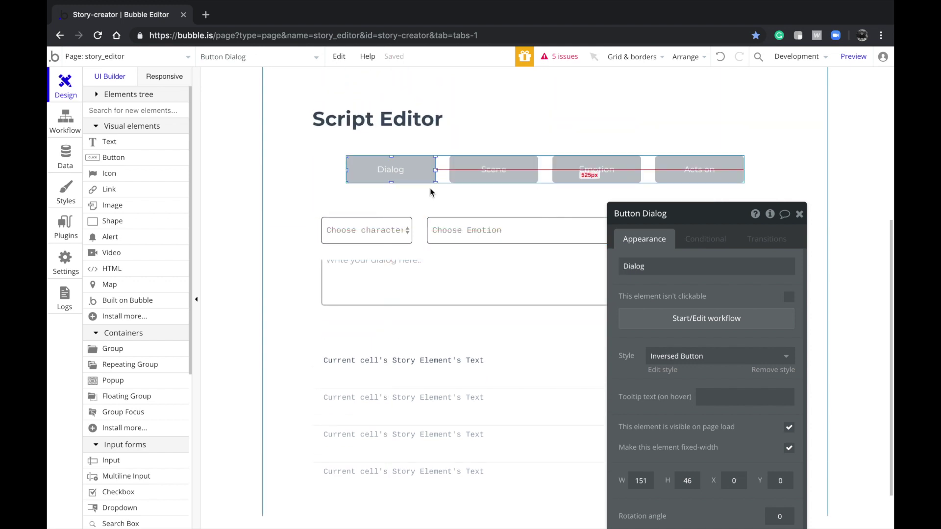
scroll(412, 220, up, 5)
scroll(389, 256, down, 3)
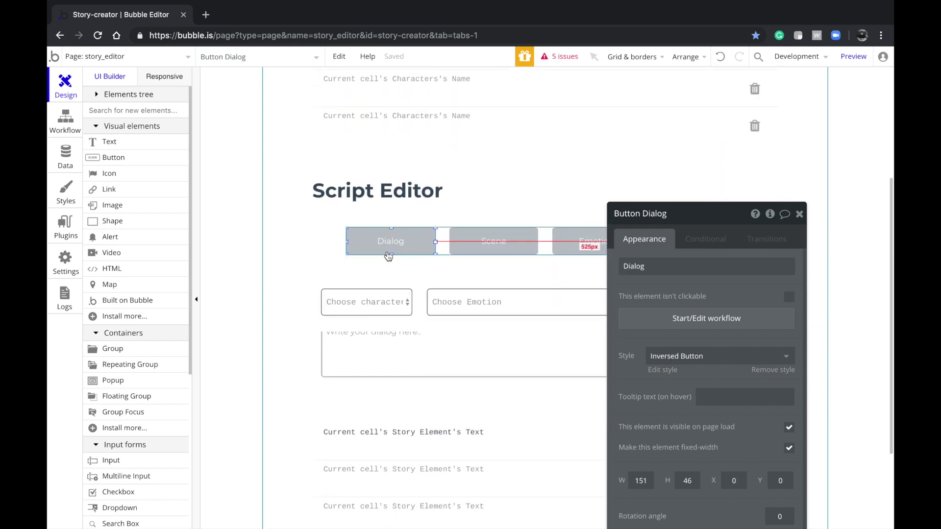
- Move the group holding the Dialog, Scene, Emotion and Acts on buttons slightly down beneath the Script Editor heading
click(504, 247)
drag(632, 242, 85, 231)
click(443, 243)
click(441, 243)
drag(521, 240, 521, 250)
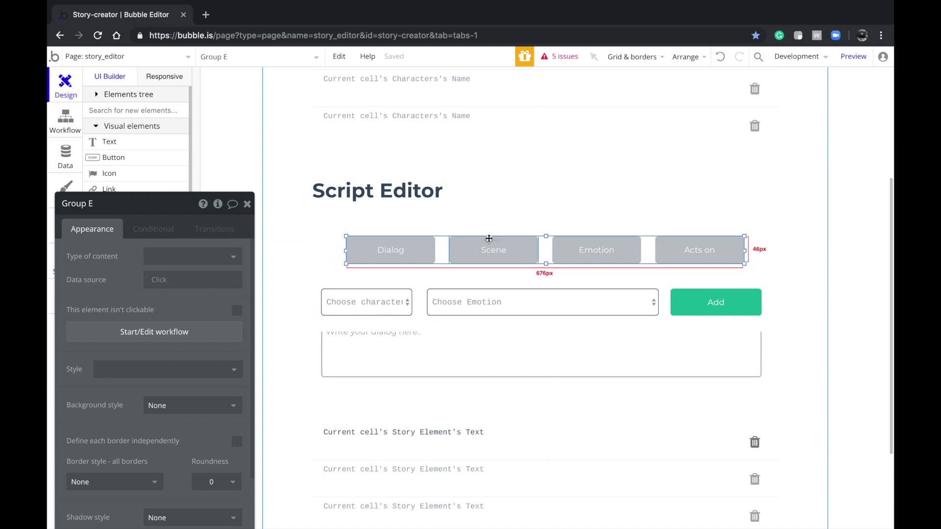
- Create a click workflow for the Dialog button and open it for editing
click(420, 259)
click(489, 262)
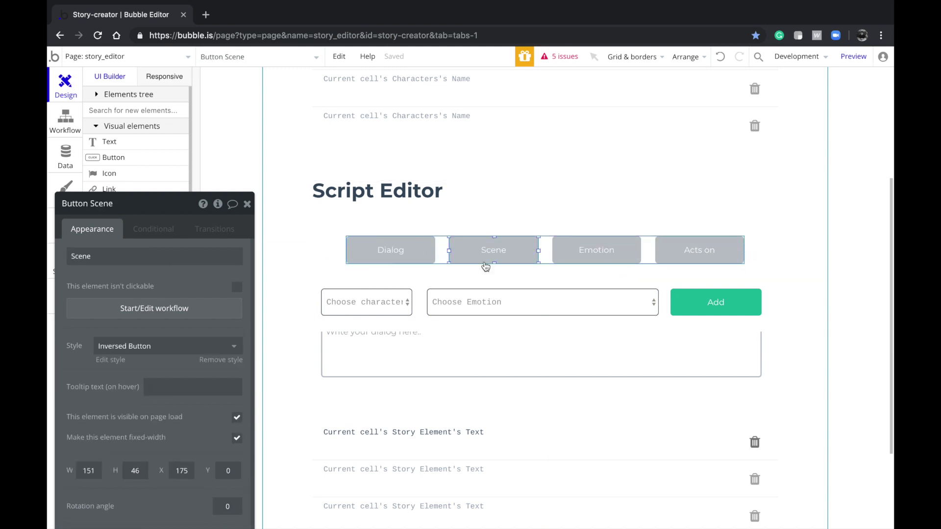
click(457, 348)
click(354, 265)
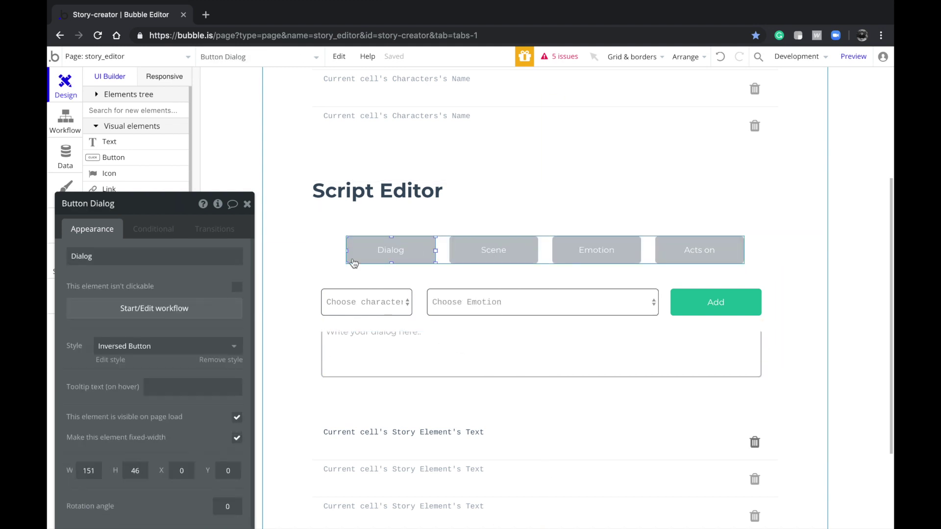
click(137, 309)
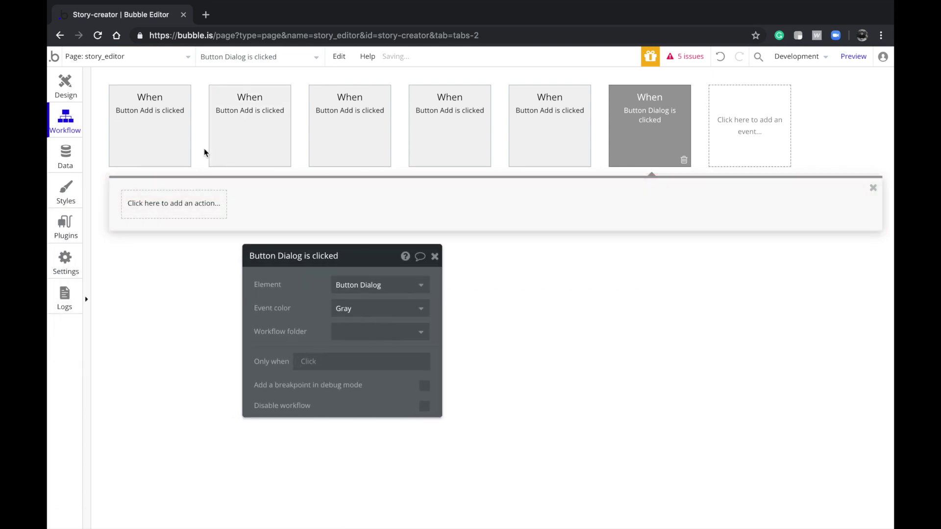
click(65, 82)
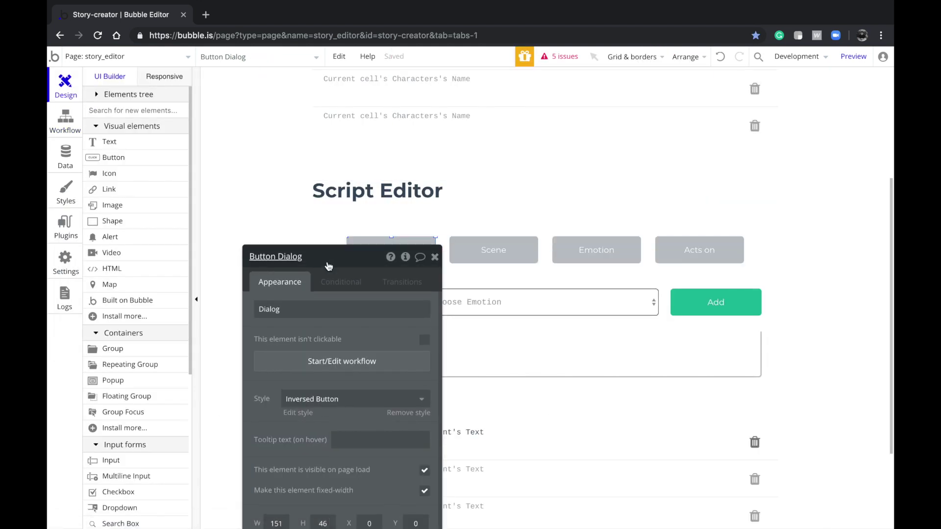
drag(328, 264, 286, 343)
click(273, 438)
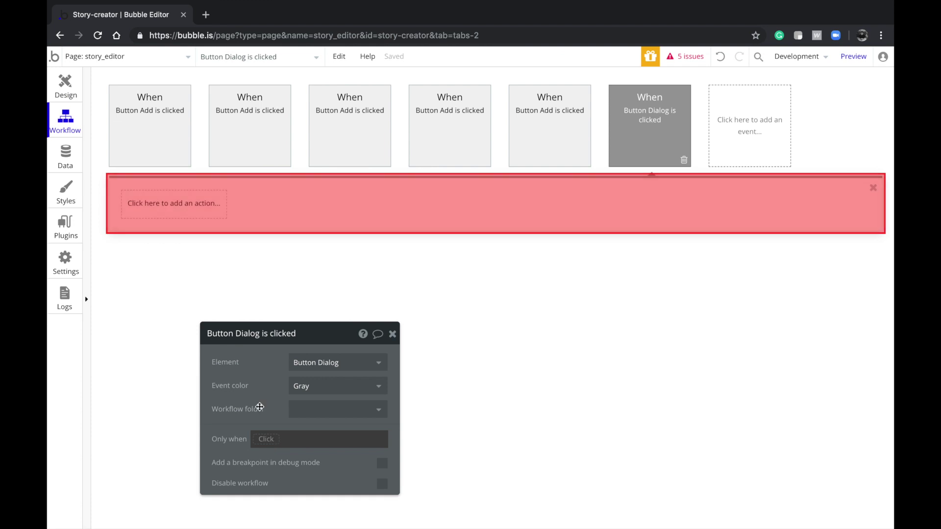
- Add a Show element action for Group B to the Dialog button's workflow
click(206, 215)
mouse_move(172, 341)
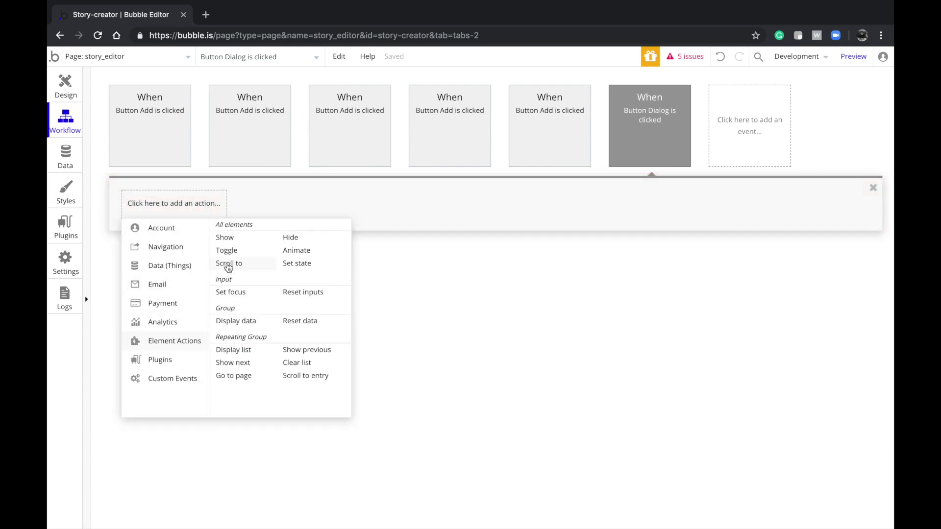
click(235, 242)
click(368, 361)
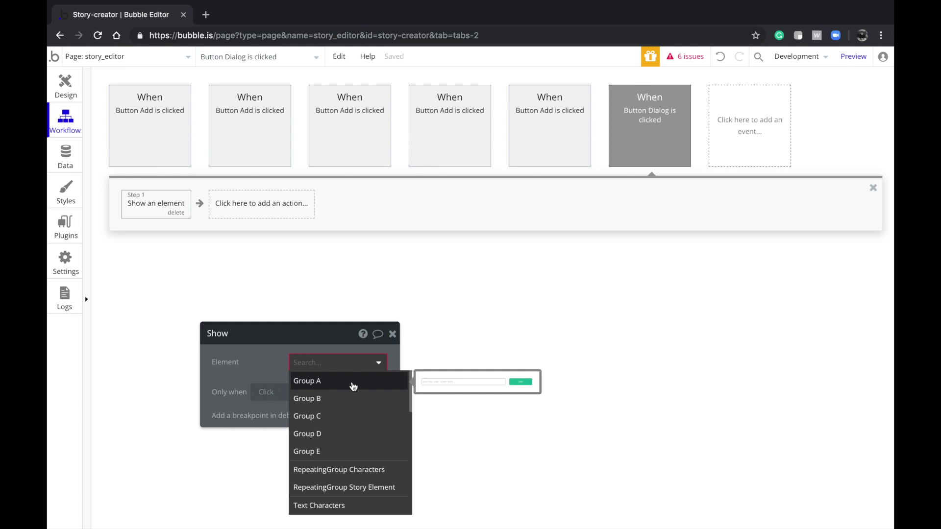
click(366, 407)
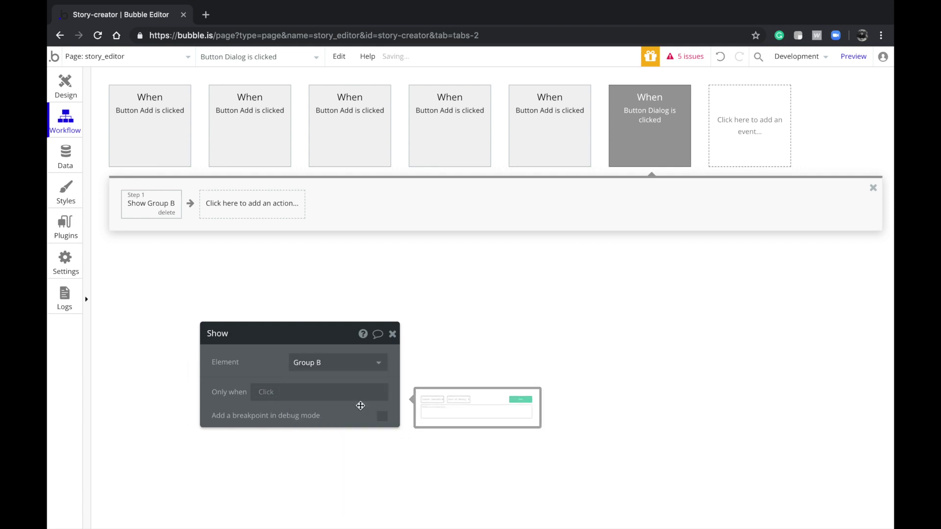
- Add a Hide element action for Group A after the Show Group B action
click(258, 214)
click(141, 208)
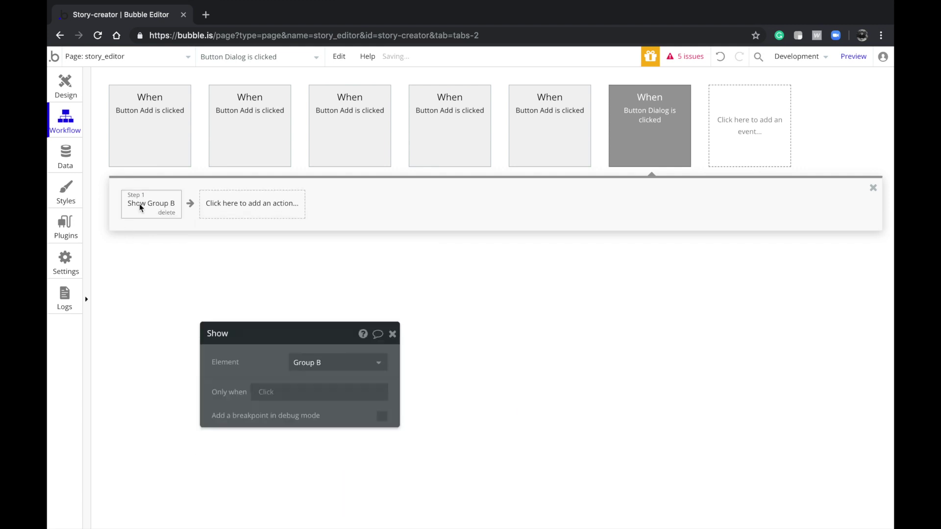
click(223, 205)
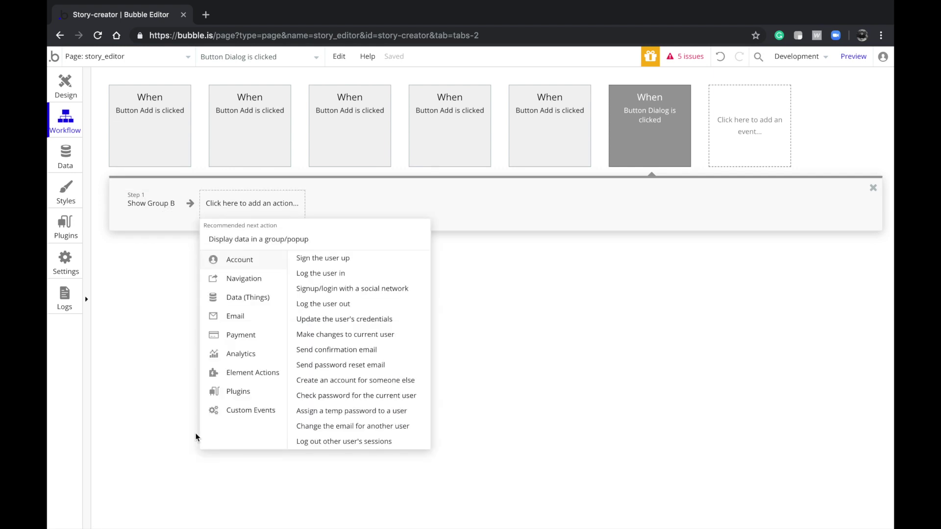
mouse_move(241, 375)
click(388, 271)
click(301, 365)
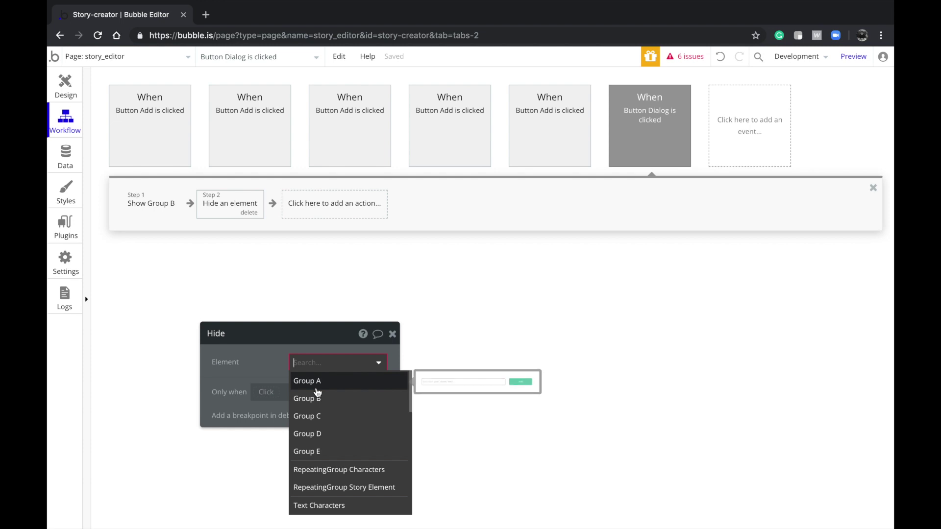
click(307, 383)
- Duplicate the Hide Group A action twice in the Dialog button's workflow
mouse_move(227, 202)
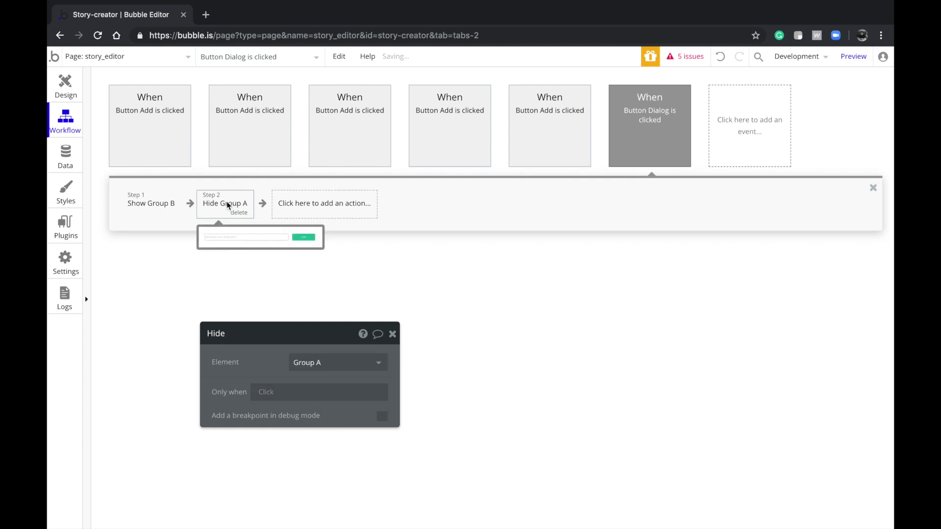
key(ctrl+v)
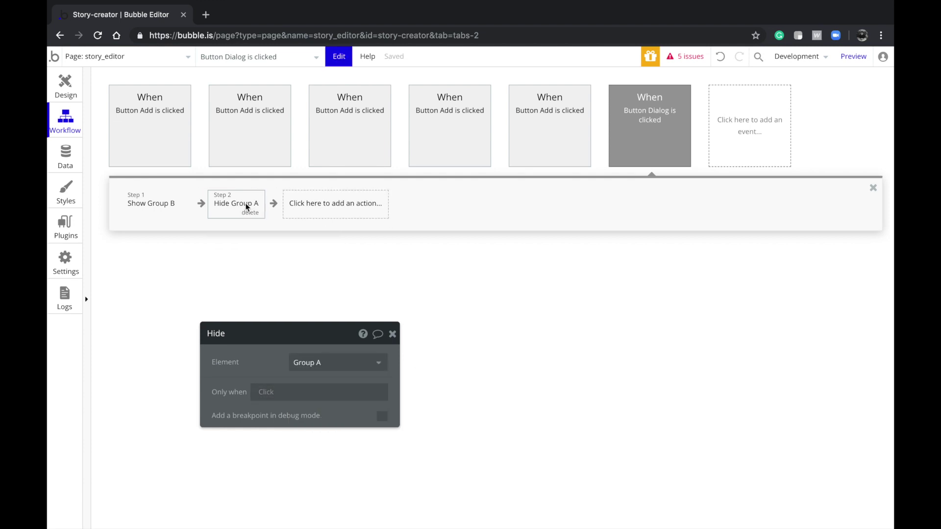
click(271, 199)
click(291, 213)
click(237, 205)
key(super+v)
- Change the hidden element to Group C in workflow step 2 and to Group D in step 3
click(230, 204)
click(318, 365)
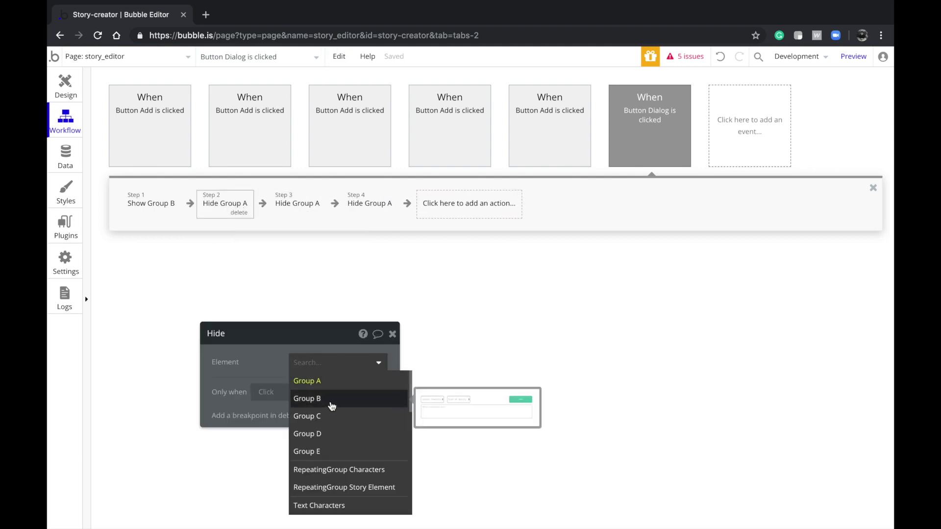
click(329, 418)
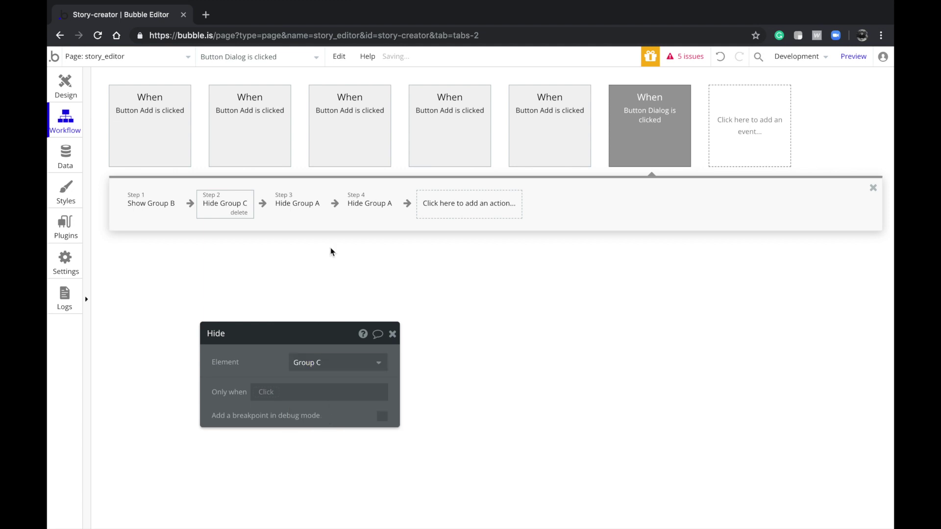
click(304, 213)
click(317, 366)
click(326, 438)
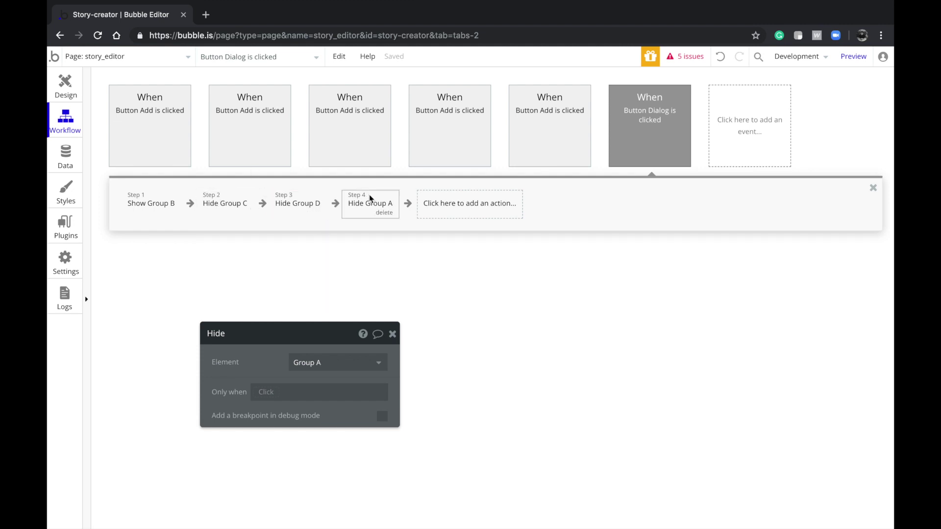
- Create a click workflow for the Scene button with a Show element action for Group A
click(68, 35)
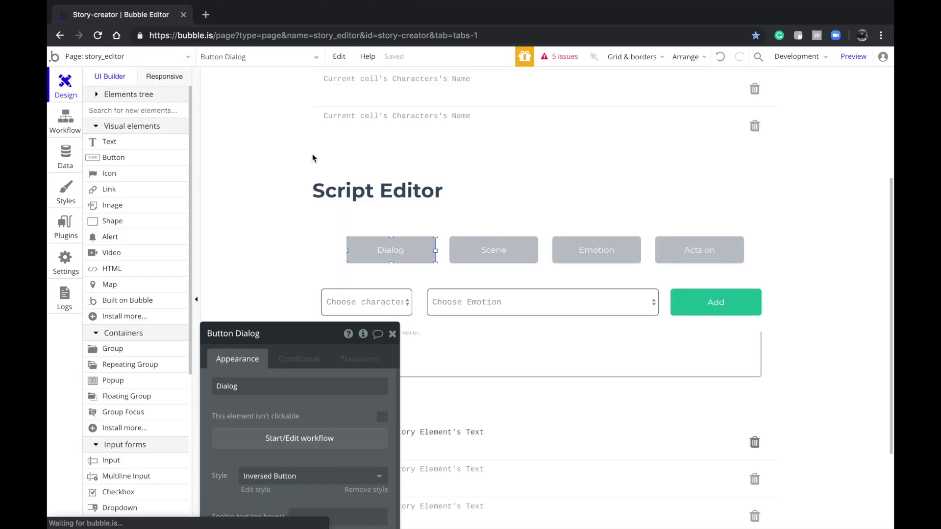
click(285, 439)
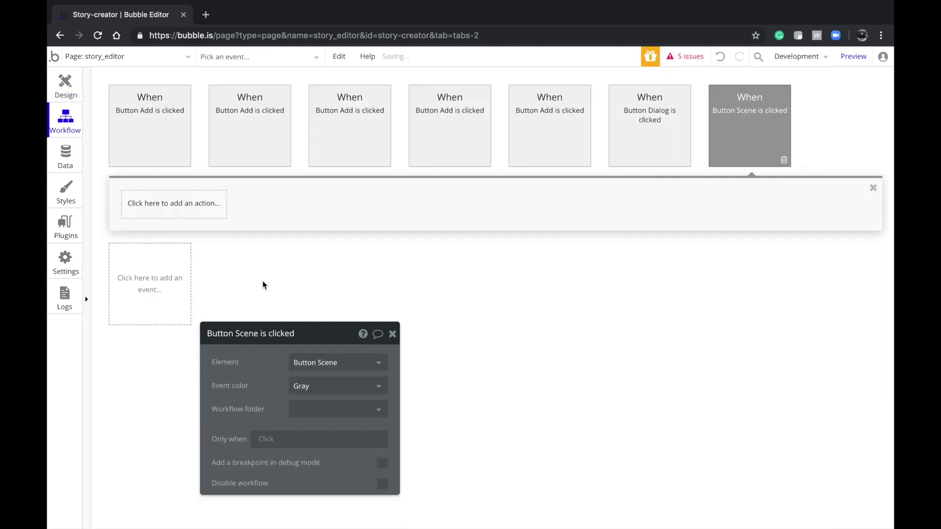
click(163, 197)
mouse_move(198, 337)
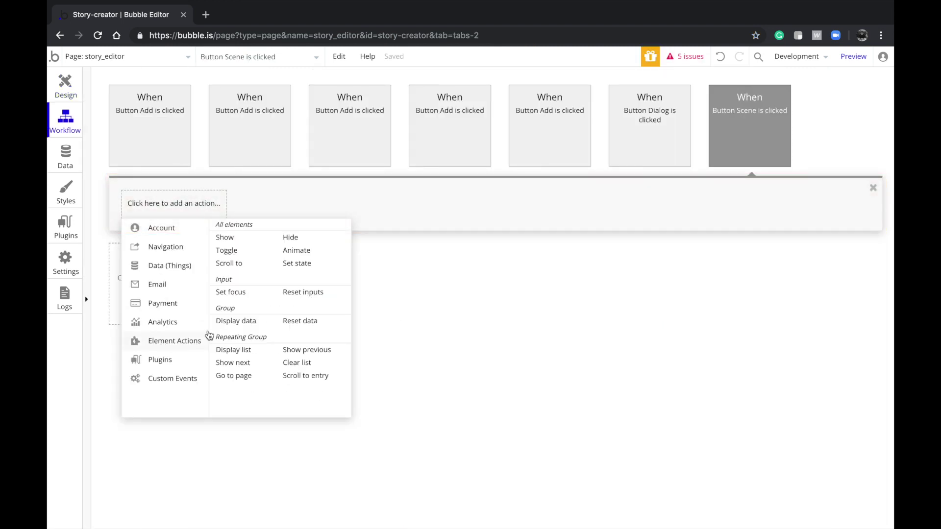
click(236, 240)
click(333, 362)
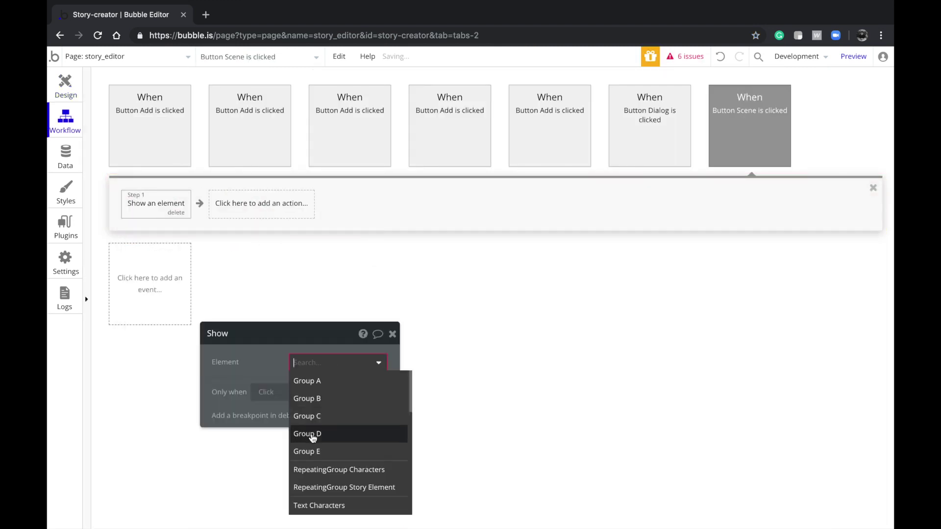
click(323, 382)
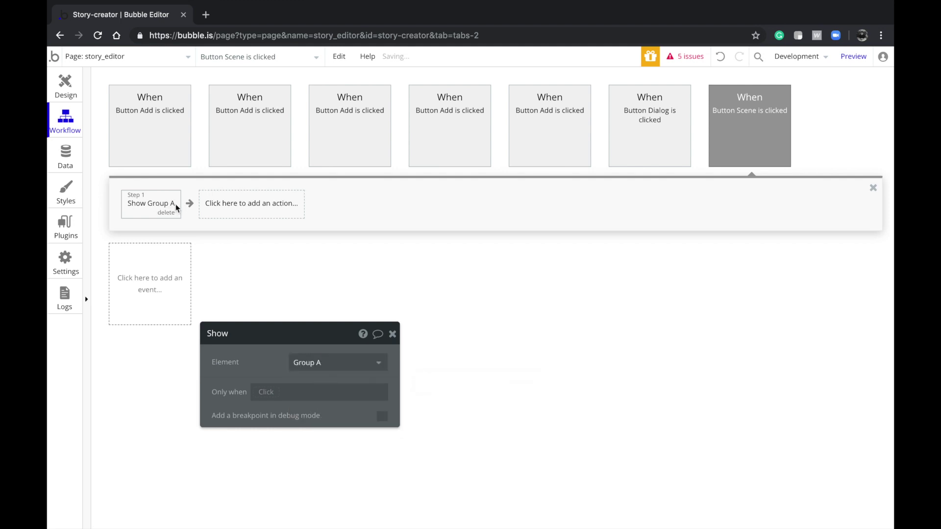
- Add a Hide element action for Group B to the Scene button's workflow
click(257, 205)
mouse_move(267, 373)
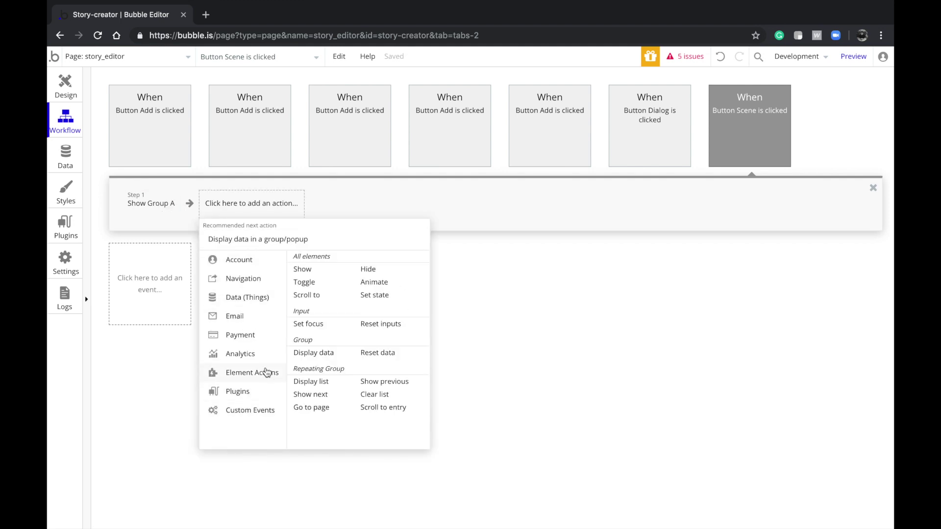
click(373, 273)
click(326, 362)
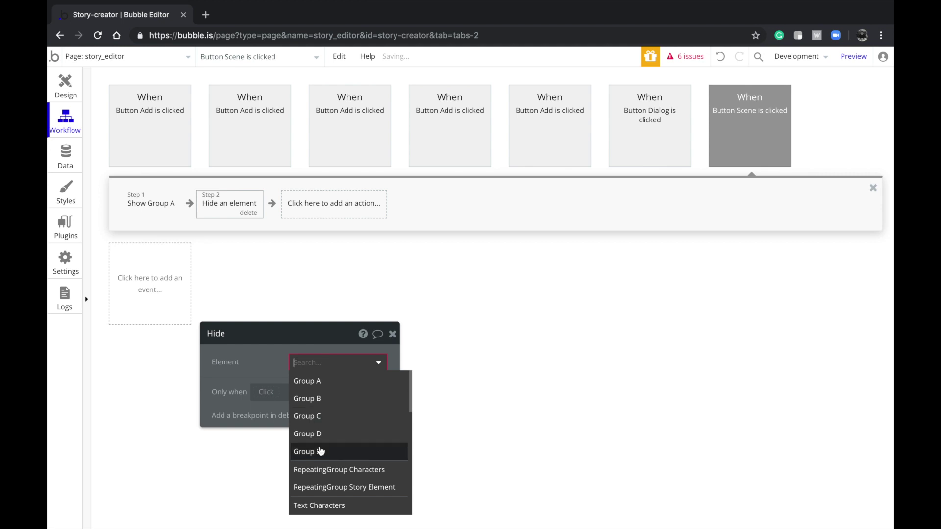
click(321, 403)
- Add a Hide element action for Group C as the third action of the Scene button's workflow
click(324, 203)
mouse_move(333, 345)
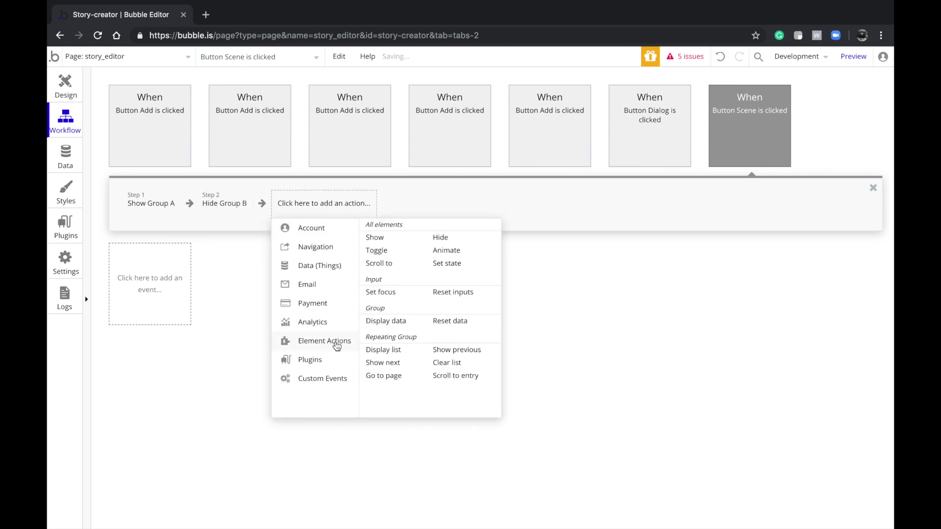
click(442, 238)
click(323, 363)
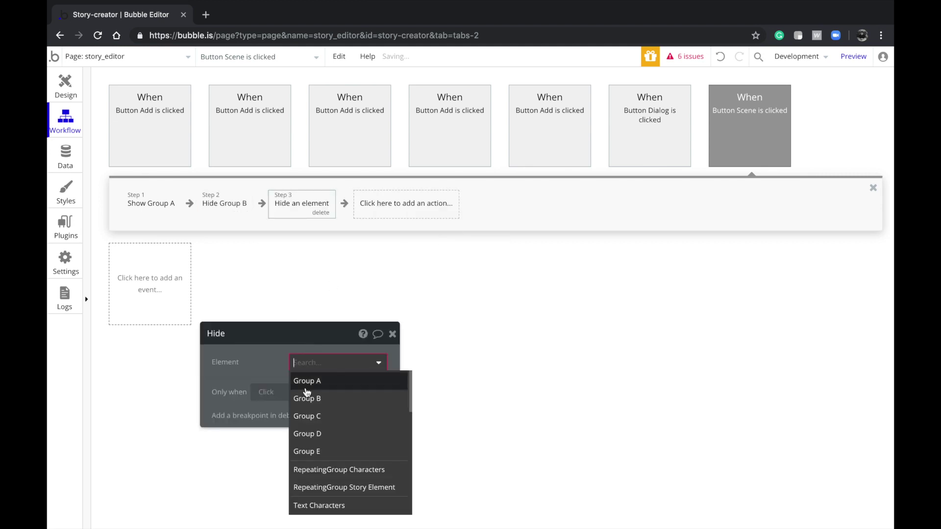
click(310, 414)
- Add a Hide element action for Group D as the fourth action of the Scene button's workflow
click(392, 205)
mouse_move(402, 341)
click(525, 238)
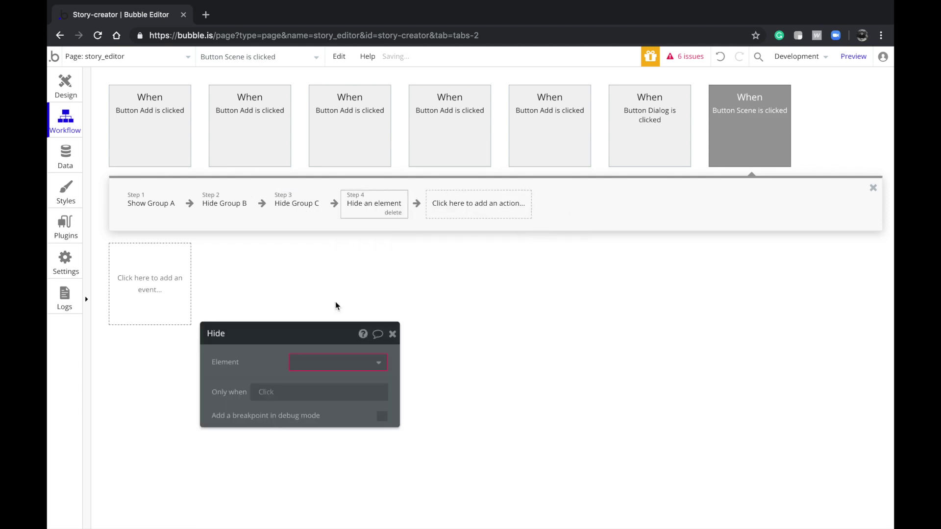
click(338, 361)
click(318, 433)
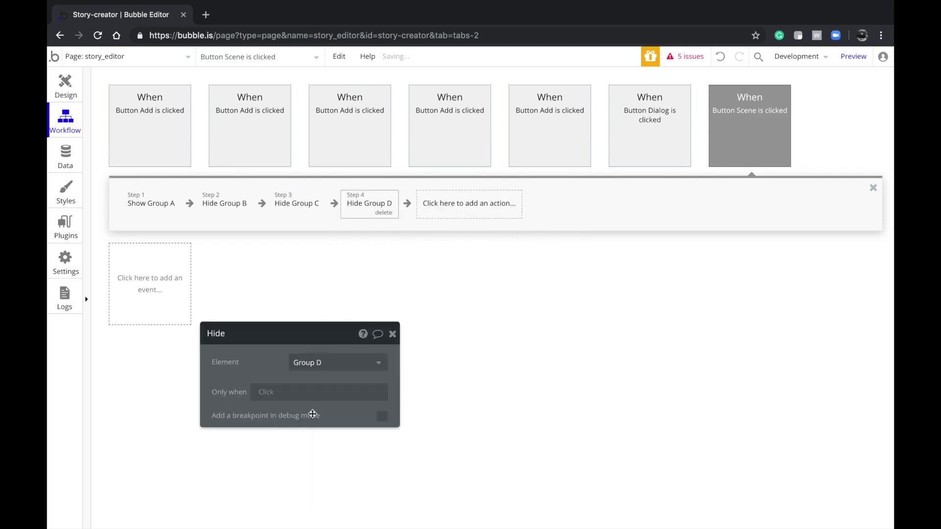
- Create a click workflow for the Emotion button with a Show element action for Group D
click(62, 90)
click(604, 246)
click(297, 403)
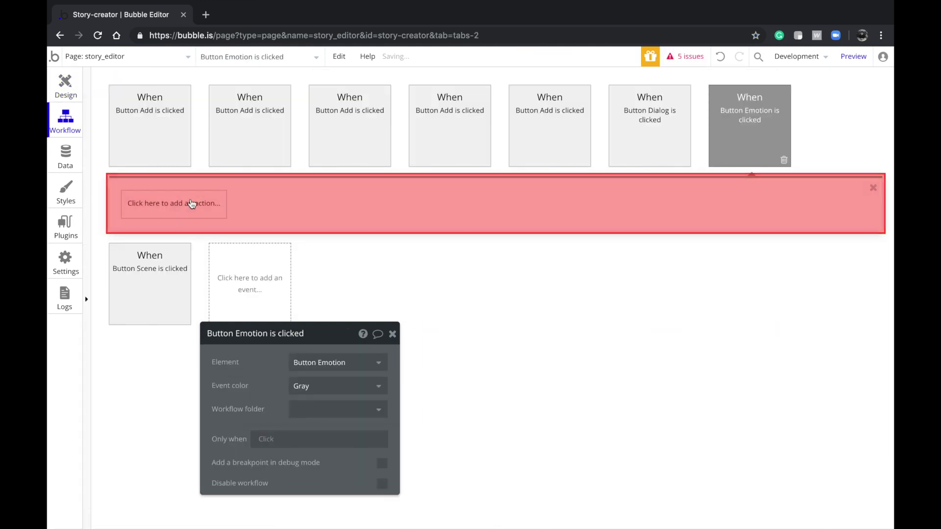
click(191, 204)
mouse_move(182, 353)
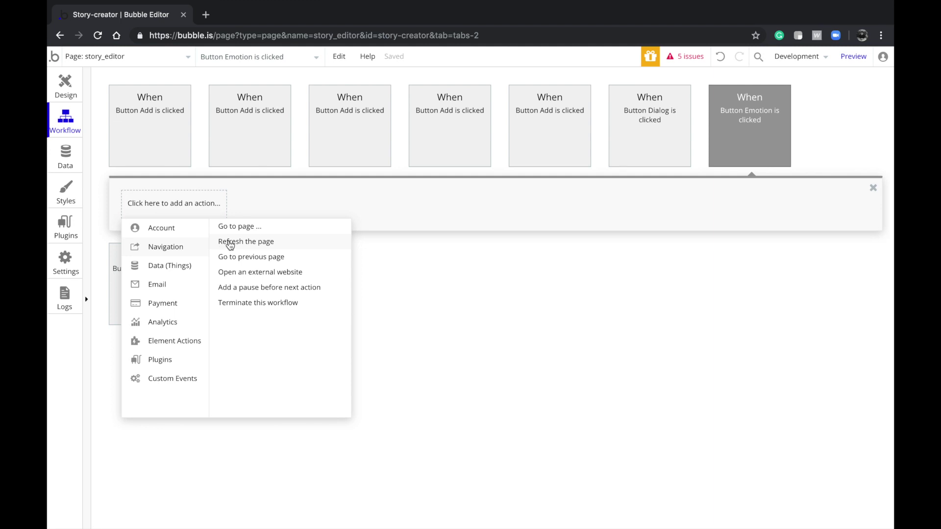
click(240, 239)
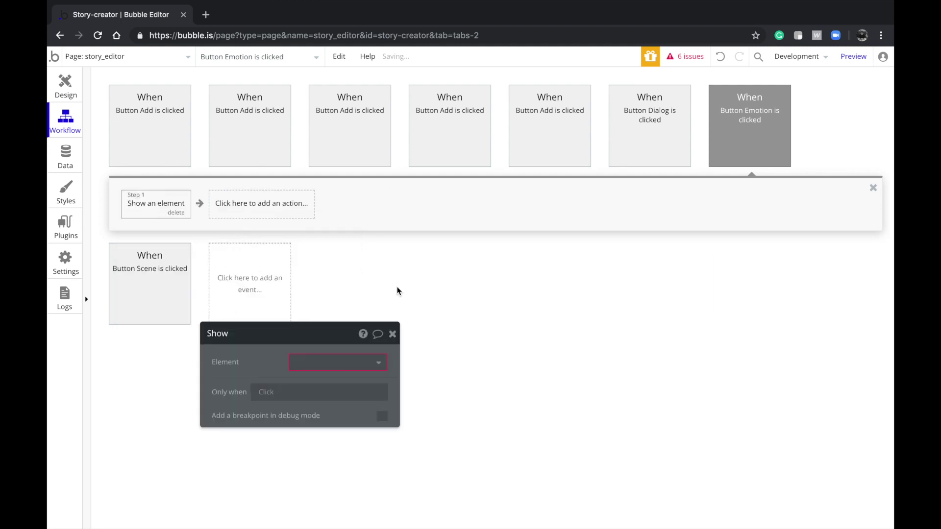
click(330, 362)
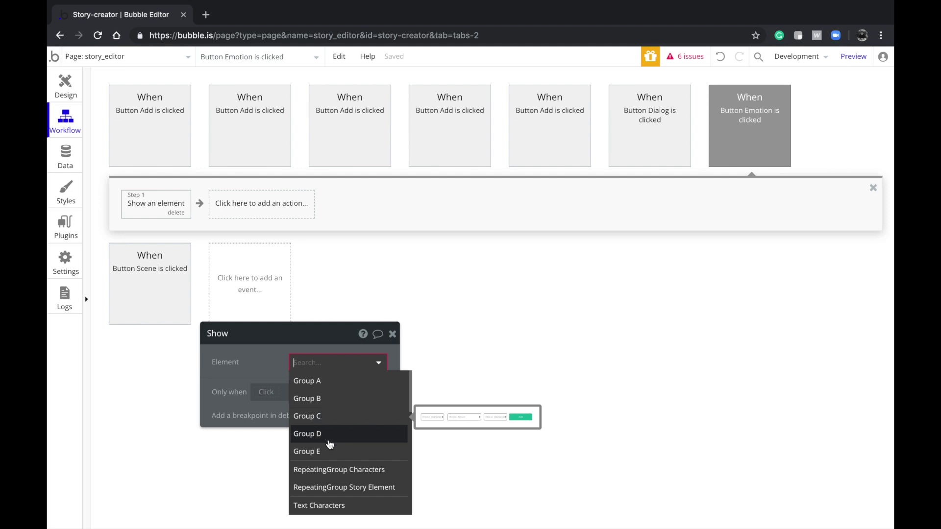
click(330, 434)
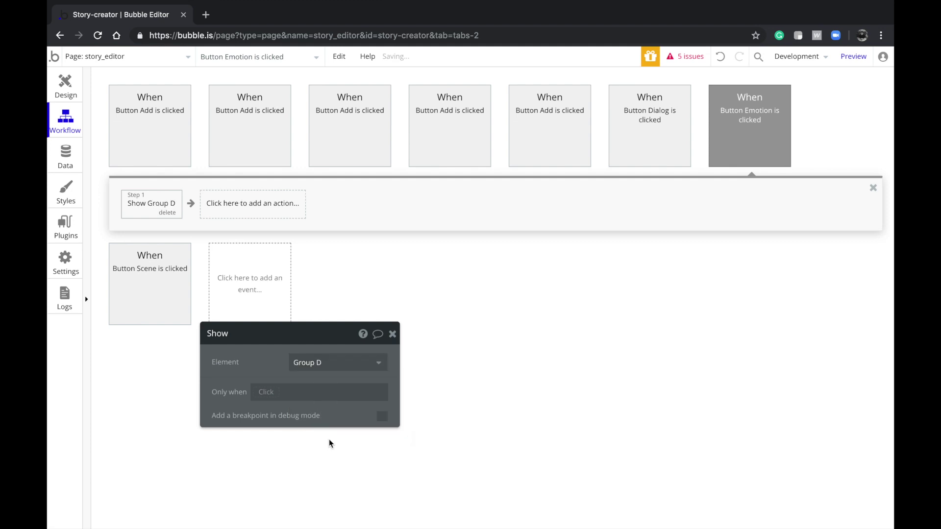
- Add a Hide element action for Group A as the second action of the Emotion button's workflow
click(253, 203)
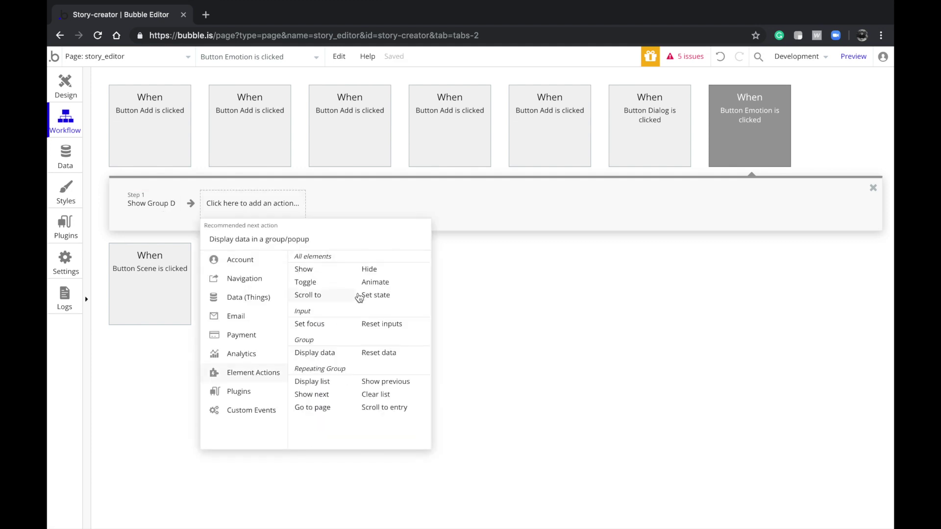
click(369, 274)
click(296, 362)
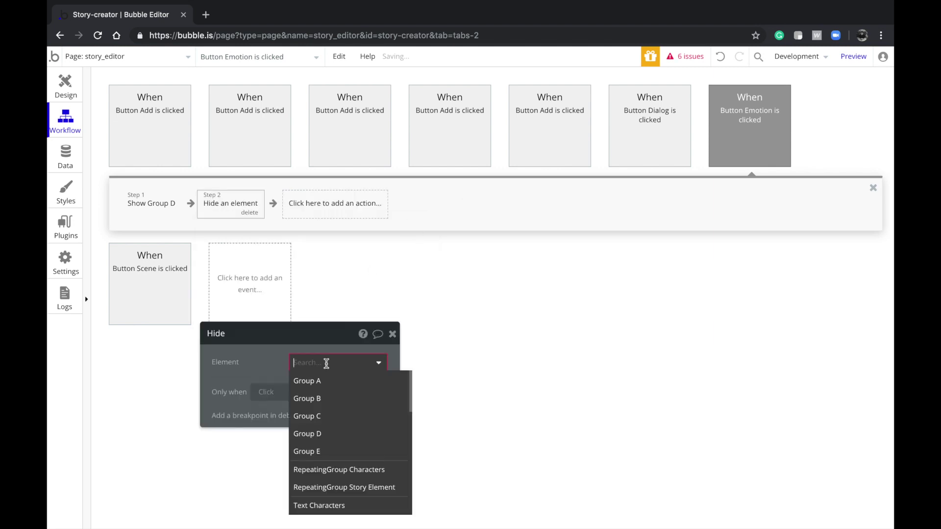
click(321, 381)
- Add a Hide element action for Group B as the third action of the Emotion button's workflow
click(360, 203)
mouse_move(352, 341)
click(457, 242)
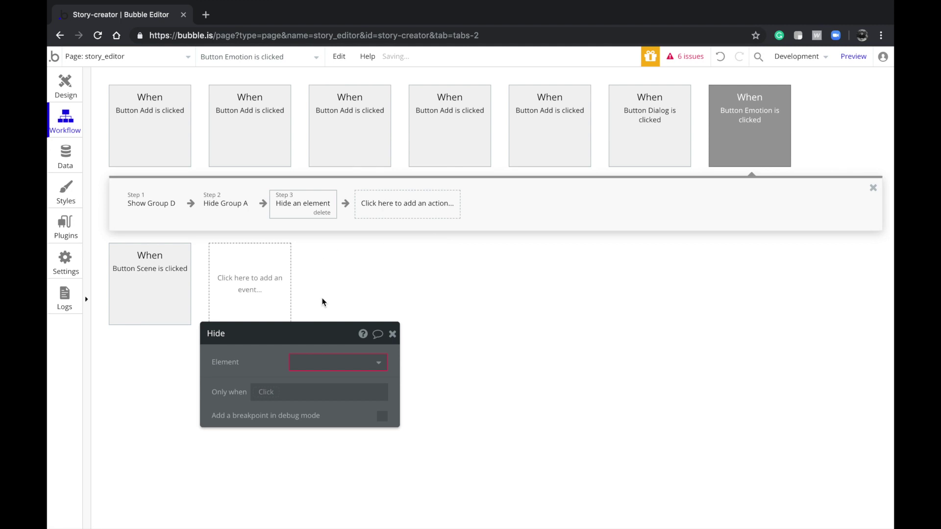
click(329, 362)
click(325, 399)
- Add a Hide element action for Group C as the fourth action of the Emotion button's workflow
click(403, 204)
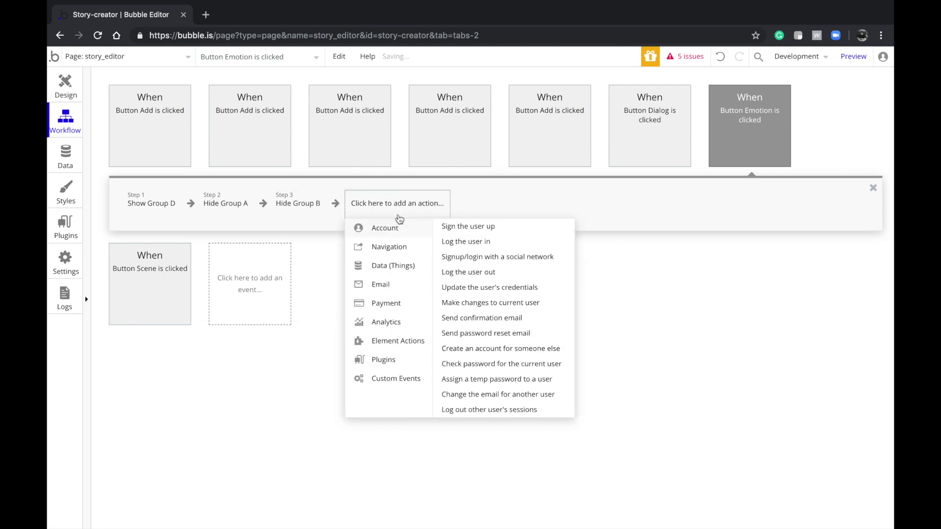
mouse_move(431, 340)
click(526, 235)
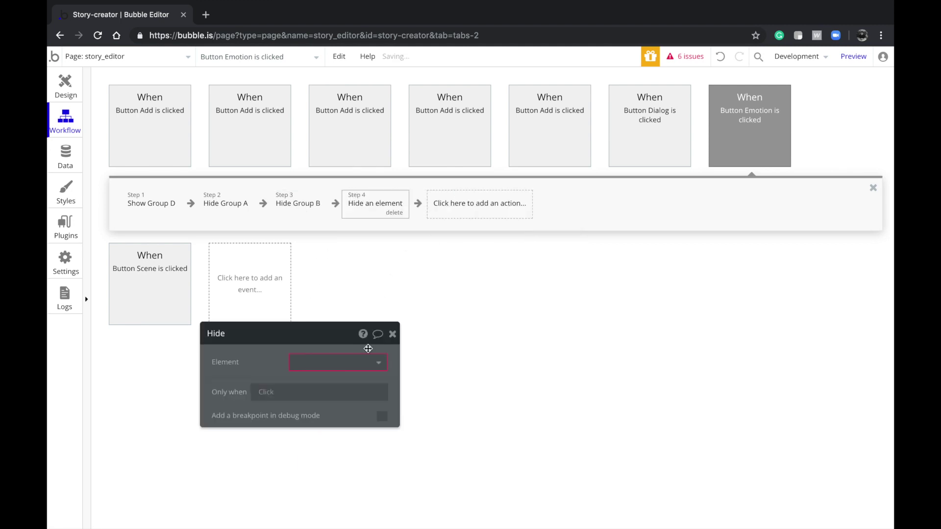
click(361, 362)
click(328, 418)
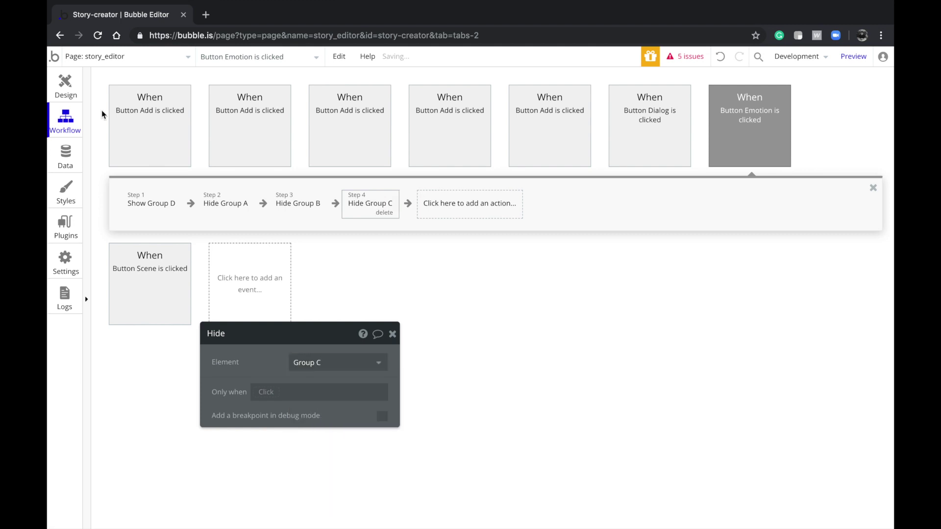
- Create a click workflow for the Acts on button with a Show element action for Group C
click(65, 87)
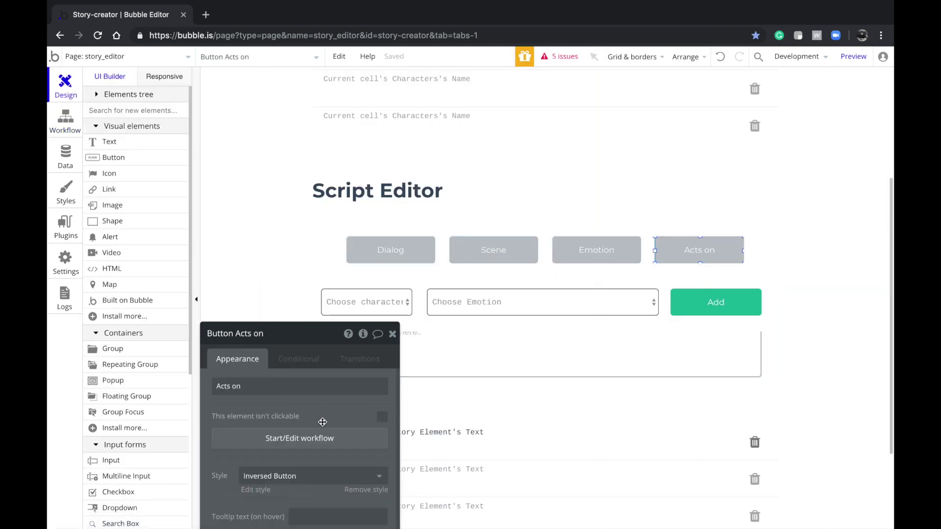
click(323, 441)
click(171, 203)
mouse_move(181, 341)
click(226, 238)
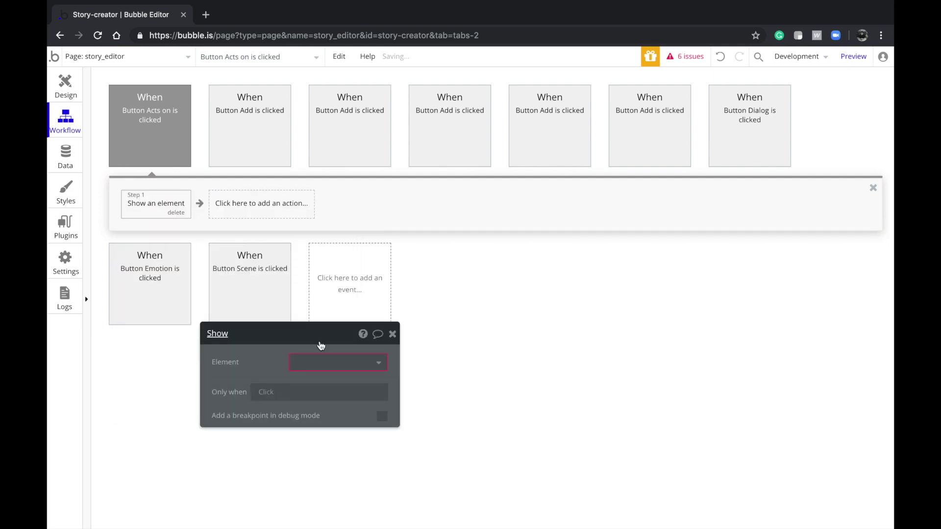
click(316, 362)
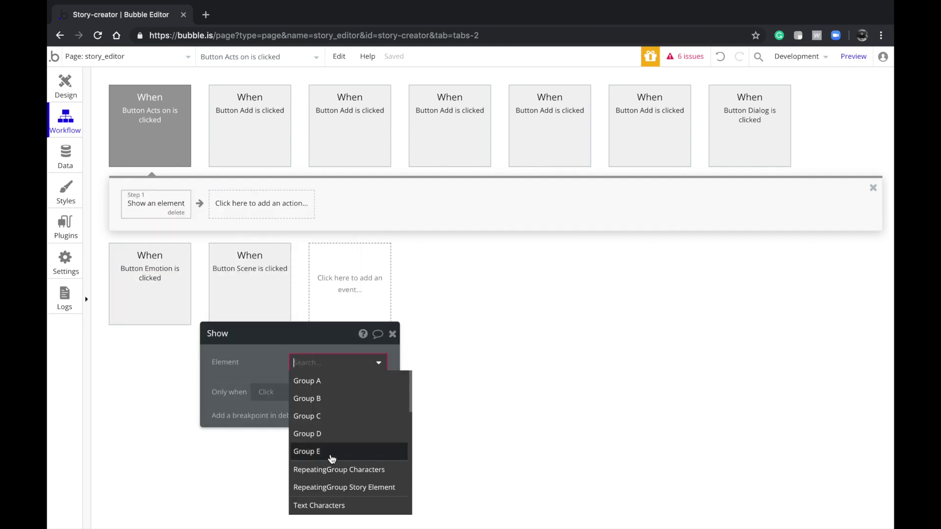
click(328, 422)
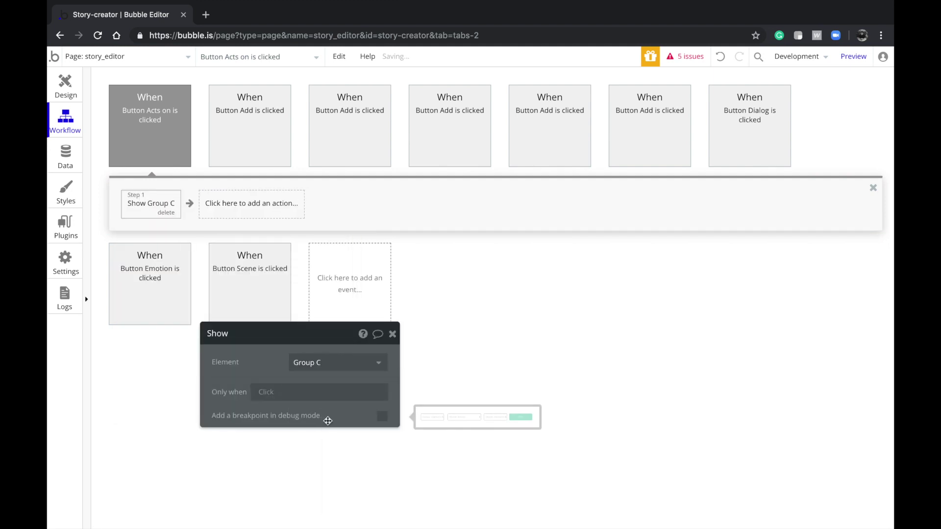
- Add a Hide element action for Group A as the second action of the Acts on button's workflow
click(254, 212)
click(372, 271)
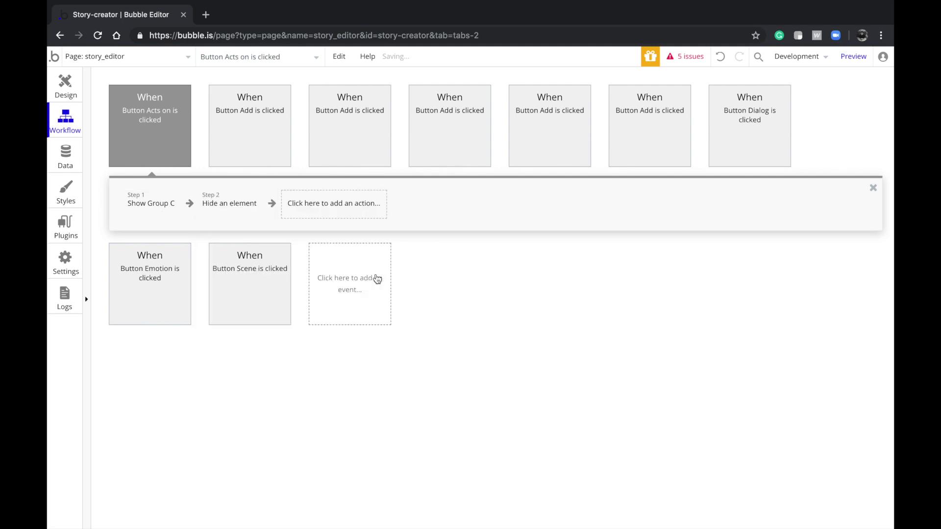
click(331, 362)
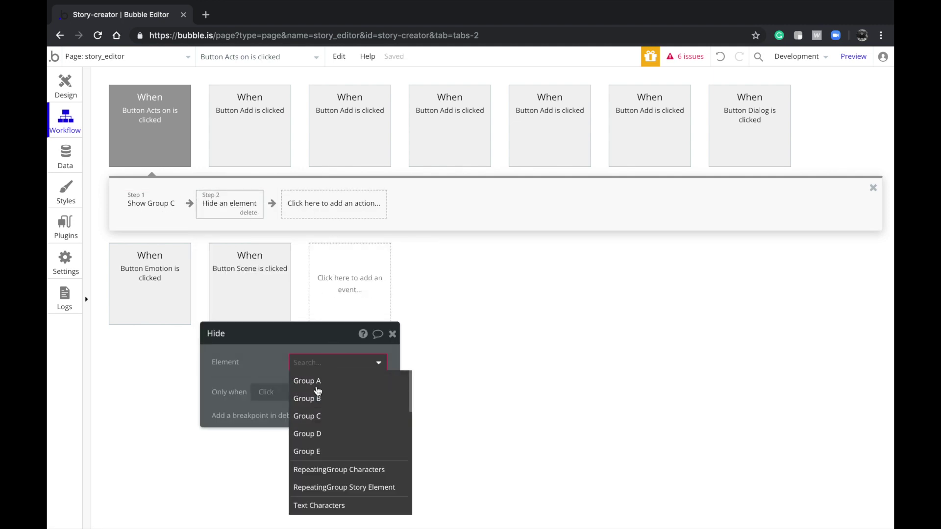
click(314, 382)
- Add a Hide element action for Group B as the third action of the Acts on button's workflow
click(323, 209)
mouse_move(321, 342)
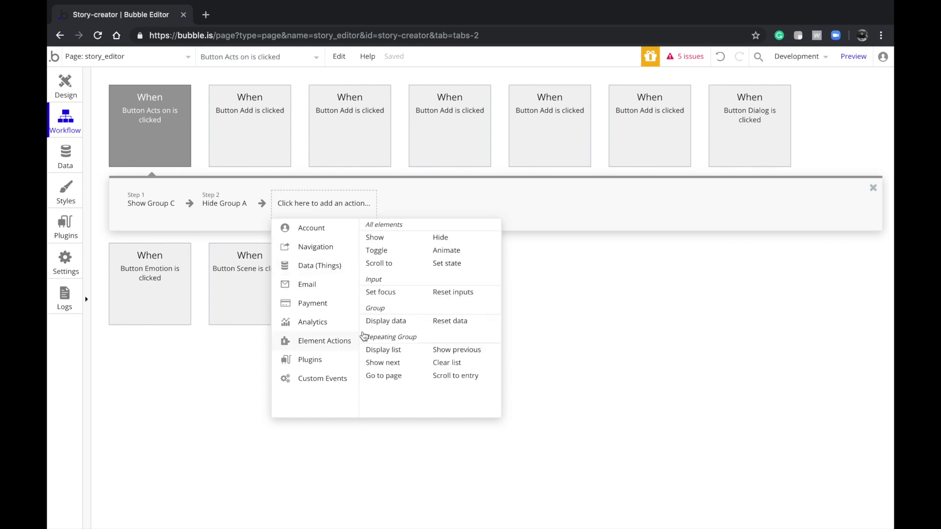
click(445, 241)
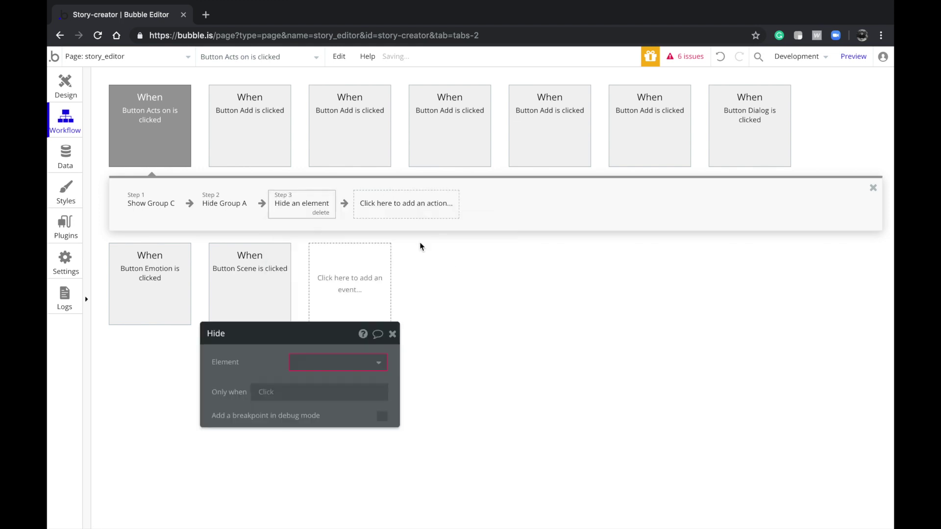
click(305, 363)
click(324, 398)
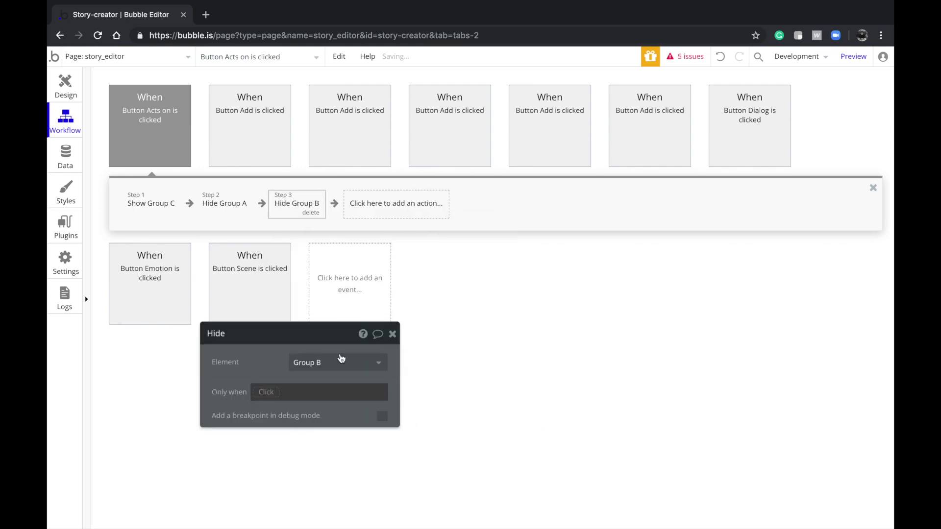
- Add a Hide element action for Group D as the fourth action of the Acts on button's workflow
click(382, 205)
mouse_move(409, 343)
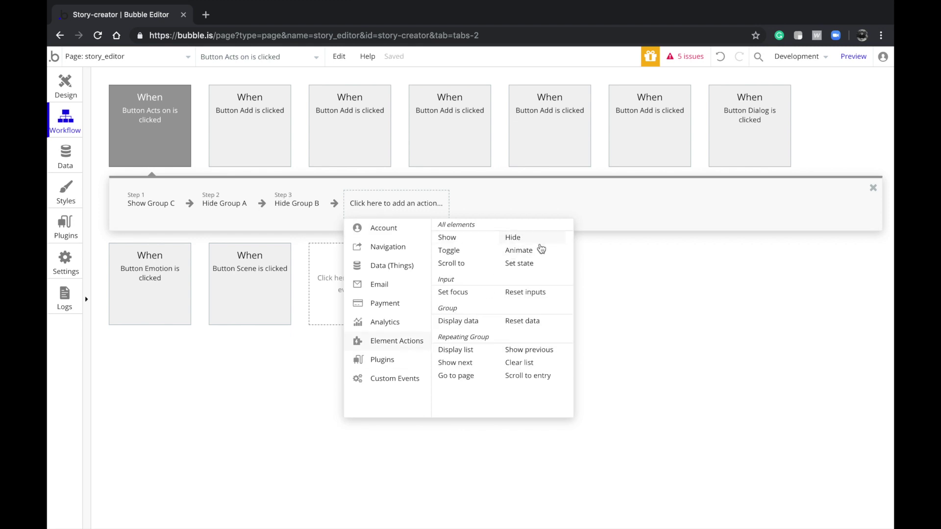
click(513, 238)
click(326, 369)
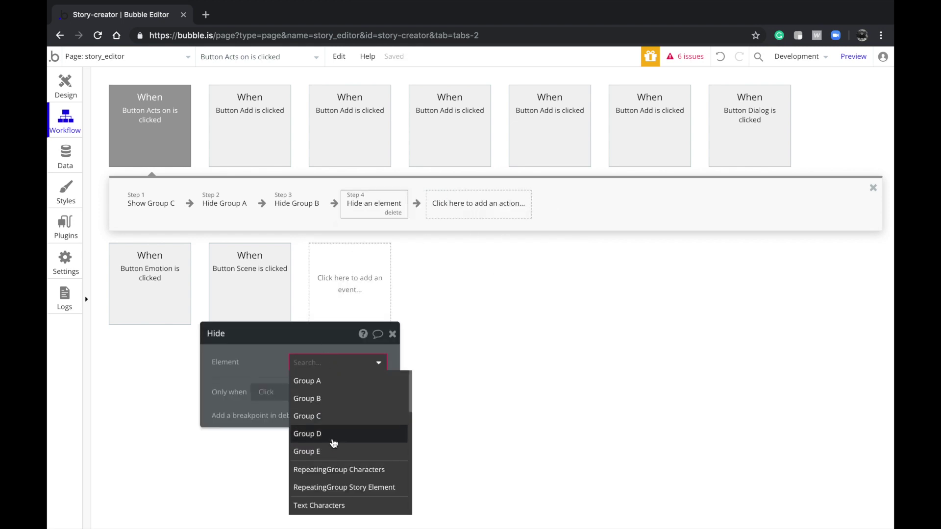
click(333, 433)
- Make Group D on the design canvas collapse its height when hidden, and animate the collapse with the Fade In/Out style
click(65, 93)
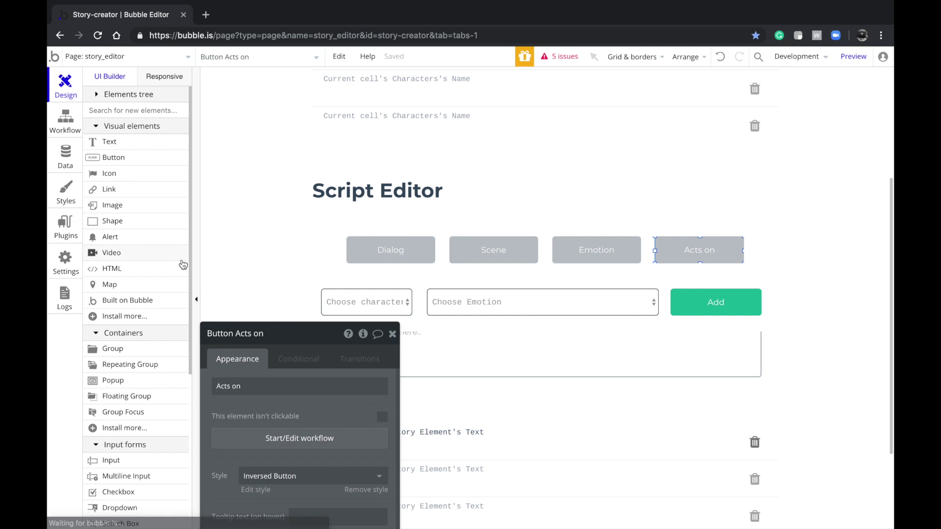
click(475, 328)
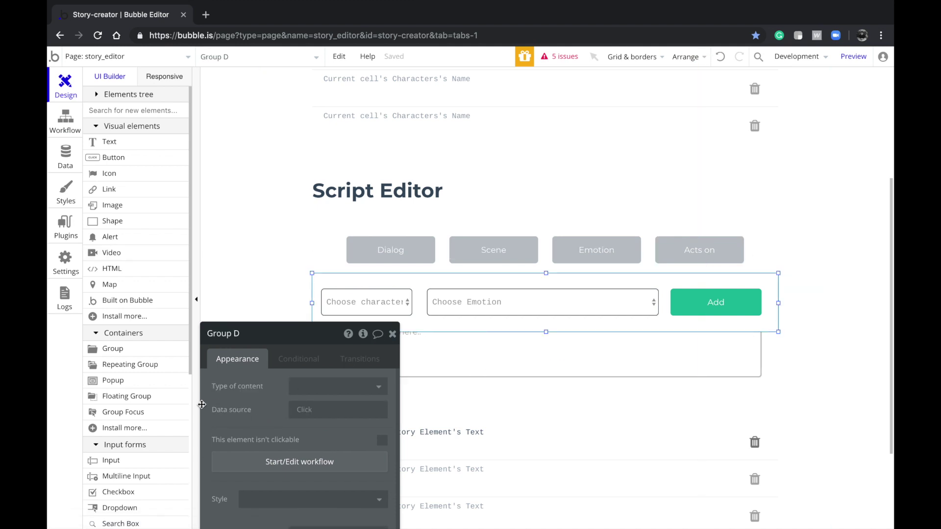
scroll(129, 236, down, 4)
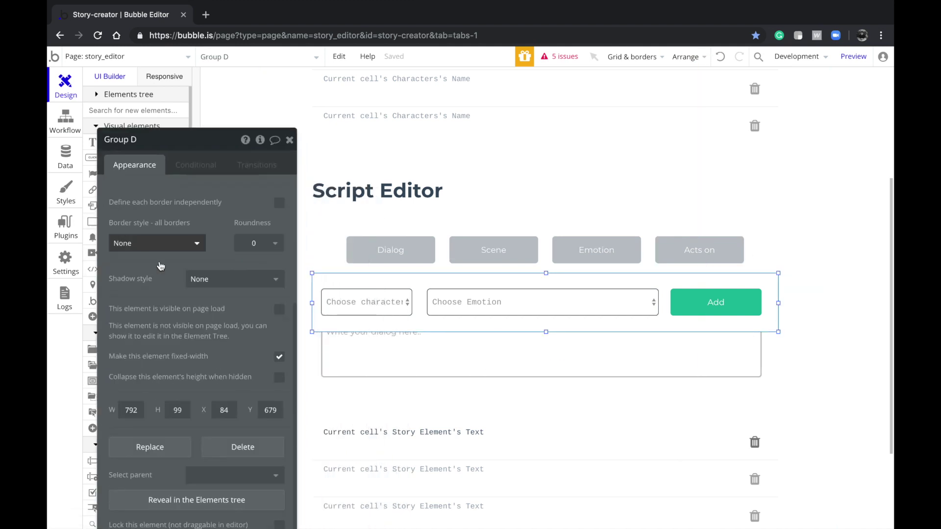
click(279, 377)
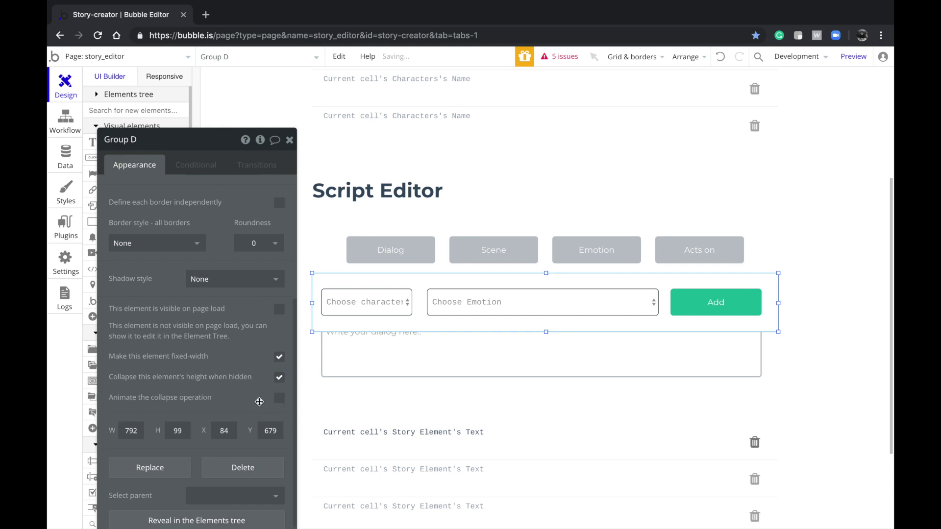
click(280, 398)
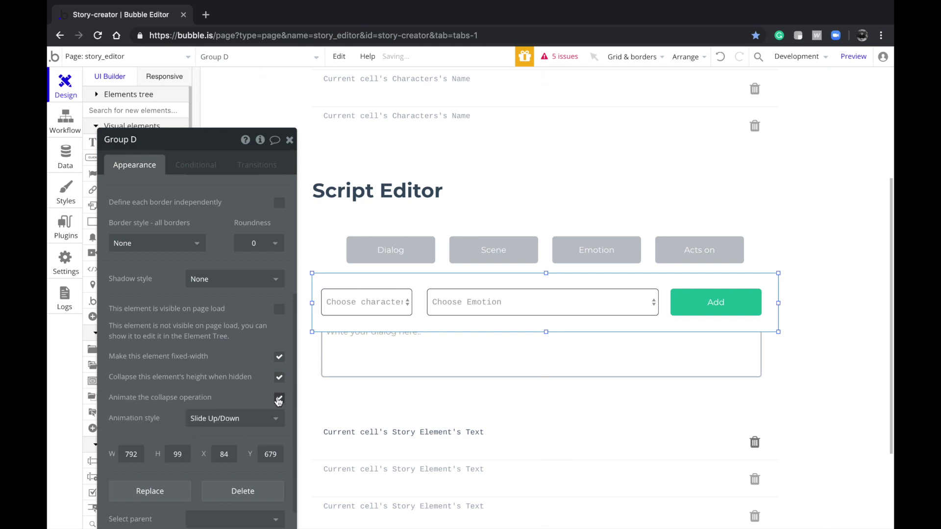
click(247, 419)
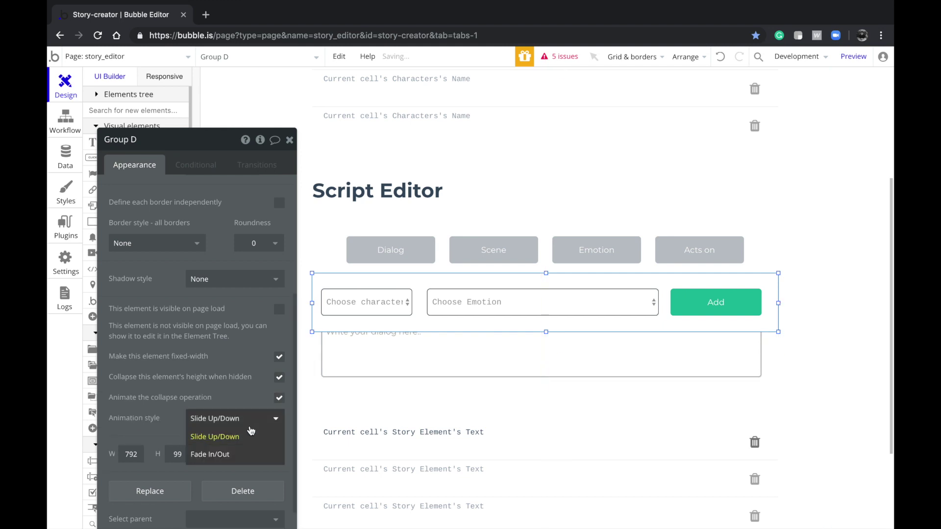
click(248, 454)
- Make Group B collapse its height when hidden and animate the collapse operation with the Slide Up/Down style
click(361, 402)
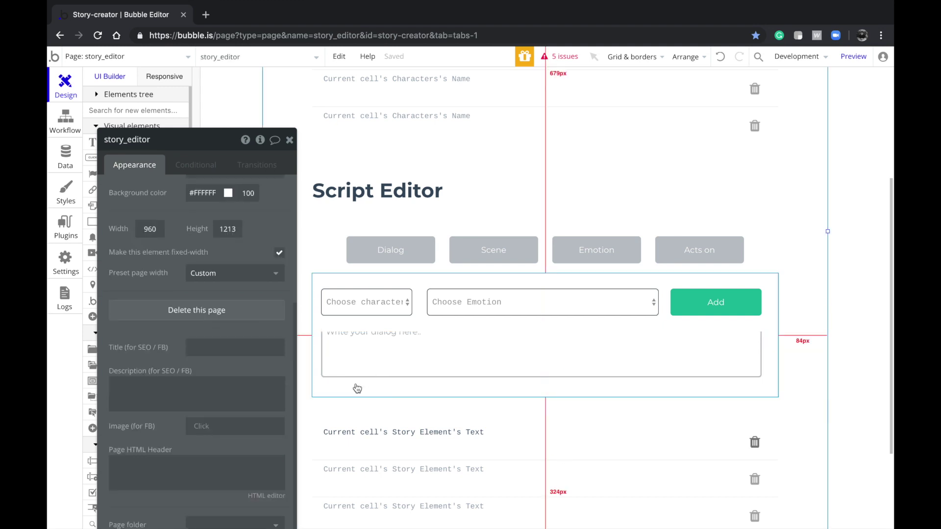
click(358, 388)
click(279, 379)
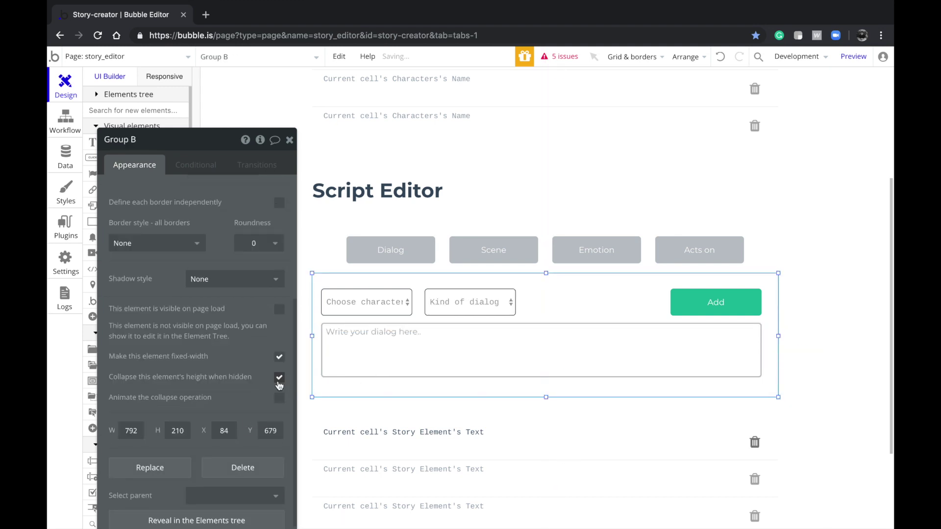
click(280, 398)
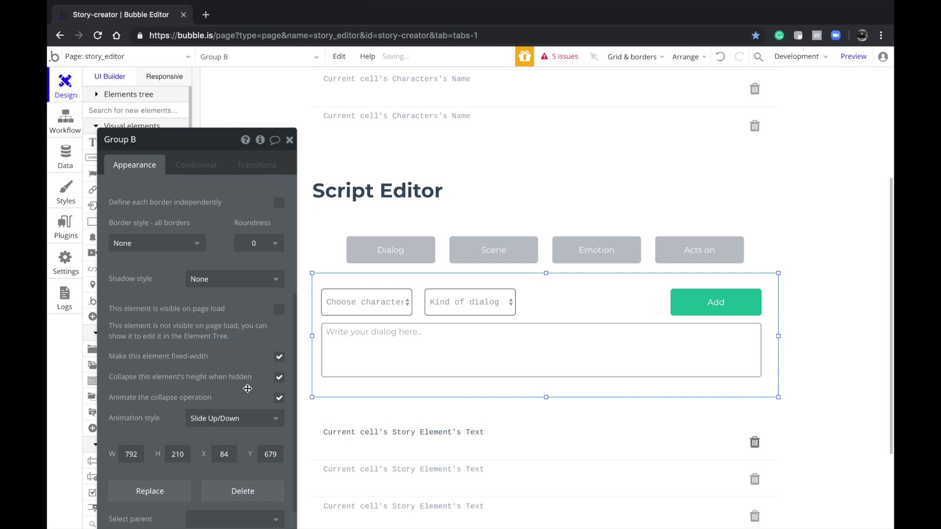
drag(247, 390, 221, 339)
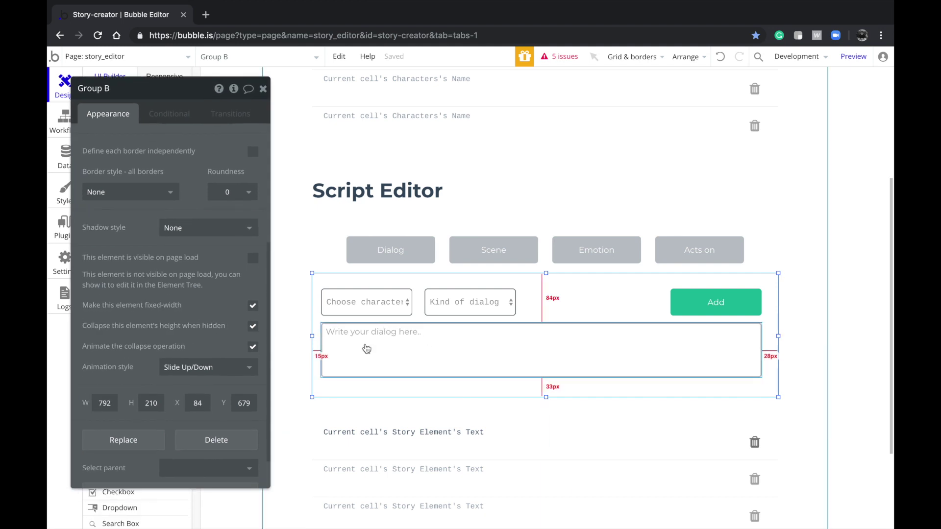
- Examine the appearance settings of Group B and of the Story Element repeating group below it
scroll(366, 348, down, 3)
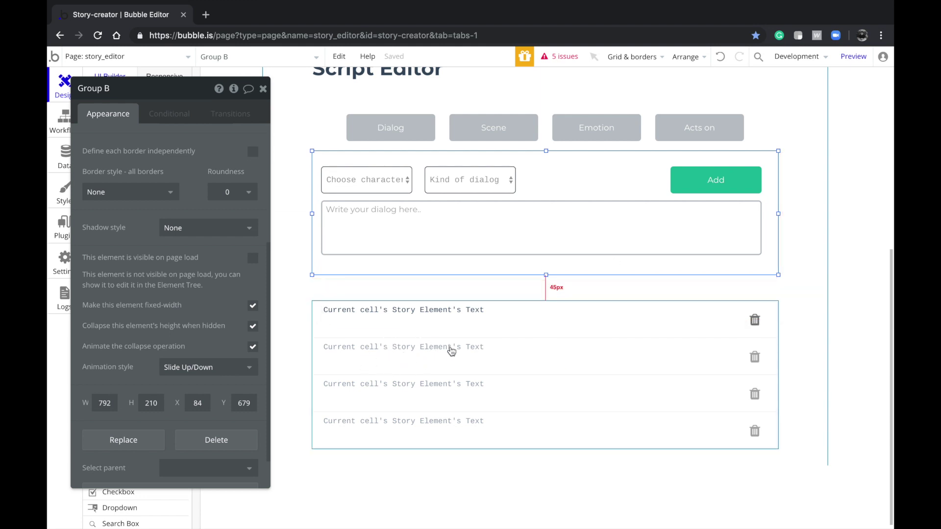
drag(209, 324, 224, 335)
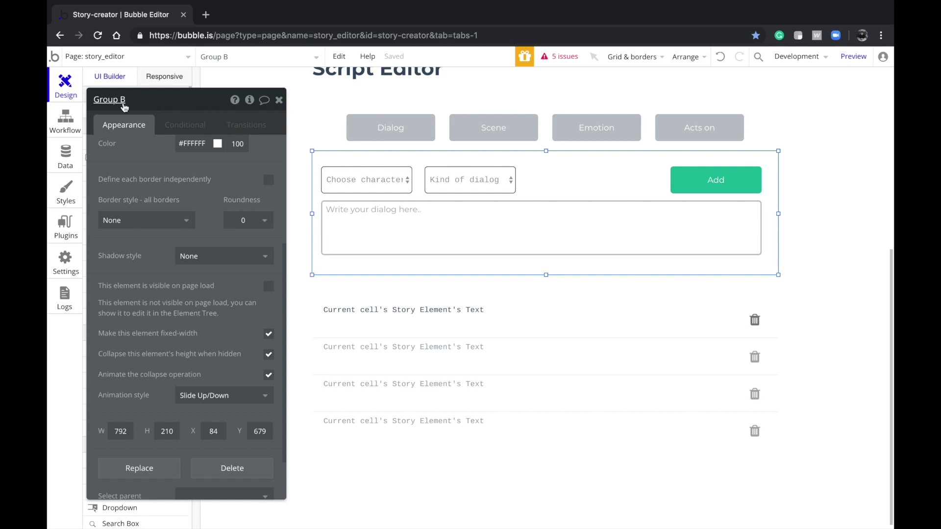
scroll(196, 196, up, 4)
click(202, 302)
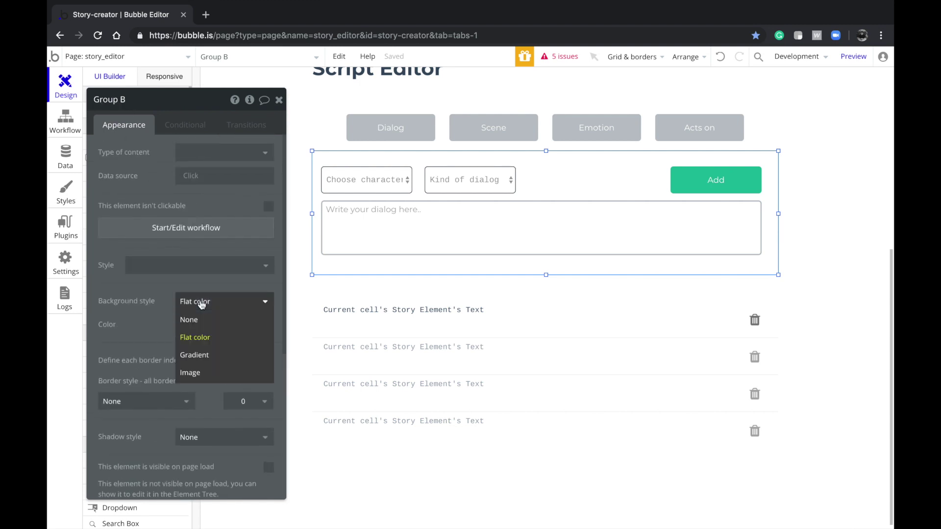
click(144, 326)
scroll(272, 356, down, 5)
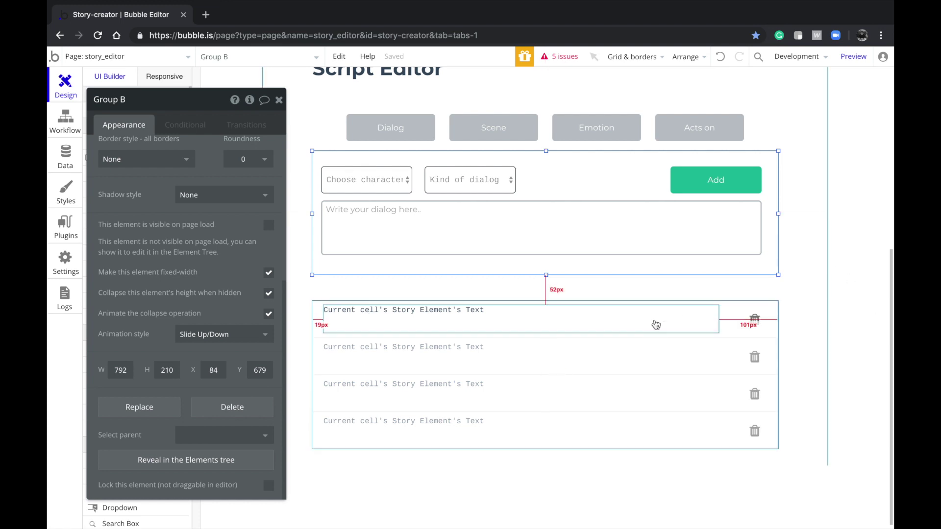
click(696, 333)
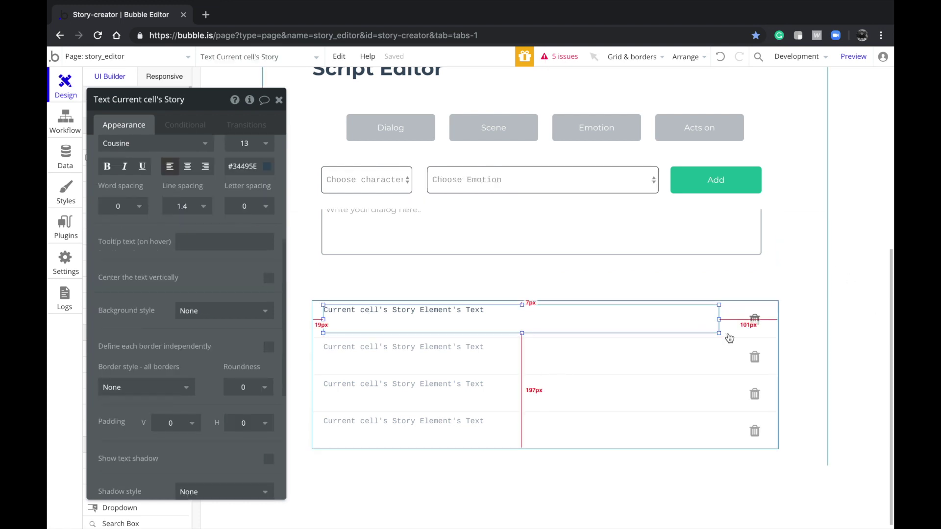
click(732, 345)
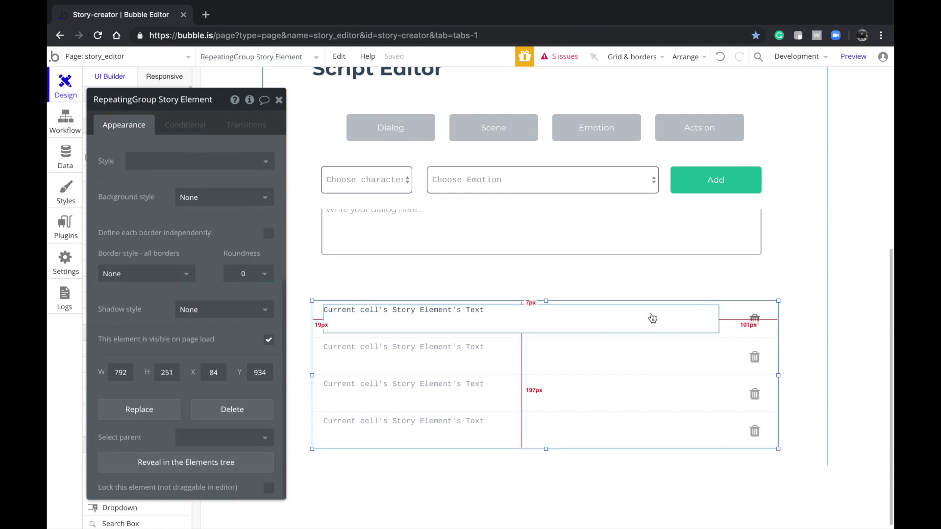
click(575, 325)
scroll(441, 274, up, 2)
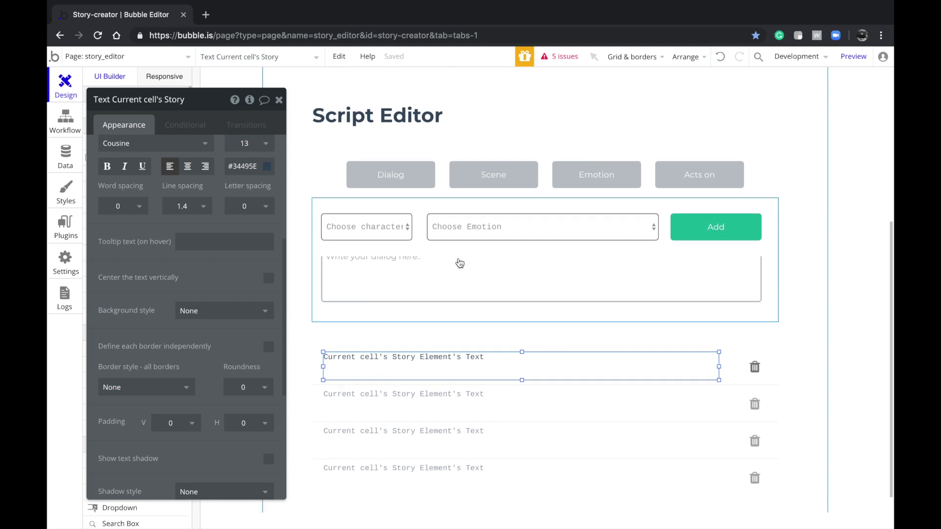
click(473, 316)
click(471, 327)
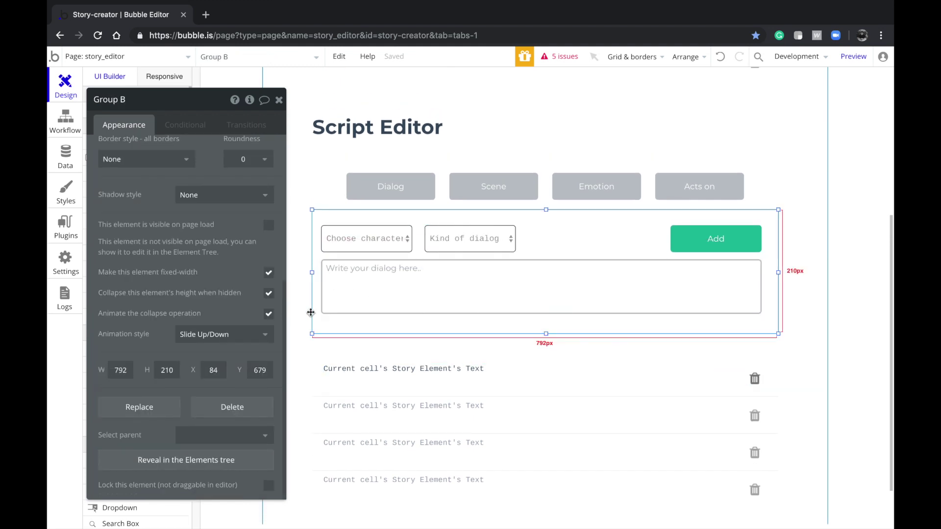
- Change Group B's collapse animation style to Fade In/Out
click(260, 336)
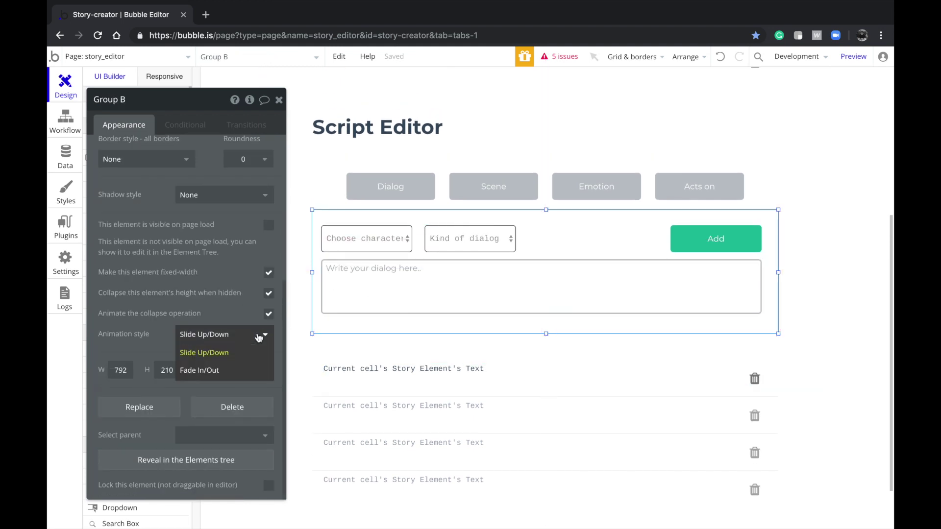
click(243, 367)
click(396, 342)
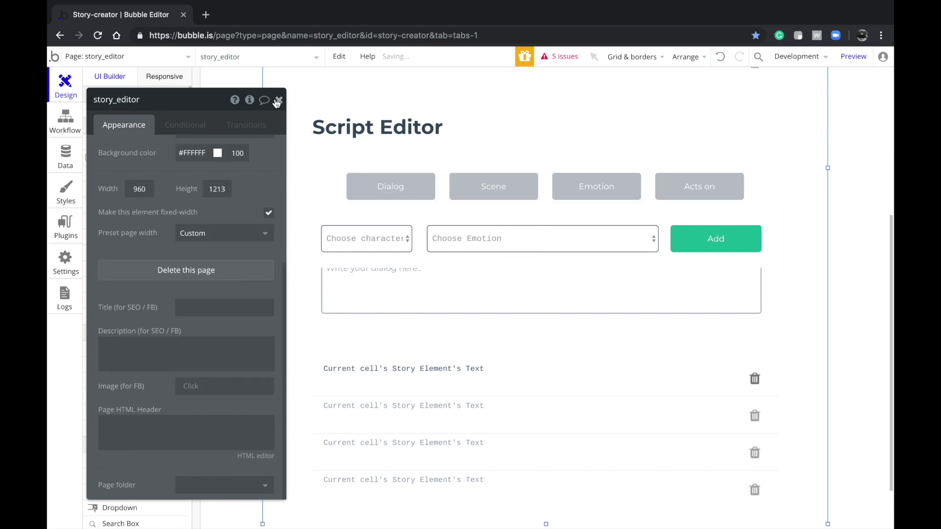
- Make Group A collapse its height when hidden and animate the collapse with the Fade In/Out style
click(255, 57)
text(gr)
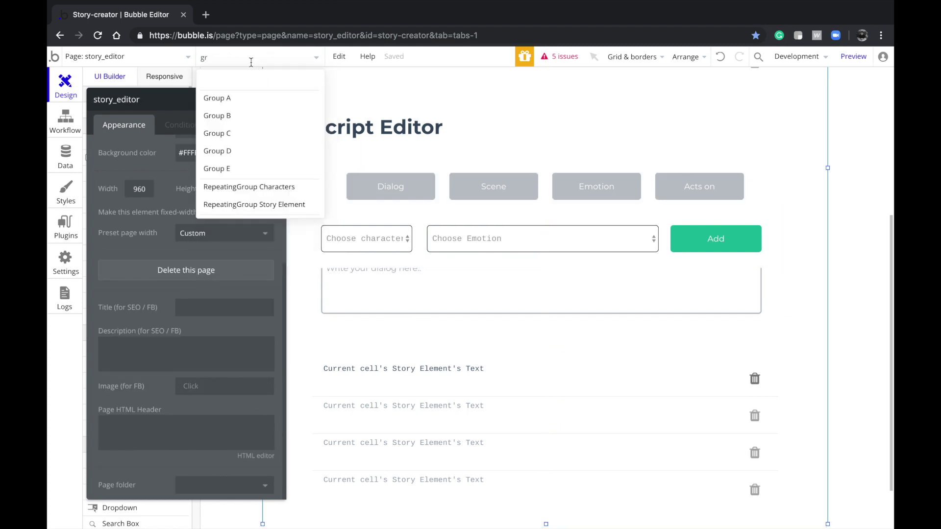
click(236, 99)
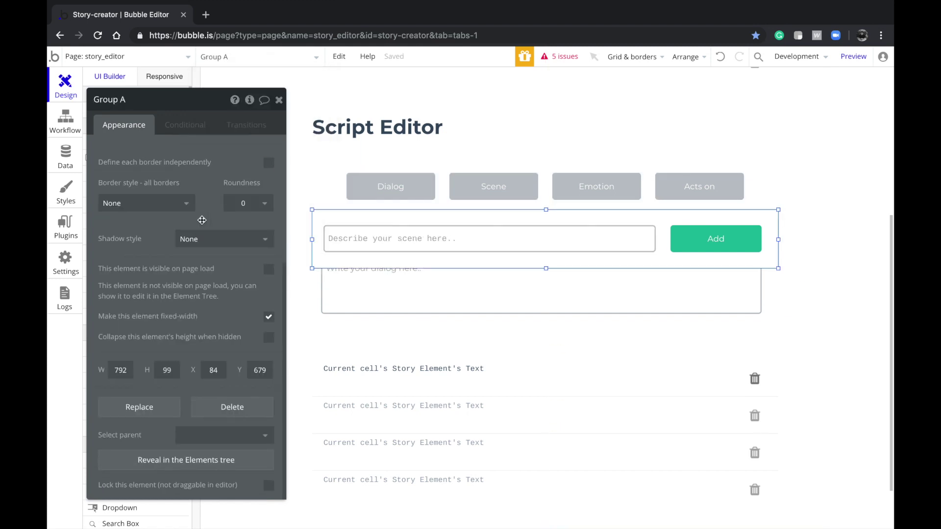
click(268, 338)
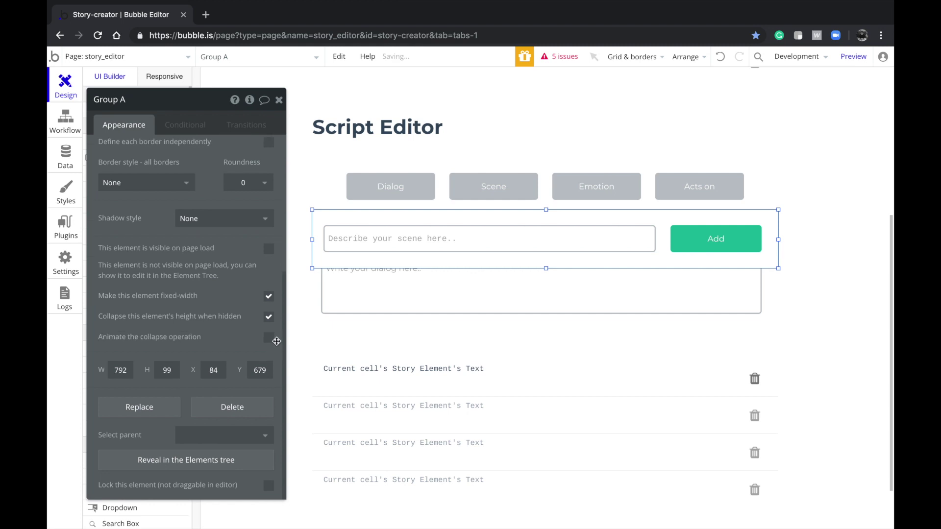
click(269, 338)
click(253, 339)
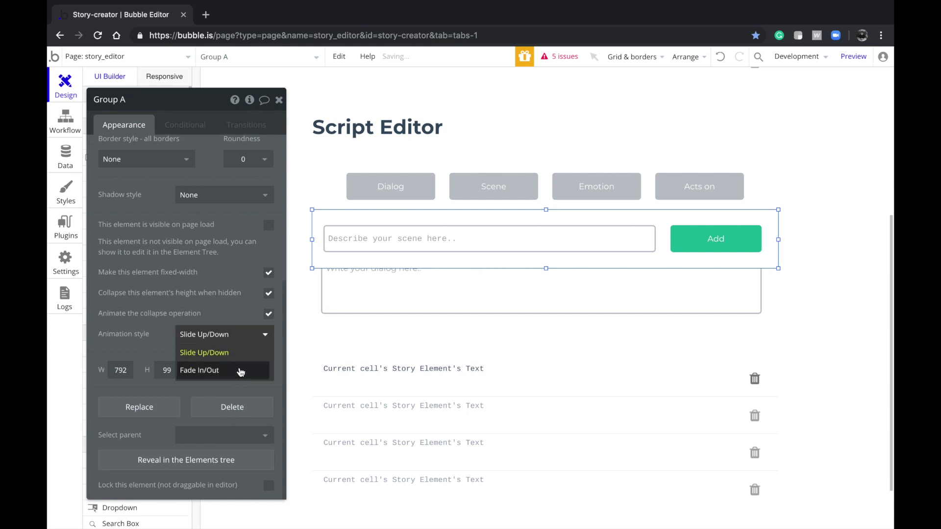
click(246, 369)
- Make Group C collapse its height when hidden and animate the collapse with the Fade In/Out style
click(242, 62)
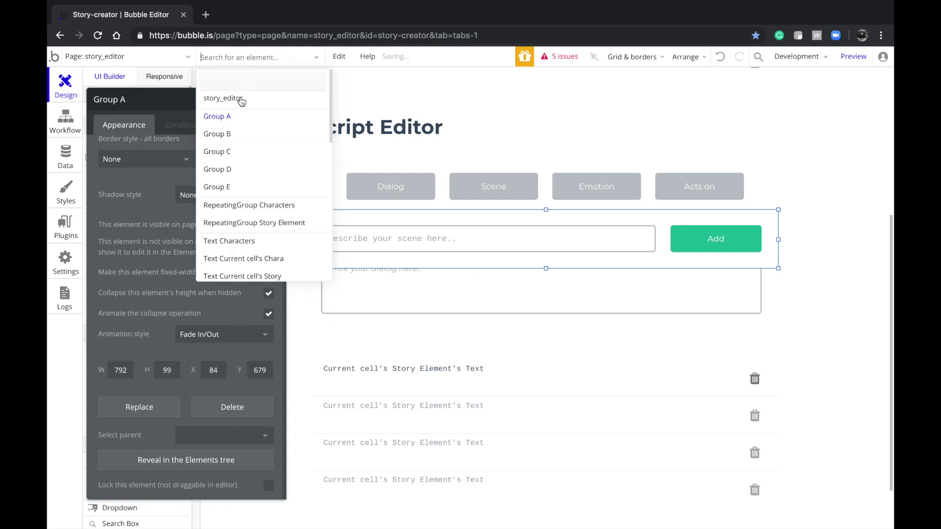
click(235, 134)
click(230, 57)
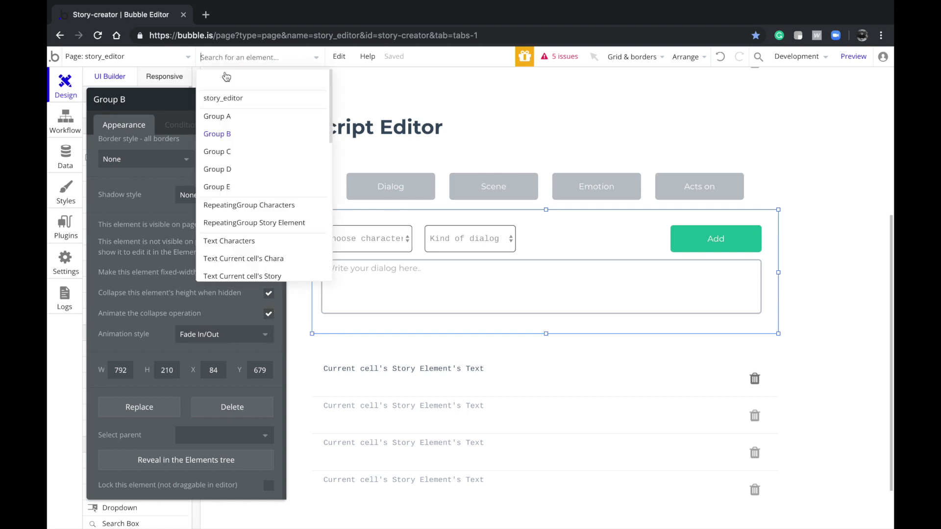
click(221, 157)
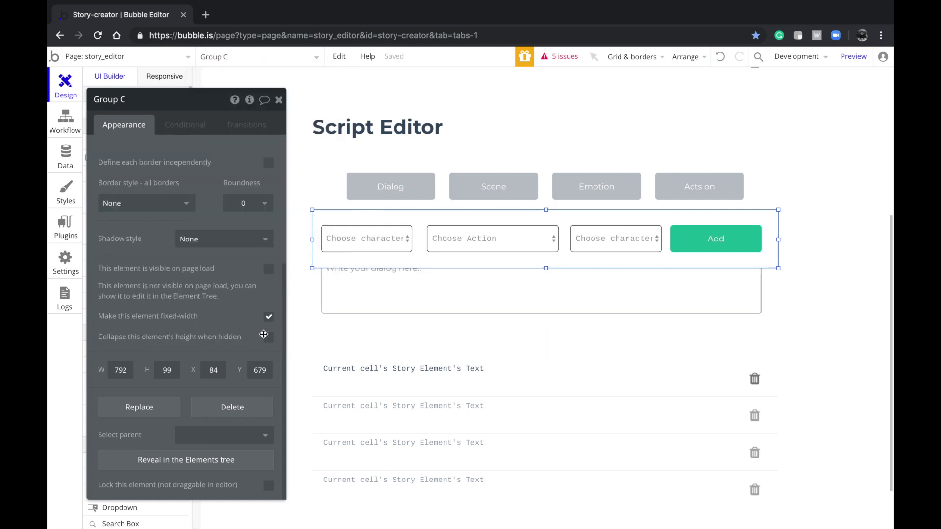
click(265, 336)
click(268, 341)
click(258, 334)
click(238, 368)
- Check Group D's collapse settings and open a preview of the story_editor page
click(231, 59)
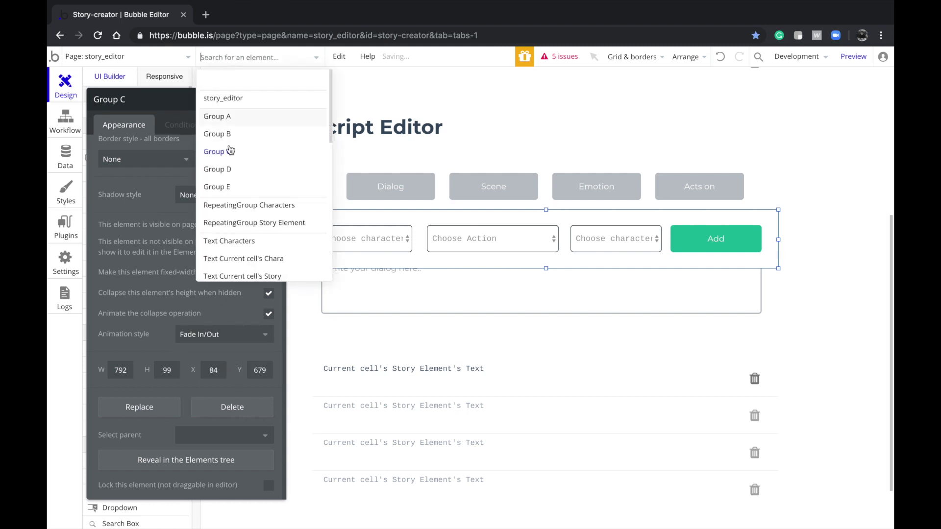
click(229, 171)
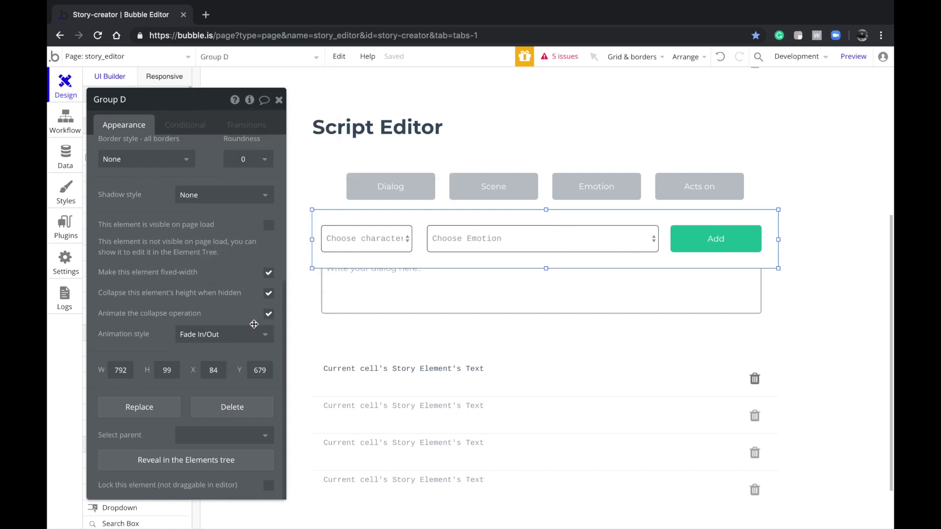
click(864, 58)
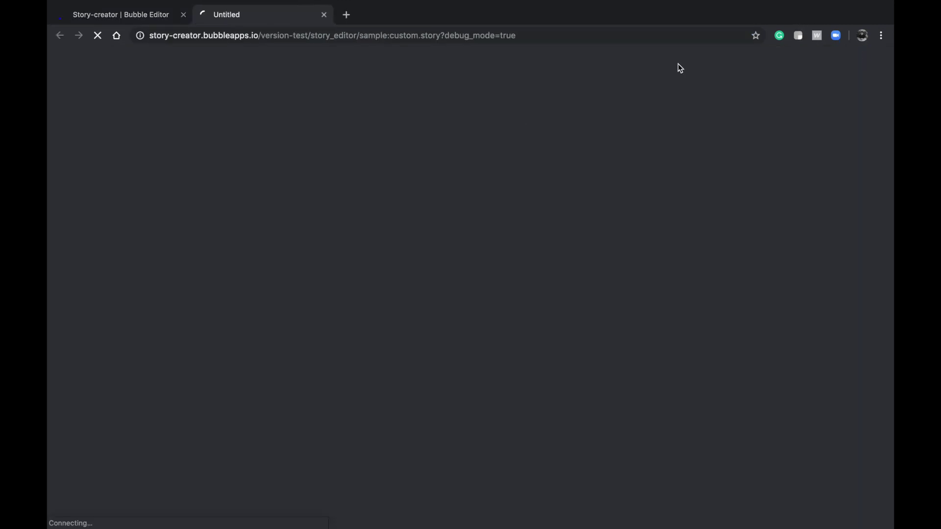
click(140, 15)
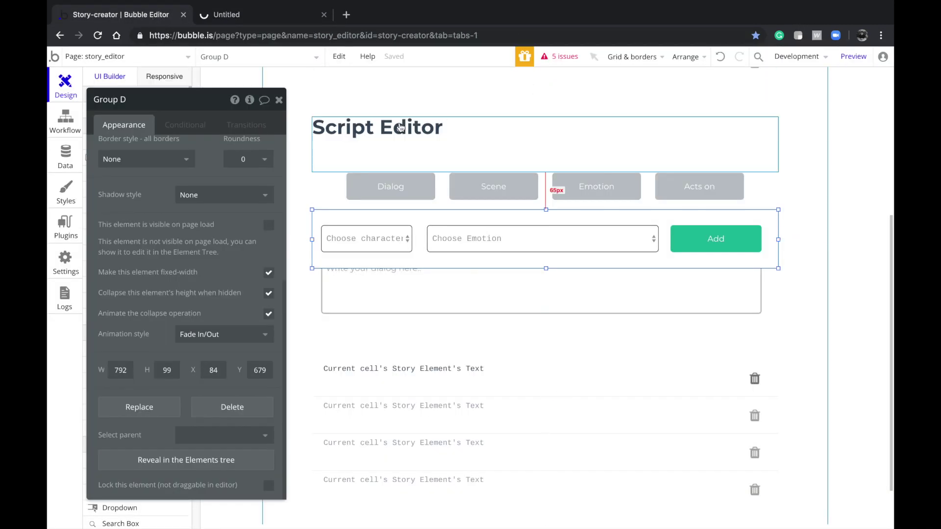
click(290, 19)
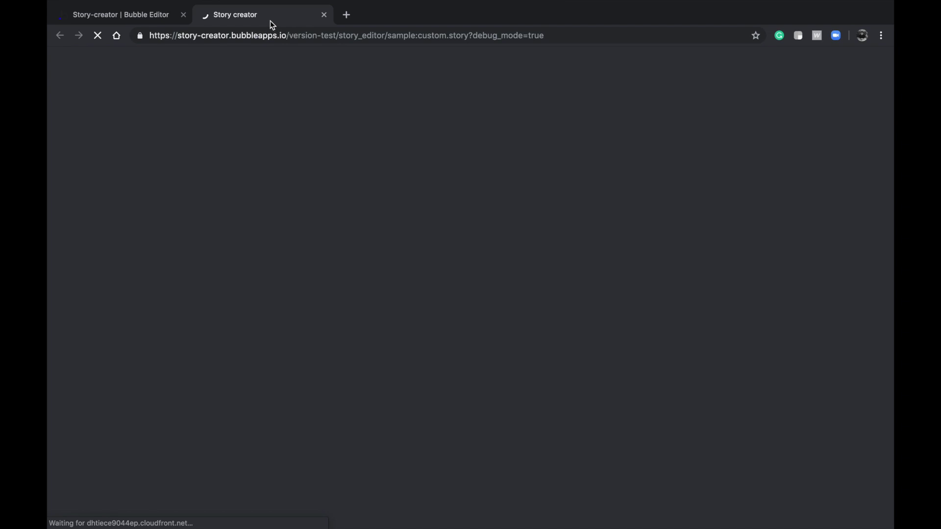
click(115, 8)
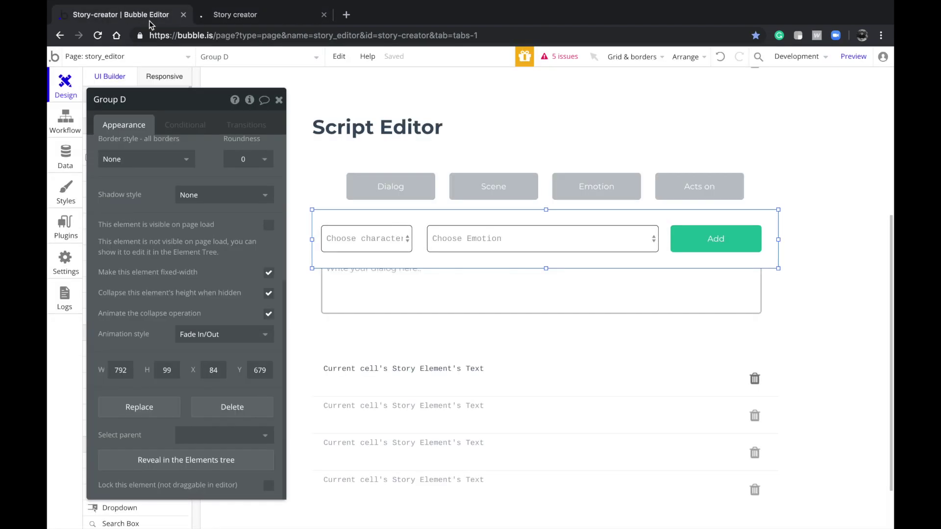
- Create a workflow for the trash icon in the Story Element list that deletes the Current cell's Story Element
click(750, 380)
scroll(194, 245, up, 5)
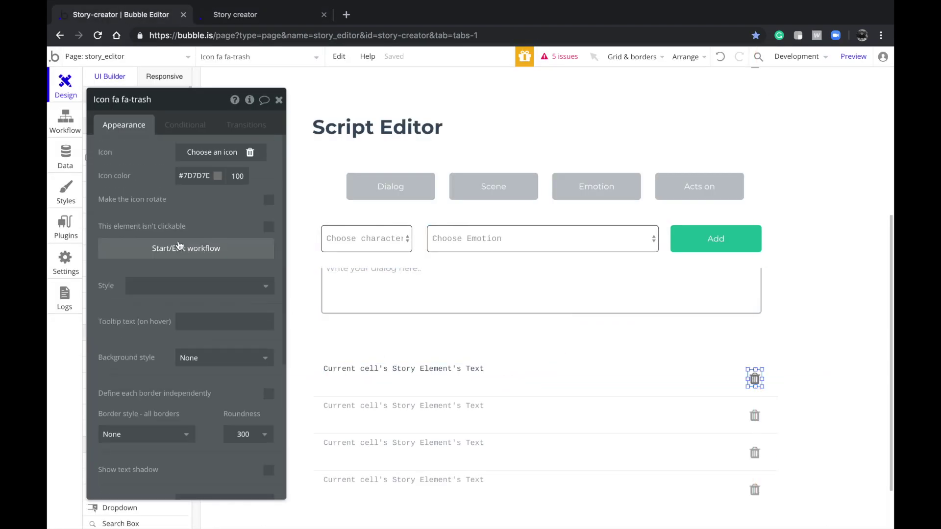
click(186, 248)
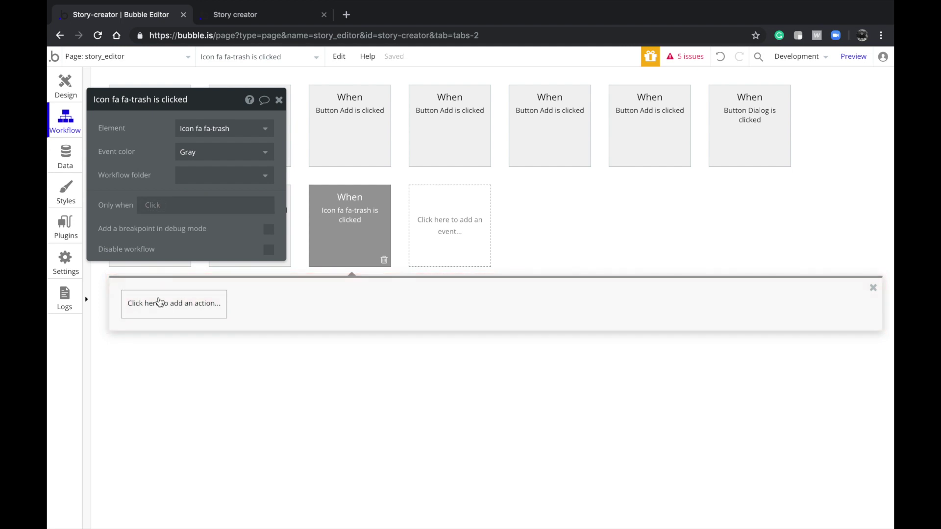
click(155, 316)
mouse_move(172, 444)
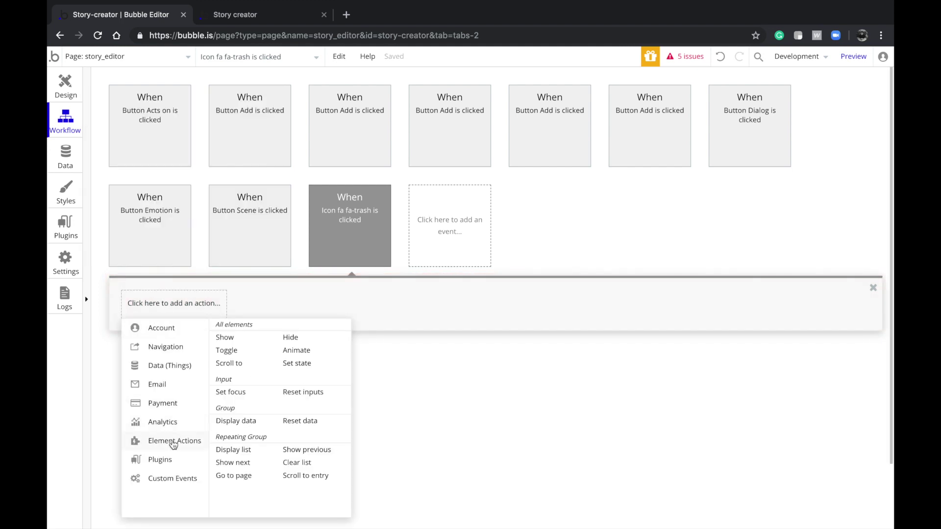
mouse_move(177, 367)
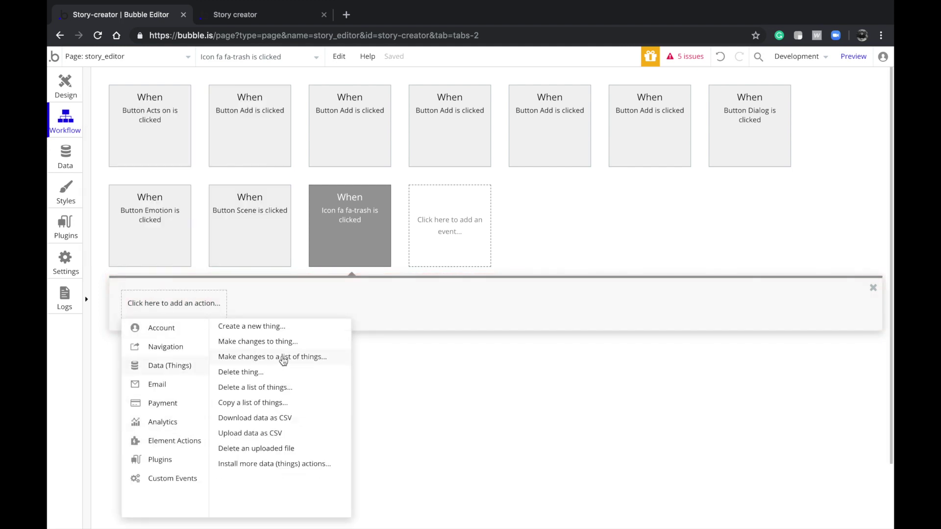
click(259, 373)
click(199, 130)
click(204, 144)
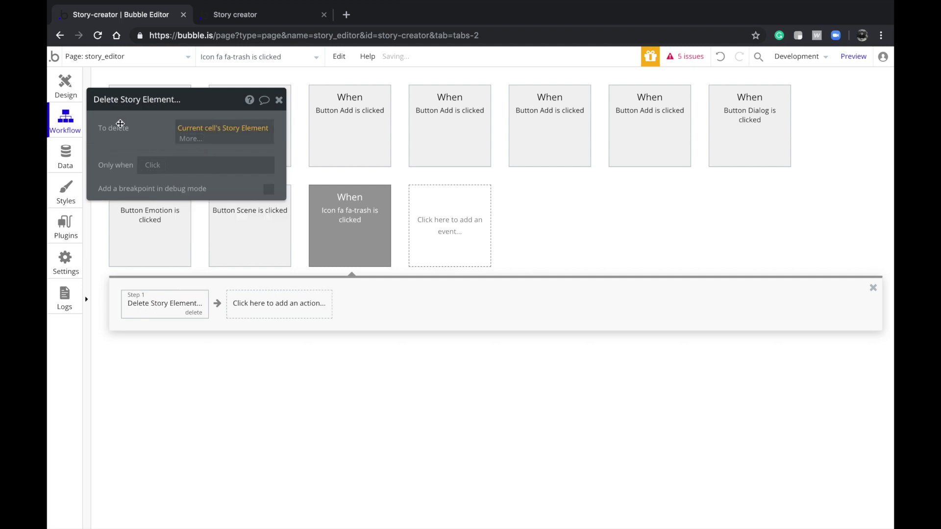
- Reload the Story creator preview to get the latest version of the page
click(64, 87)
click(270, 17)
key(super+r)
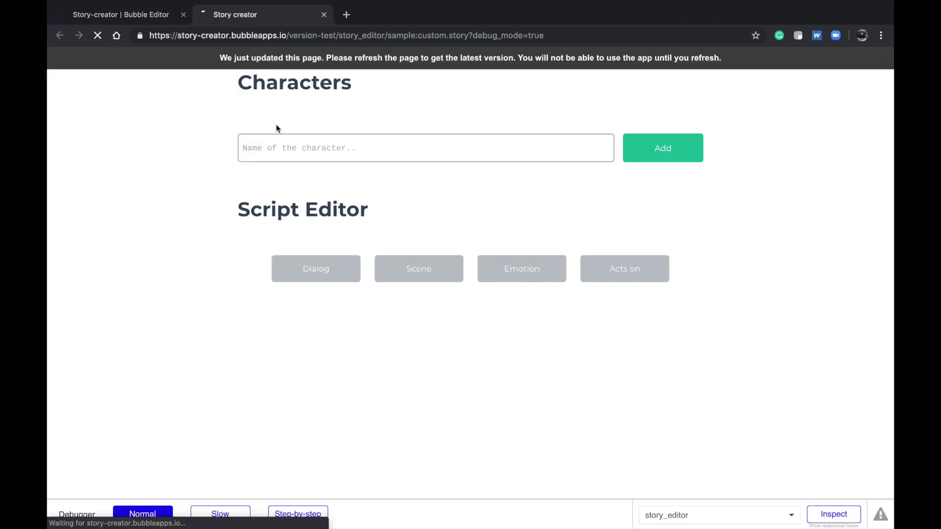
- Switch the Choose character dropdown beside Choose Emotion to dynamic choices of type Characters
click(86, 13)
scroll(397, 270, down, 2)
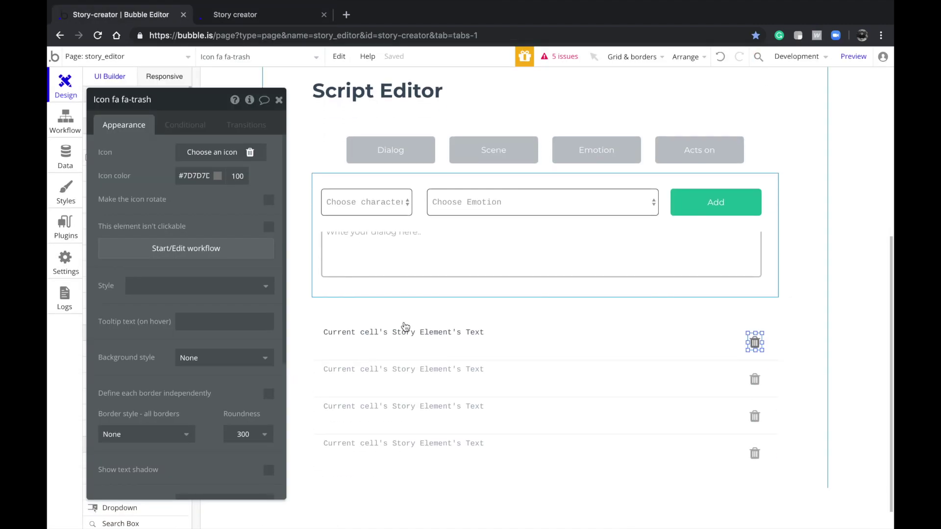
click(357, 202)
click(184, 177)
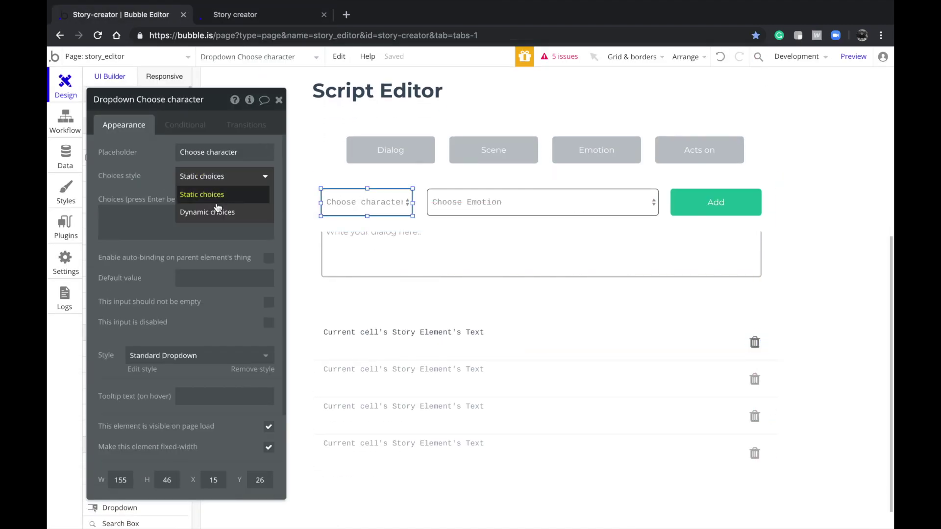
click(216, 210)
click(205, 204)
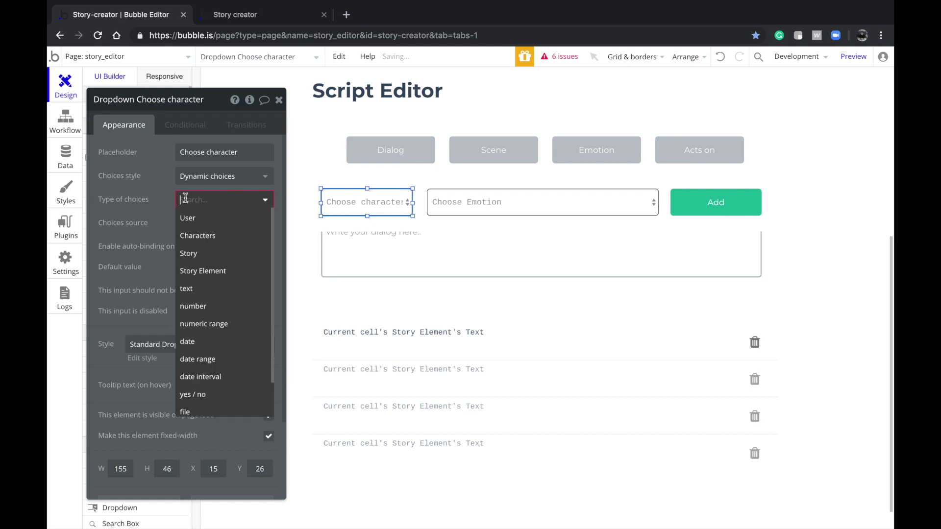
click(214, 236)
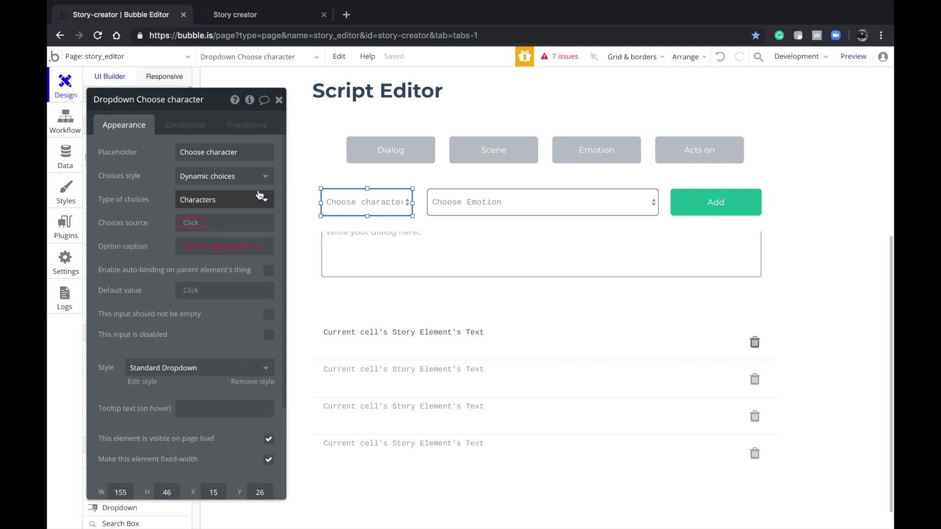
- Set the Choose character dropdown's choices source to a search for Characters
scroll(425, 184, up, 6)
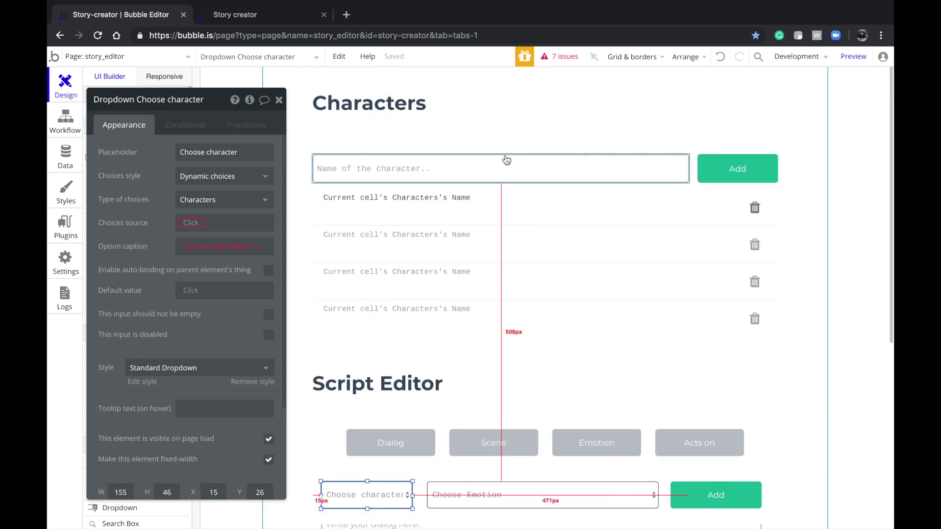
scroll(504, 158, down, 7)
scroll(506, 160, down, 1)
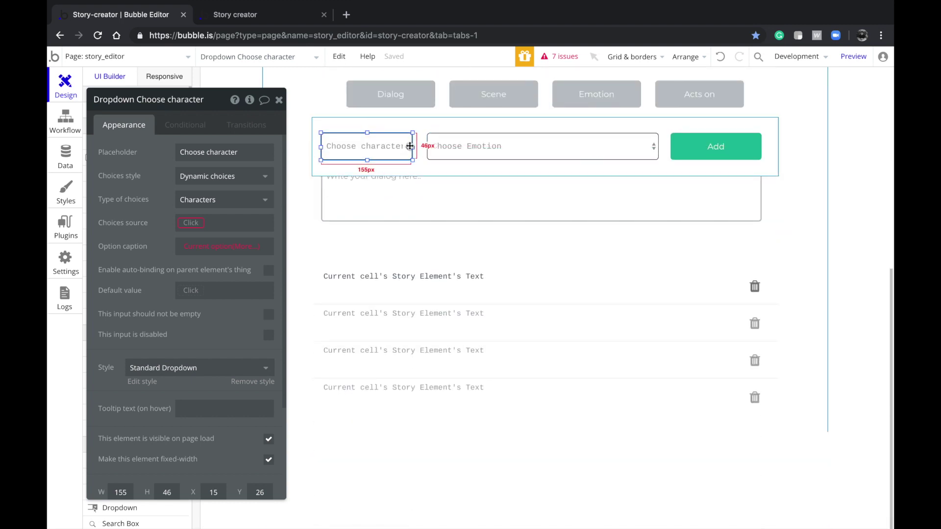
click(191, 222)
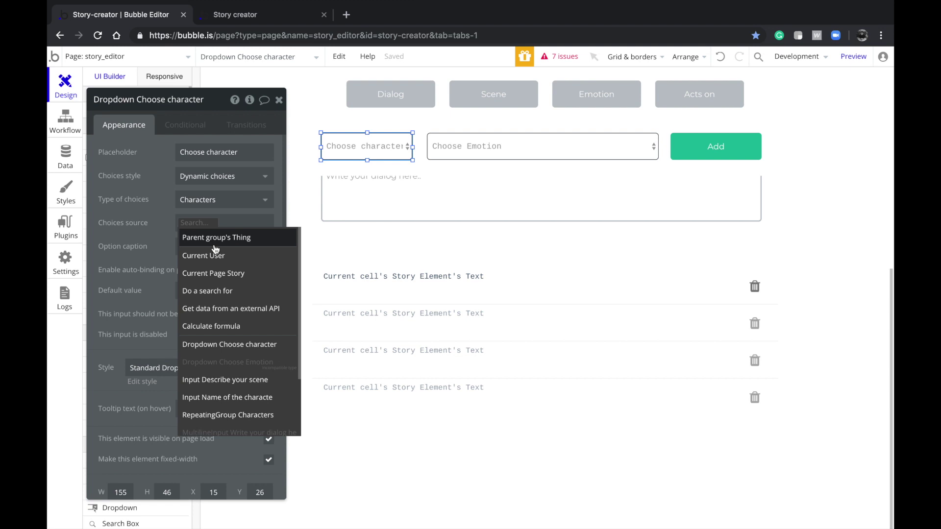
click(211, 274)
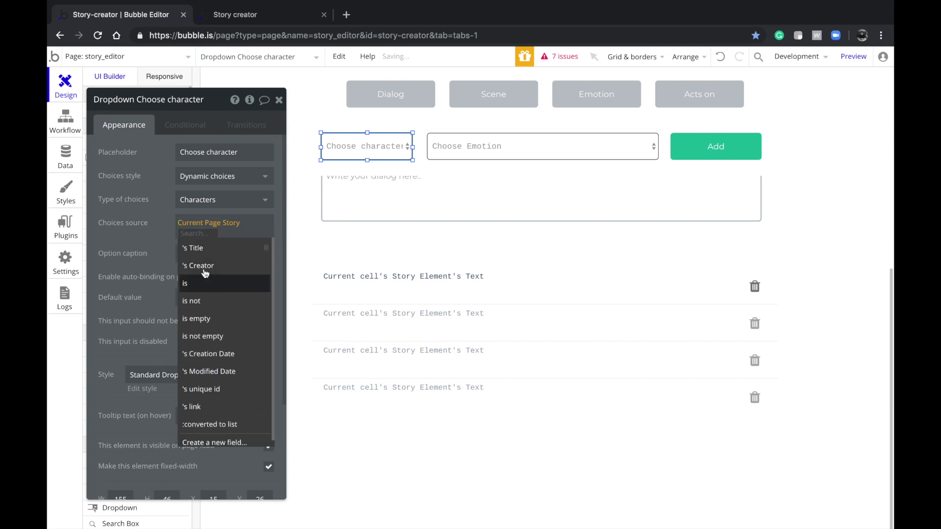
key(BackSpace)
click(212, 289)
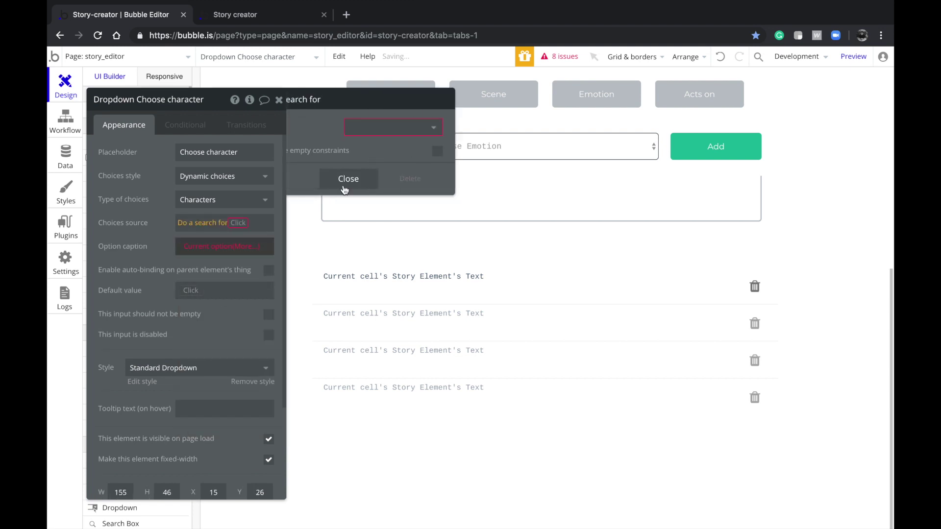
click(470, 128)
click(402, 164)
- Constrain the dropdown's Characters search to Story Reference = Current Page Story
click(359, 160)
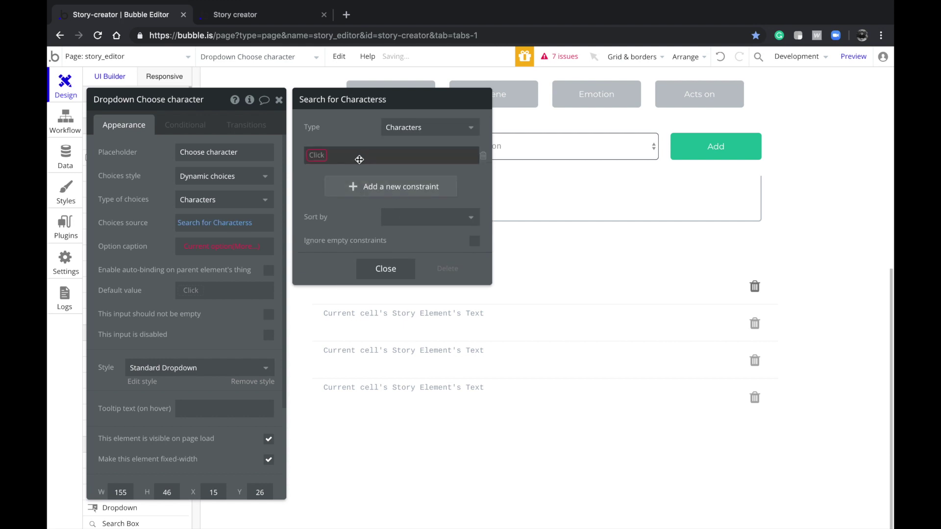
click(324, 158)
click(339, 189)
click(368, 156)
click(370, 168)
click(377, 156)
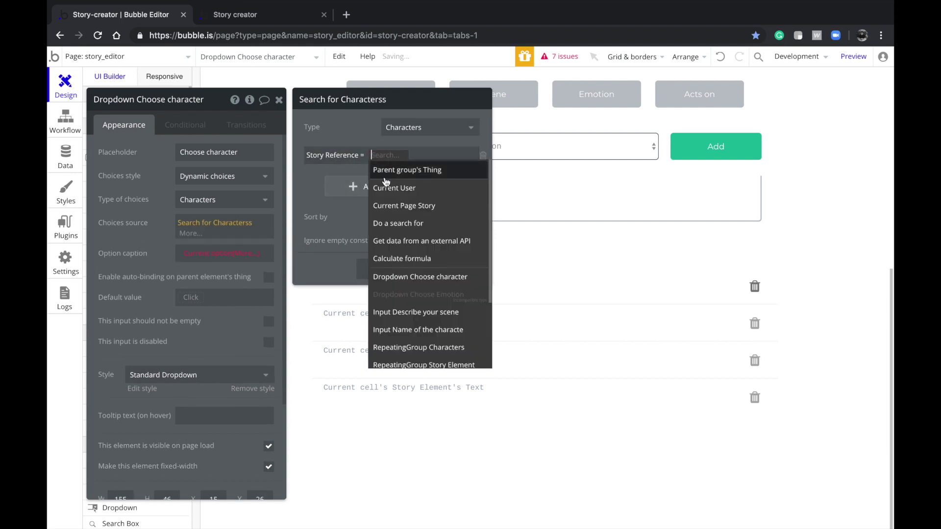
click(382, 211)
click(383, 267)
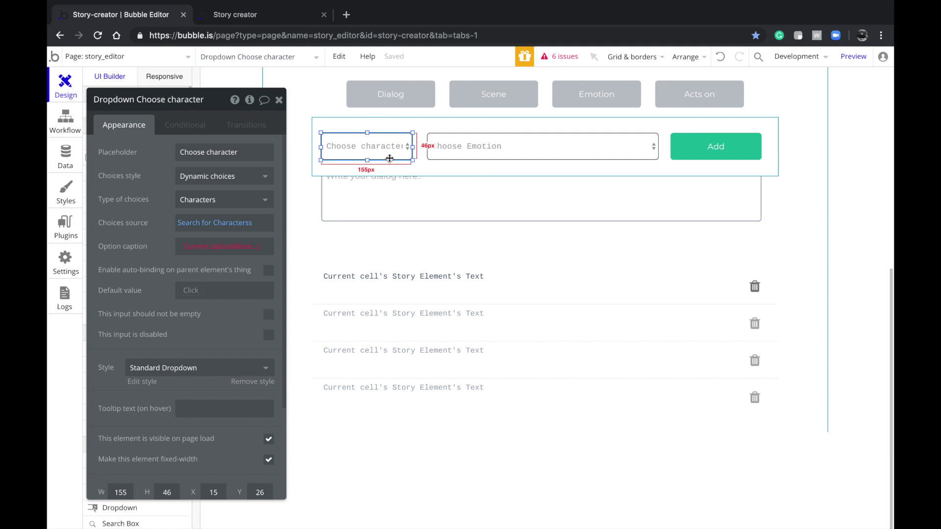
scroll(519, 215, up, 6)
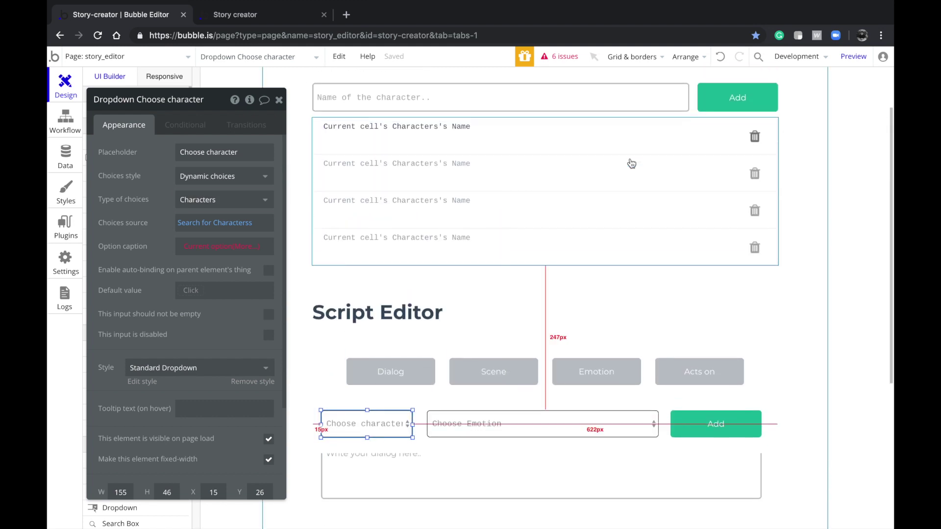
scroll(622, 176, down, 3)
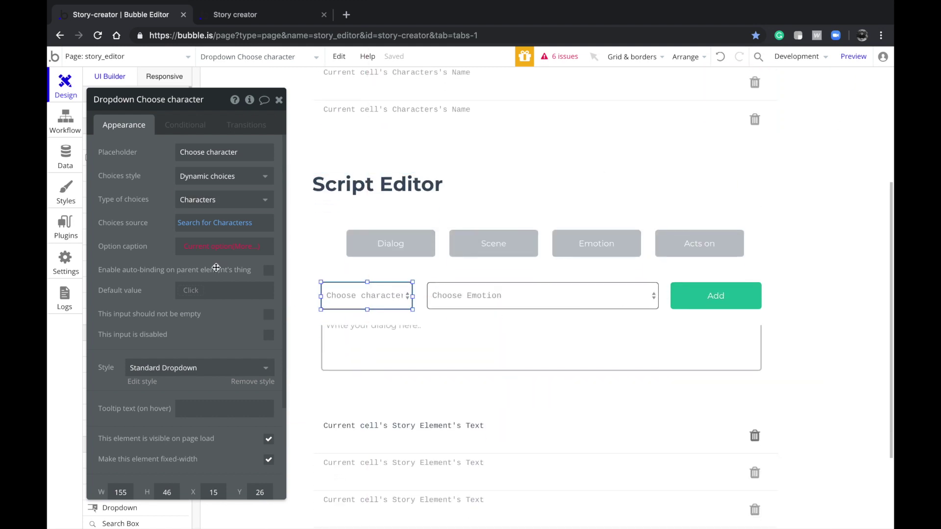
- Set the option caption of the Choose character dropdown beside Choose Emotion to Current option's Name
click(204, 252)
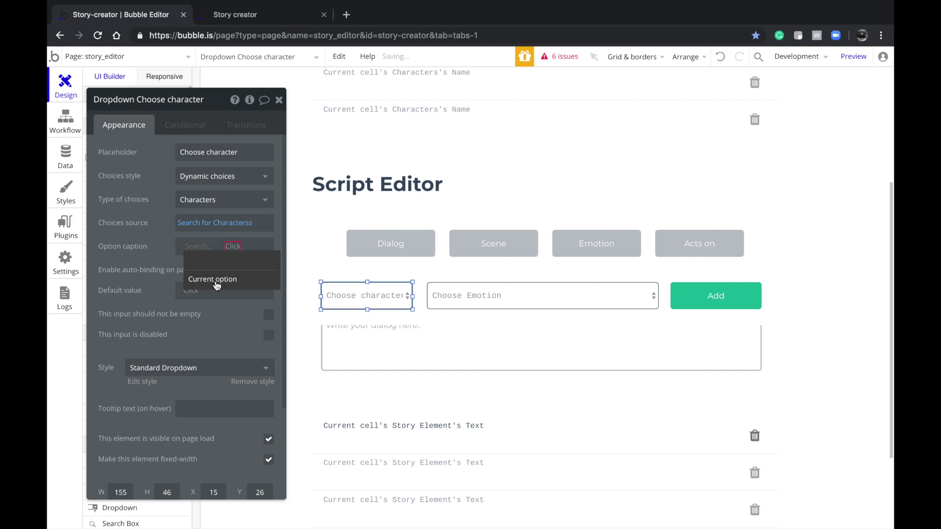
click(215, 276)
click(198, 271)
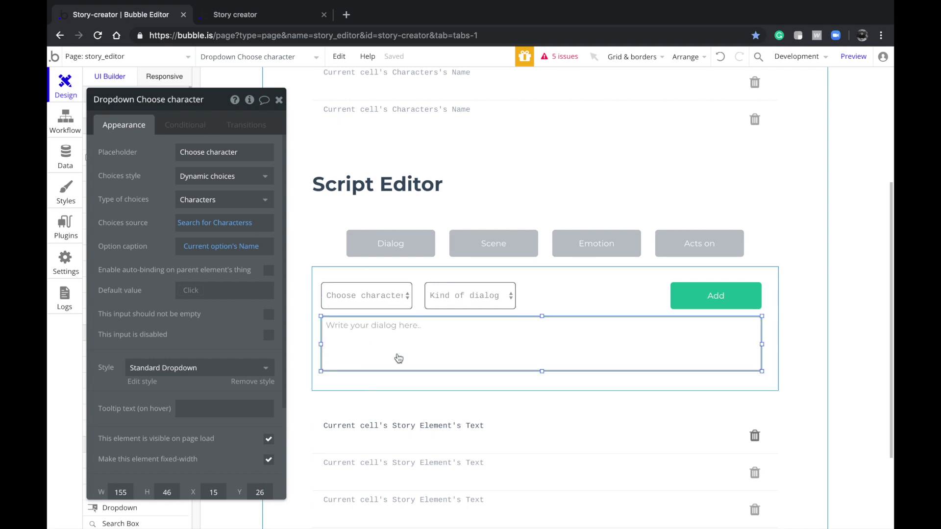
- Switch the Choose character dropdown beside Kind of dialog to dynamic choices of type Characters
click(397, 357)
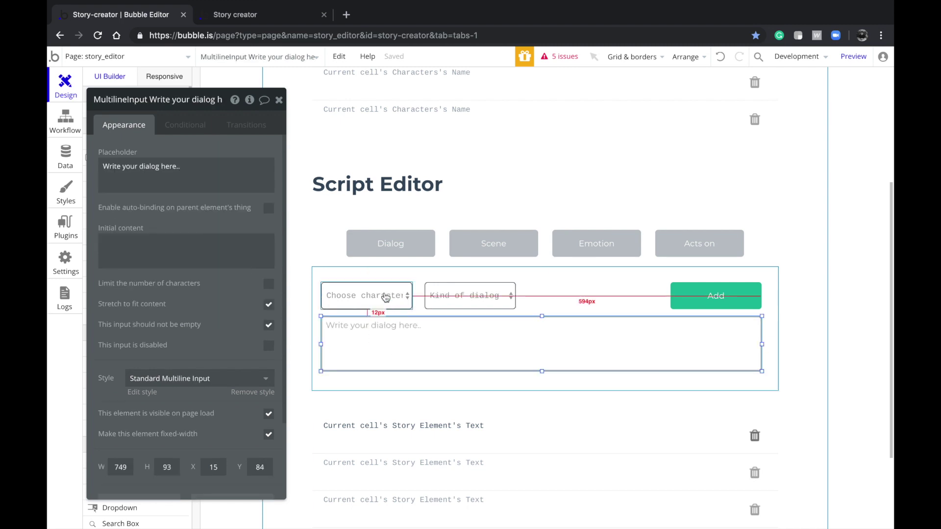
click(363, 293)
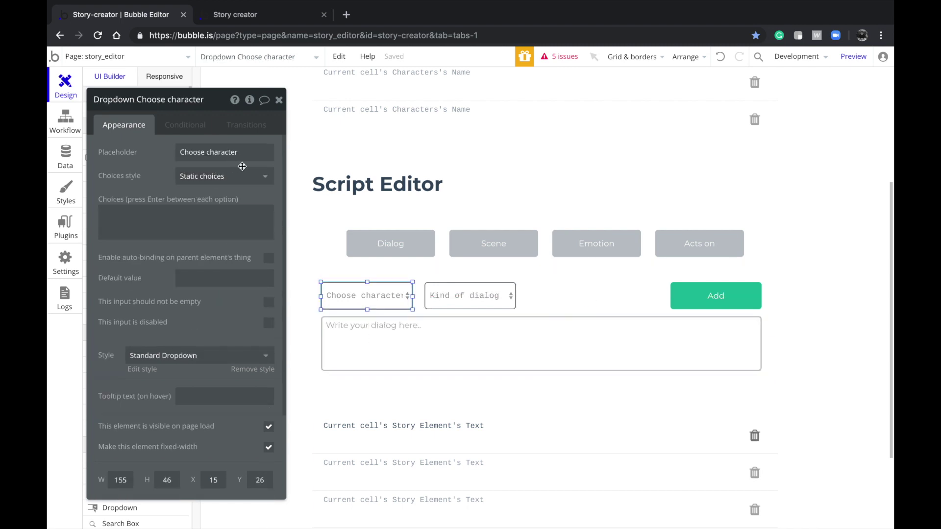
click(215, 177)
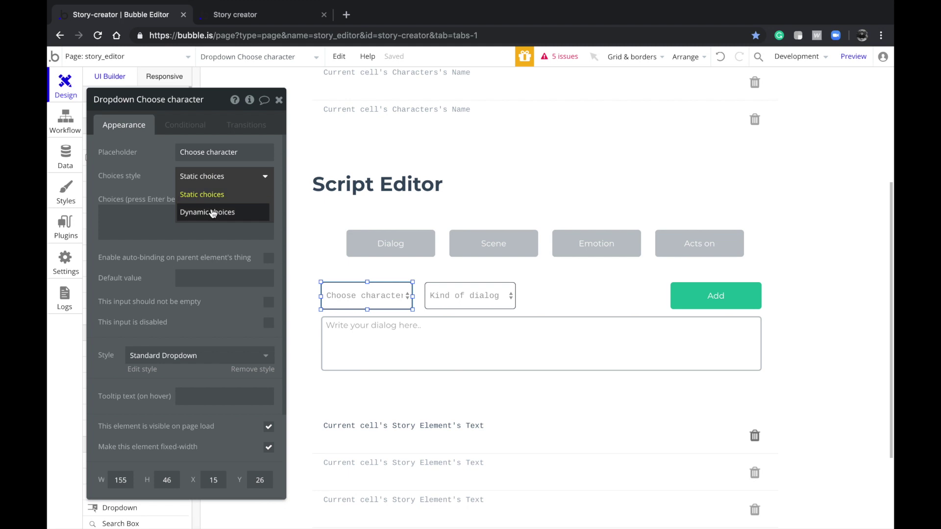
click(197, 211)
click(212, 199)
click(219, 236)
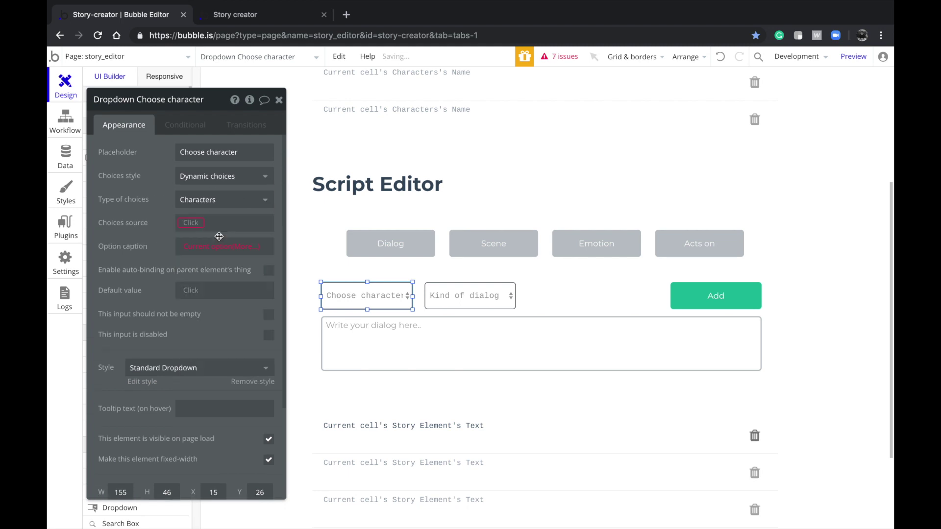
- Set this dropdown's choices source to a search for Characters constrained to Story Reference = Current Page Story
click(186, 221)
click(206, 289)
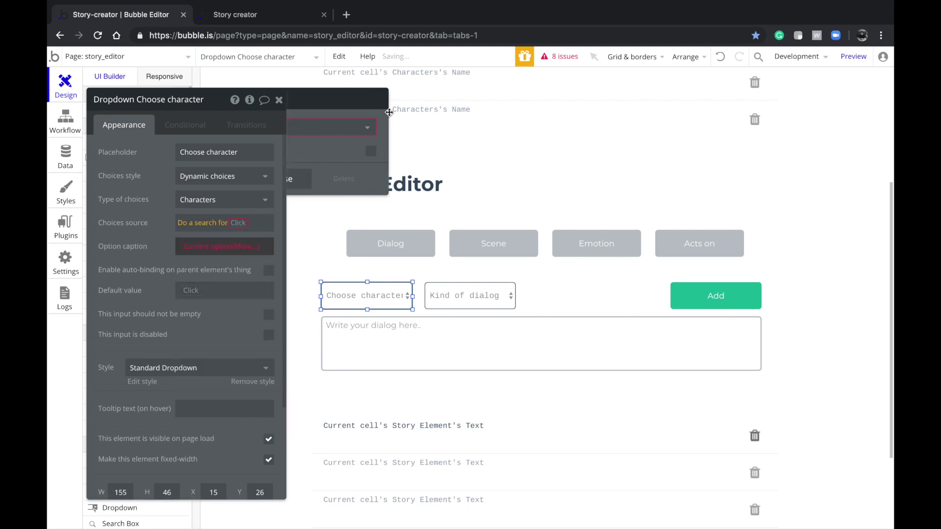
click(447, 129)
click(413, 162)
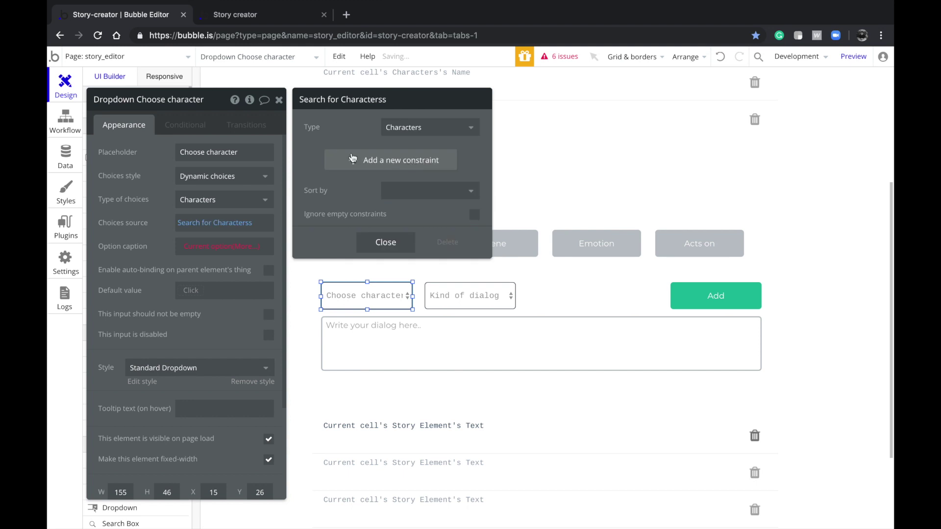
click(352, 159)
click(313, 155)
click(325, 186)
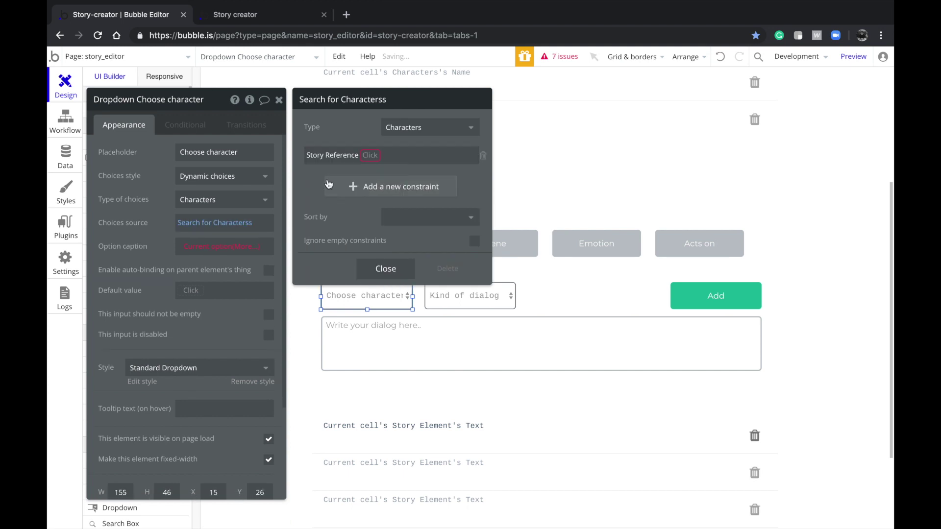
click(371, 156)
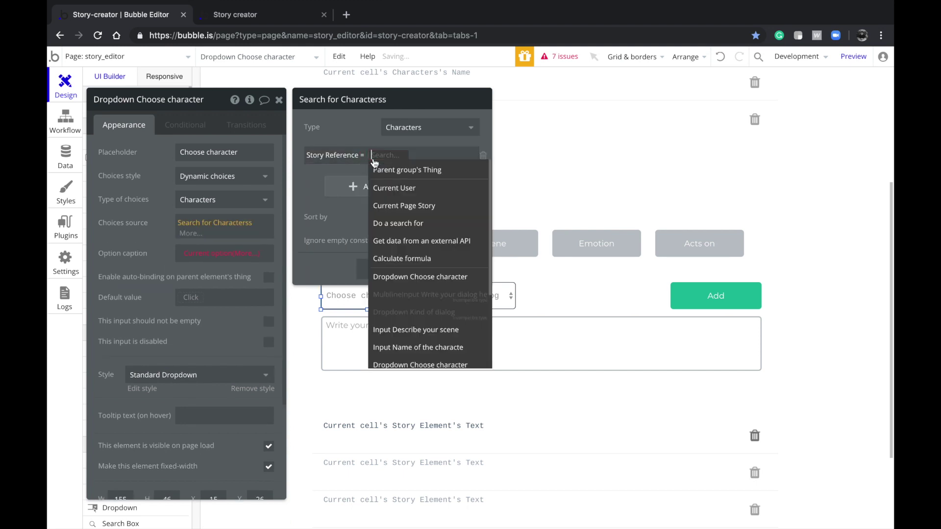
click(393, 206)
- Set the option caption of the Choose character dropdown beside Kind of dialog to Current option's Name
click(211, 256)
click(232, 273)
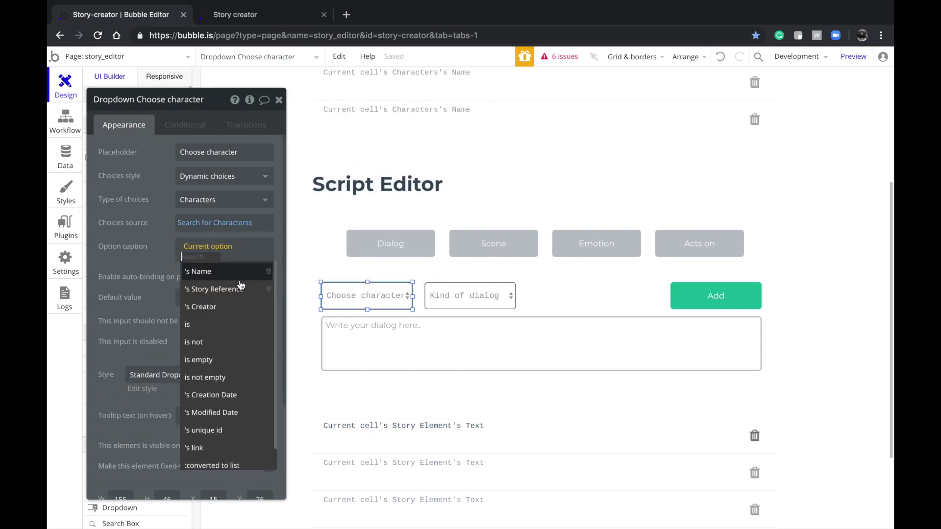
click(230, 277)
click(149, 252)
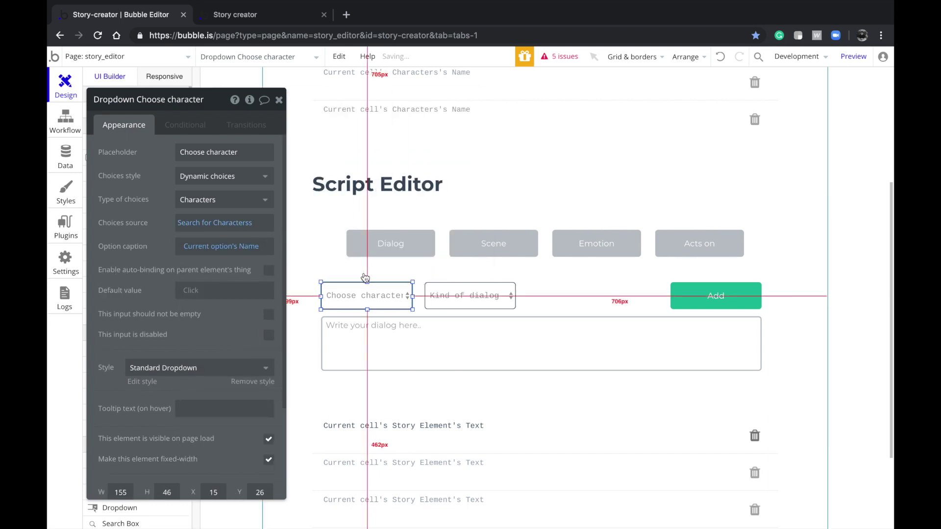
- Find the first Choose character dropdown in the Choose Action group and switch it to dynamic choices of type Characters
click(259, 57)
text(chara)
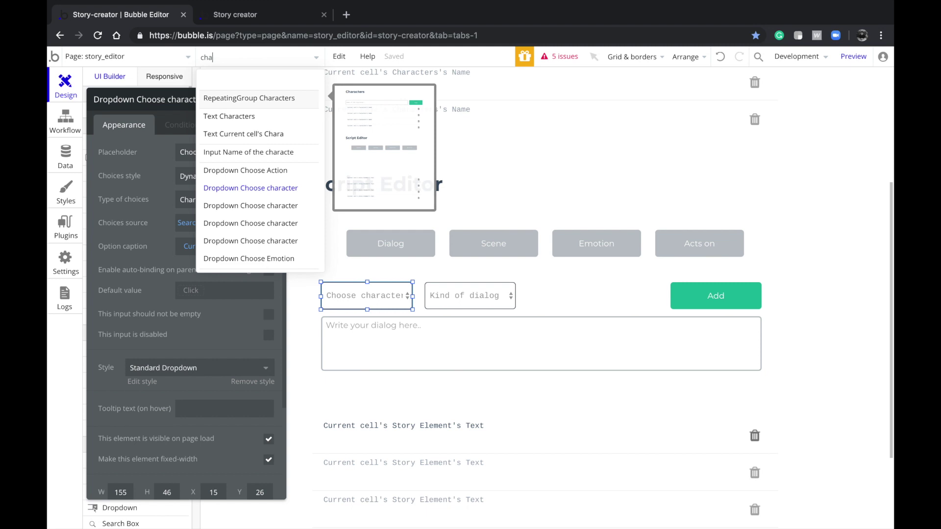
click(252, 191)
click(205, 178)
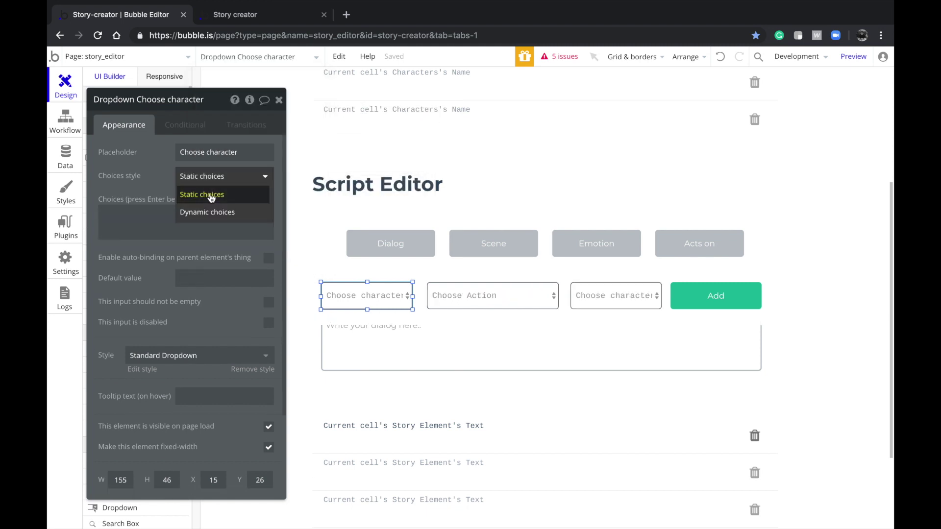
click(208, 213)
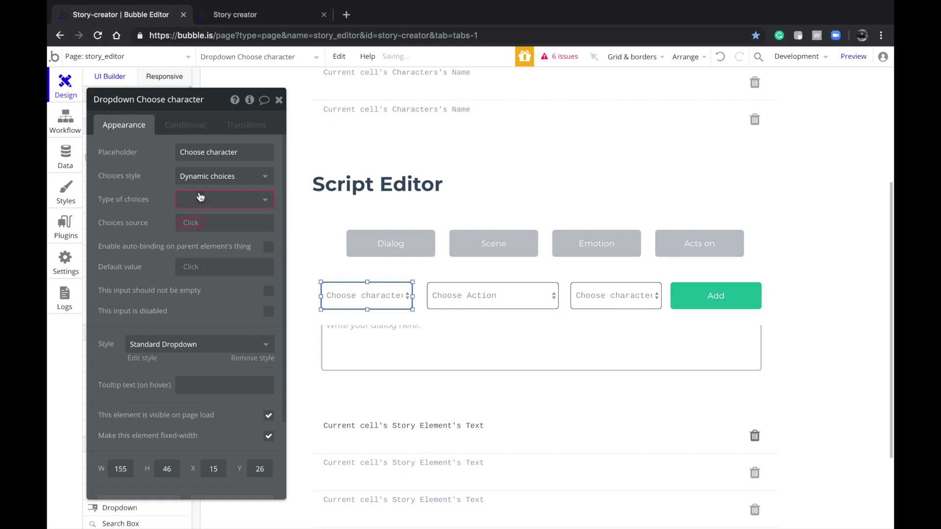
click(206, 199)
click(202, 236)
- Source the first Choose Action group dropdown's choices from a Characters search where Story Reference = Current Page Story
click(191, 223)
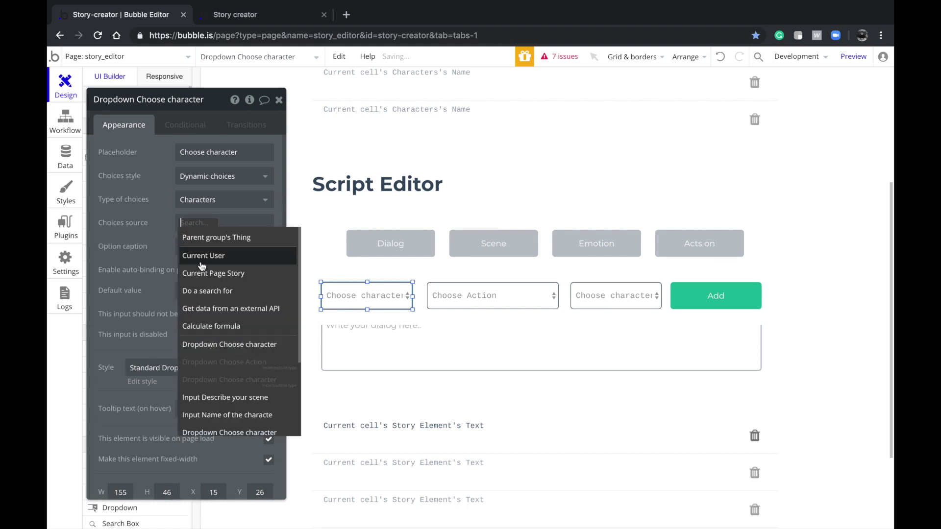
click(201, 287)
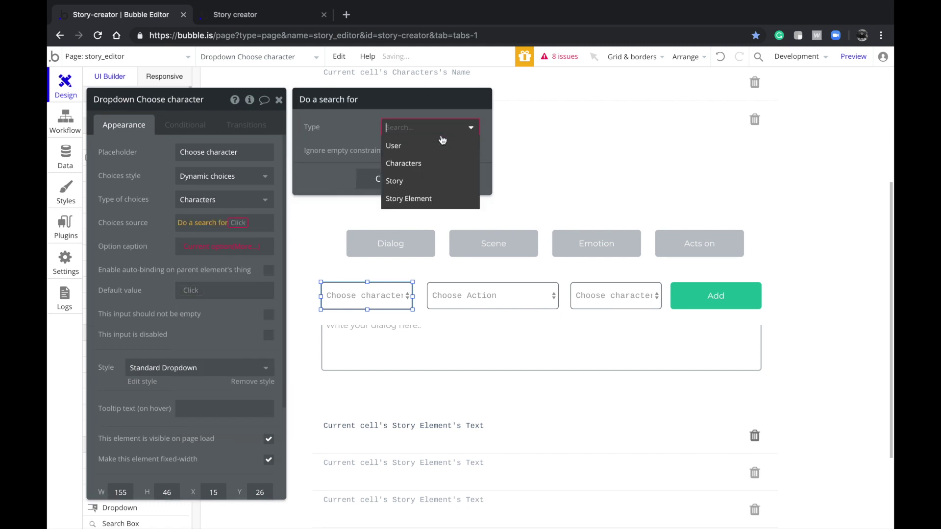
click(429, 162)
click(319, 154)
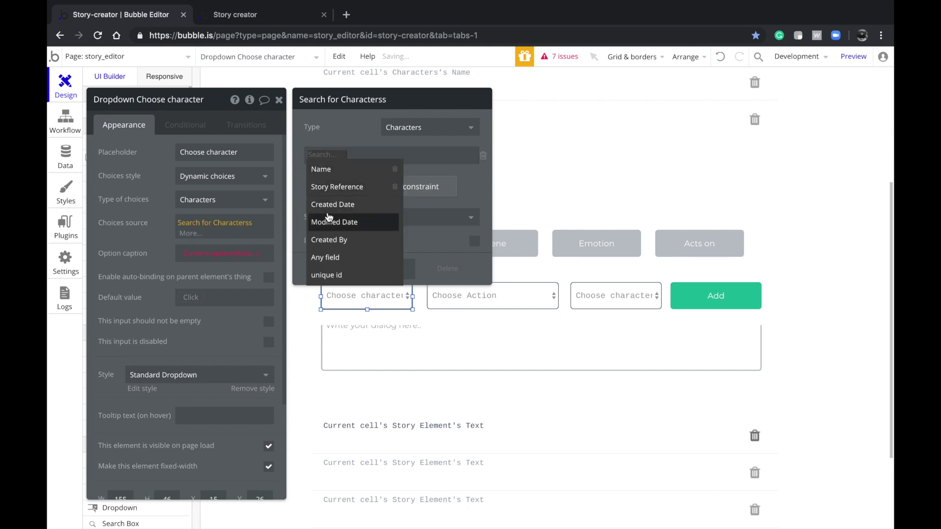
click(373, 188)
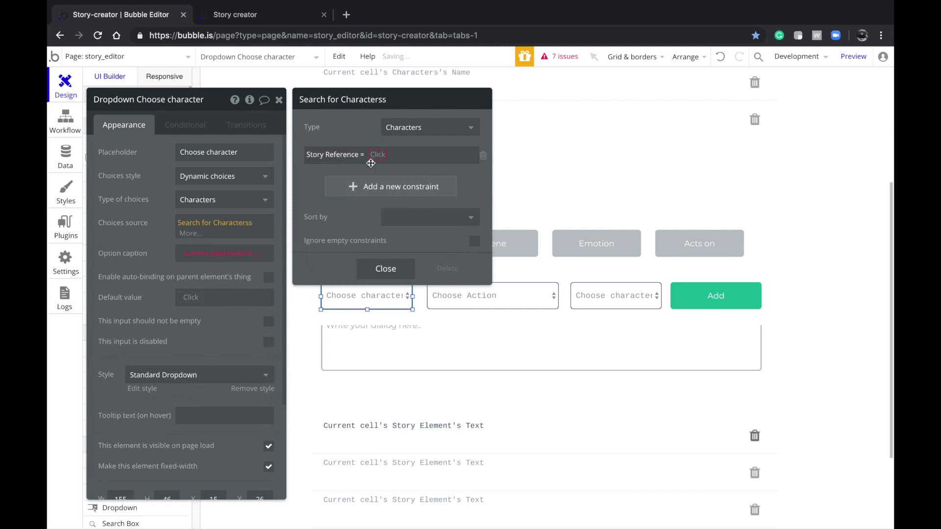
click(377, 154)
click(402, 201)
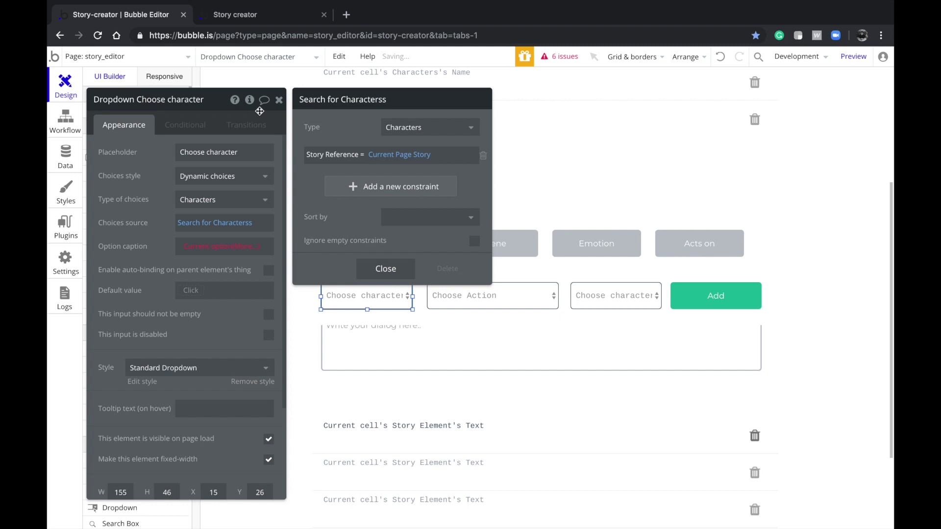
click(213, 63)
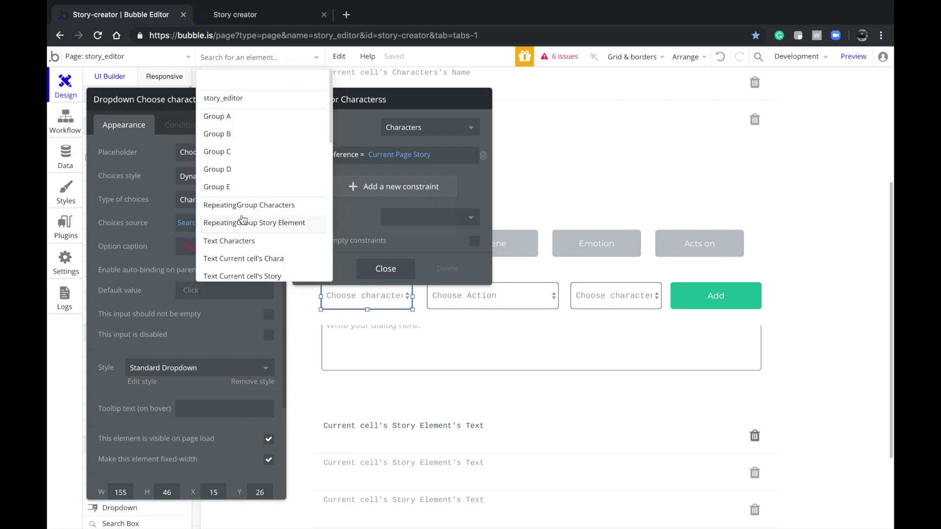
text(dd)
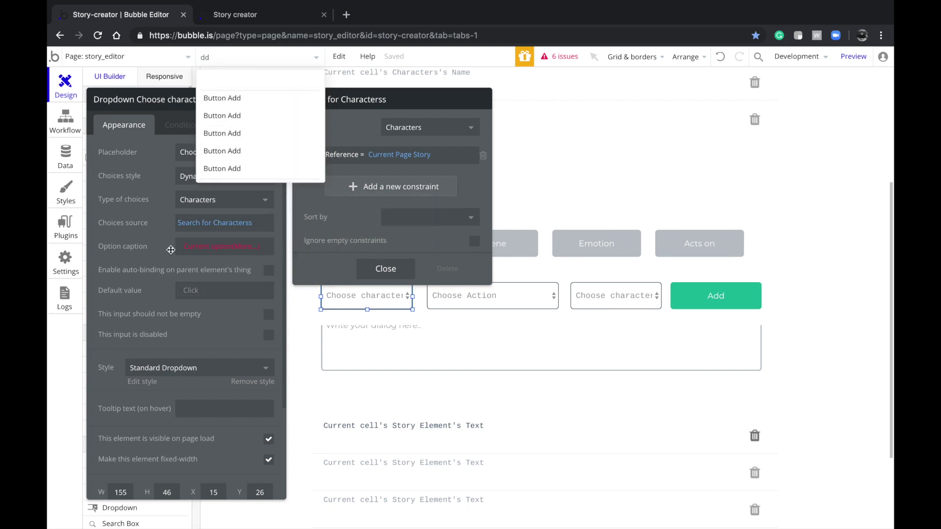
click(171, 250)
- Set the option caption of the Choose character dropdown before Choose Action to Current option's Name
click(215, 253)
click(234, 279)
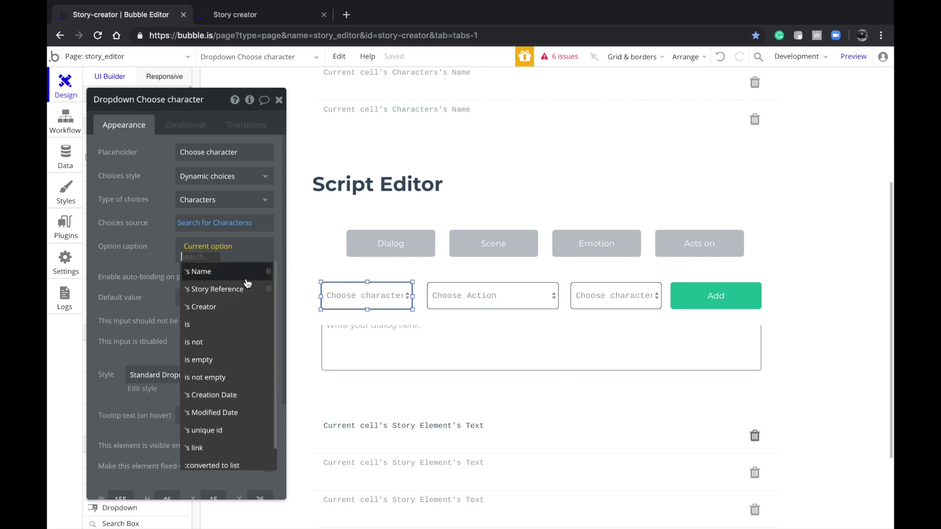
click(230, 273)
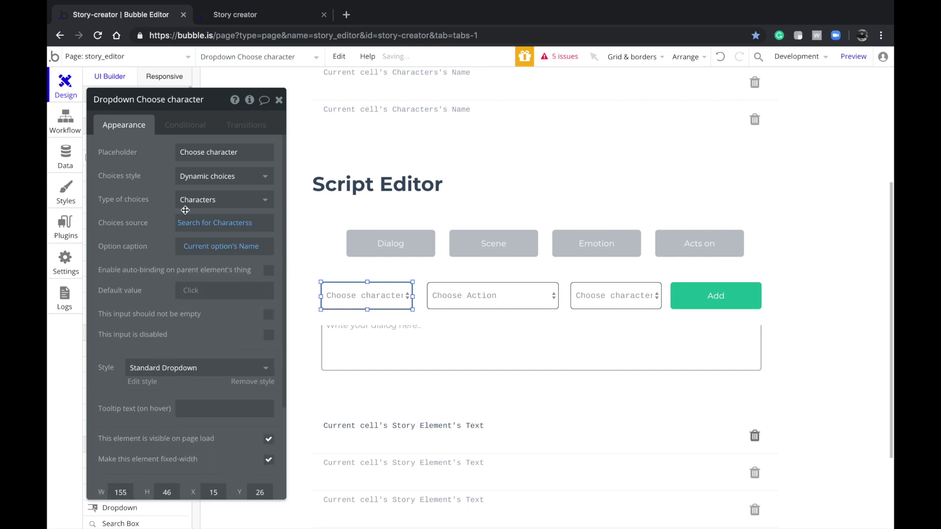
- Switch the second Choose character dropdown, between Choose Action and Add, to dynamic choices of type Characters
click(274, 58)
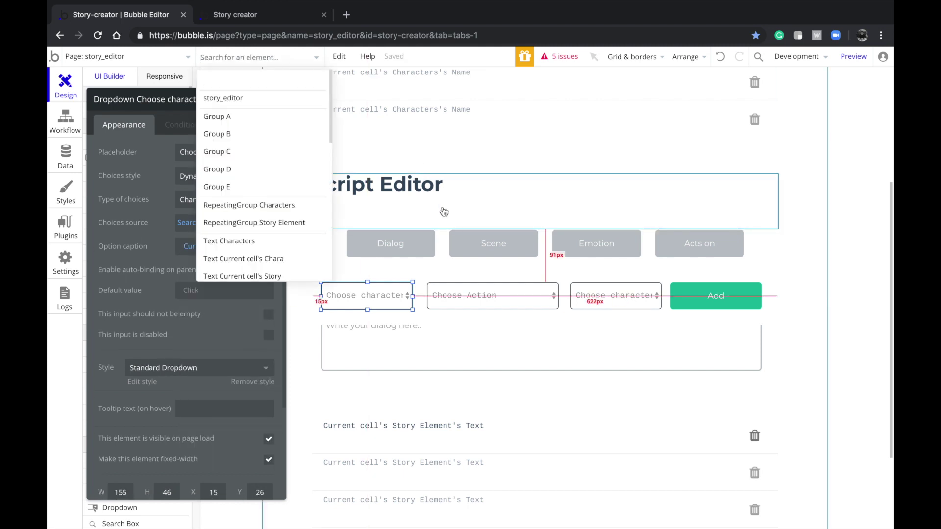
click(589, 302)
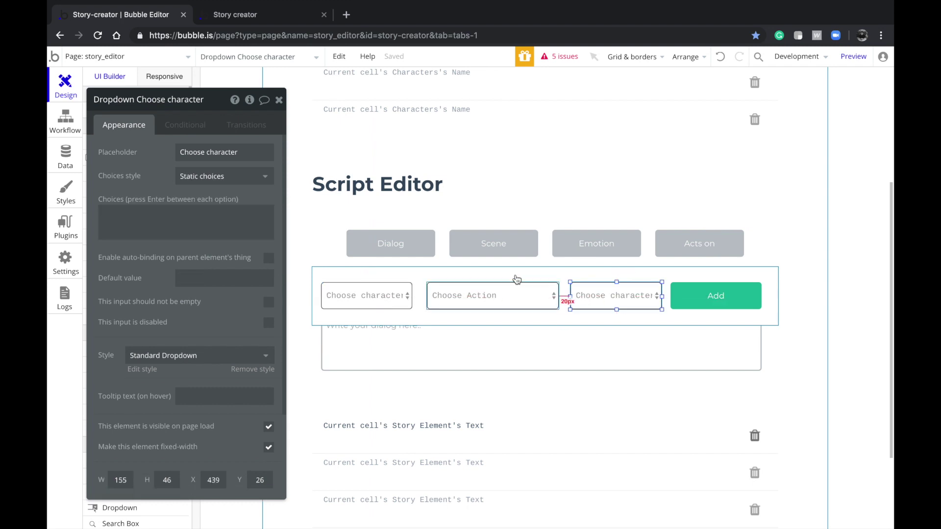
click(244, 182)
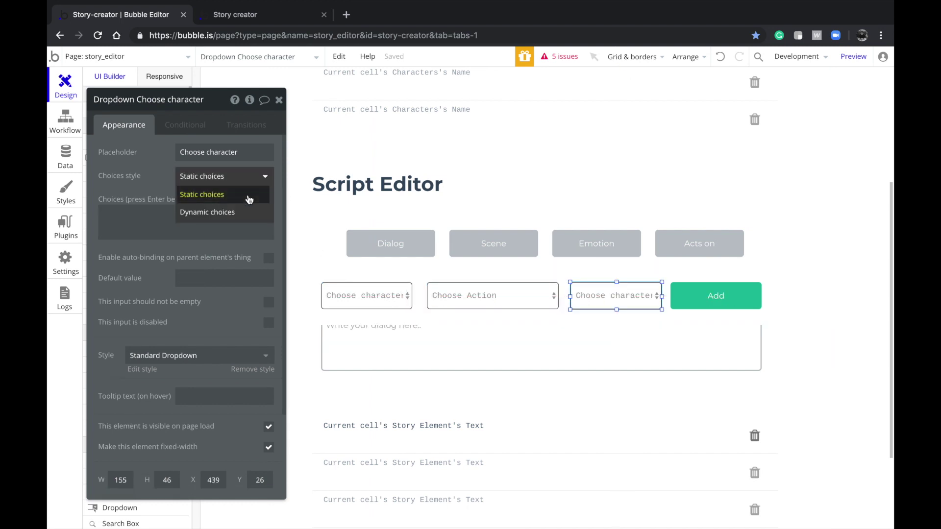
click(221, 212)
click(202, 204)
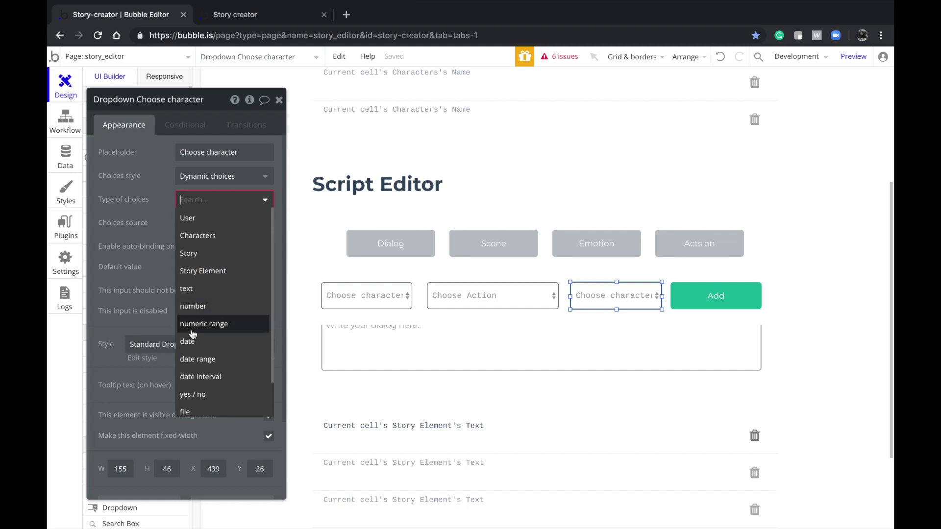
click(213, 234)
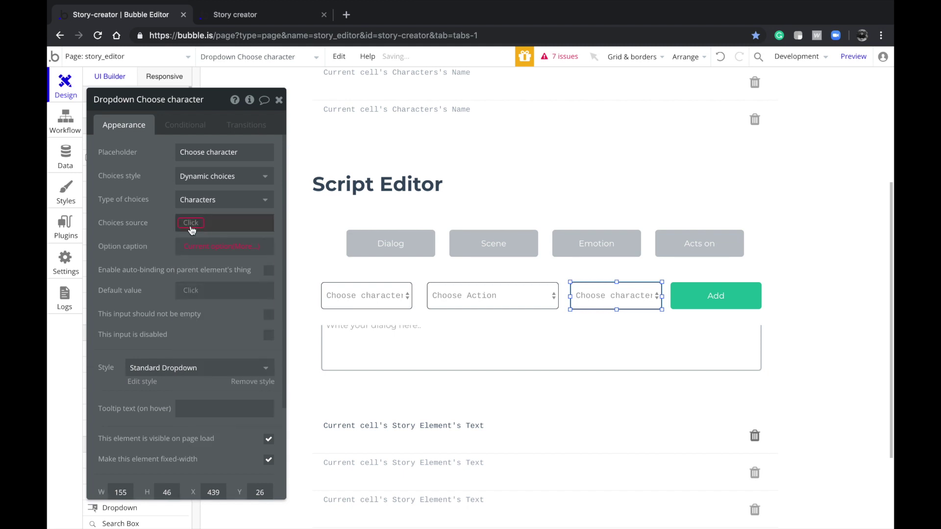
- Set the second Choose character dropdown's choices source to a Characters search with Story Reference = Current Page Story
click(192, 225)
click(201, 286)
click(409, 129)
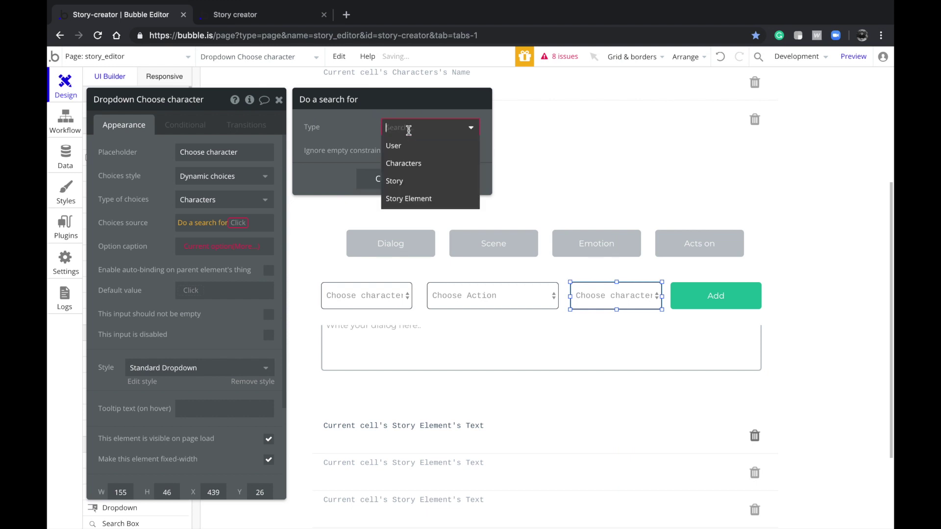
click(406, 168)
click(359, 163)
click(319, 155)
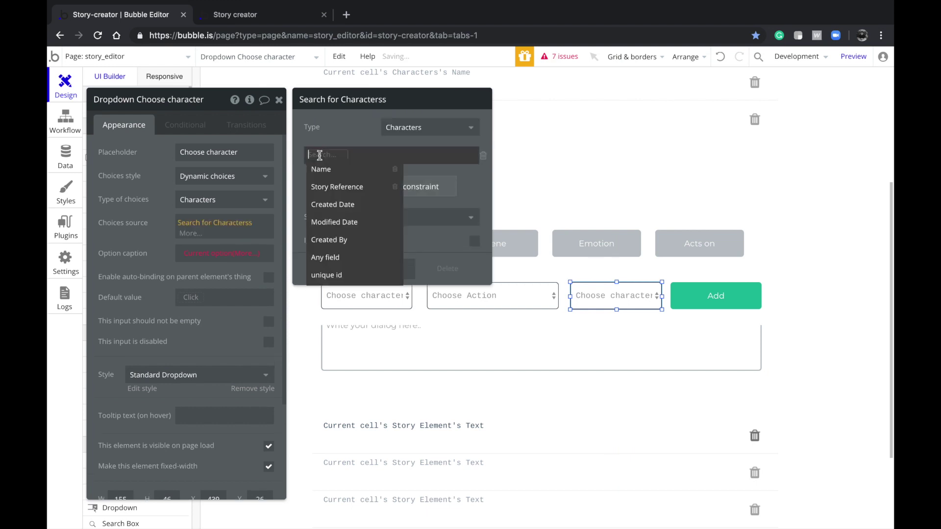
click(328, 188)
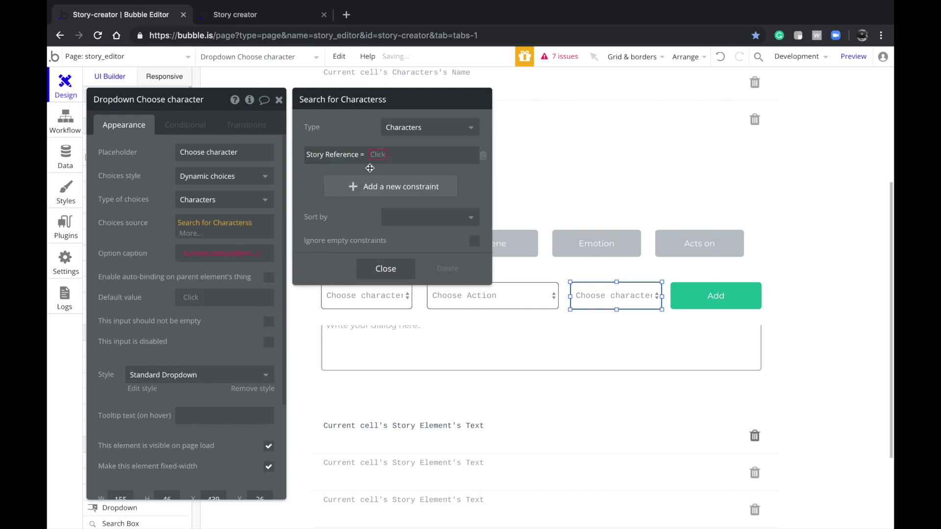
click(370, 156)
click(400, 202)
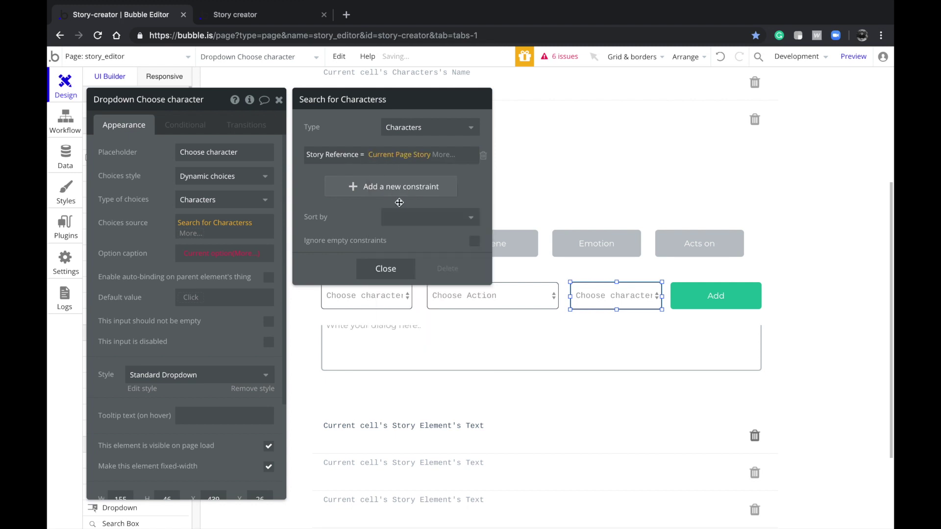
- Set the option caption of the Choose character dropdown between Choose Action and Add to Current option's Name
click(215, 258)
click(253, 269)
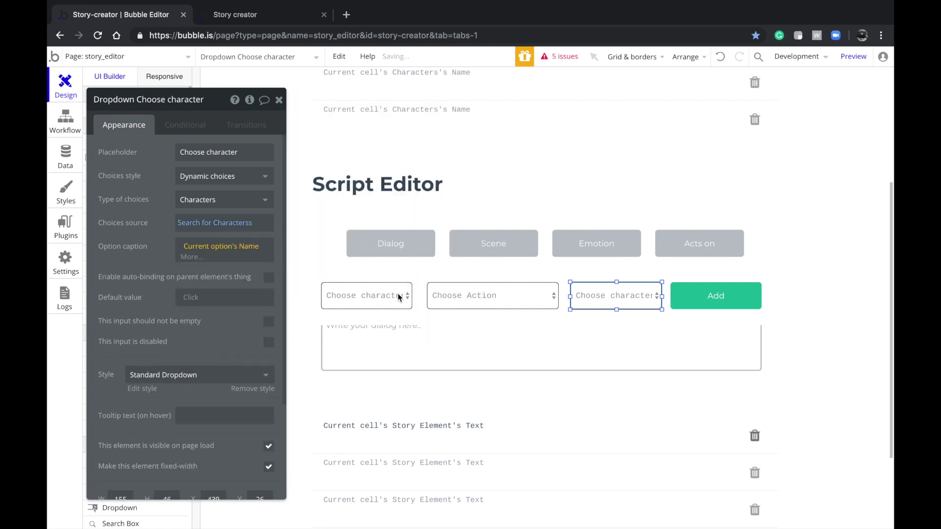
- Open the Choose Action dropdown's properties and examine its list of static choices
click(491, 294)
click(189, 214)
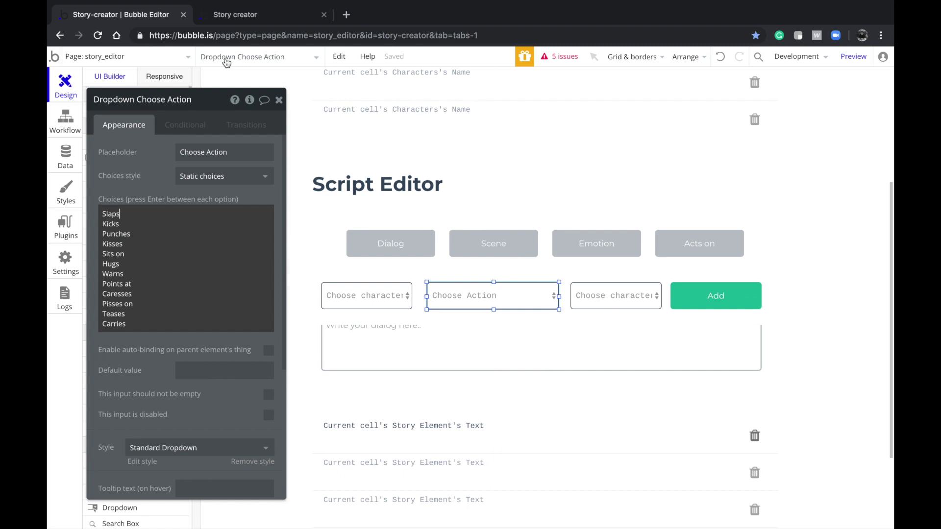
- Review the choice settings of the Choose character dropdowns in the Dialog and Acts on input groups
click(233, 58)
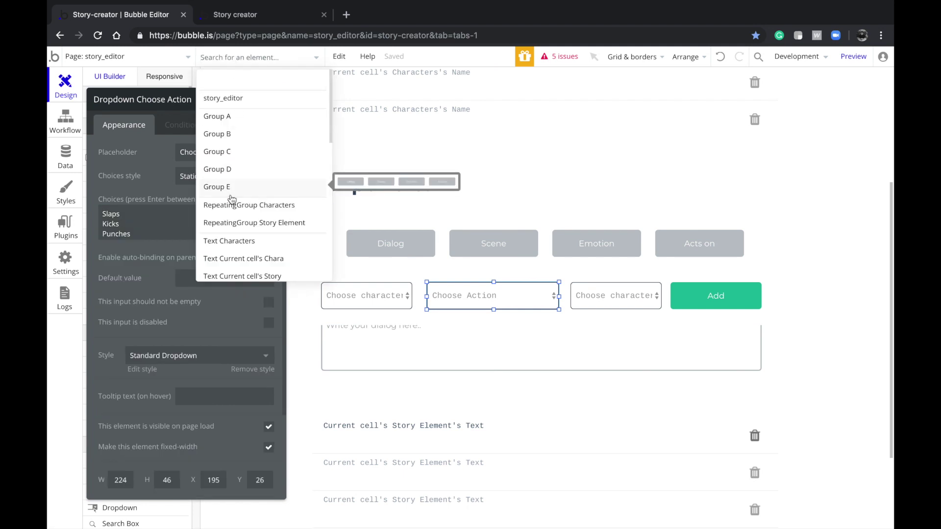
text(drop)
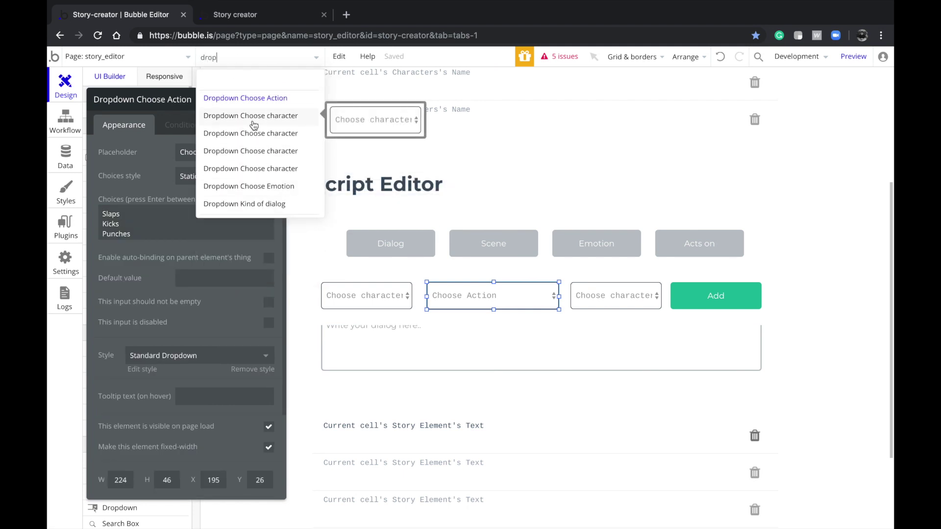
click(252, 123)
click(261, 58)
text(choos)
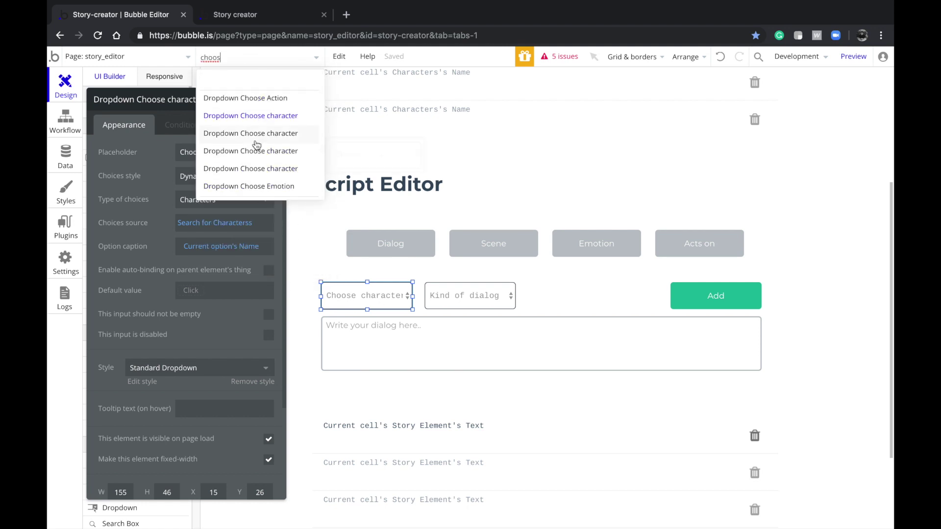
click(256, 143)
click(257, 57)
text(choo)
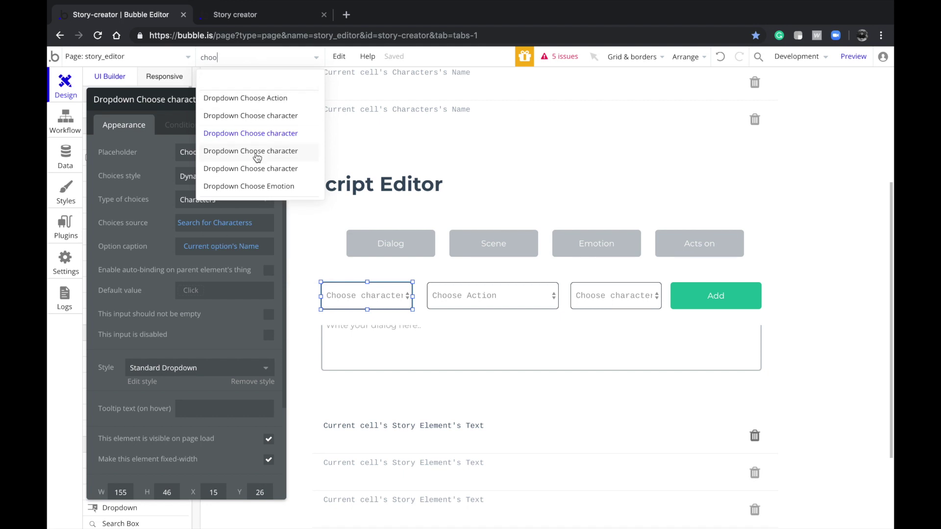
click(257, 153)
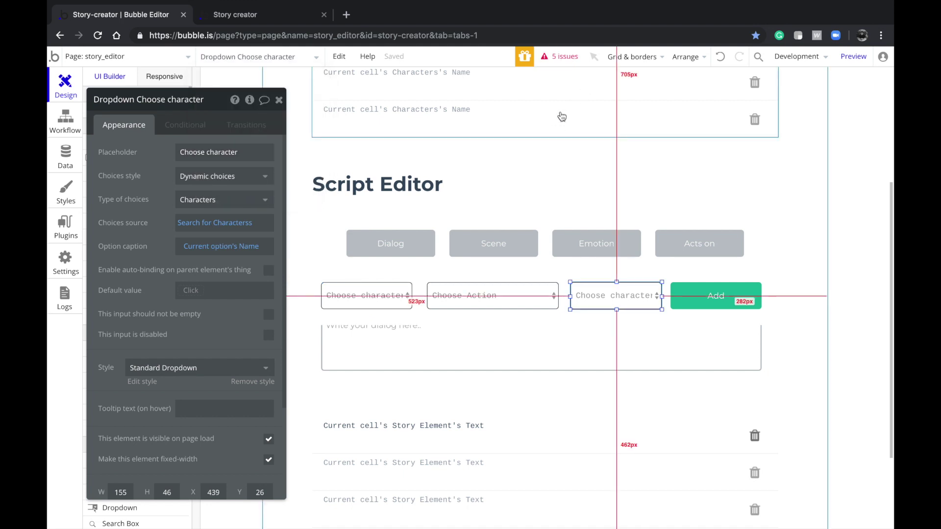
click(419, 297)
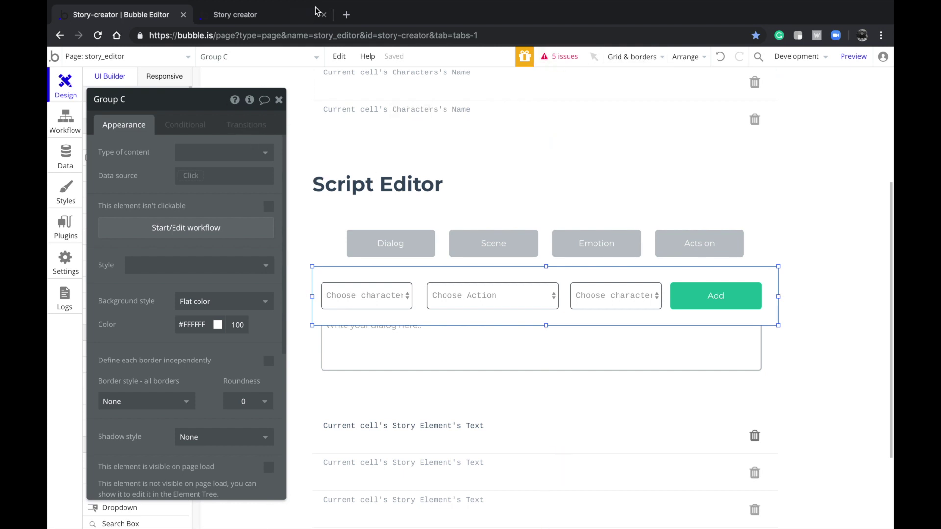
- Switch to the Story creator preview and add a new character to the Characters list
click(296, 14)
click(313, 65)
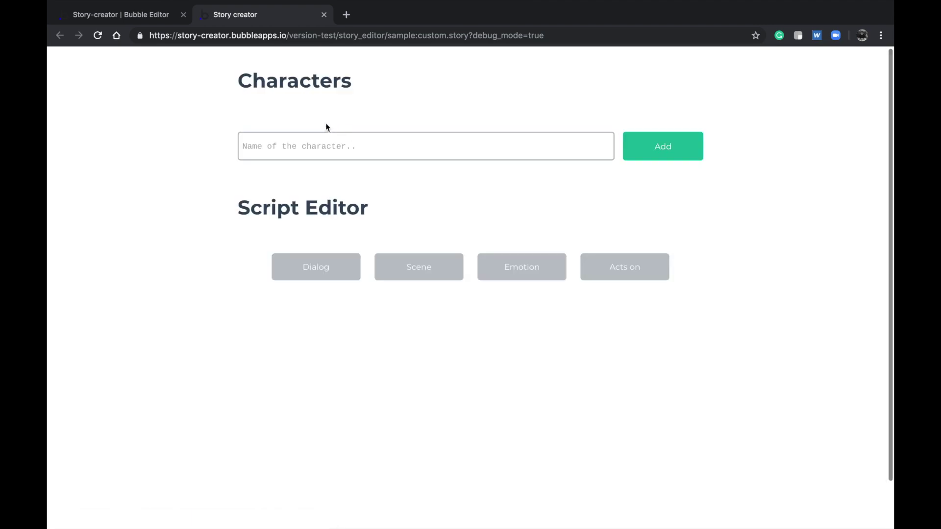
click(334, 143)
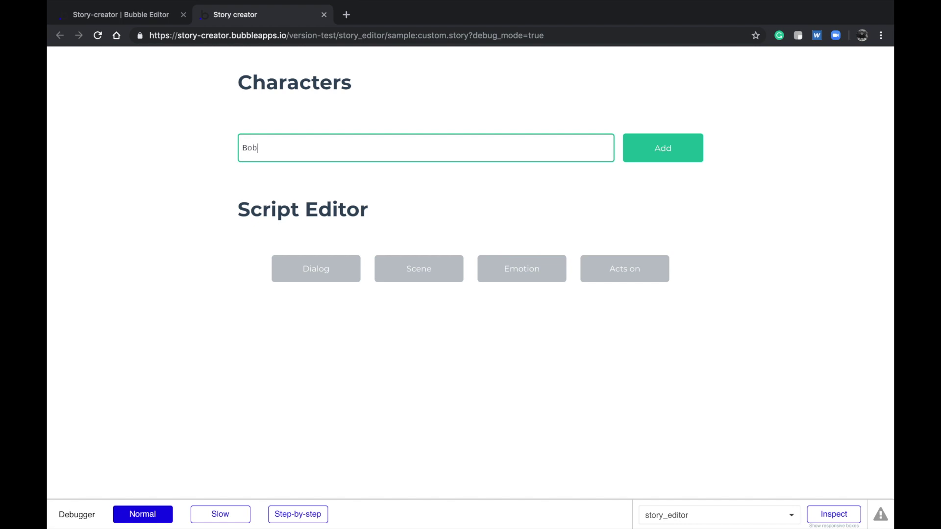
click(660, 148)
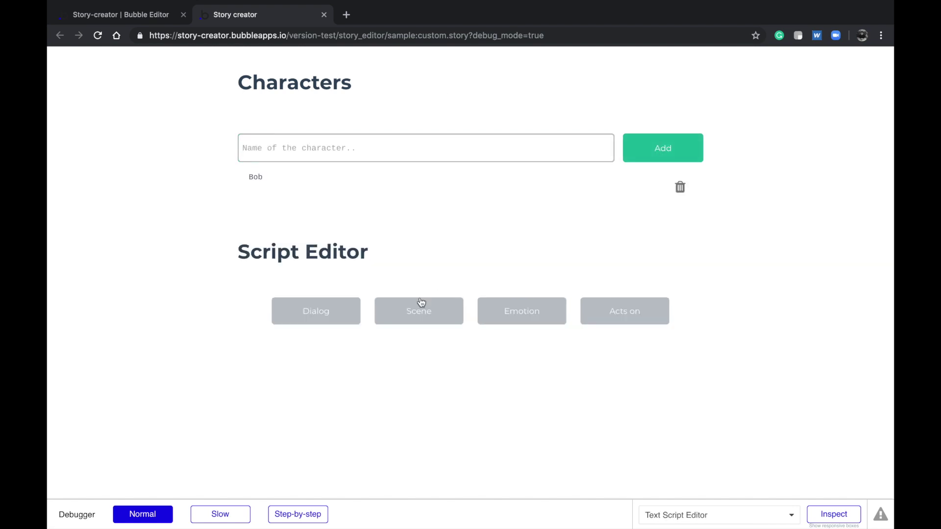
- Add a dialog line in the Script Editor for the new character, with kind "said:" and text "Hola"
click(351, 305)
scroll(361, 356, down, 1)
click(308, 322)
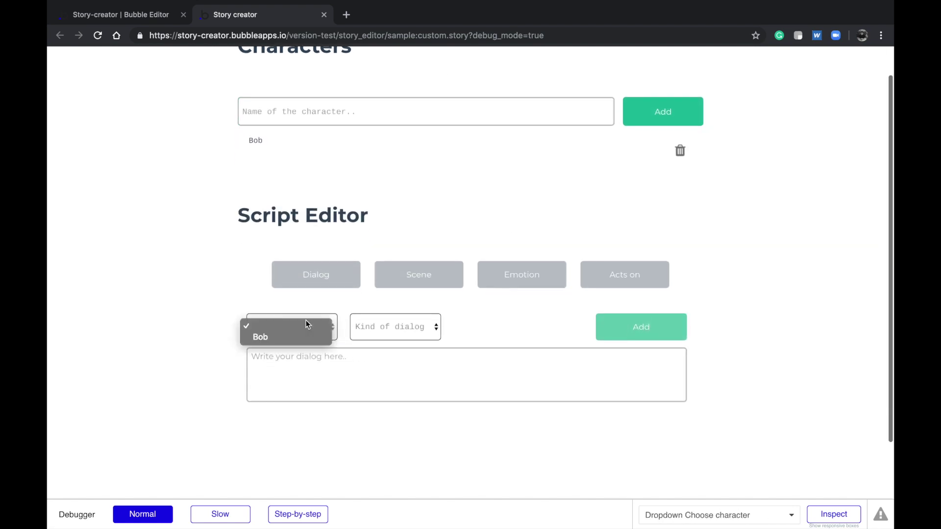
click(292, 337)
click(401, 328)
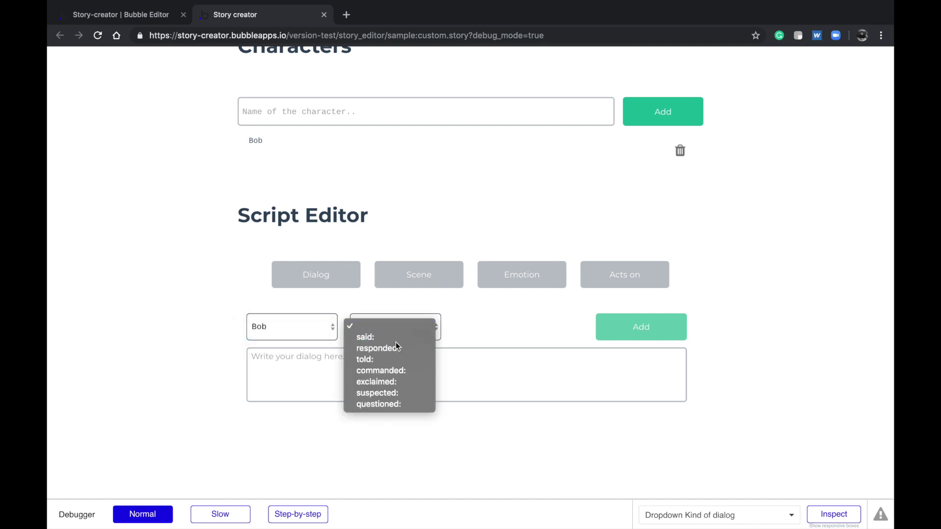
click(396, 333)
click(380, 369)
text(H)
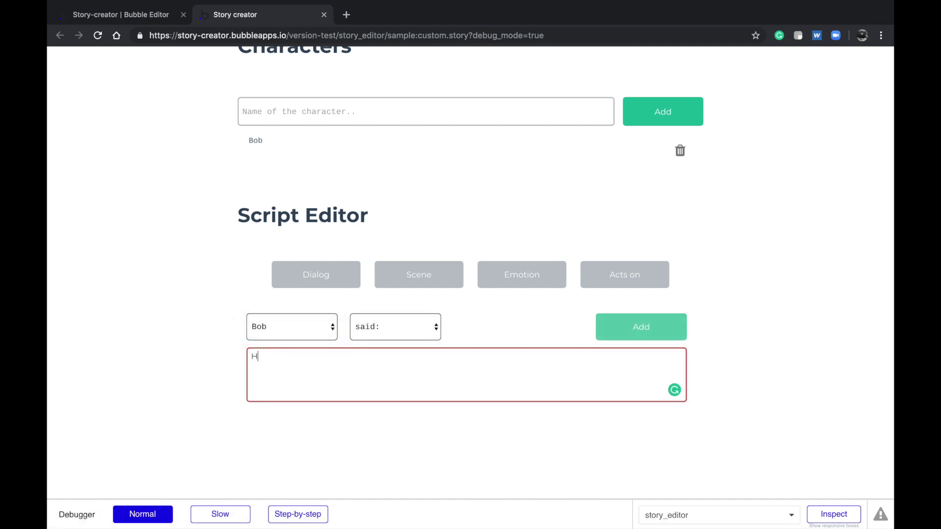
text(ola)
click(671, 334)
scroll(833, 286, down, 3)
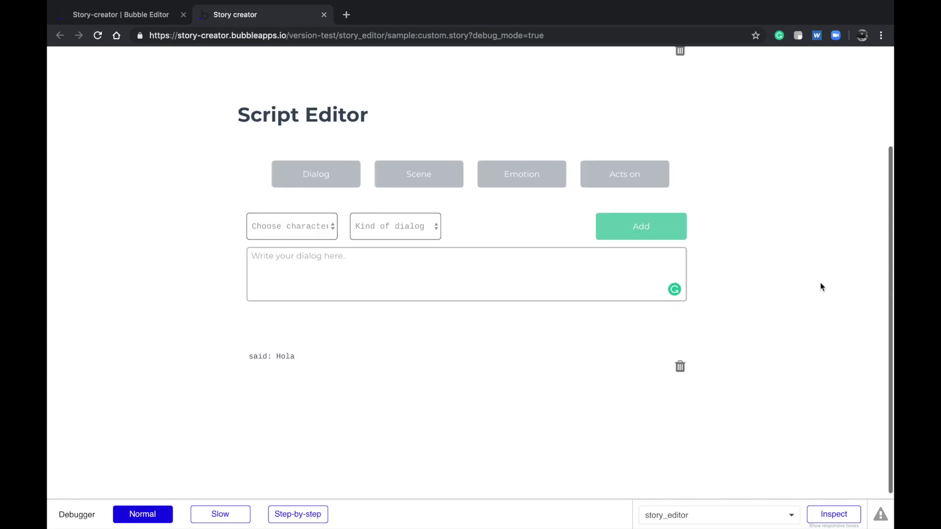
- Switch back to the Bubble Editor and open the Create a new Story Element action in the dialog group's Add button workflow
click(143, 21)
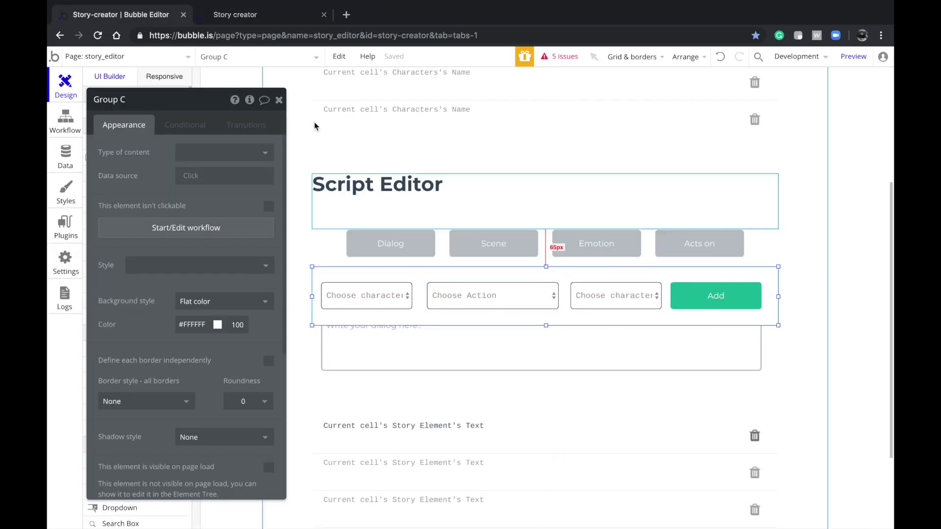
click(243, 56)
text(add)
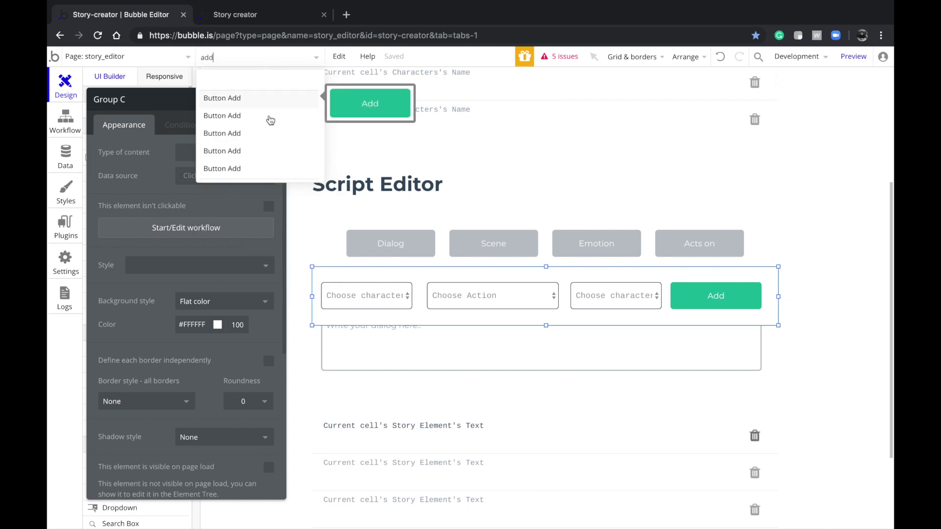
click(270, 99)
scroll(526, 190, down, 3)
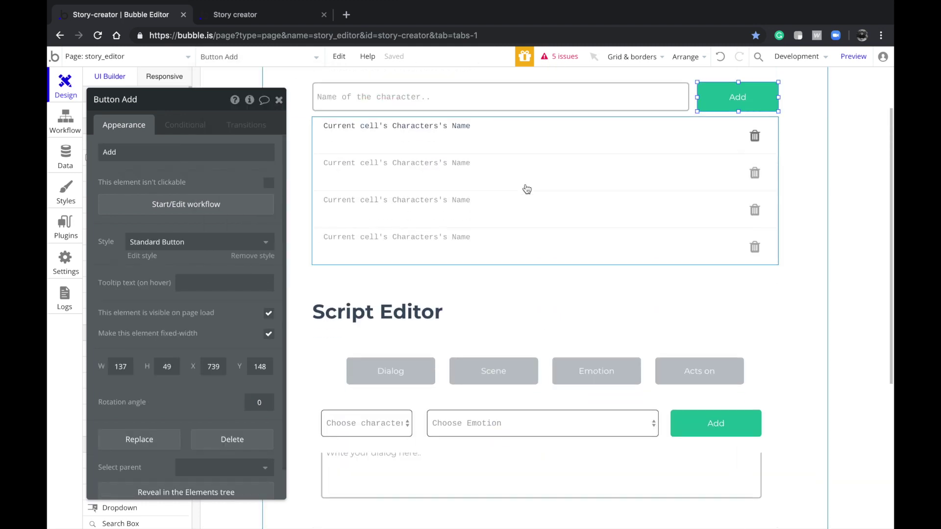
click(378, 451)
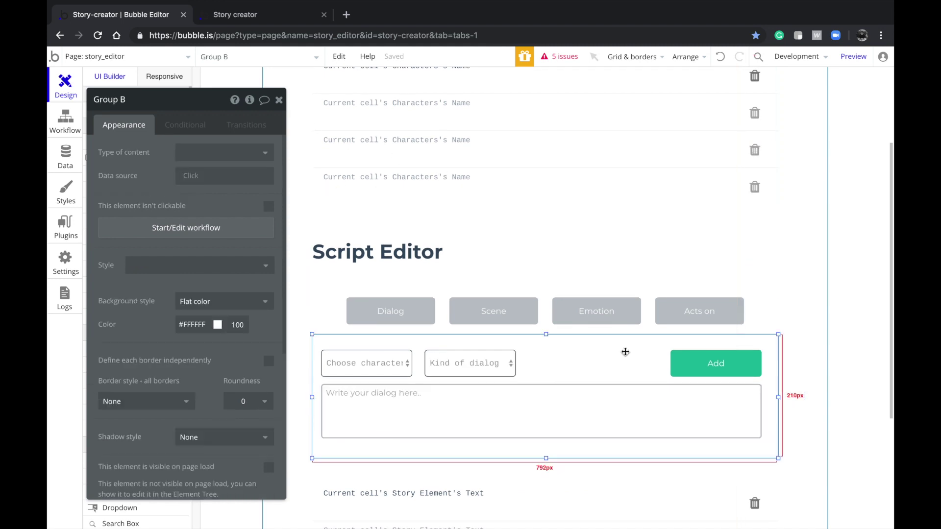
click(696, 362)
click(235, 211)
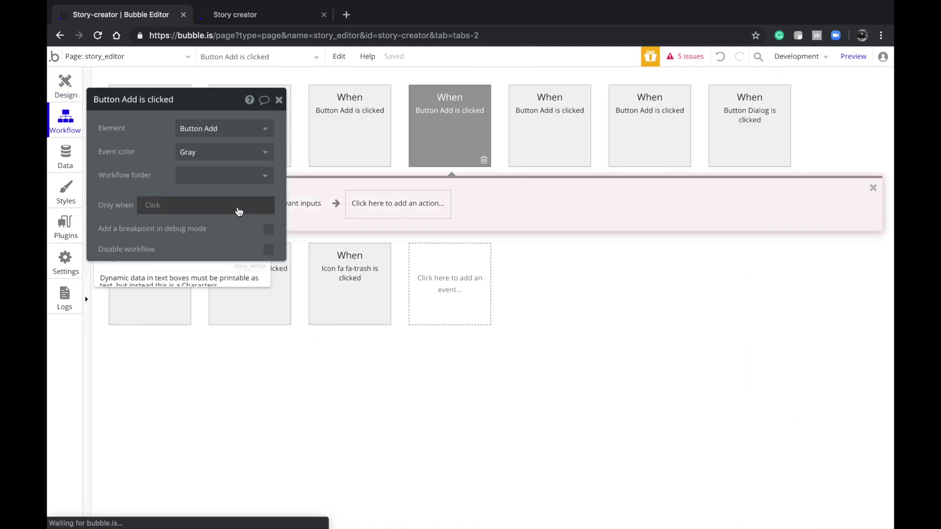
drag(138, 145, 491, 153)
drag(166, 186, 194, 347)
click(159, 211)
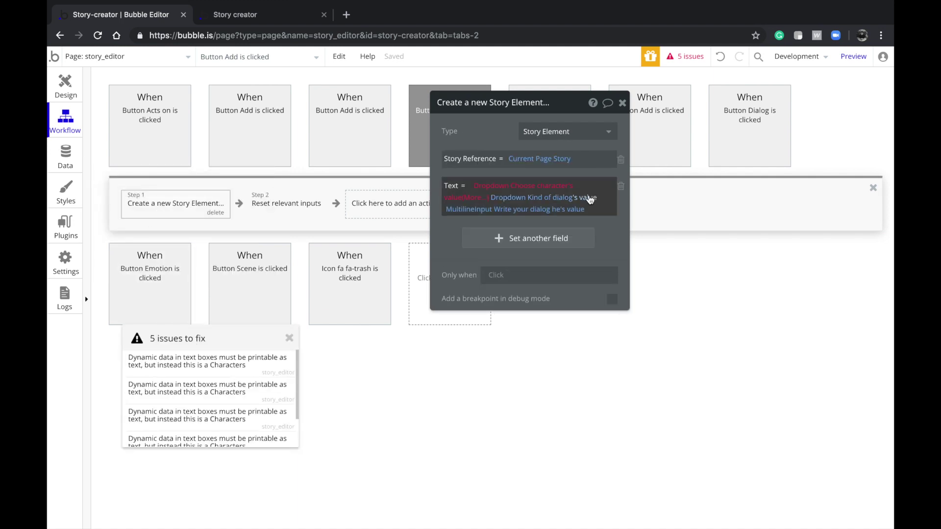
- Set the character part of the Text field's expression to Dropdown Choose character's value's Name
click(507, 190)
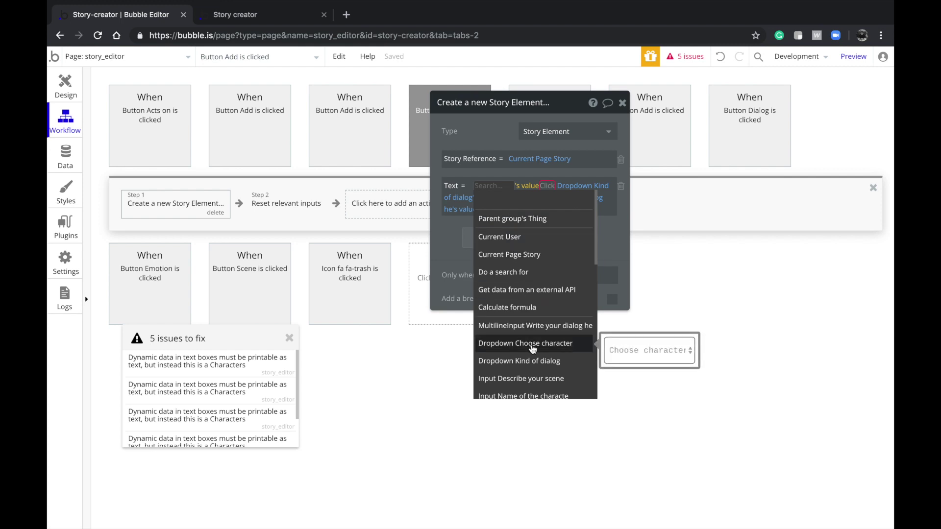
click(532, 346)
click(509, 214)
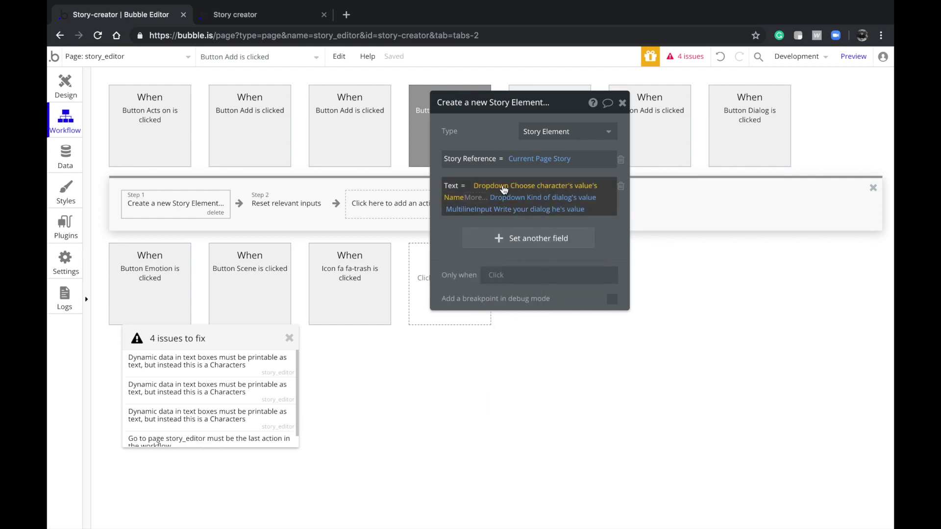
click(505, 189)
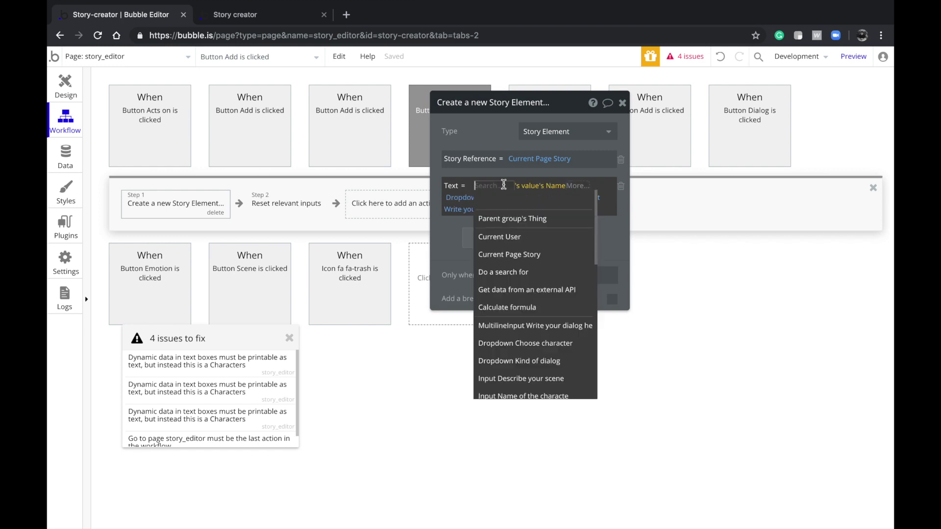
click(505, 344)
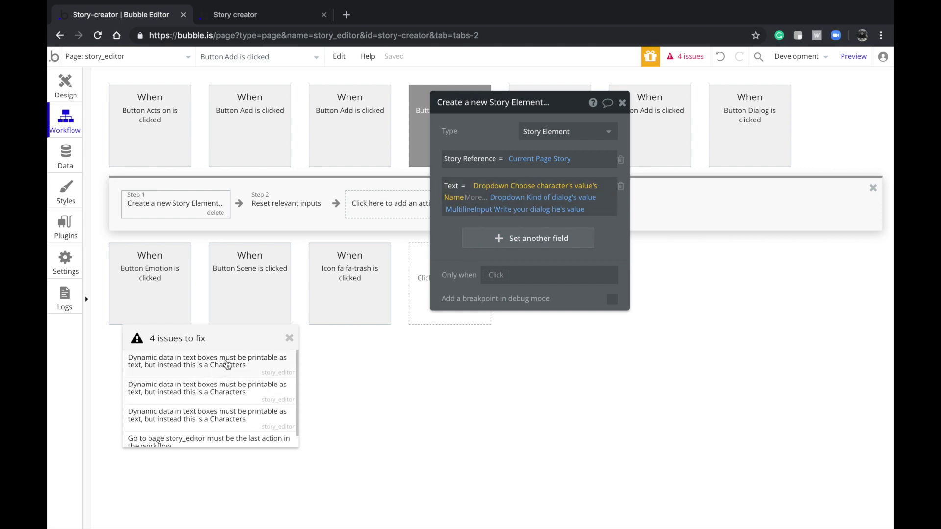
- Examine the Text expression in the Choose Action workflow, and check Group A, Group B and the dialog's Choose character dropdown in the page design
click(515, 187)
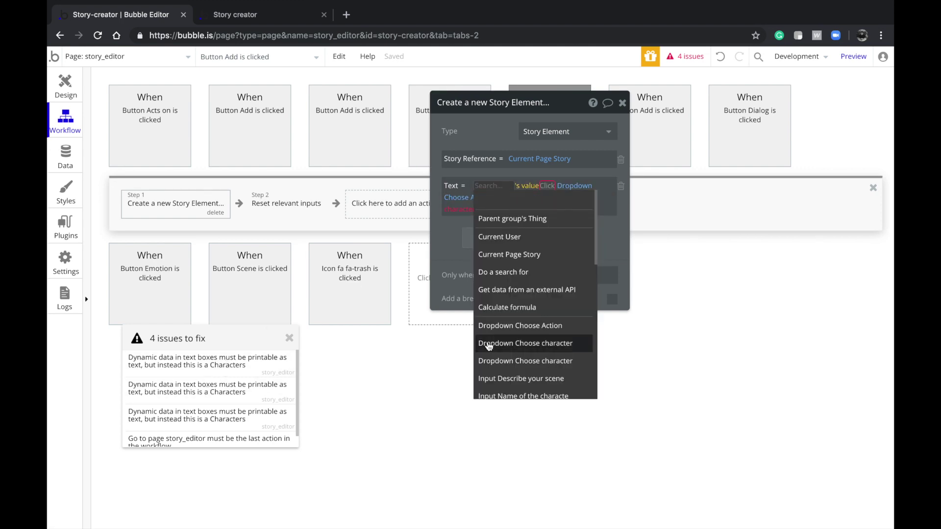
click(479, 129)
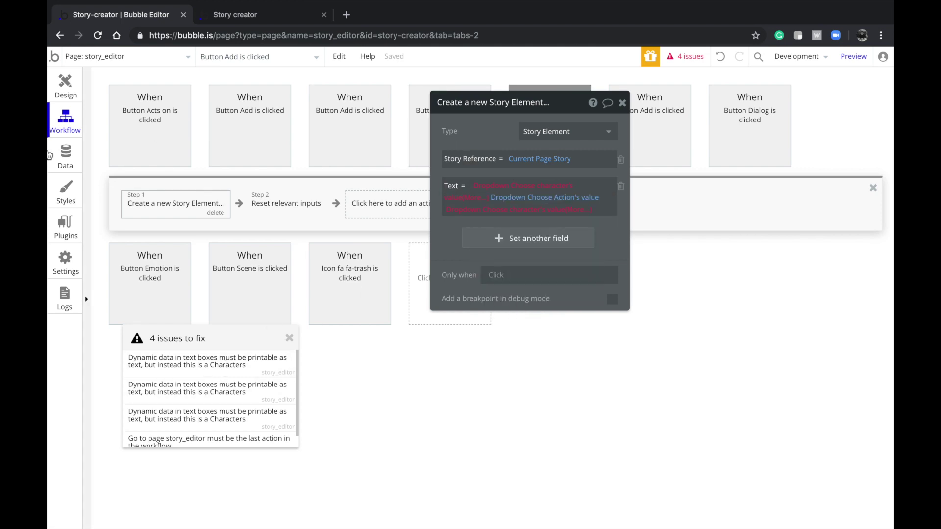
click(64, 83)
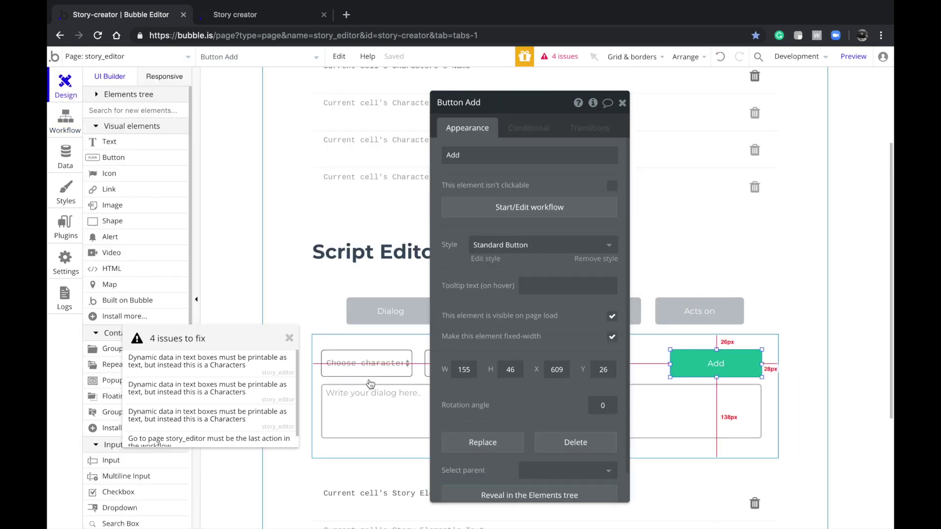
click(421, 343)
click(214, 56)
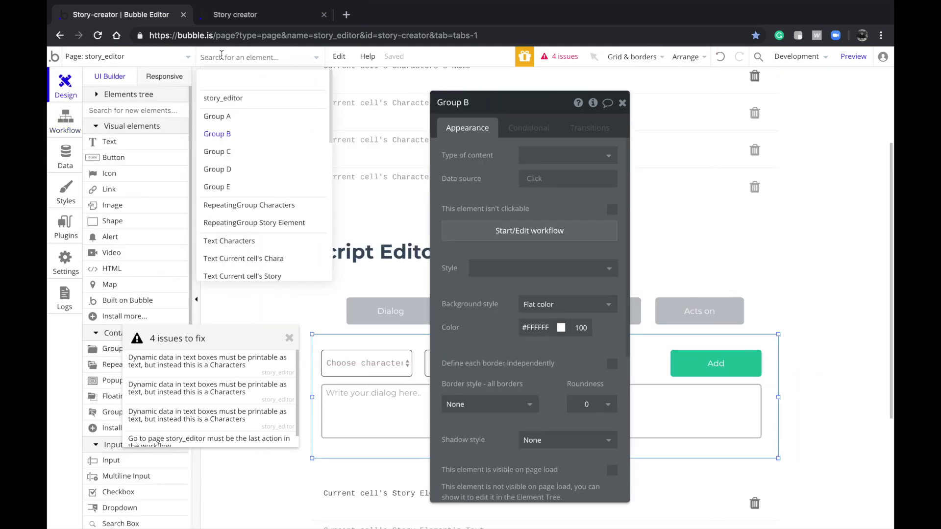
click(217, 125)
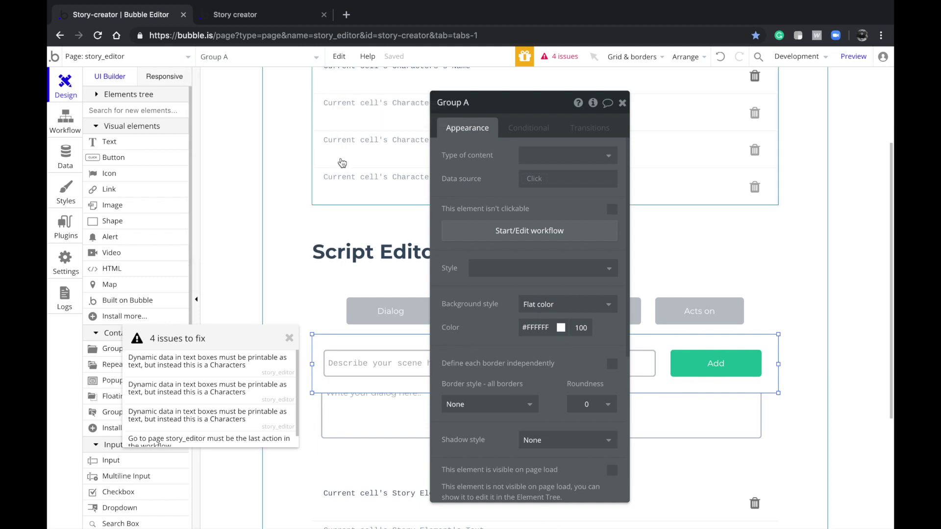
click(230, 57)
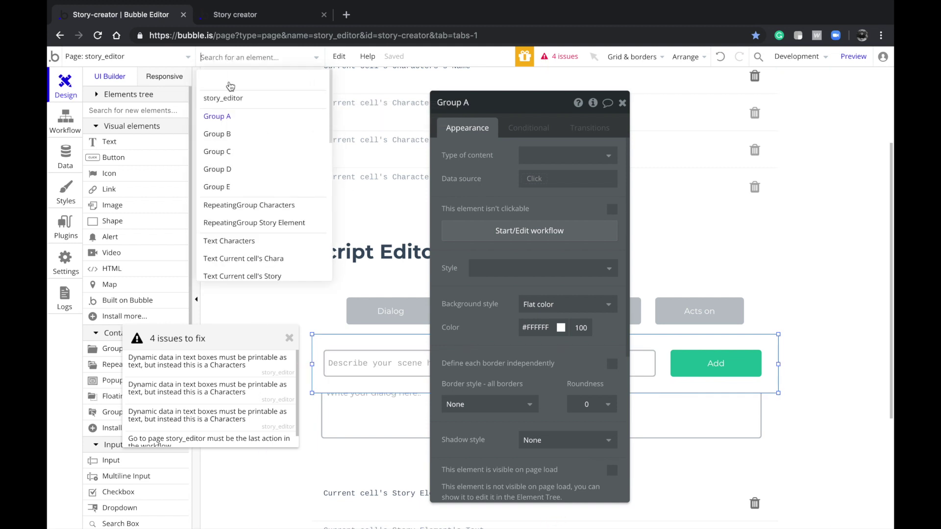
click(228, 138)
click(378, 364)
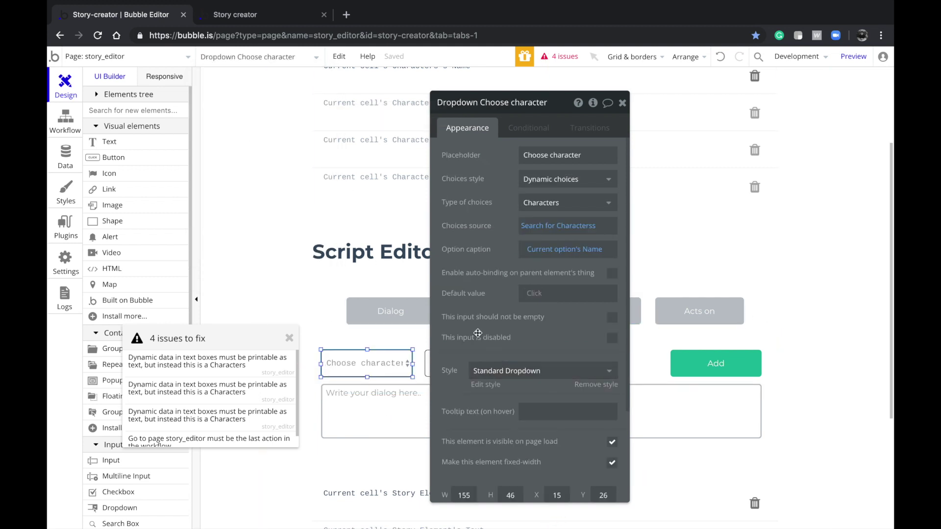
- Open the dialog Add button's workflow and check the Text expression of its Create a new Story Element action
drag(478, 333, 113, 256)
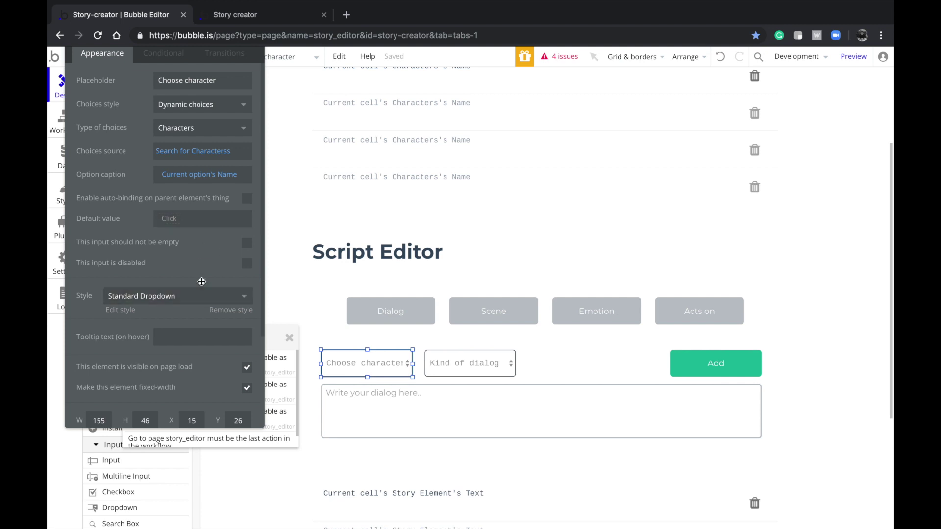
click(715, 376)
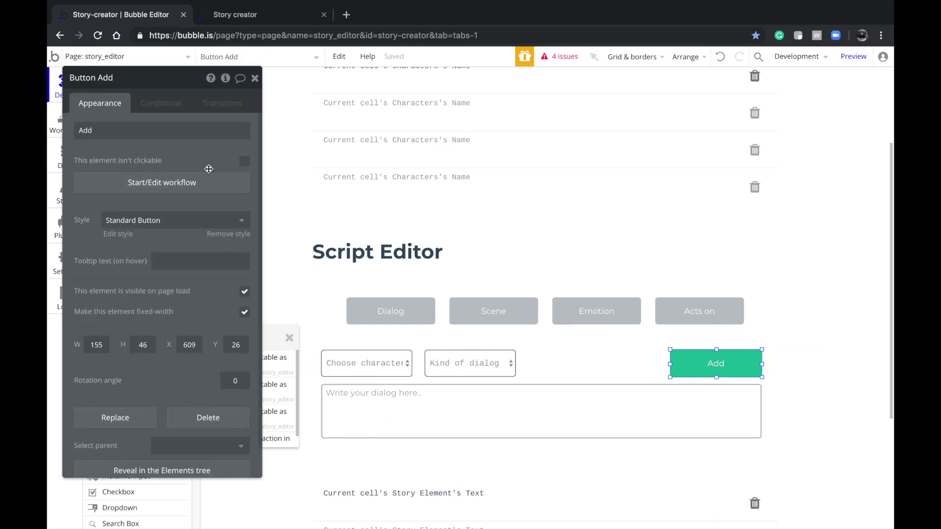
click(202, 183)
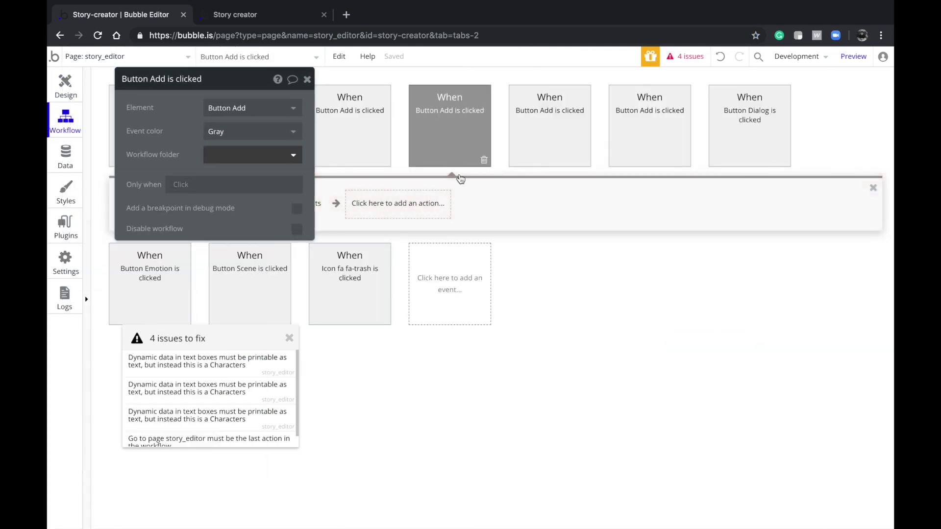
click(169, 198)
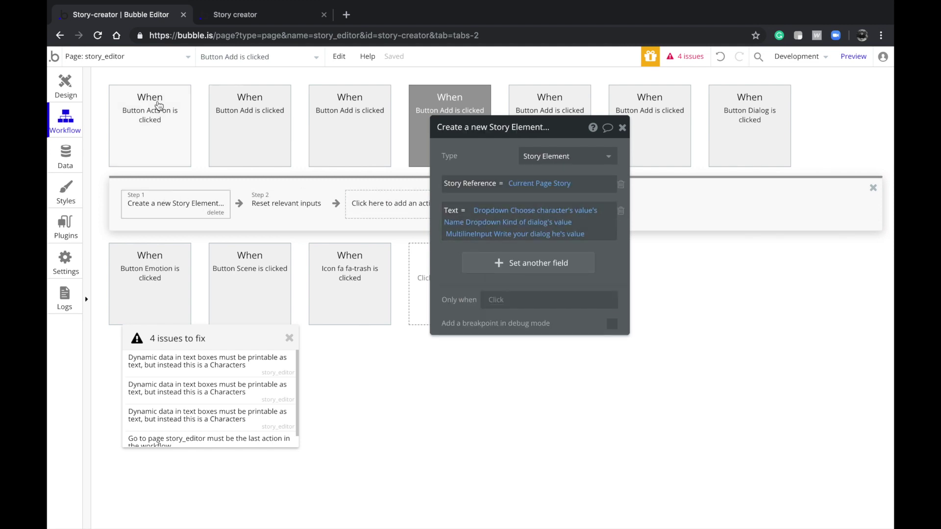
- In Group C of the page design, set the two character dropdowns' placeholders to "1Choose character" and "2Choose character" respectively
click(65, 84)
click(228, 55)
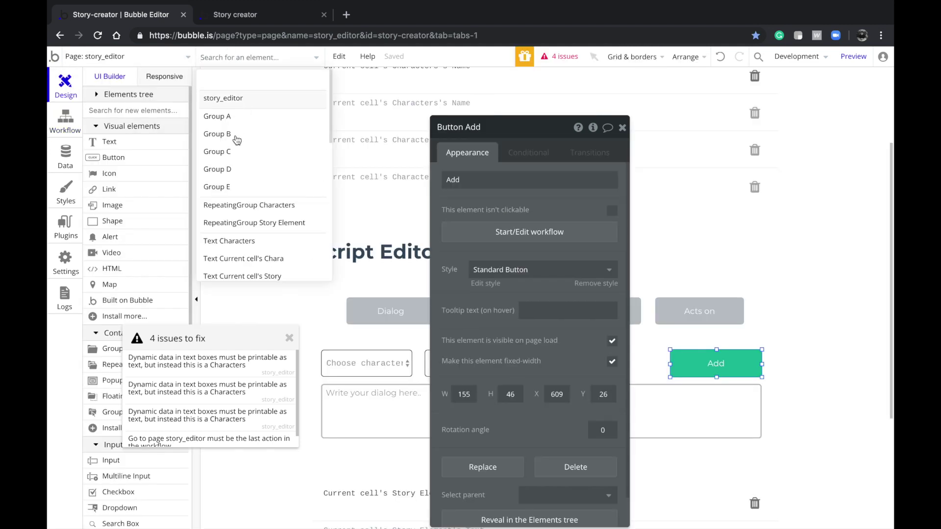
click(238, 155)
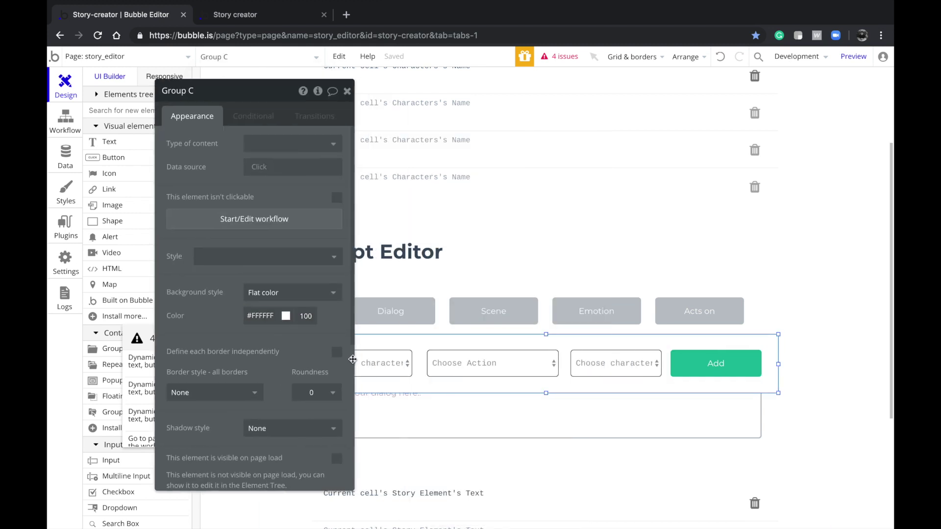
click(387, 363)
text(1)
click(593, 365)
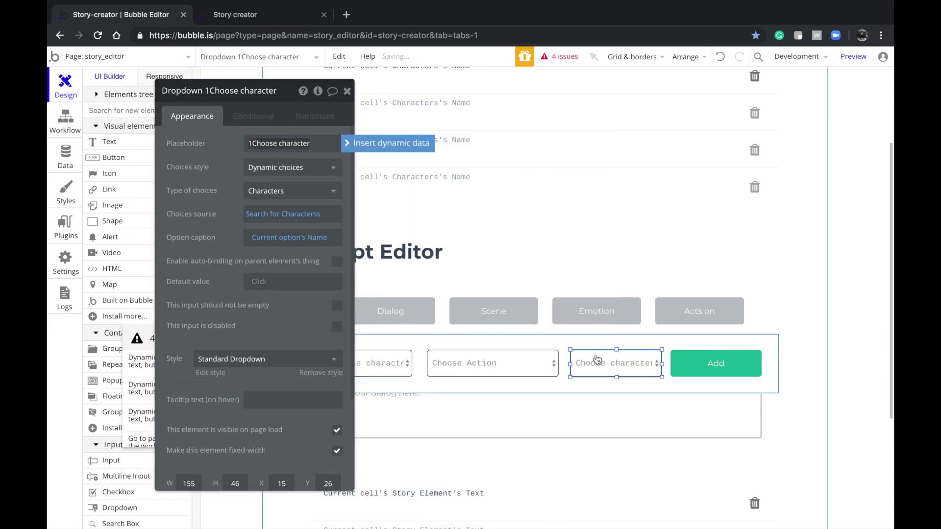
text(2)
- In the Group C Add button's Create a new Story Element action, set Text's first character part to Dropdown 1Choose character's value's Name
click(716, 363)
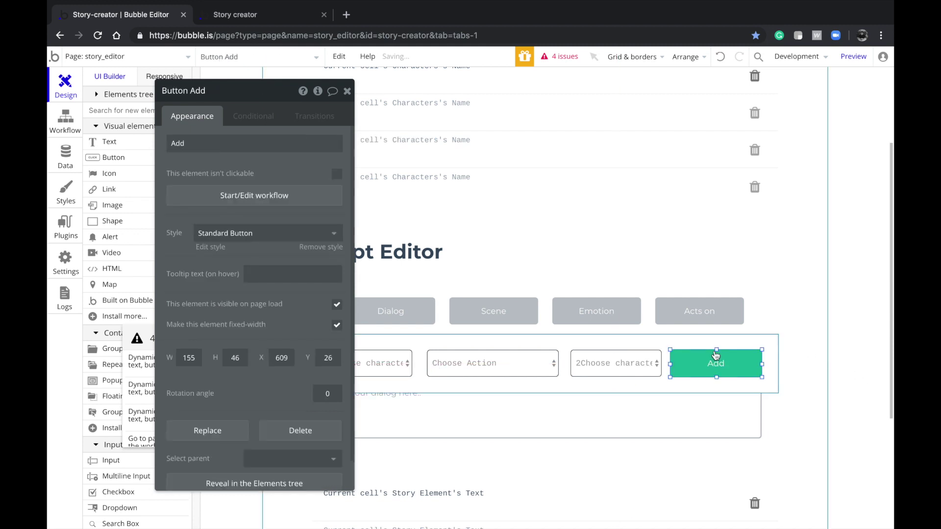
click(267, 196)
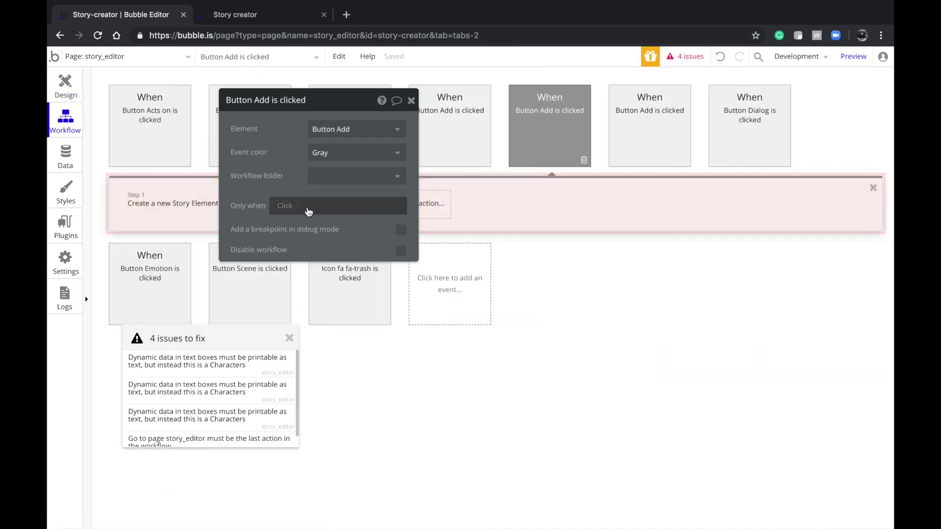
click(164, 205)
click(343, 190)
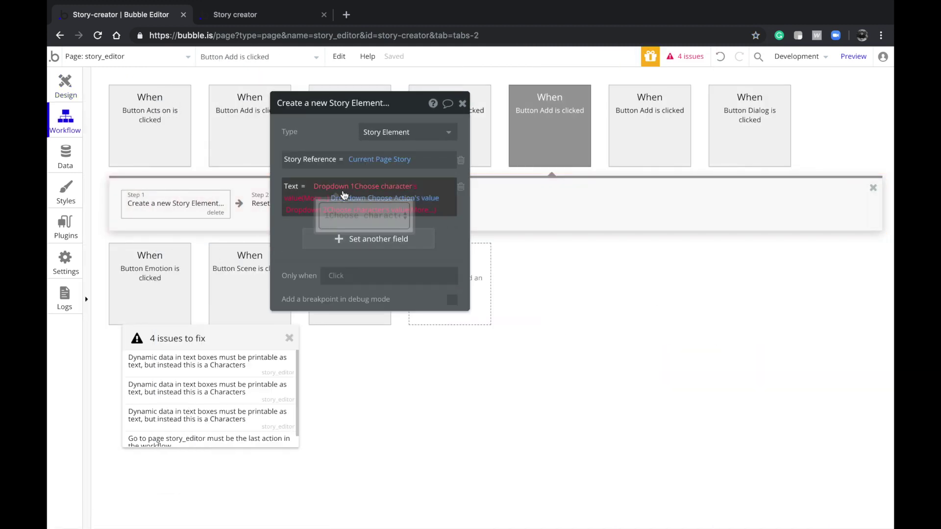
click(373, 326)
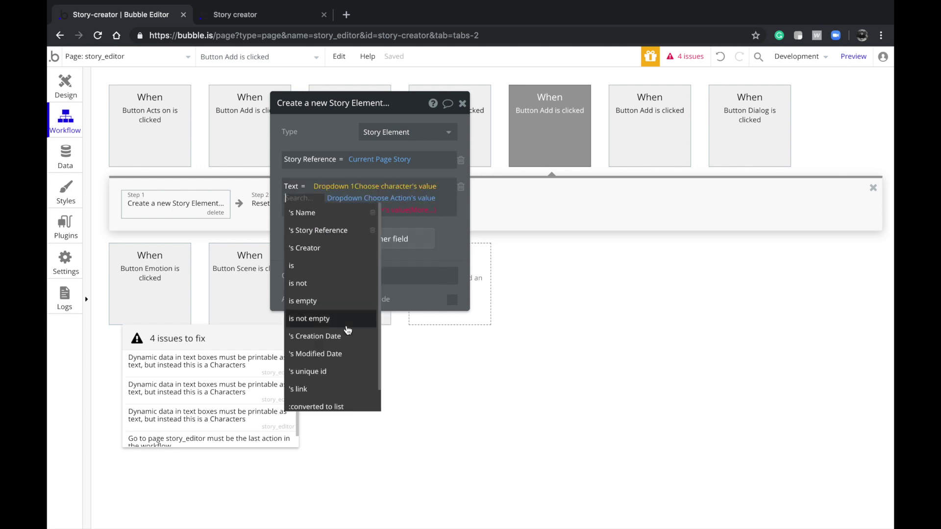
click(333, 219)
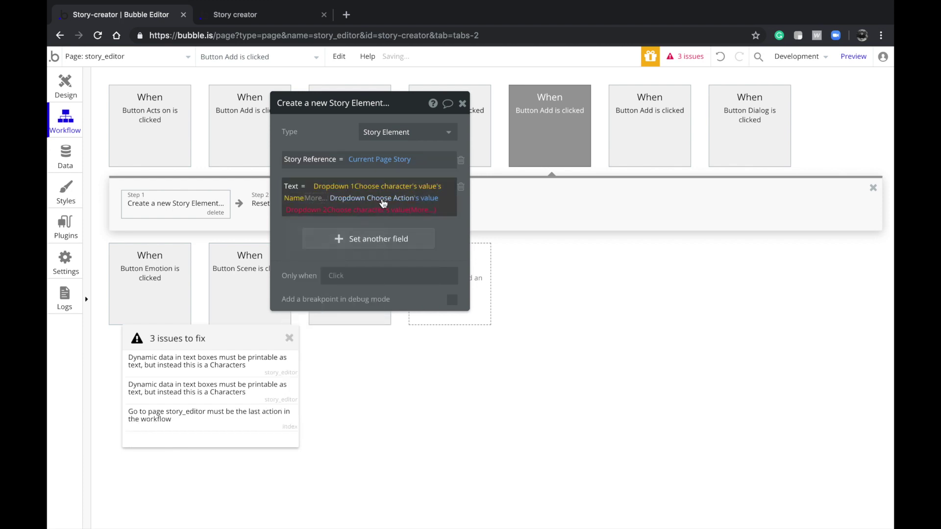
- Set the second character part of the same Text expression to Dropdown 2Choose character's value's Name
click(327, 214)
click(327, 215)
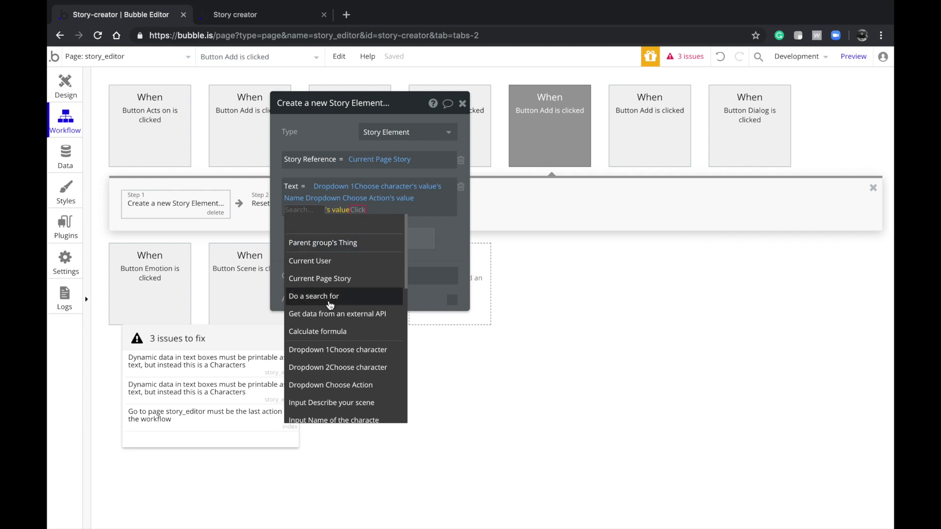
click(328, 367)
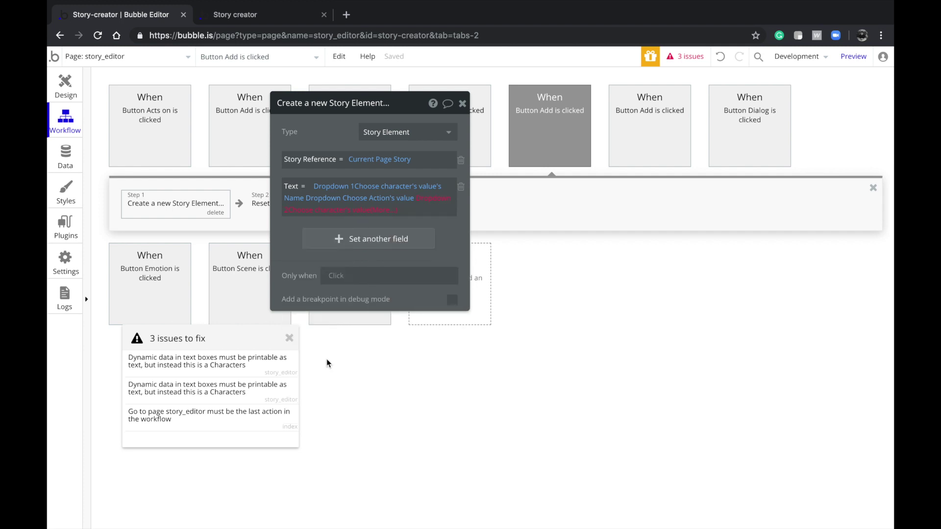
click(368, 212)
click(319, 221)
click(323, 210)
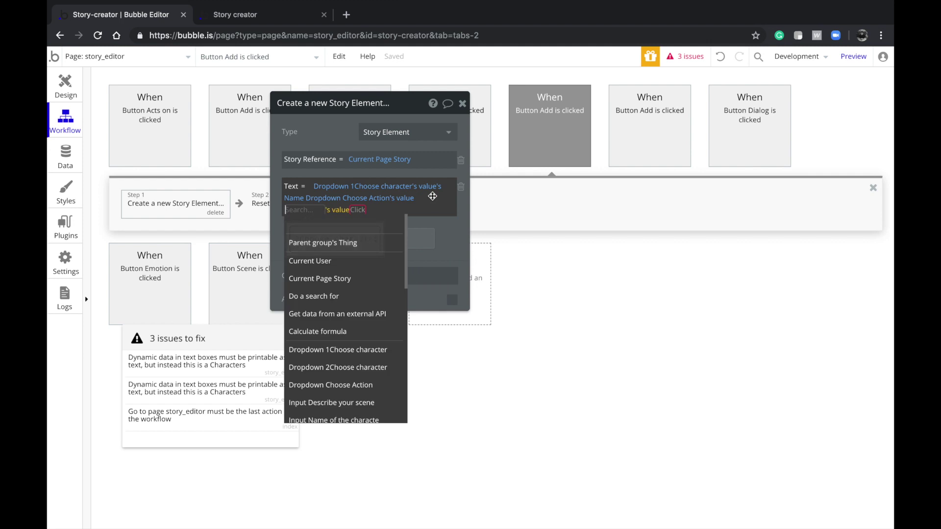
click(329, 370)
click(387, 221)
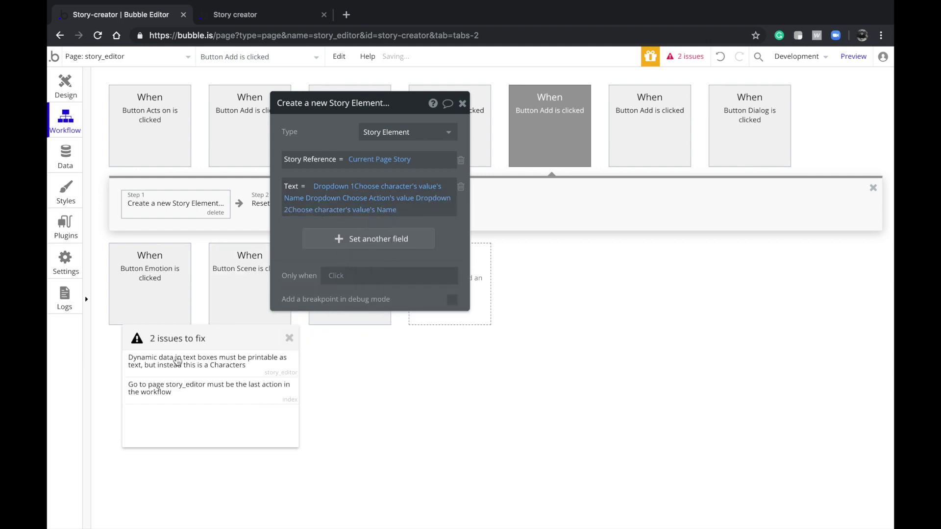
- Open the next Characters issue and set the part before "feels" in the Text expression to Dropdown Choose character's value's Name
click(168, 375)
click(358, 190)
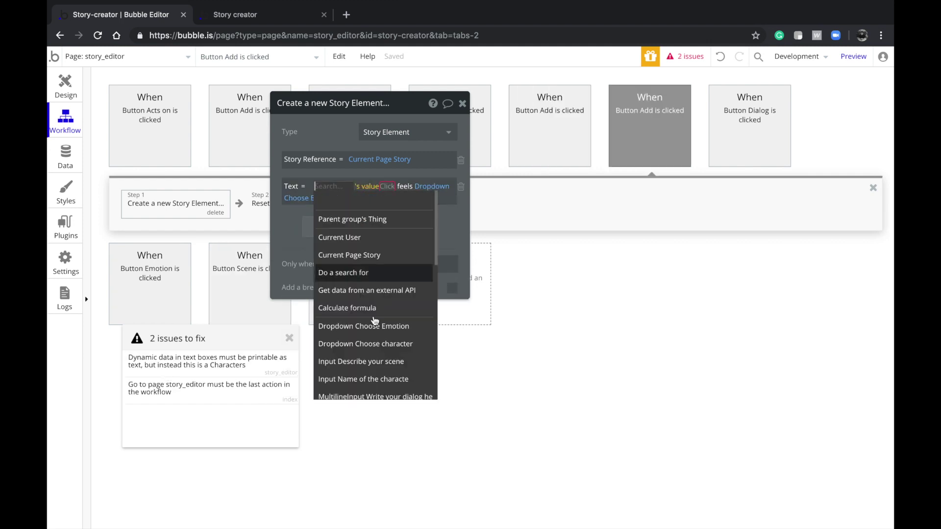
click(374, 344)
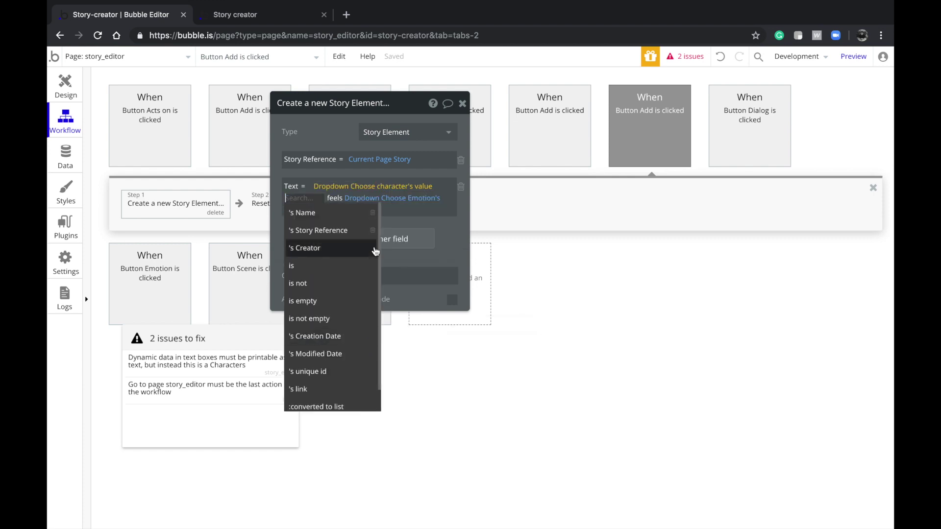
click(343, 212)
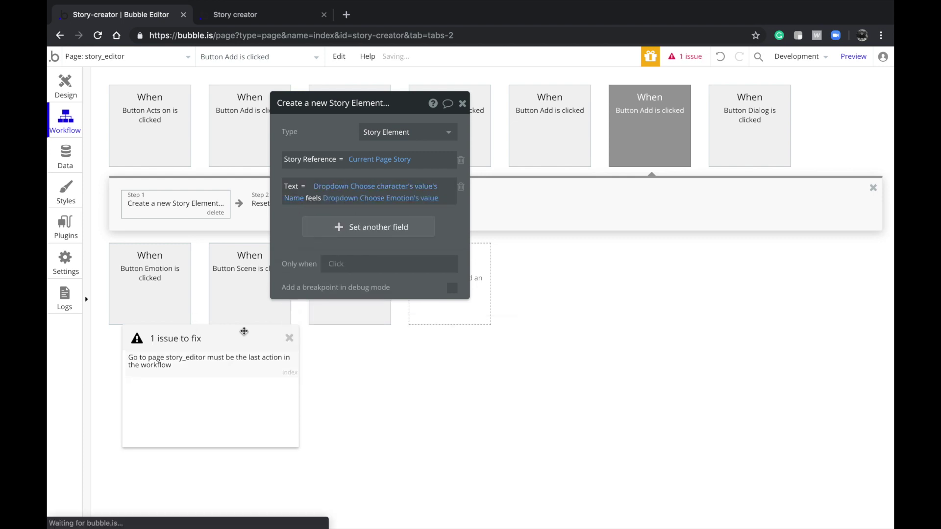
- In the index page's Tell a story workflow, move the Go to page story_editor action after Reset relevant inputs
click(211, 361)
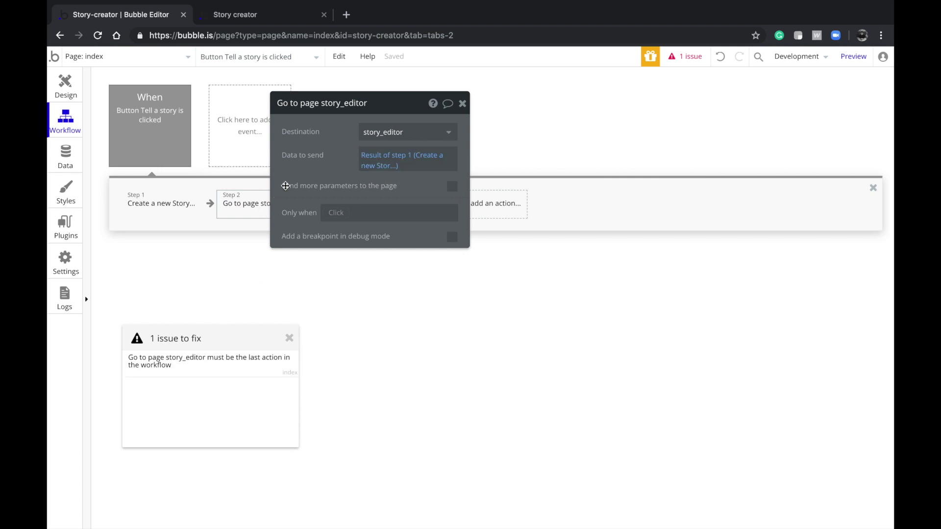
drag(285, 185, 548, 160)
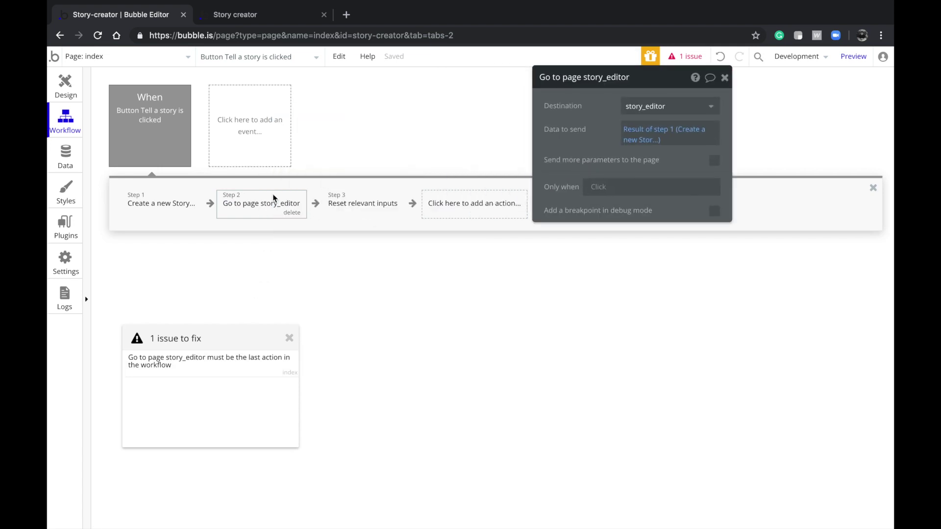
key(Delete)
click(167, 132)
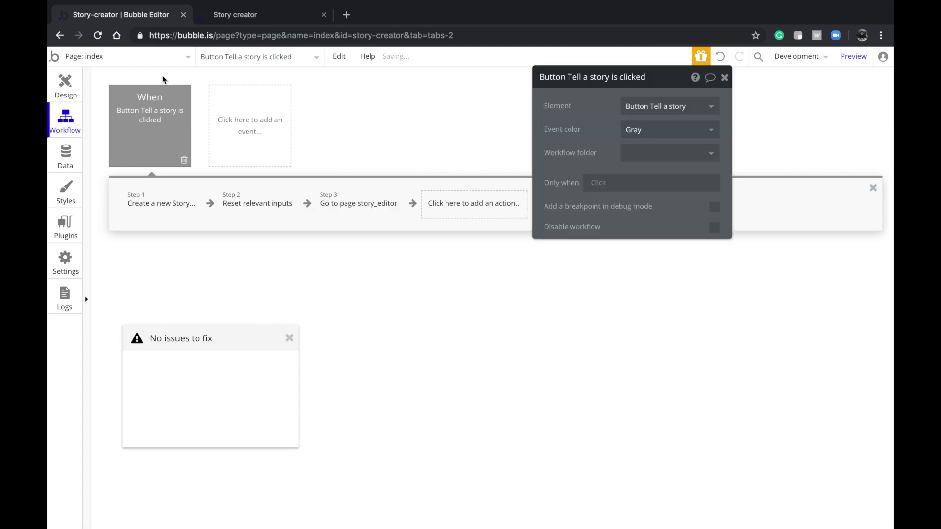
key(ctrl+z)
- Preview the index page and start a new story named "The tale of the nerds"
click(60, 74)
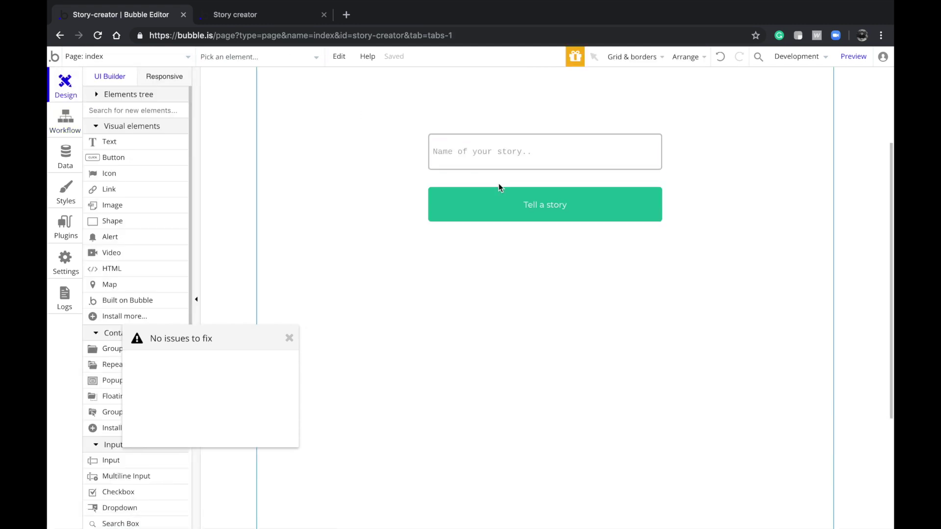
click(850, 58)
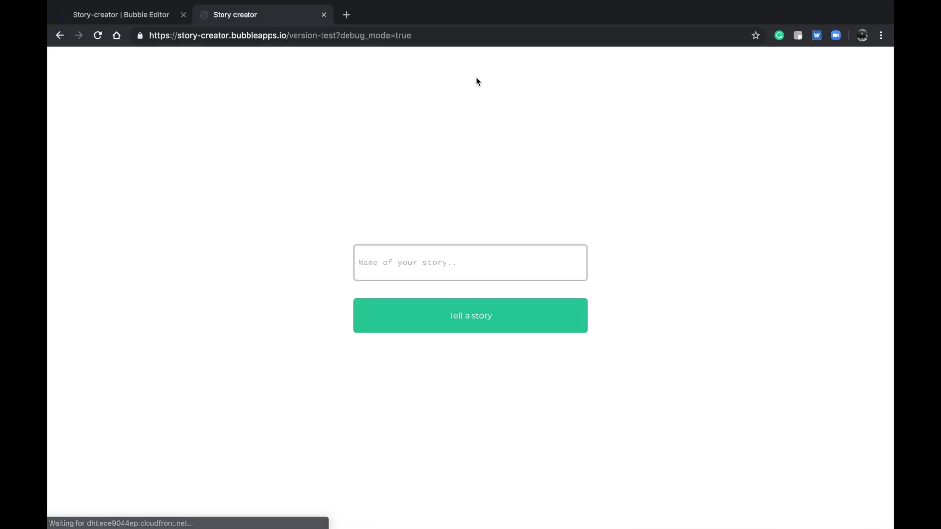
click(473, 266)
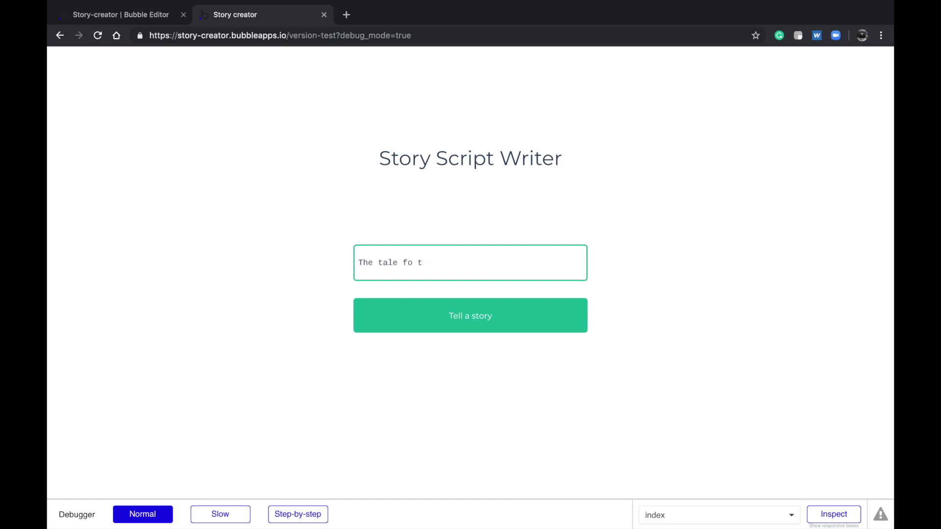
text(d)
key(Return)
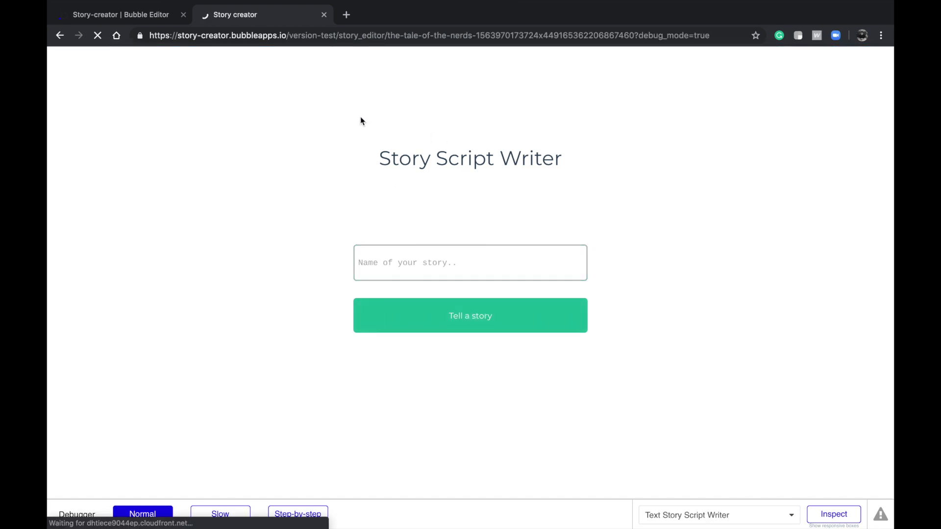
- Add two characters to the story, entering a first name for each
click(305, 155)
text(Stev)
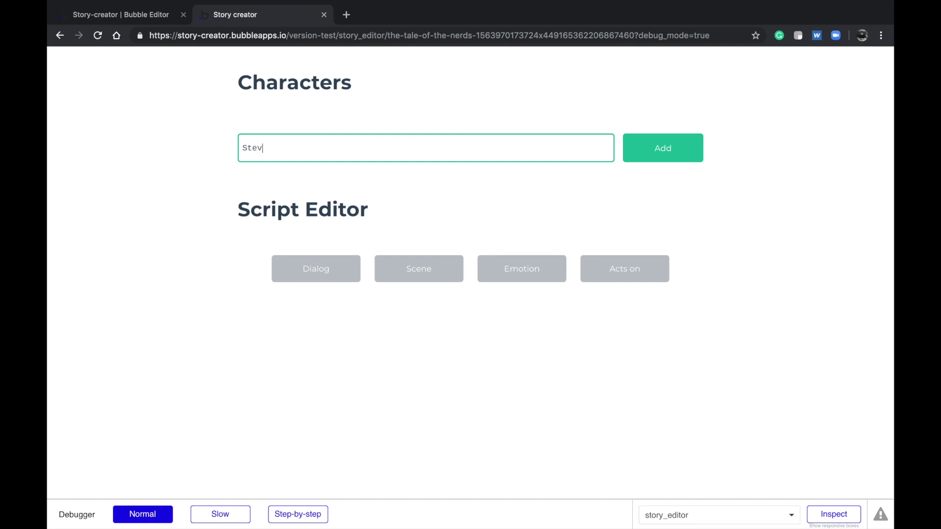
text(e)
key(Return)
click(269, 144)
text(Bo)
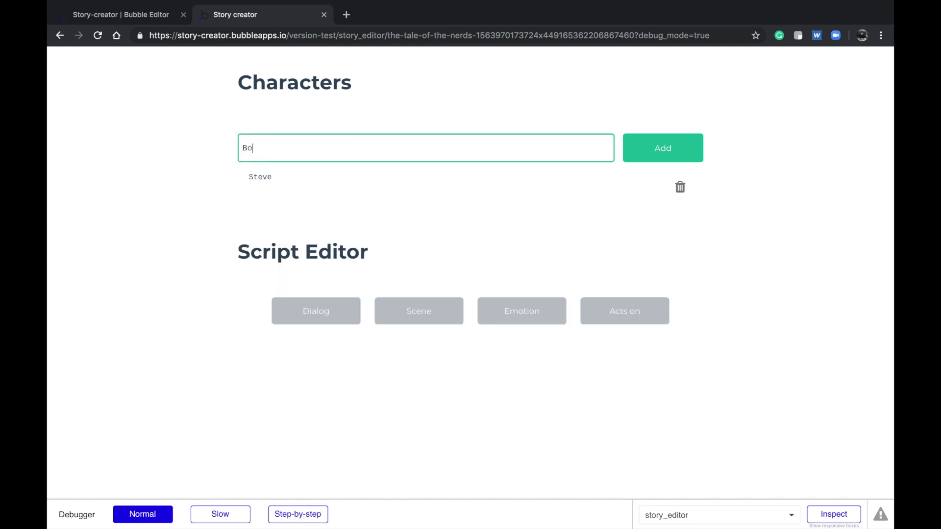
text(b)
key(Return)
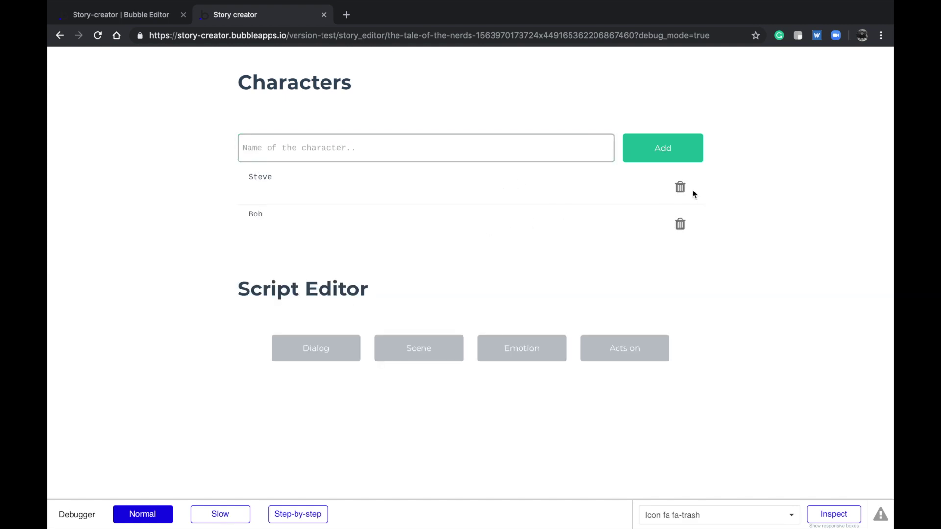
- Try the Dialog, Scene and Emotion input groups, and add the scene description "One night" to the script
scroll(491, 324, down, 3)
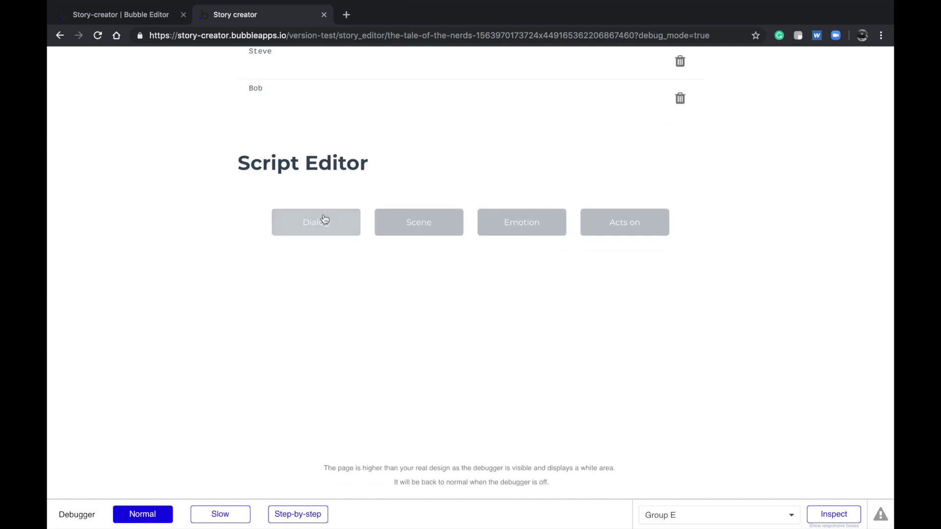
click(322, 219)
click(428, 232)
click(488, 222)
click(417, 230)
click(435, 273)
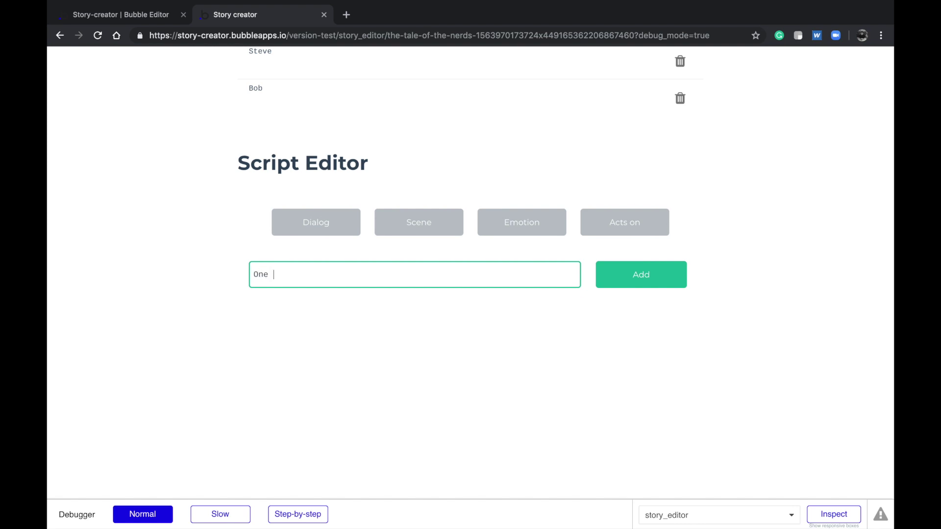
text(One night)
key(Return)
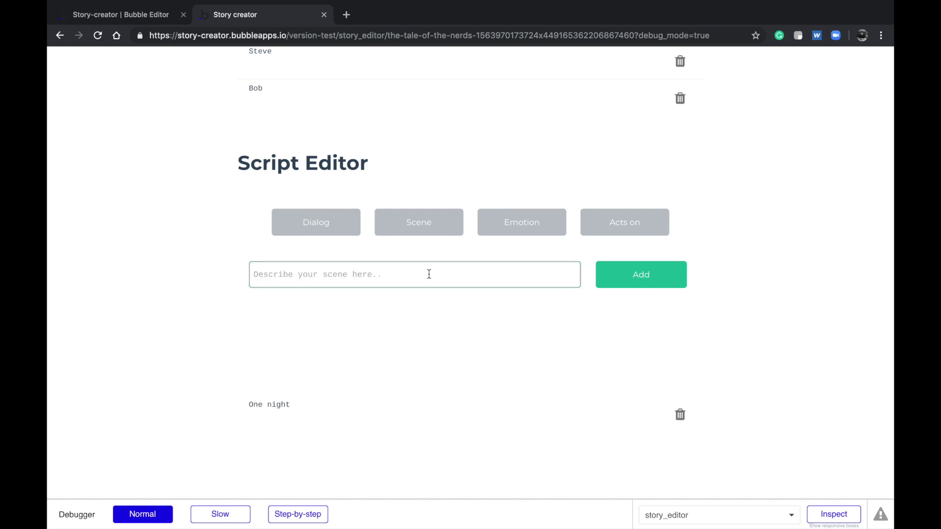
- Add a dialog line for the second character with the kind "said:" and the text "What's going on?"
click(330, 231)
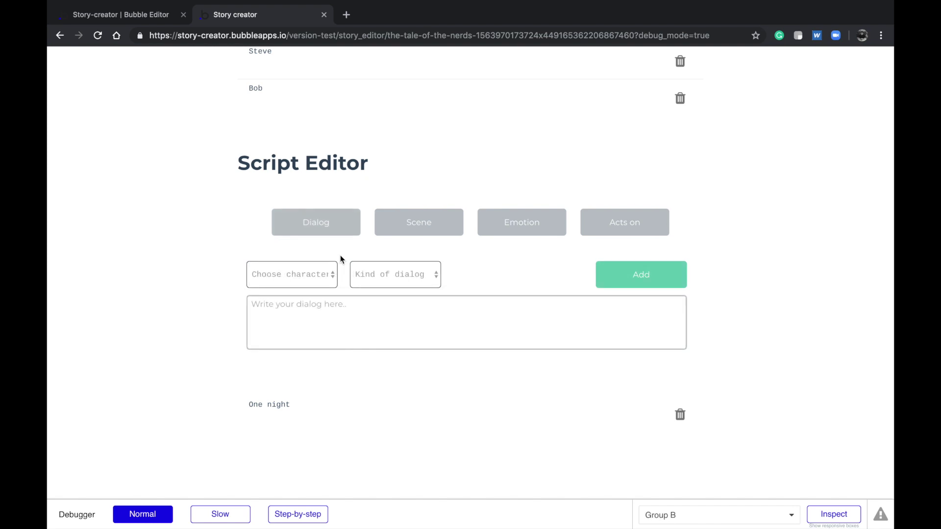
click(329, 278)
click(319, 294)
click(360, 274)
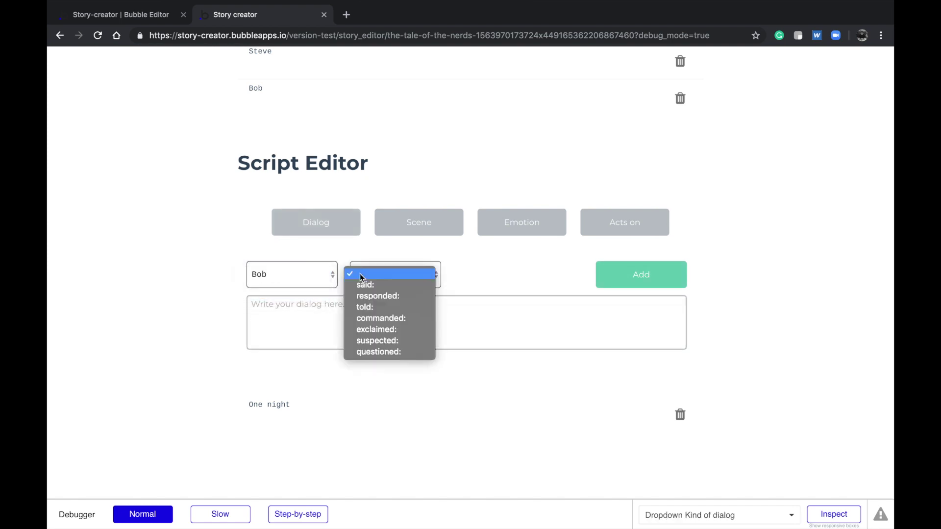
click(376, 287)
click(351, 319)
text(Wh)
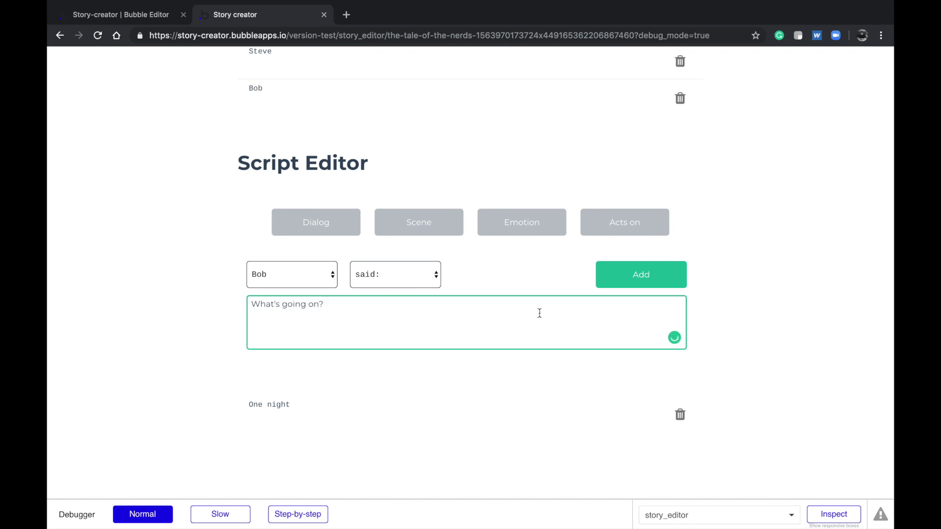
click(630, 283)
scroll(507, 361, down, 3)
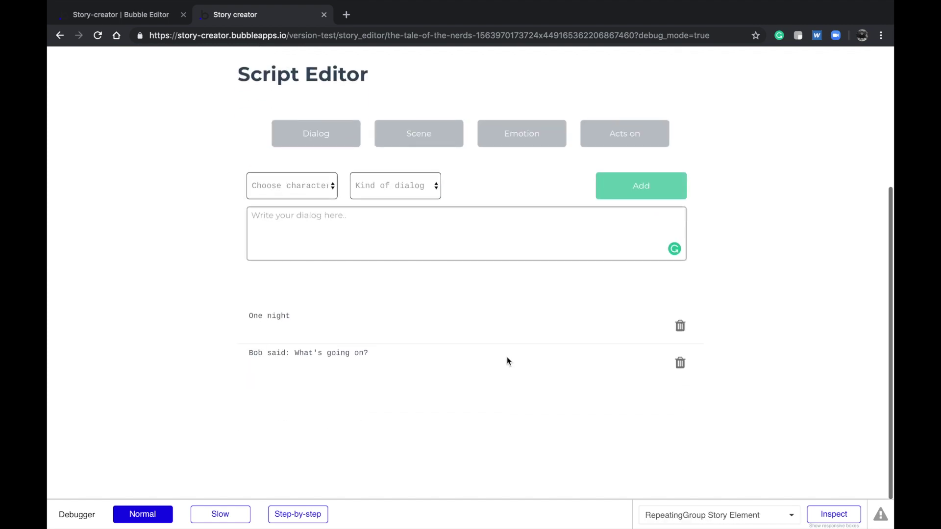
- Add the emotion "Scared" for the first character to the script
click(528, 144)
click(323, 179)
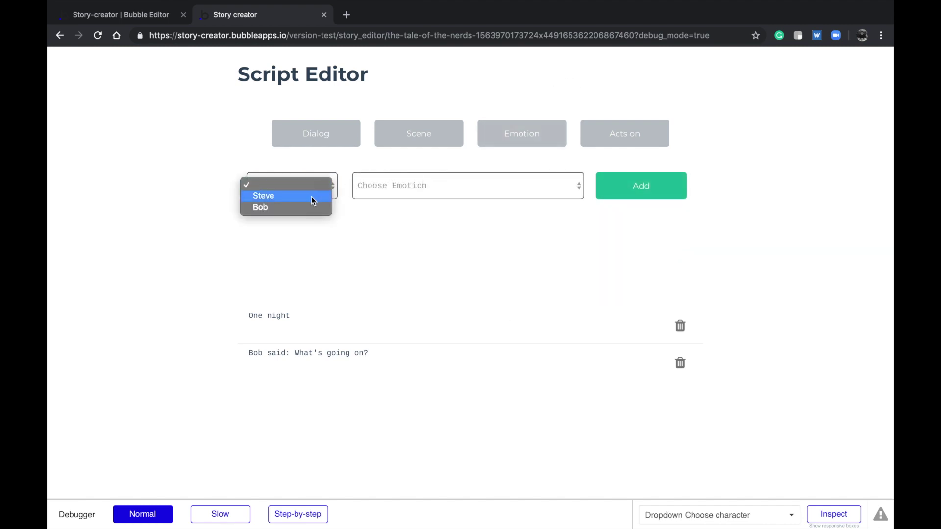
click(398, 189)
click(398, 187)
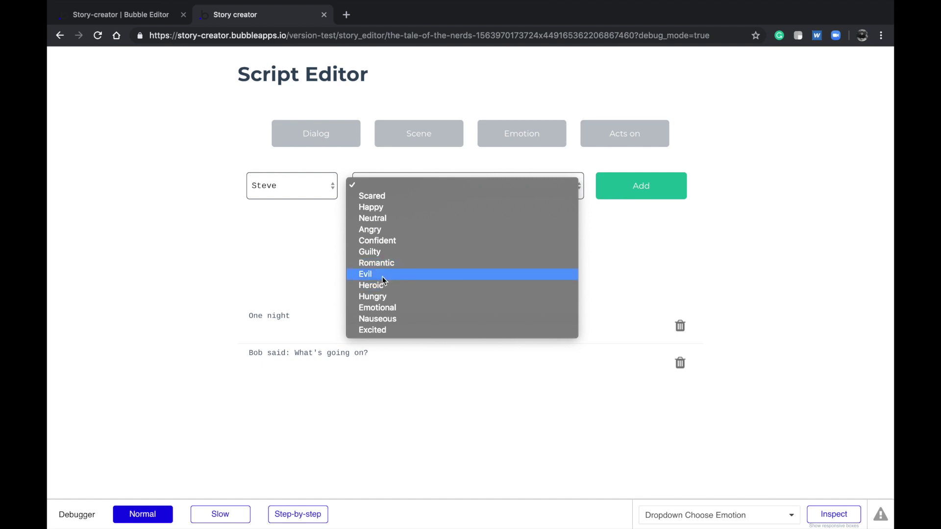
click(413, 196)
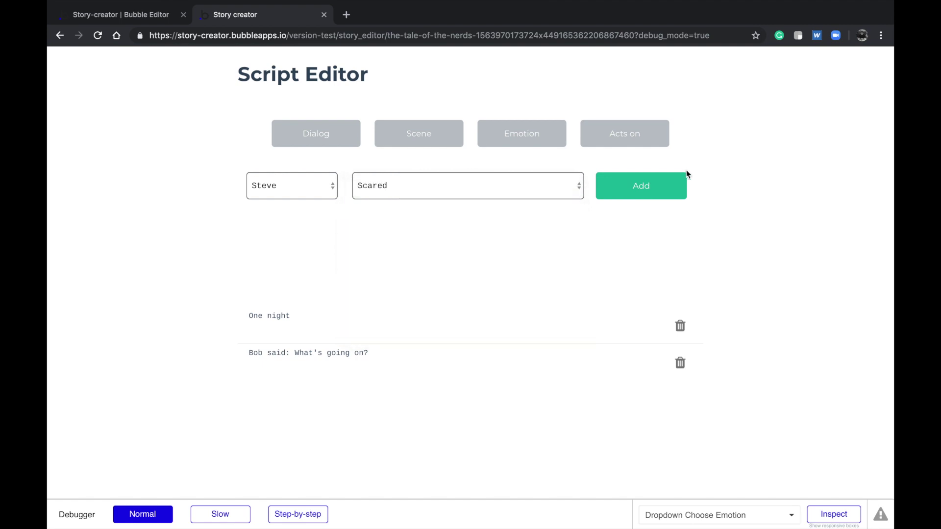
click(653, 192)
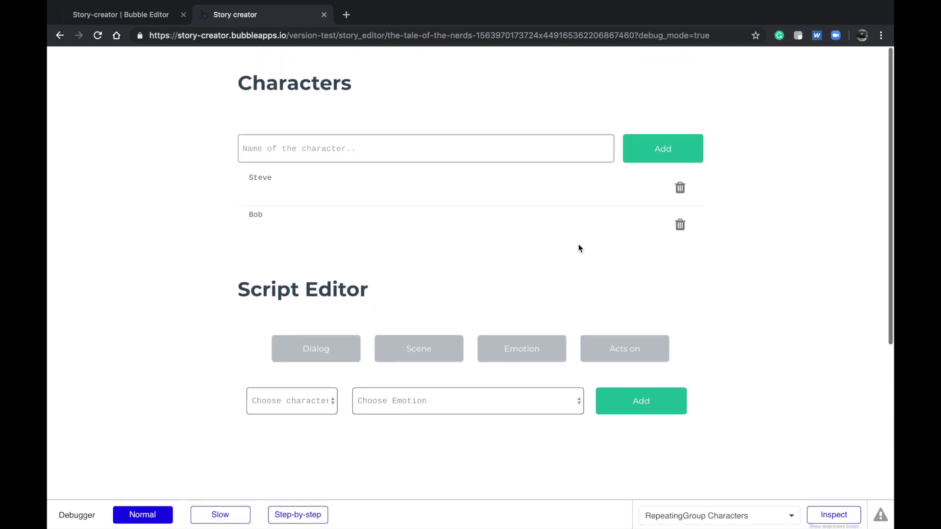
scroll(542, 154, down, 6)
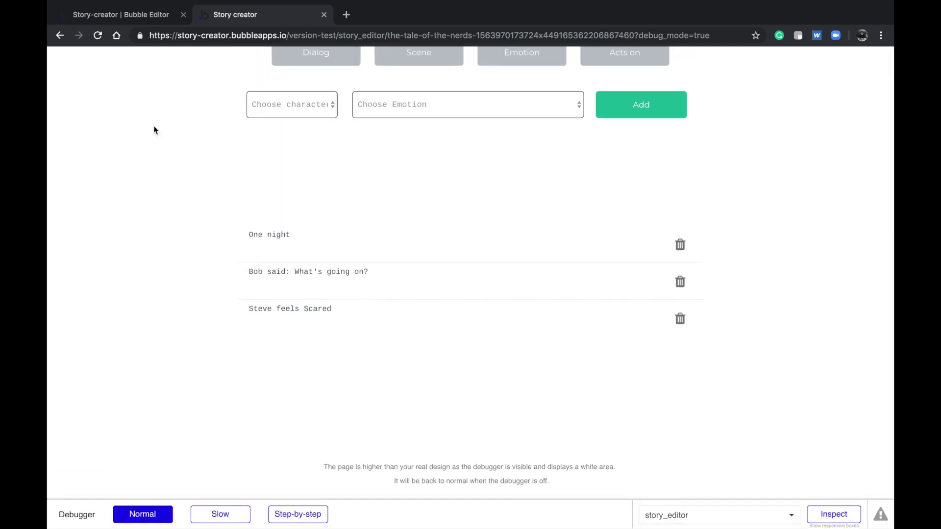
scroll(317, 177, up, 3)
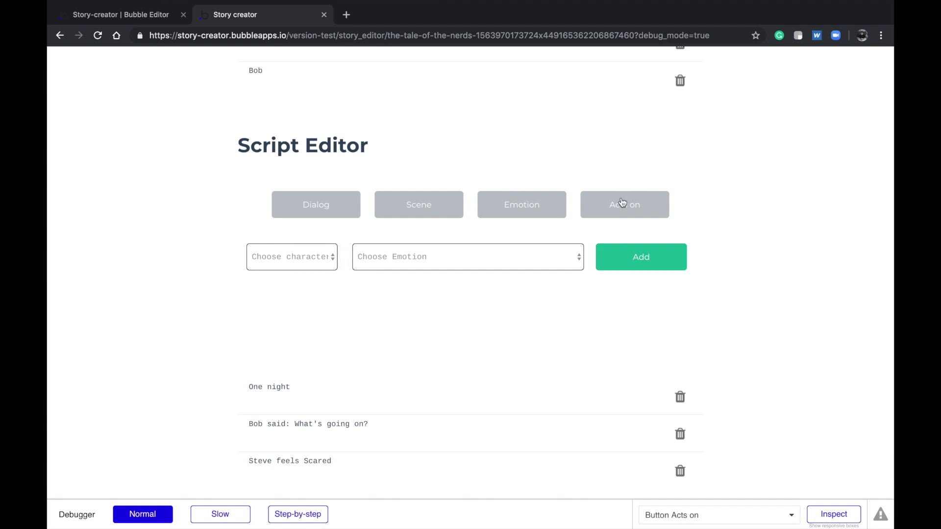
click(312, 263)
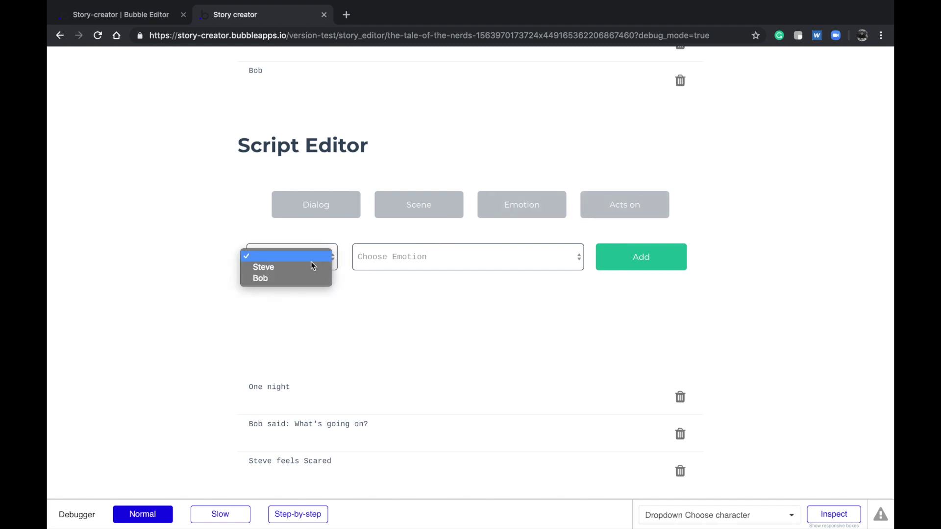
click(354, 232)
scroll(314, 220, up, 3)
scroll(274, 202, down, 5)
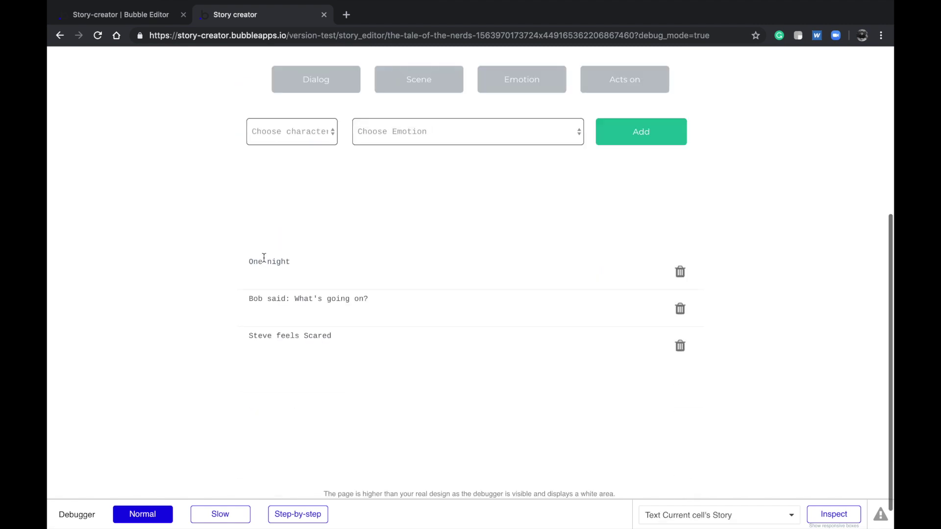
scroll(424, 222, up, 3)
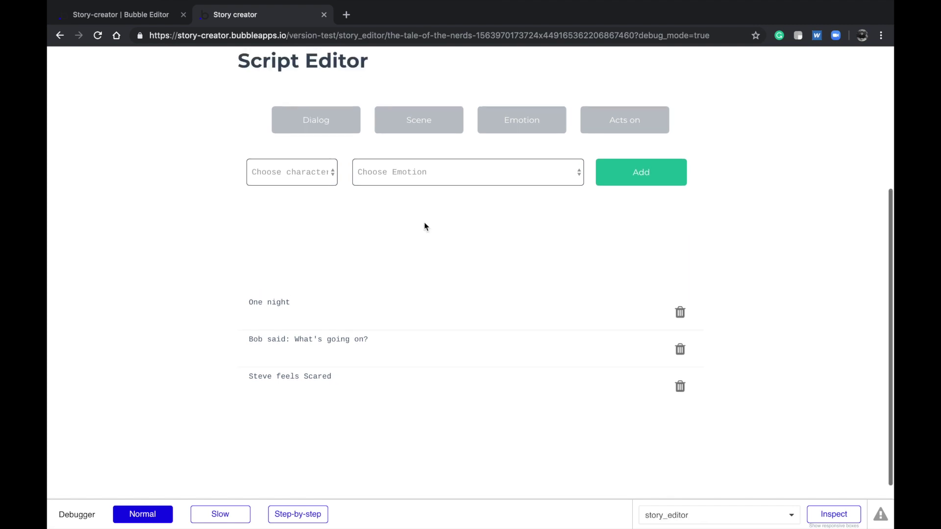
- Switch to the Bubble Editor, open the story_editor page and bring up the Story Element repeating group's properties
click(153, 15)
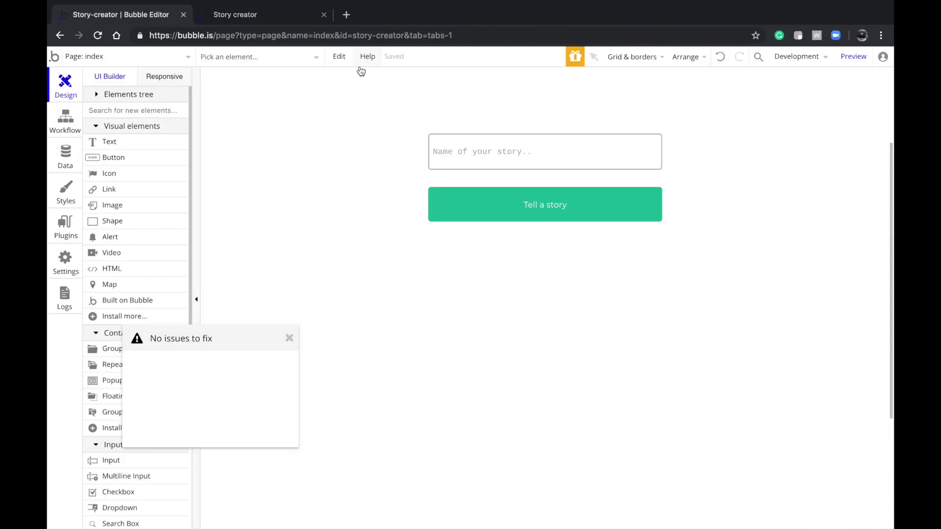
click(152, 57)
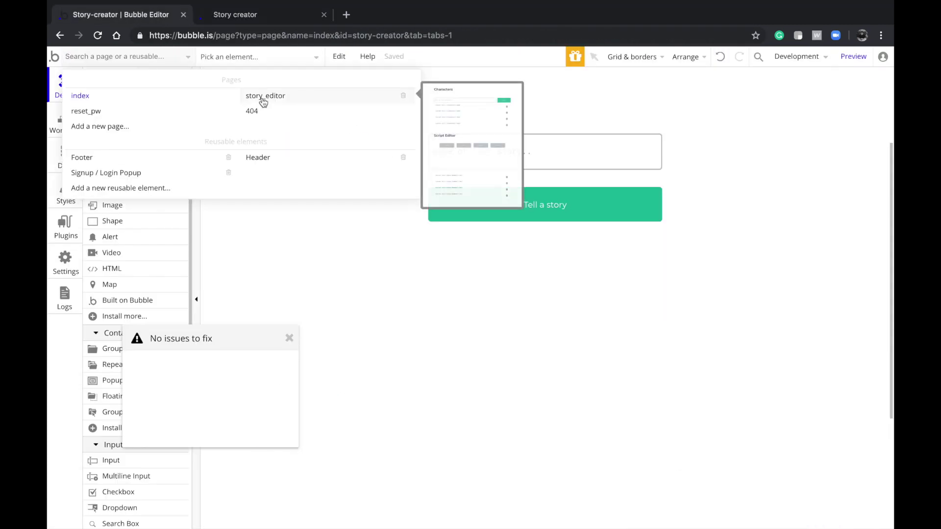
click(265, 98)
scroll(495, 335, down, 8)
double_click(464, 314)
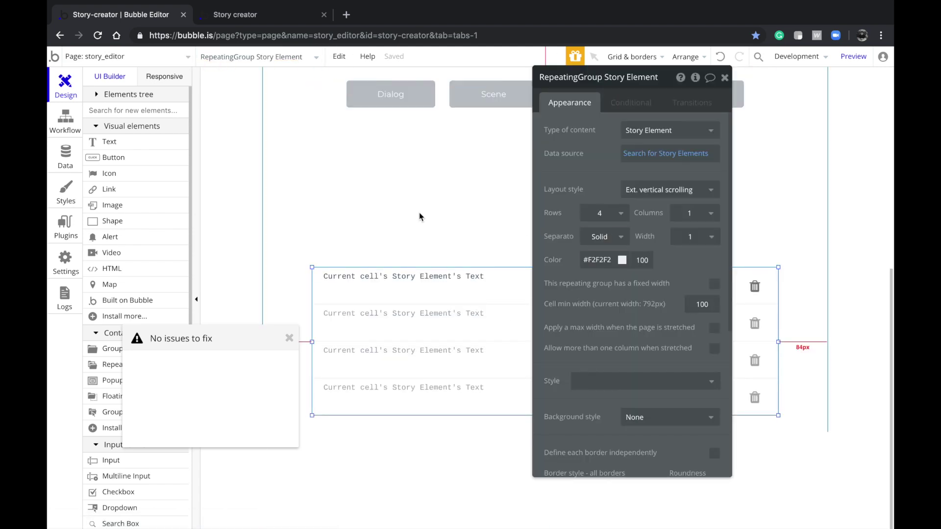
- Create a workflow for the trash icon in the Characters repeating group that deletes the current cell's Characters
scroll(451, 213, up, 6)
click(755, 165)
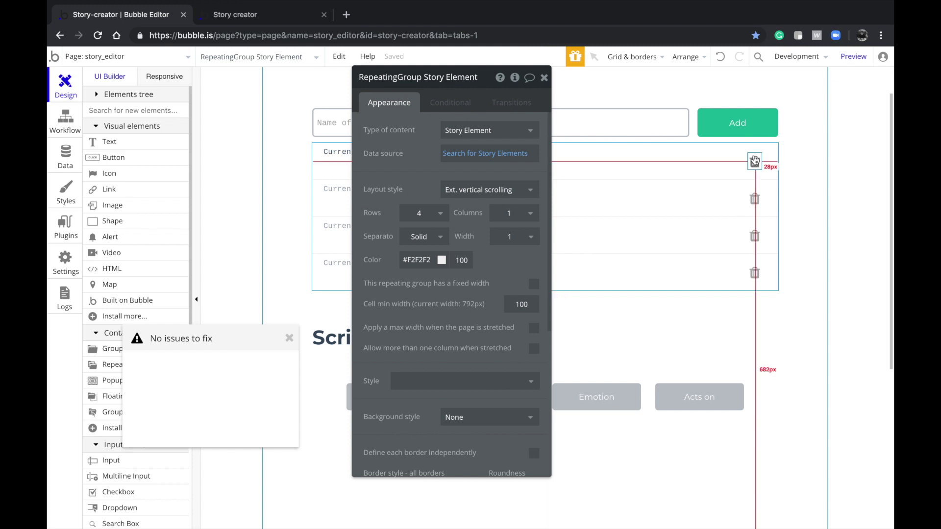
click(427, 224)
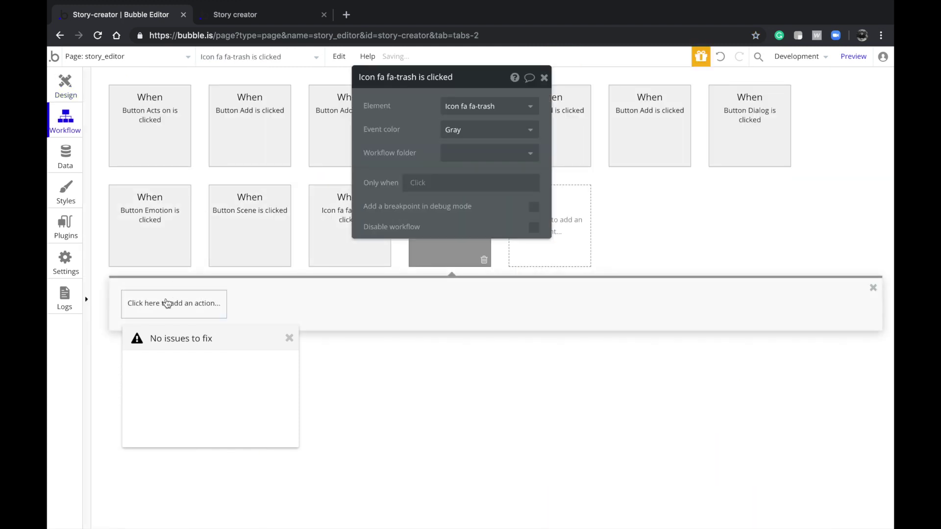
click(169, 303)
click(290, 340)
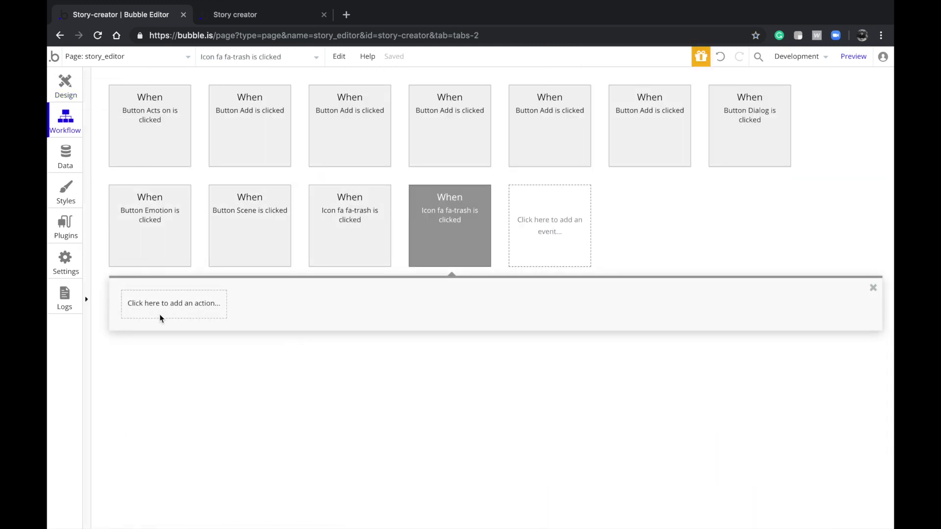
click(163, 304)
mouse_move(178, 367)
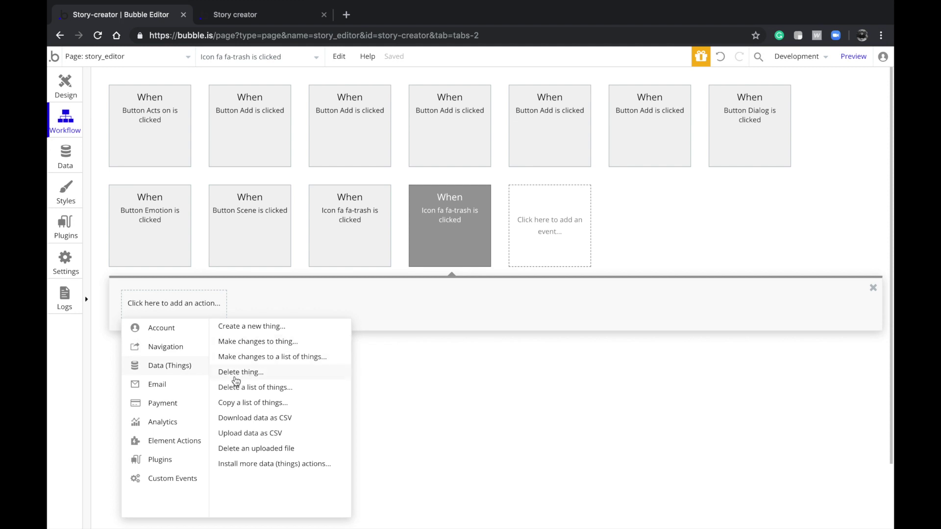
click(251, 373)
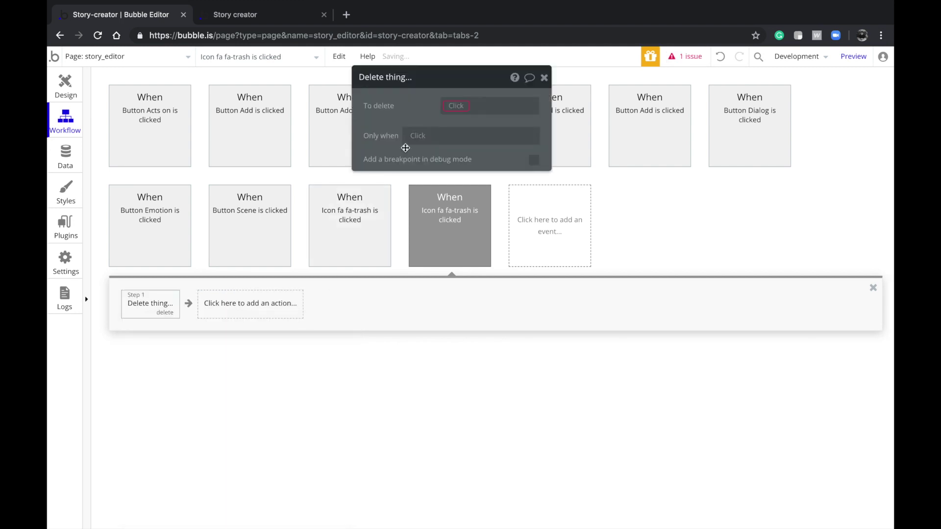
click(454, 105)
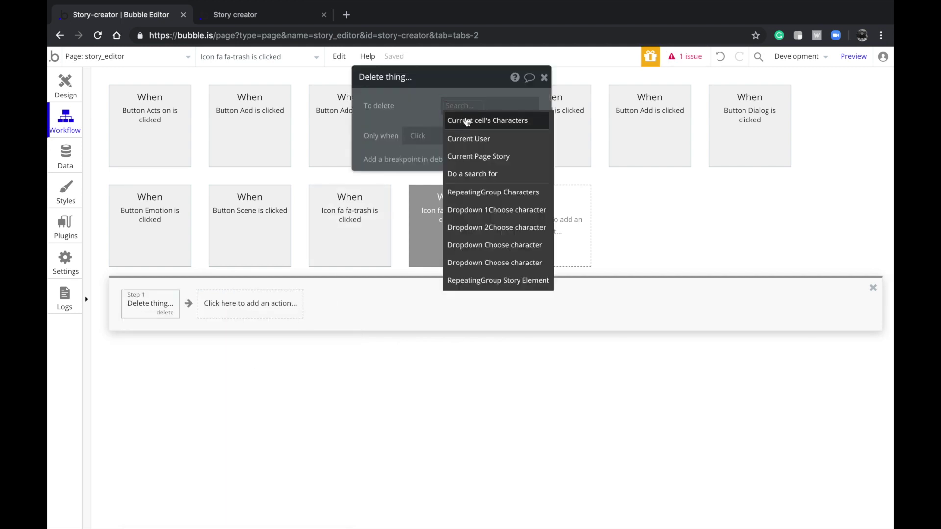
click(453, 119)
- Return to the page design and copy the Story Element repeating group below the script editor buttons
click(65, 85)
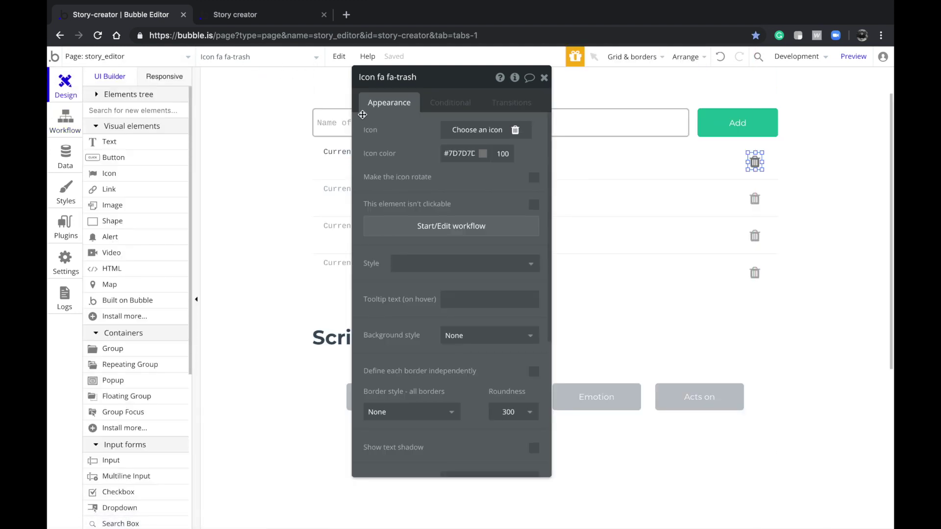
scroll(450, 236, down, 1)
scroll(450, 235, down, 3)
scroll(608, 309, down, 5)
click(643, 389)
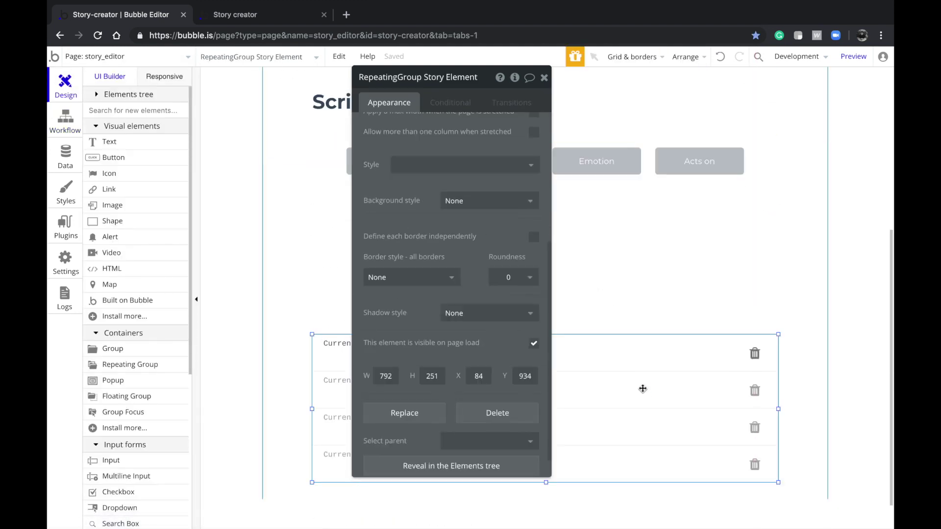
- Create a new page named "Story" and paste the copied Story Element repeating group into it
click(119, 59)
click(113, 131)
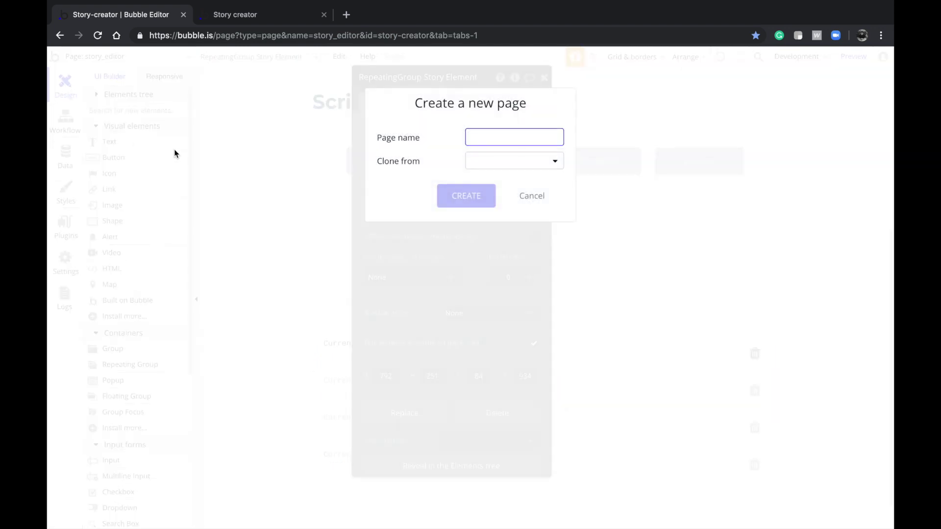
text(Story)
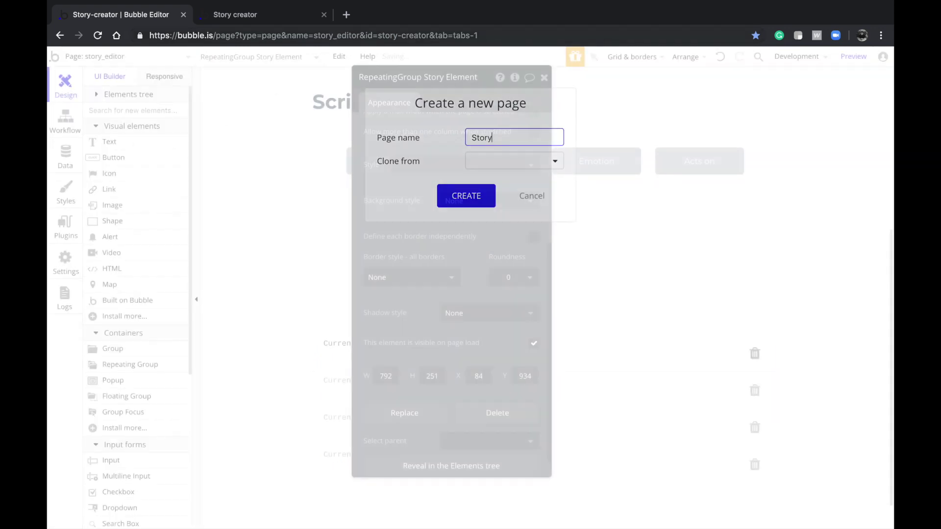
key(Return)
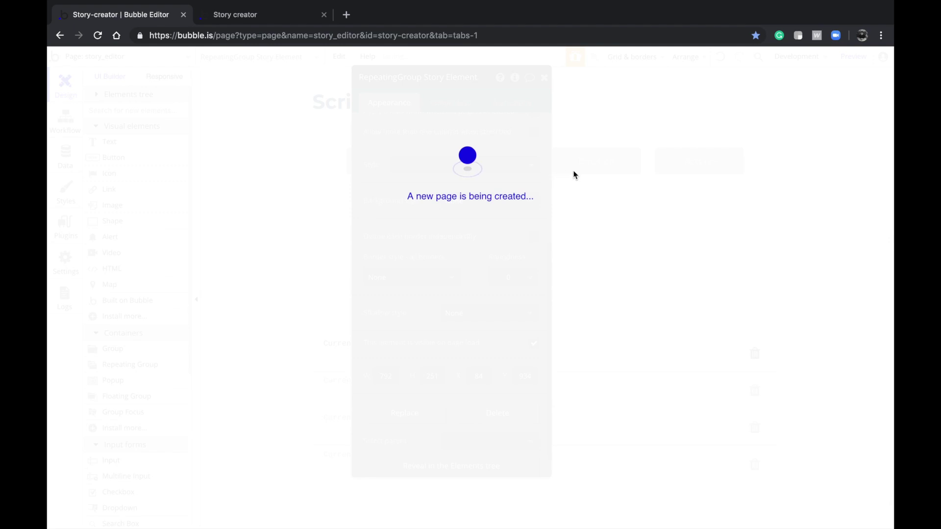
drag(387, 165, 237, 162)
drag(131, 139, 53, 136)
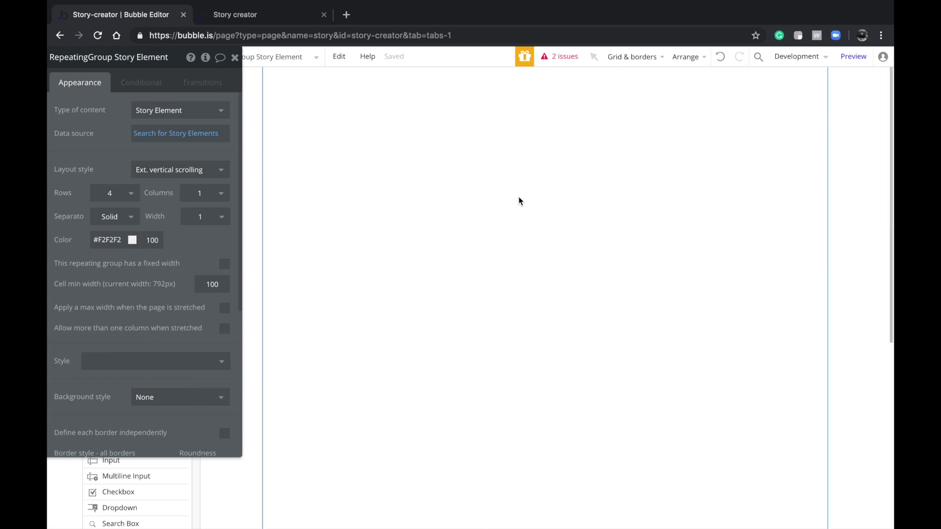
- Set the new page's type of content to Story and its field for readable URL to Title
click(491, 201)
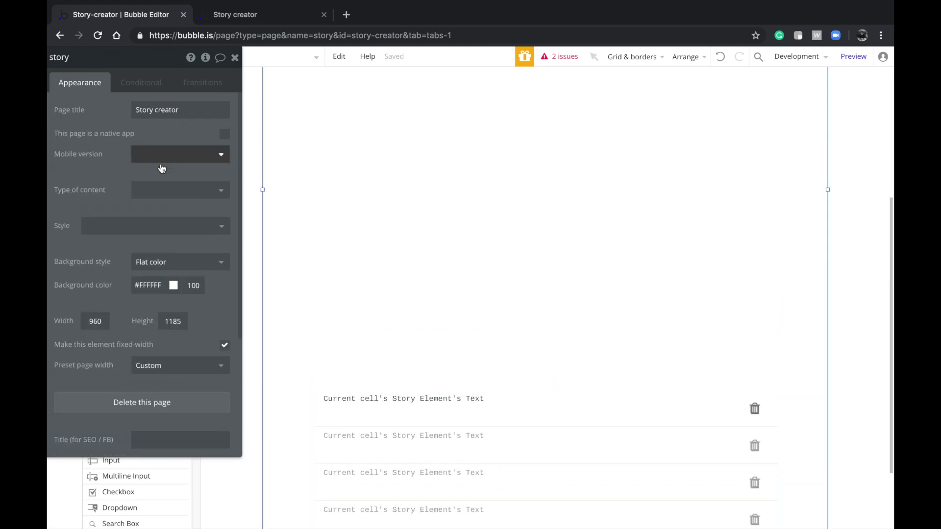
click(164, 190)
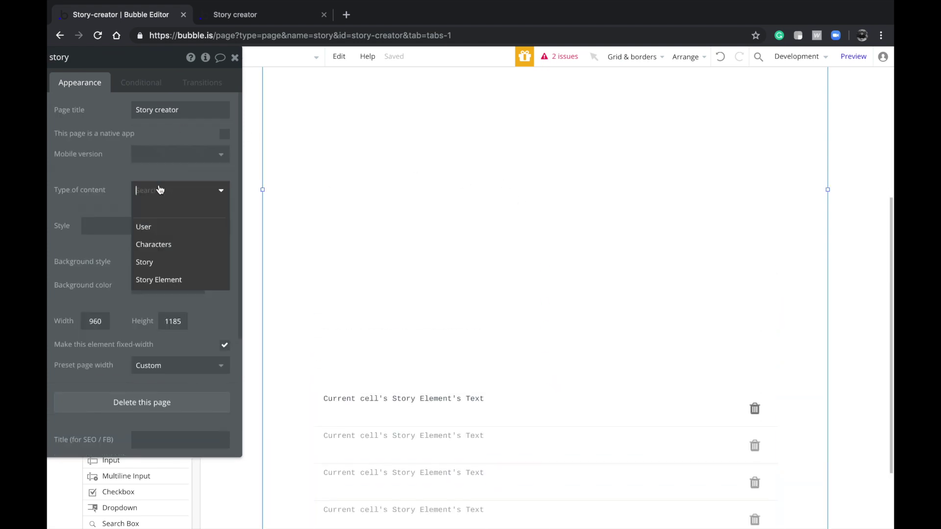
click(171, 267)
click(167, 216)
click(170, 249)
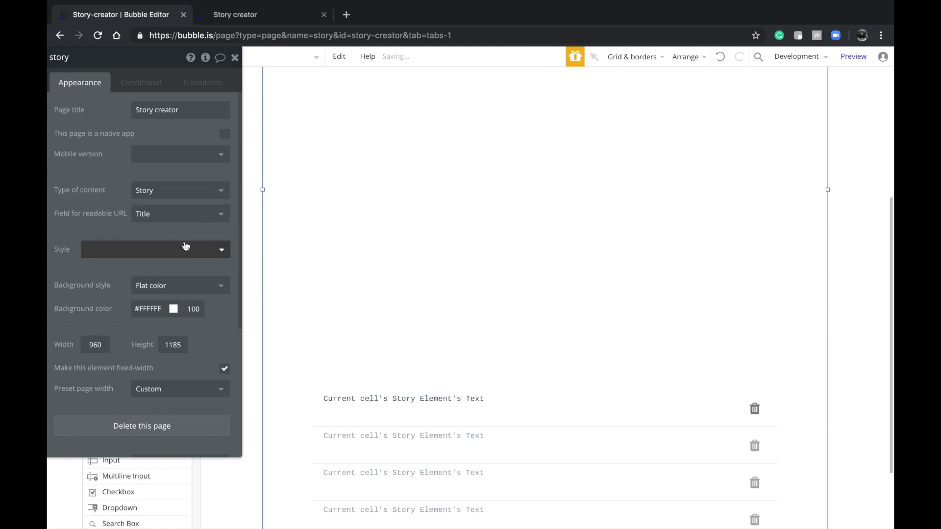
- Move the repeating group up the page, center it horizontally, and delete the trash icon from its cell
drag(473, 473, 514, 274)
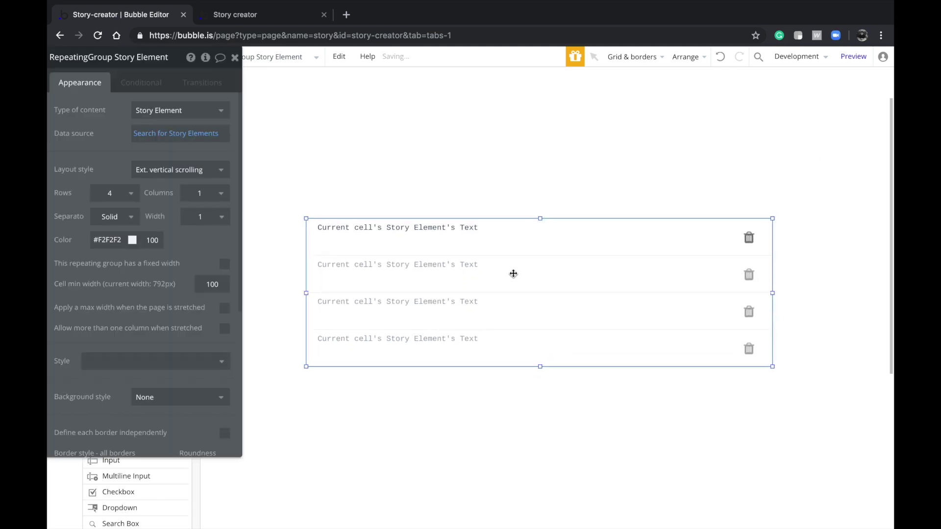
right_click(513, 273)
click(575, 483)
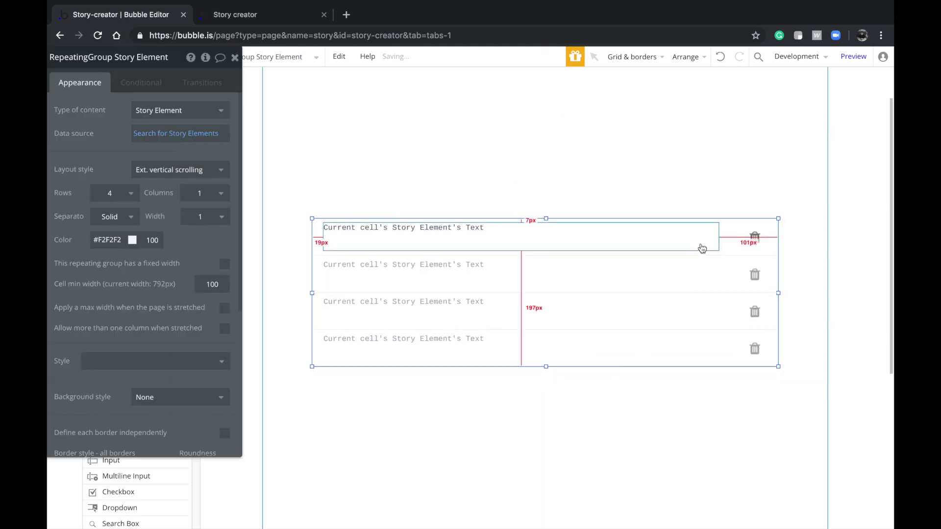
click(755, 236)
key(Delete)
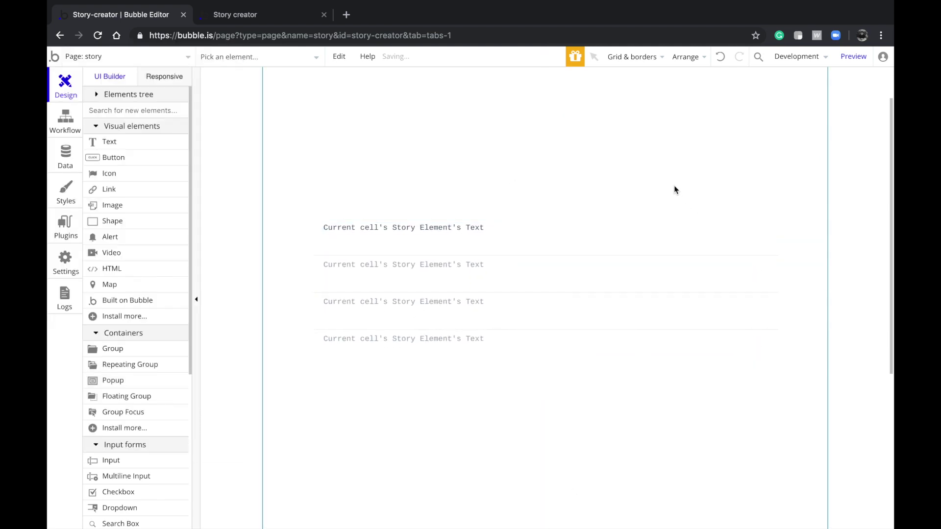
- Add a text element above the repeating group that shows the Current Page Story's Title
click(161, 146)
mouse_move(363, 90)
mouse_down()
mouse_move(567, 149)
mouse_move(776, 177)
mouse_up()
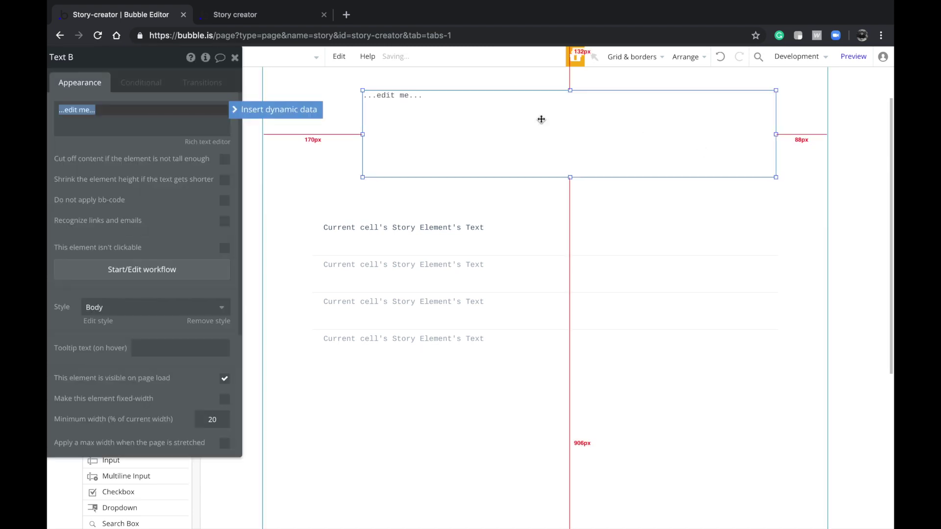
click(300, 110)
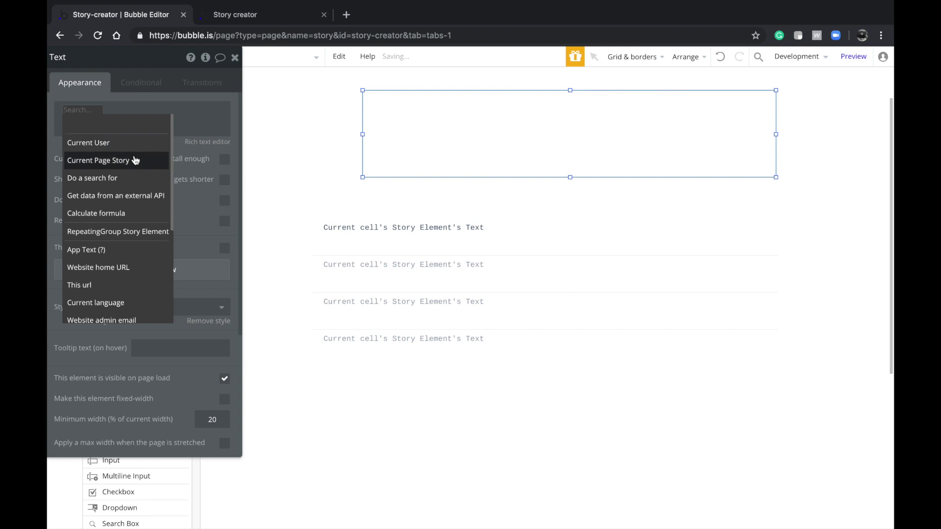
click(133, 158)
click(151, 125)
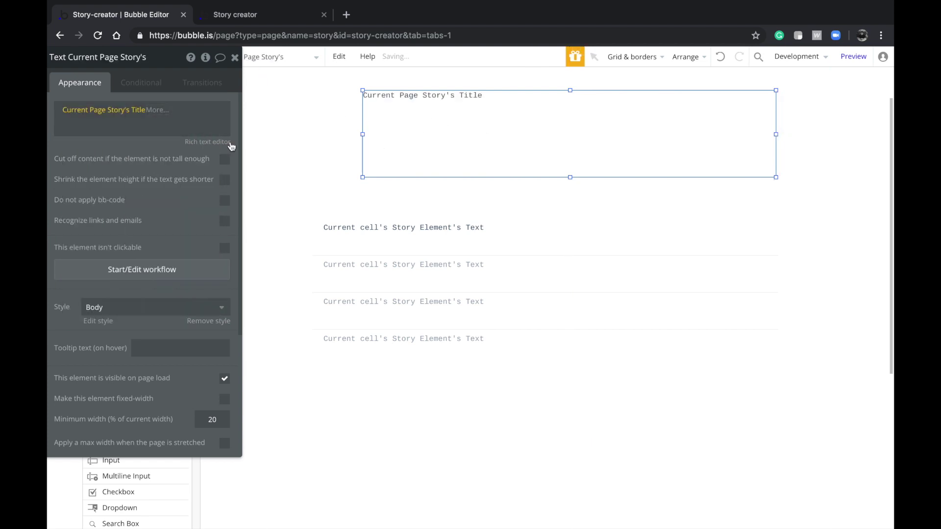
- Apply the Heading 1 style to the title text and move it near the repeating group's left edge
click(153, 308)
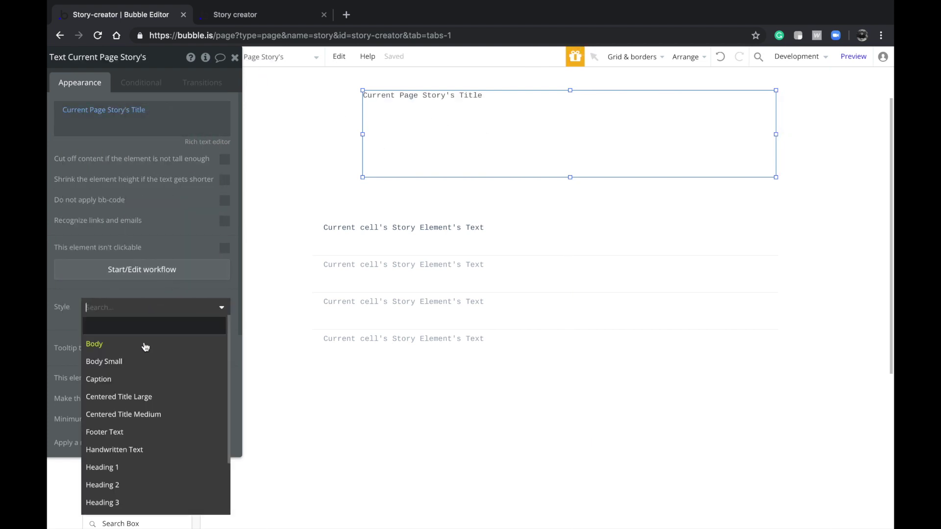
click(126, 467)
drag(407, 147, 371, 149)
double_click(380, 145)
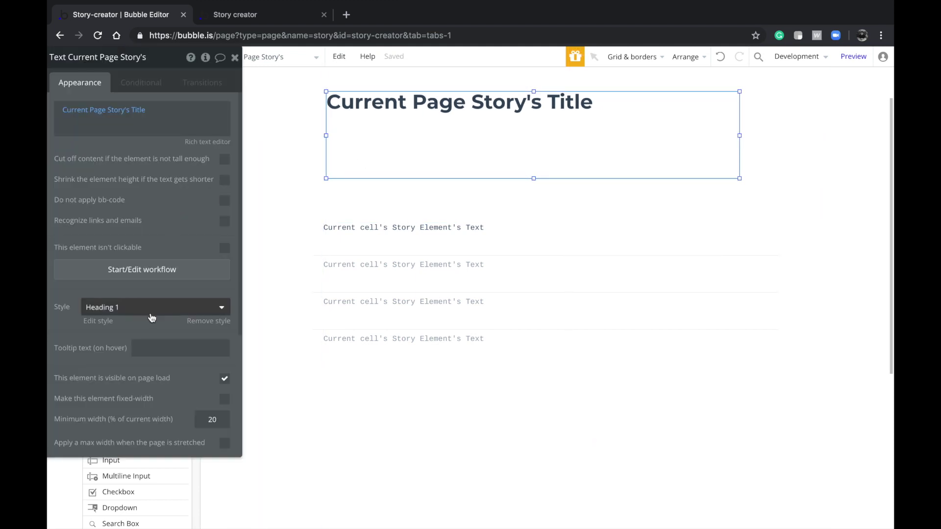
- Apply the Centered Title Large style to the title text and center both it and the repeating group horizontally
click(151, 308)
click(140, 337)
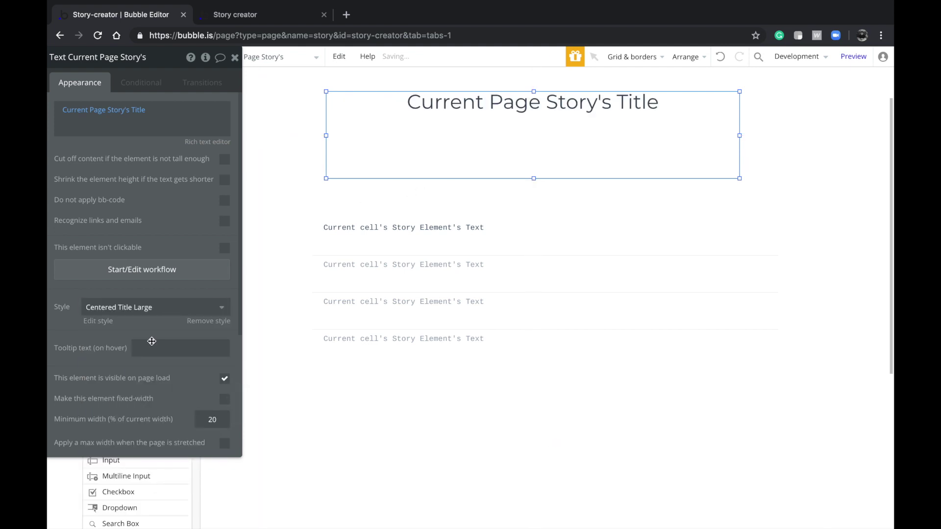
right_click(503, 115)
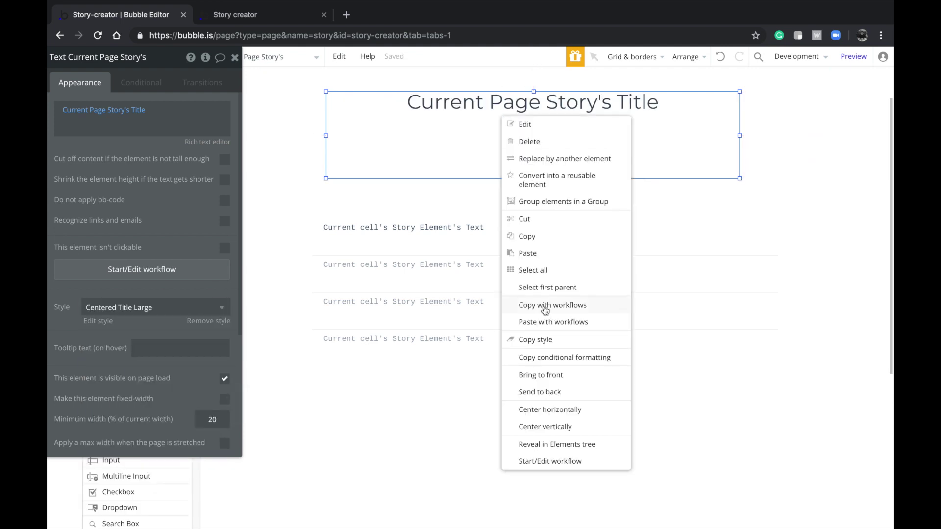
click(545, 411)
click(414, 289)
right_click(414, 288)
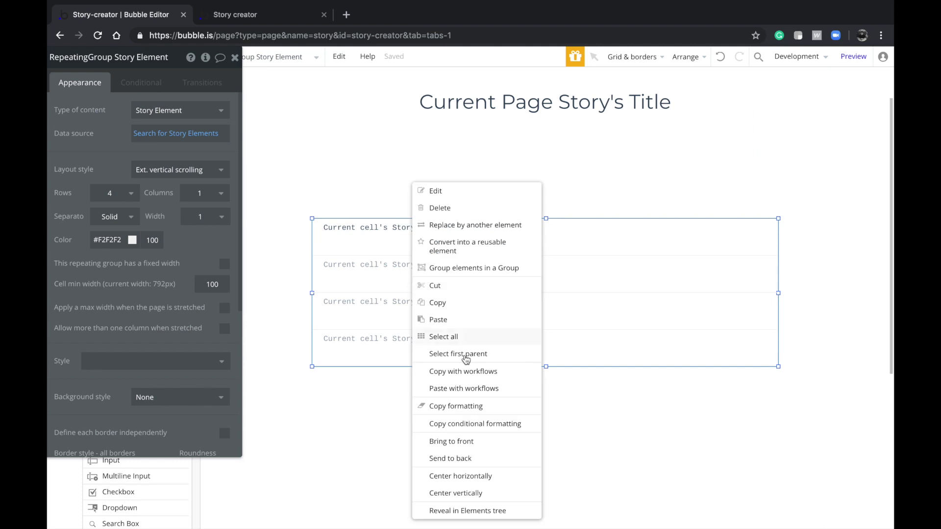
click(467, 476)
- Change the font of the title's Centered Title Large style to Cousine and return to the story page design
click(505, 139)
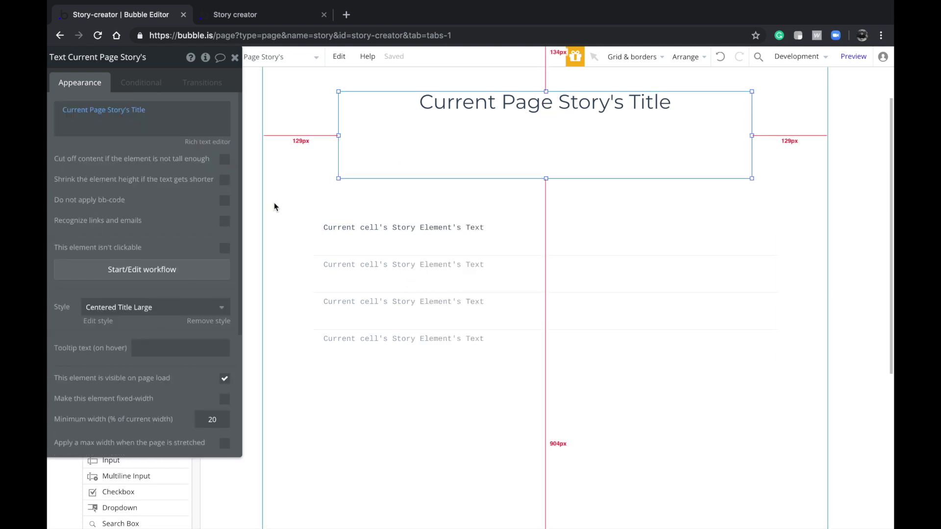
click(104, 322)
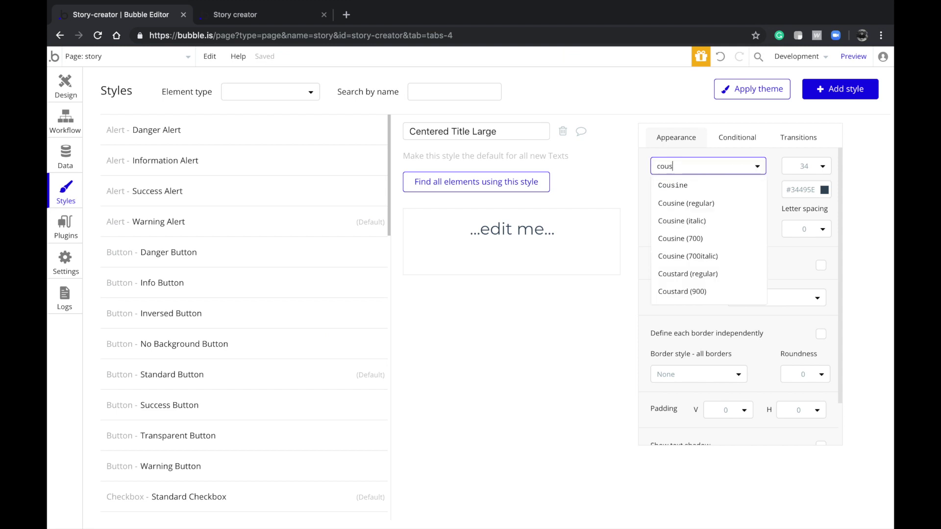
click(731, 194)
click(57, 98)
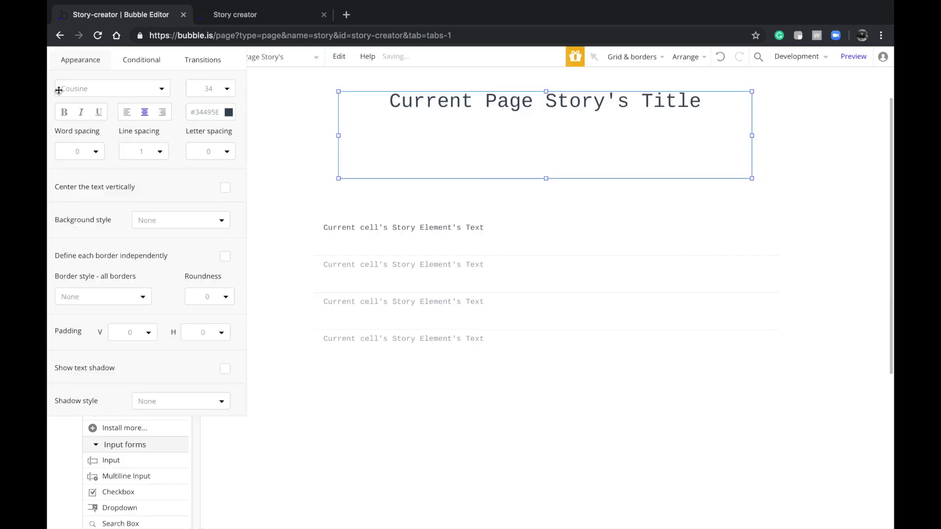
double_click(374, 155)
click(291, 166)
click(453, 151)
click(430, 294)
- Open the story_editor page and narrow the Characters heading to match the width of the character name input
click(140, 57)
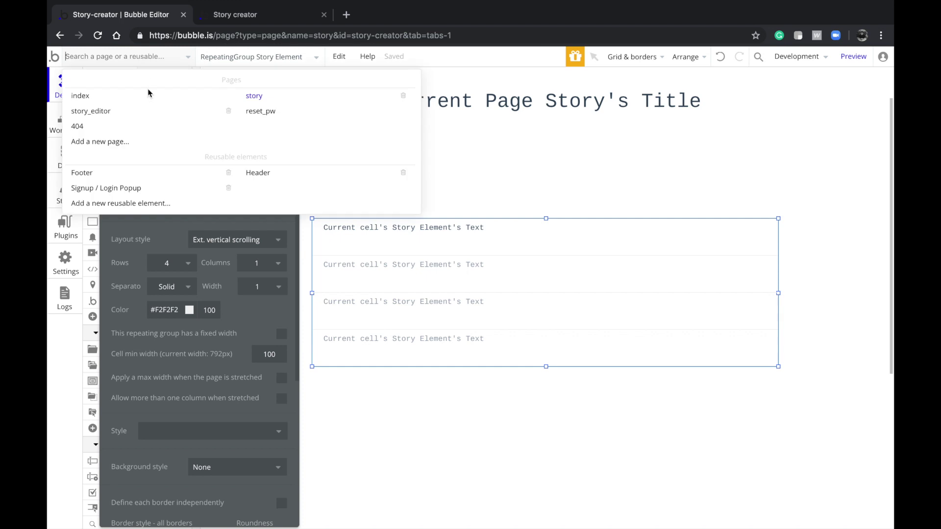
click(157, 117)
double_click(483, 122)
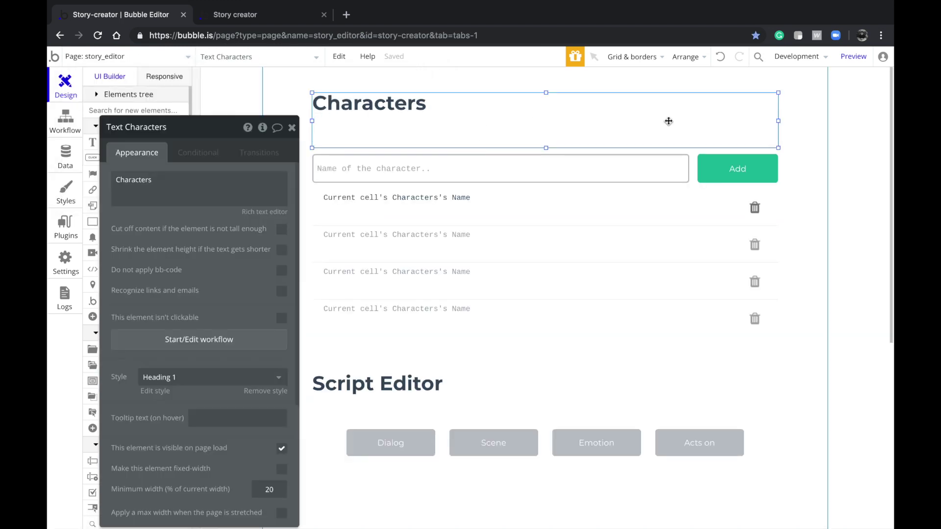
drag(779, 120, 690, 121)
- Place a copy of the Add button beside the Characters heading and label it Preview
click(755, 175)
drag(755, 174, 727, 107)
click(728, 107)
text(Preview)
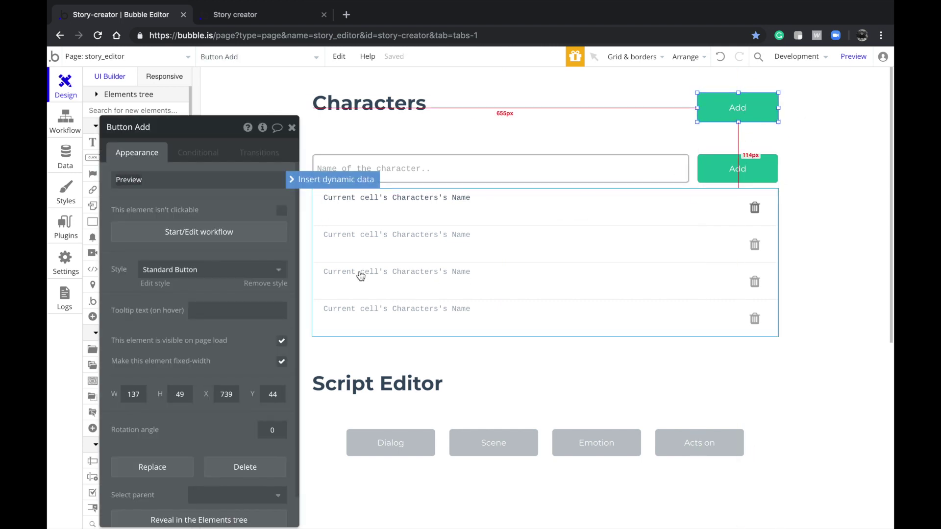
- Apply the Info Button style to the Preview button
click(264, 270)
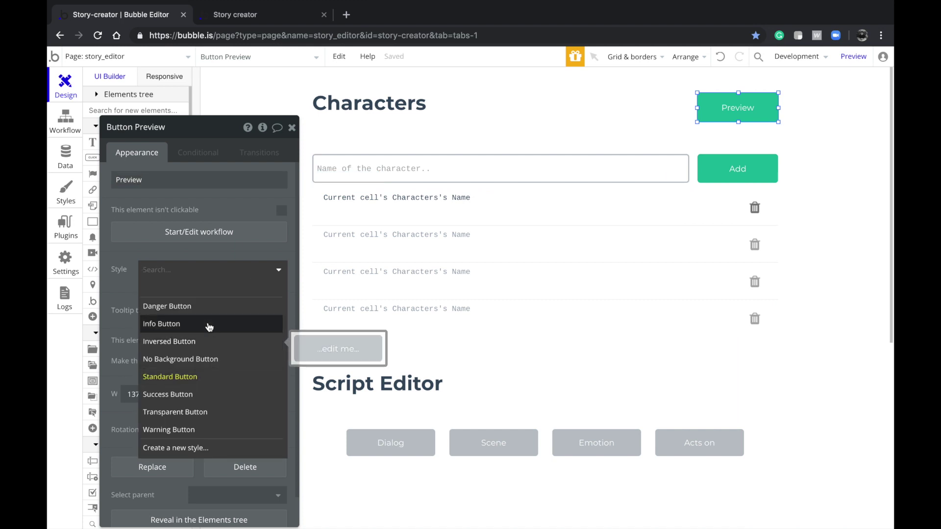
click(211, 324)
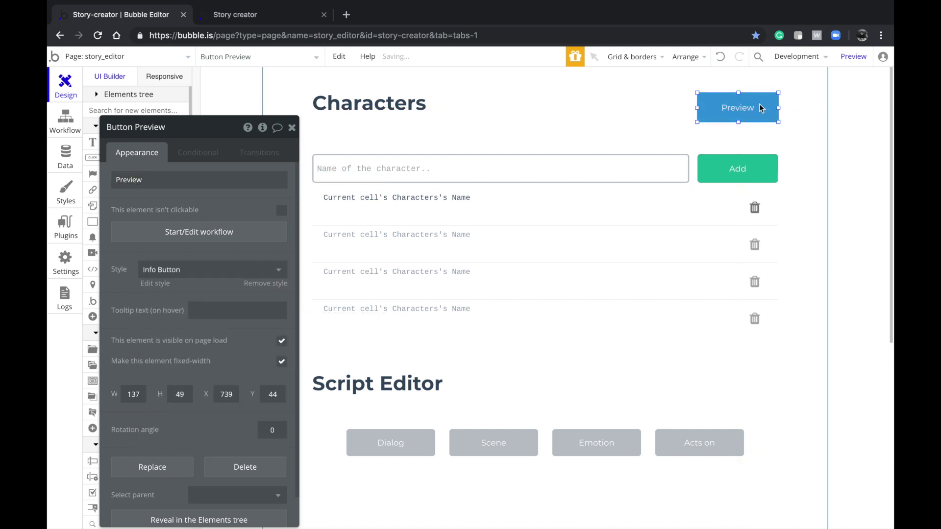
click(755, 135)
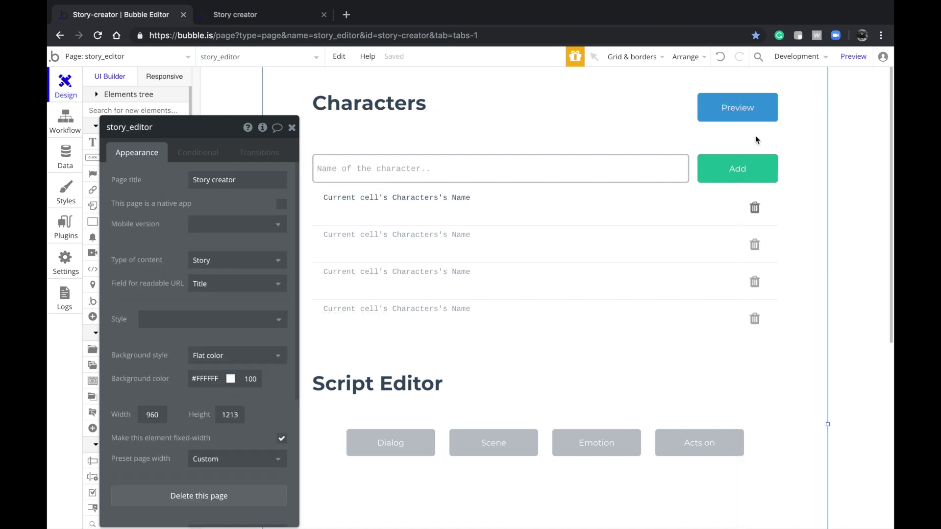
- Check the running story editor page and its address, and try the new Preview button
click(854, 56)
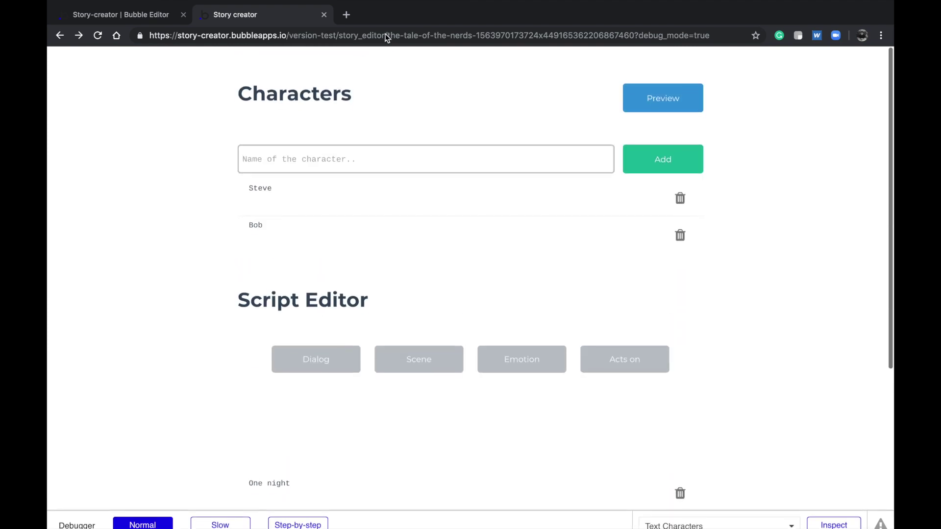
click(392, 36)
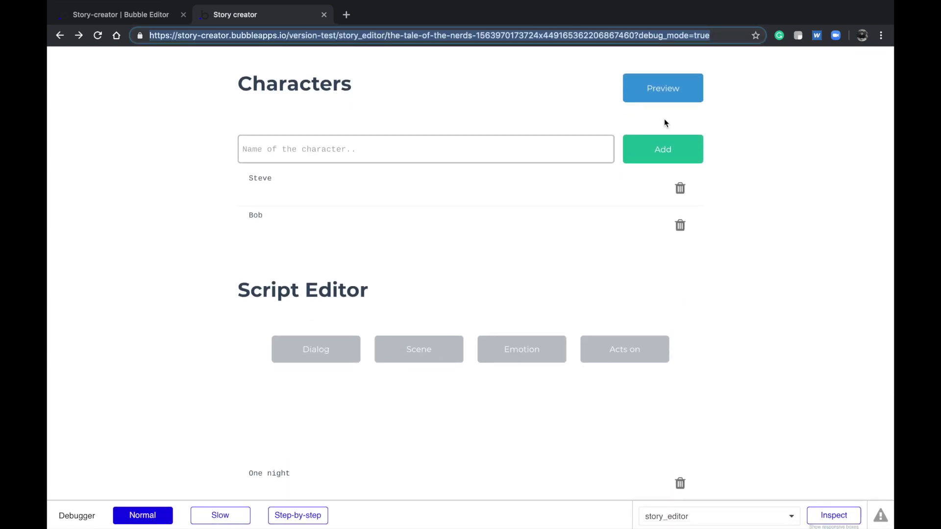
click(755, 36)
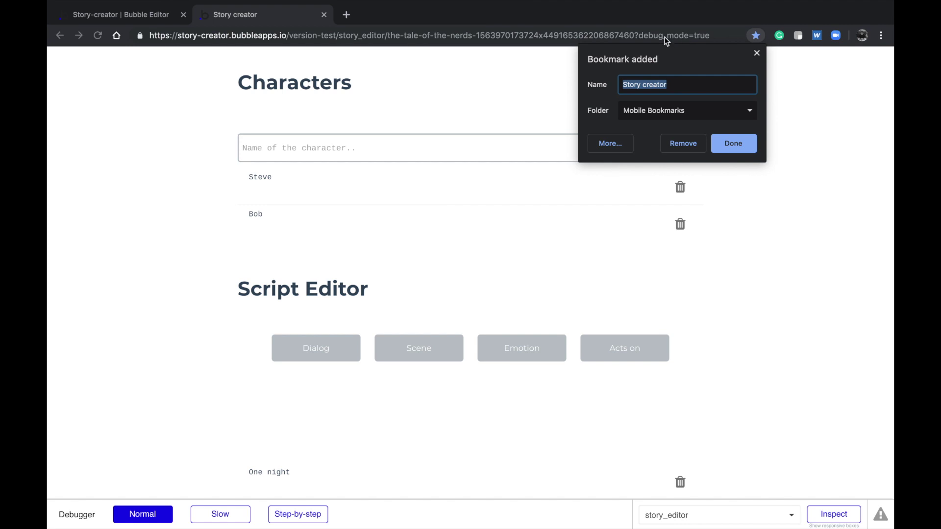
click(682, 142)
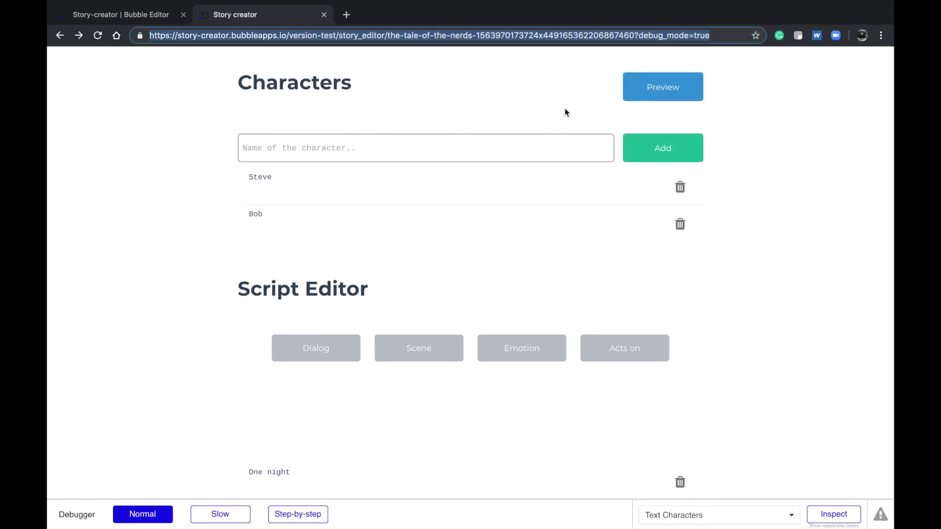
click(645, 87)
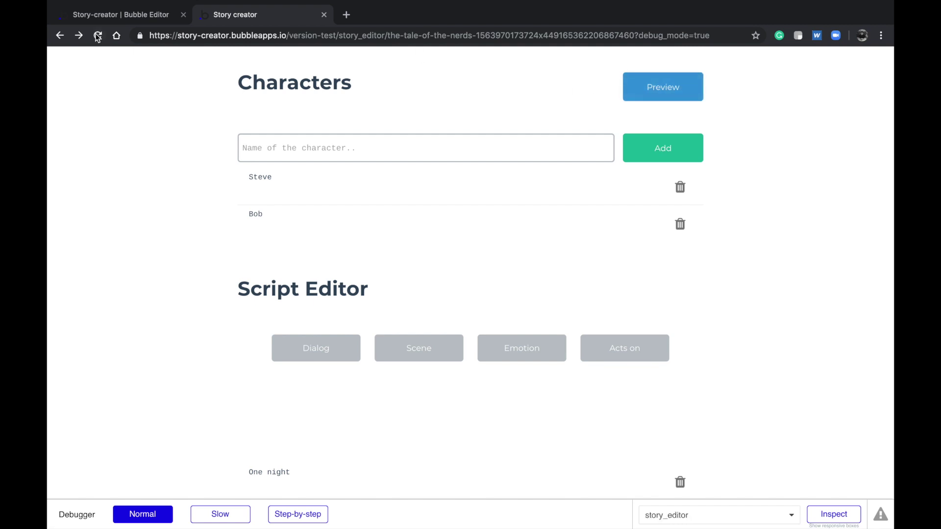
- Create a workflow in the Bubble editor for when the Preview button is clicked, with a Go to page action
click(106, 17)
click(737, 108)
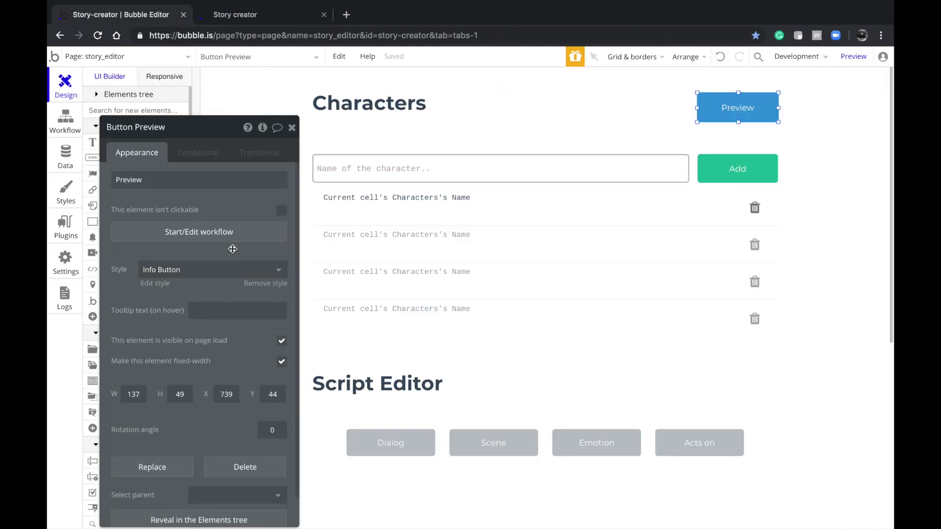
click(245, 234)
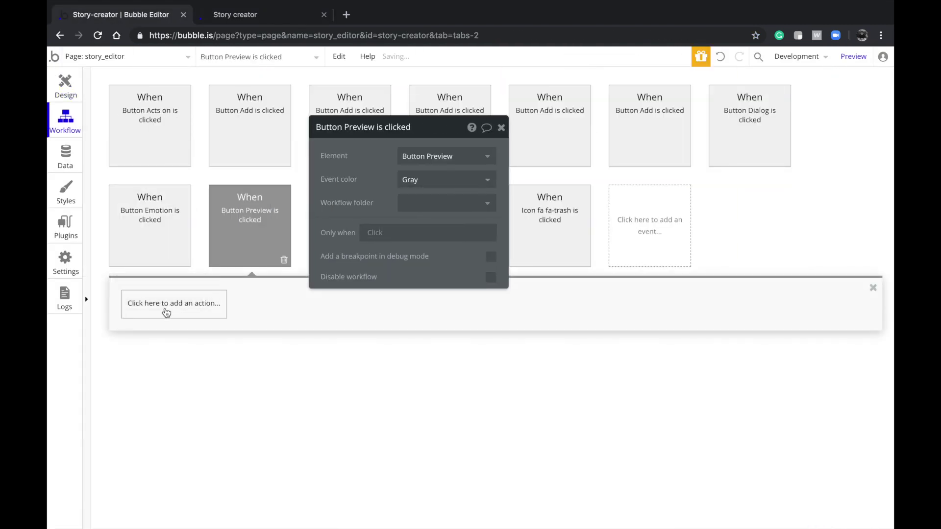
click(167, 313)
mouse_move(147, 346)
click(238, 327)
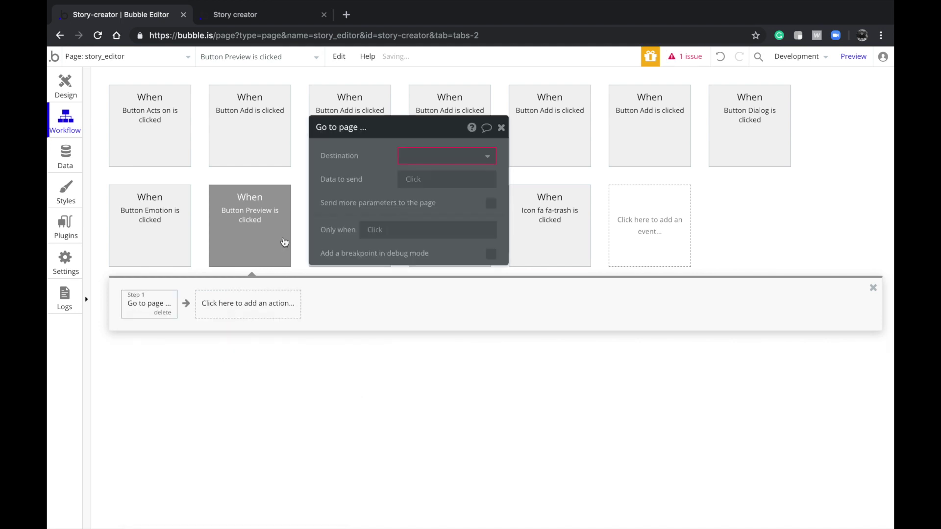
- Set the action's destination to story with Current Page Story as the data to send, and return to the page design
click(428, 156)
click(422, 196)
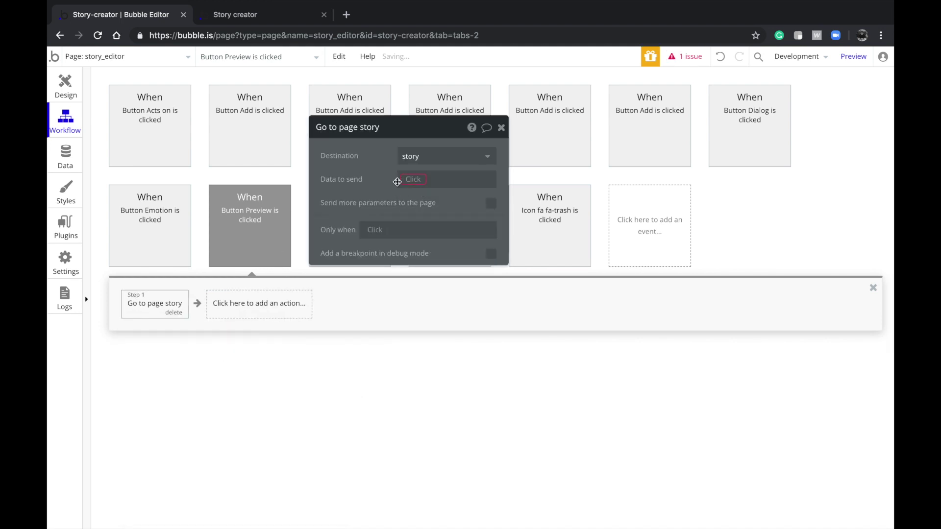
click(401, 181)
click(427, 209)
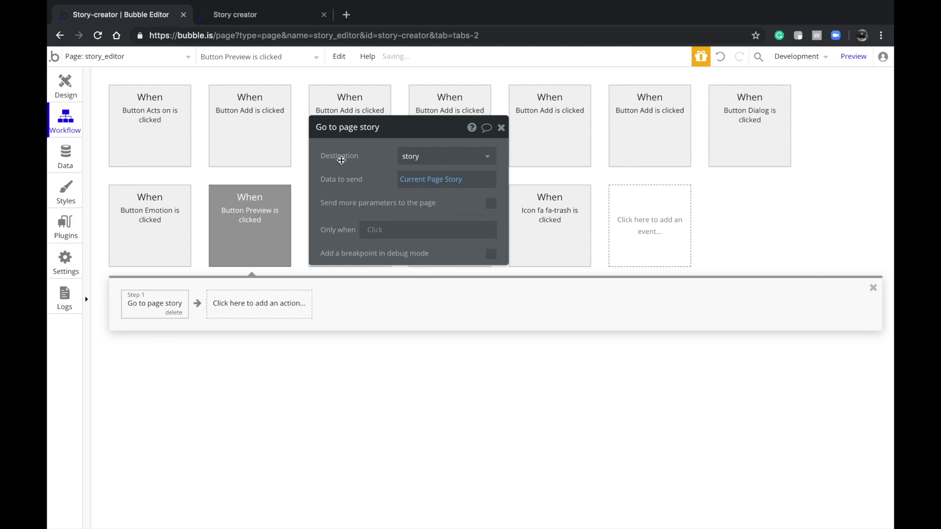
click(65, 87)
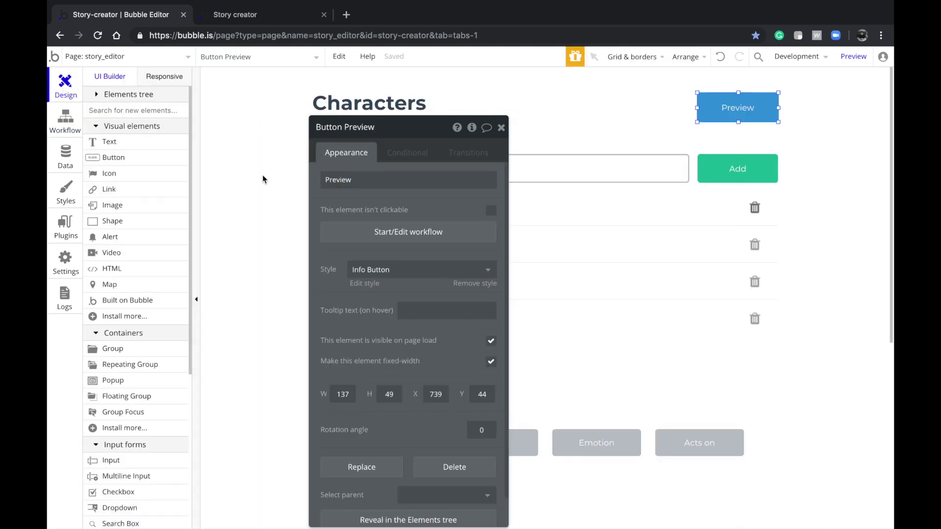
- Reload the running story editor, review its script elements, and test opening the story page with the Preview button
click(242, 15)
click(309, 143)
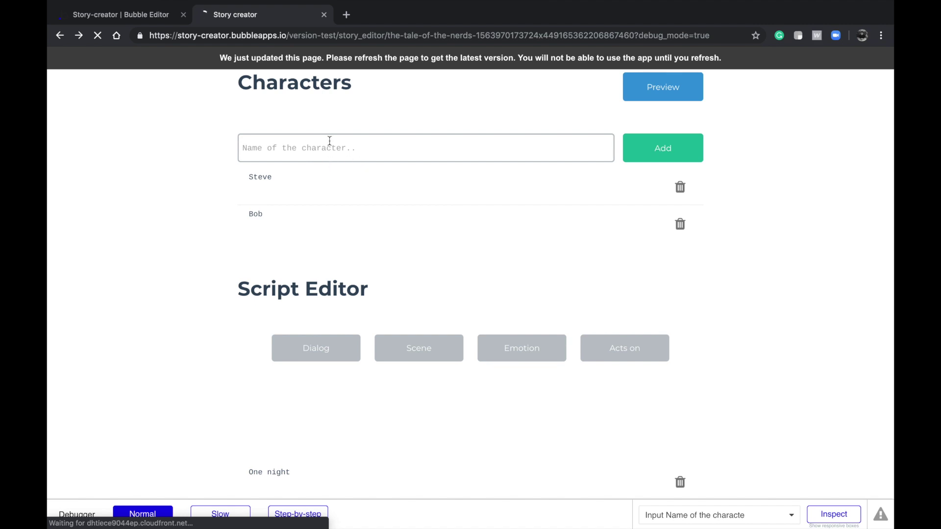
click(686, 84)
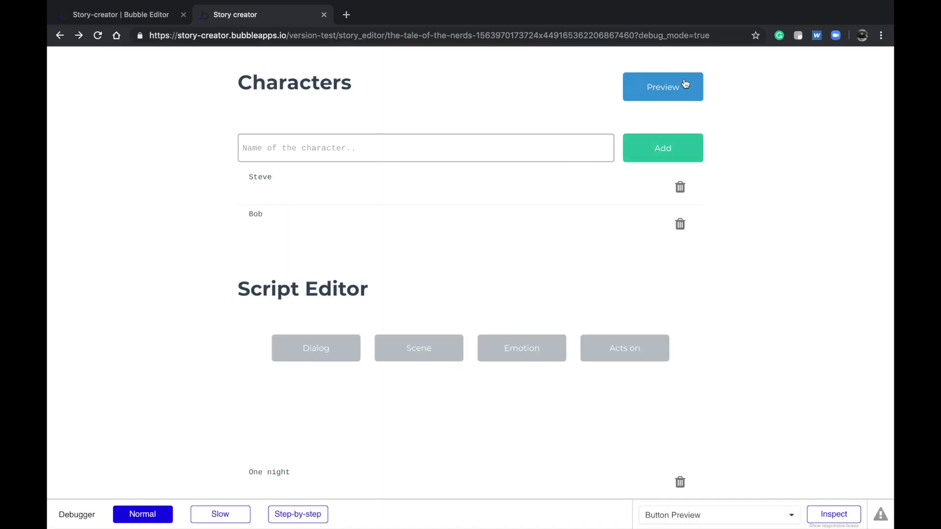
scroll(531, 290, down, 2)
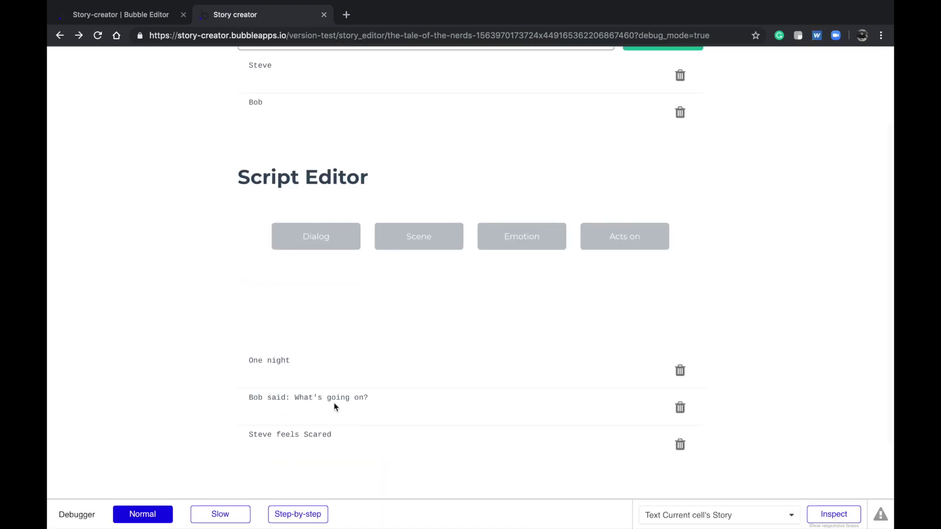
scroll(465, 449, down, 2)
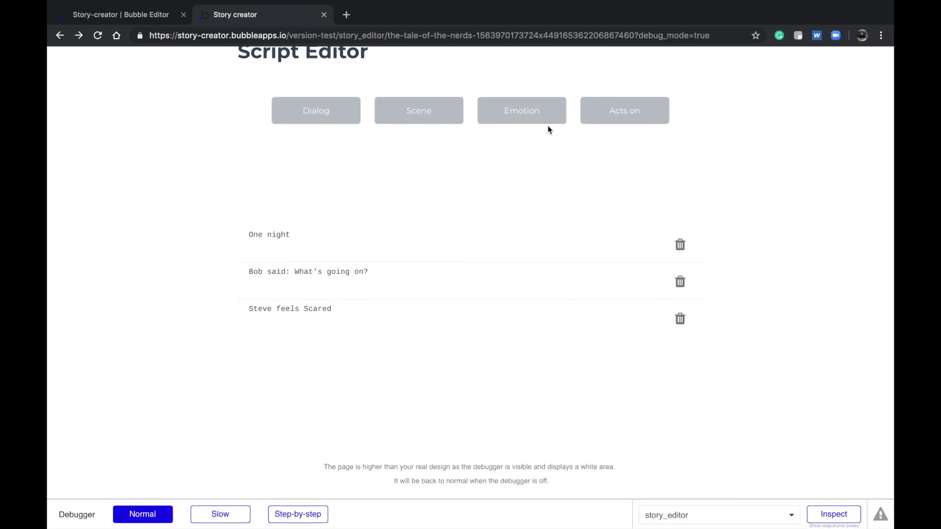
click(548, 105)
click(639, 112)
scroll(529, 206, up, 1)
scroll(520, 186, up, 4)
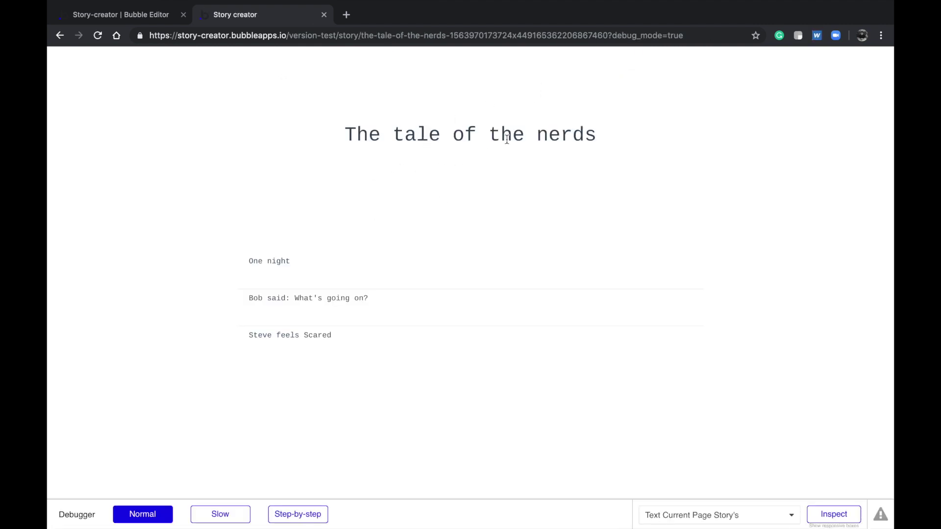
click(152, 19)
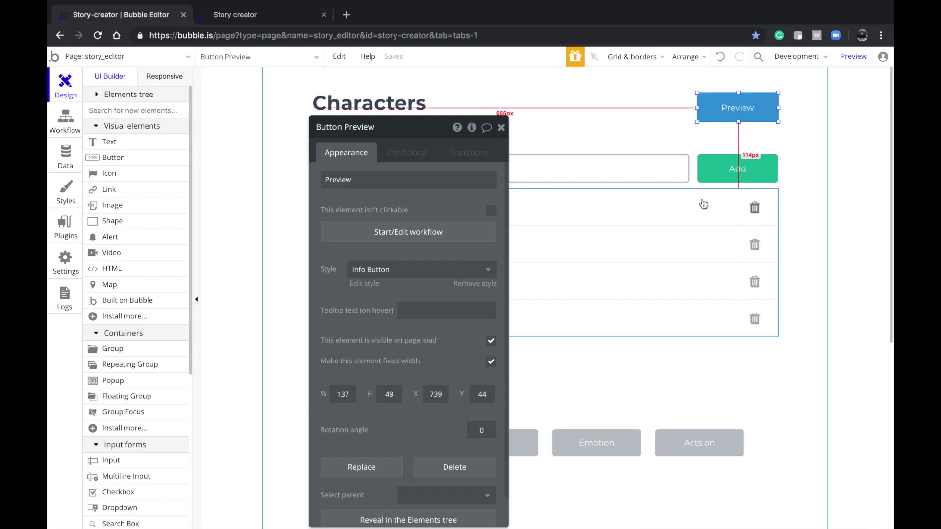
click(370, 104)
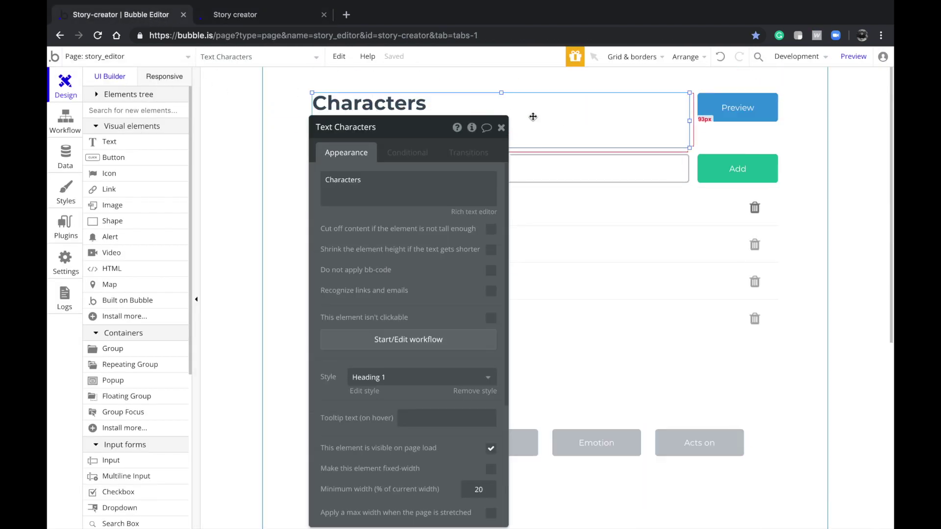
click(738, 107)
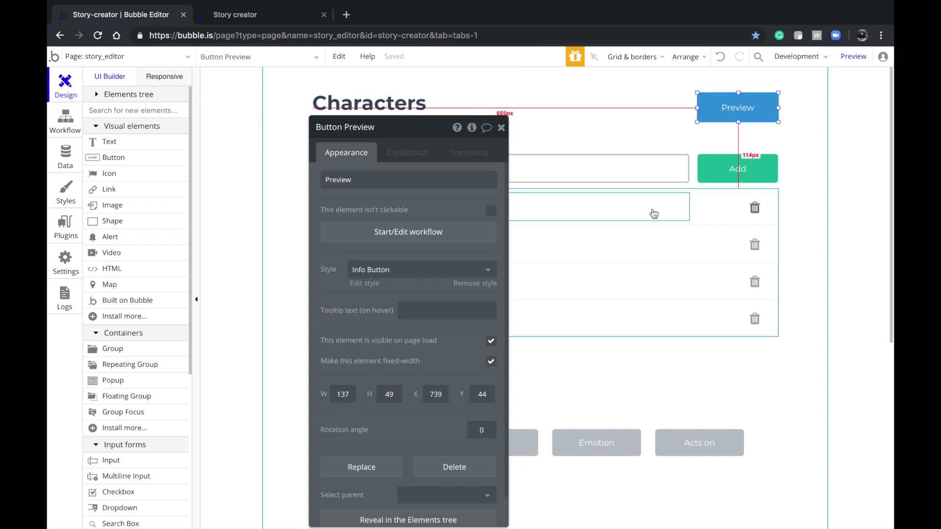
click(294, 17)
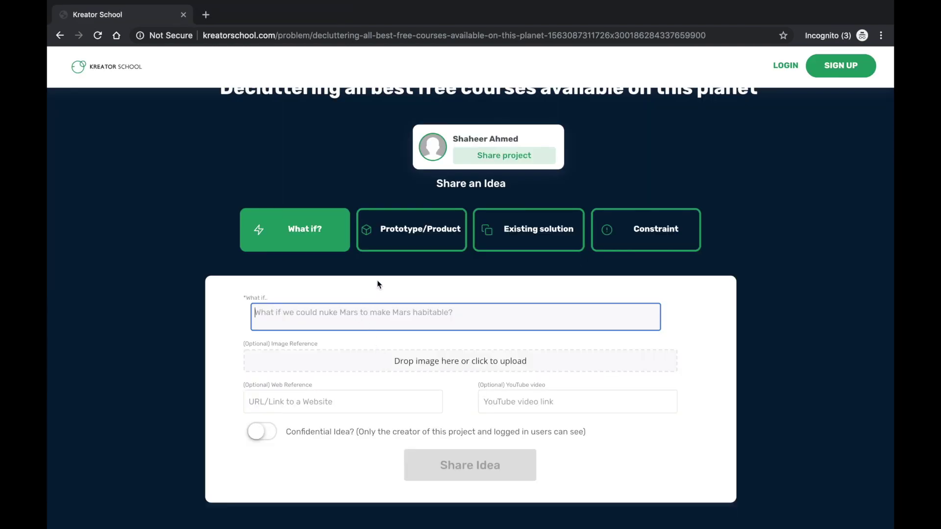
- On Kreator School, paste the app link as a Prototype/Product idea's web reference, and switch the idea type to Existing solution
click(383, 243)
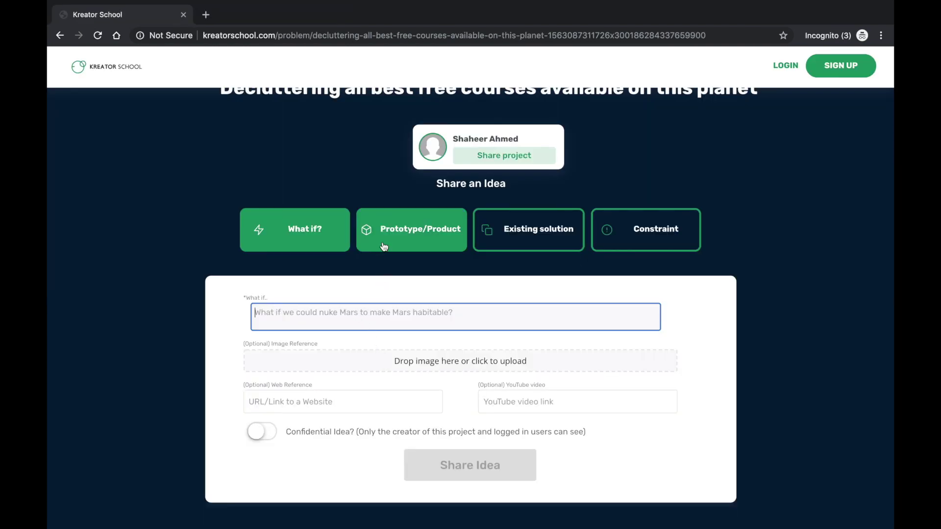
scroll(382, 295, down, 1)
click(383, 296)
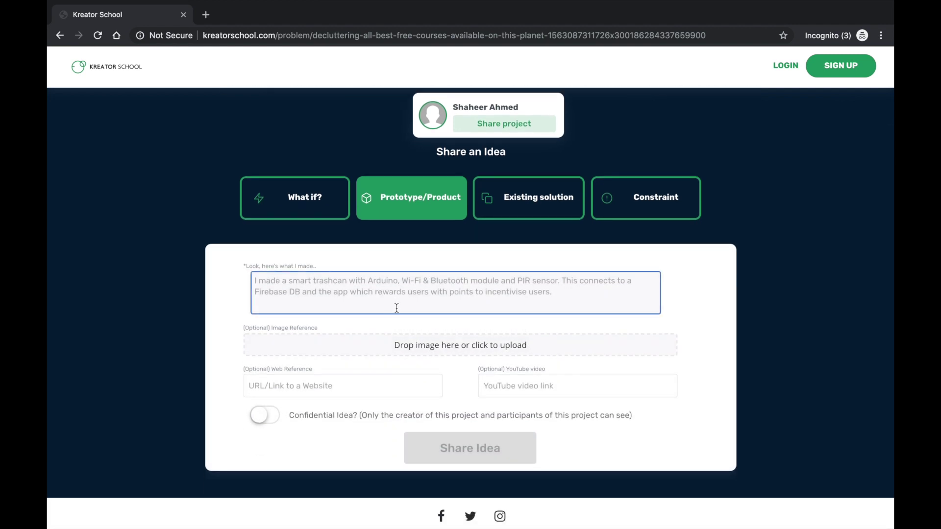
click(398, 392)
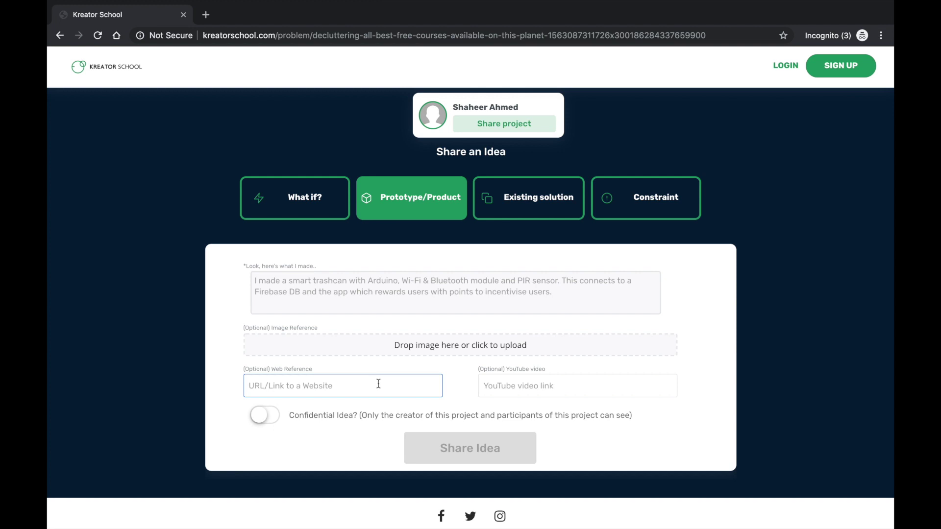
key(ctrl+v)
key(ctrl+a)
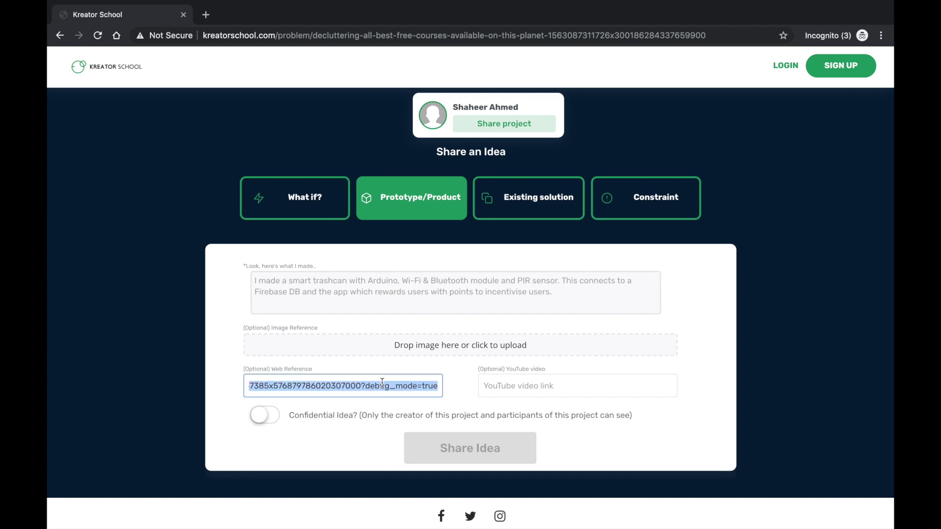
click(383, 297)
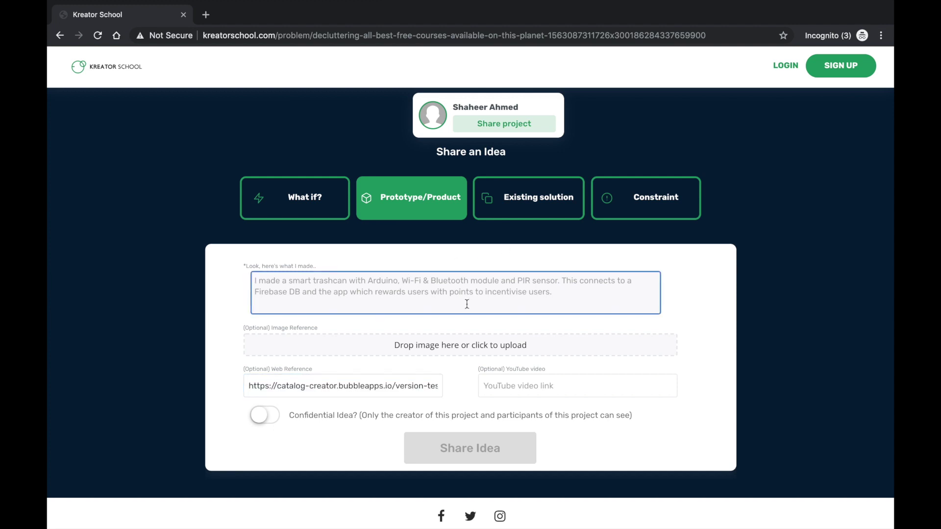
click(549, 198)
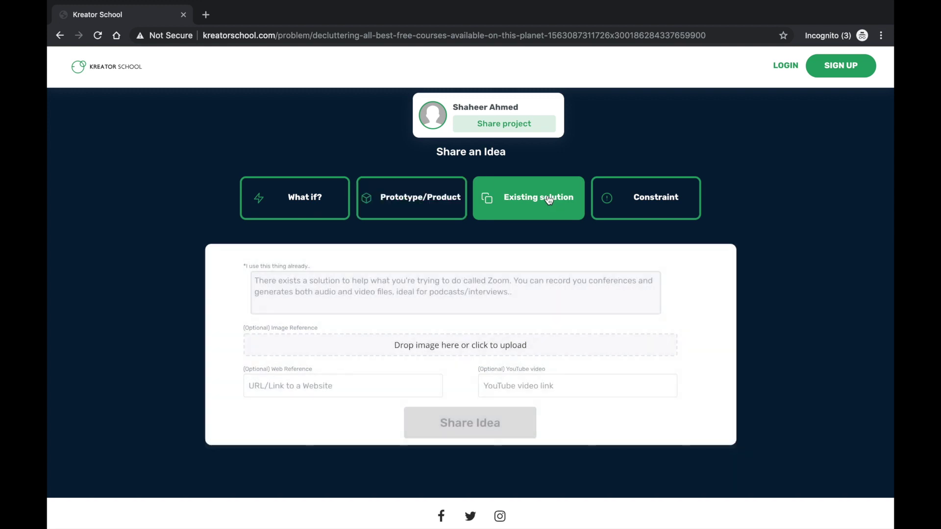